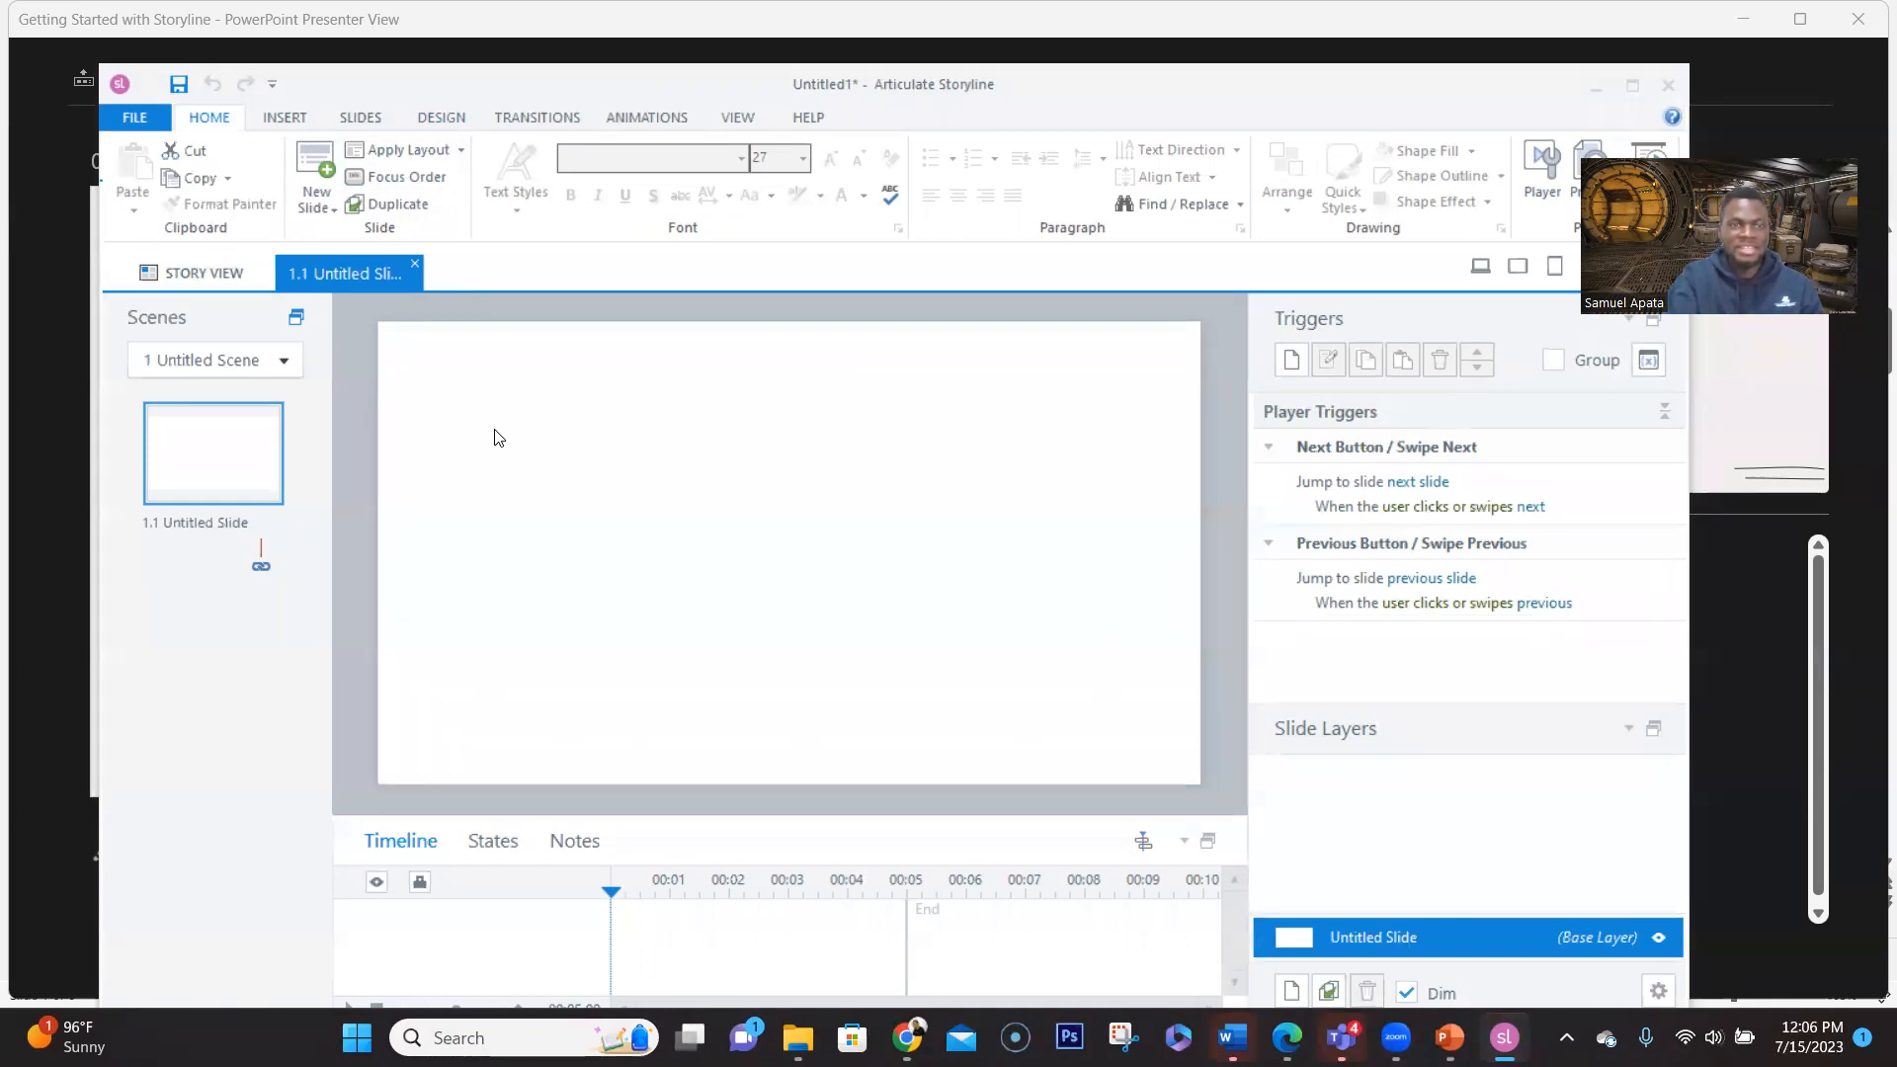
Open the slide size settings, choose the 16:9 (960×540) preset and keep scaling of existing content enabled
{"action": "left_click", "coordinate": [442, 120]}
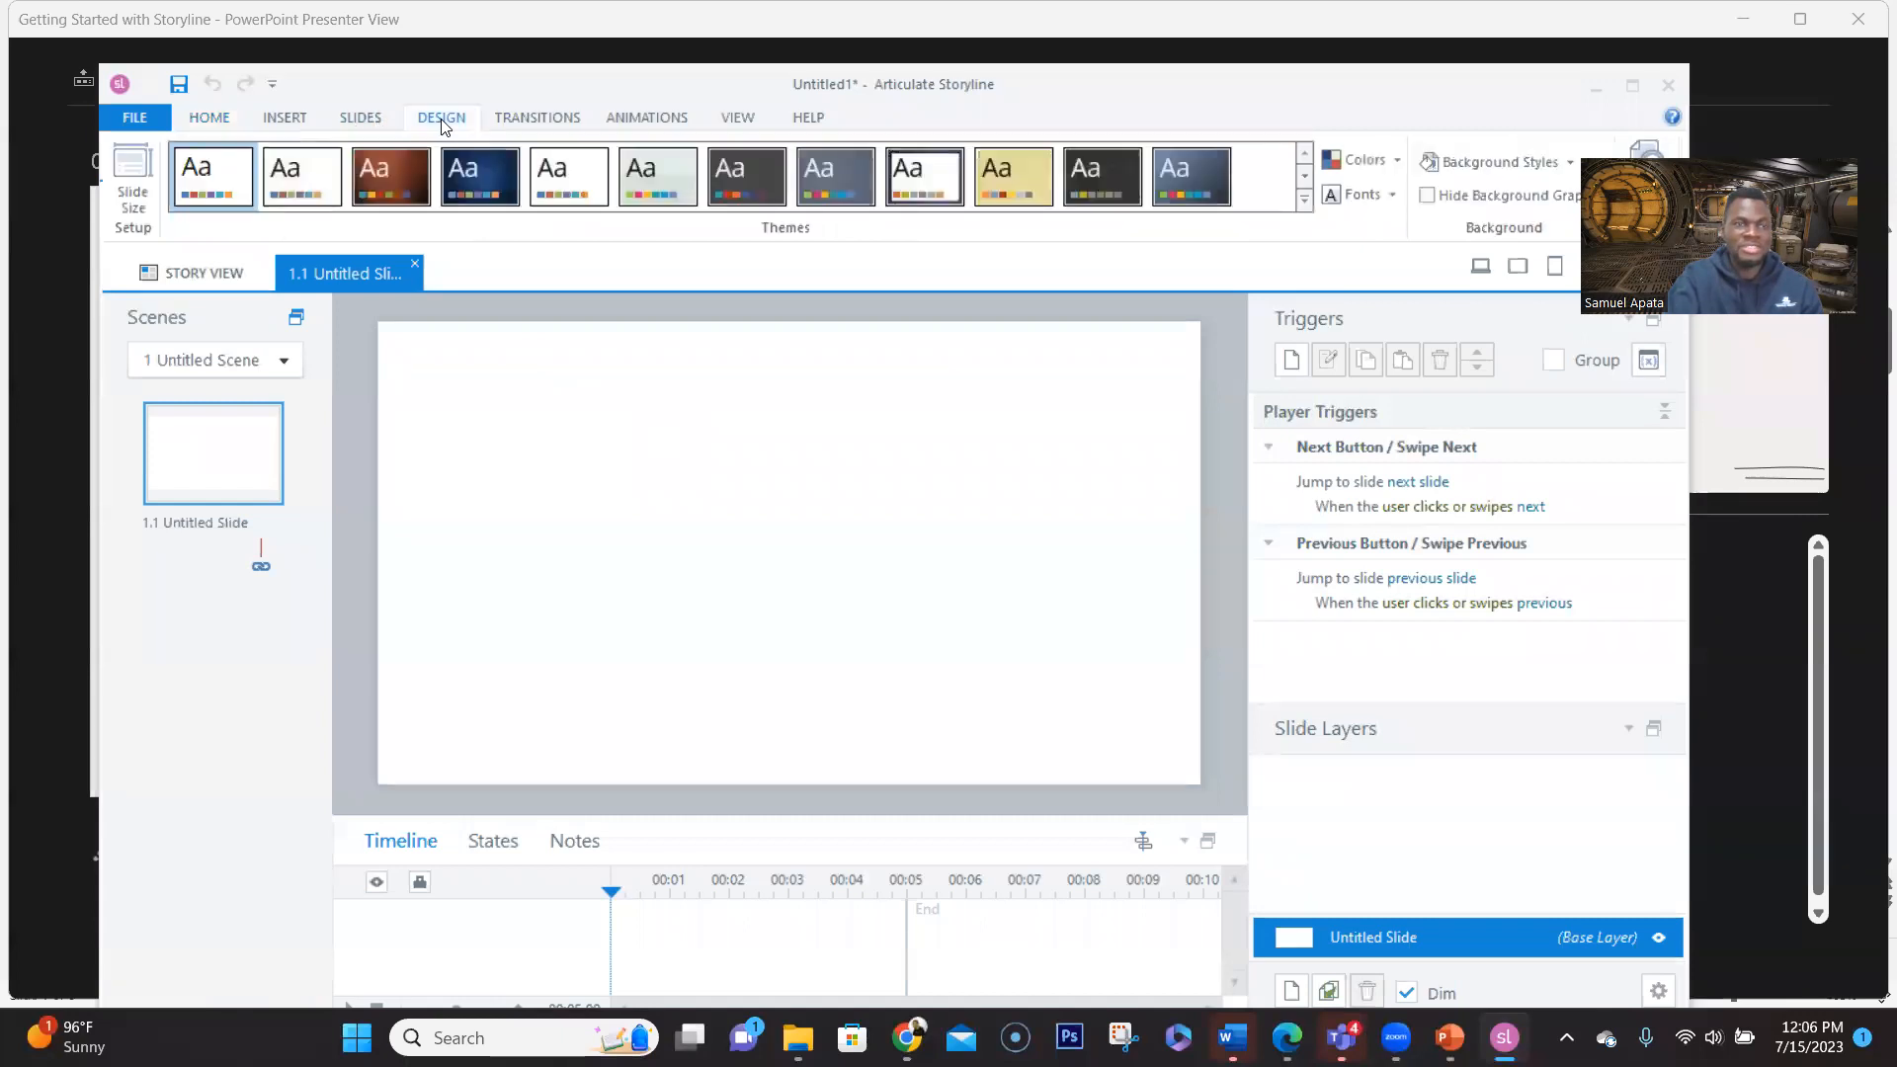
{"action": "left_click", "coordinate": [134, 194]}
{"action": "left_click", "coordinate": [790, 463]}
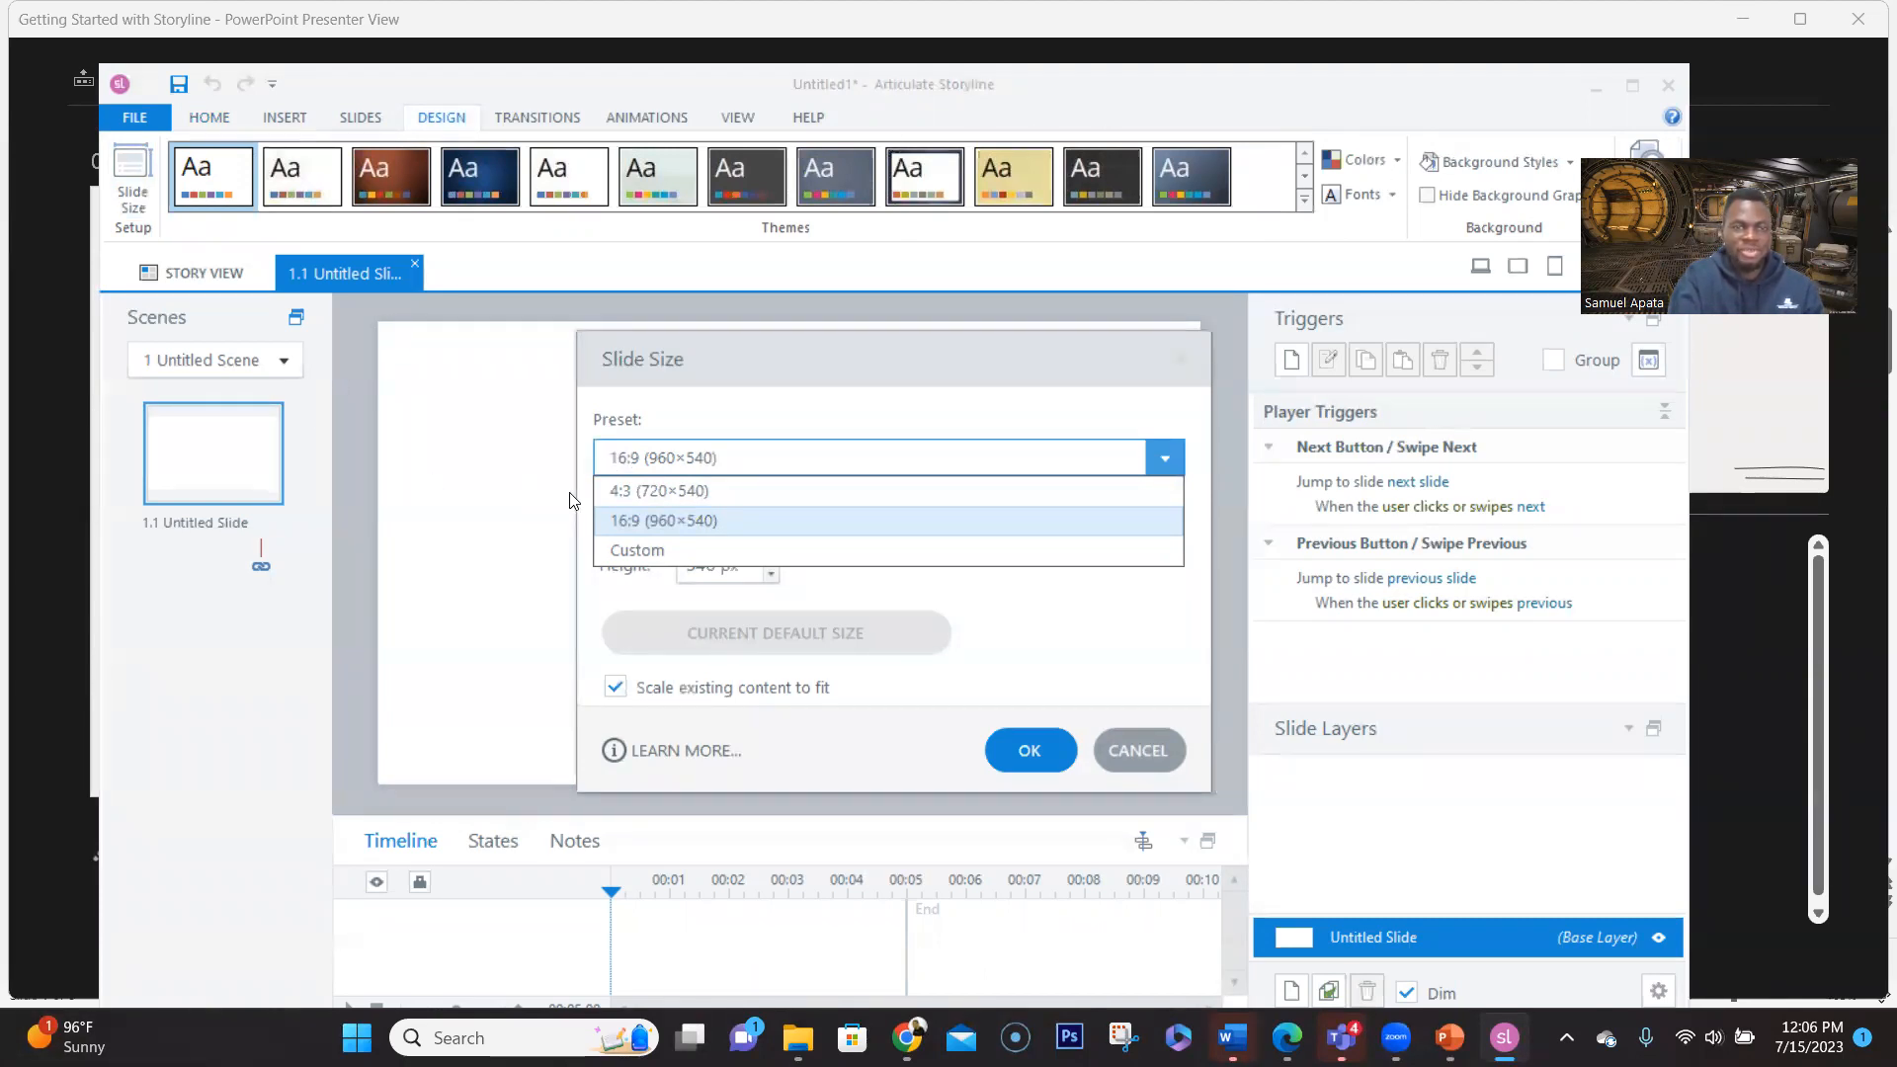
{"action": "left_click", "coordinate": [705, 520]}
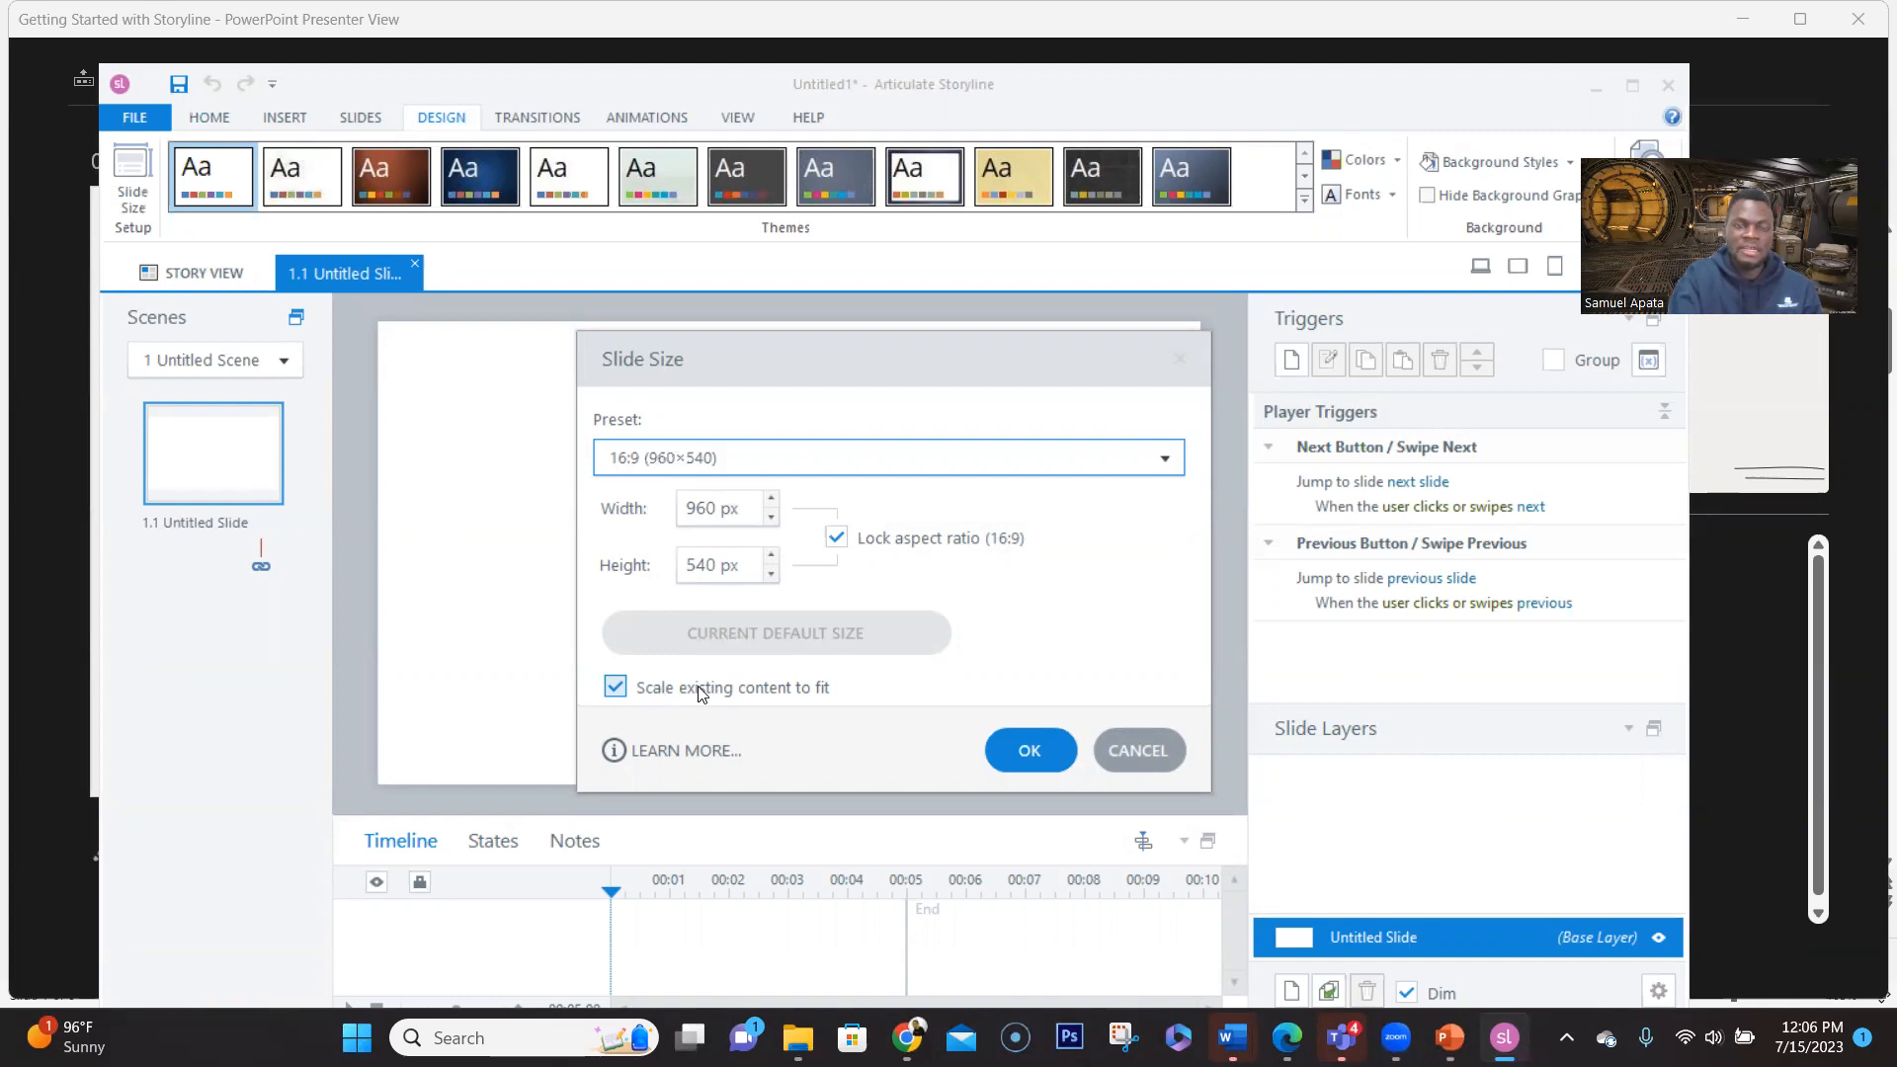
{"action": "left_click", "coordinate": [619, 690]}
{"action": "left_click", "coordinate": [619, 690]}
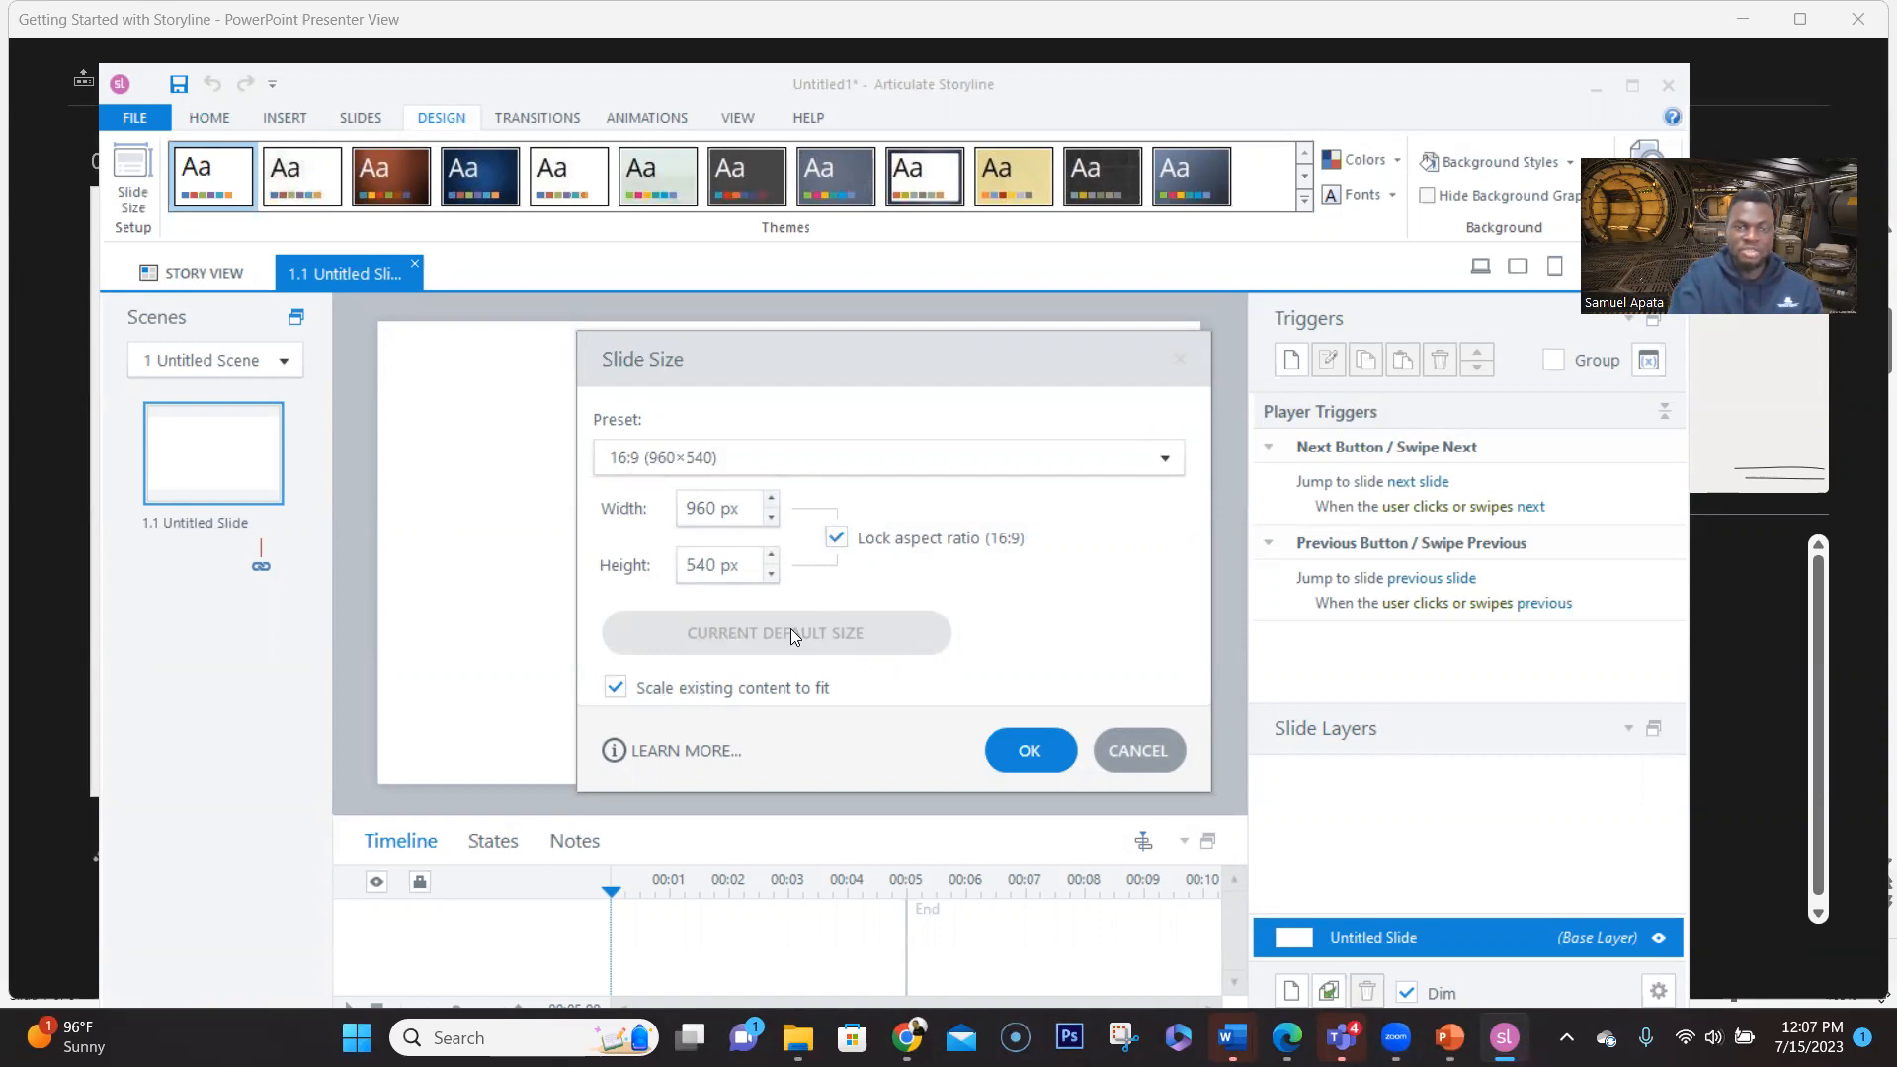
Choose the 4:3 (720×540) preset and set it as the default slide size
{"action": "left_click", "coordinate": [770, 460]}
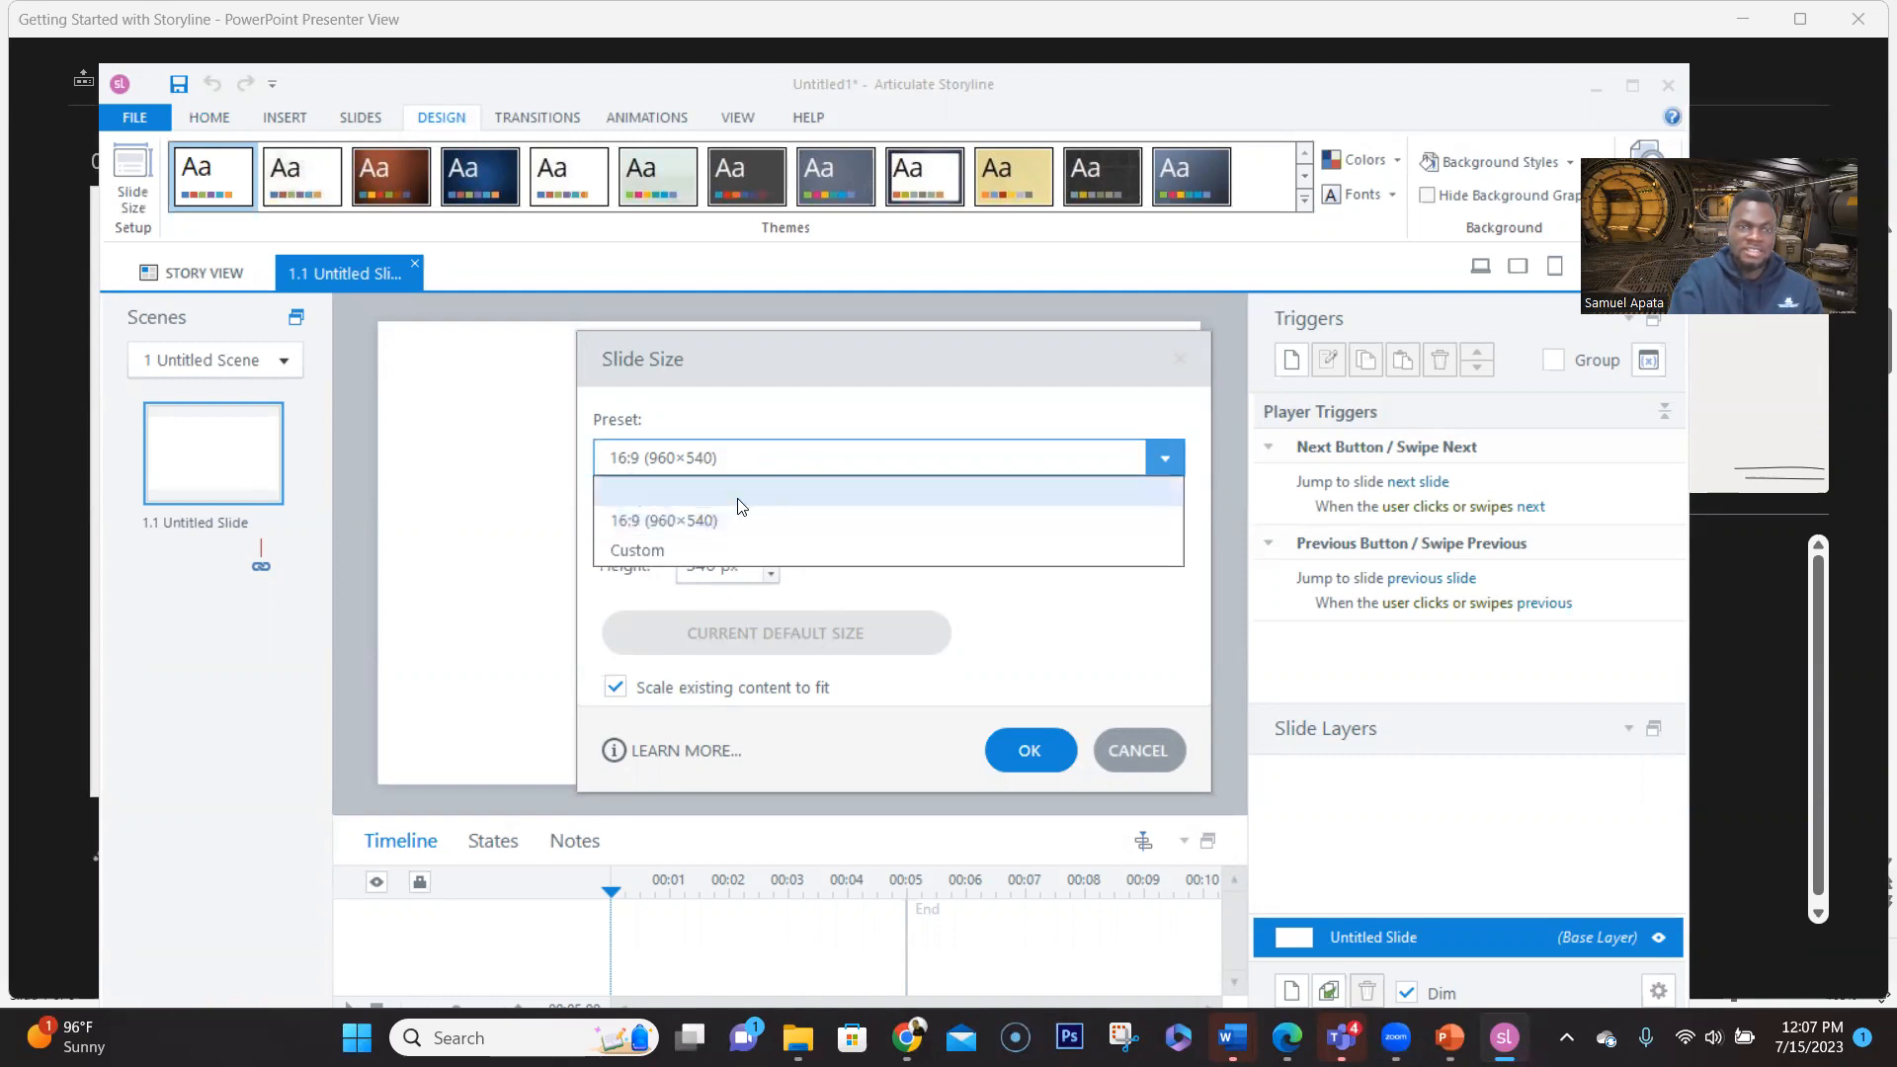
{"action": "left_click", "coordinate": [741, 499]}
{"action": "left_click", "coordinate": [763, 644]}
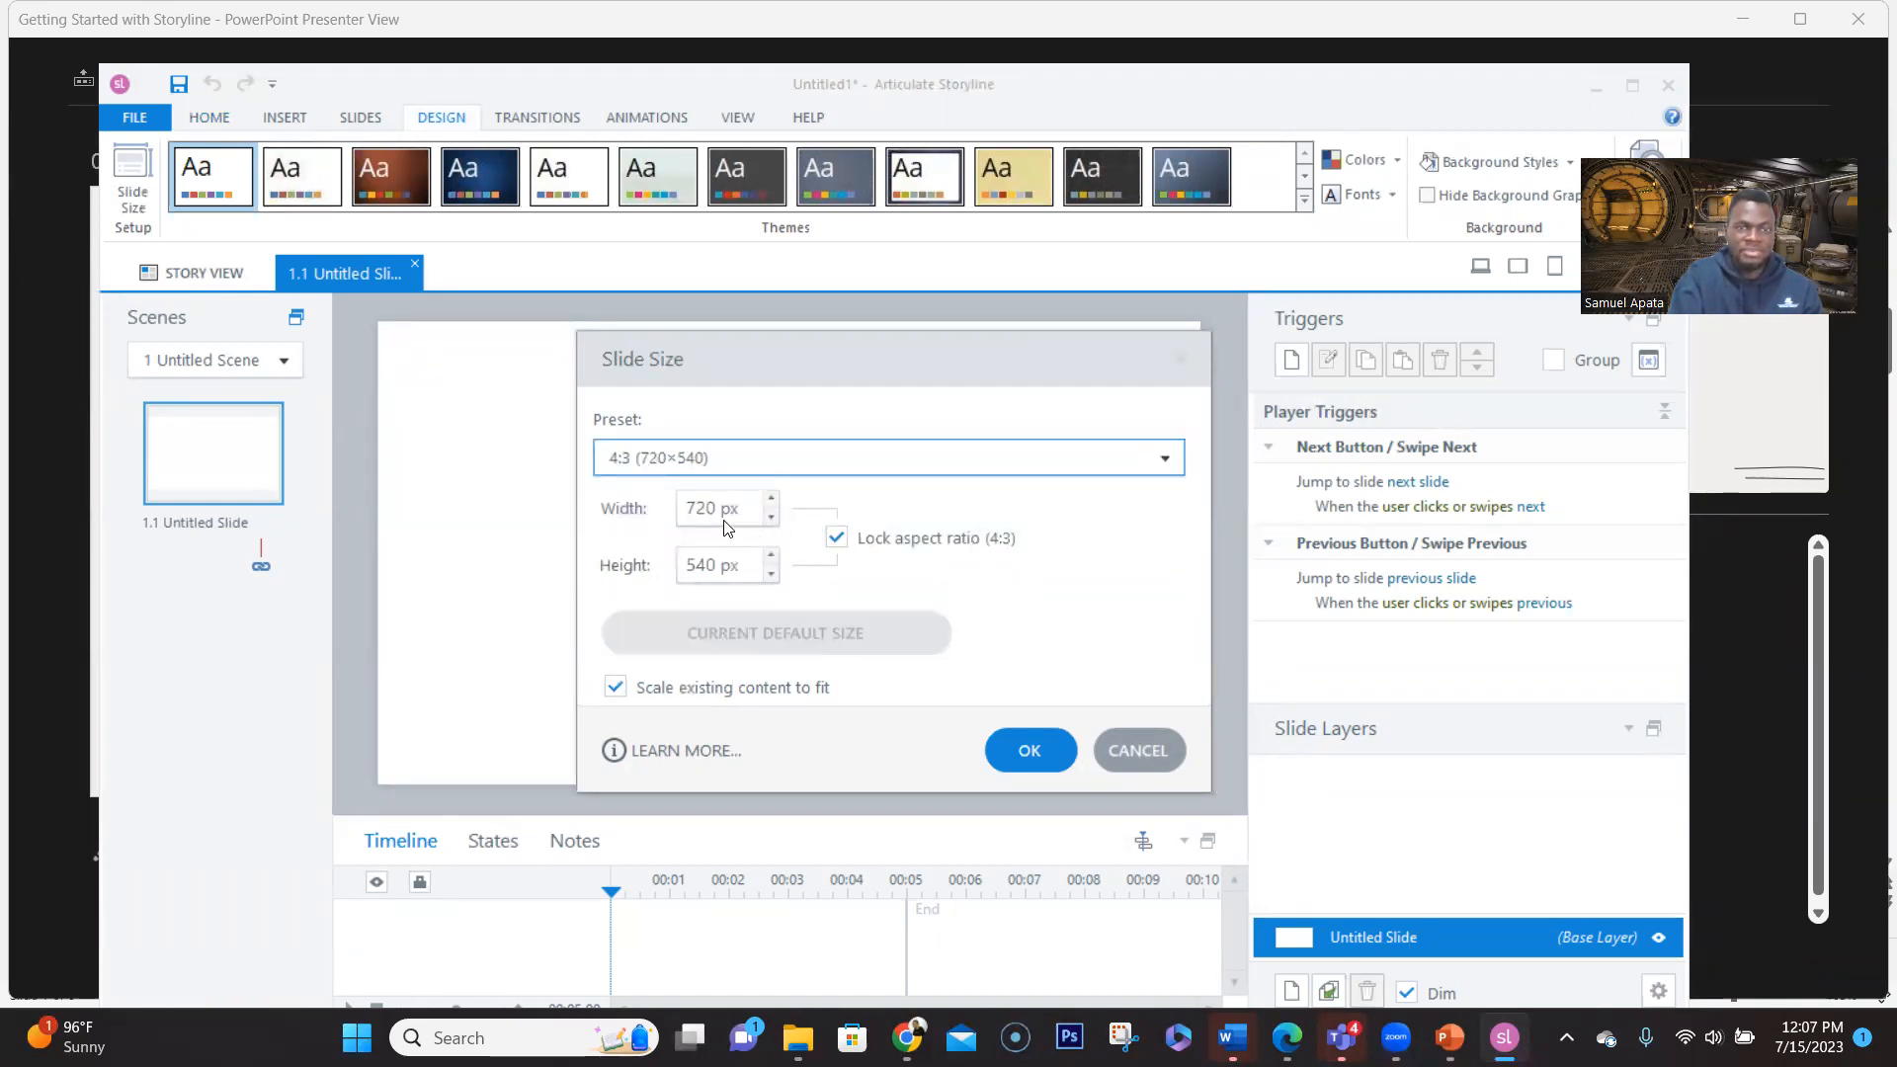
Switch the slide size back to the 16:9 (960×540) preset and apply it
{"action": "left_click", "coordinate": [801, 464]}
{"action": "left_click", "coordinate": [804, 436]}
{"action": "left_click", "coordinate": [743, 478]}
{"action": "left_click", "coordinate": [699, 521]}
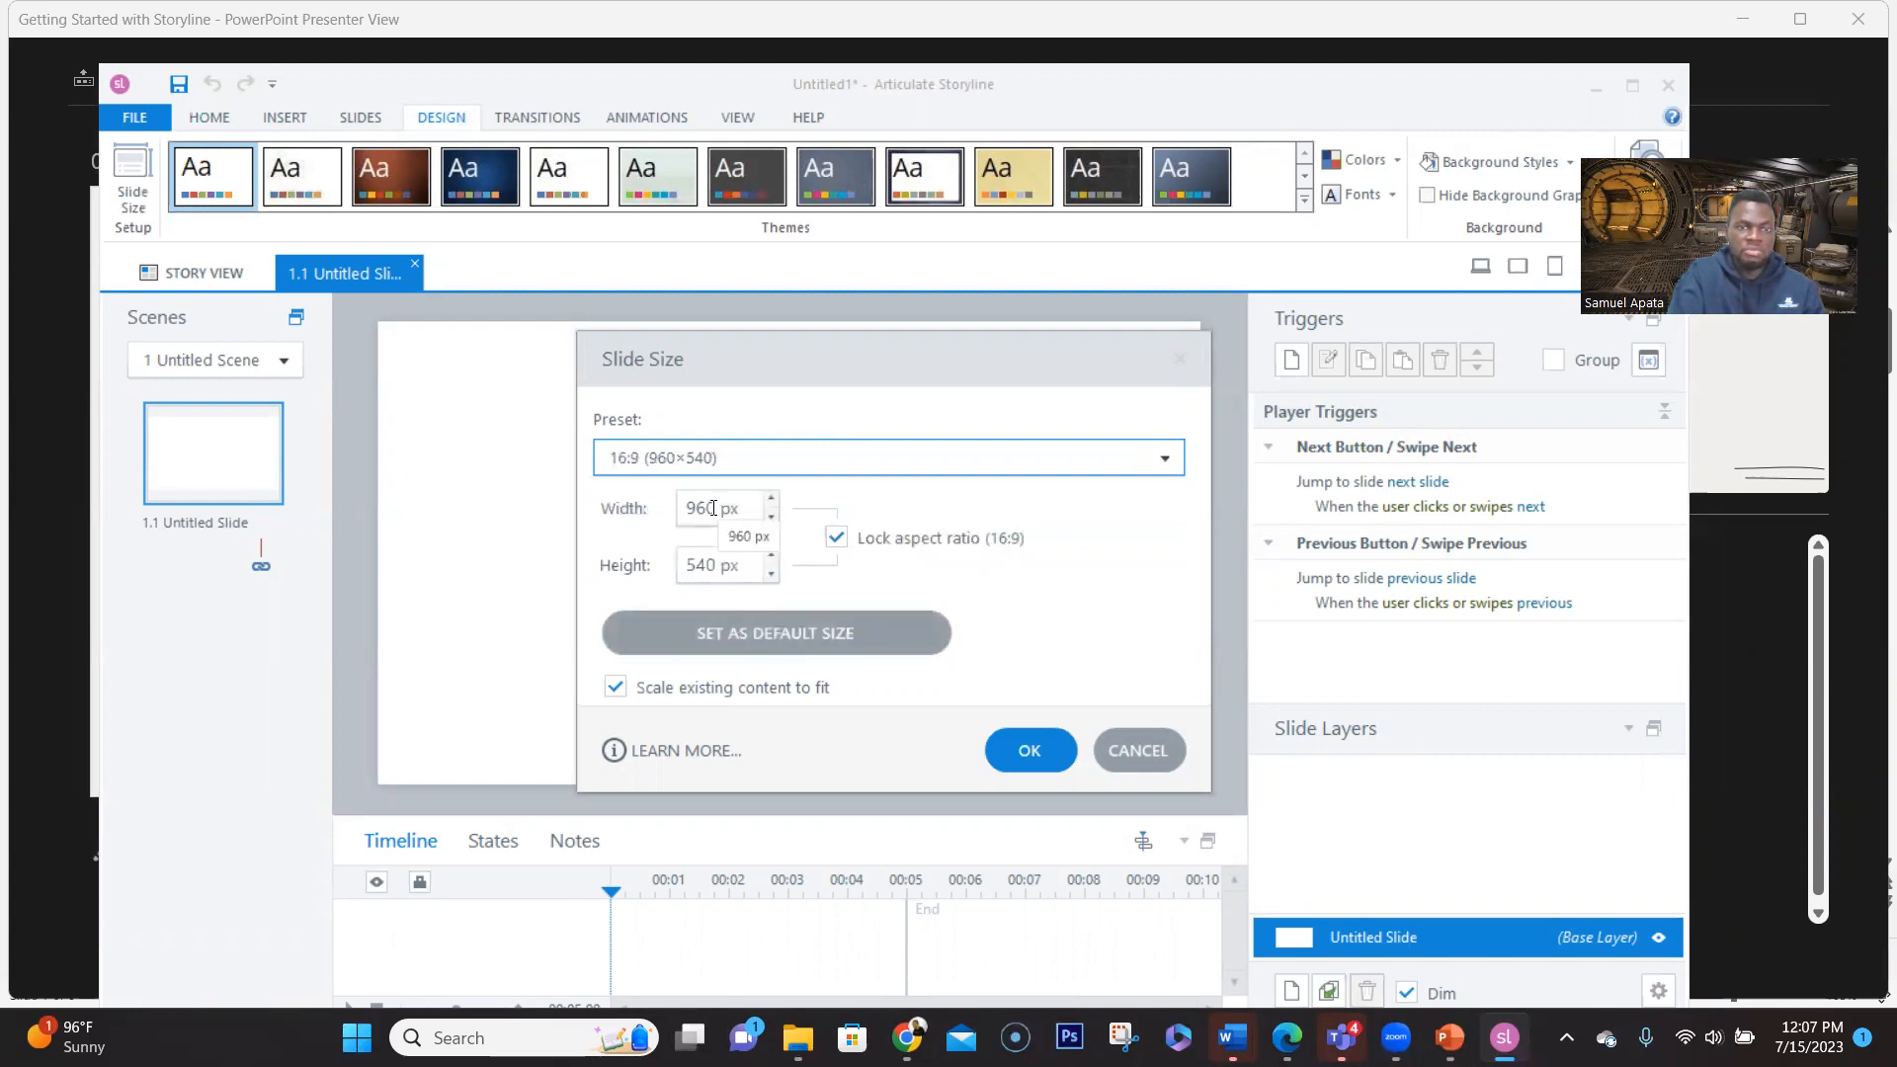
{"action": "left_click_drag", "start_coordinate": [700, 507], "coordinate": [680, 503]}
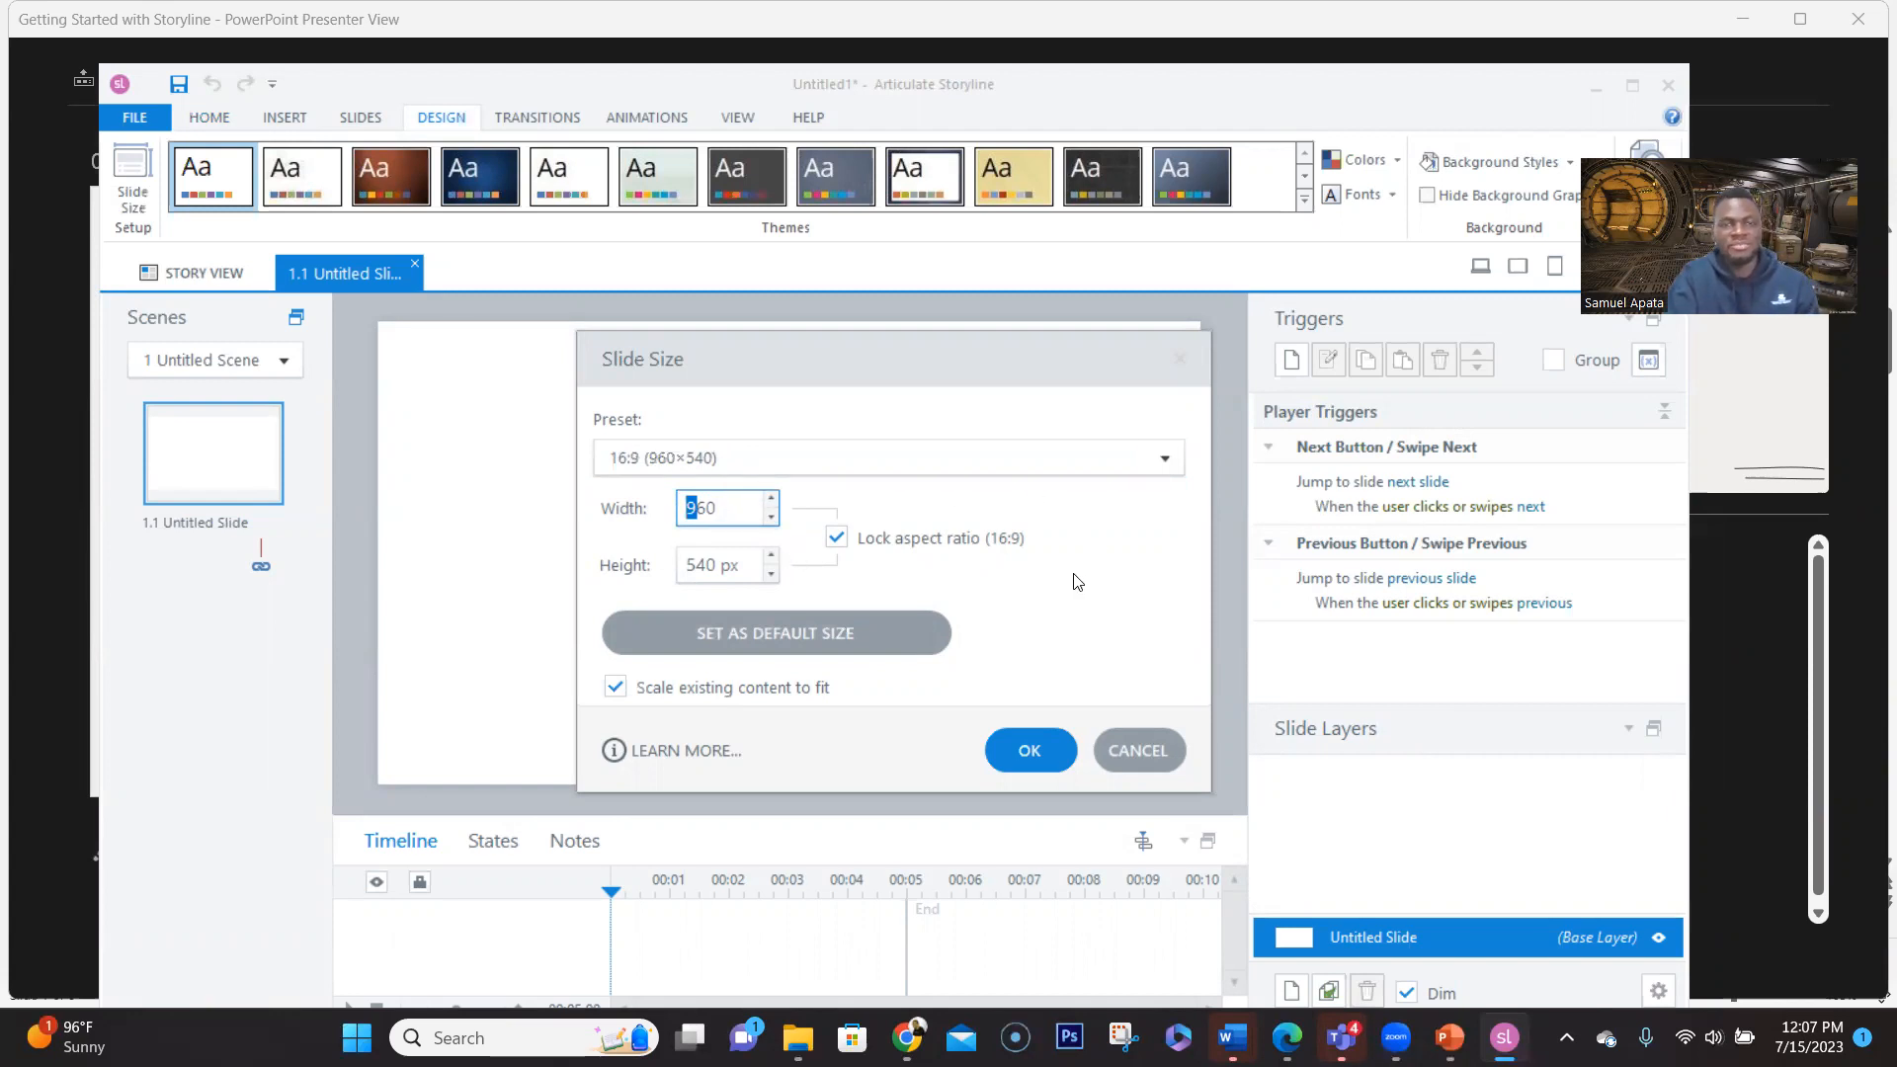
{"action": "left_click", "coordinate": [1031, 750]}
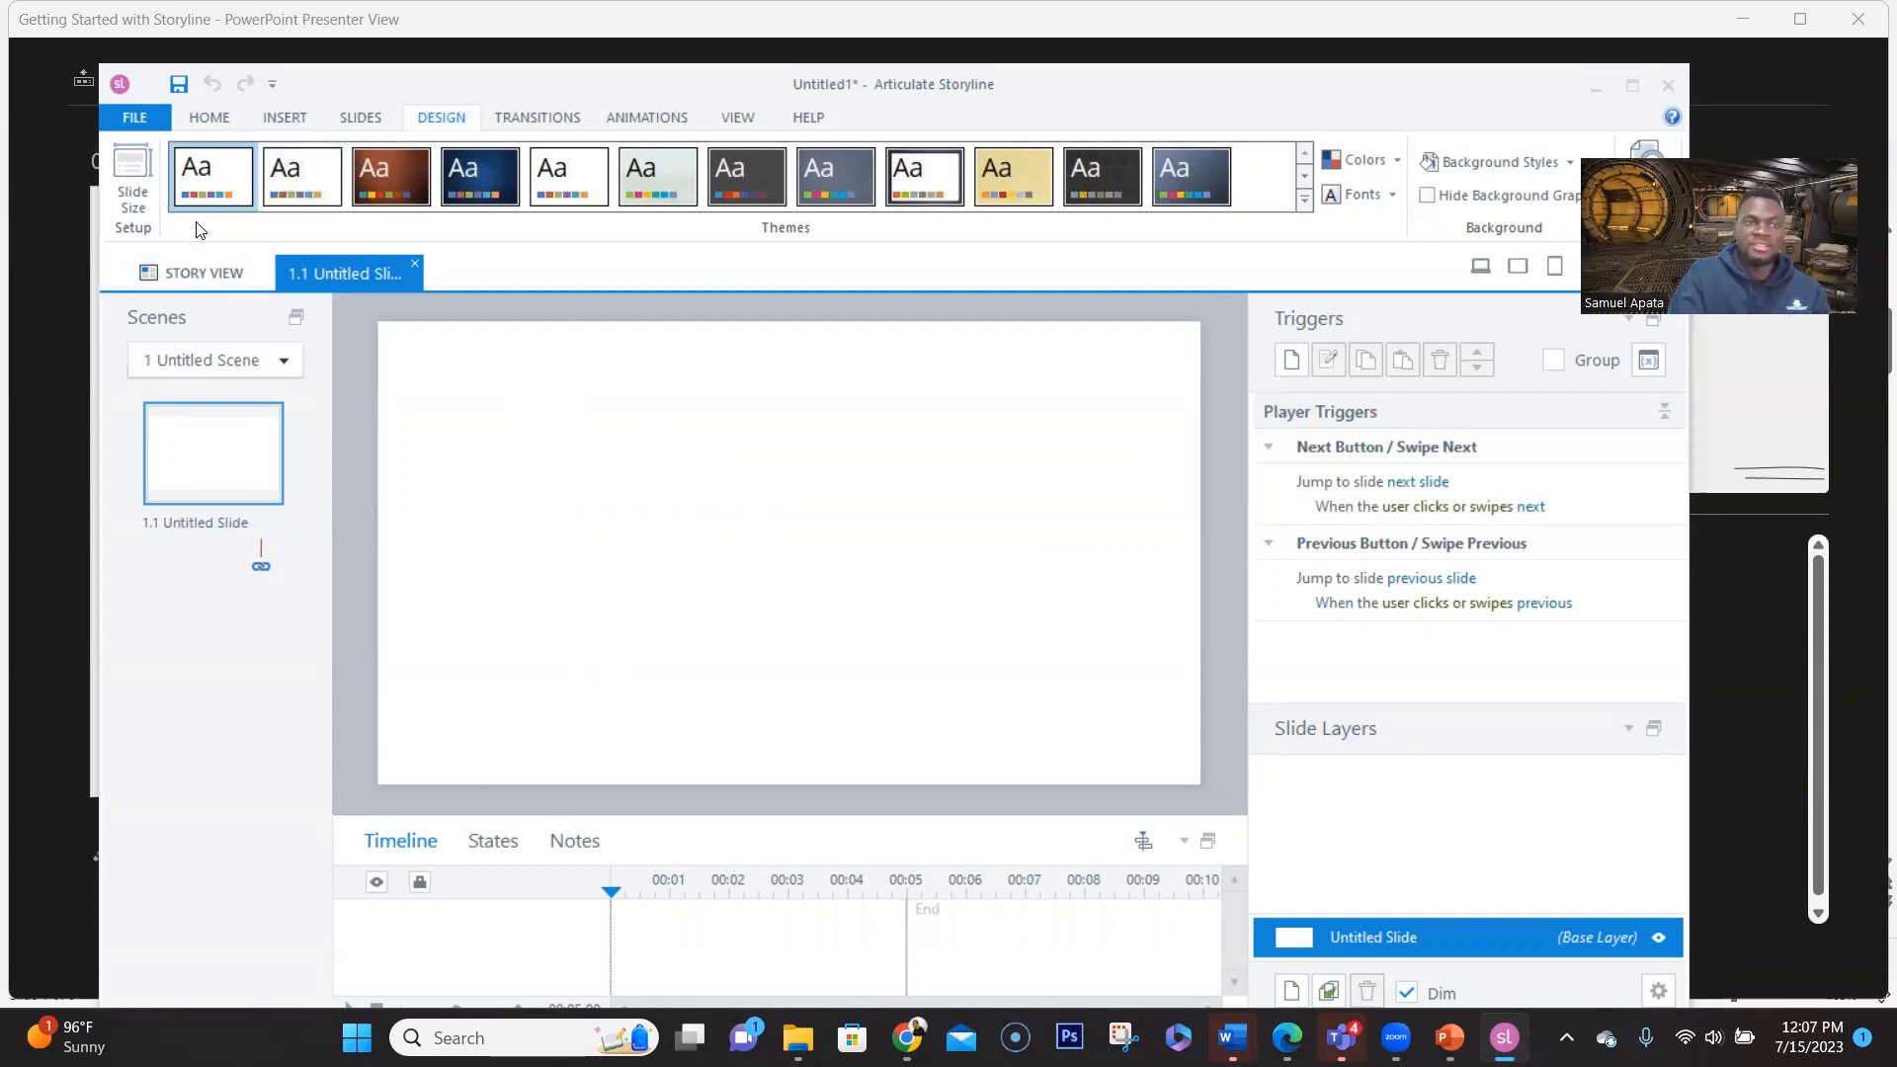
Review the command groups for inserting content, slides, design, transitions, animations, viewing and help
{"action": "left_click", "coordinate": [206, 121]}
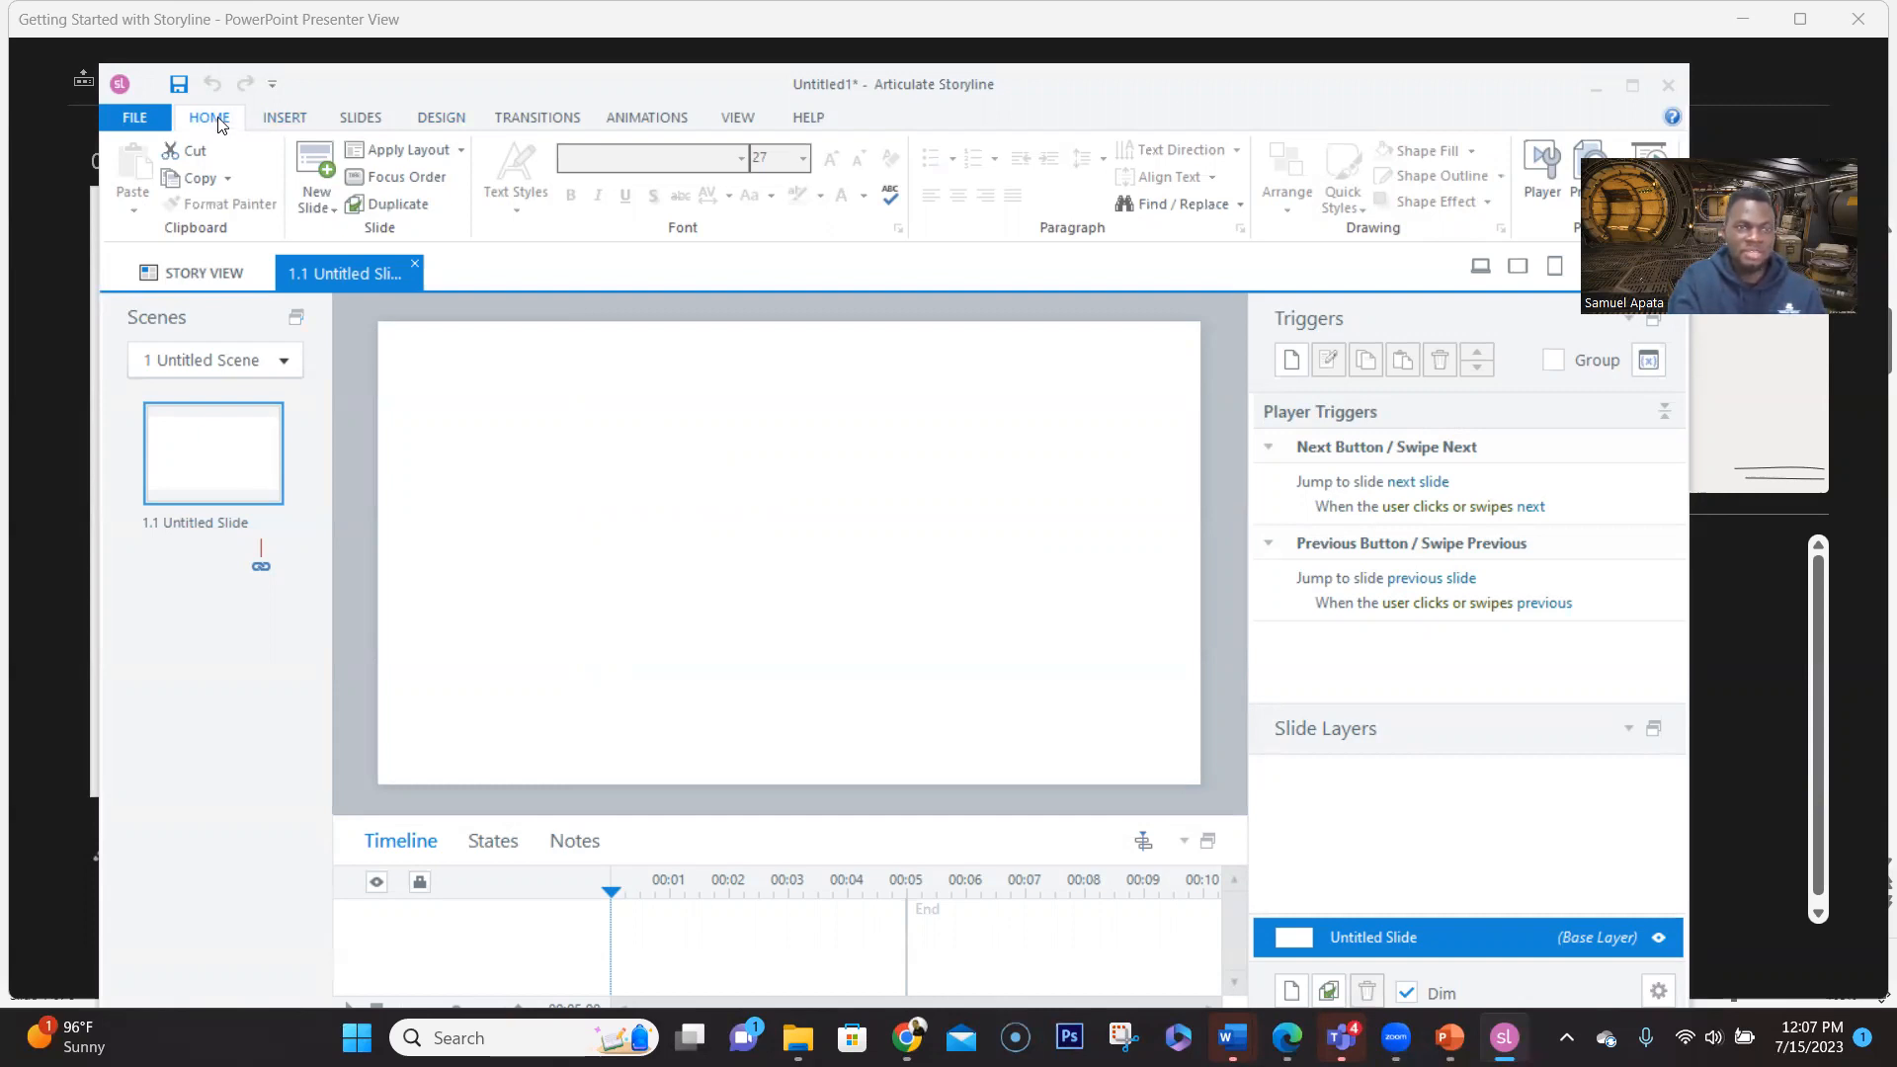
{"action": "left_click", "coordinate": [293, 124]}
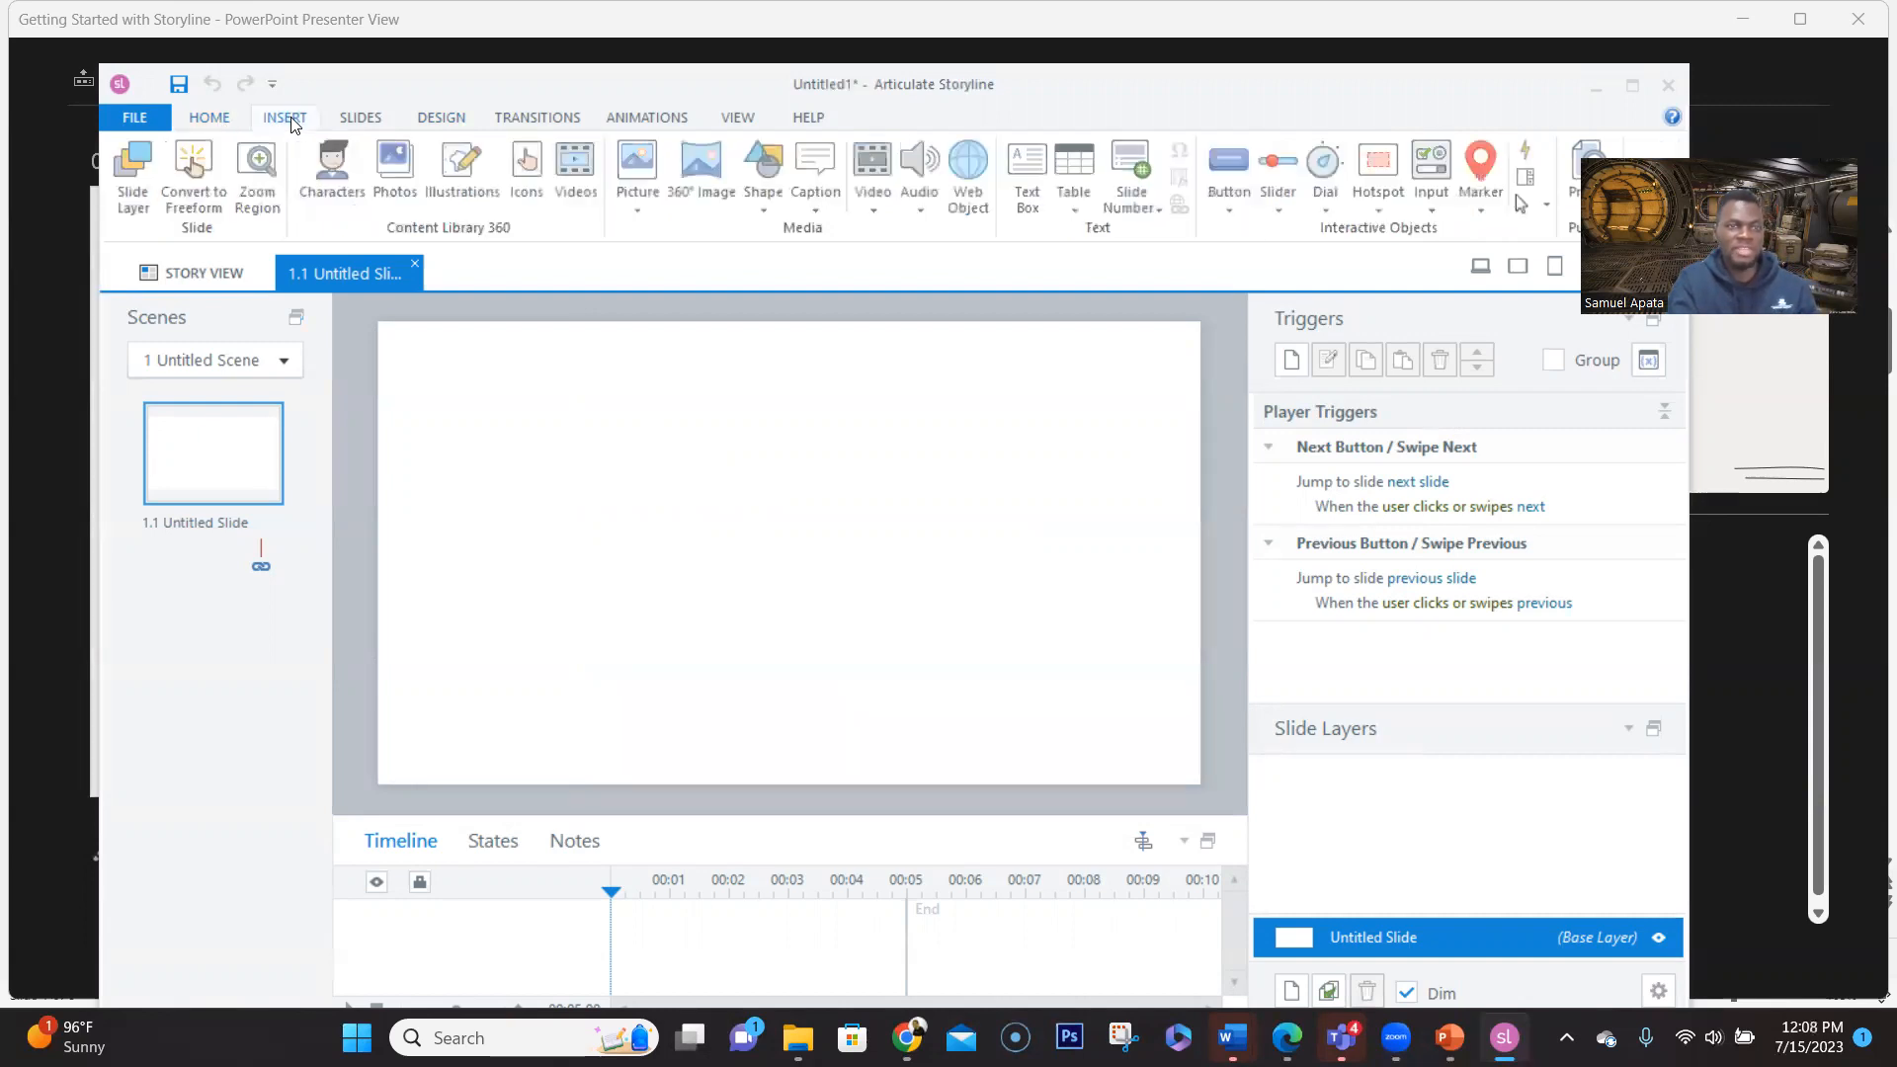
{"action": "left_click", "coordinate": [350, 119]}
{"action": "left_click", "coordinate": [440, 119]}
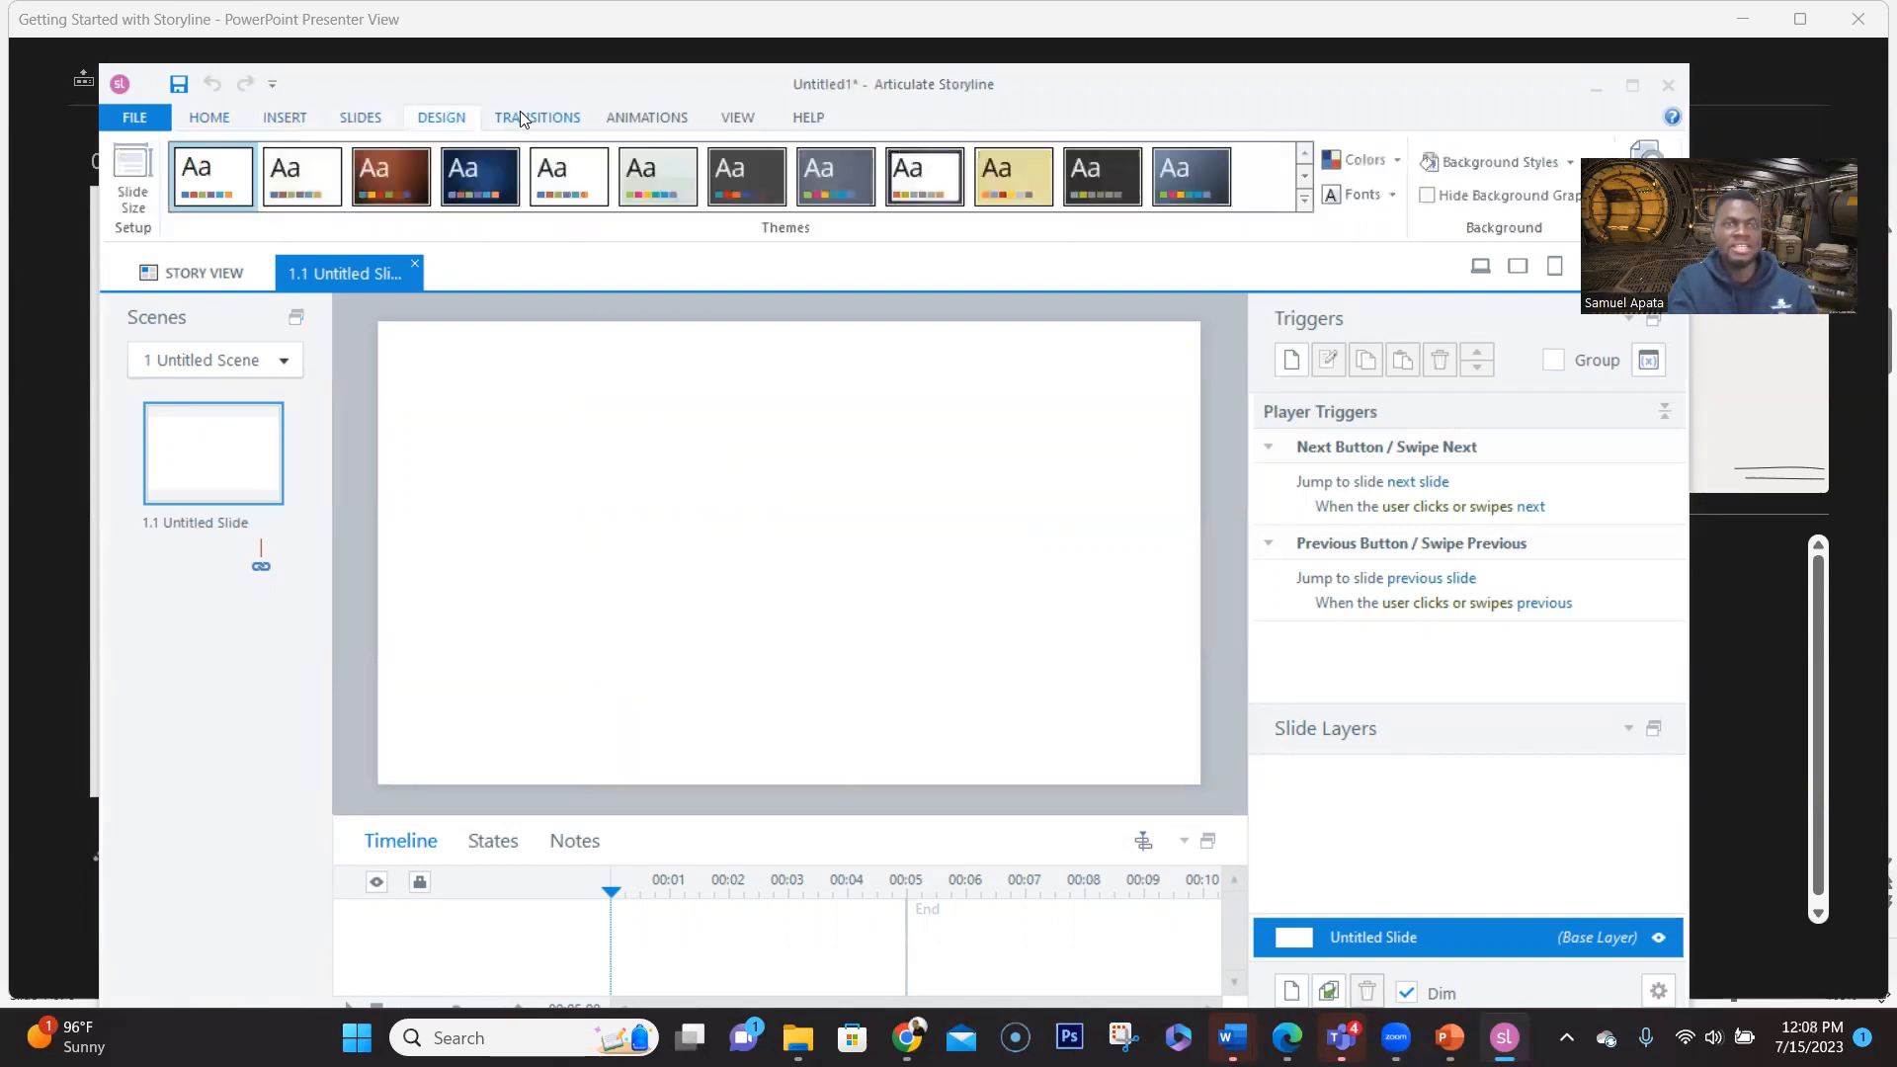
{"action": "left_click", "coordinate": [571, 115]}
{"action": "left_click", "coordinate": [652, 114]}
{"action": "left_click", "coordinate": [731, 118]}
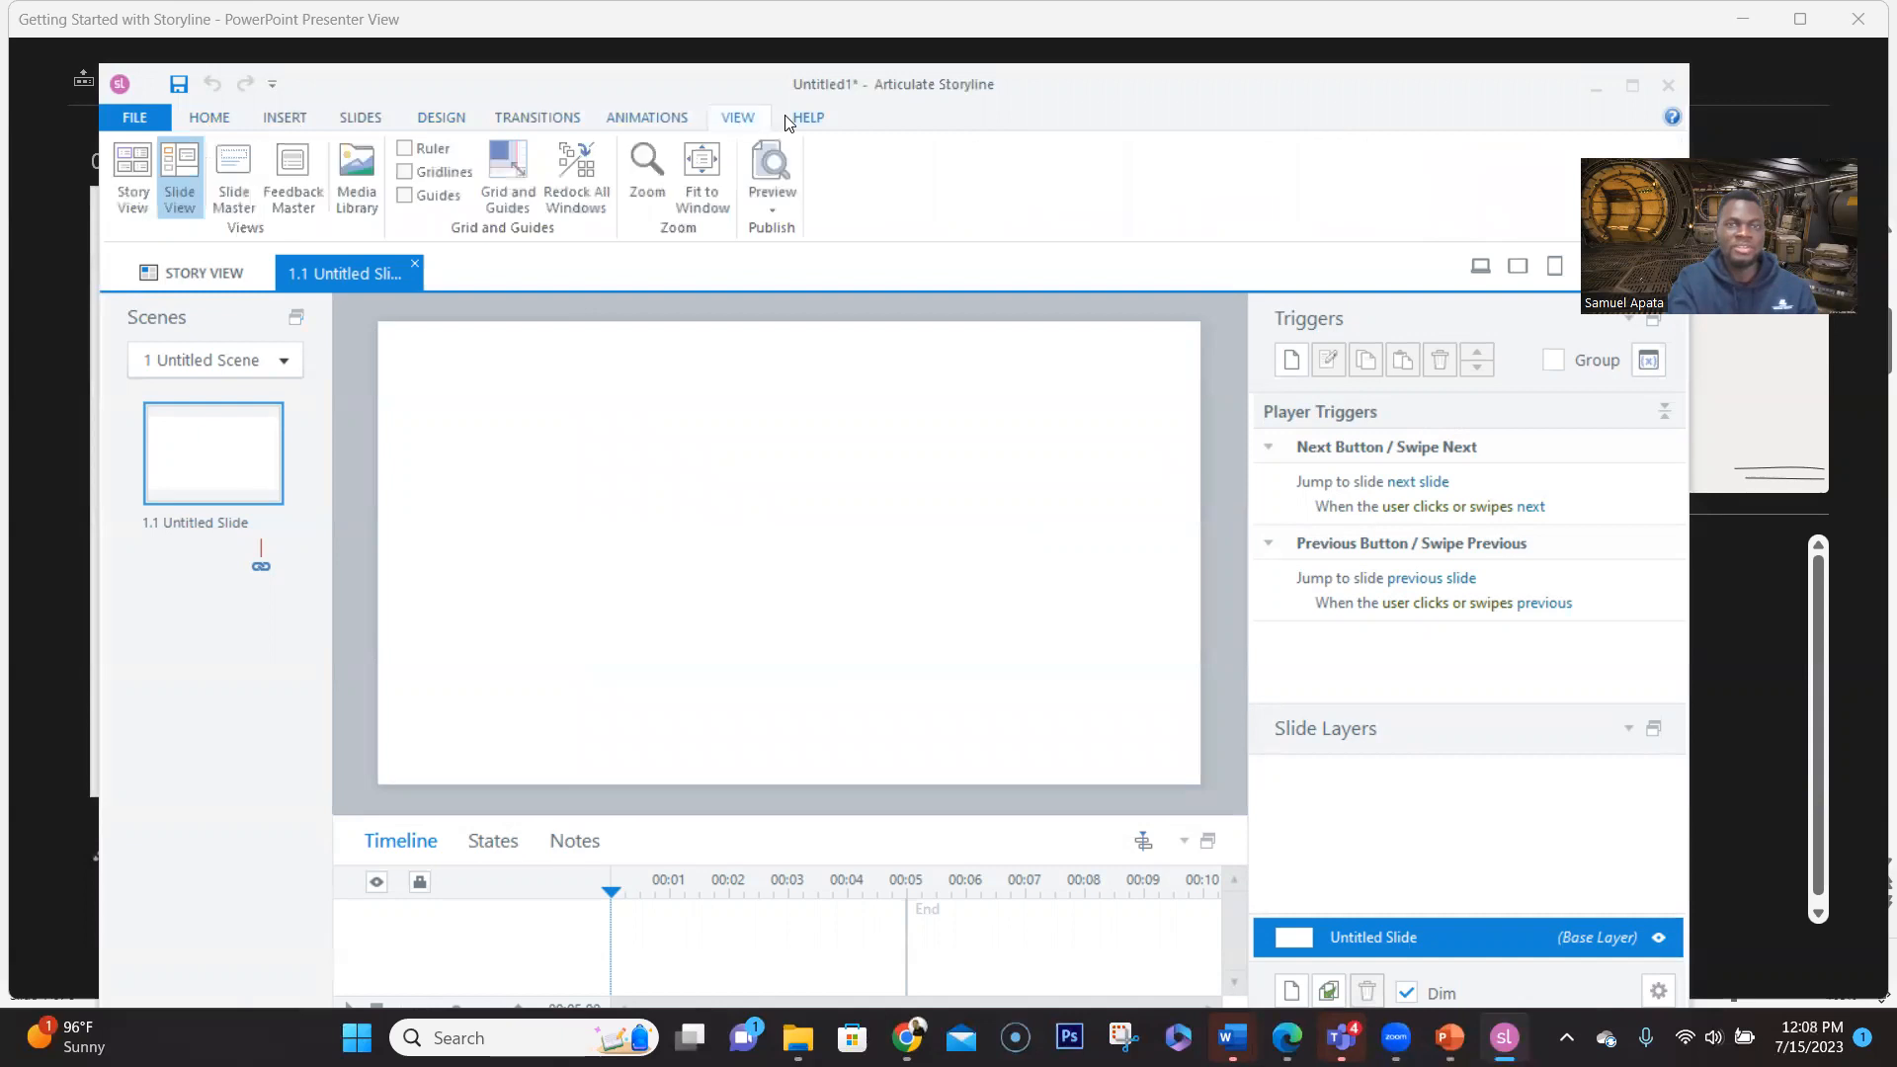
{"action": "left_click", "coordinate": [795, 119]}
{"action": "left_click", "coordinate": [188, 119]}
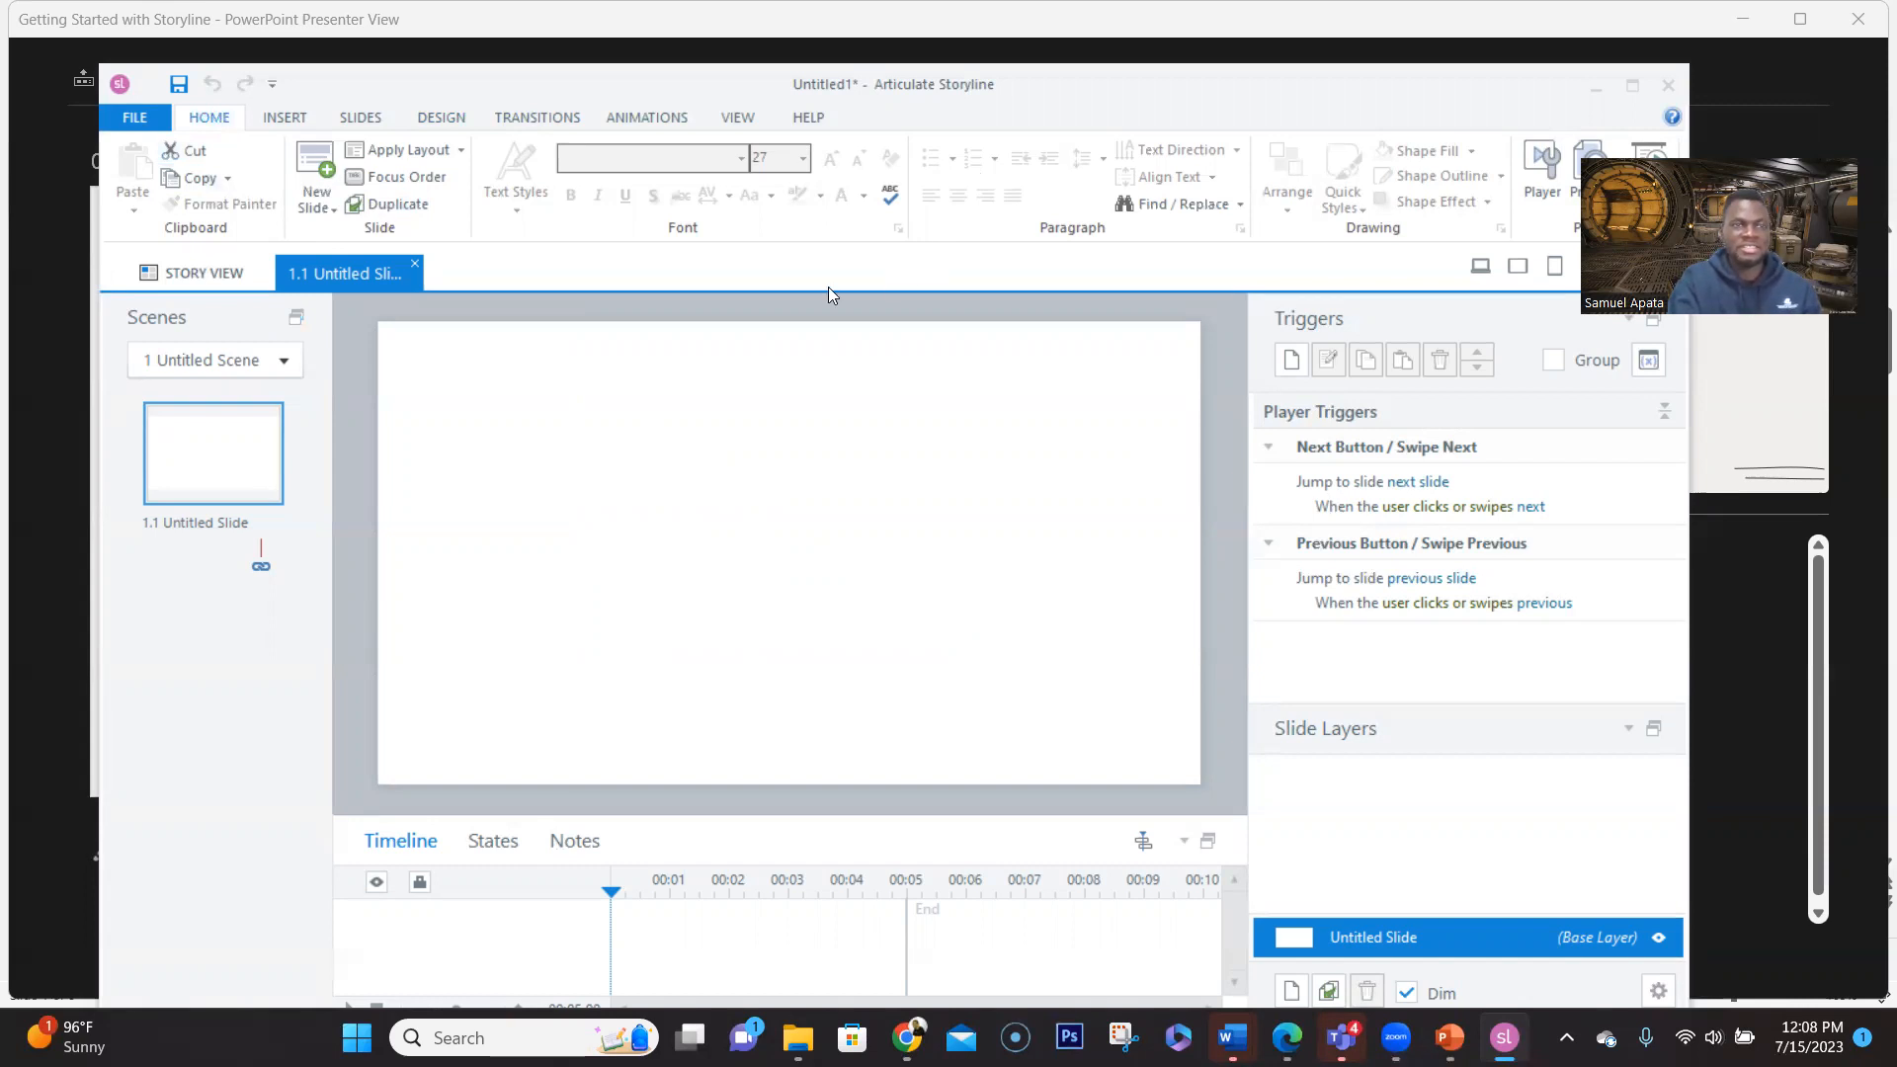
Draw an evenly proportioned circle in the left half of the slide with the Oval shape and deselect it
{"action": "left_click", "coordinate": [284, 118]}
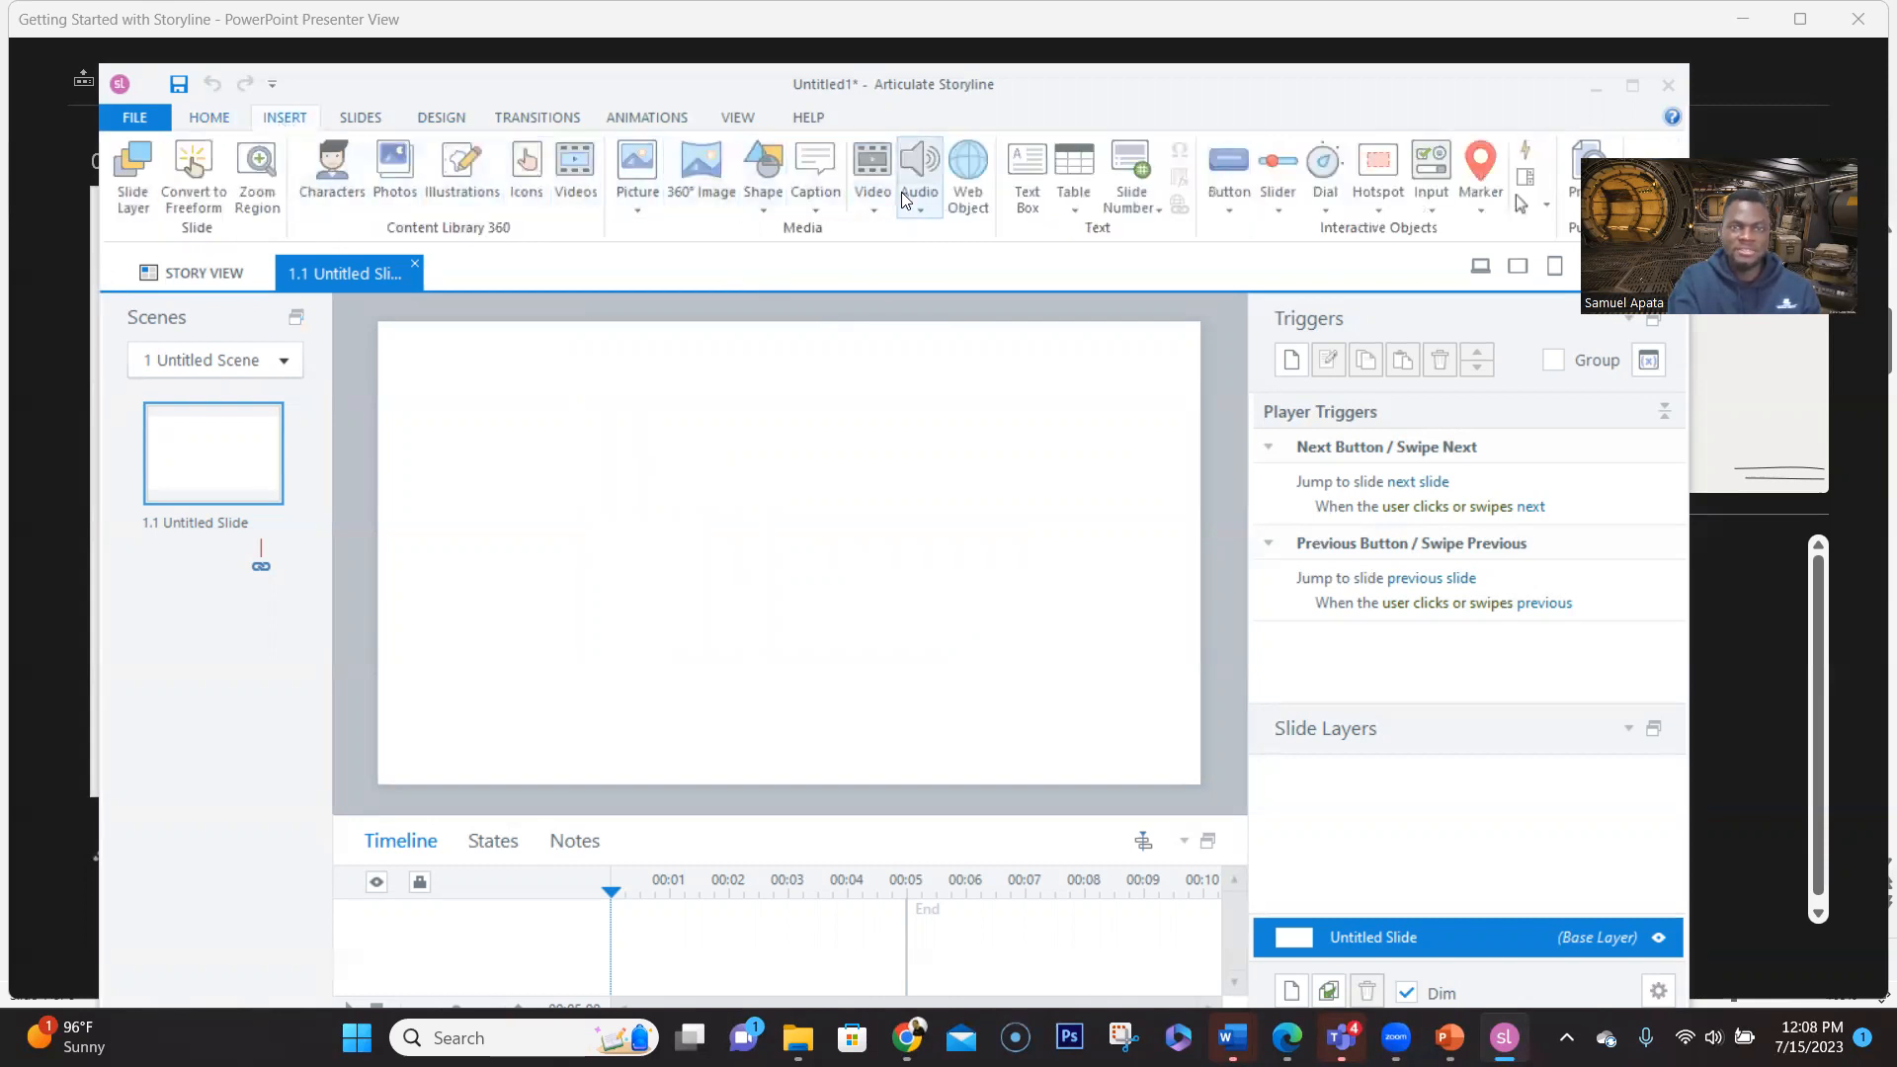
{"action": "left_click", "coordinate": [761, 201]}
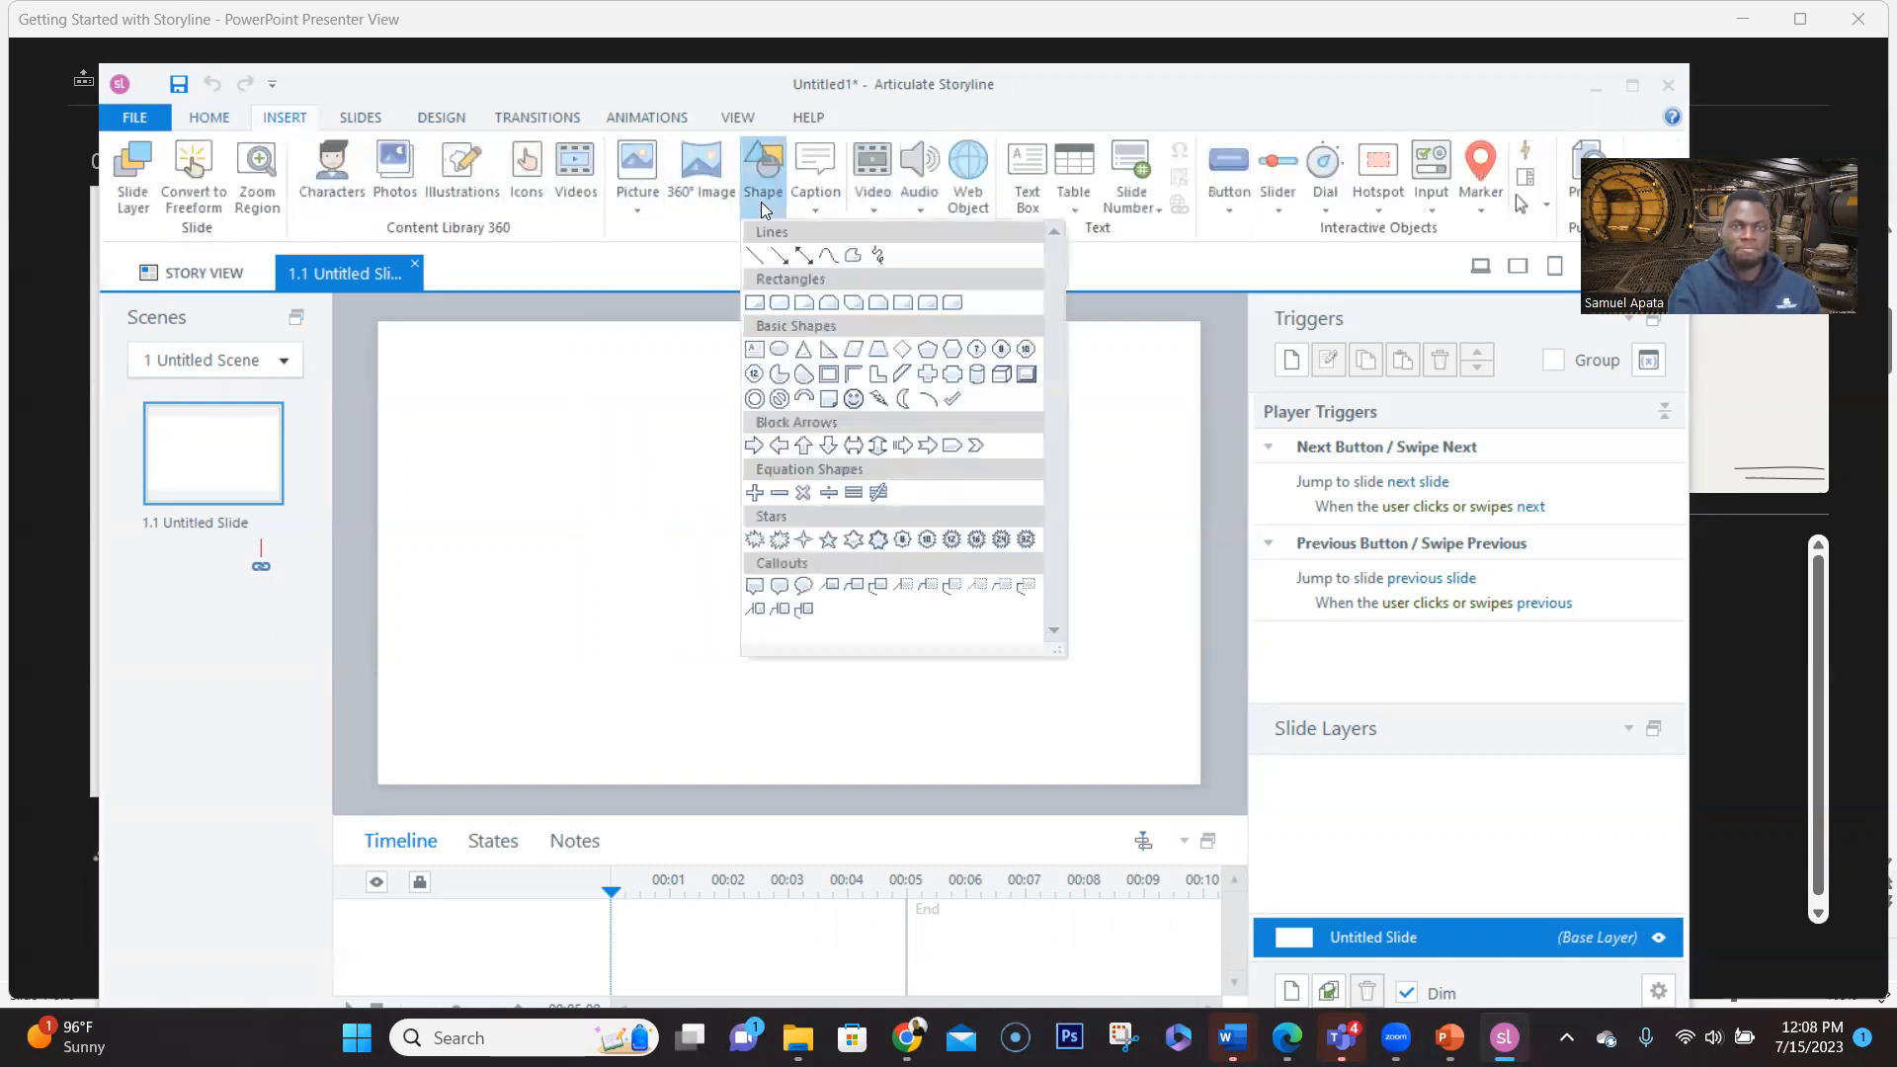
{"action": "left_click", "coordinate": [777, 343]}
{"action": "mouse_move", "coordinate": [457, 461]}
{"action": "left_mouse_down"}
{"action": "mouse_move", "coordinate": [626, 596]}
{"action": "mouse_move", "coordinate": [670, 686]}
{"action": "mouse_move", "coordinate": [635, 642]}
{"action": "left_mouse_up"}
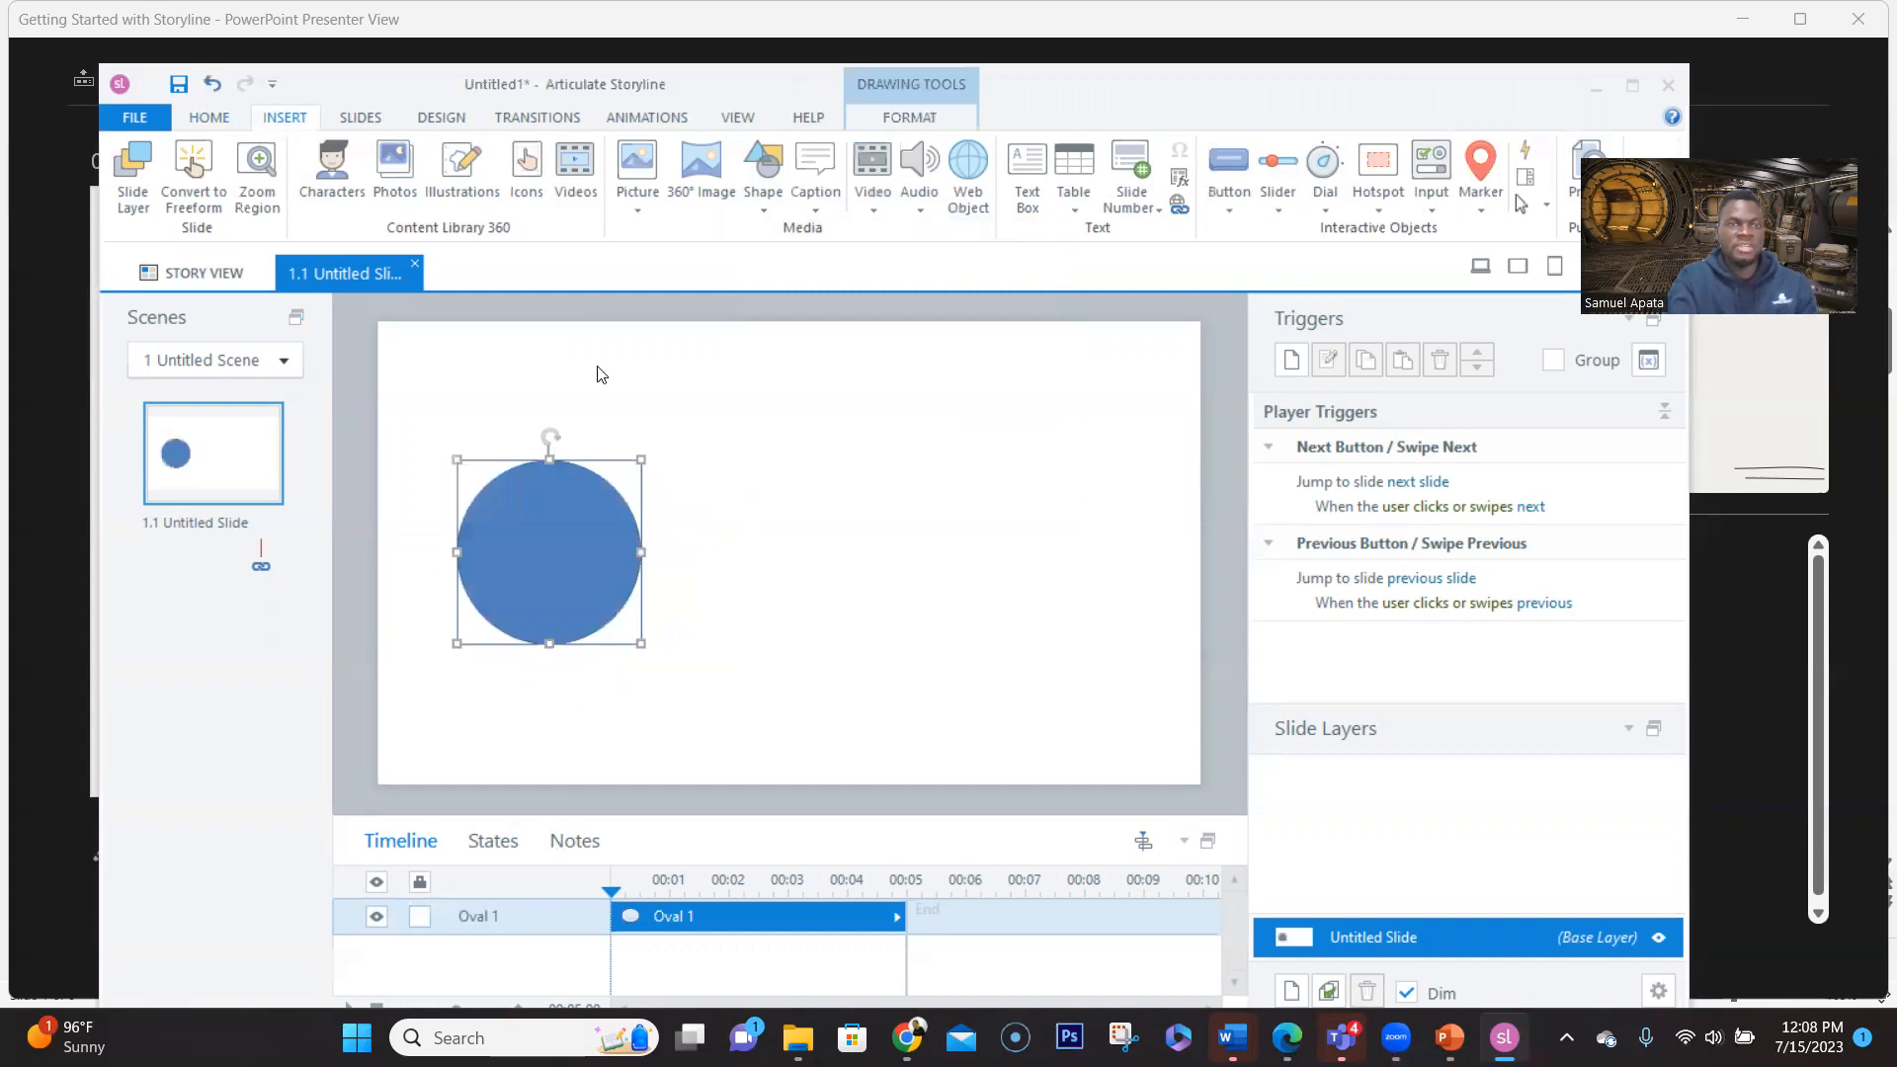
{"action": "left_click", "coordinate": [228, 126]}
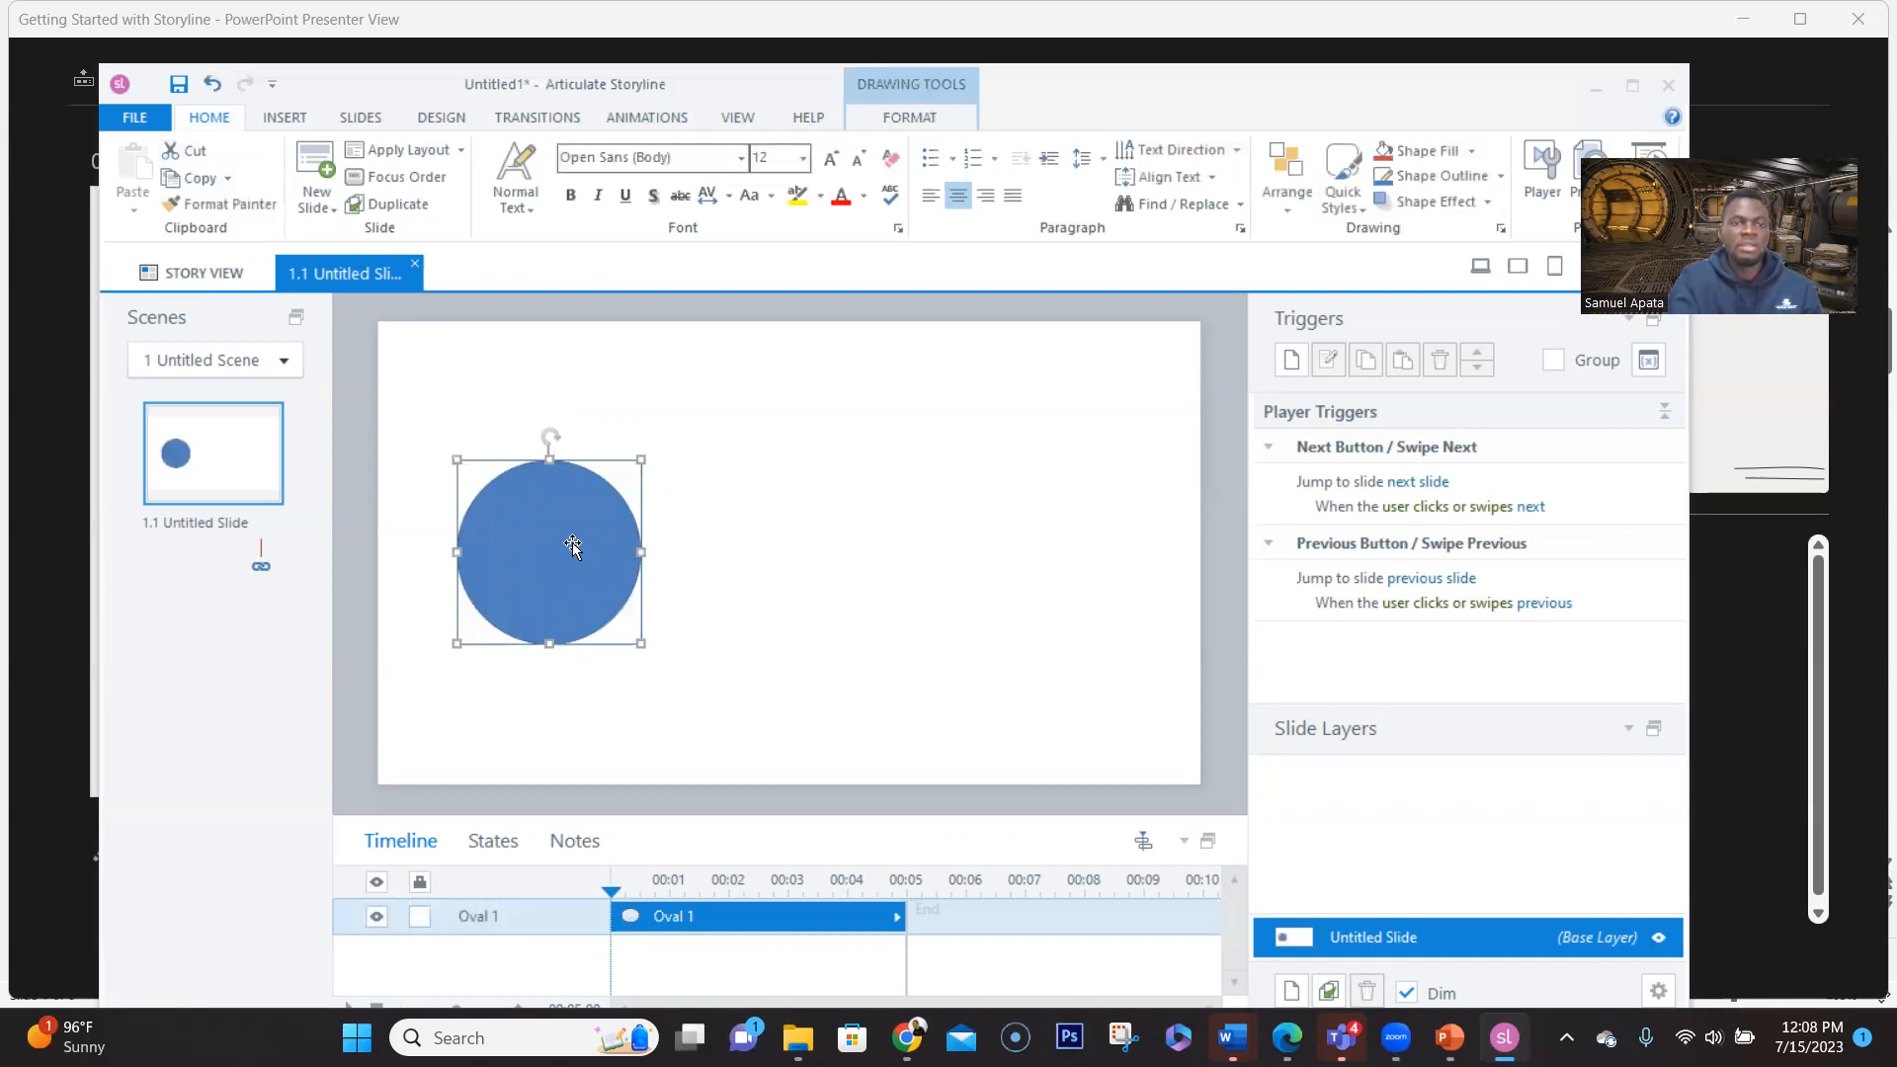
{"action": "left_click", "coordinate": [690, 559]}
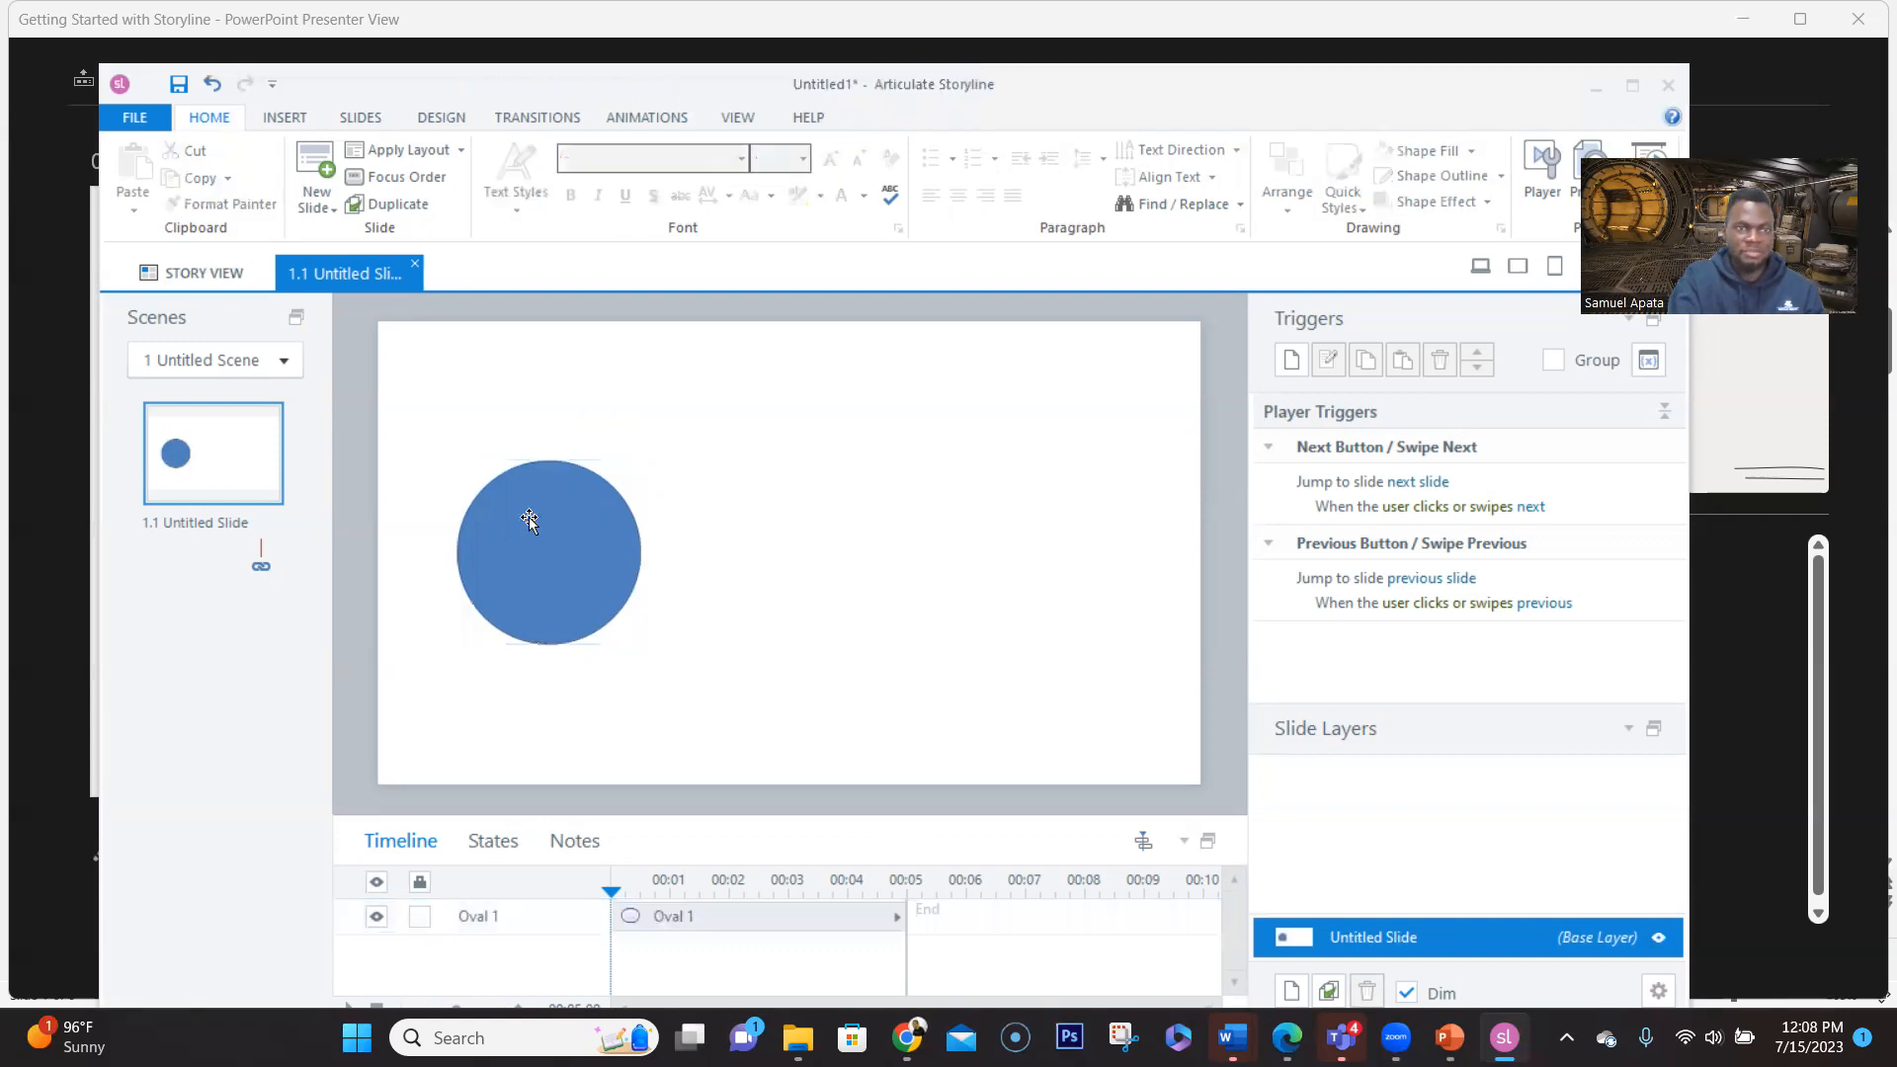
Try drawing a second oval without fixed proportions to the upper right of the circle and undo it
{"action": "left_click", "coordinate": [279, 115]}
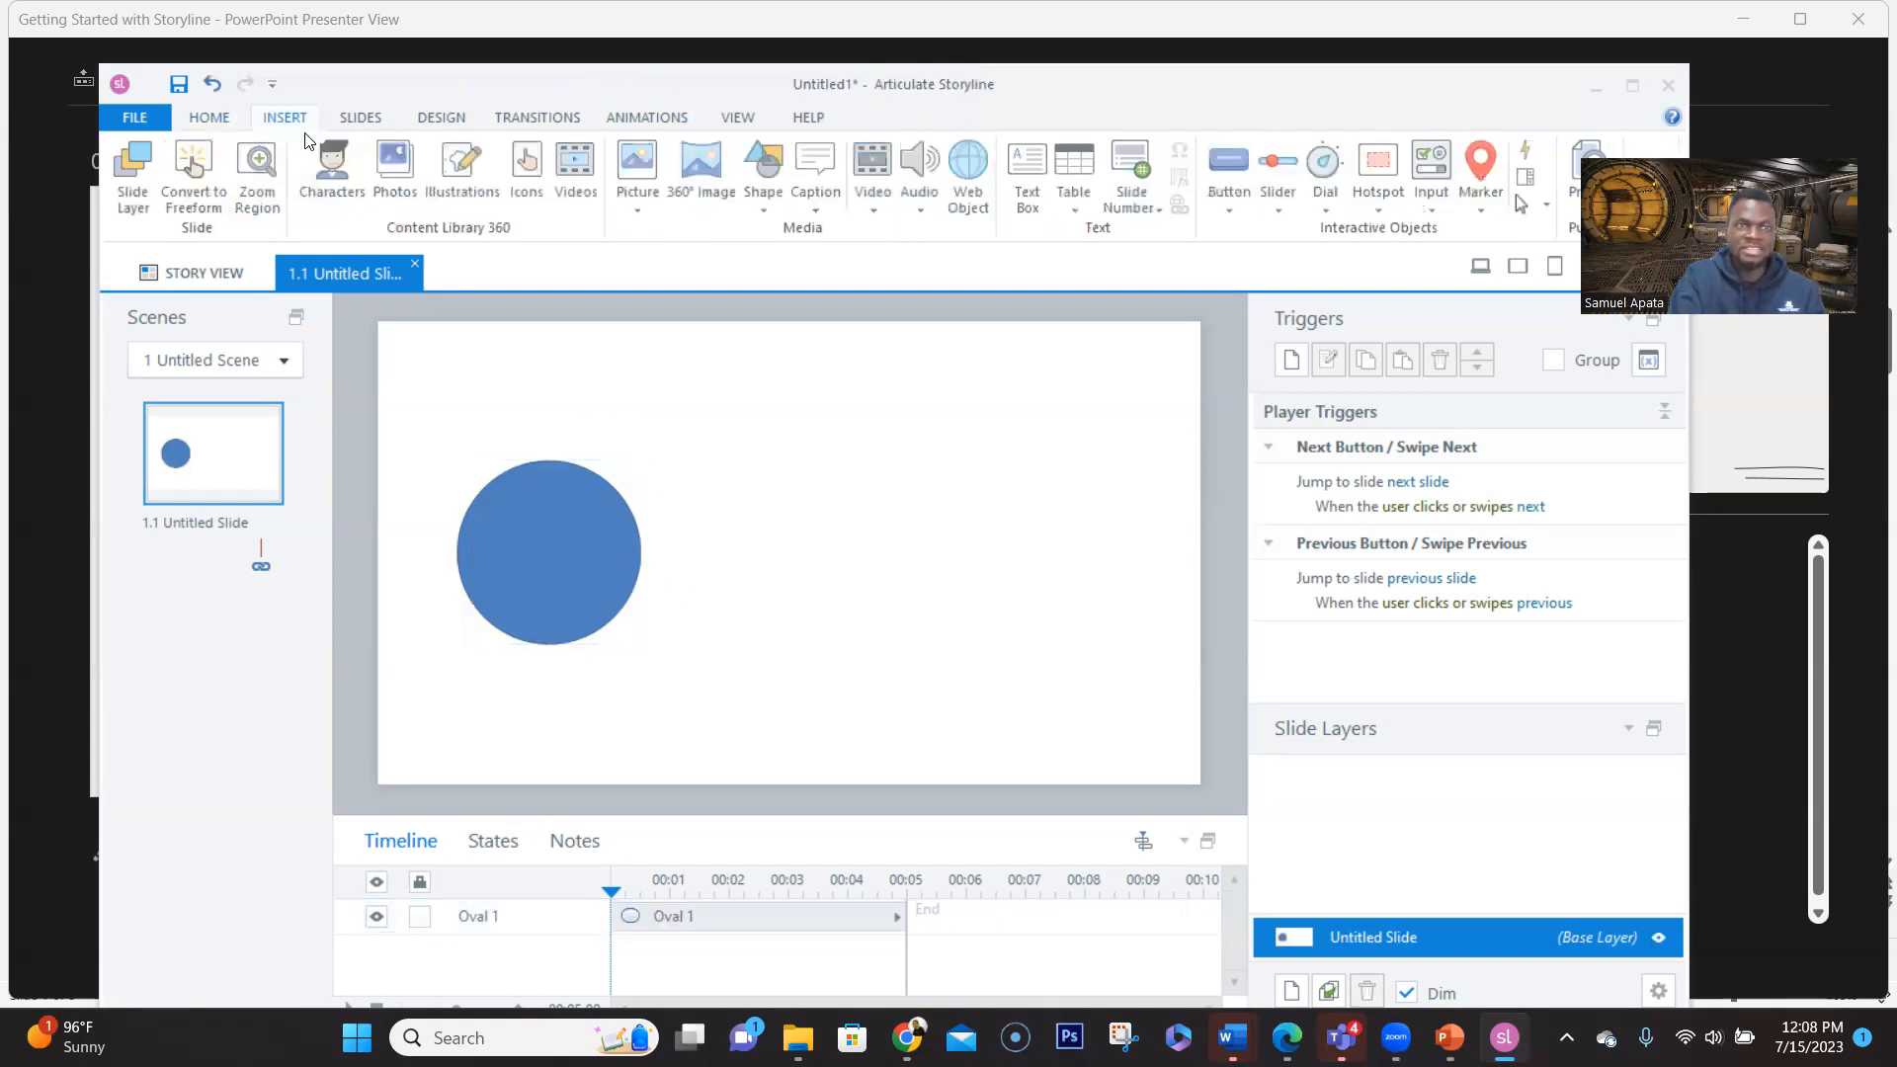
{"action": "left_click", "coordinate": [768, 204]}
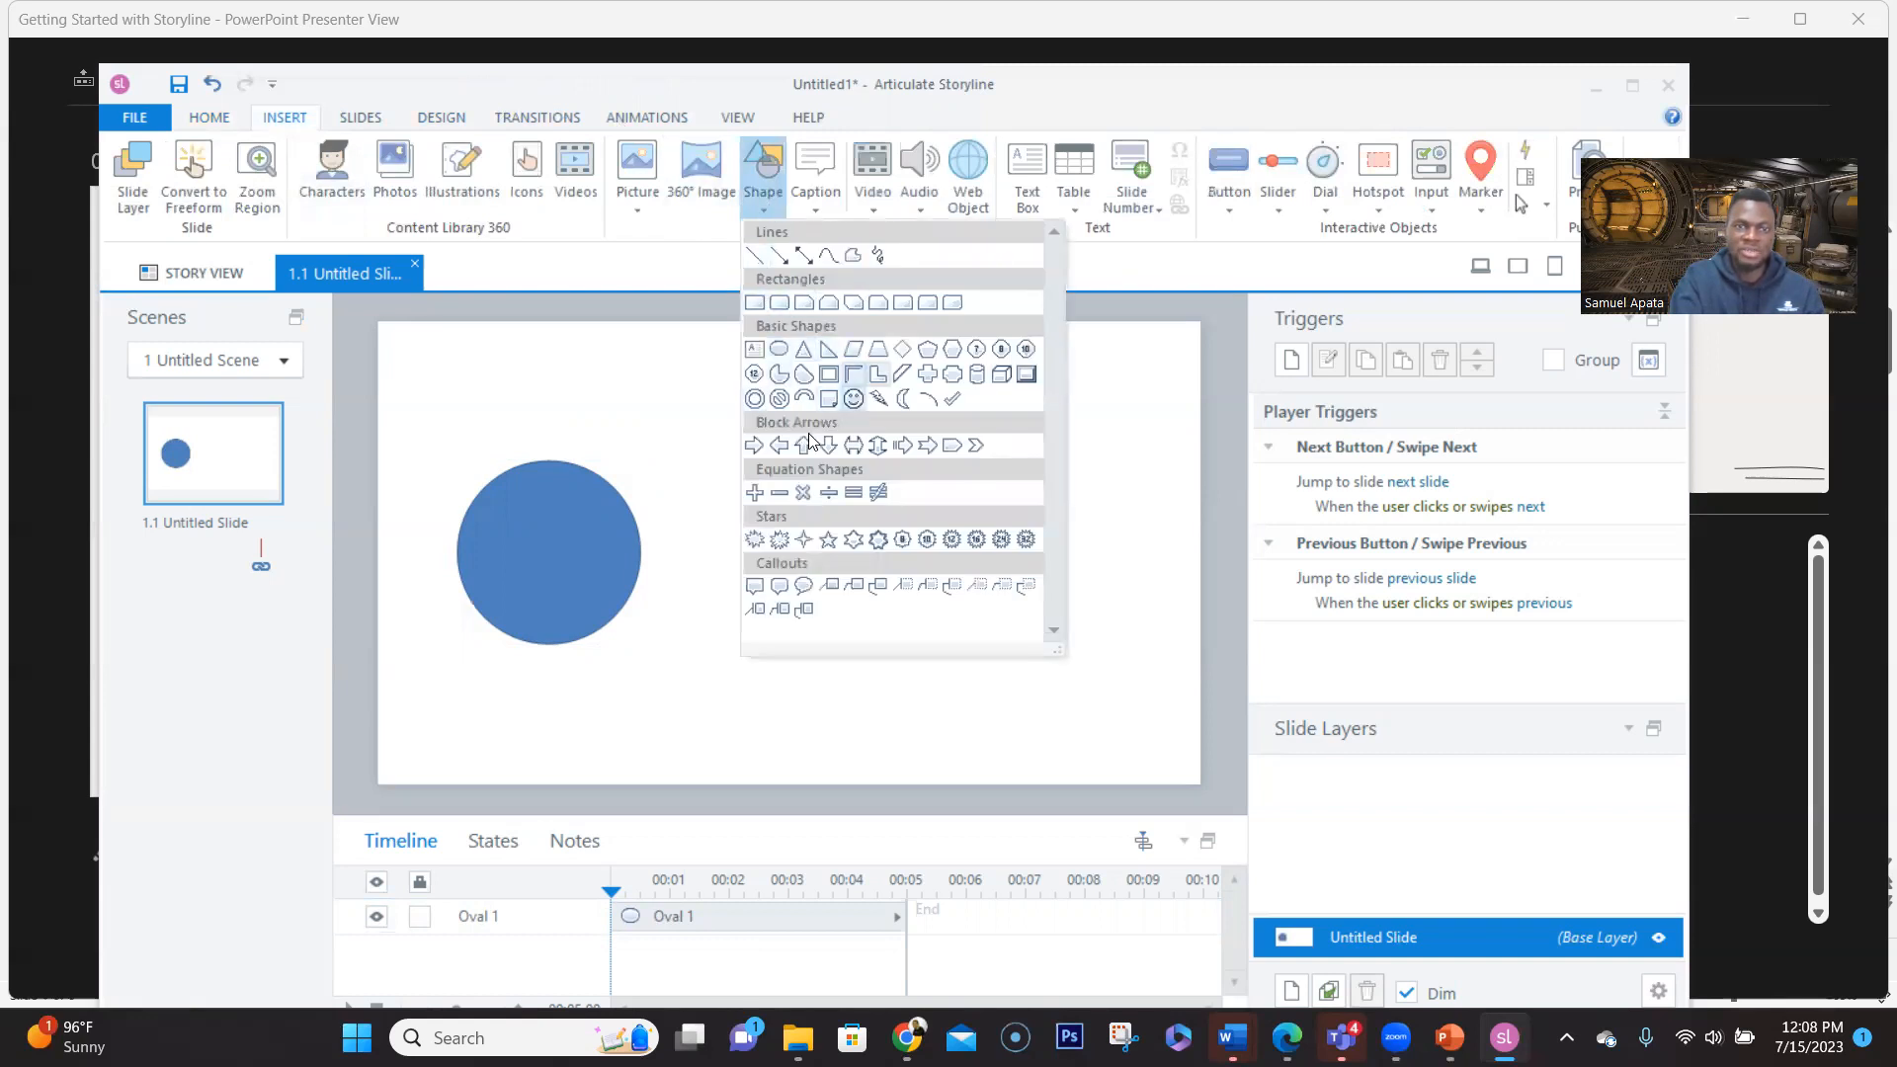
{"action": "left_click", "coordinate": [779, 374]}
{"action": "left_click_drag", "start_coordinate": [699, 390], "coordinate": [889, 540]}
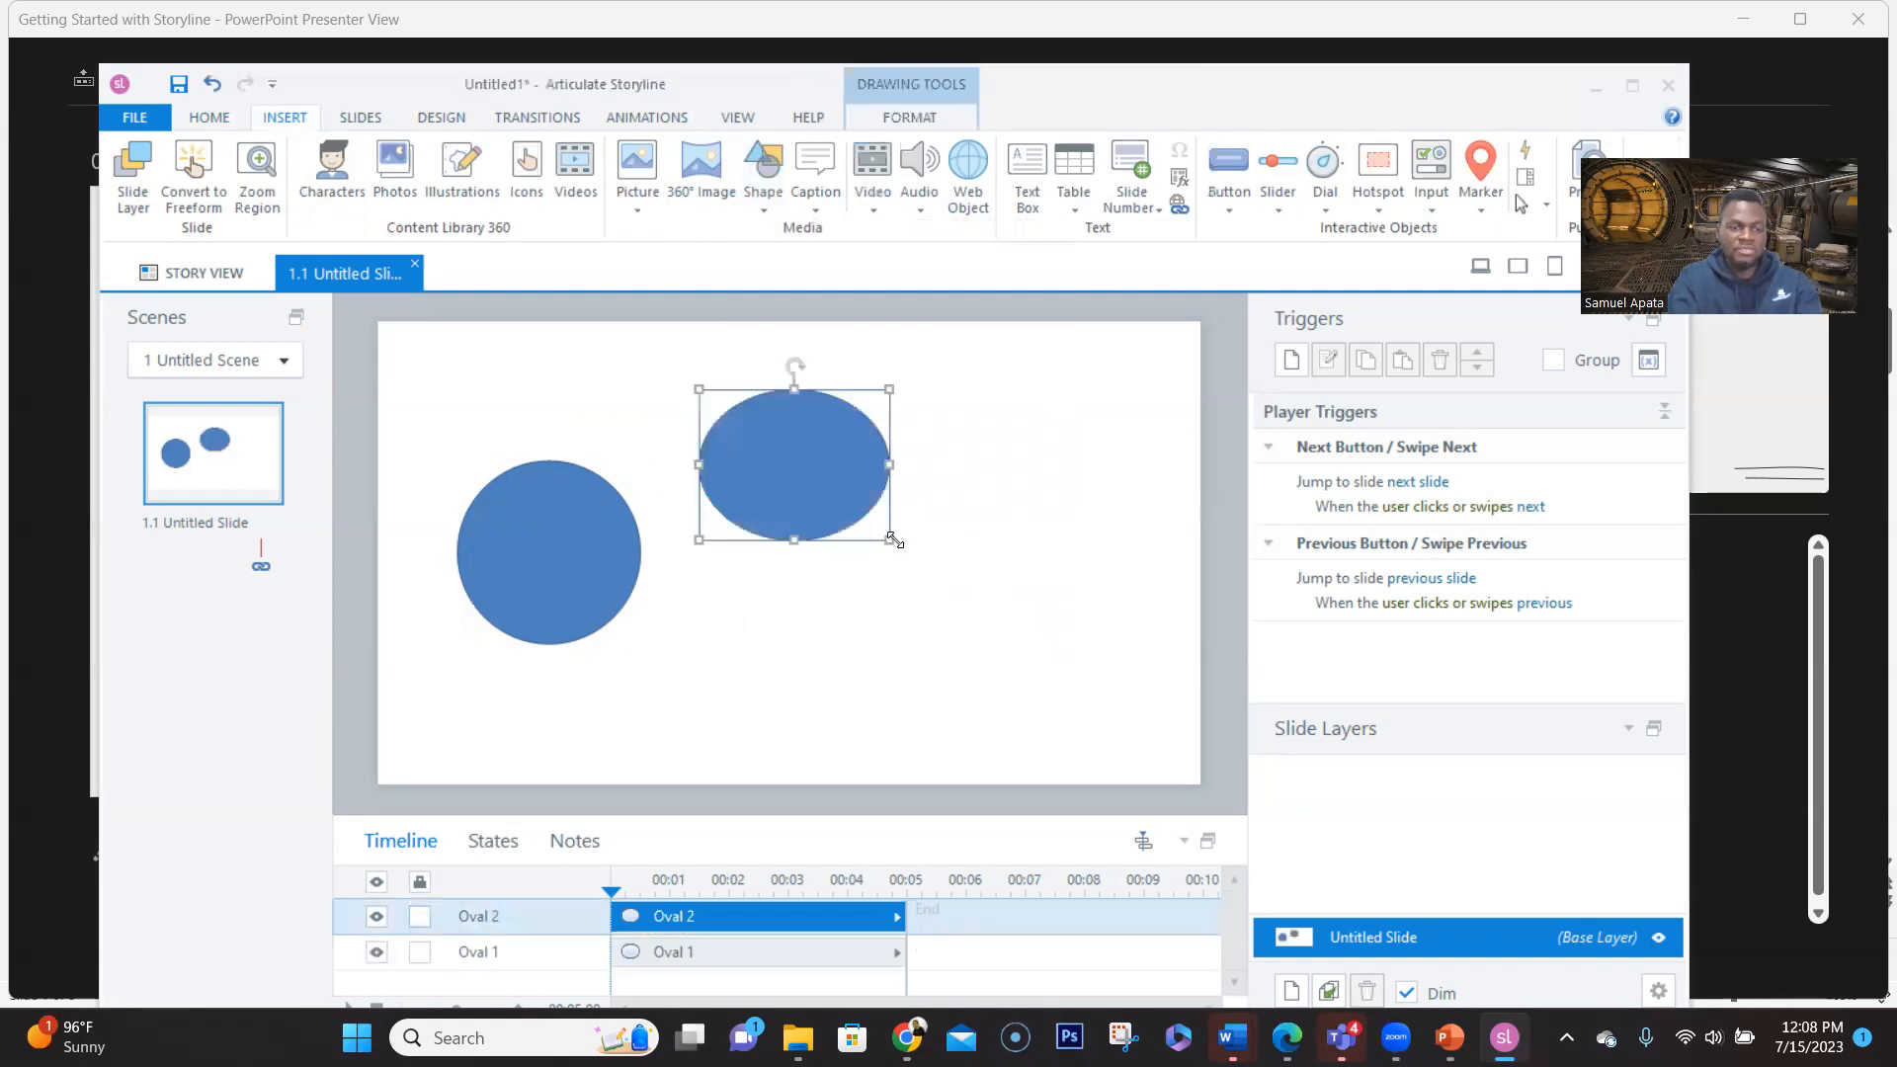
{"action": "key", "text": "ctrl+z"}
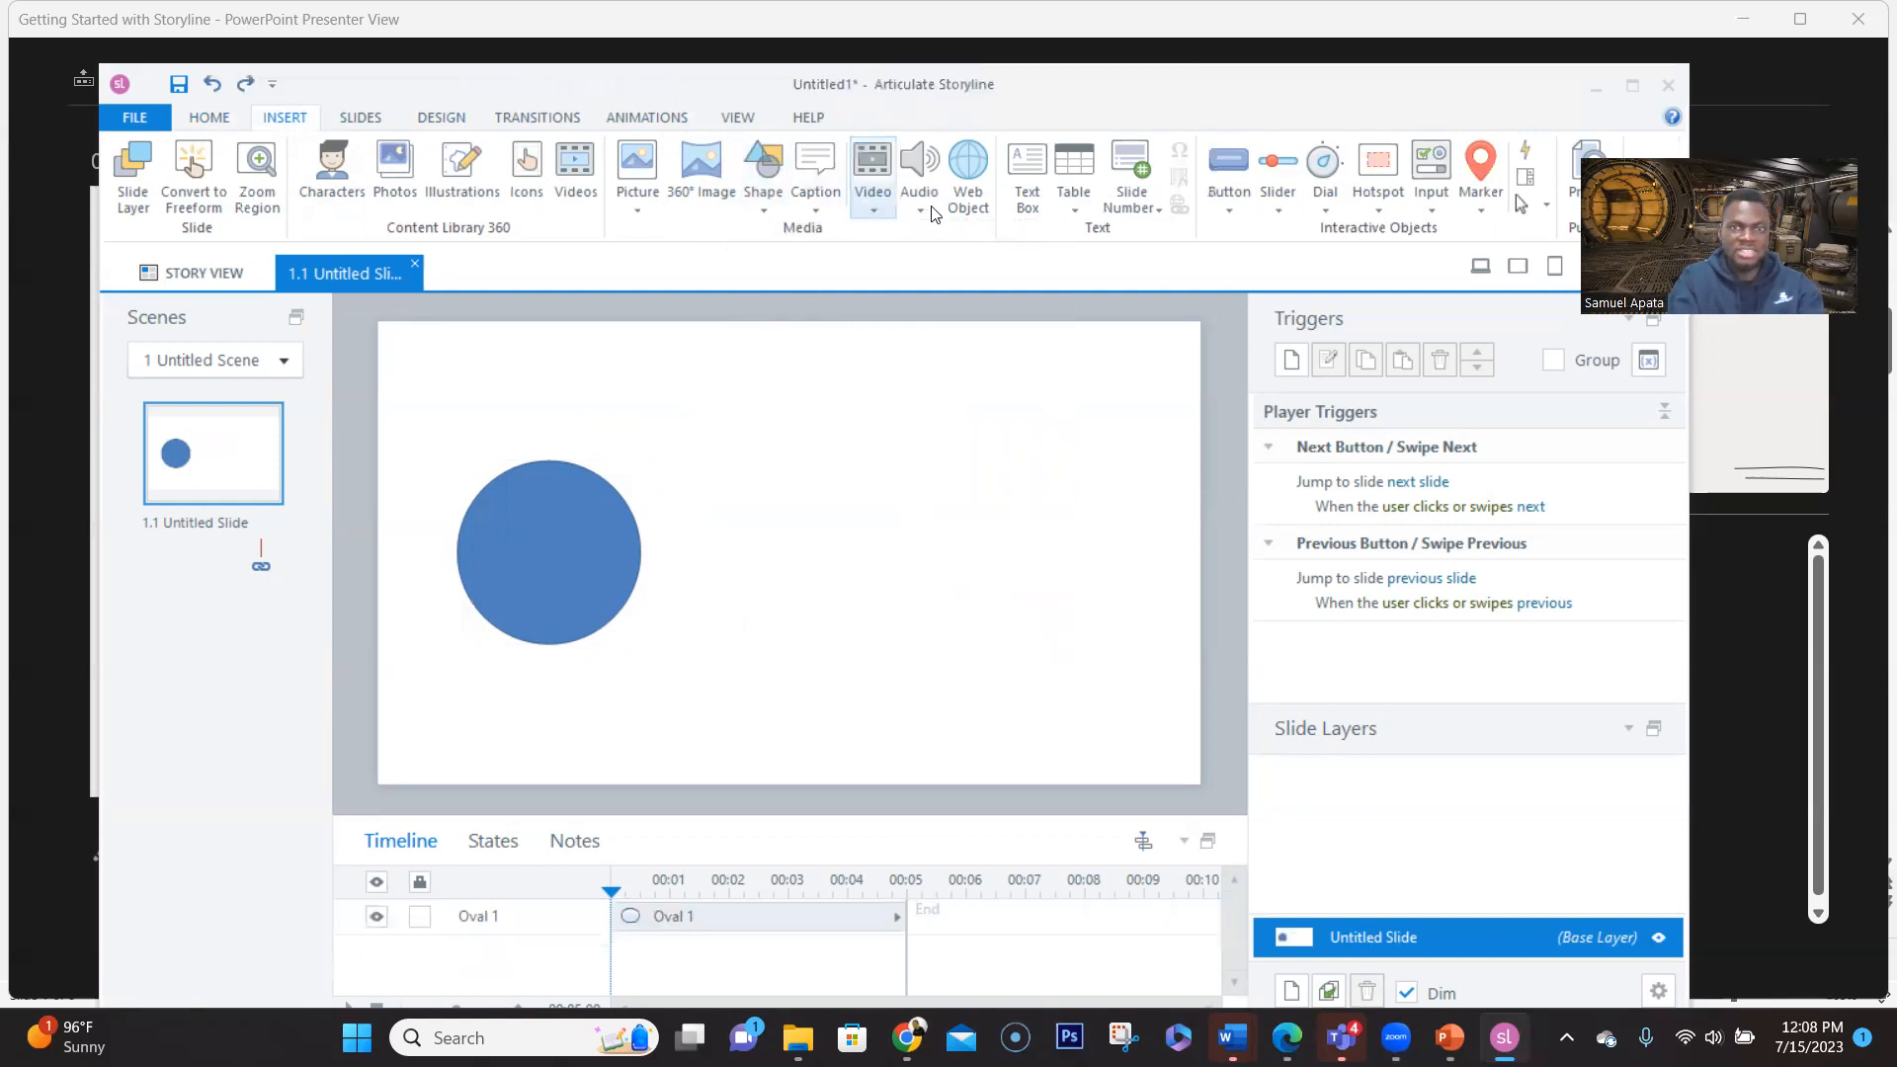
Draw a second evenly proportioned circle to the upper right of the first one and delete it
{"action": "left_click", "coordinate": [761, 197]}
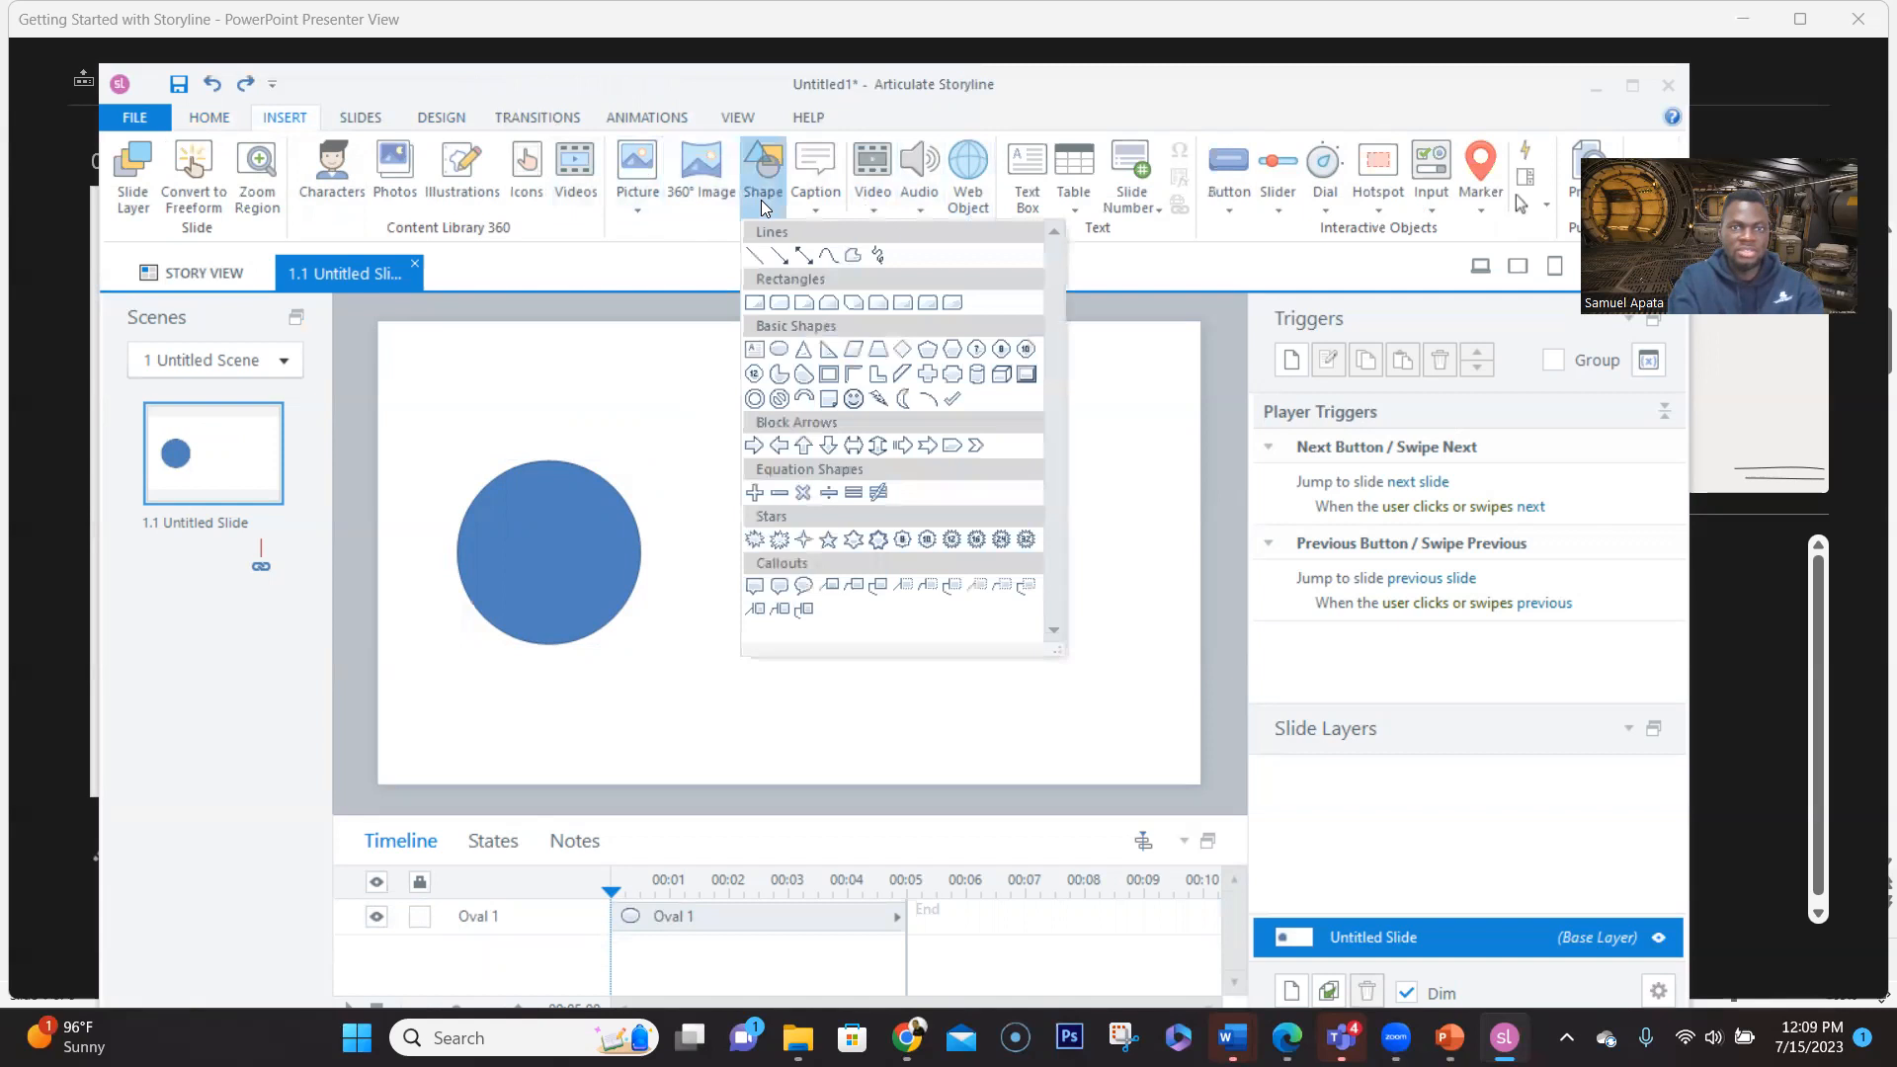
{"action": "left_click", "coordinate": [780, 348]}
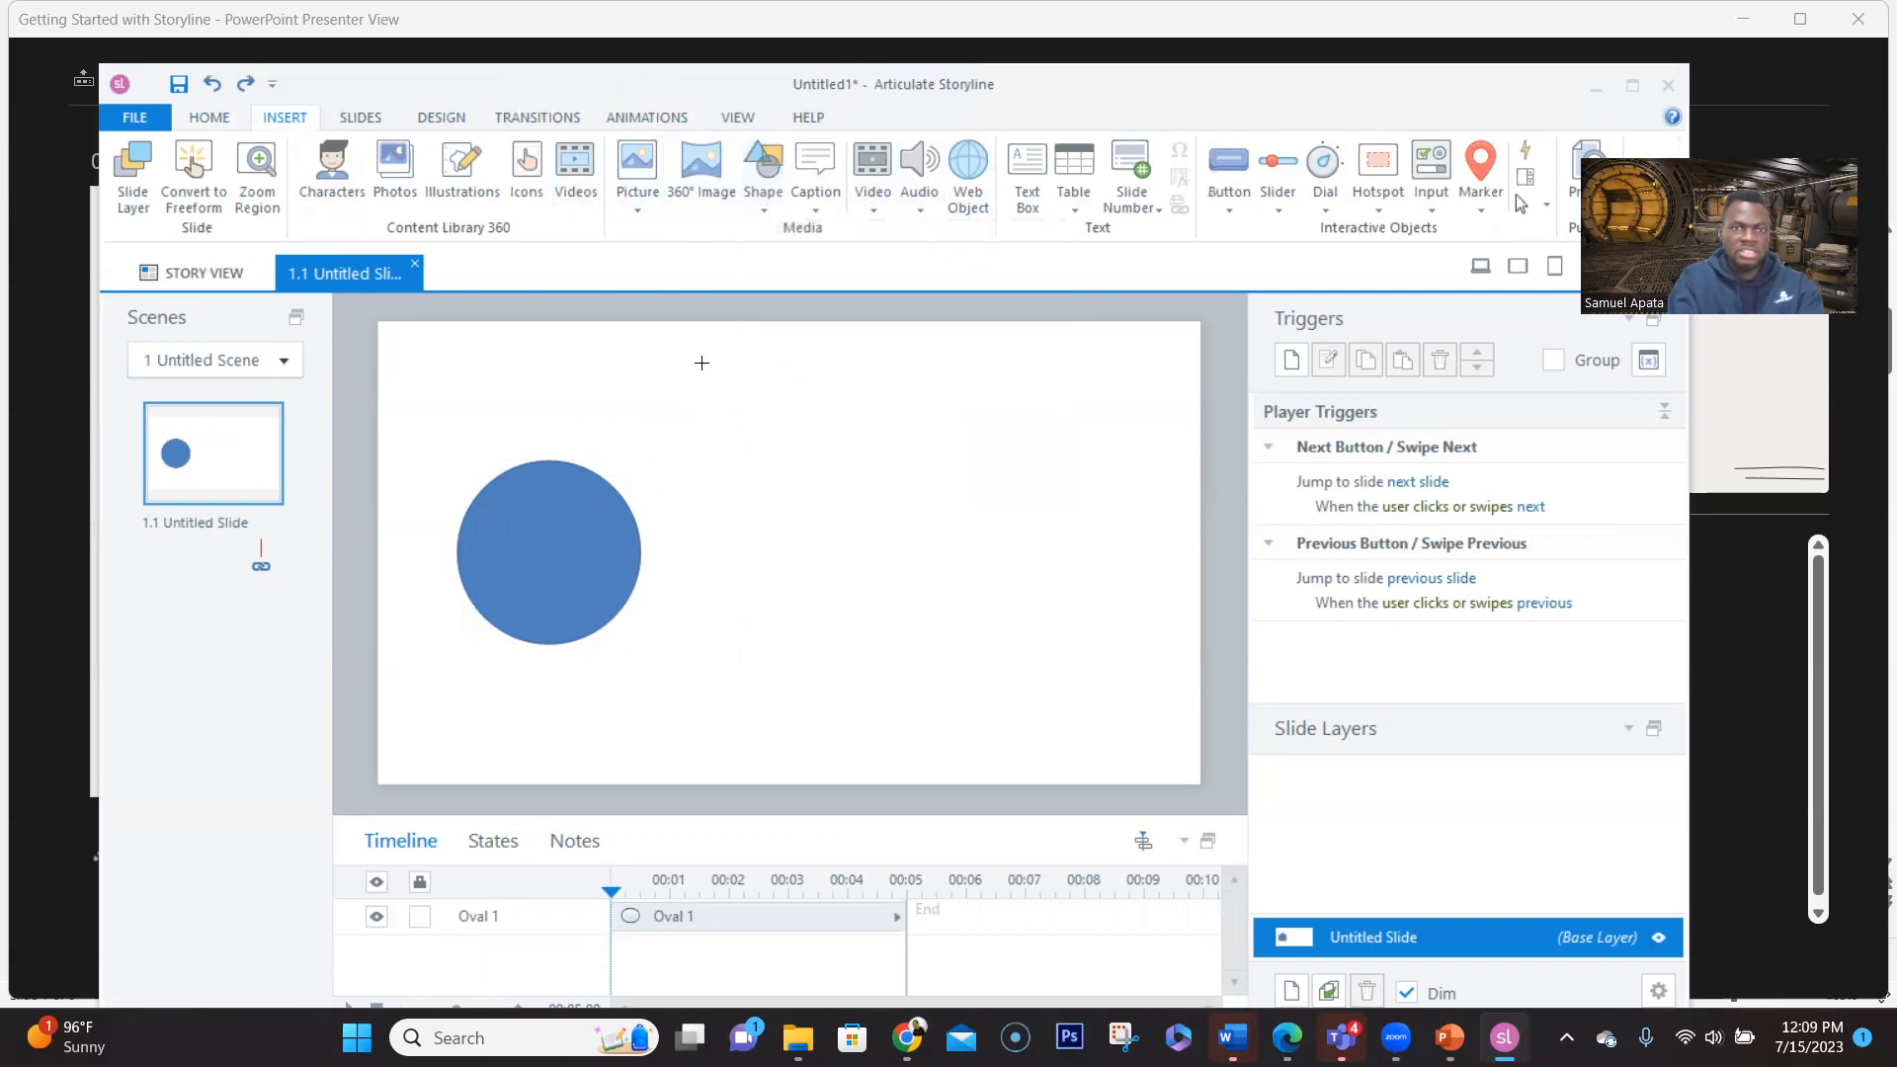
{"action": "left_click", "coordinate": [703, 365]}
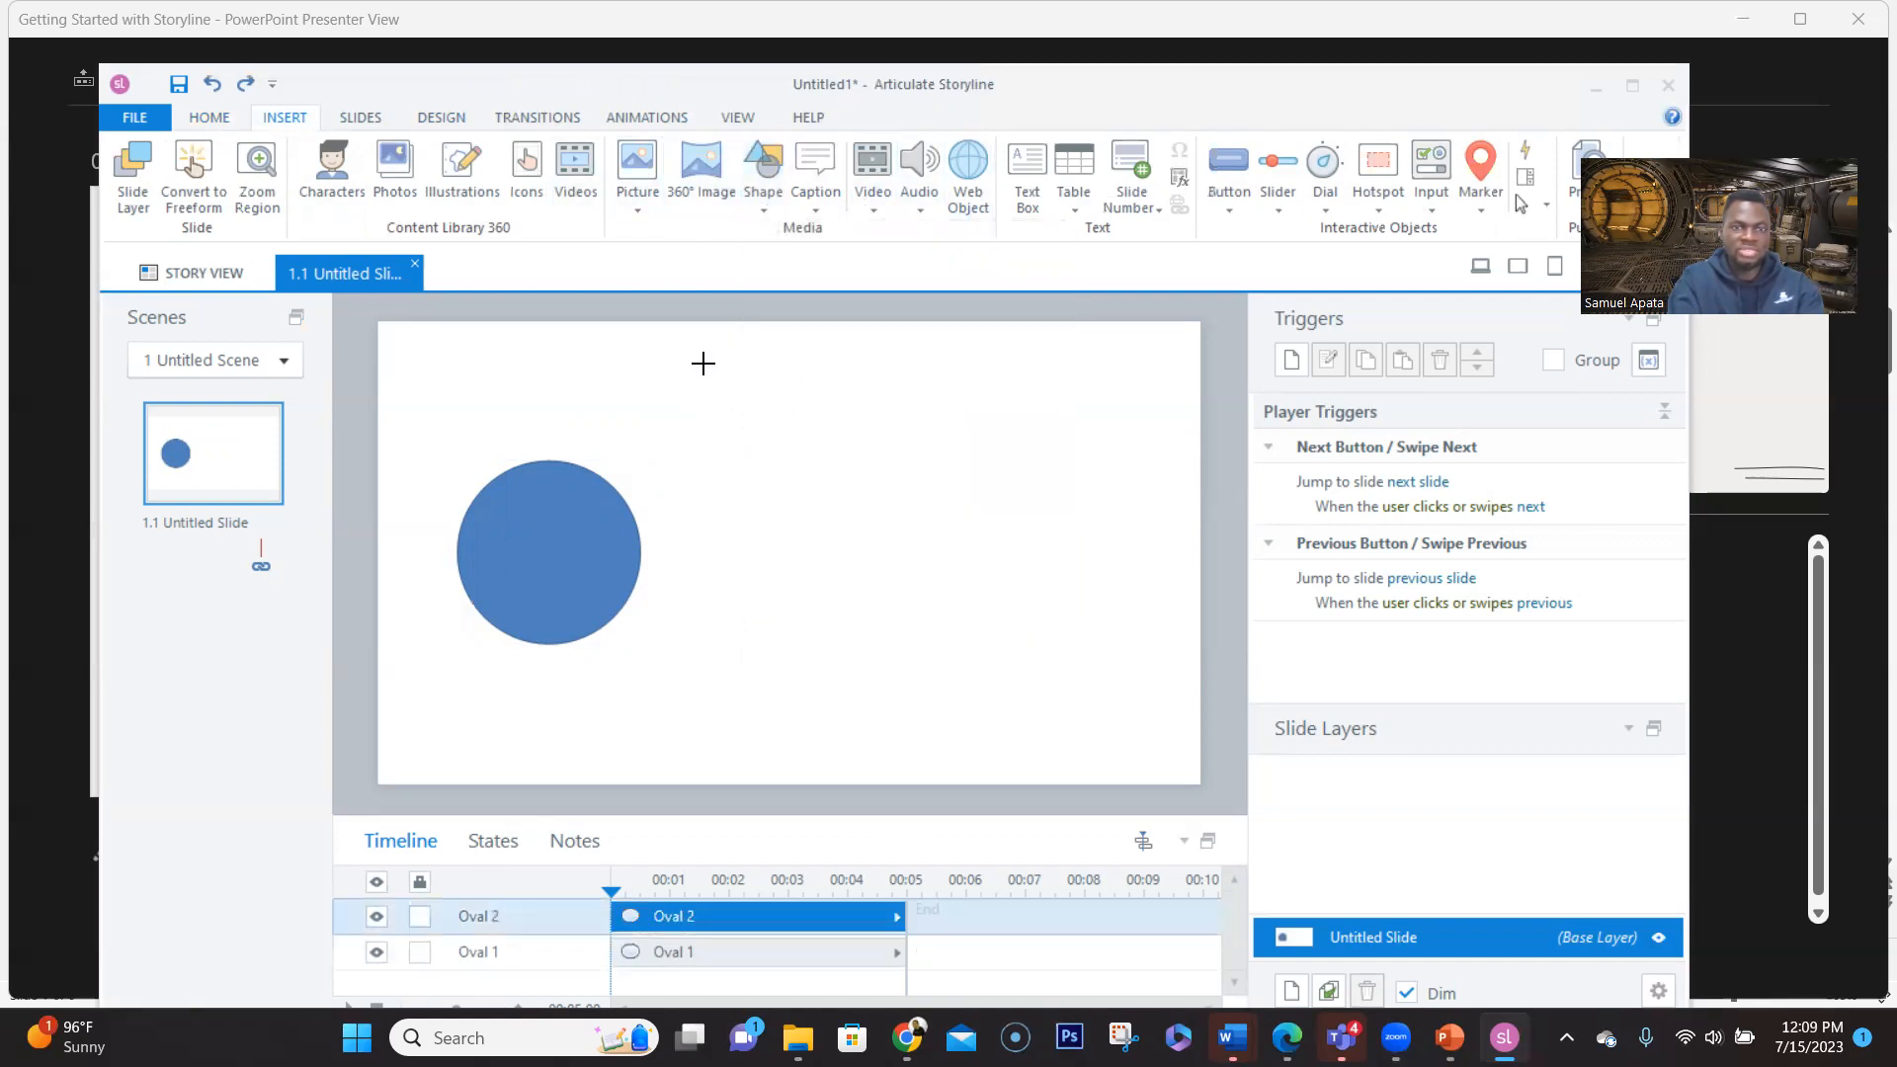
{"action": "mouse_move", "coordinate": [703, 365]}
{"action": "left_mouse_down"}
{"action": "mouse_move", "coordinate": [766, 448]}
{"action": "mouse_move", "coordinate": [809, 440]}
{"action": "mouse_move", "coordinate": [906, 513]}
{"action": "mouse_move", "coordinate": [969, 598]}
{"action": "mouse_move", "coordinate": [892, 549]}
{"action": "left_mouse_up"}
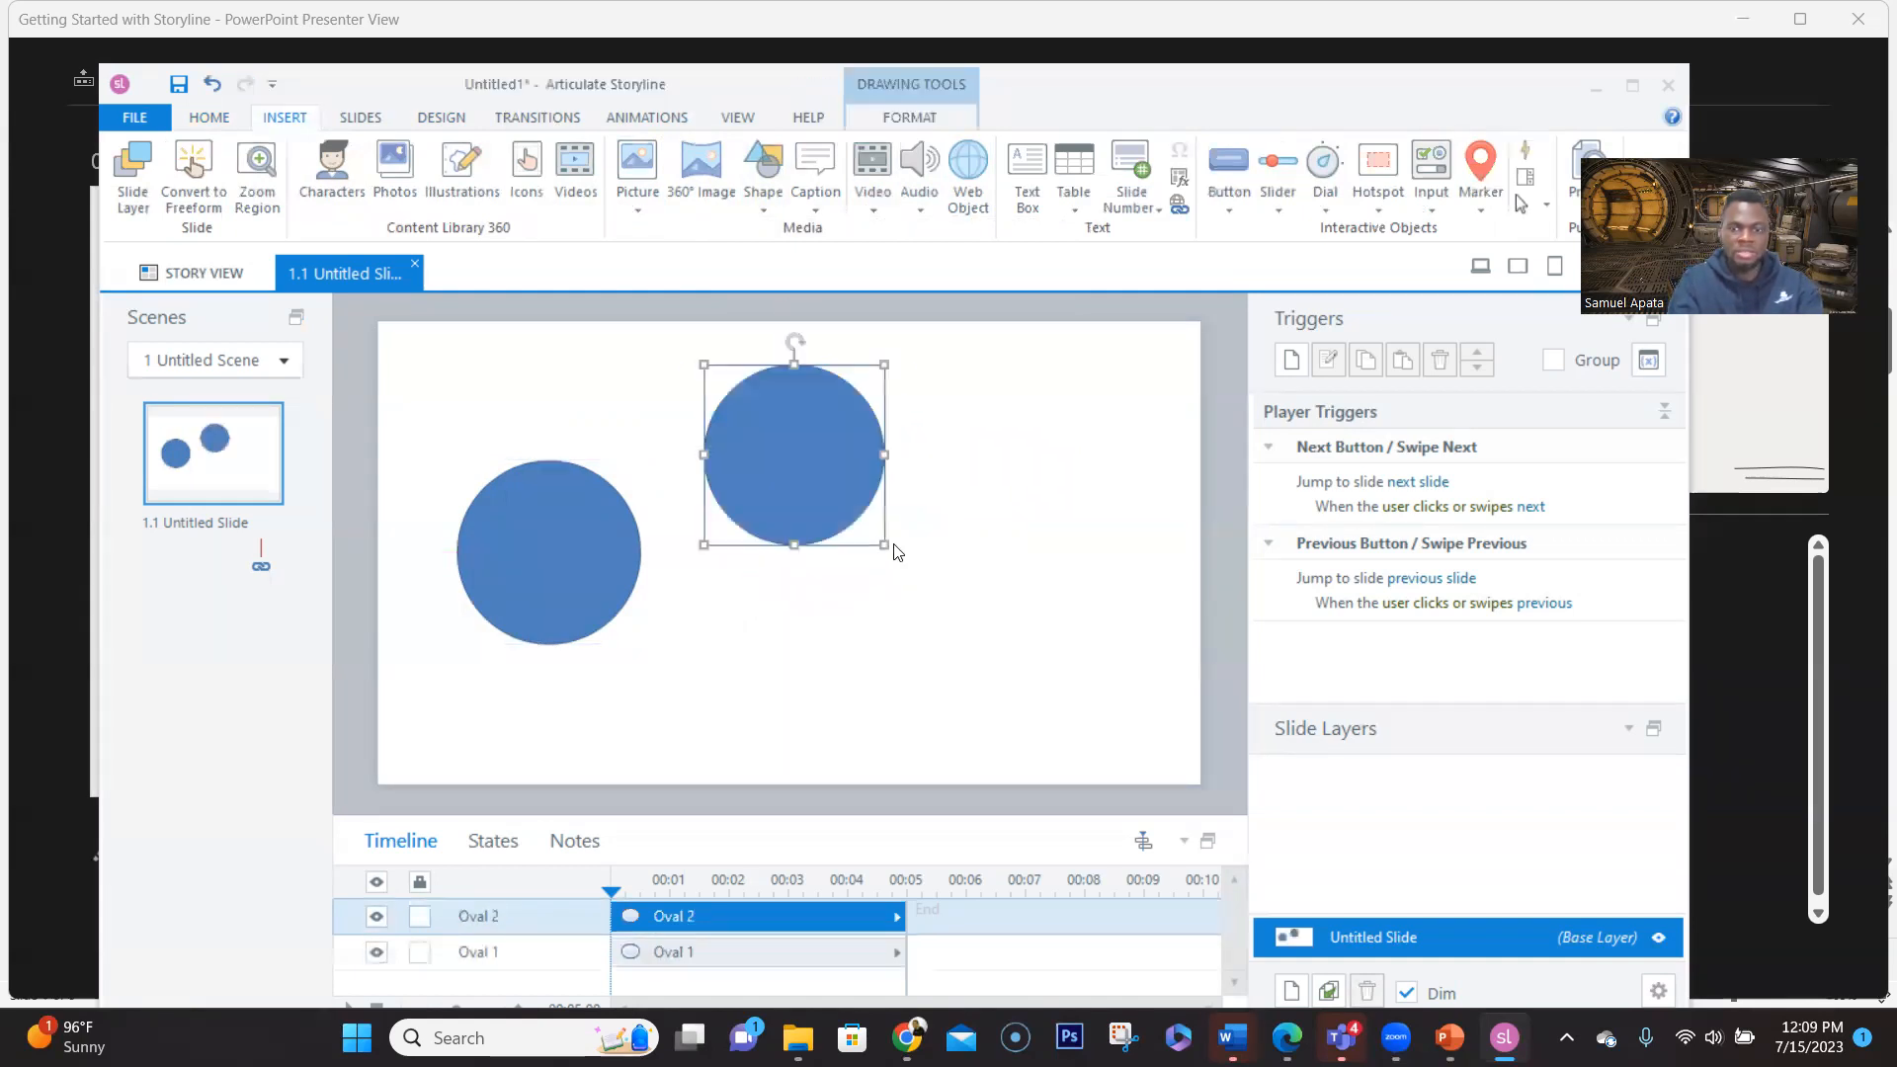
{"action": "key", "text": "Delete"}
Change the shape of the circle on the slide to a plain rectangle and reselect it
{"action": "left_click", "coordinate": [542, 541]}
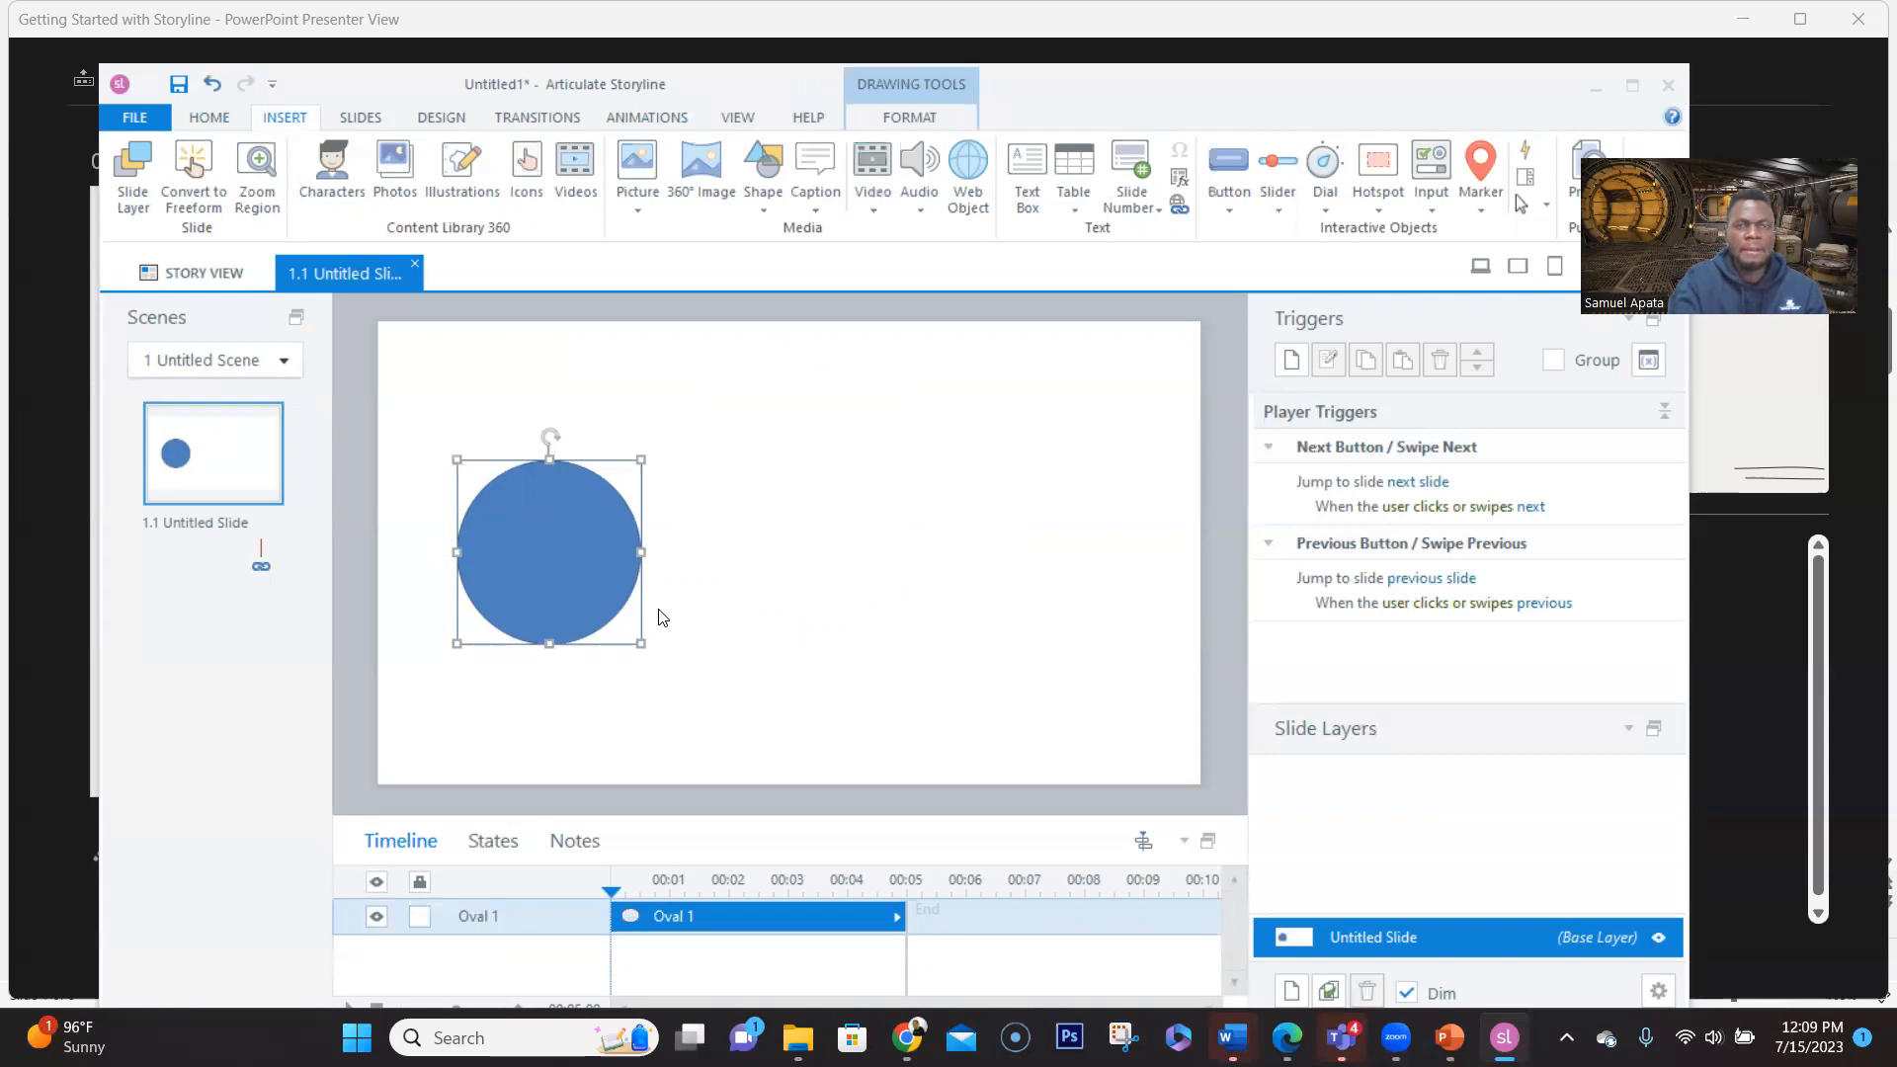
{"action": "left_click", "coordinate": [765, 206]}
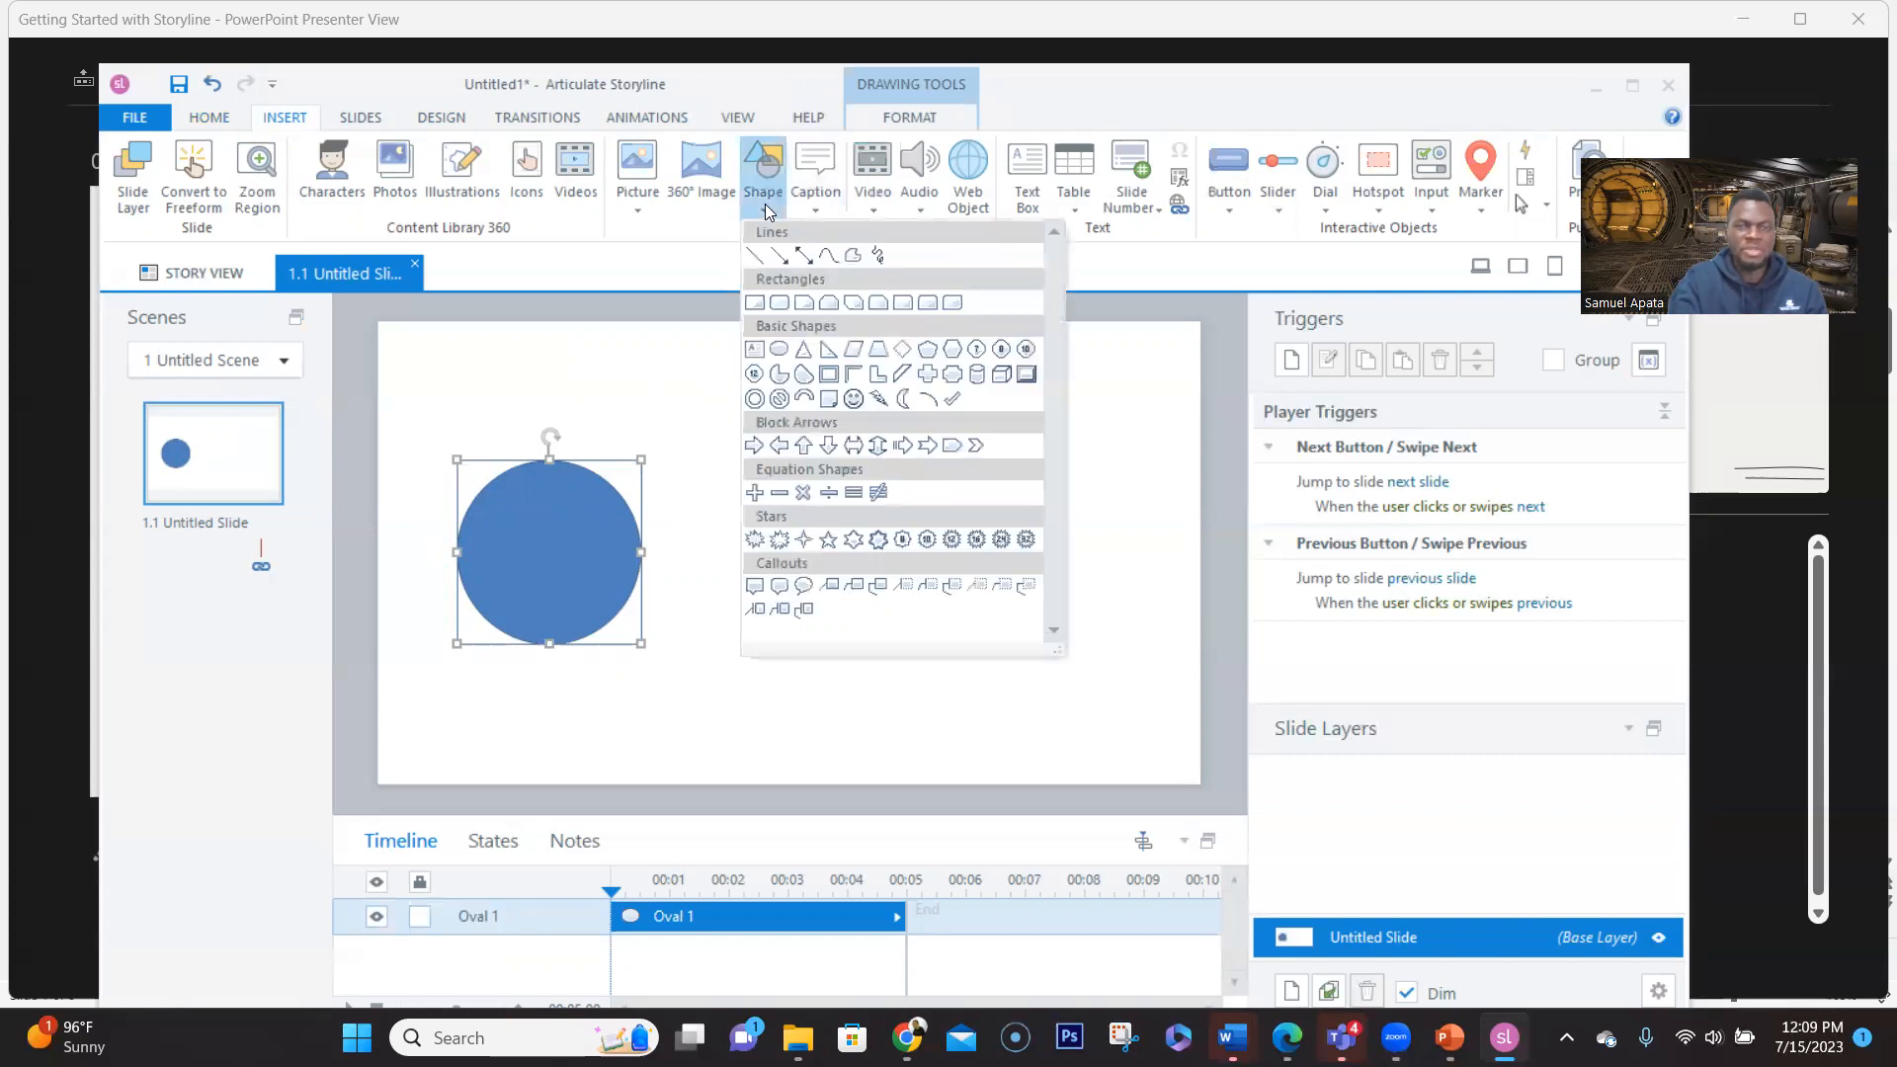
{"action": "left_click", "coordinate": [587, 476]}
{"action": "right_click", "coordinate": [567, 505]}
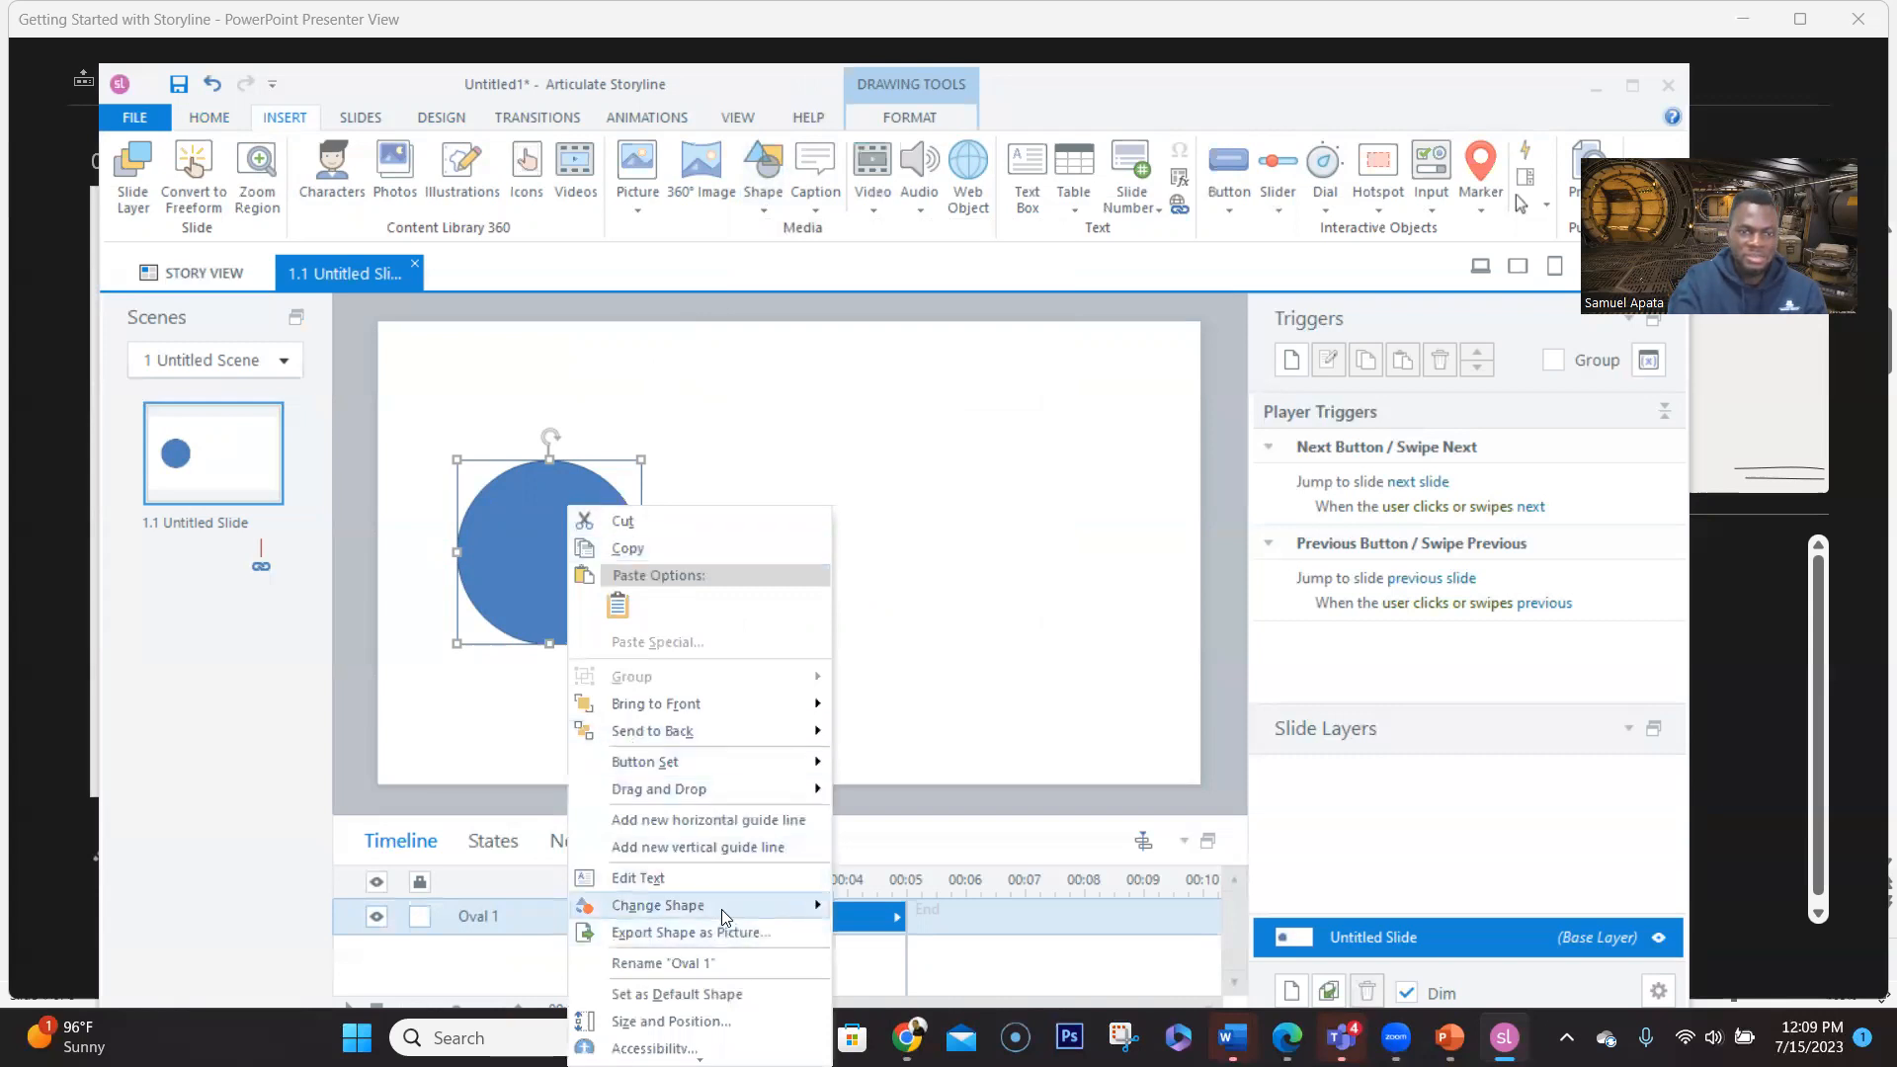
{"action": "mouse_move", "coordinate": [721, 909]}
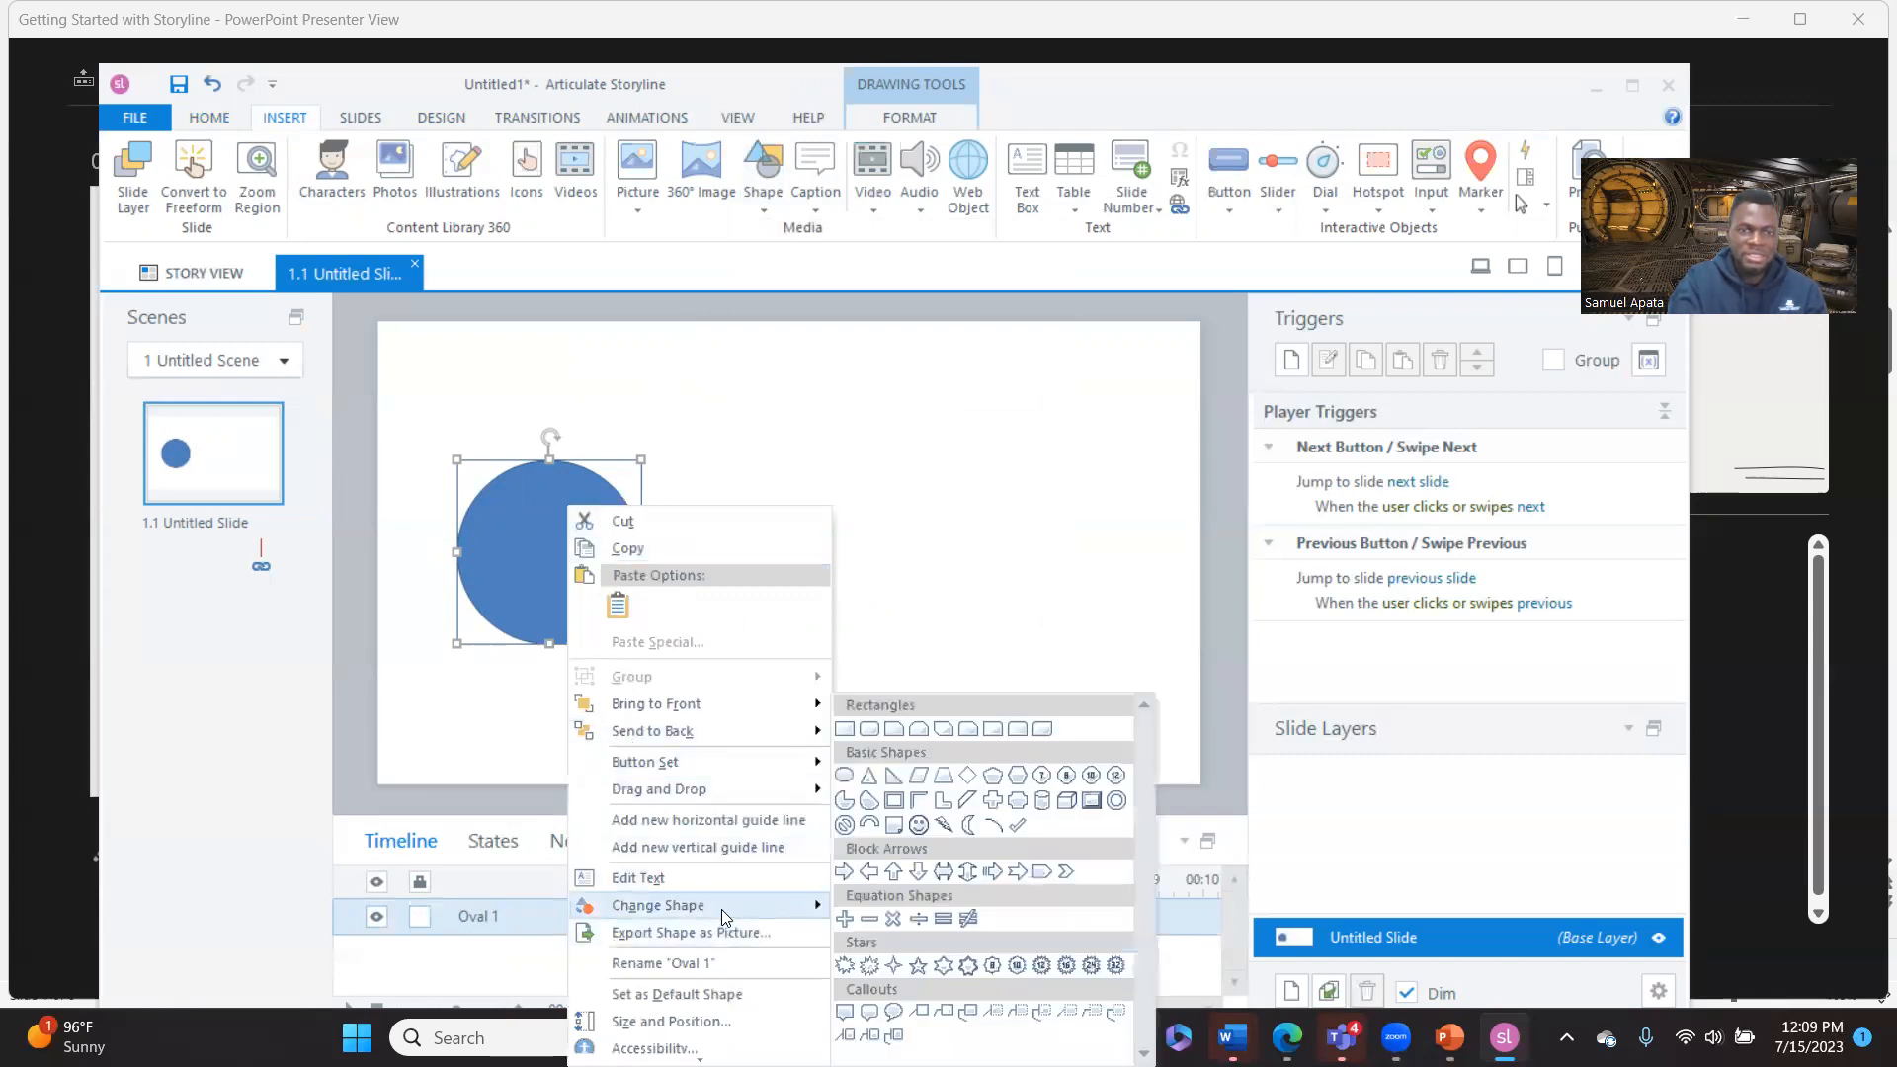
{"action": "left_click", "coordinate": [846, 729]}
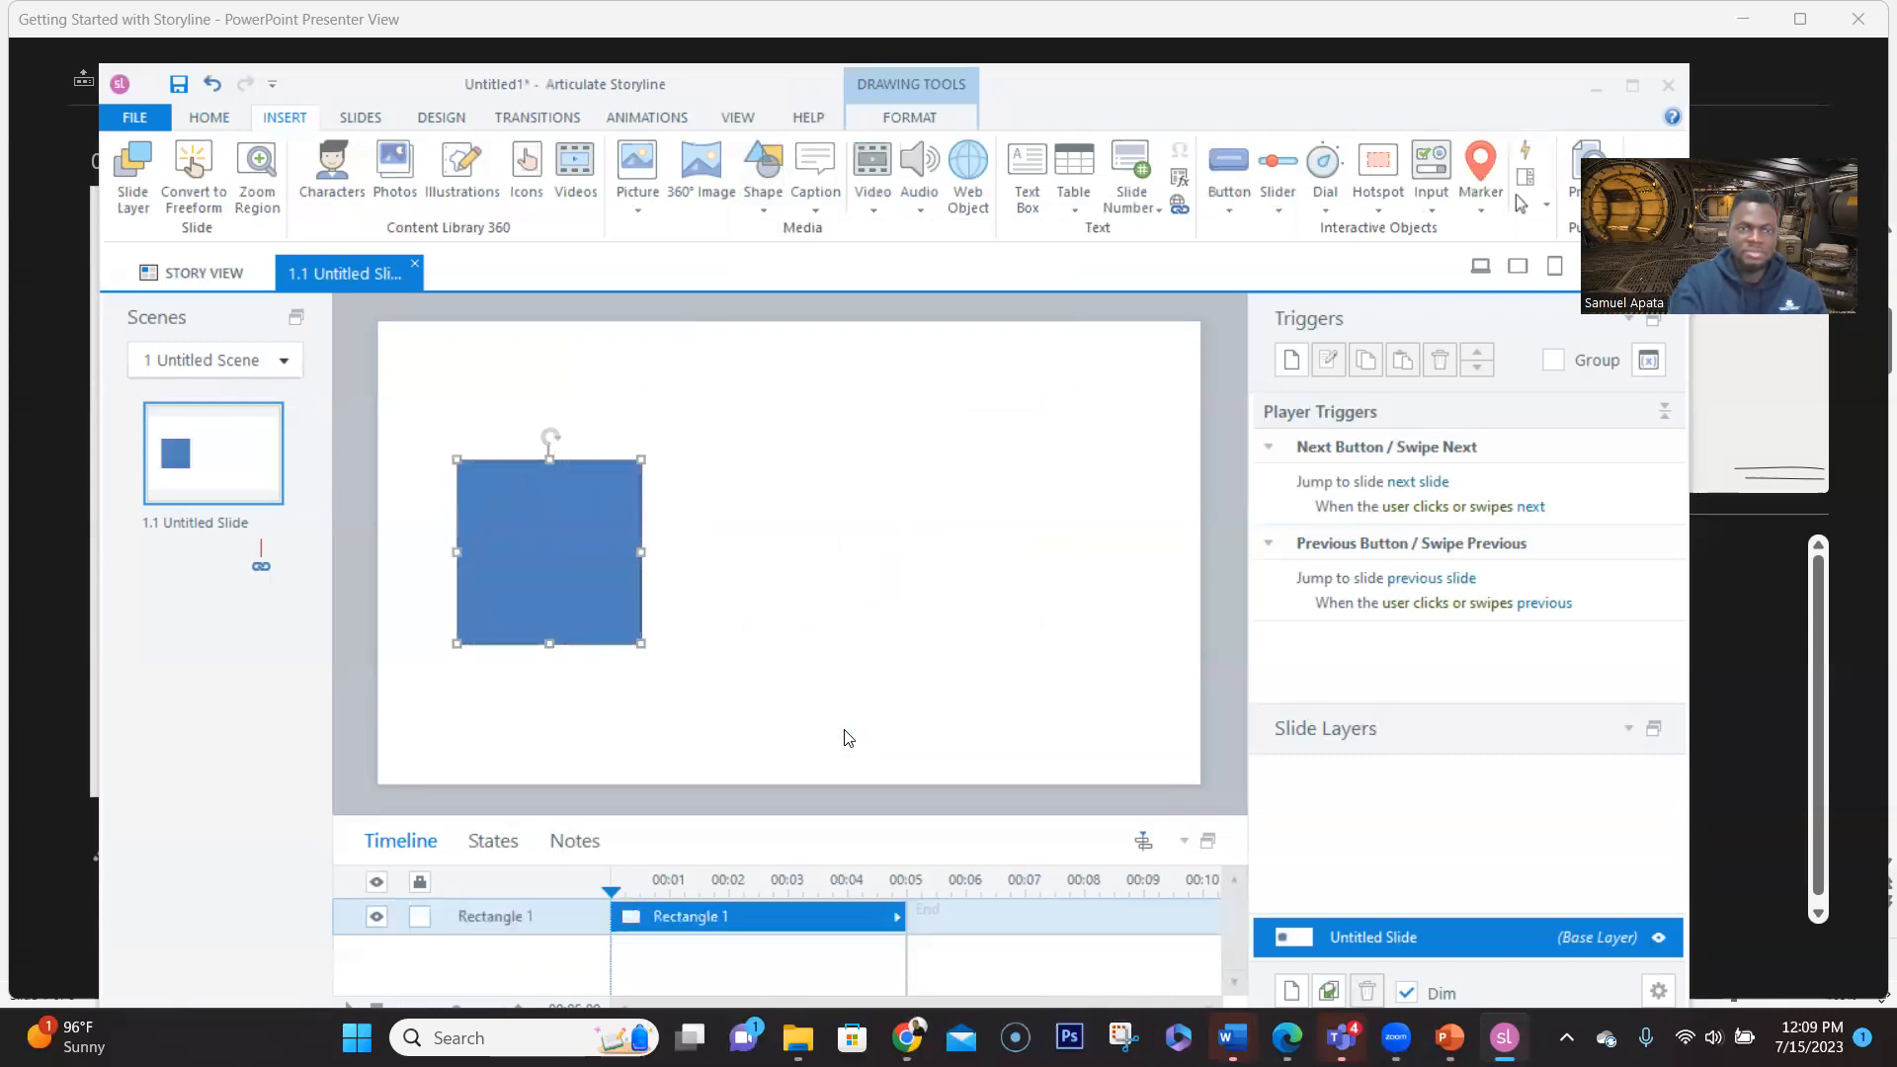
{"action": "left_click", "coordinate": [761, 600]}
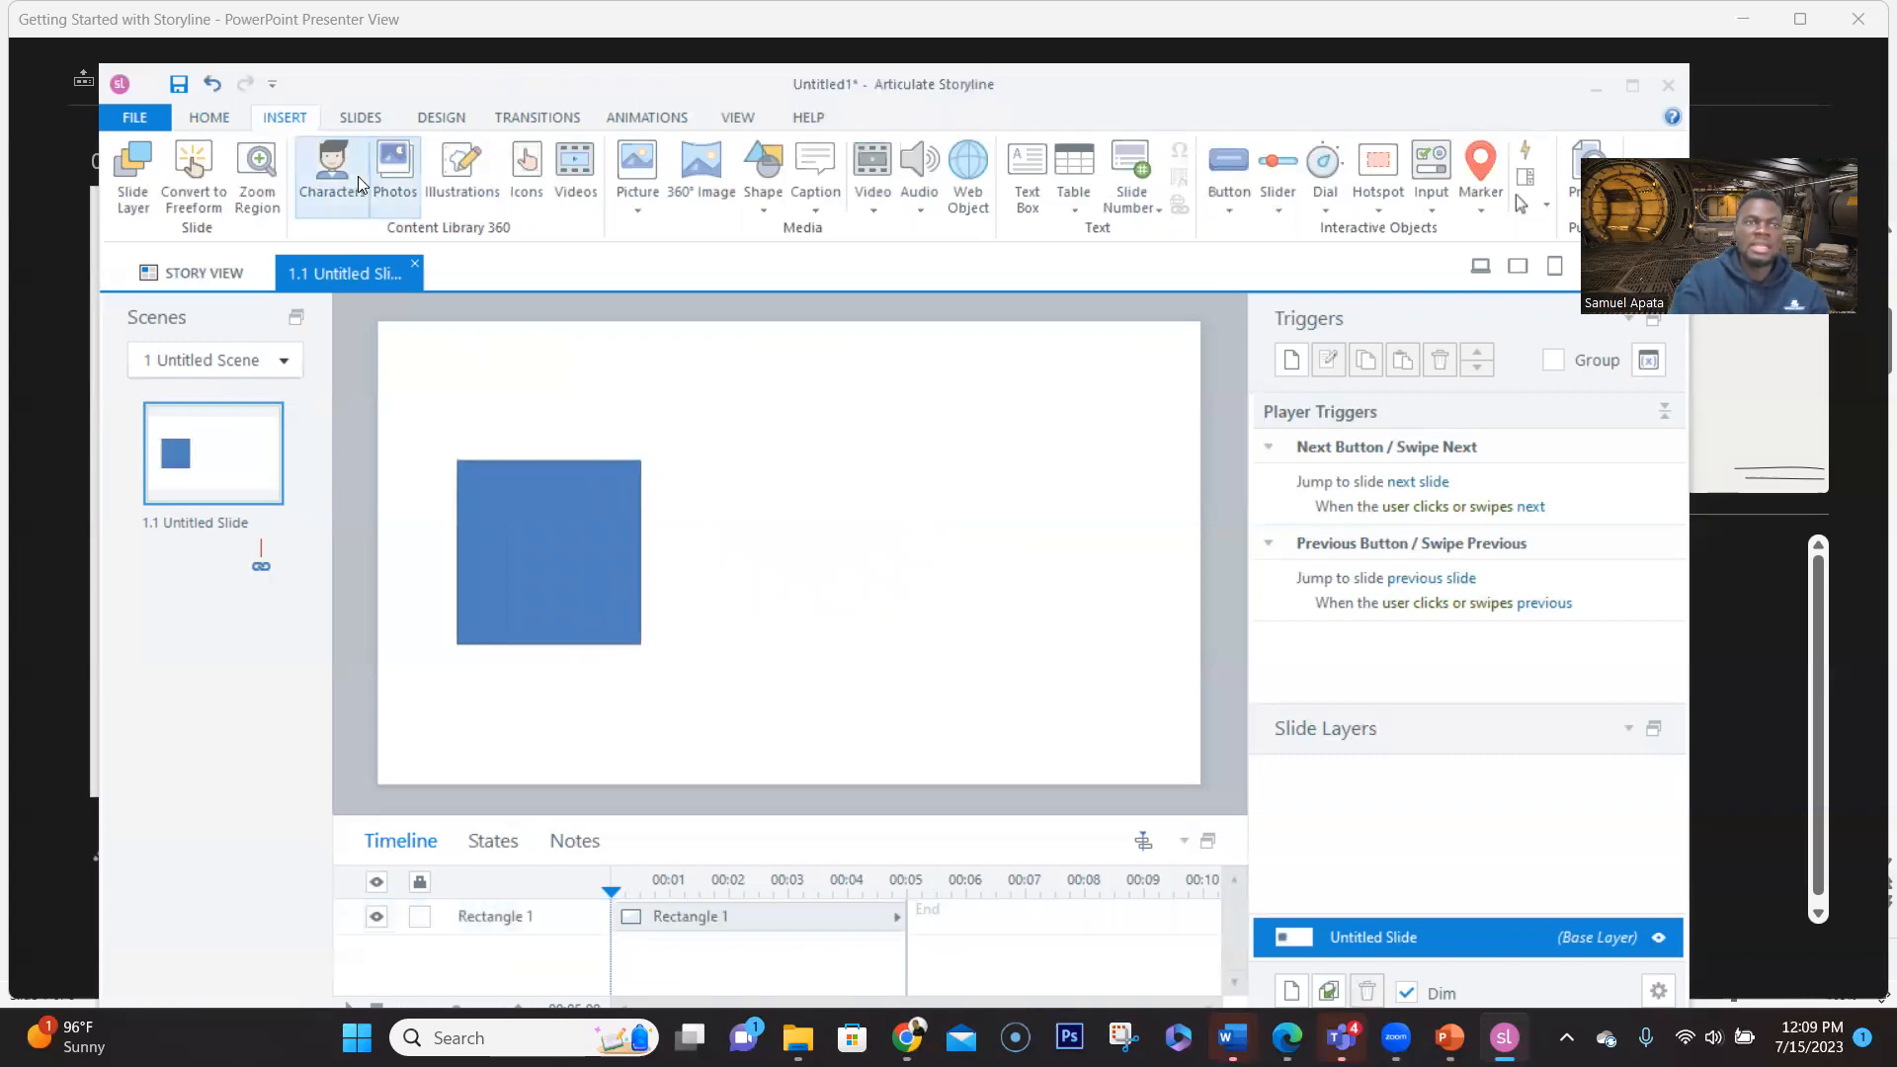
{"action": "left_click", "coordinate": [207, 120]}
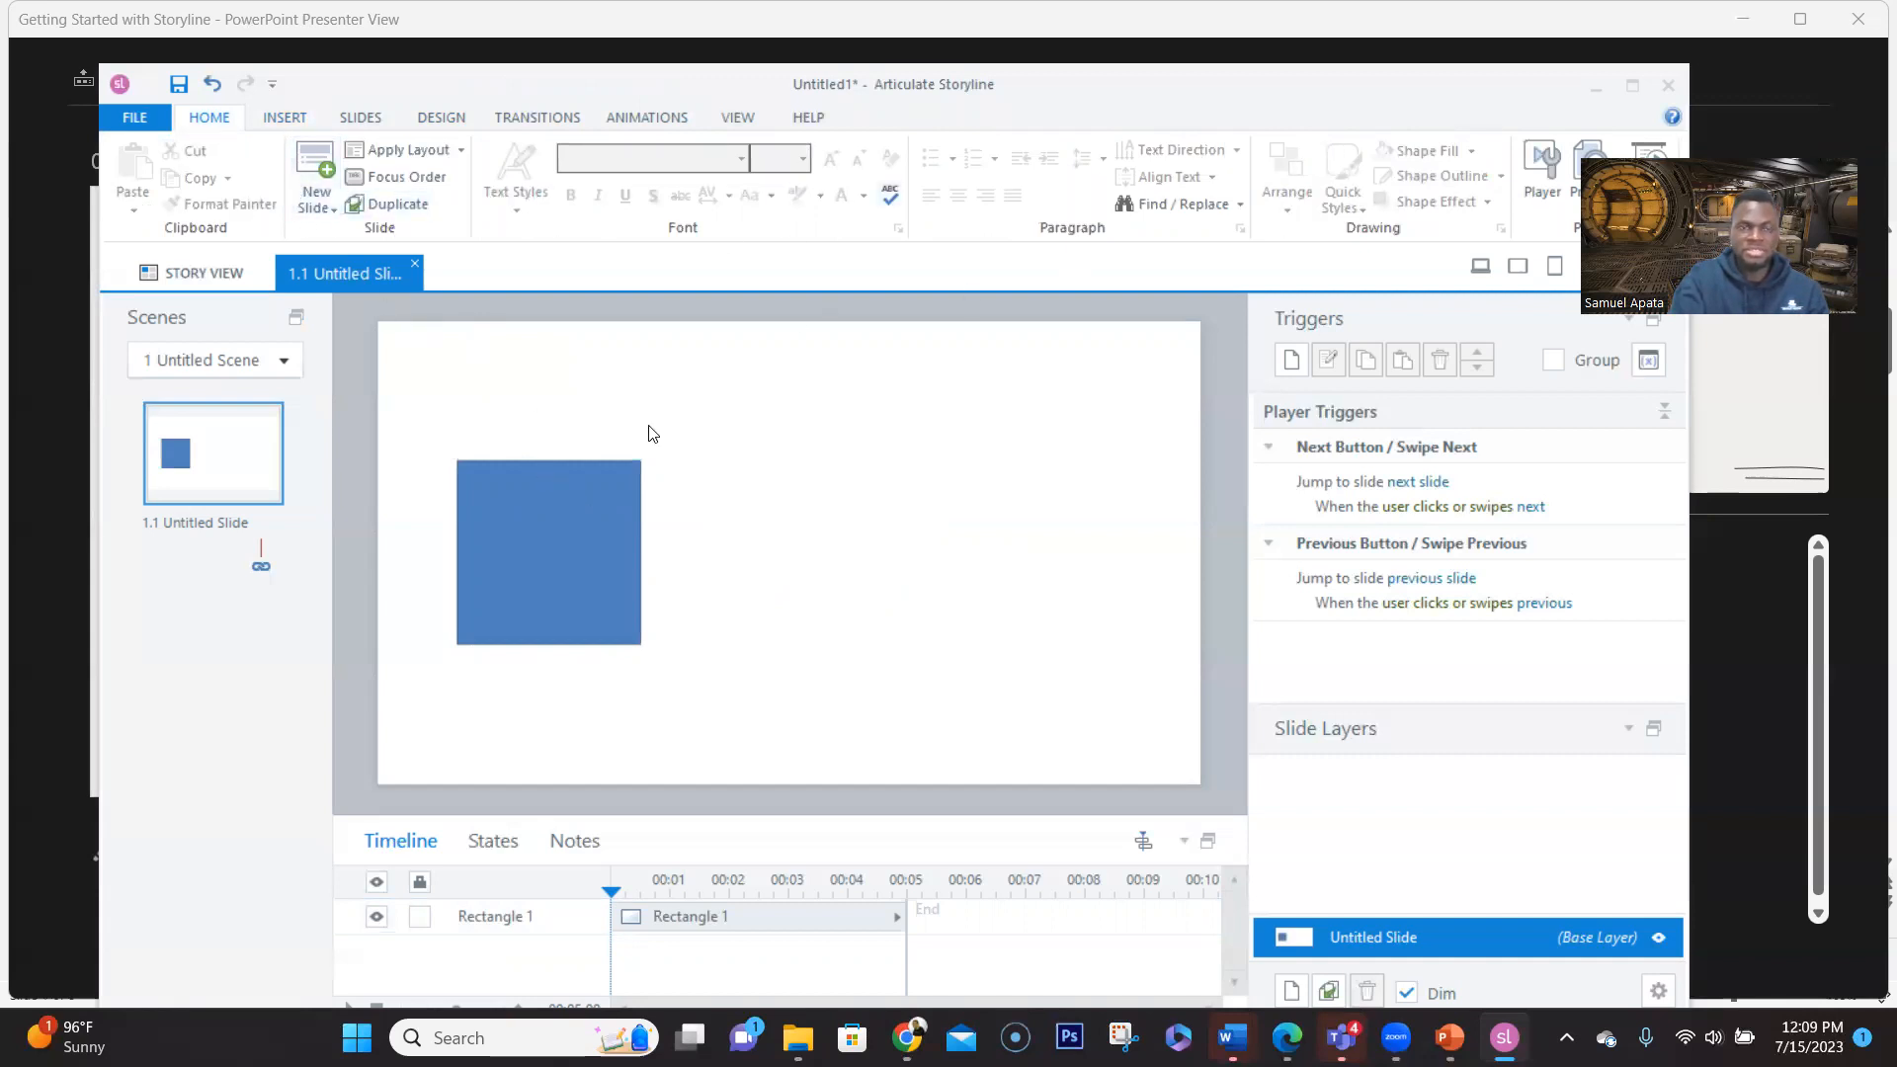
{"action": "left_click", "coordinate": [580, 500]}
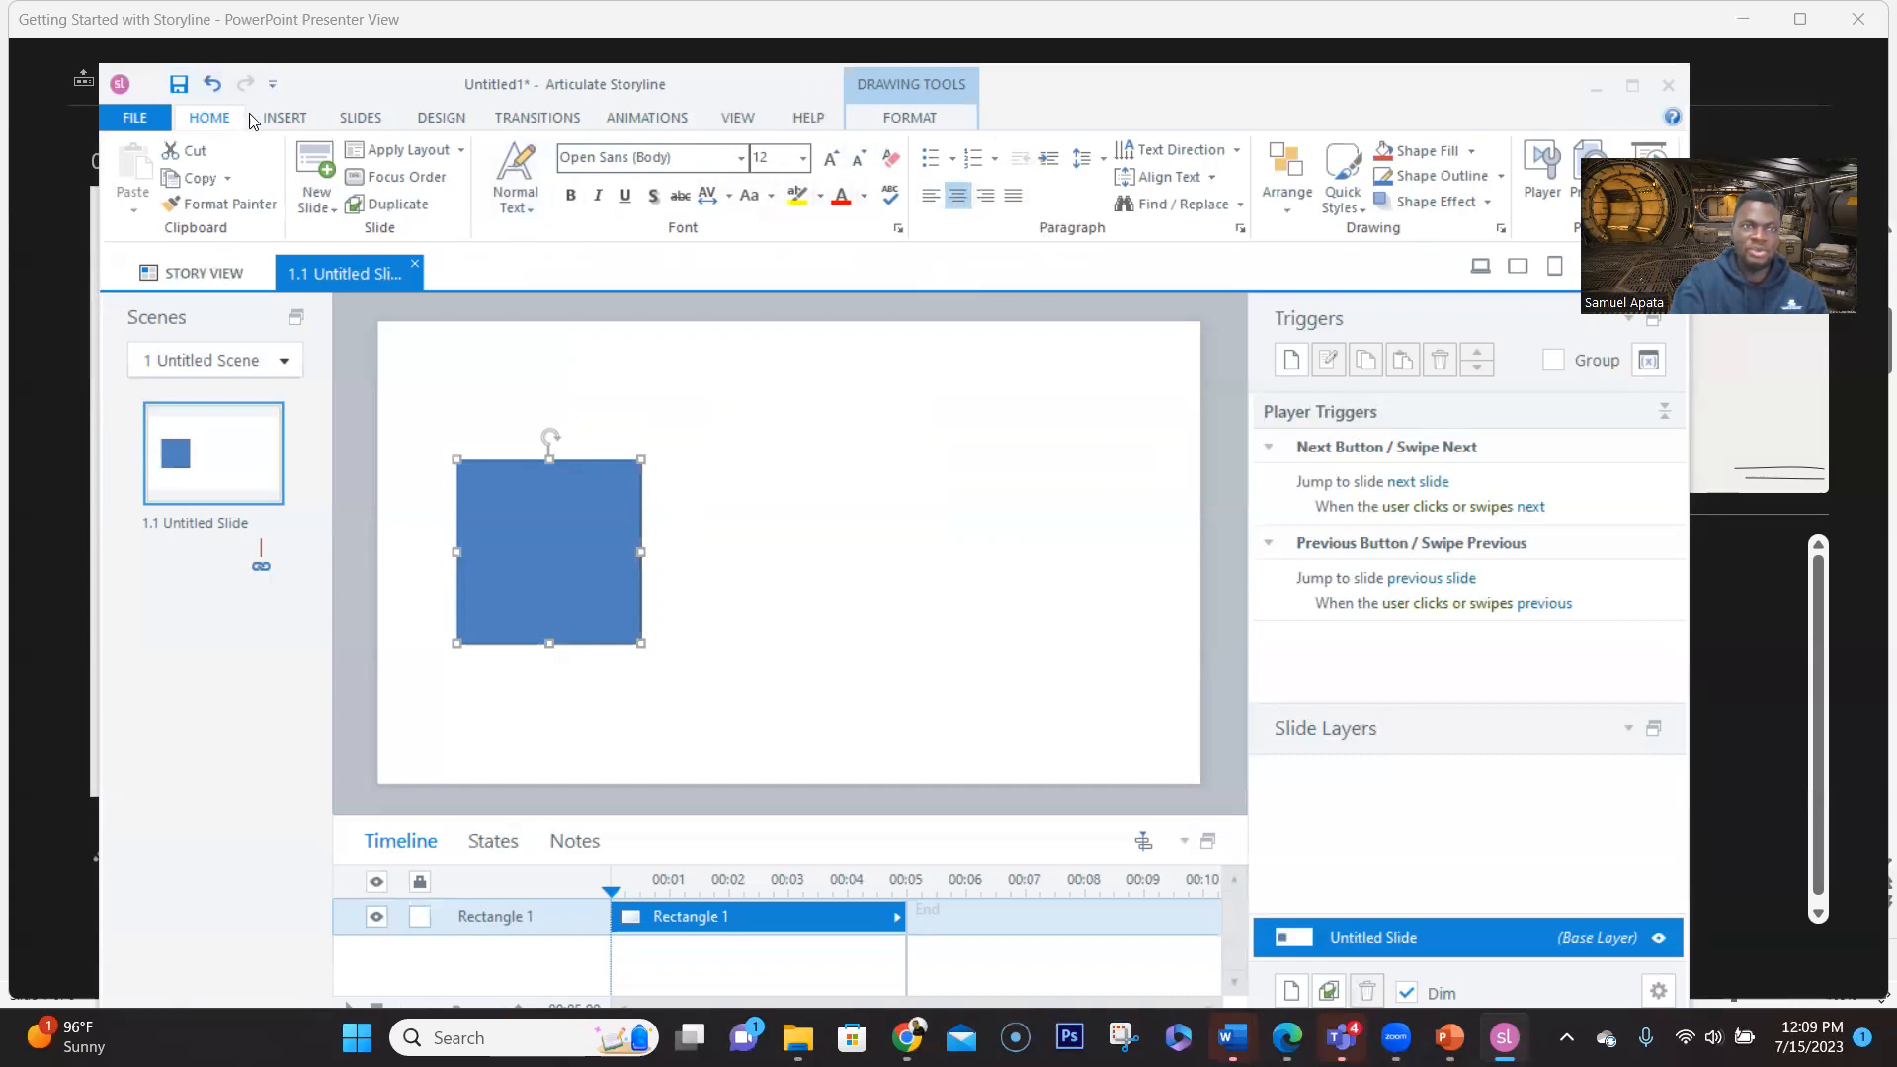
Add the text INTRODUCTION inside the blue rectangle and deselect it
{"action": "left_click", "coordinate": [285, 118]}
{"action": "left_click", "coordinate": [219, 123]}
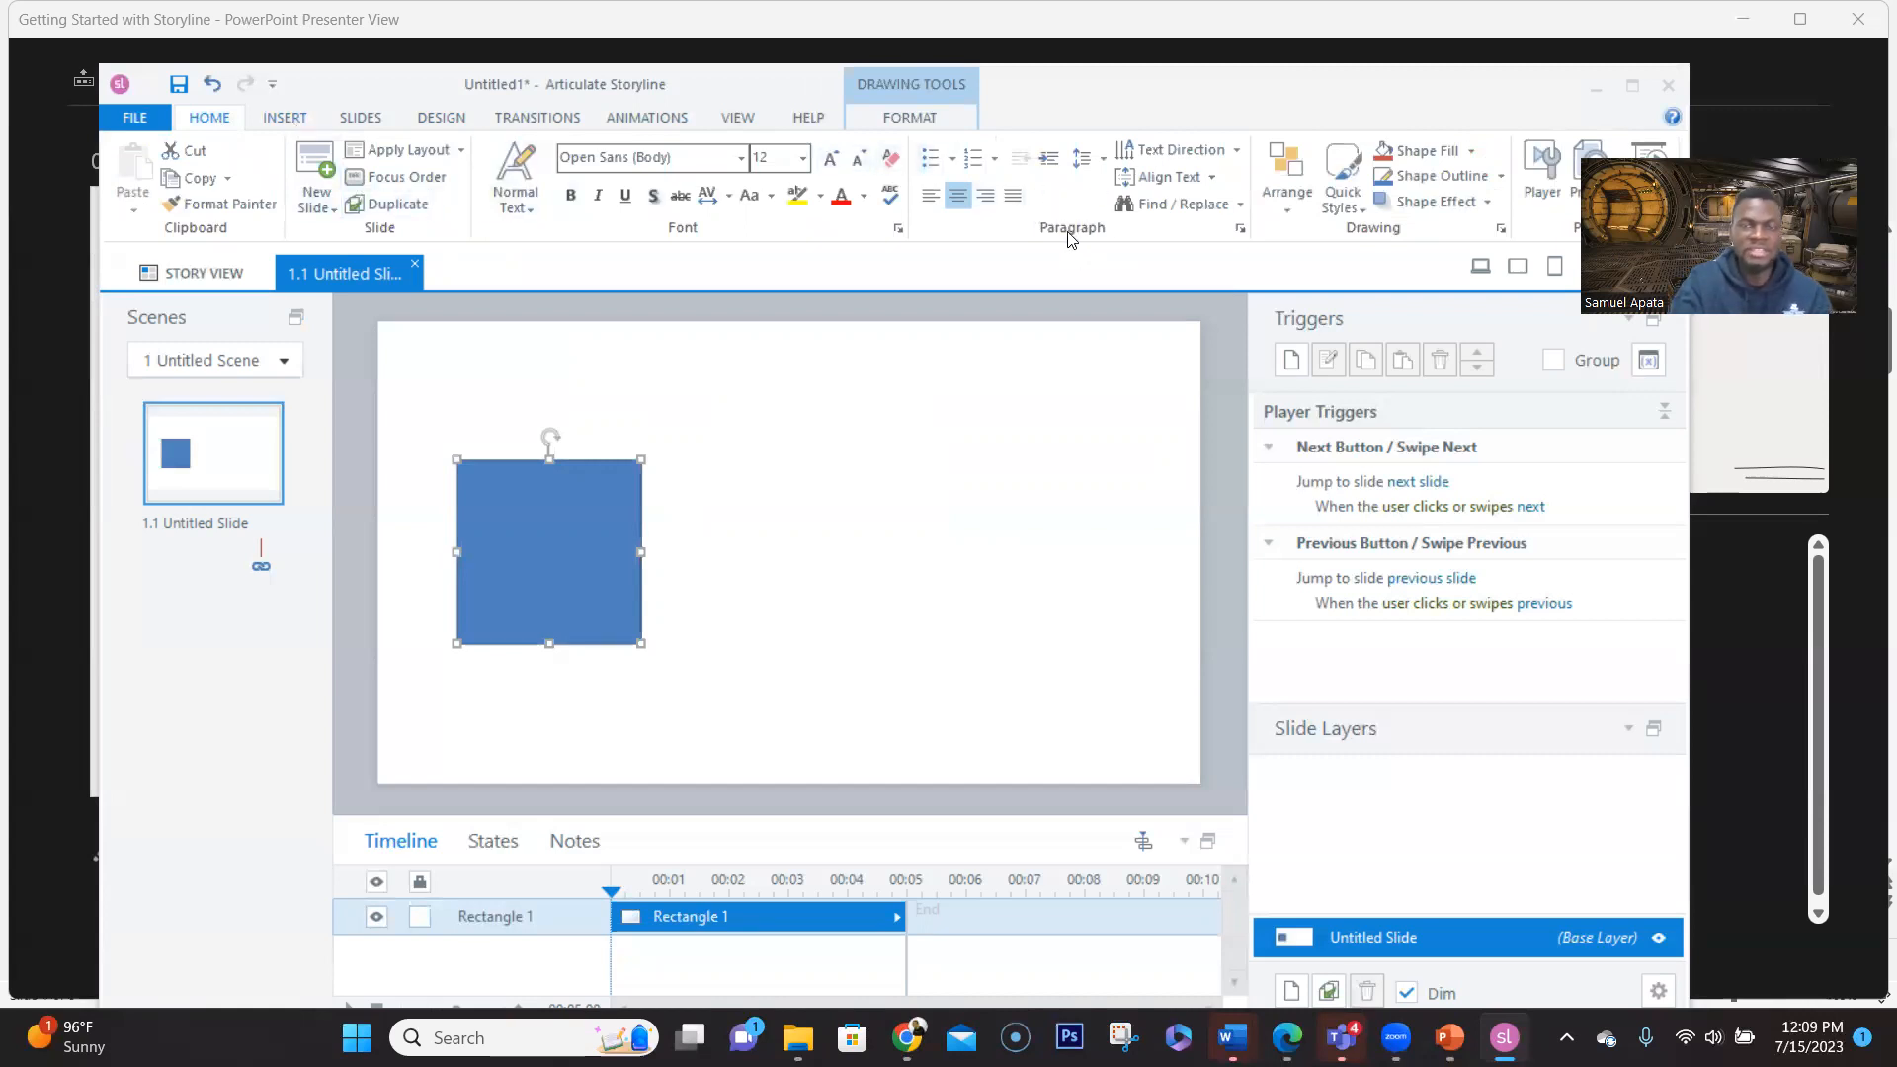
{"action": "left_click", "coordinate": [599, 591]}
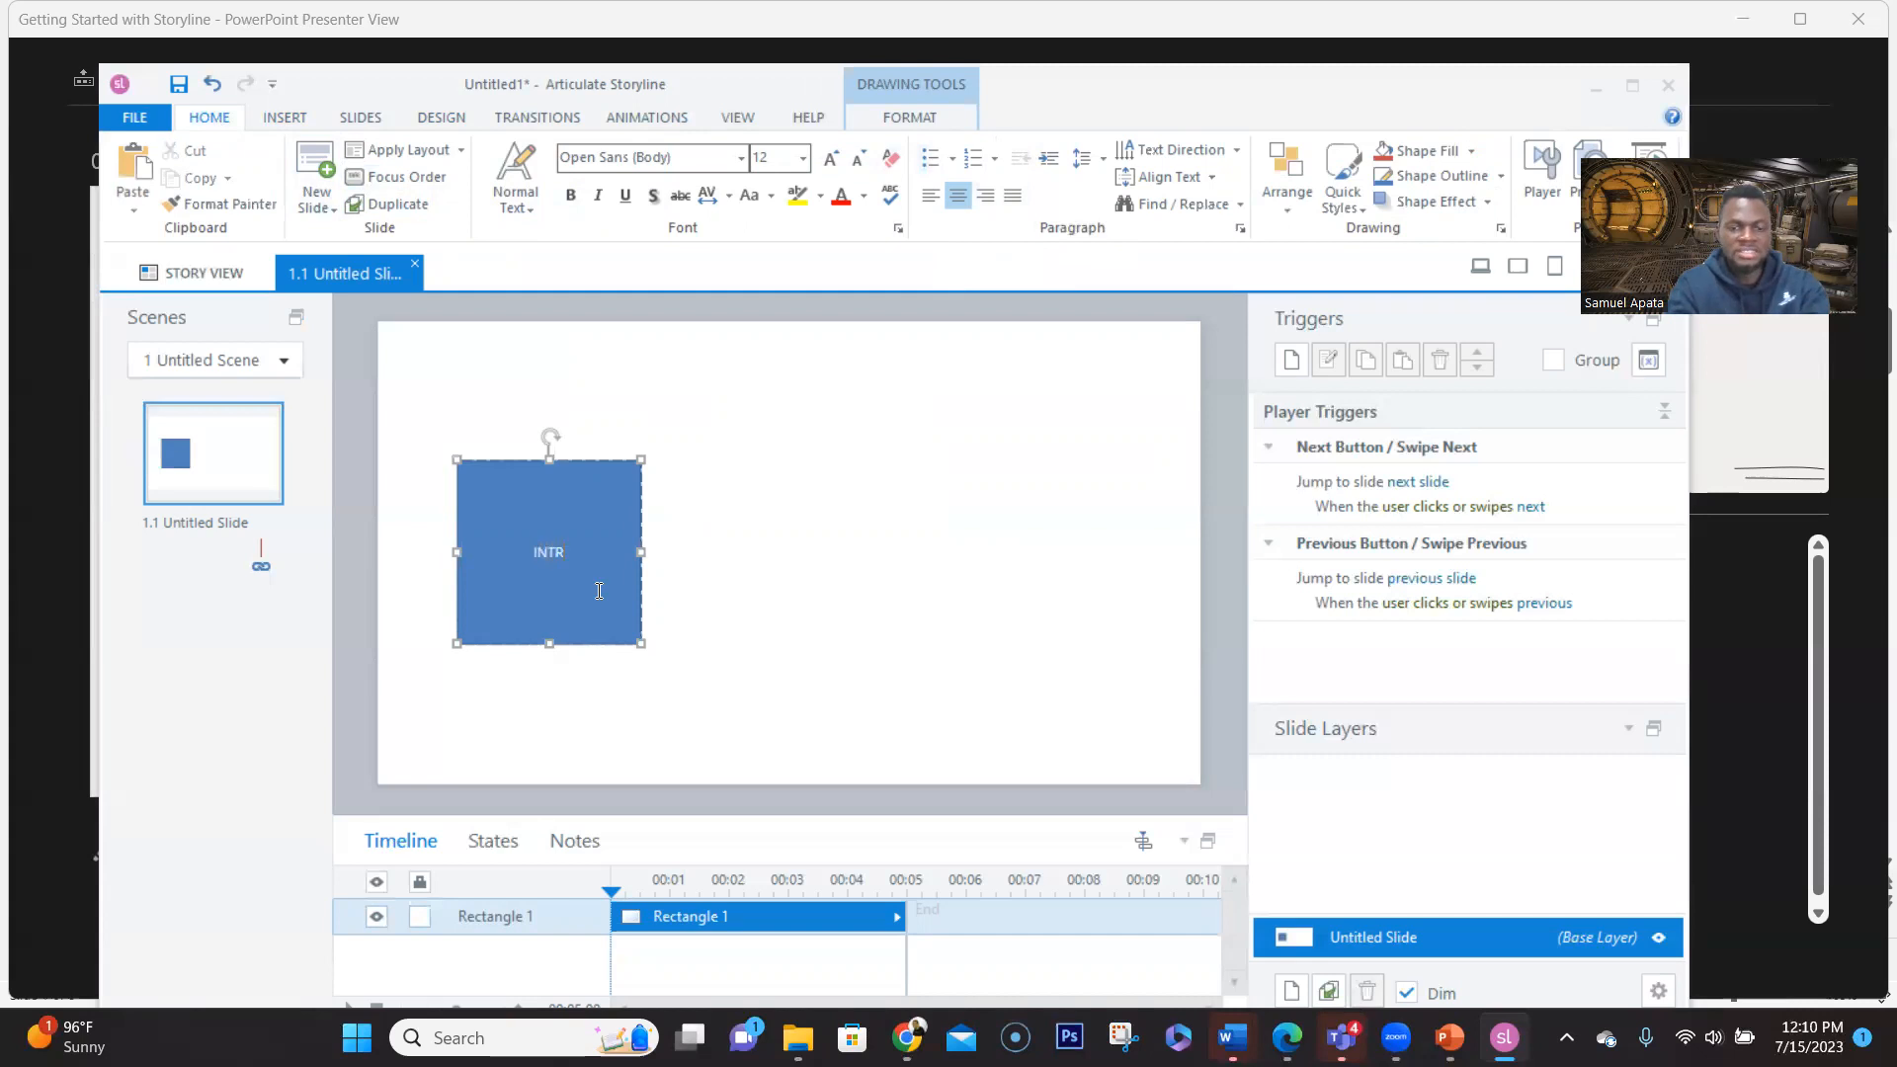
{"action": "type", "text": "INTRODUCTION"}
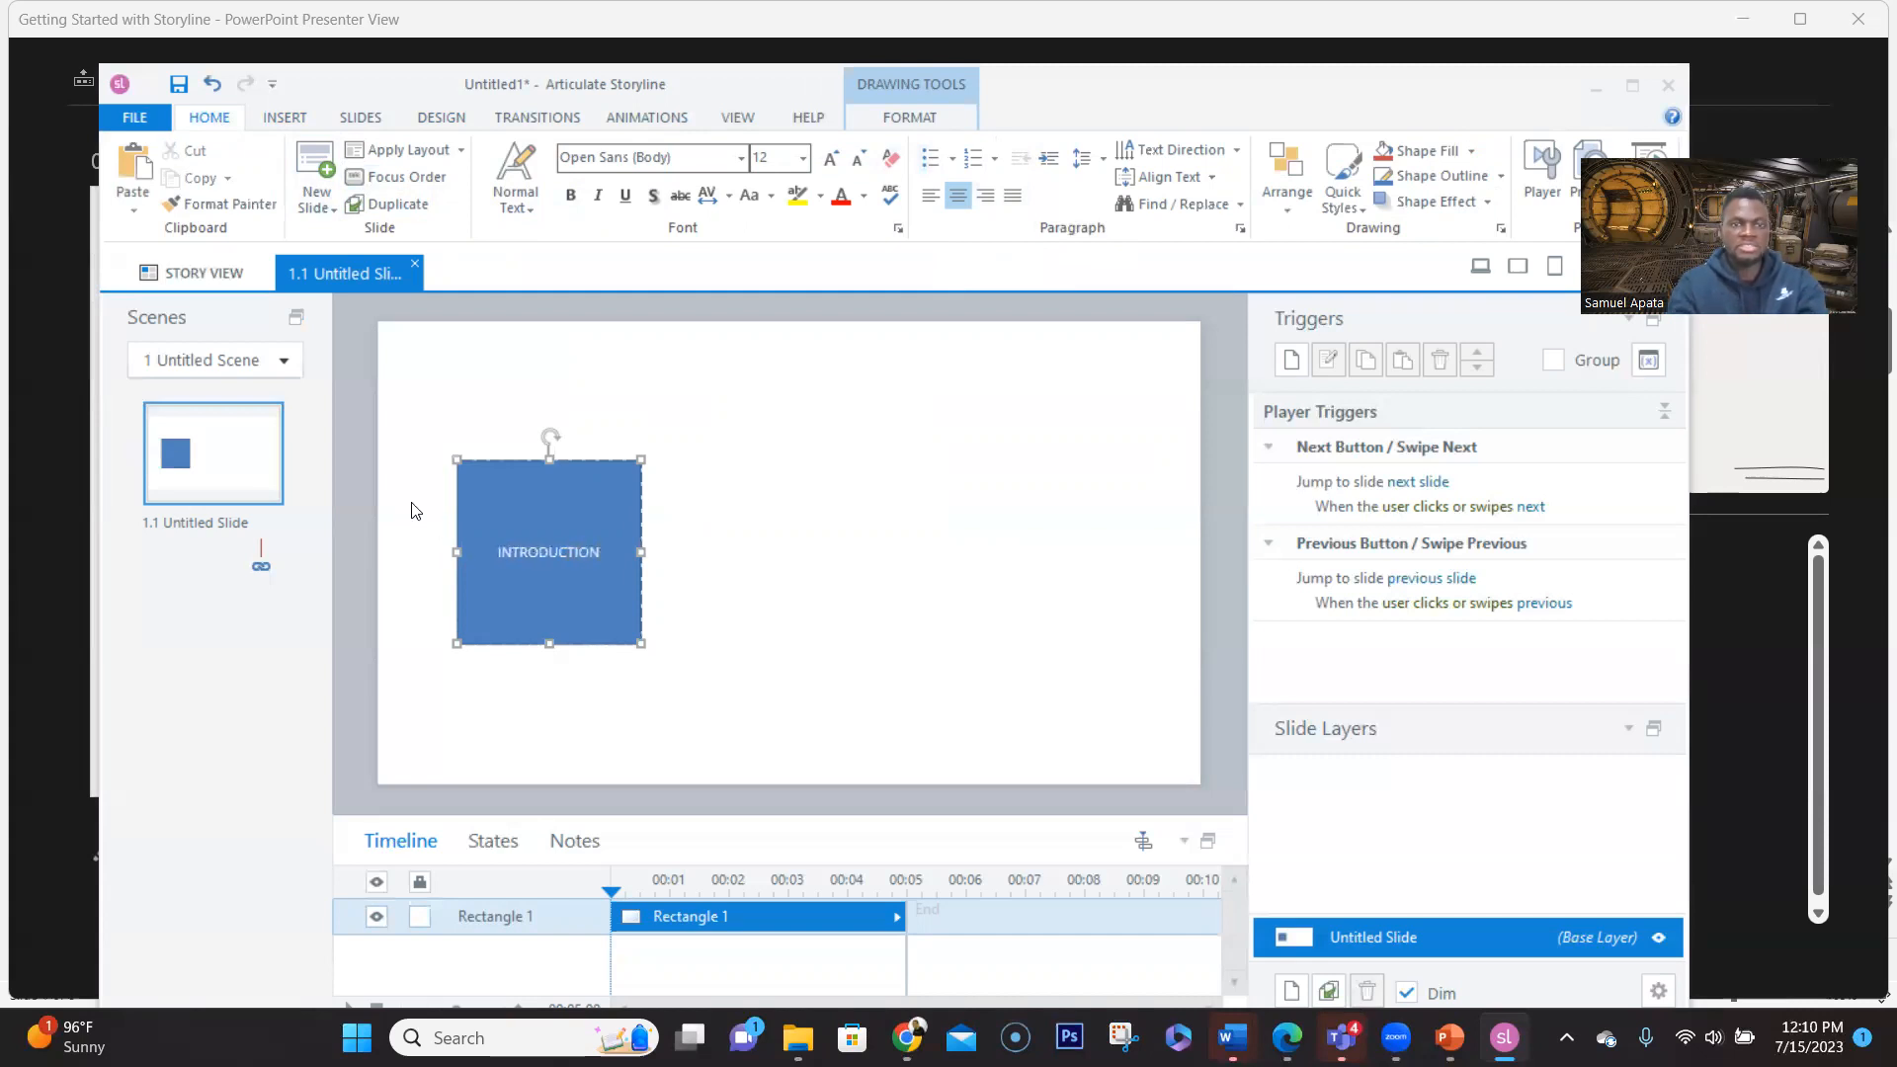
{"action": "left_click", "coordinate": [798, 530]}
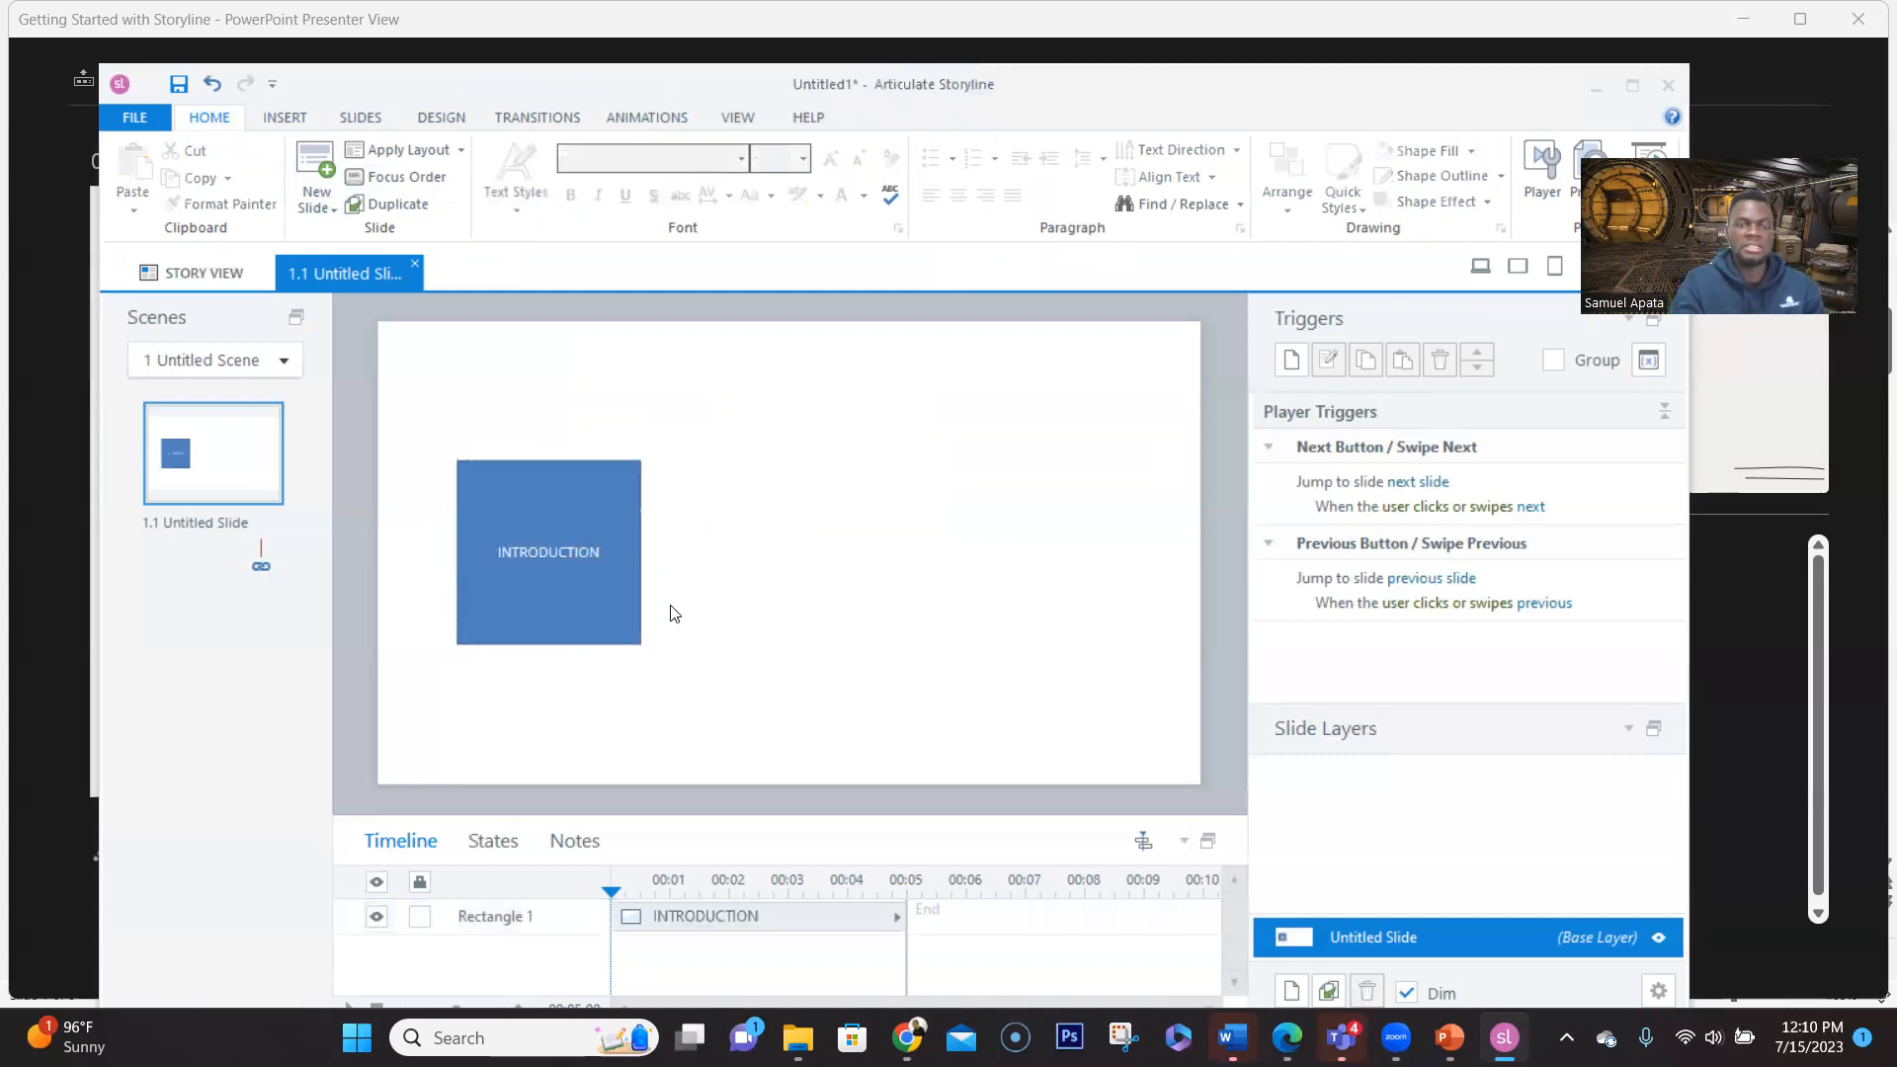
Apply the Grow entrance animation to the INTRODUCTION rectangle
{"action": "left_click", "coordinate": [641, 638]}
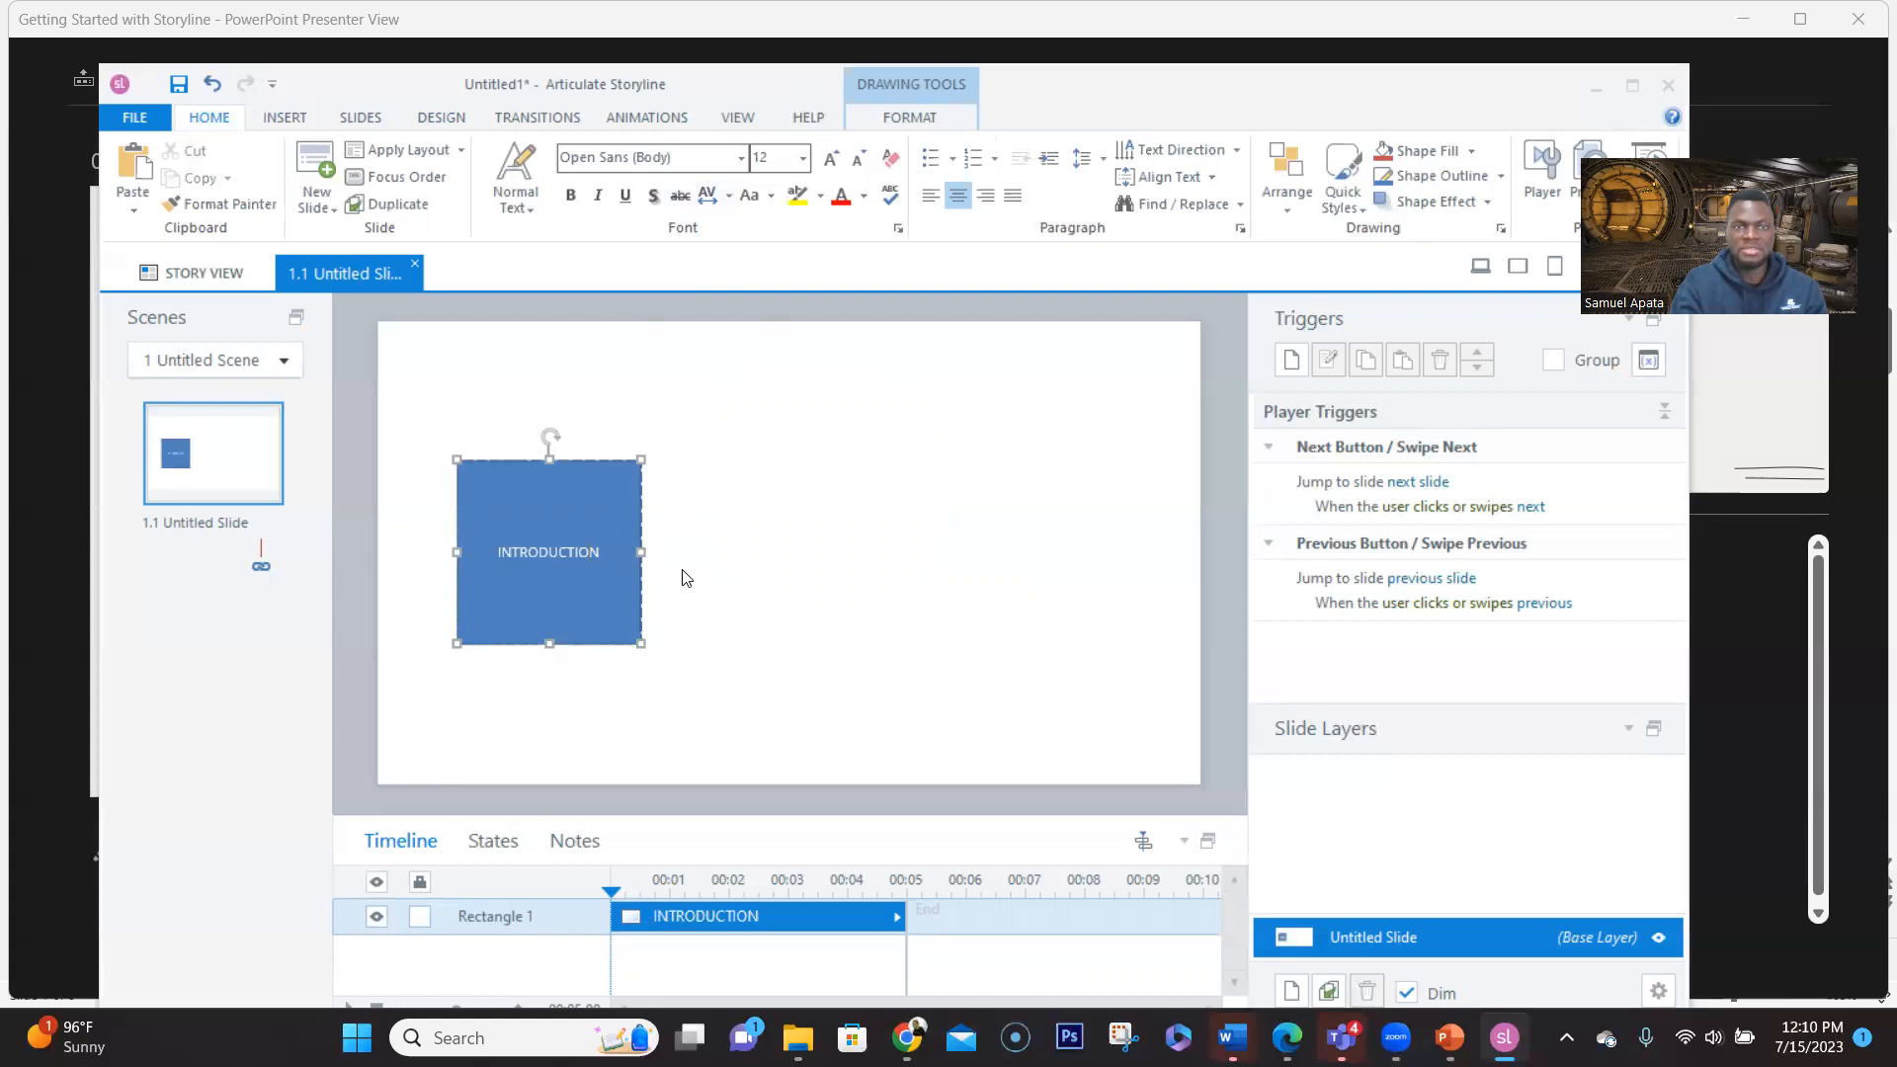
{"action": "left_click", "coordinate": [645, 118]}
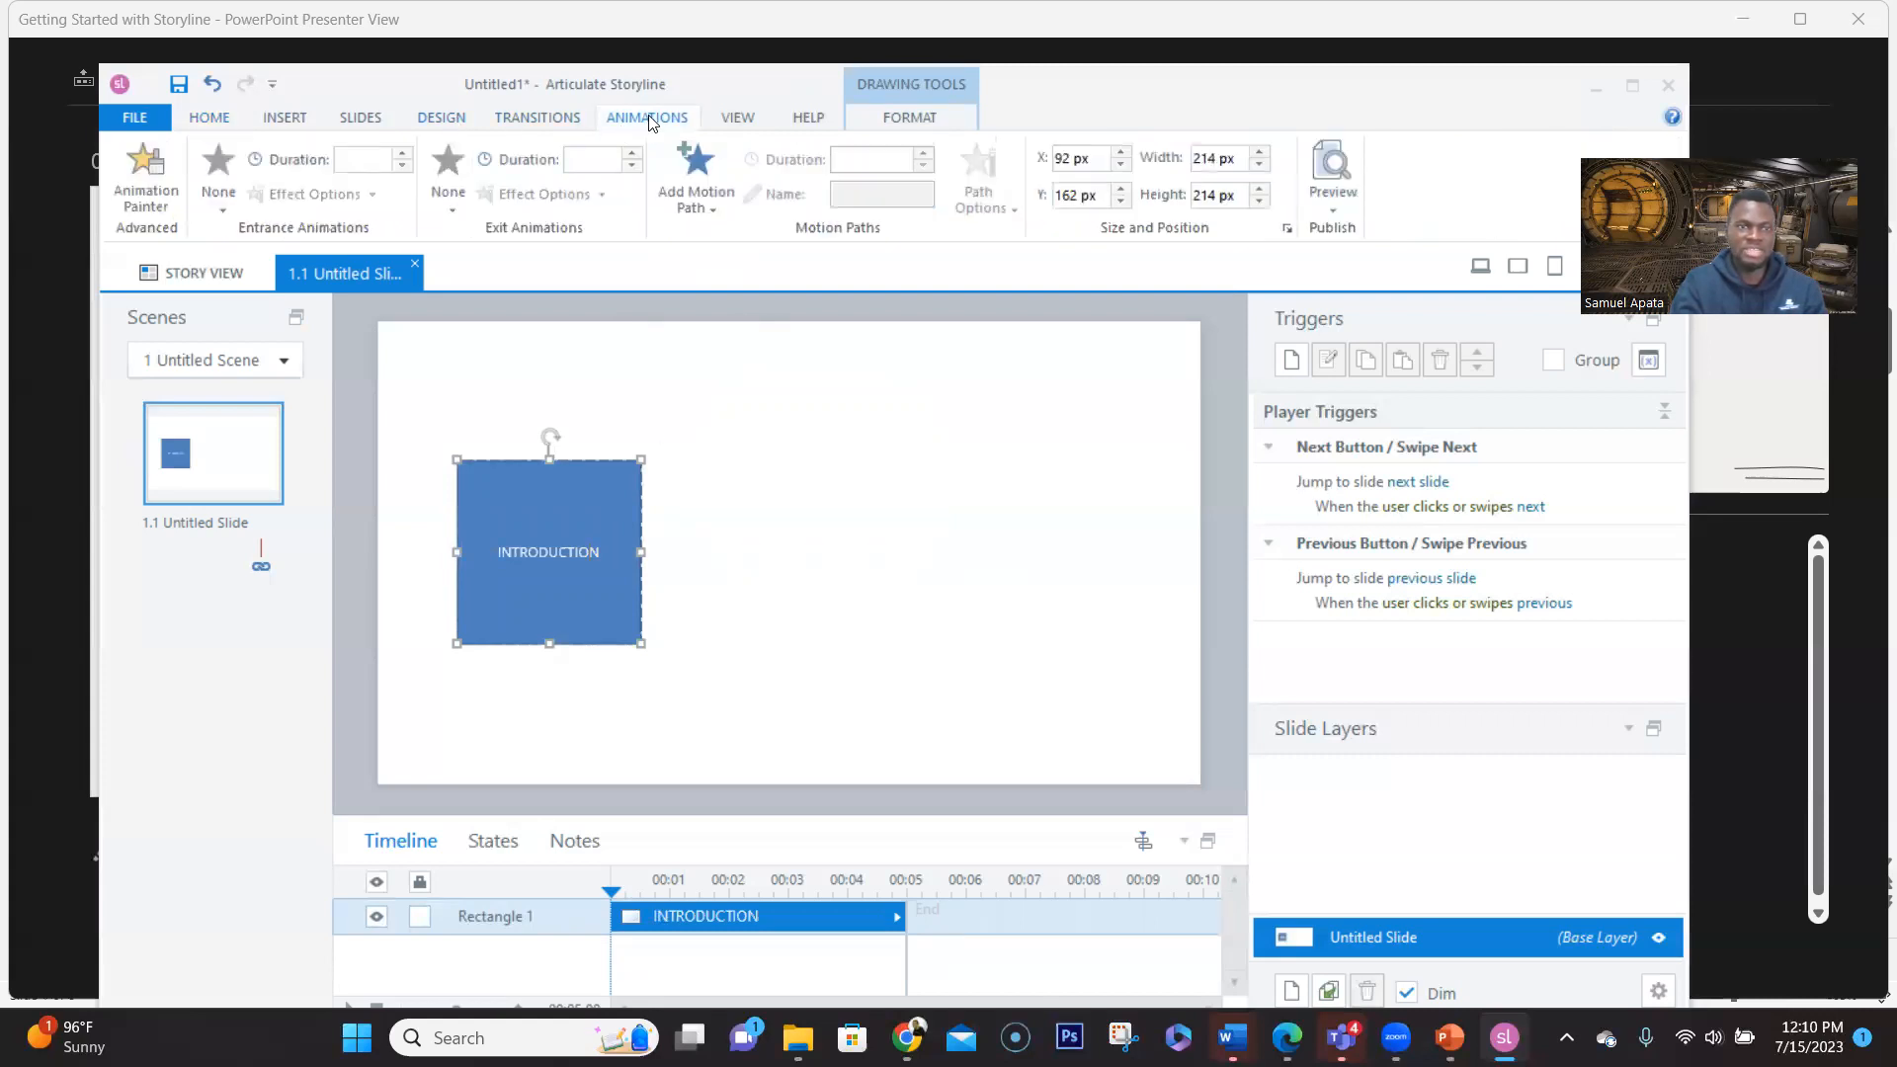
{"action": "left_click", "coordinate": [224, 201]}
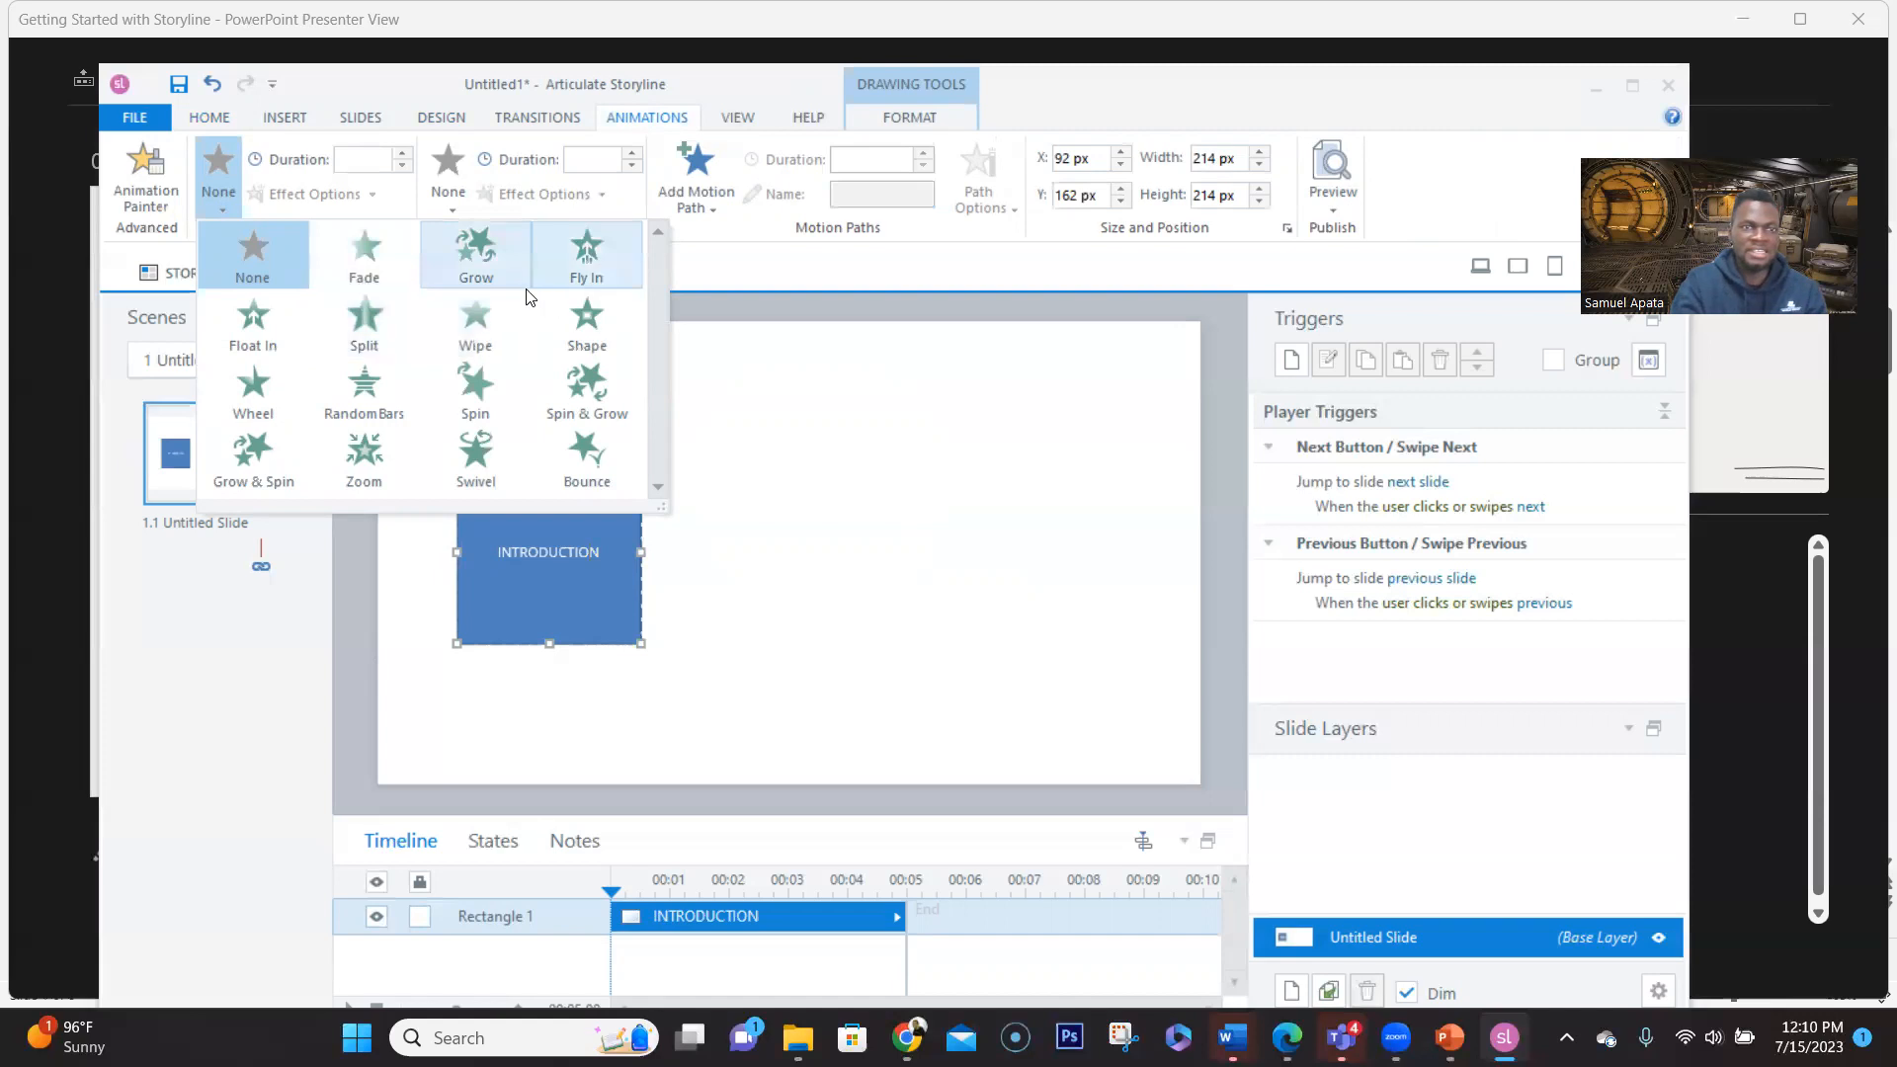
{"action": "left_click", "coordinate": [484, 255]}
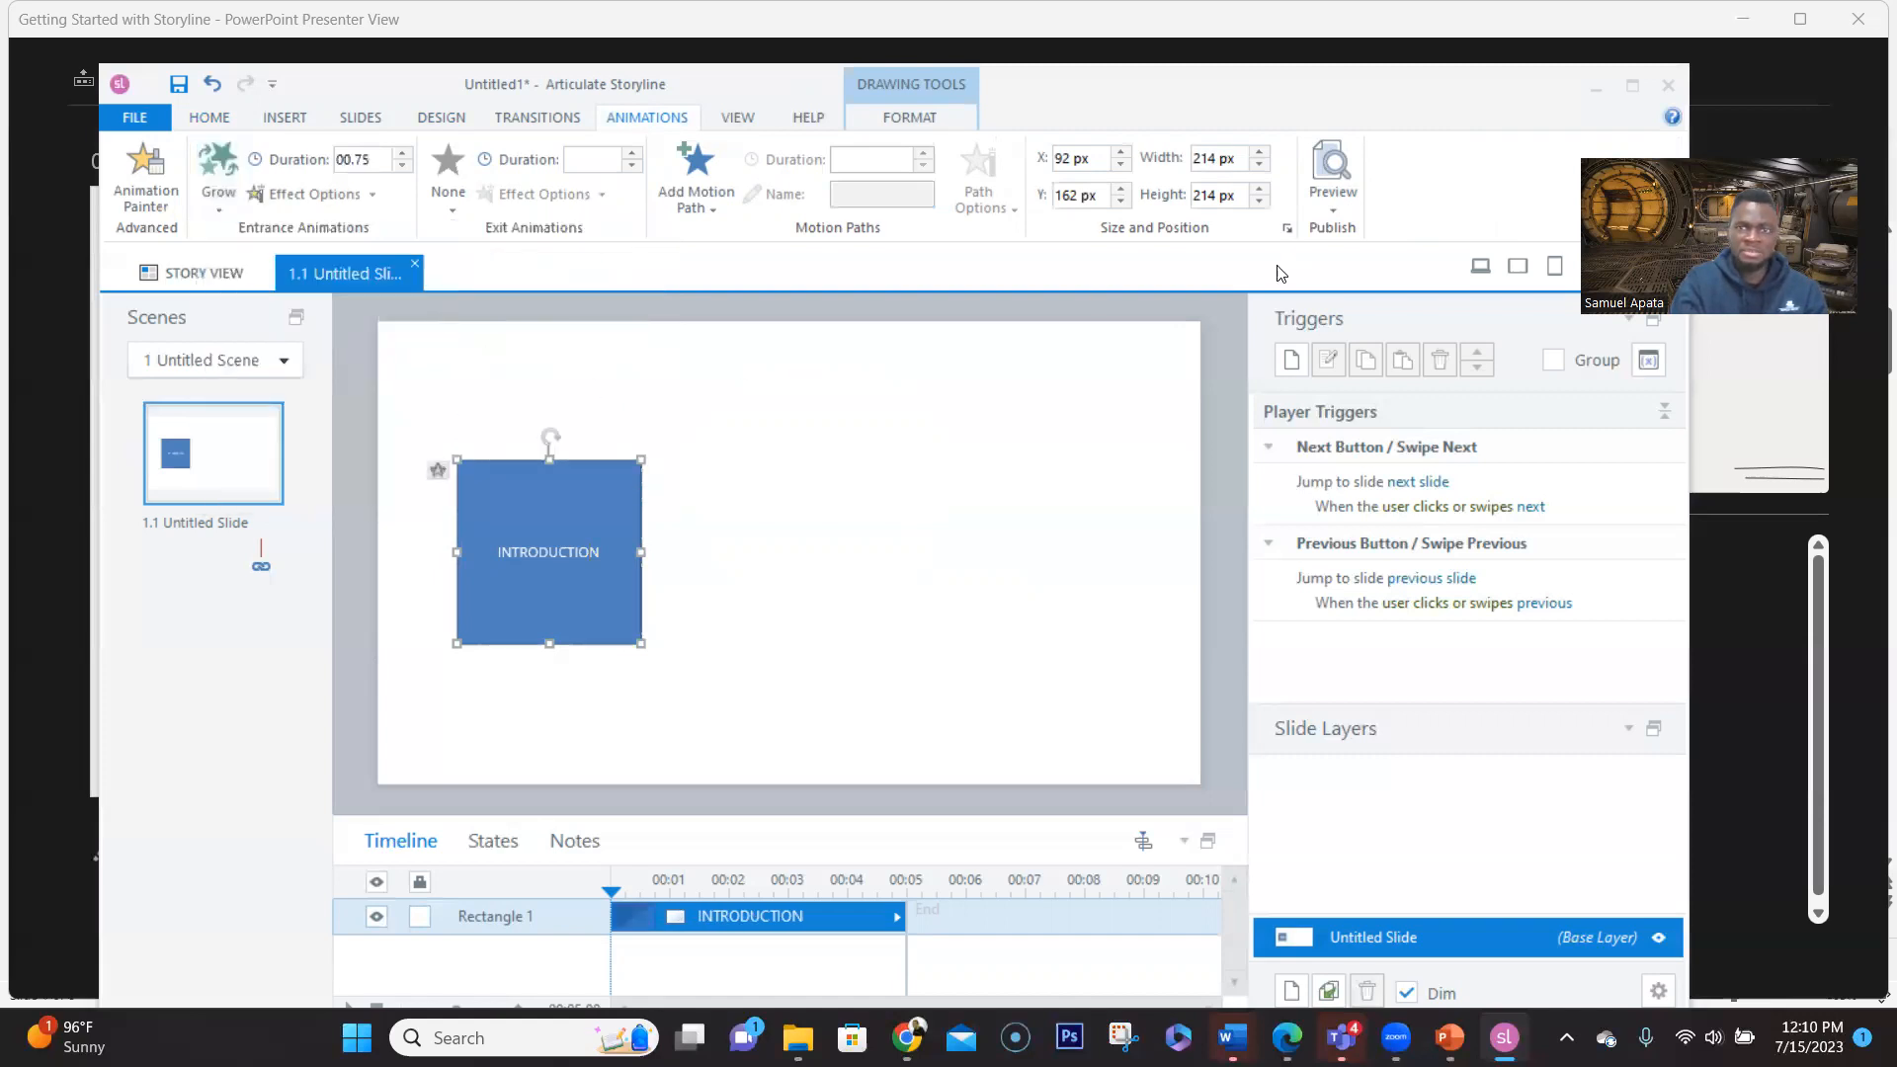
Preview this slide to check the rectangle's entrance animation, and close the preview
{"action": "left_click", "coordinate": [1328, 206]}
{"action": "left_click", "coordinate": [1359, 231]}
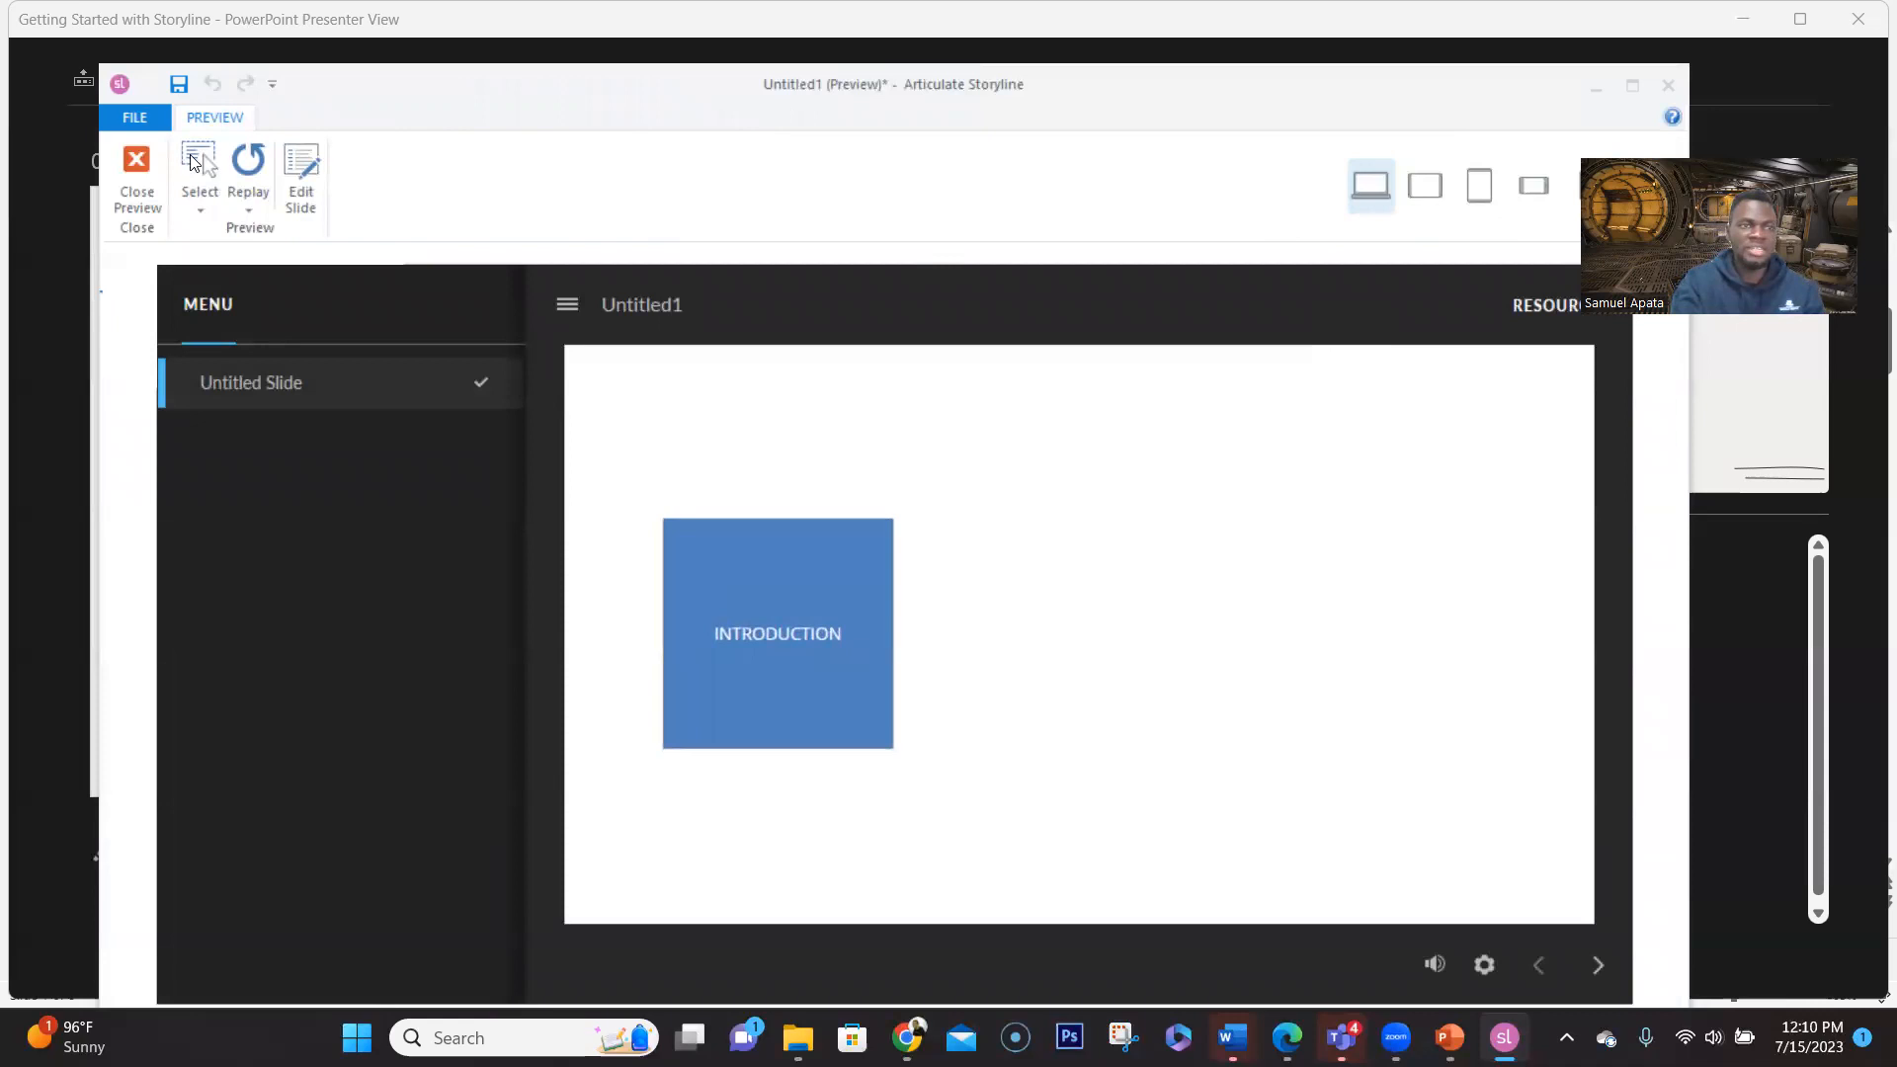
{"action": "left_click", "coordinate": [129, 158]}
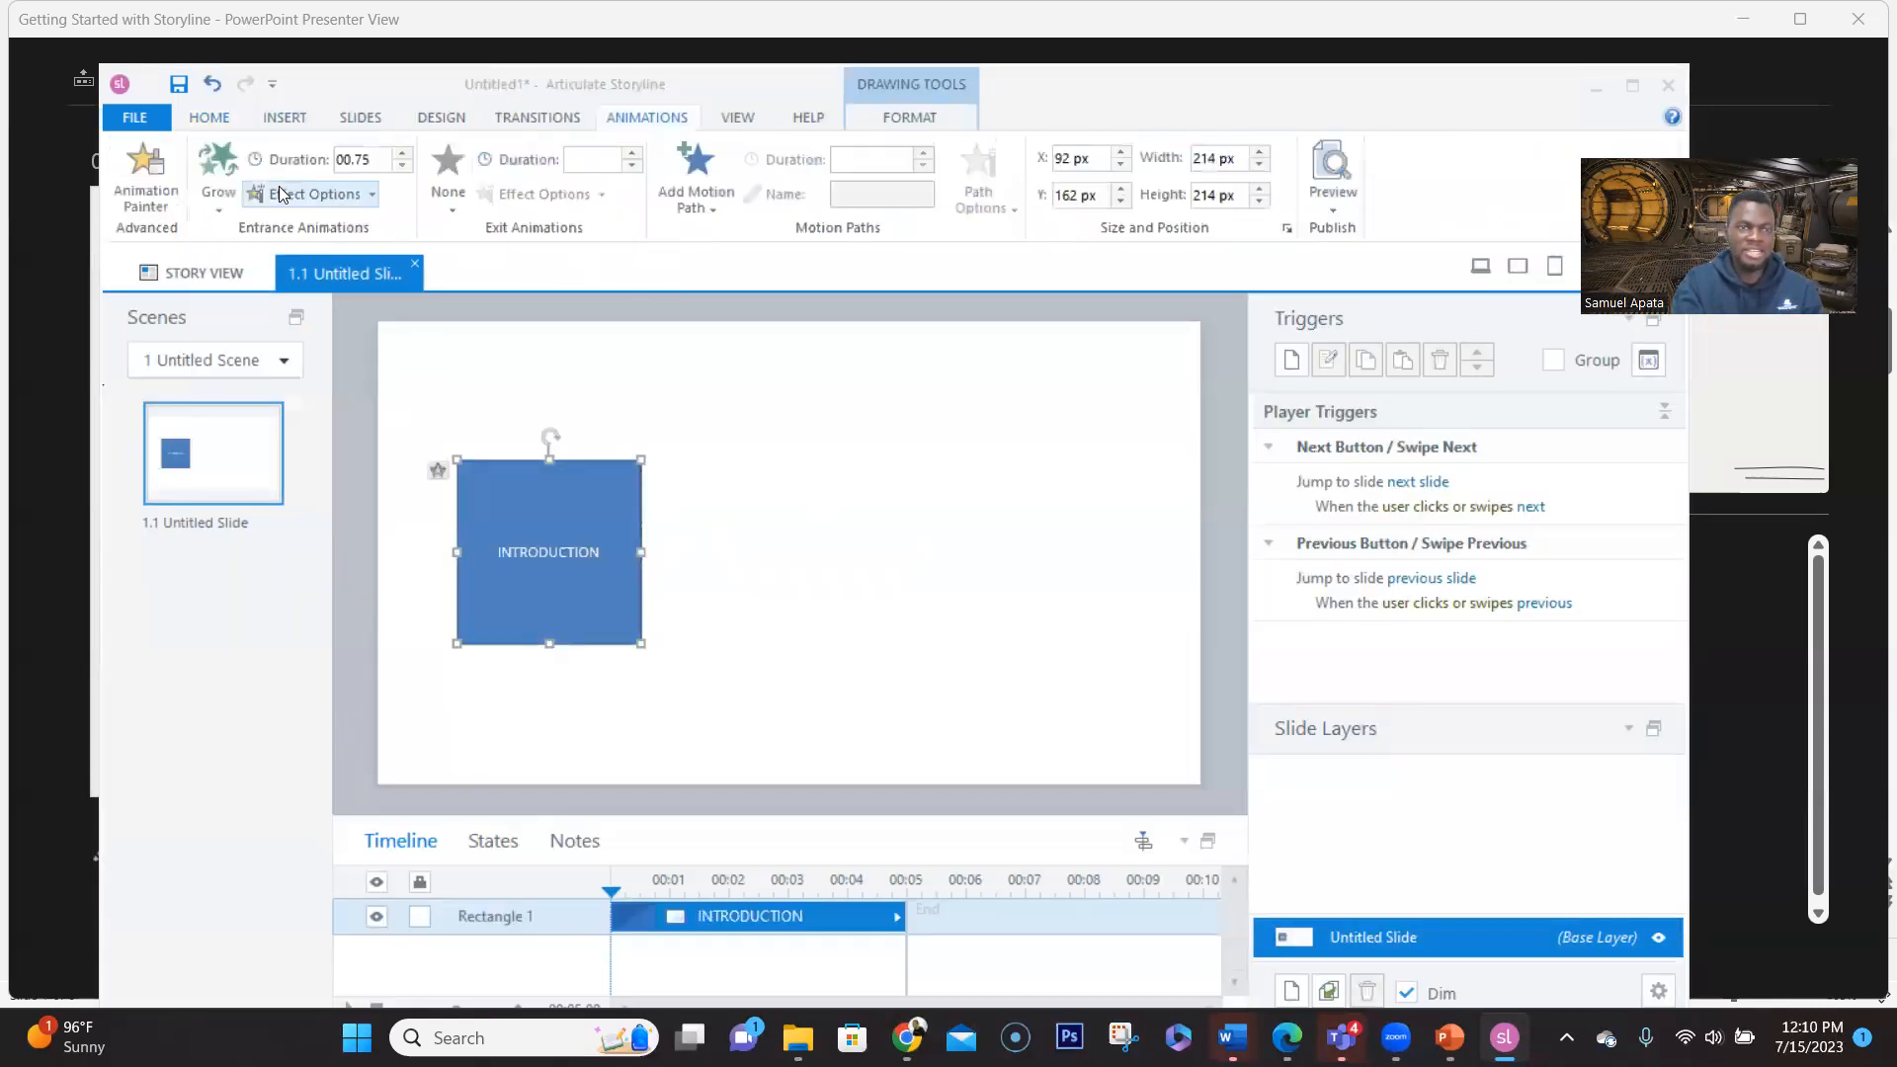
{"action": "left_click", "coordinate": [231, 187]}
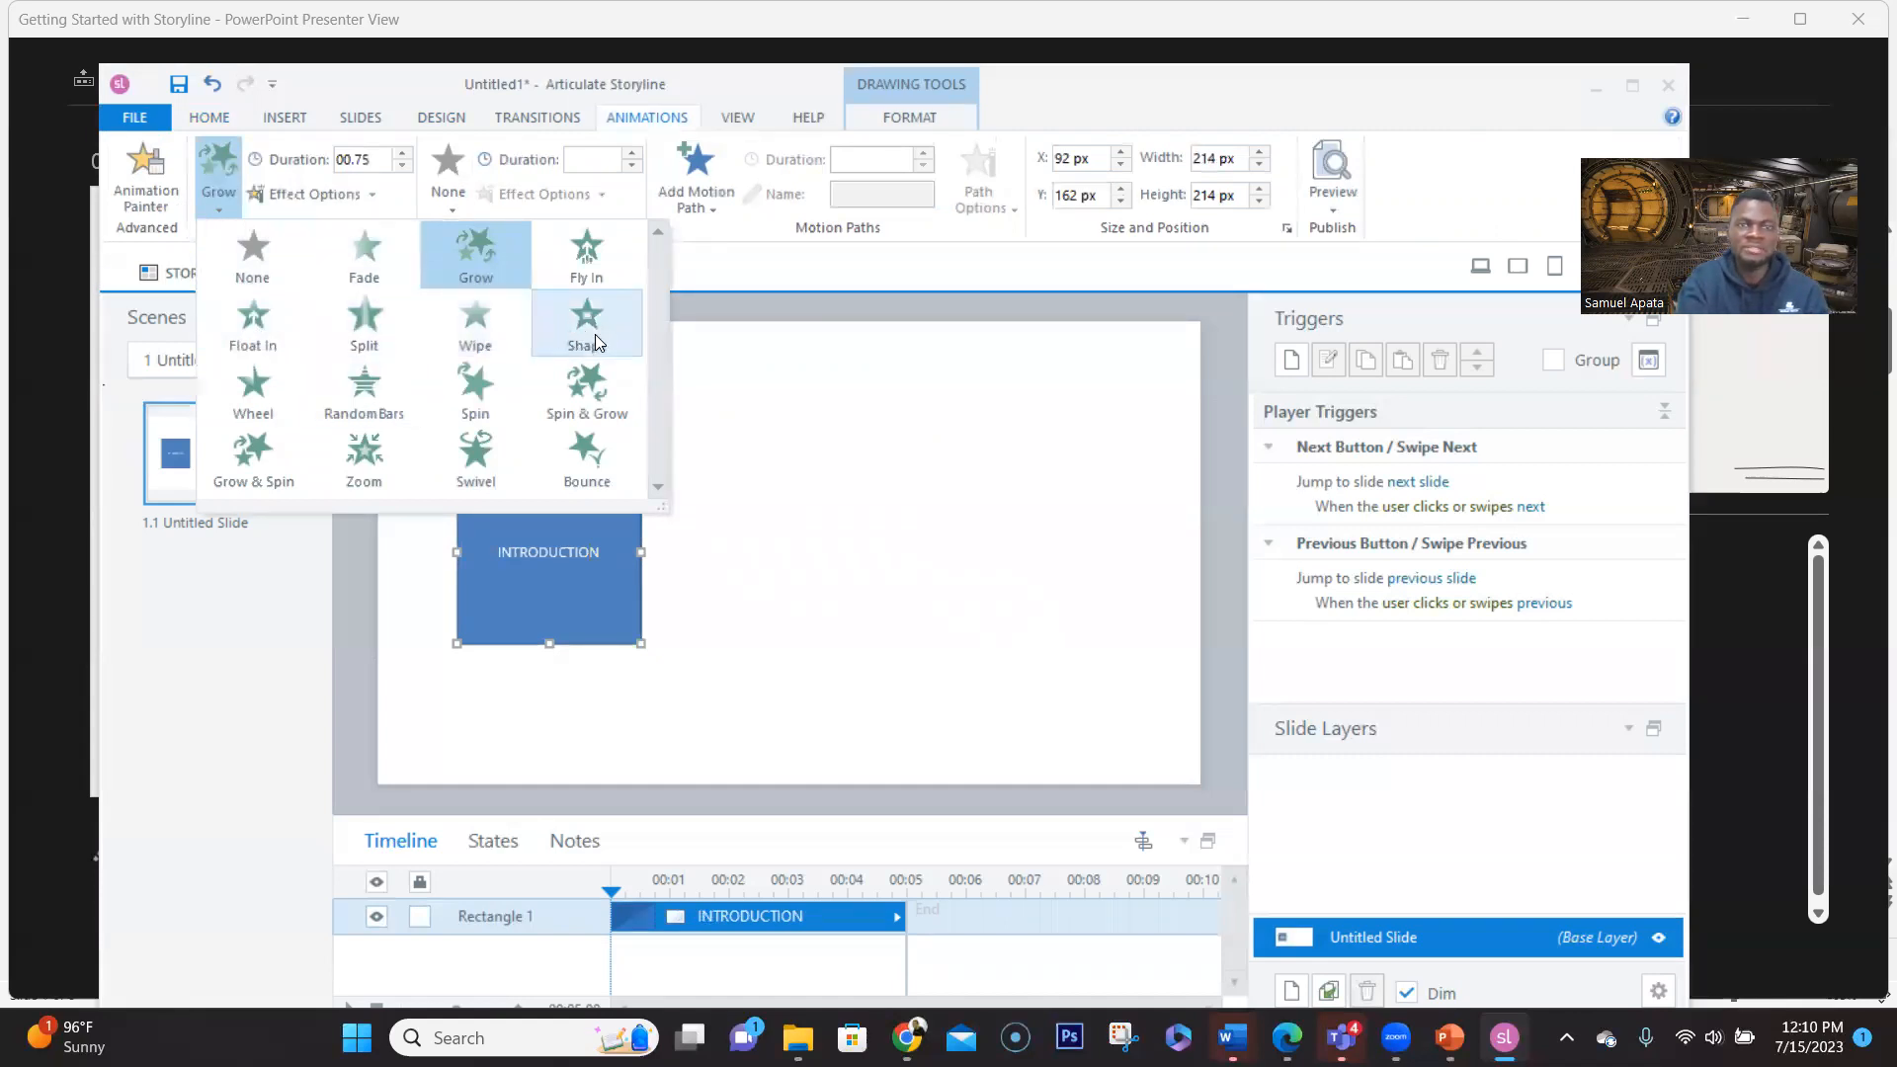
{"action": "left_click", "coordinate": [768, 563]}
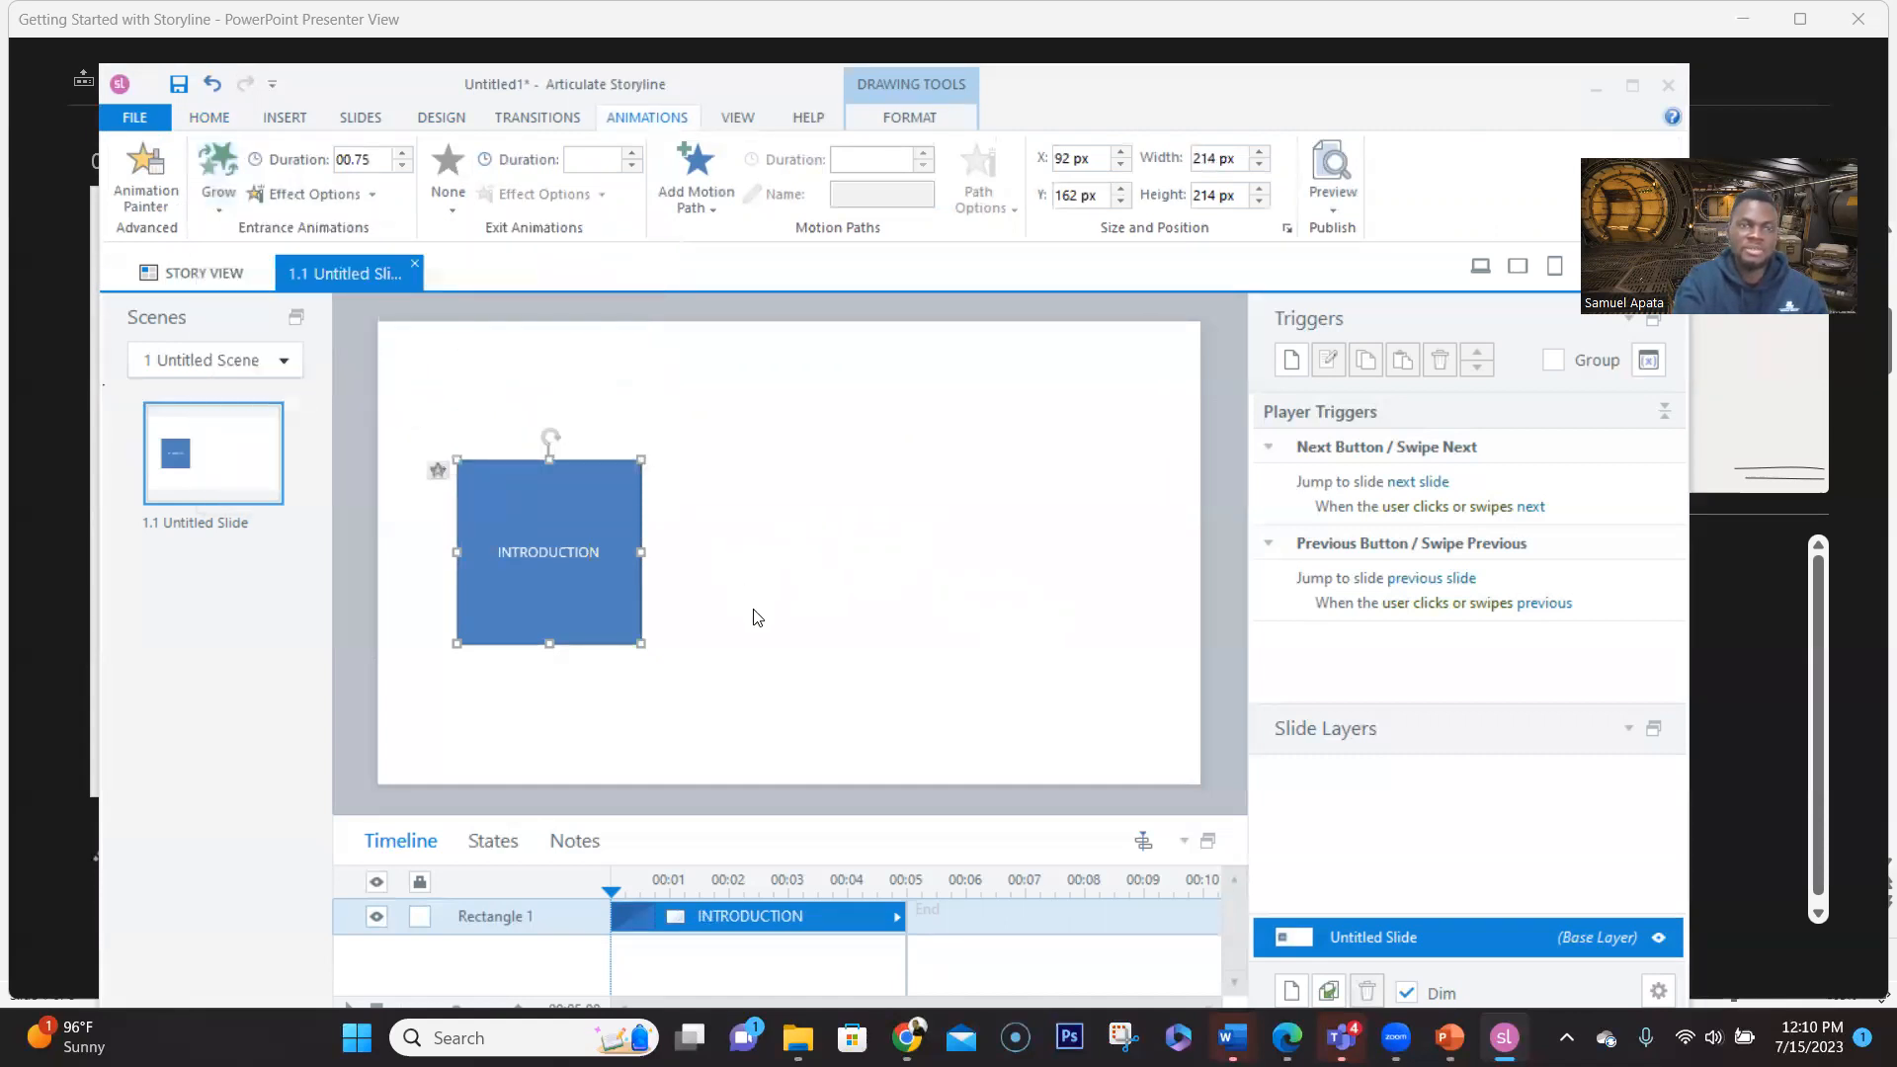
{"action": "left_click", "coordinate": [736, 634]}
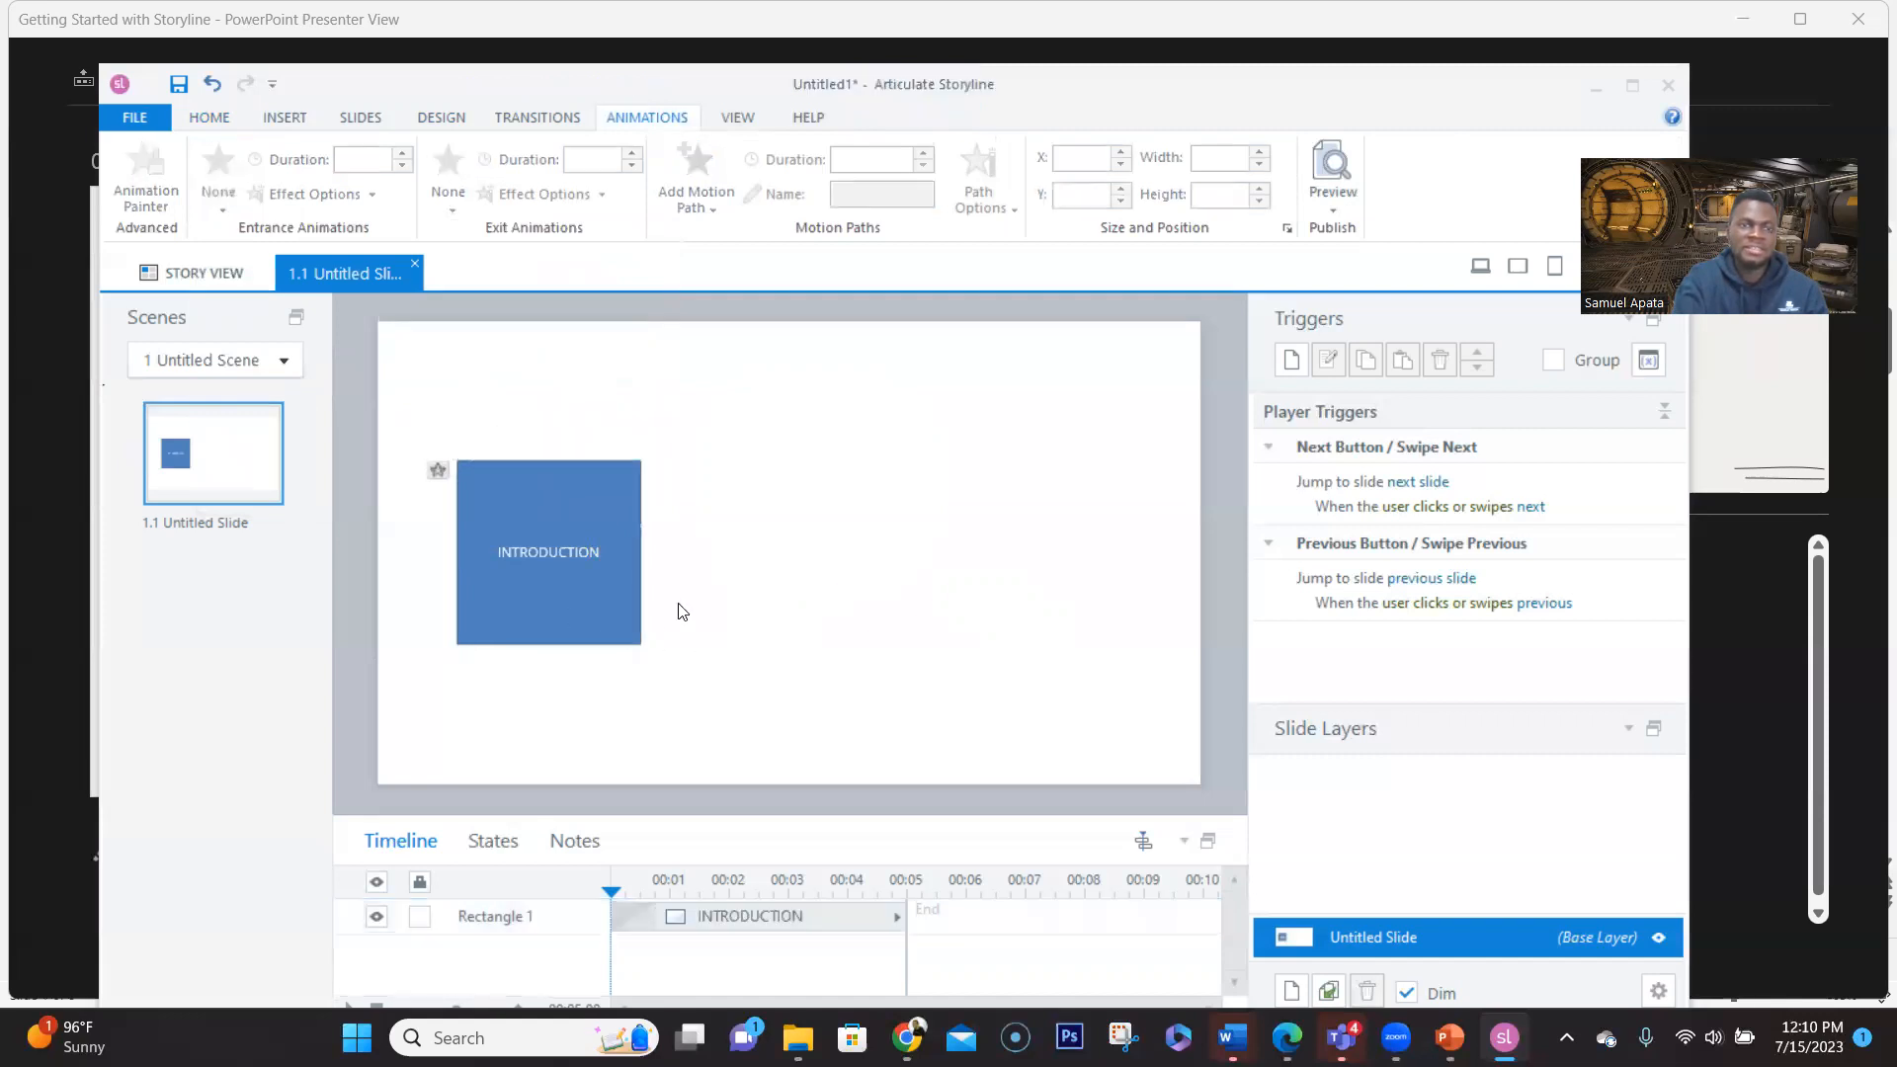
{"action": "left_click", "coordinate": [630, 605]}
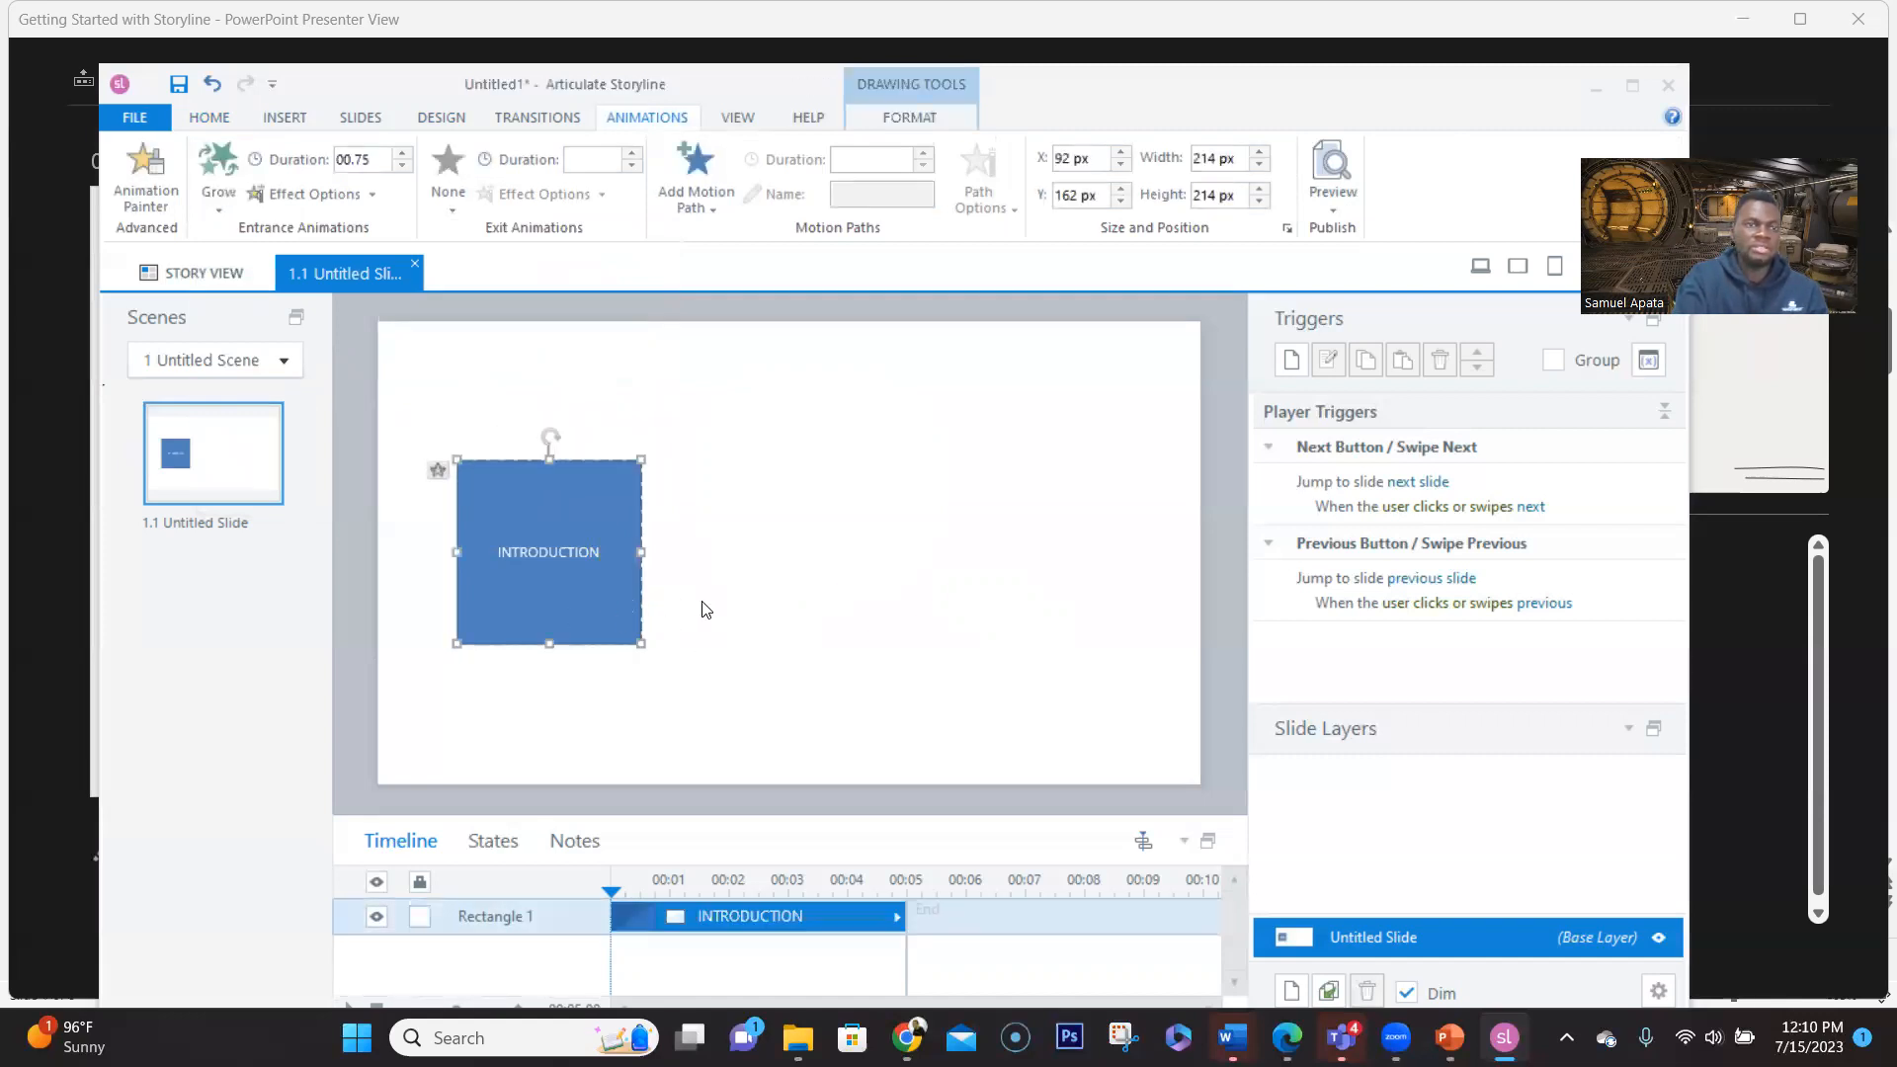
{"action": "left_click", "coordinate": [703, 610]}
Add a Lines motion path to the INTRODUCTION rectangle and deselect it
{"action": "left_click", "coordinate": [635, 605]}
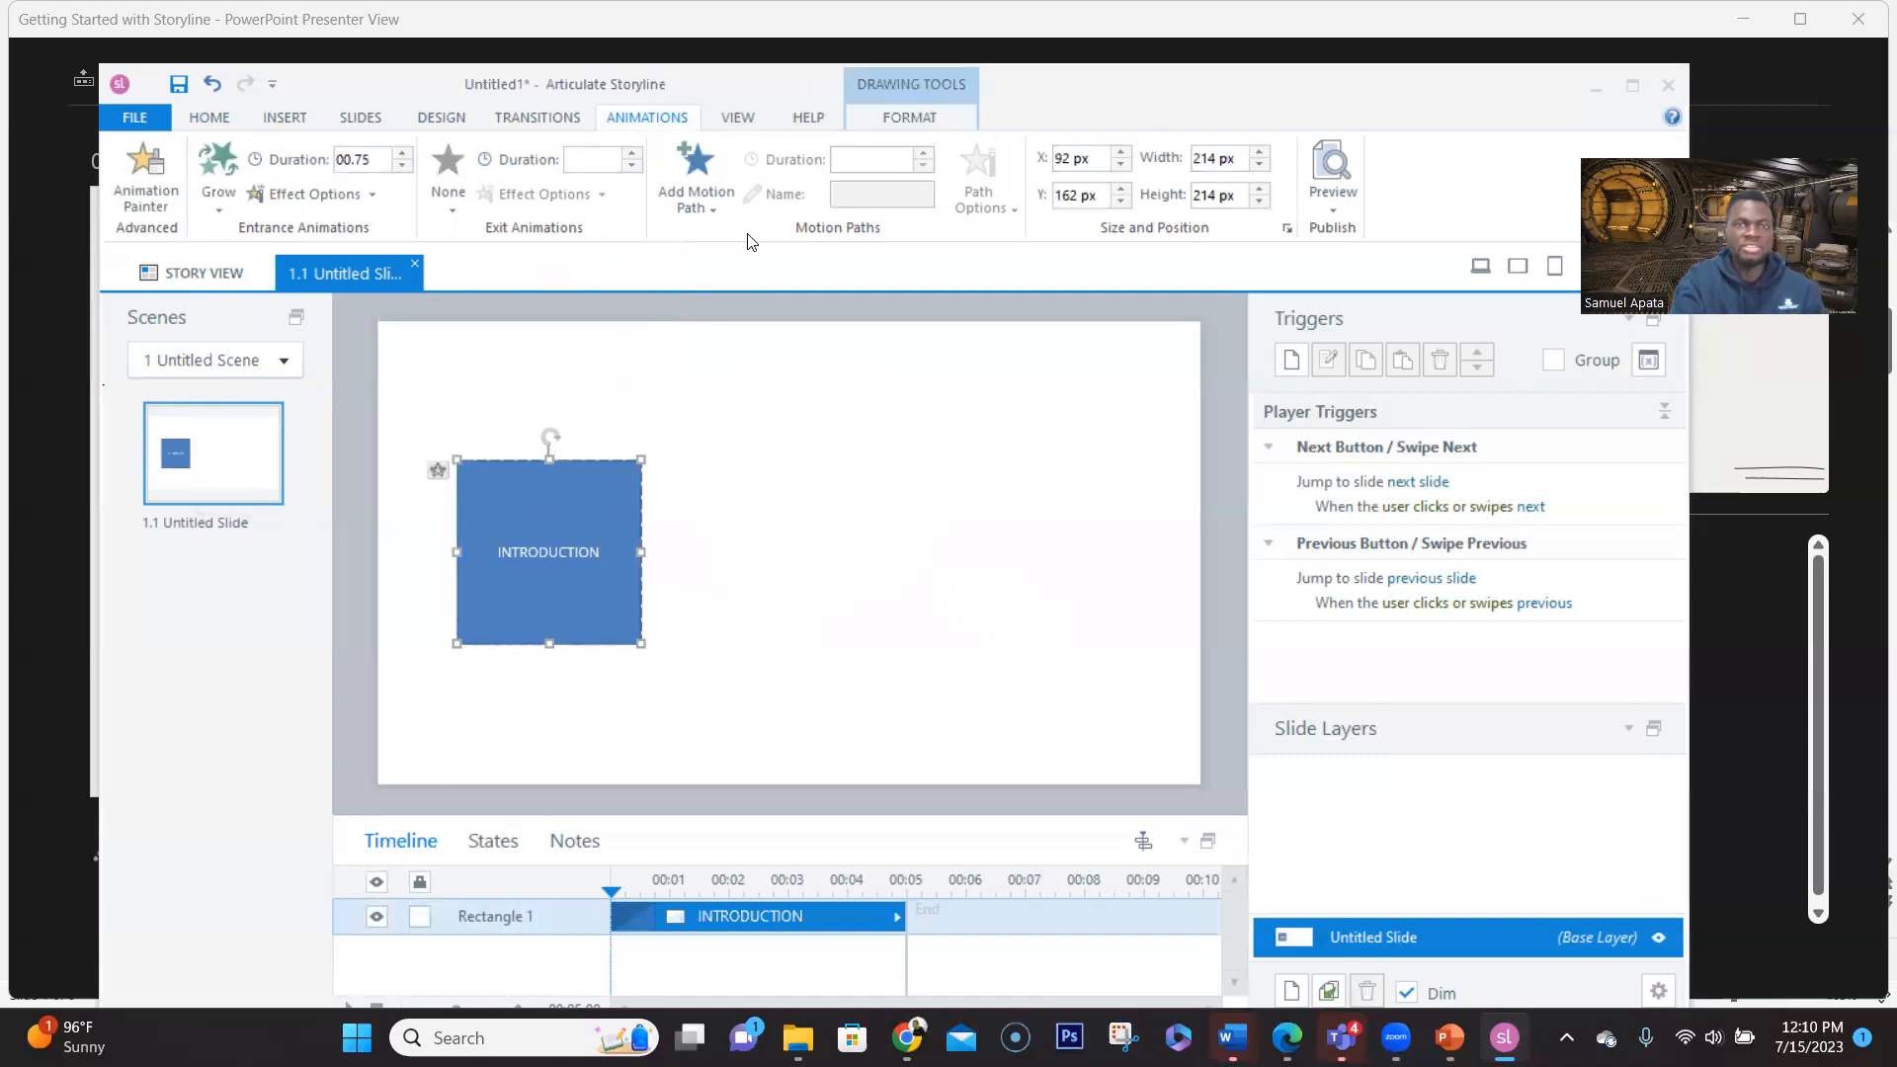
{"action": "left_click", "coordinate": [705, 206]}
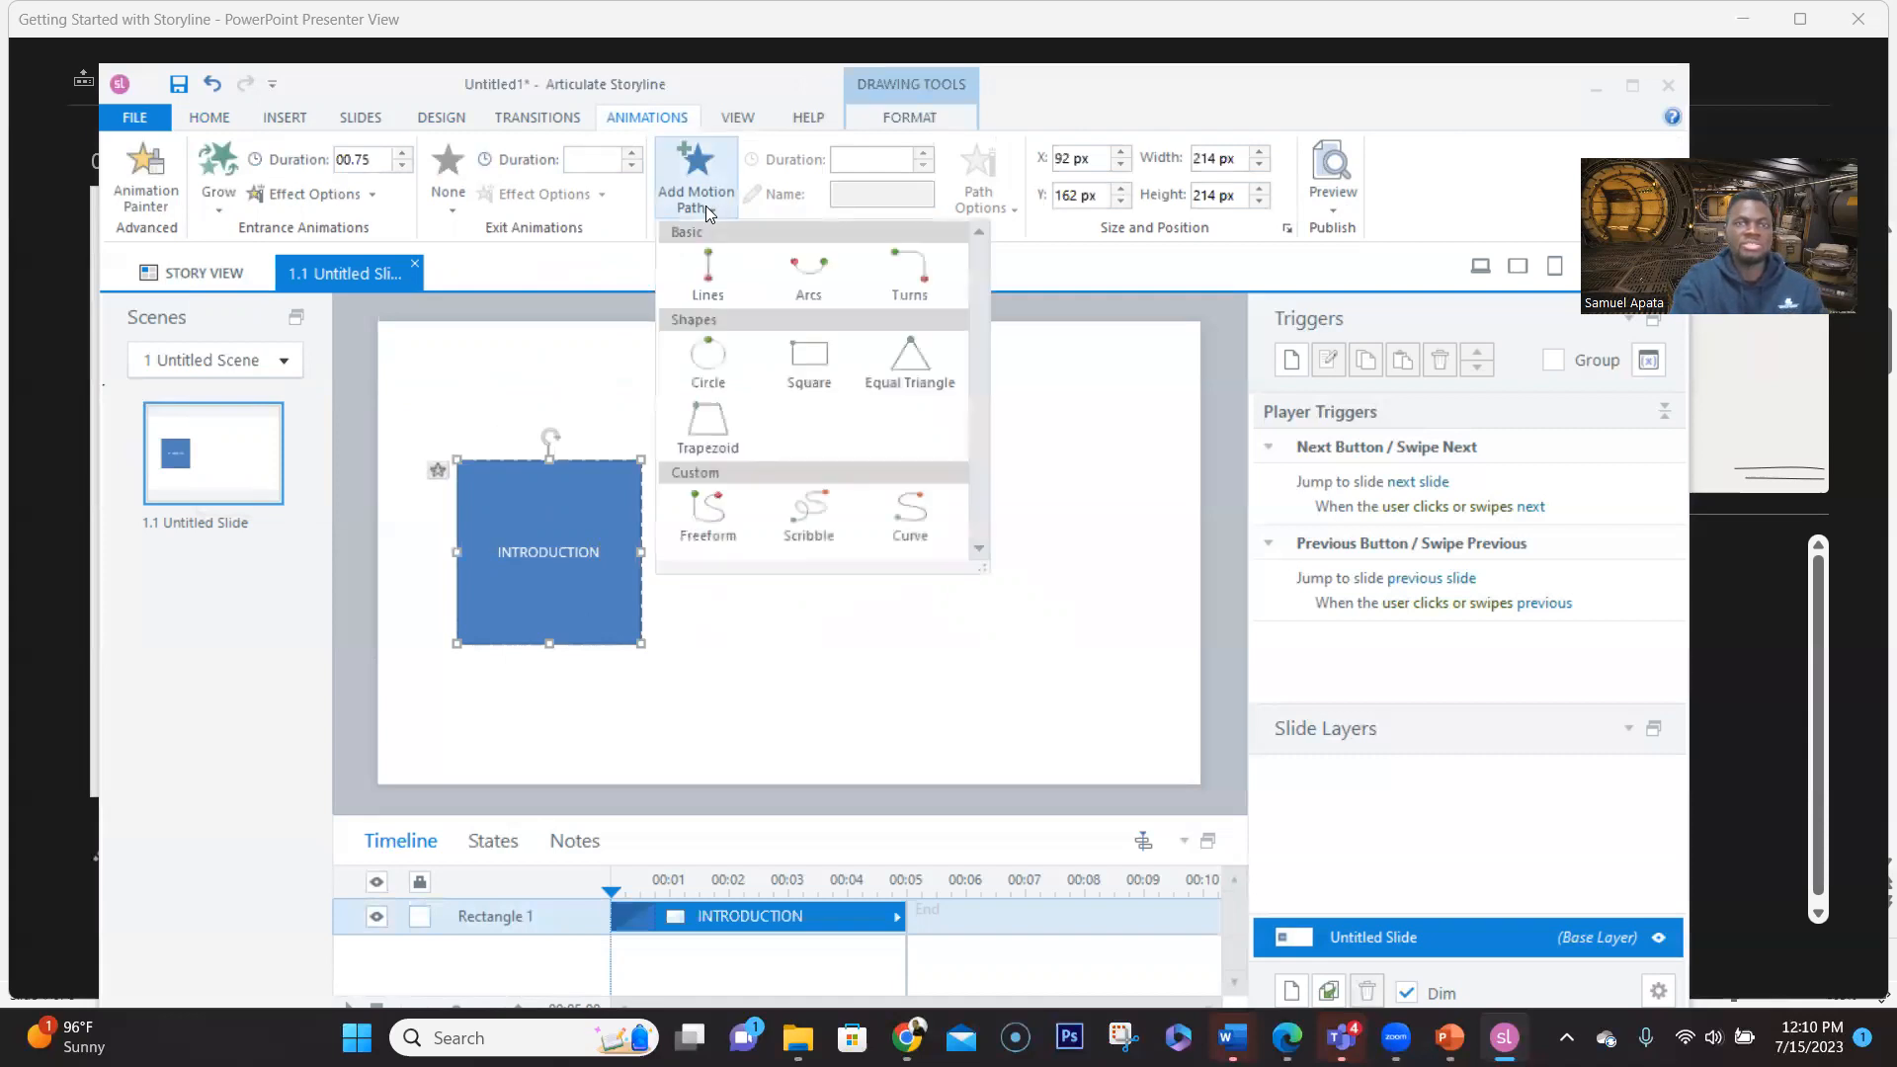
{"action": "left_click", "coordinate": [707, 277]}
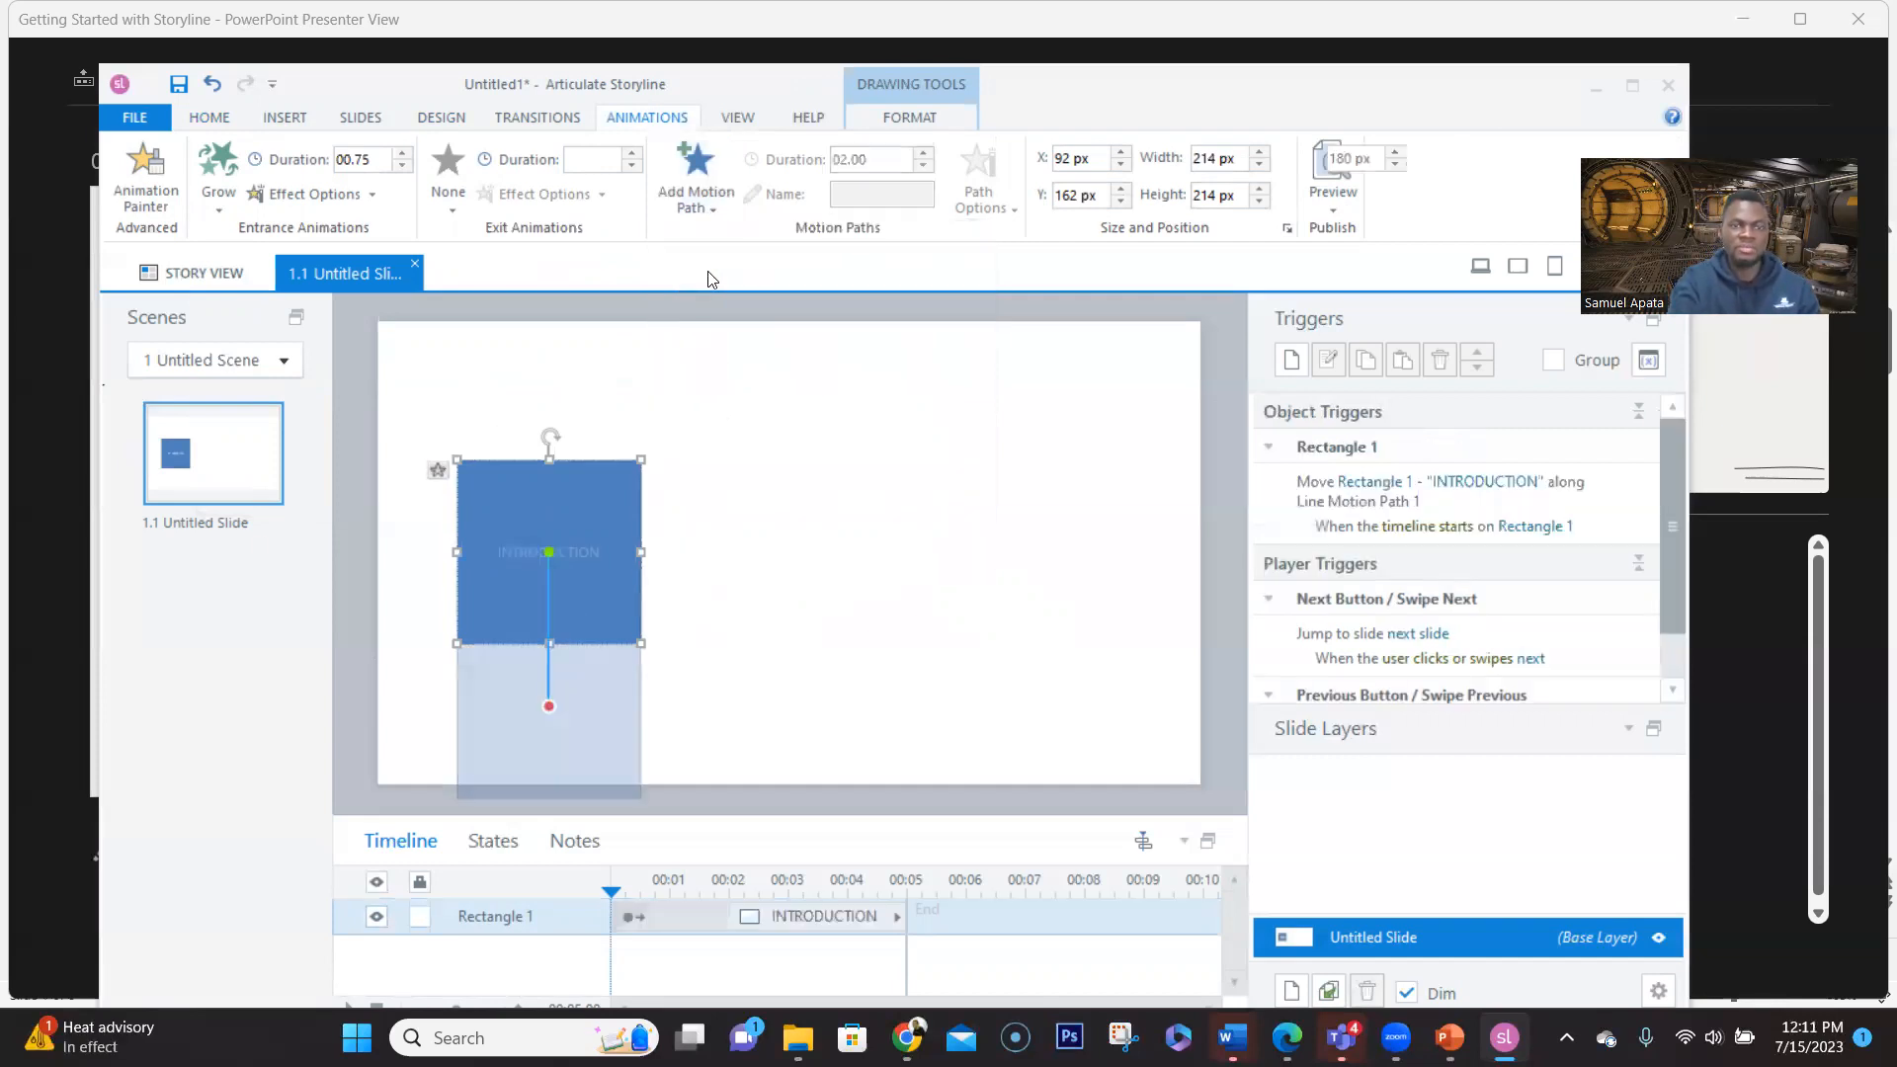
{"action": "left_click", "coordinate": [801, 644]}
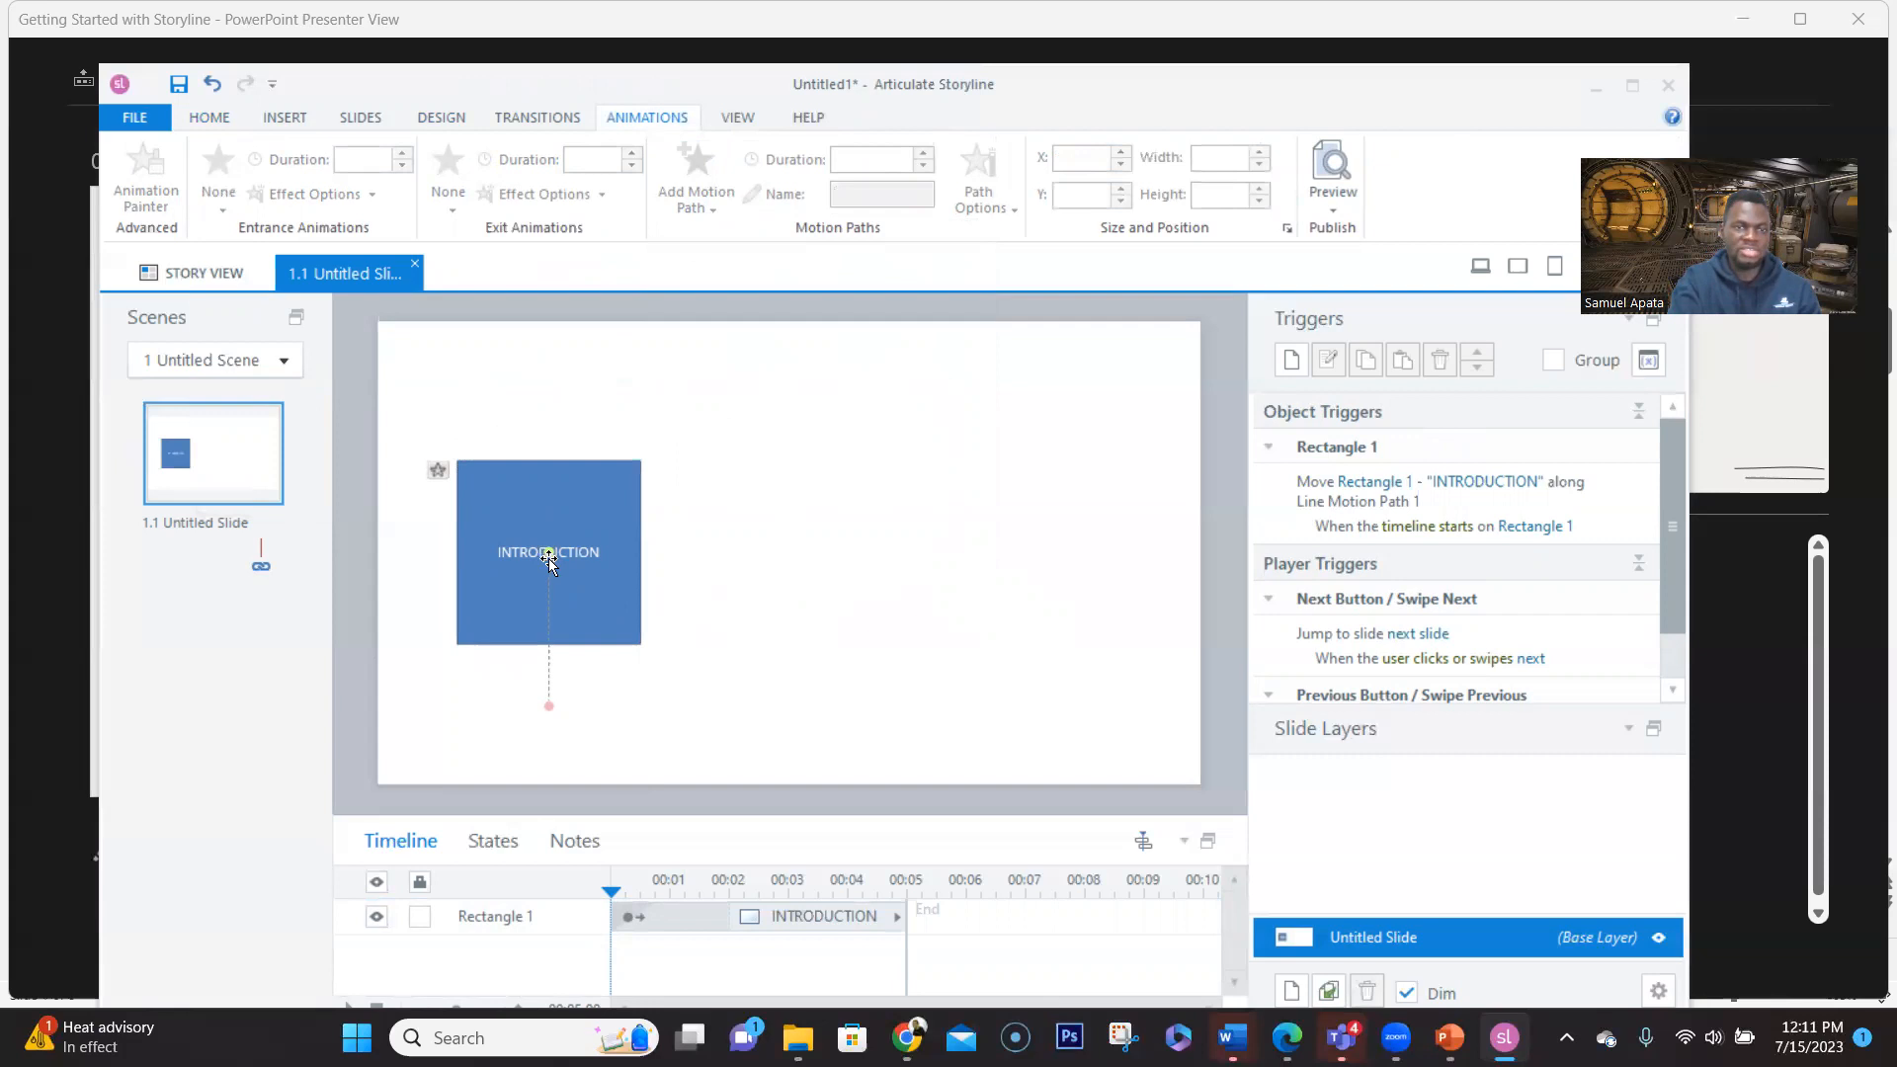
Move the motion path's end point to the right of the rectangle, making a horizontal path about 482 px long
{"action": "left_click", "coordinate": [548, 709]}
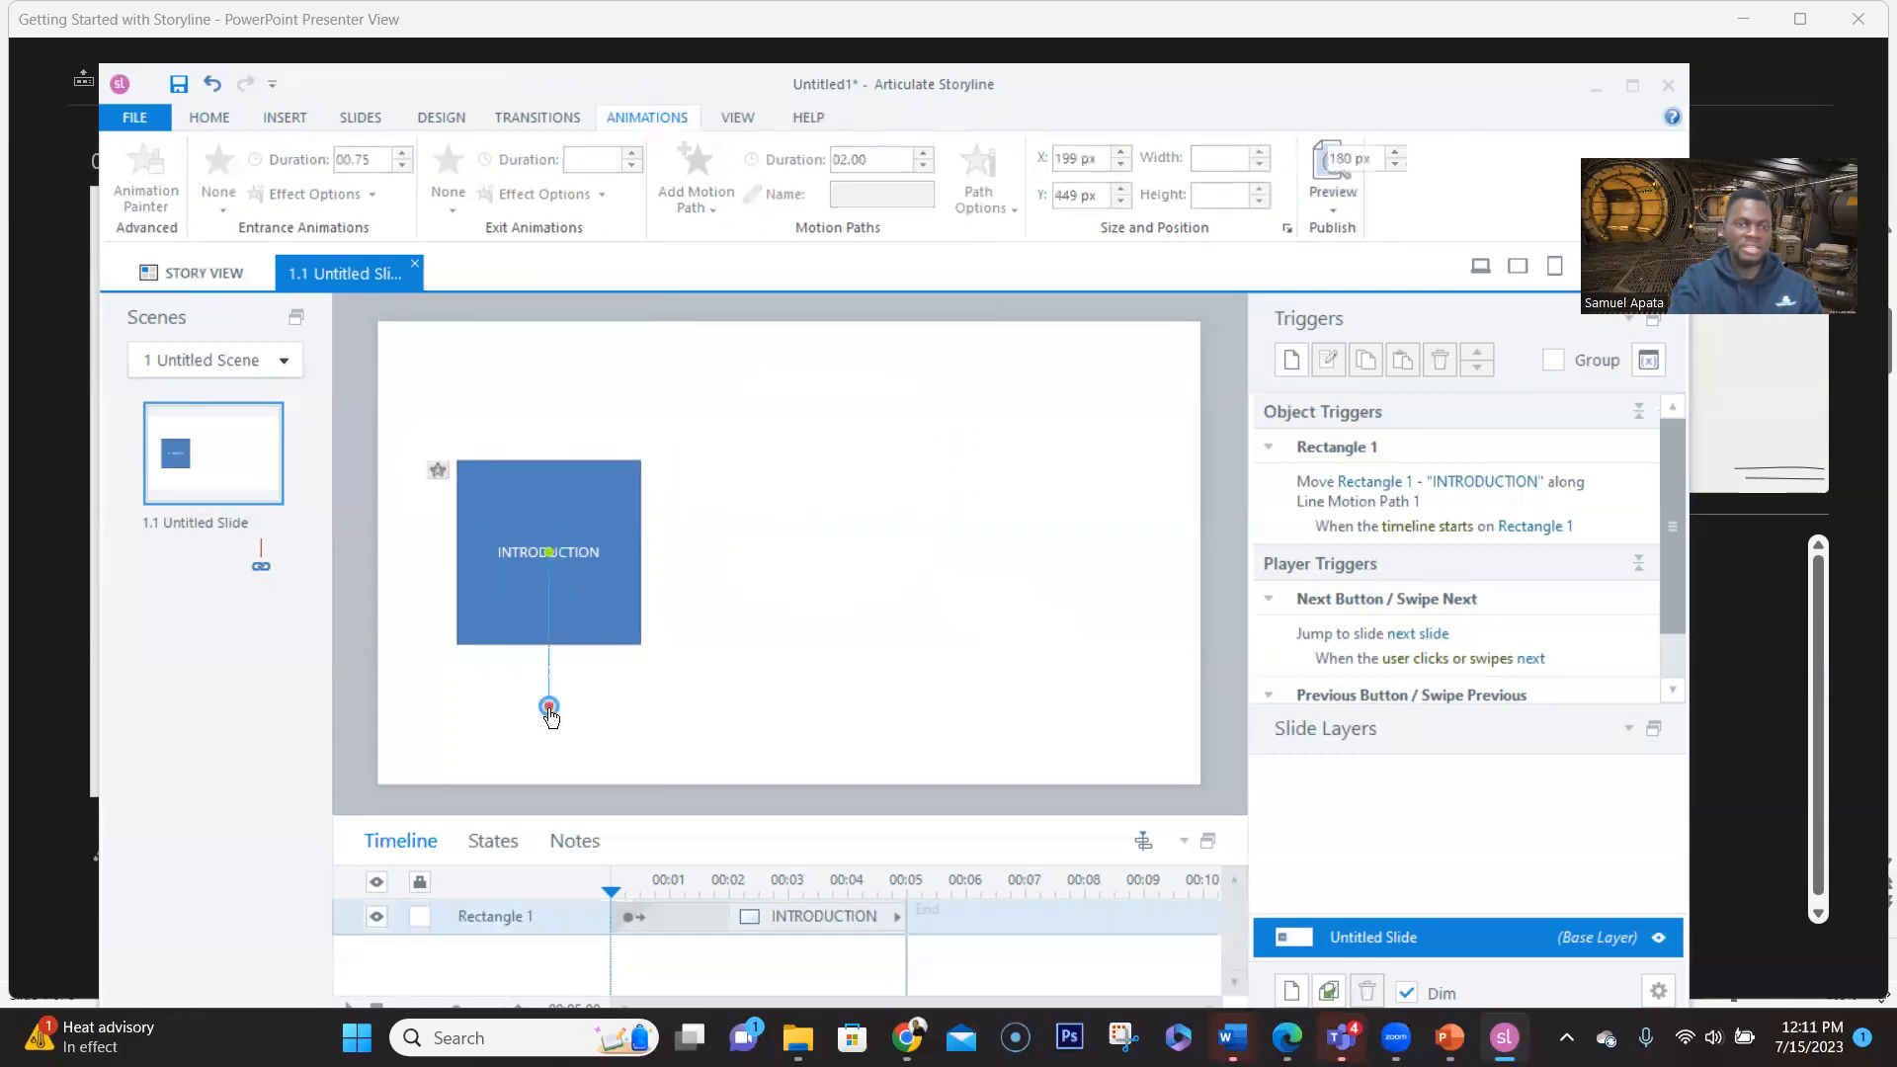
{"action": "left_click", "coordinate": [551, 713]}
{"action": "left_click_drag", "start_coordinate": [550, 713], "coordinate": [962, 556]}
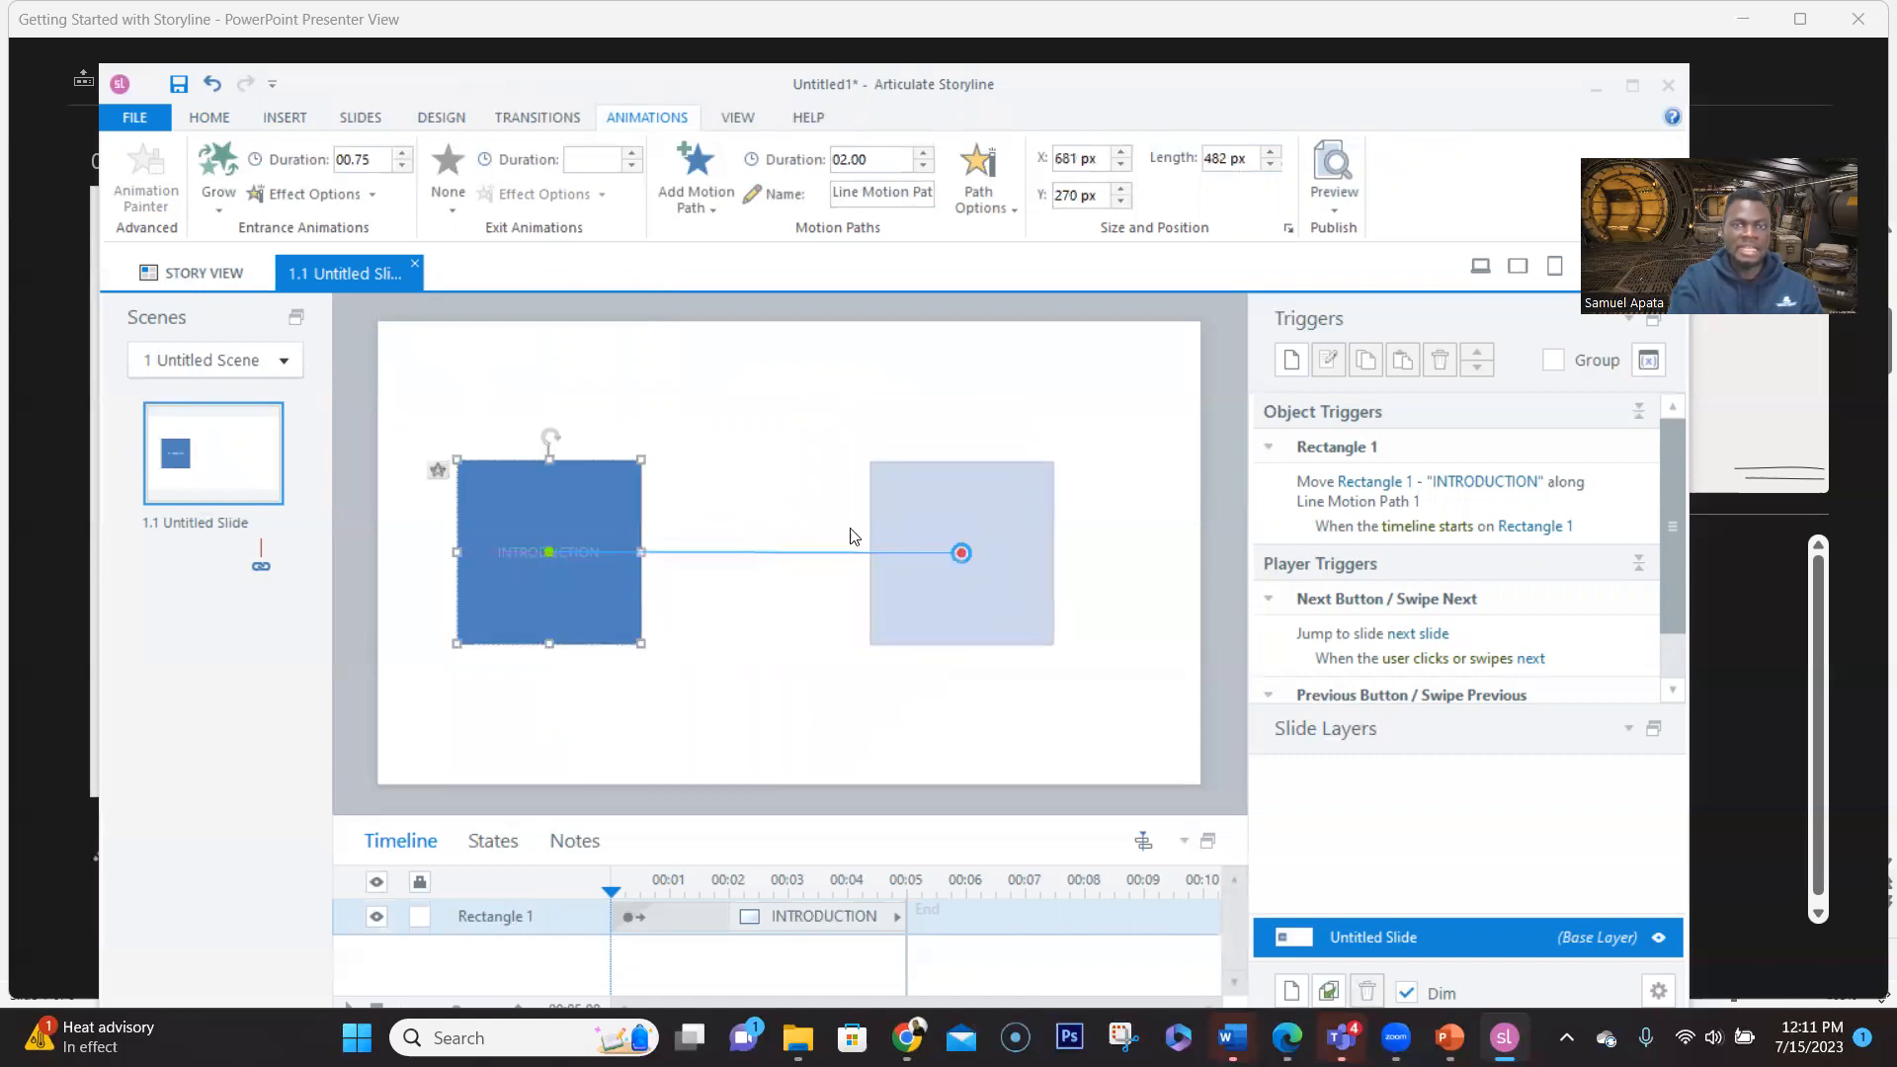
Preview this slide to watch the rectangle travel along its motion path, close the preview and deselect the path
{"action": "left_click", "coordinate": [1341, 219]}
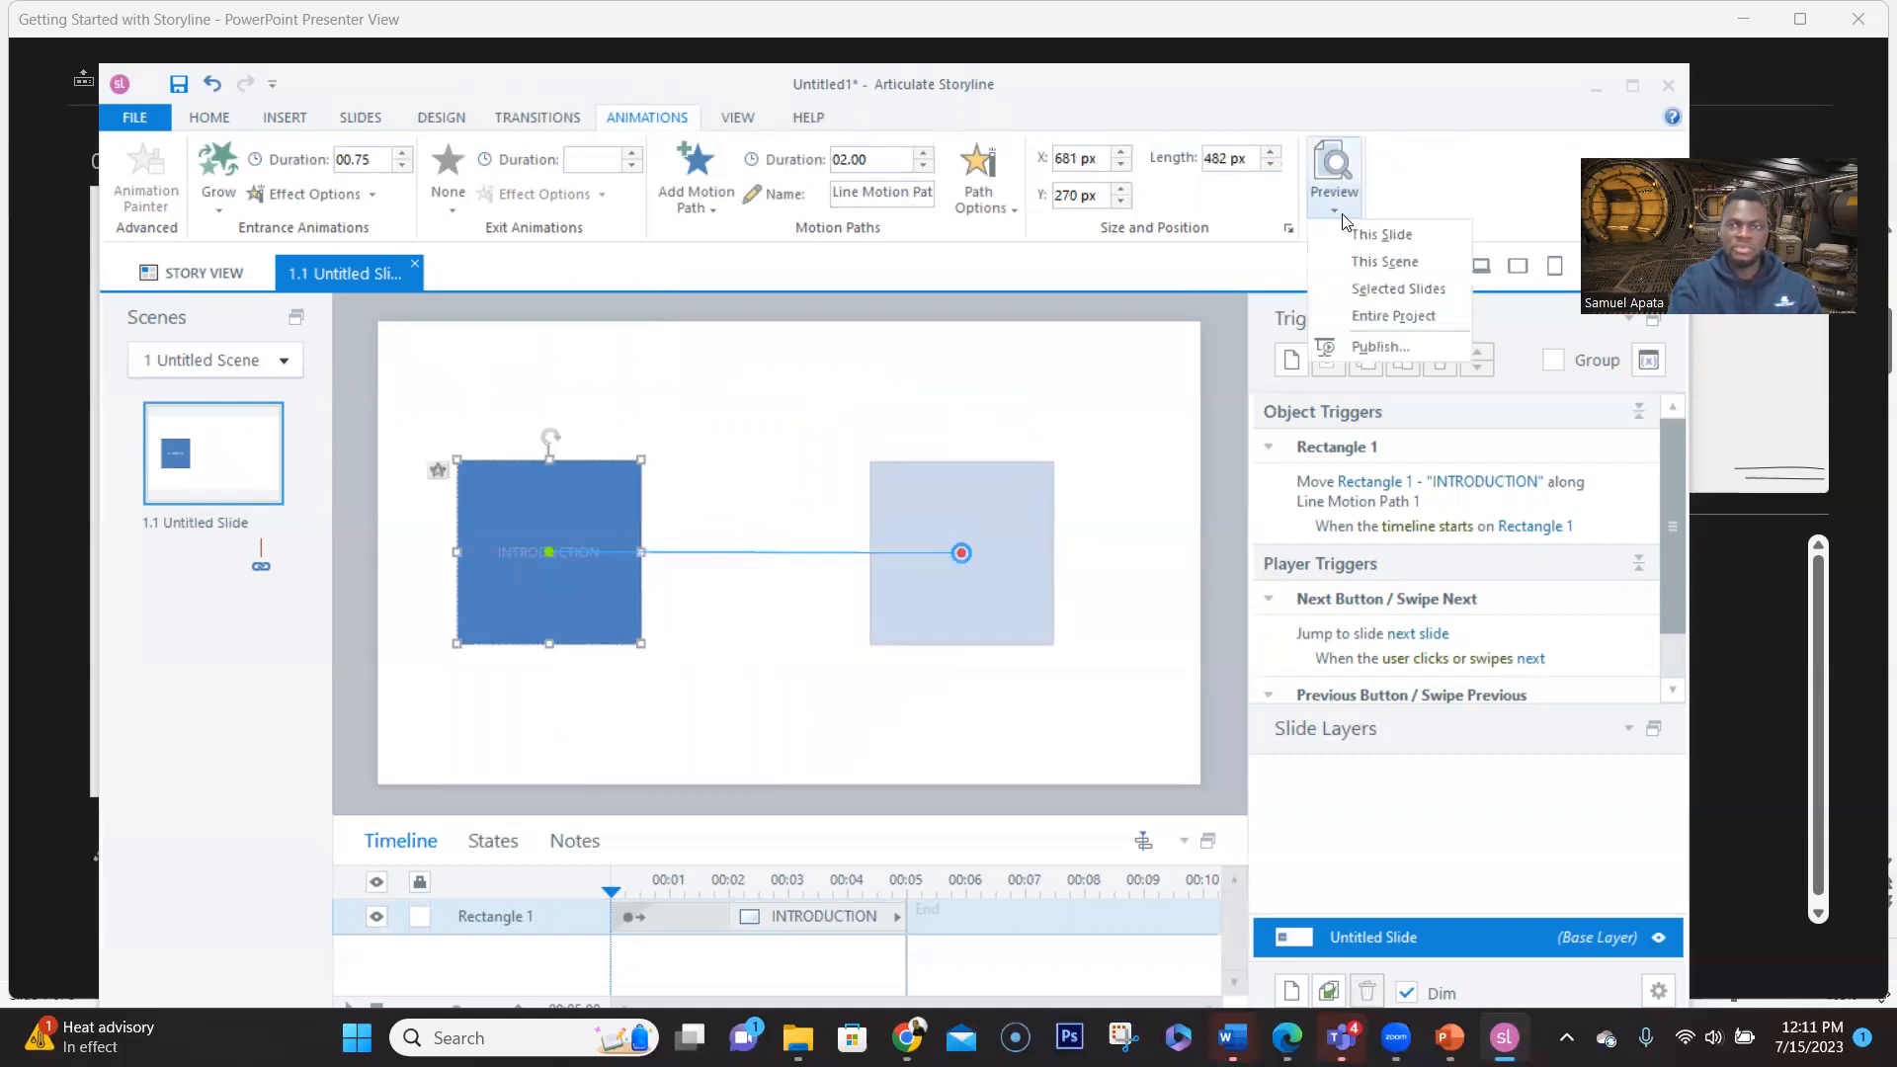
{"action": "left_click", "coordinate": [1393, 237]}
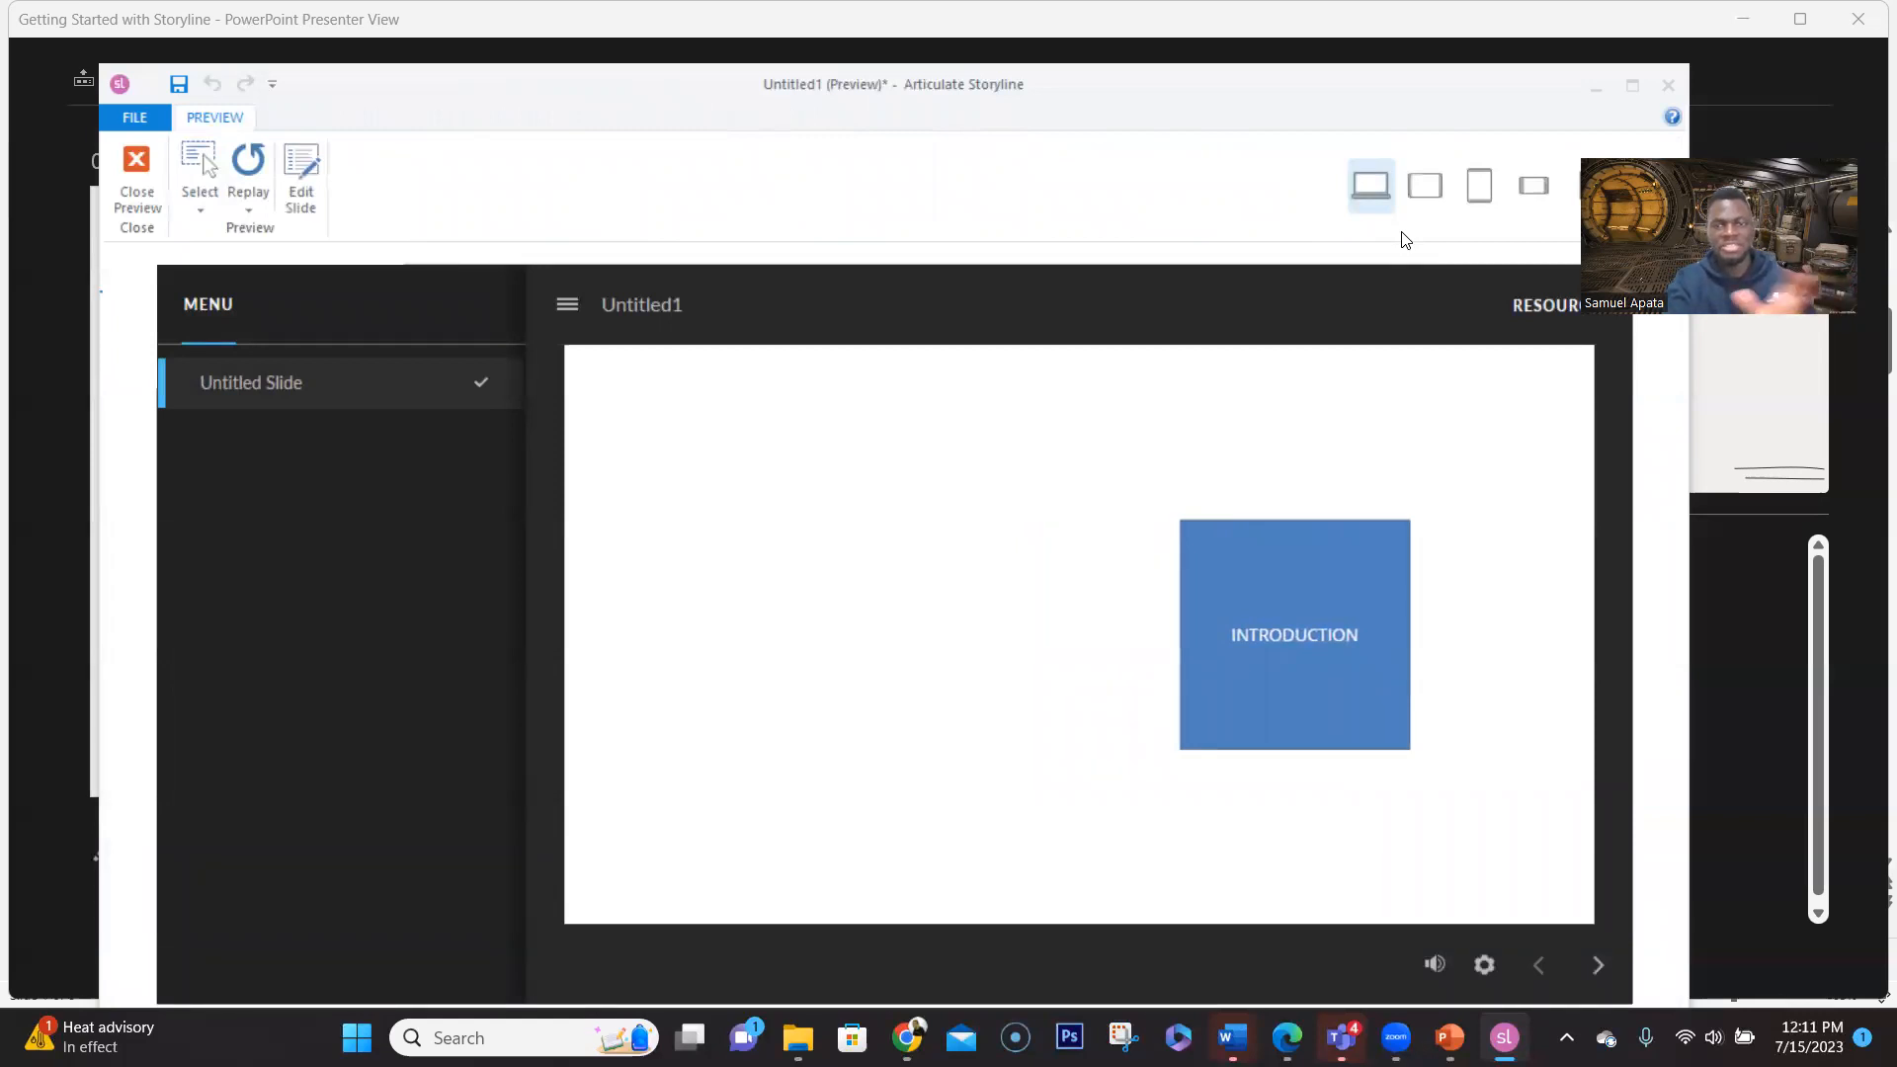
{"action": "left_click", "coordinate": [139, 189]}
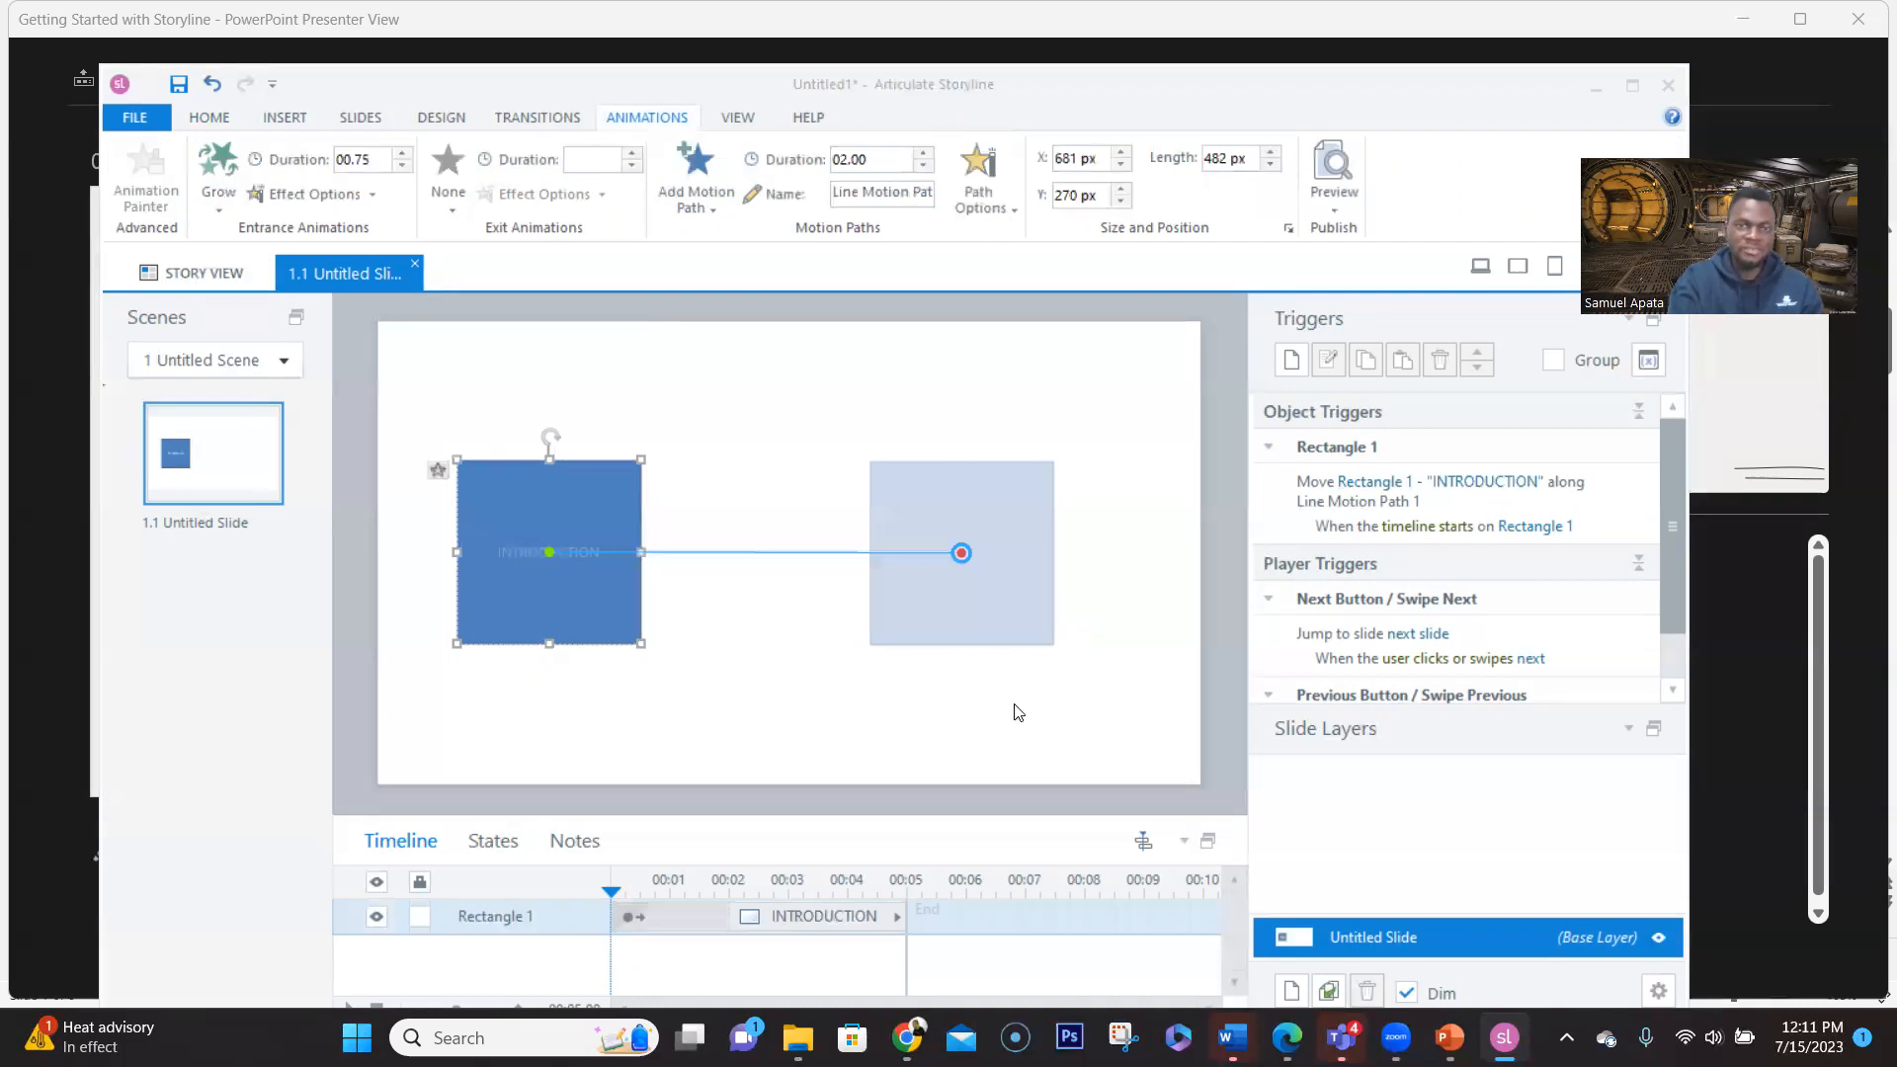
{"action": "left_click", "coordinate": [971, 719]}
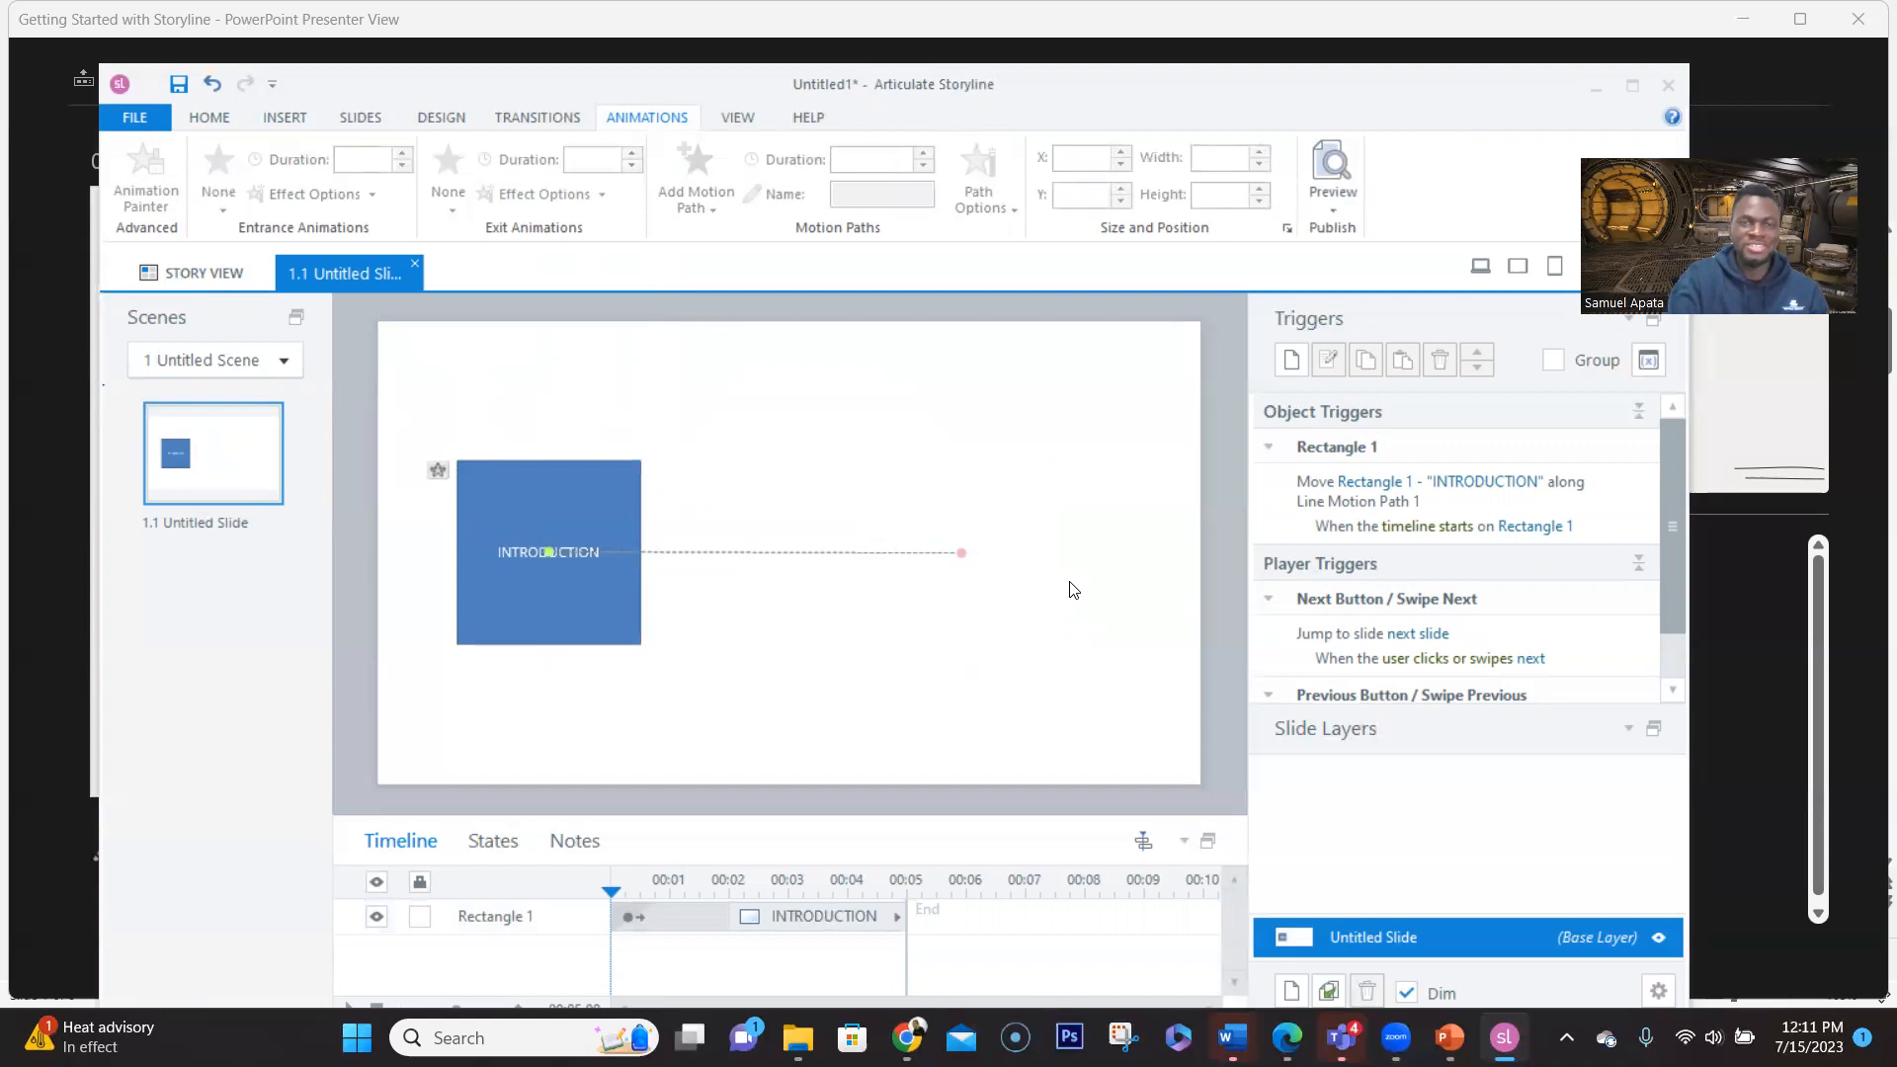
Delete the INTRODUCTION rectangle with its motion path and undo the deletion
{"action": "left_click", "coordinate": [606, 468]}
{"action": "key", "text": "Delete"}
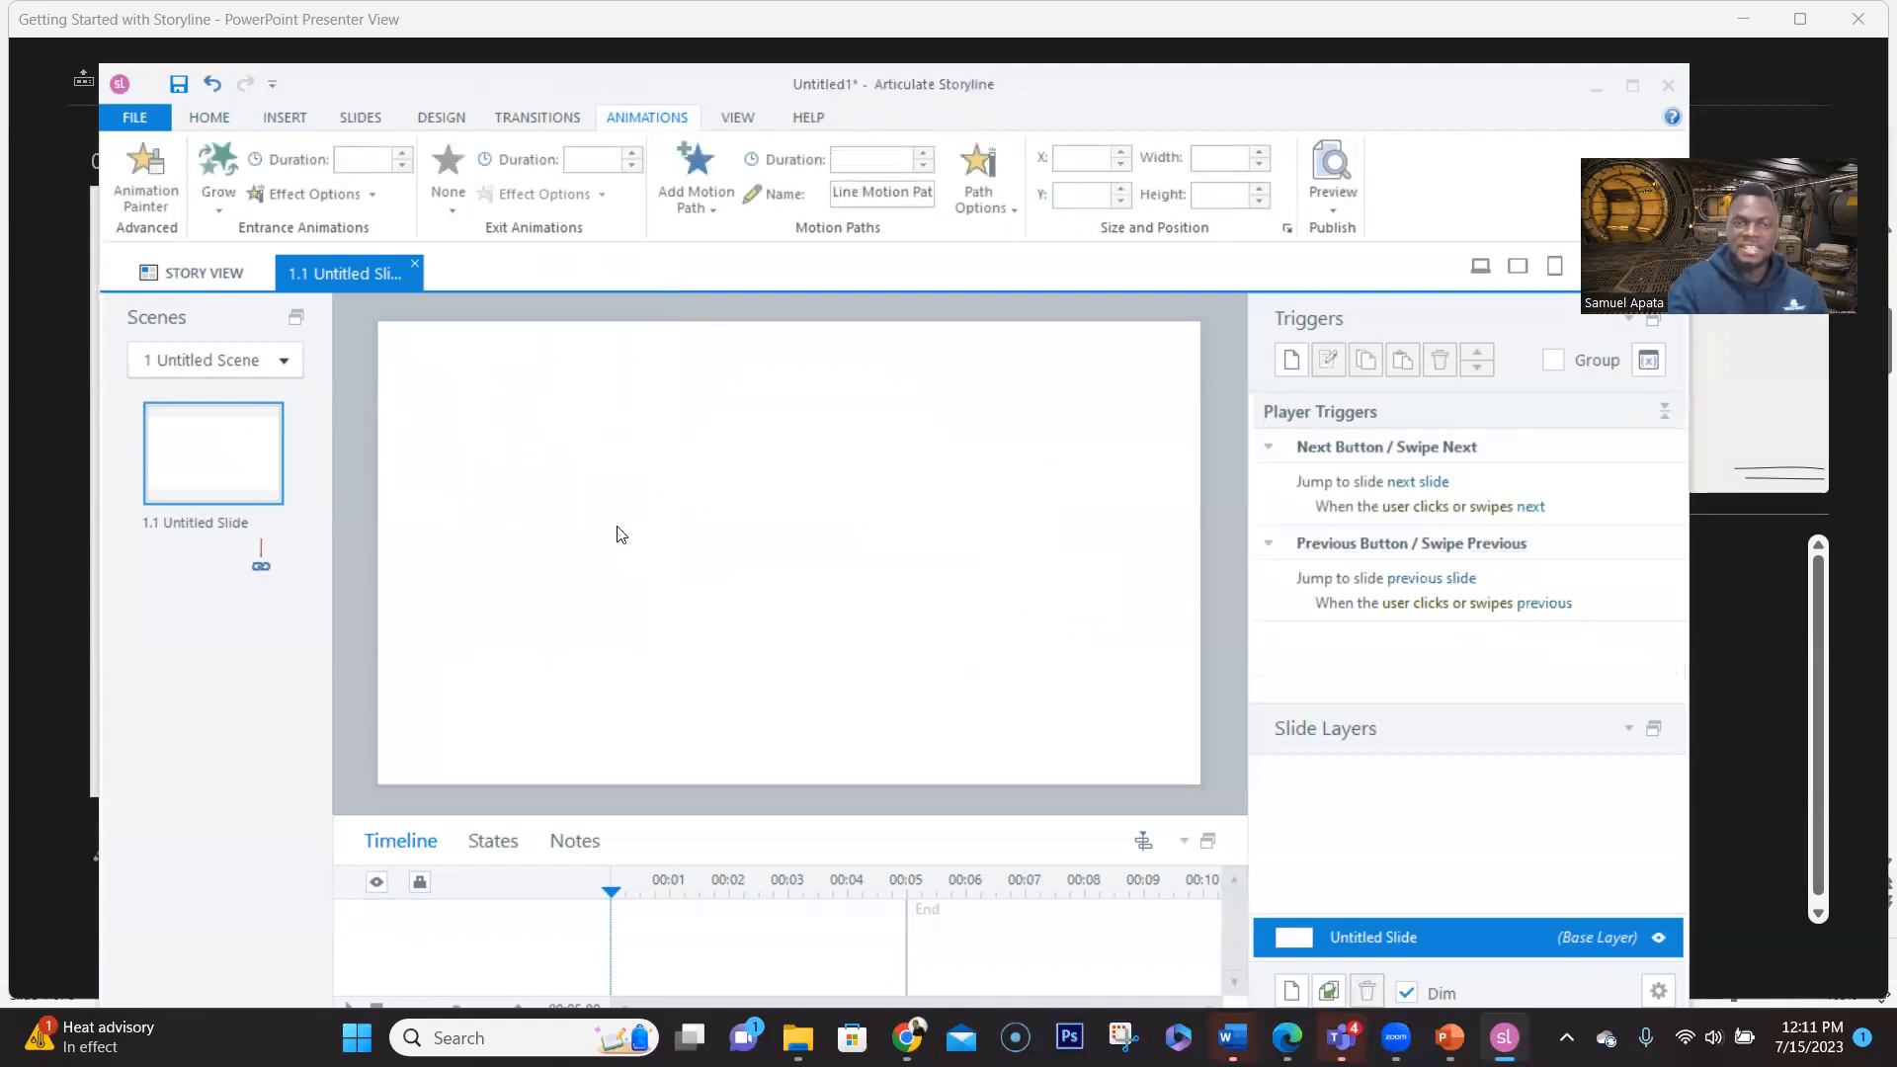
{"action": "key", "text": "ctrl+z"}
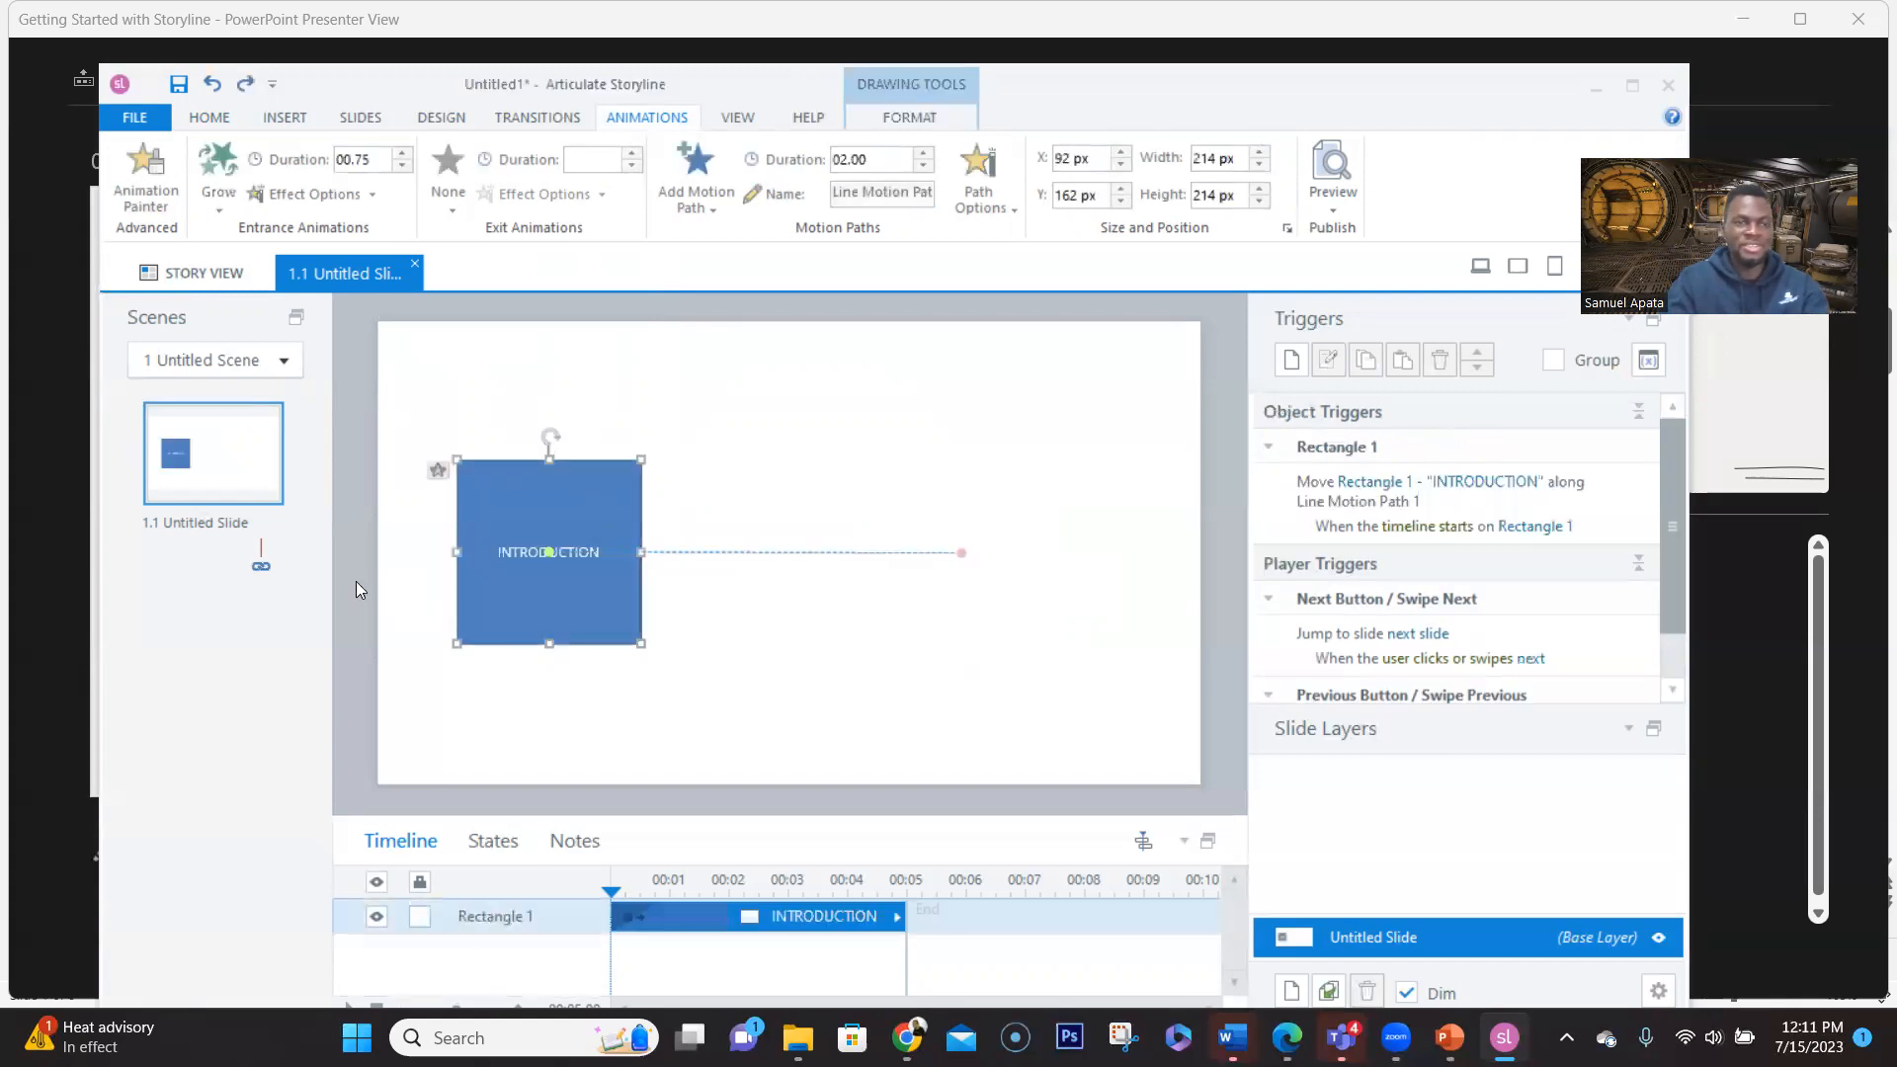
Insert a new slide with the Blank basic layout after the first slide
{"action": "right_click", "coordinate": [245, 487]}
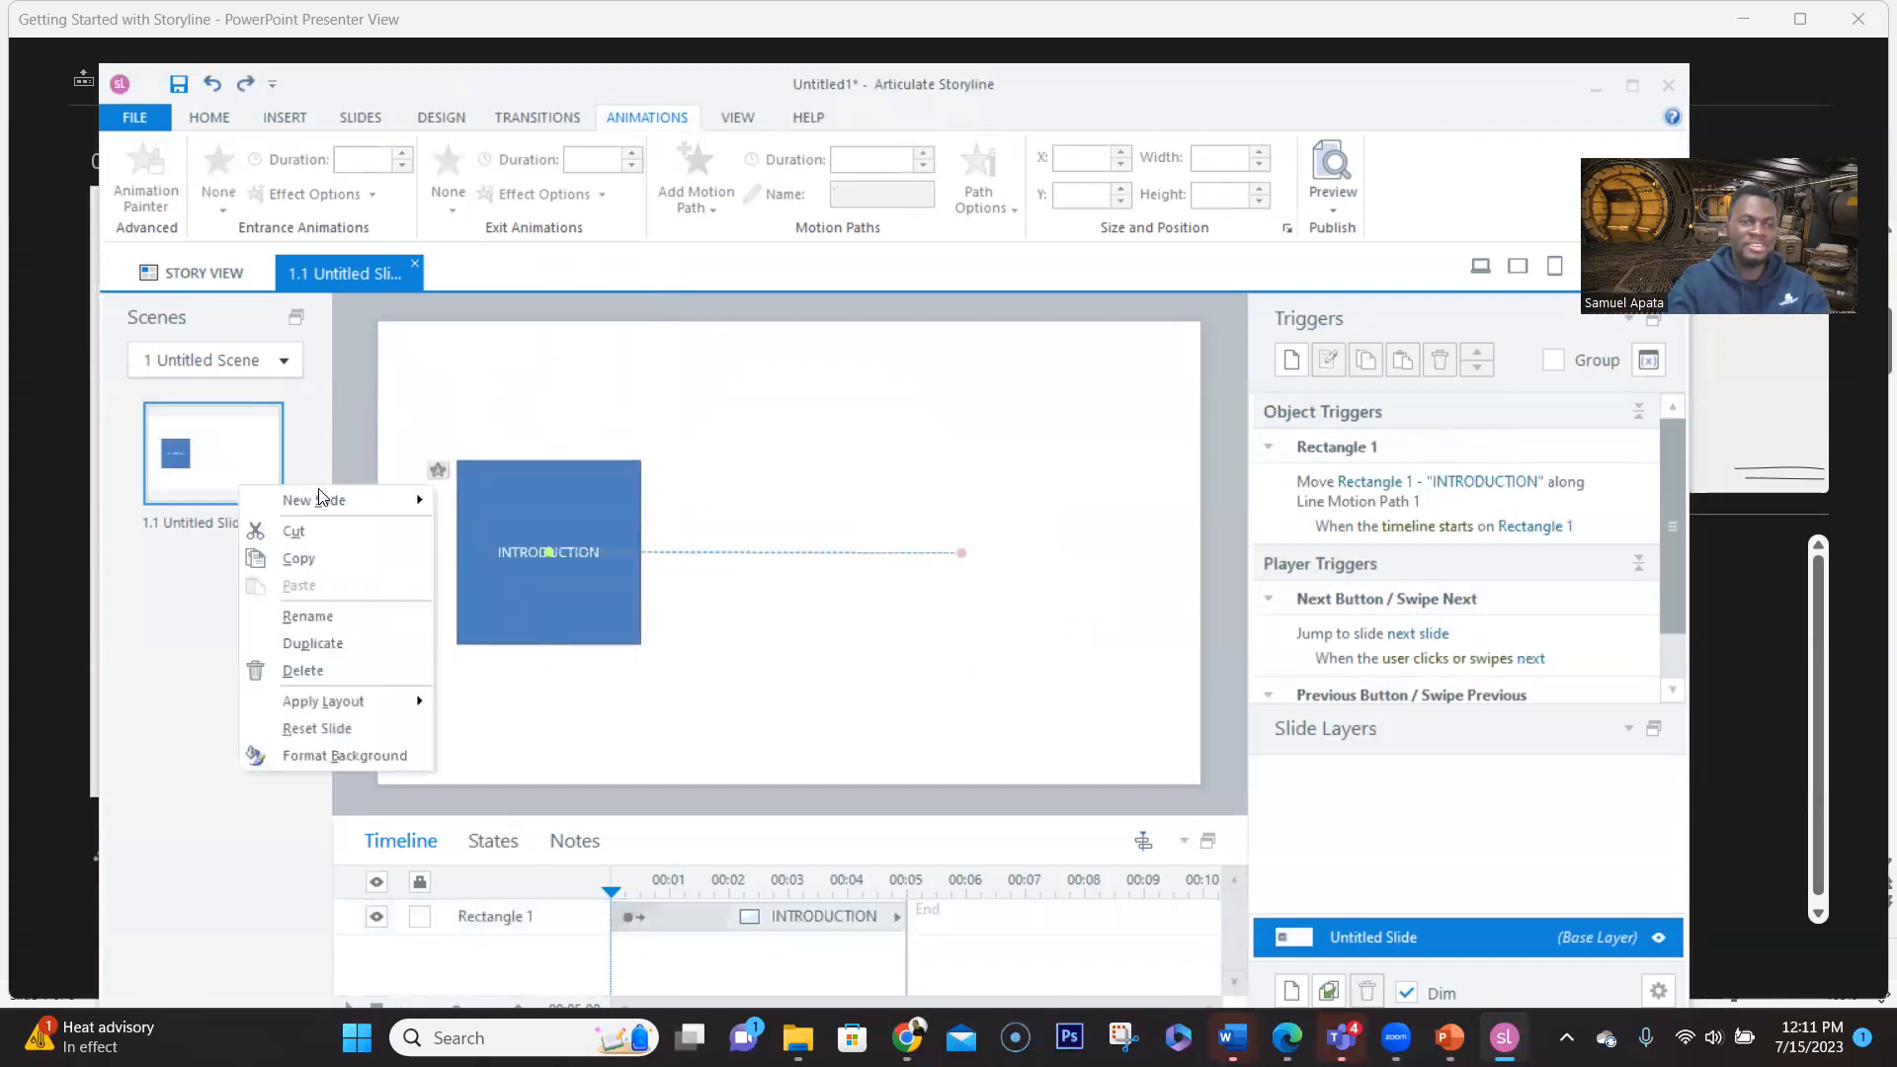
{"action": "mouse_move", "coordinate": [387, 501]}
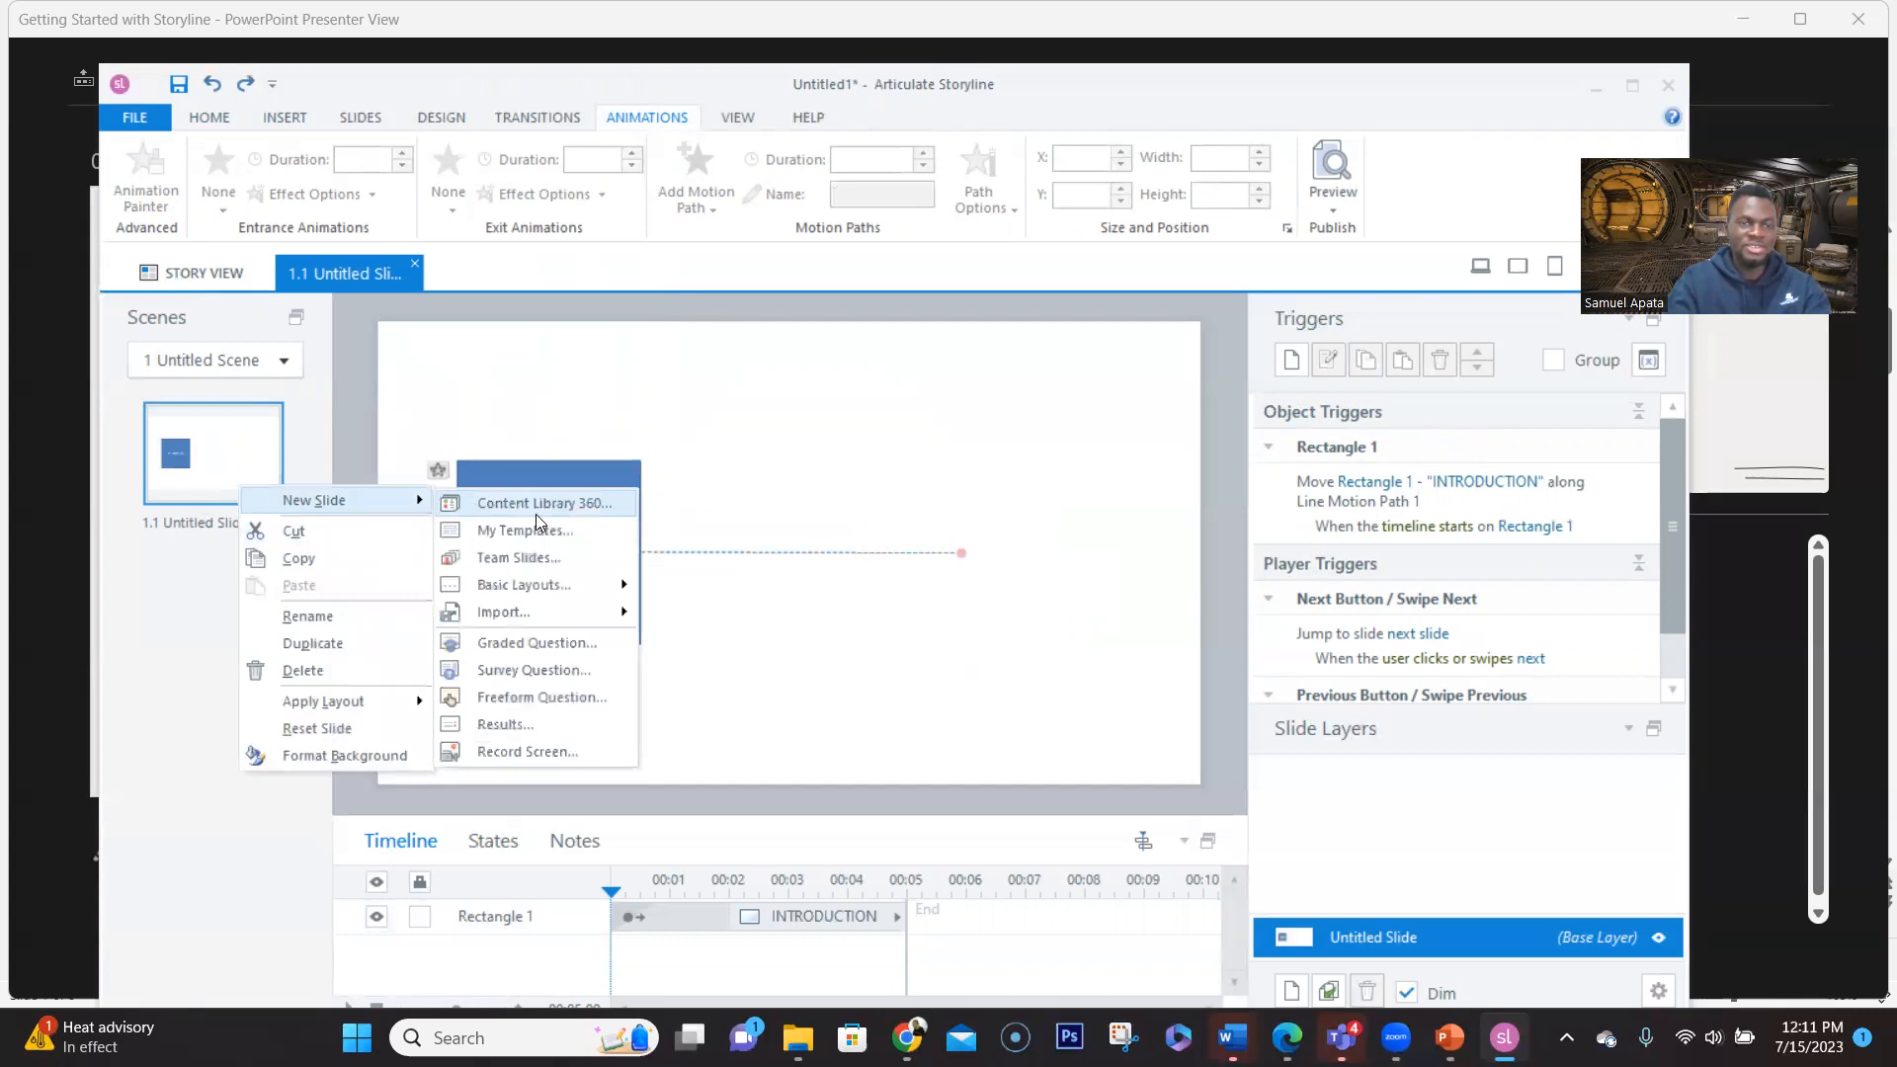
{"action": "mouse_move", "coordinate": [549, 584]}
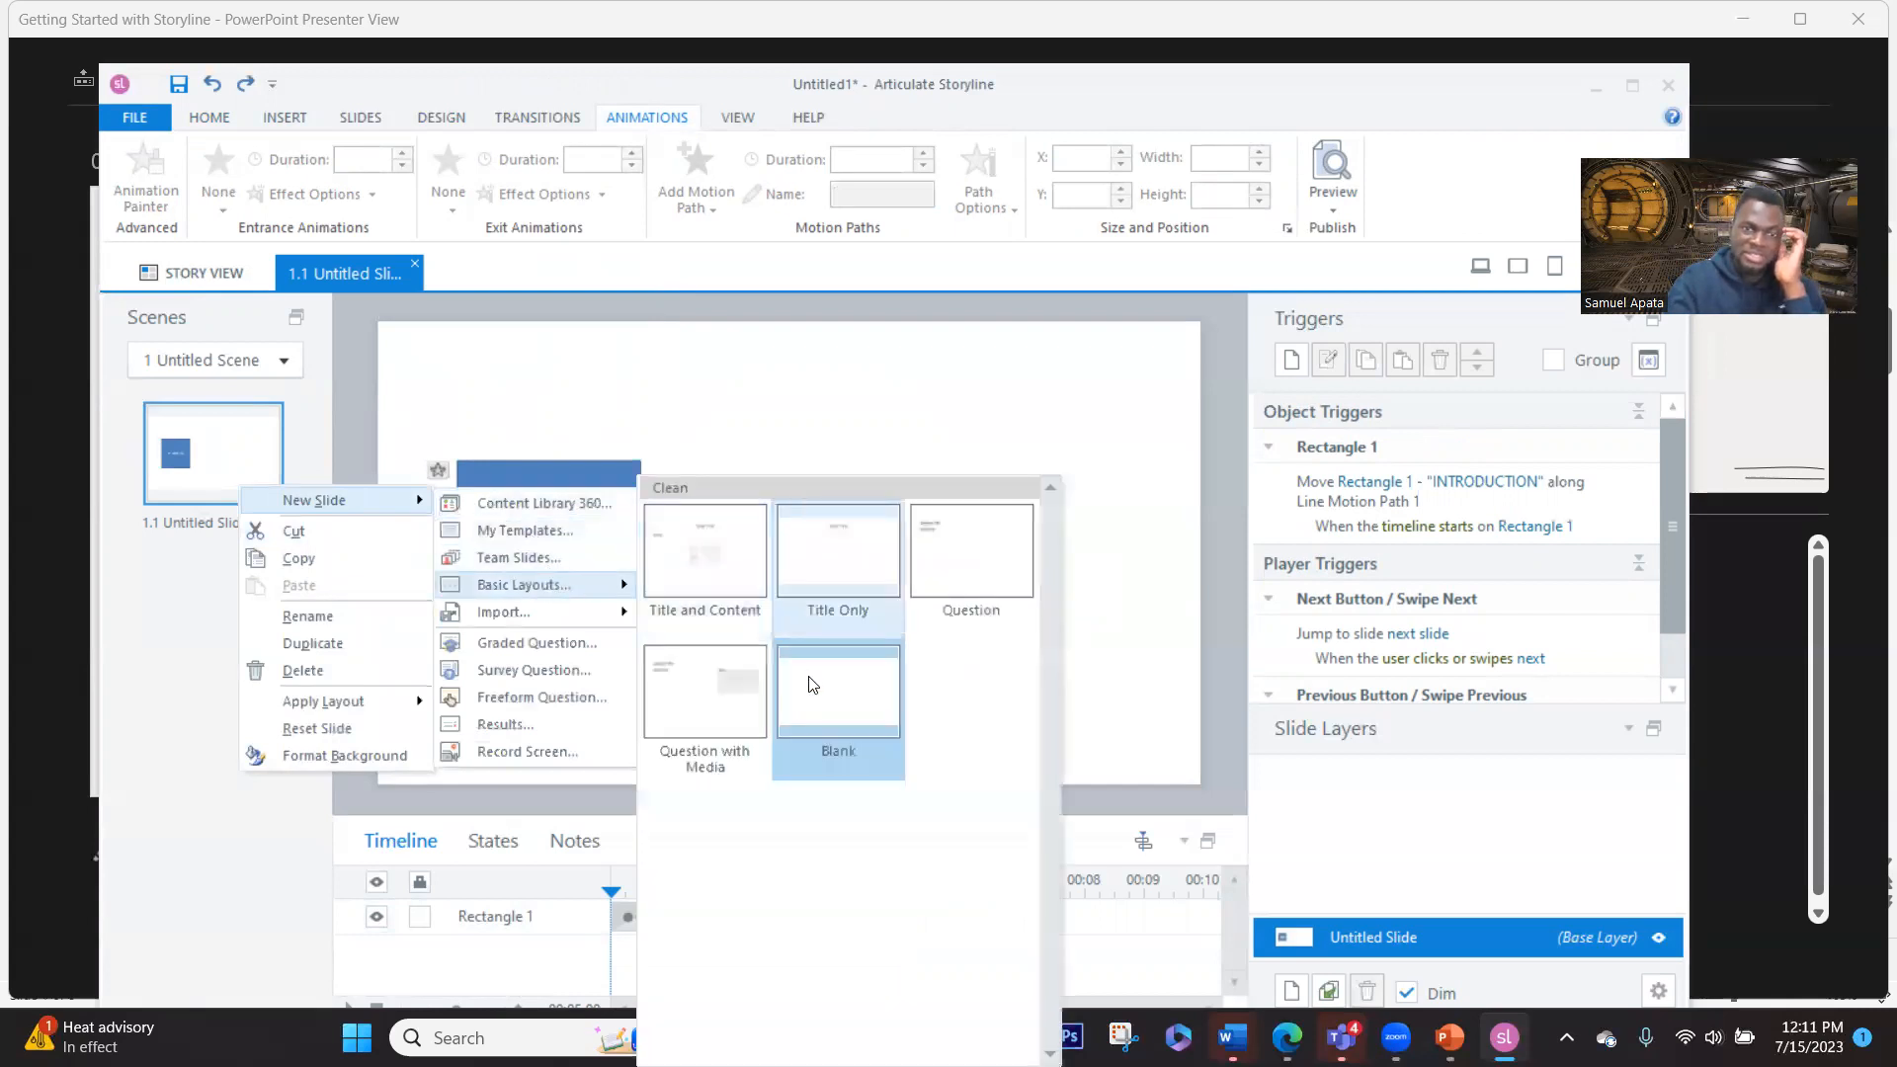
{"action": "left_click", "coordinate": [848, 713]}
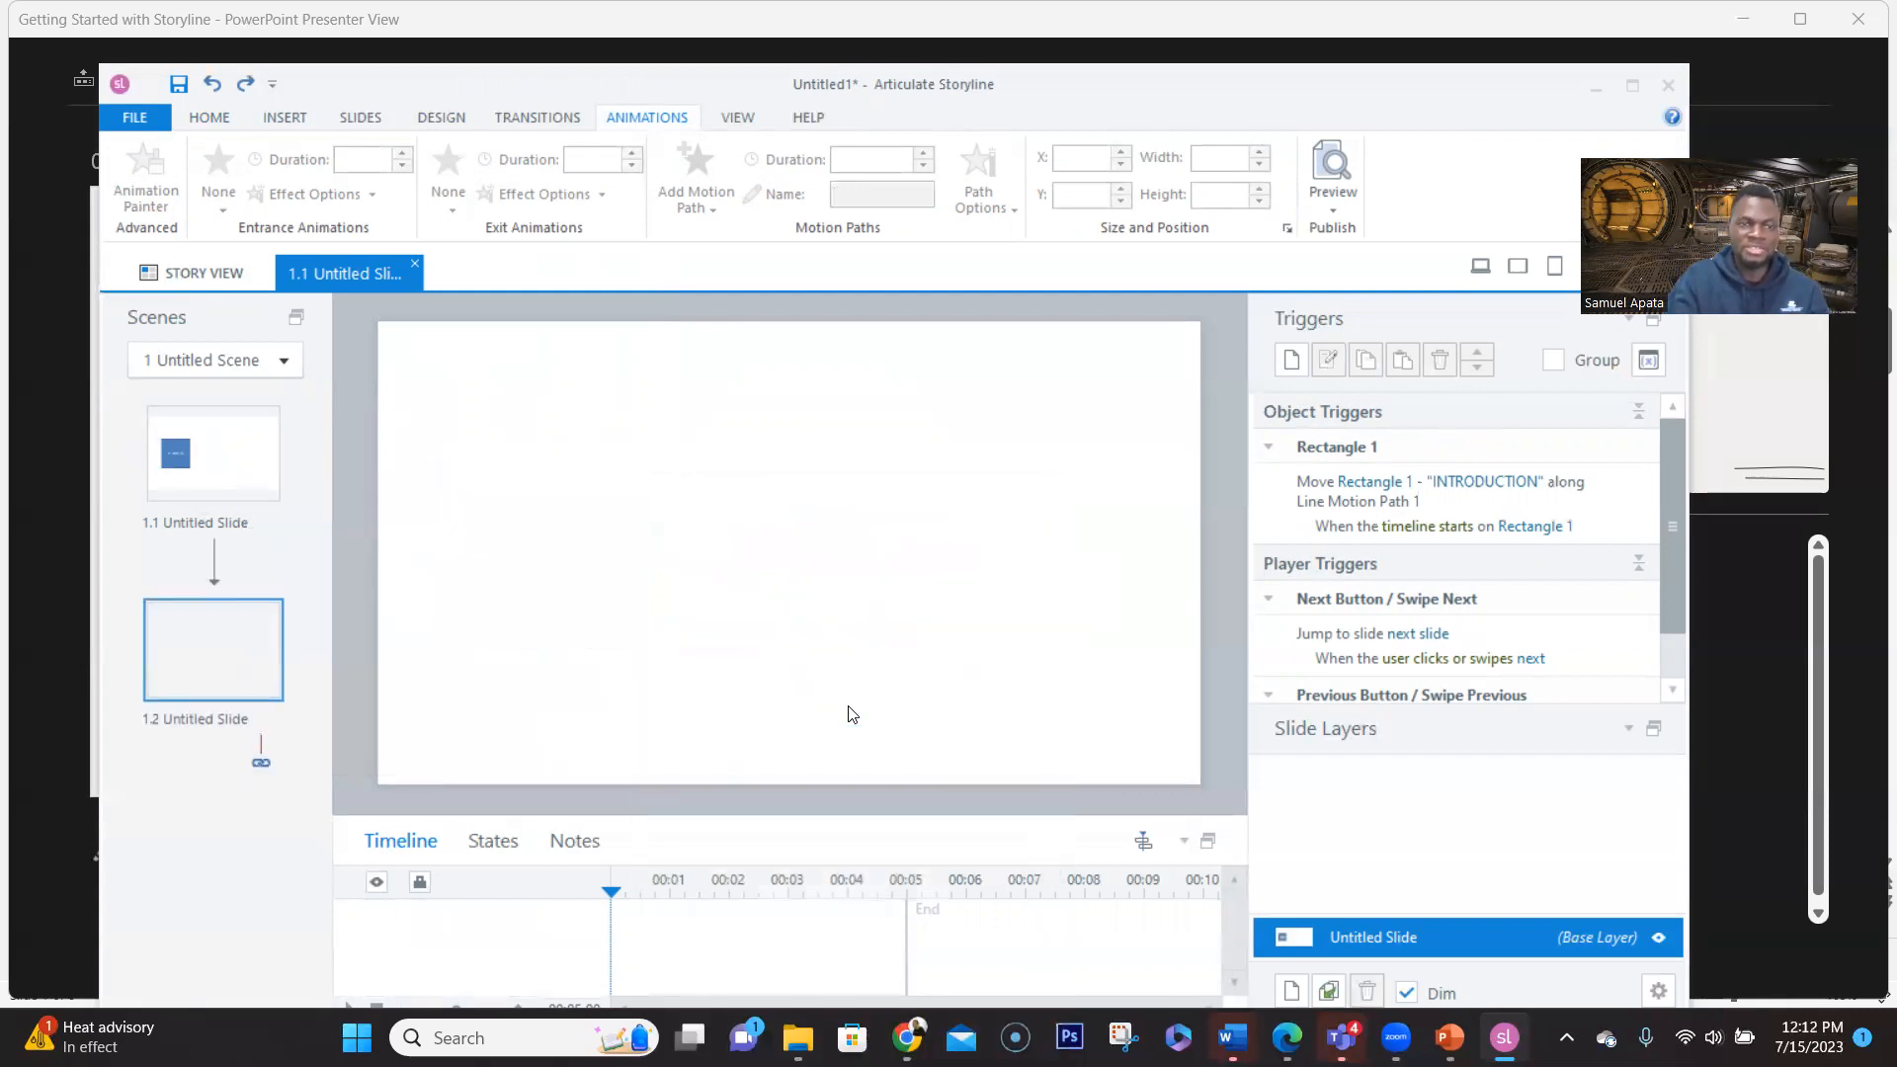
Rename the first slide as Title Slide
{"action": "double_click", "coordinate": [200, 528]}
{"action": "type", "text": "Cover"}
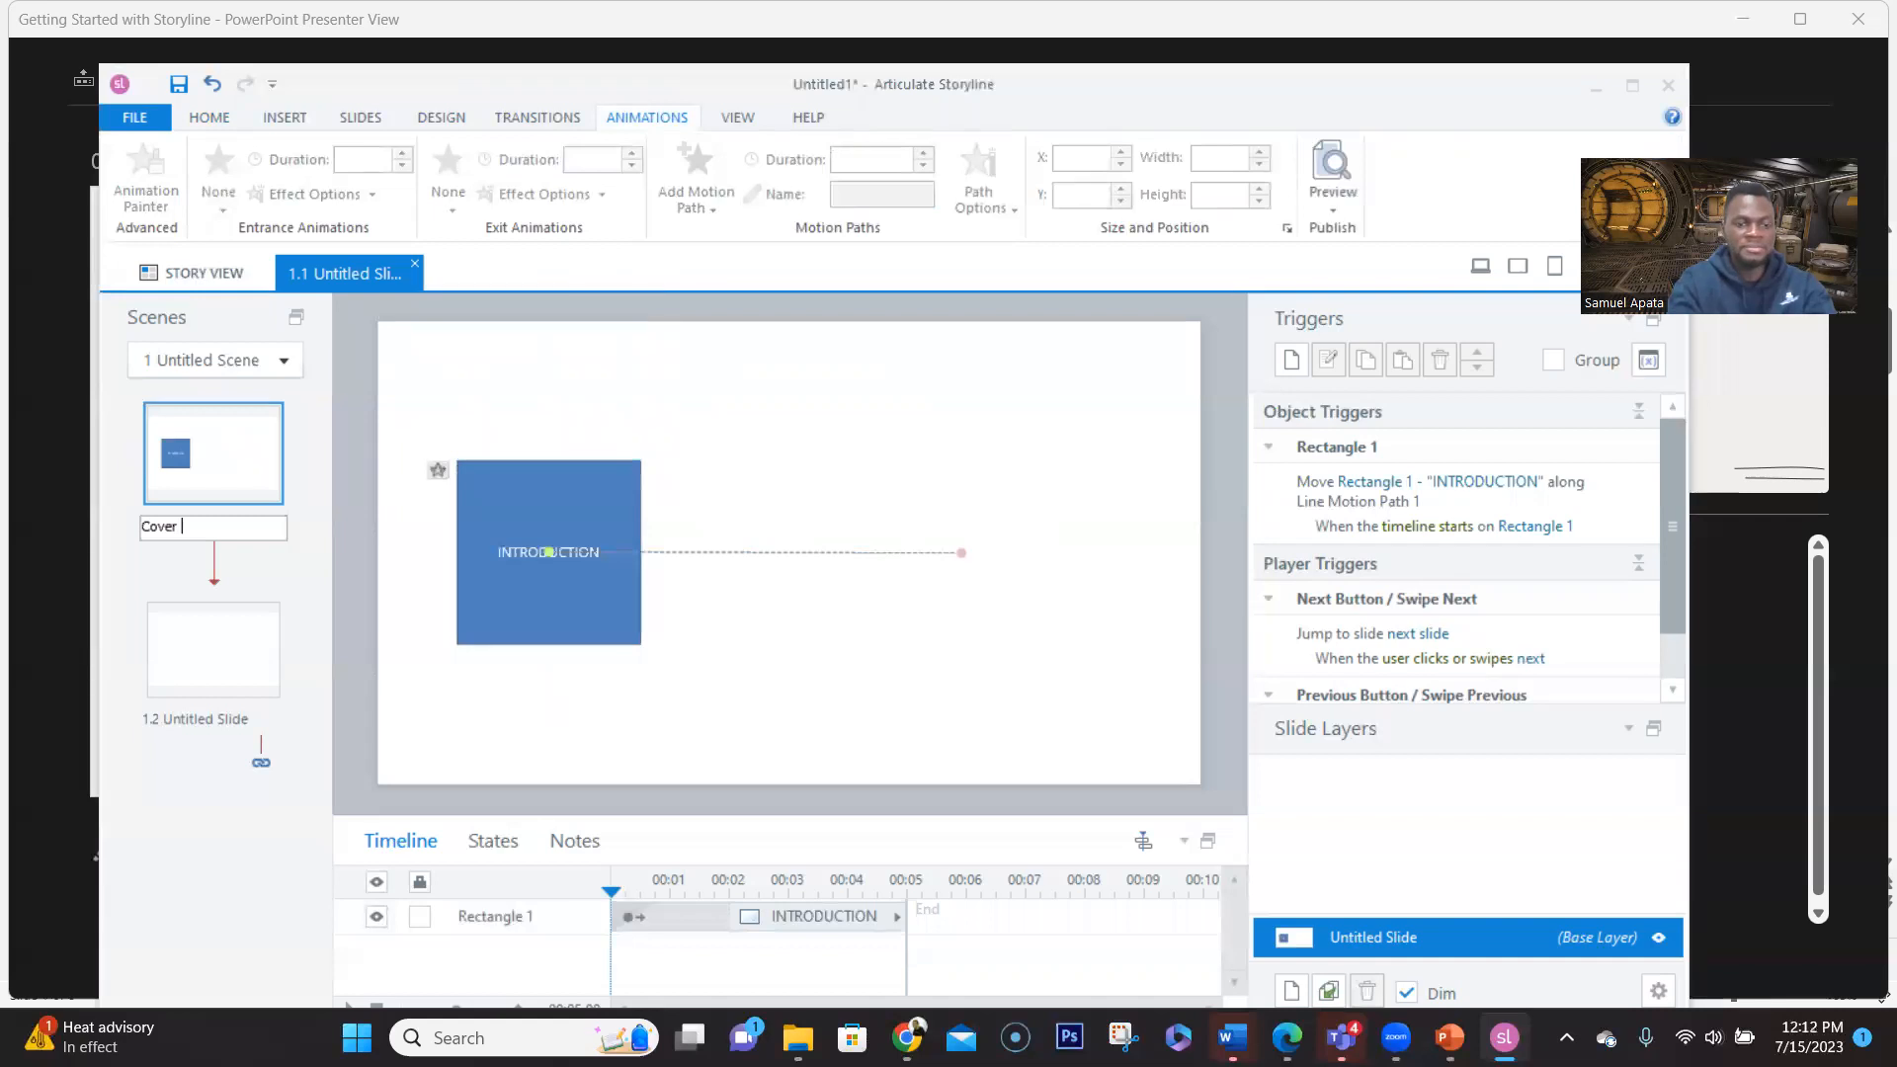
{"action": "type", "text": " Sl"}
{"action": "key", "text": "ctrl+a"}
{"action": "type", "text": "Title Slide"}
Rename the second slide as Learning Objectives and return to the first slide
{"action": "left_click", "coordinate": [279, 687]}
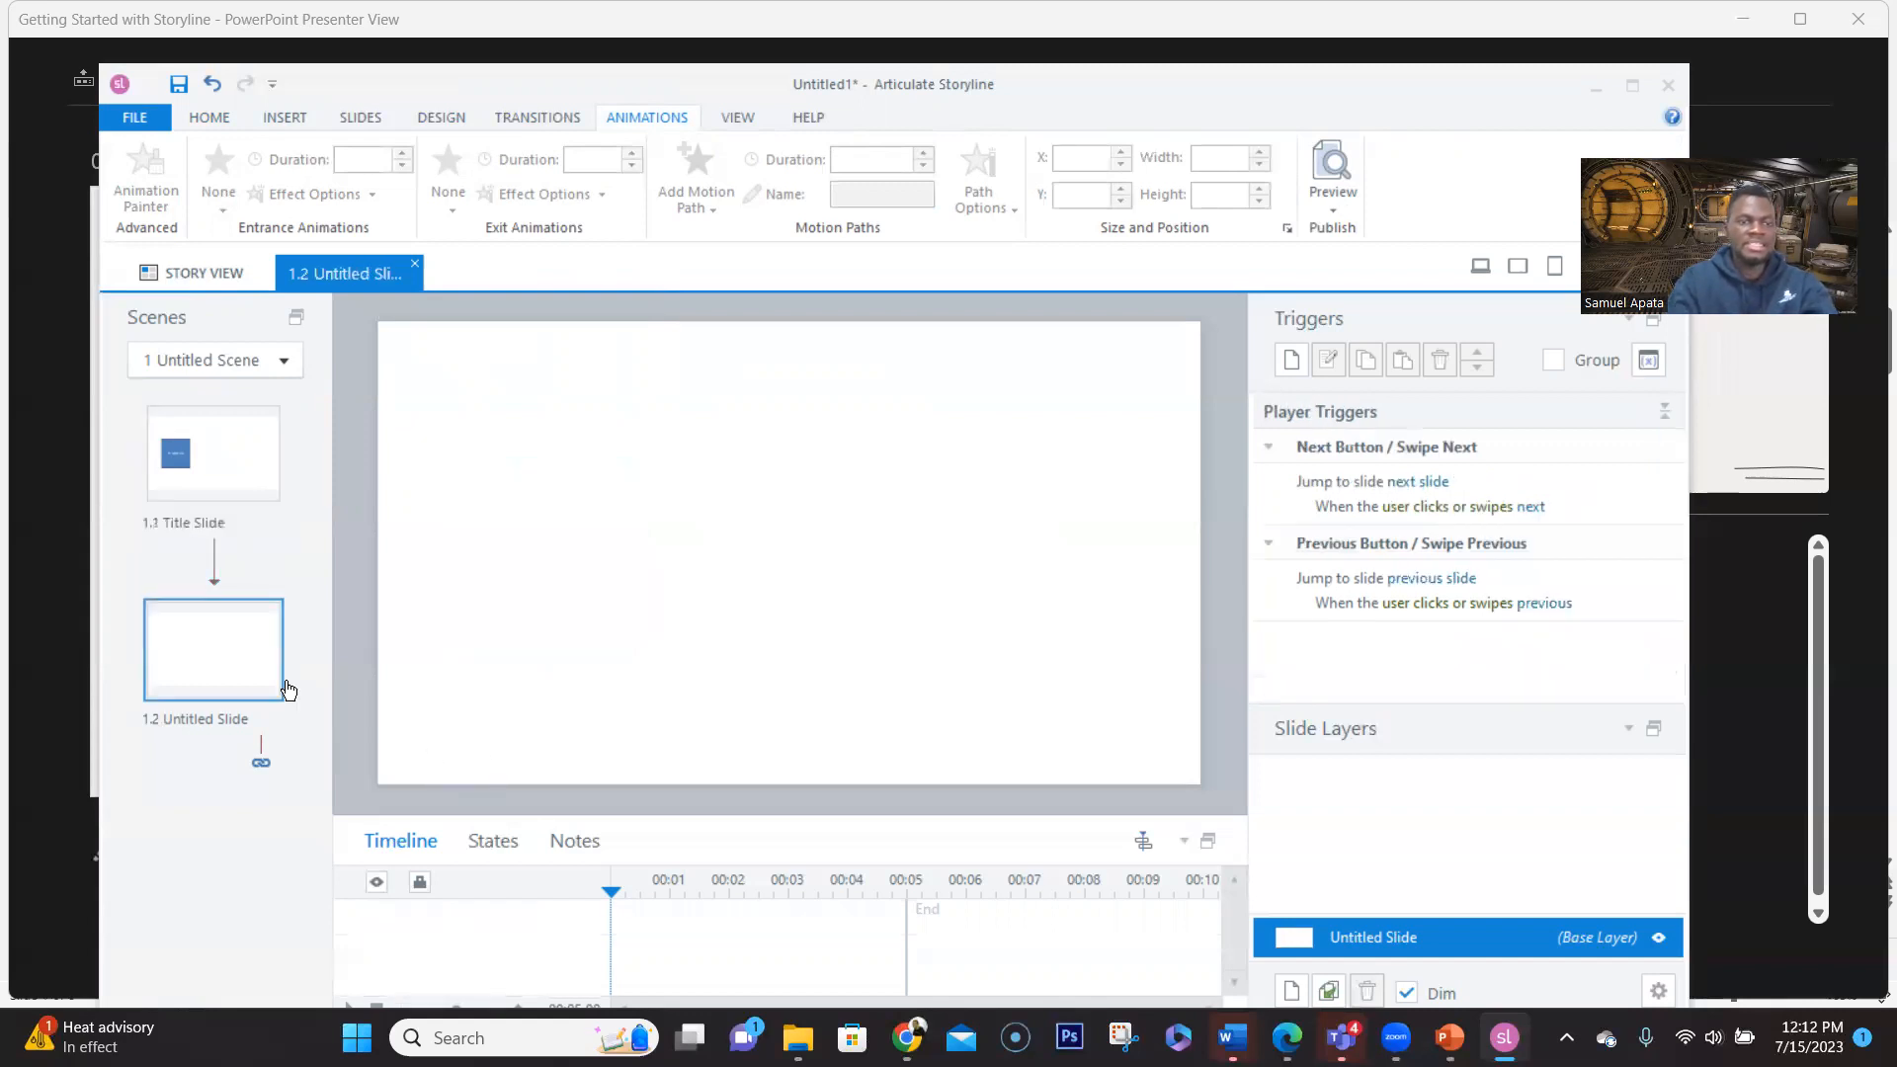
{"action": "left_click", "coordinate": [191, 721]}
{"action": "type", "text": "Learning Objectives"}
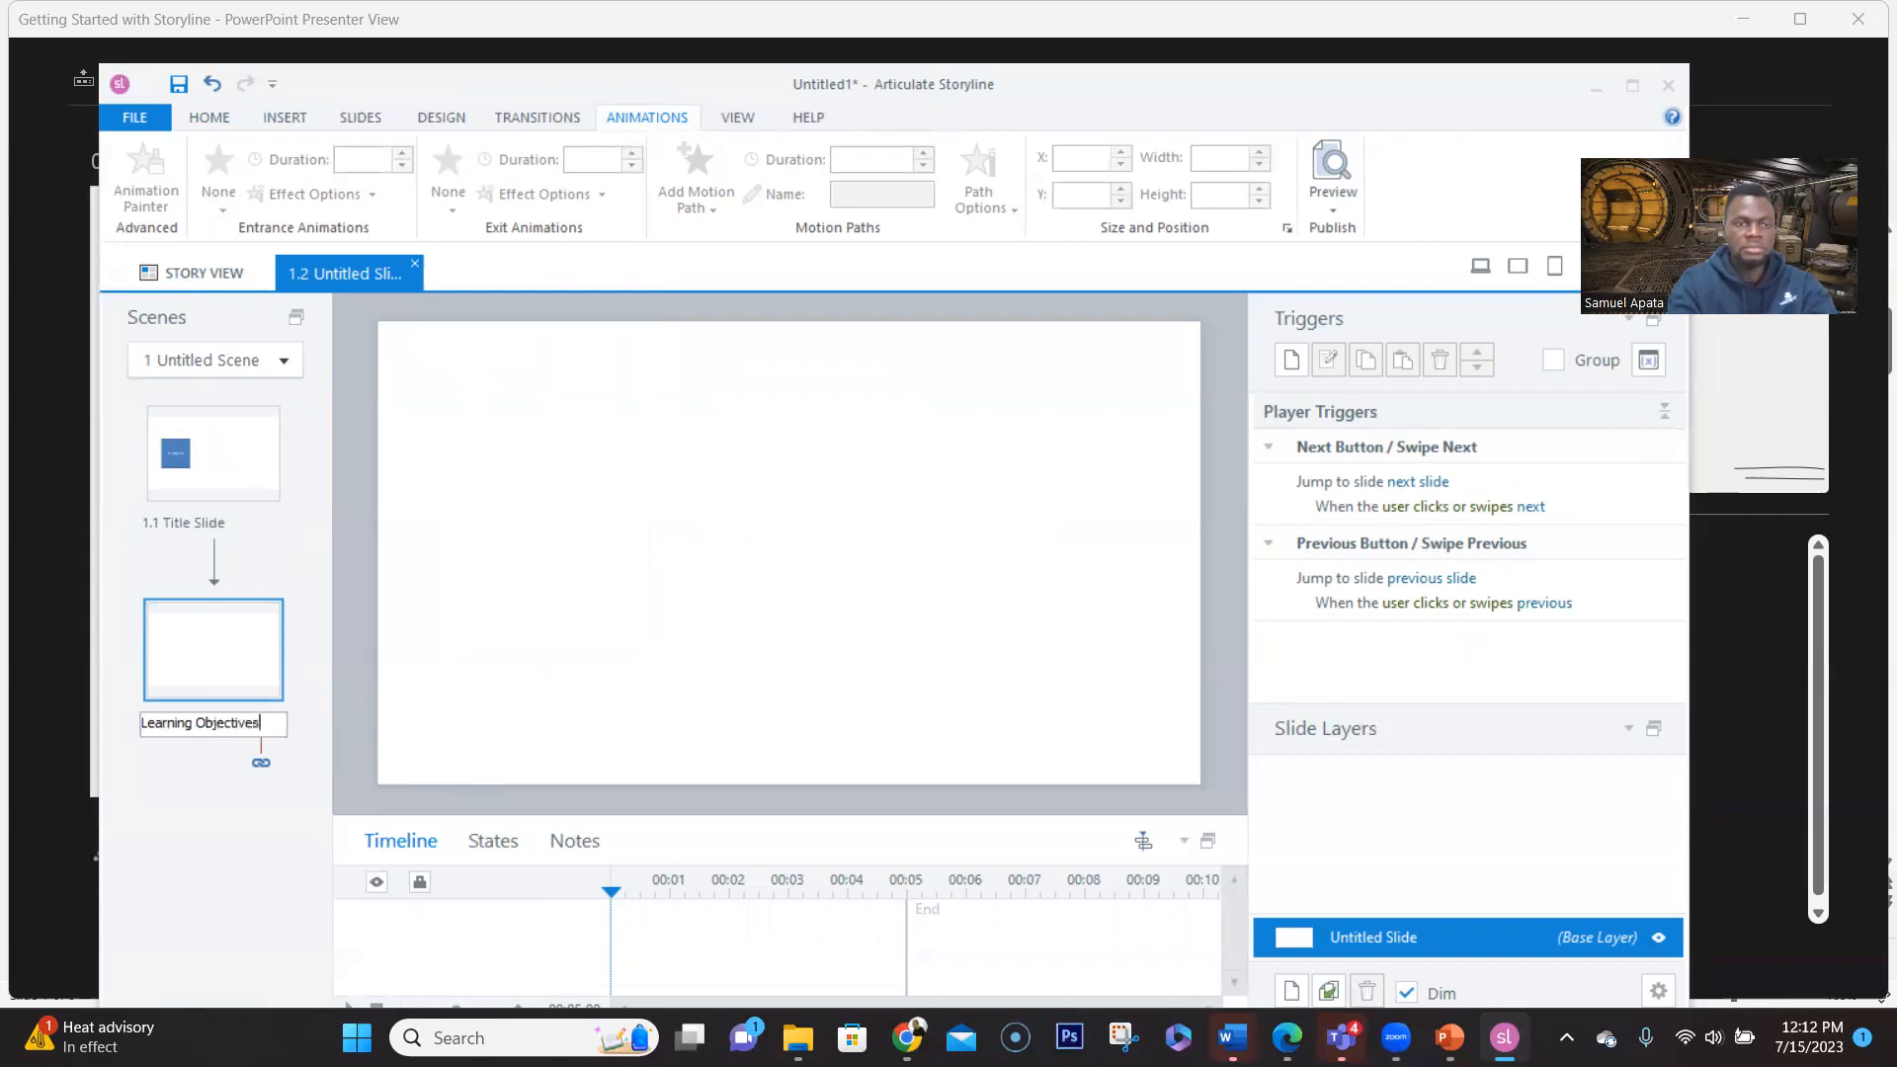
{"action": "key", "text": "Return"}
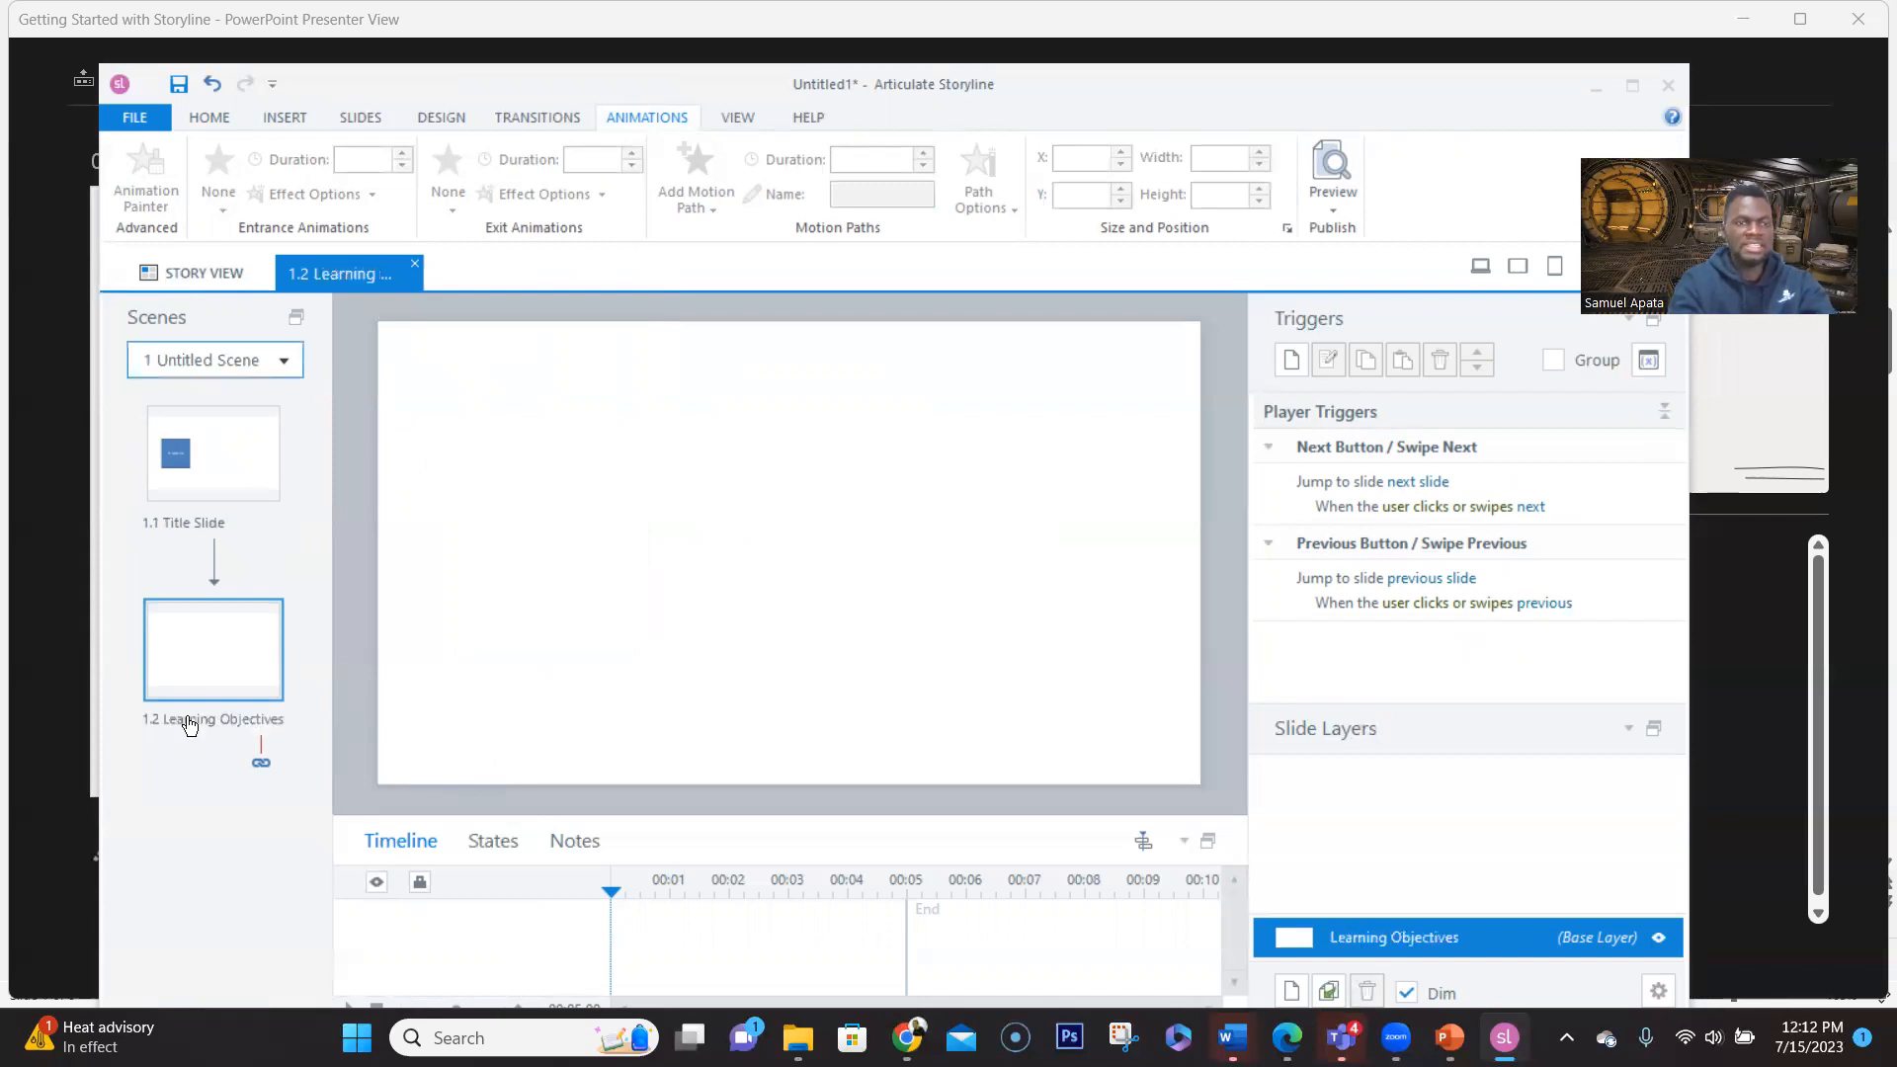
{"action": "left_click", "coordinate": [192, 484]}
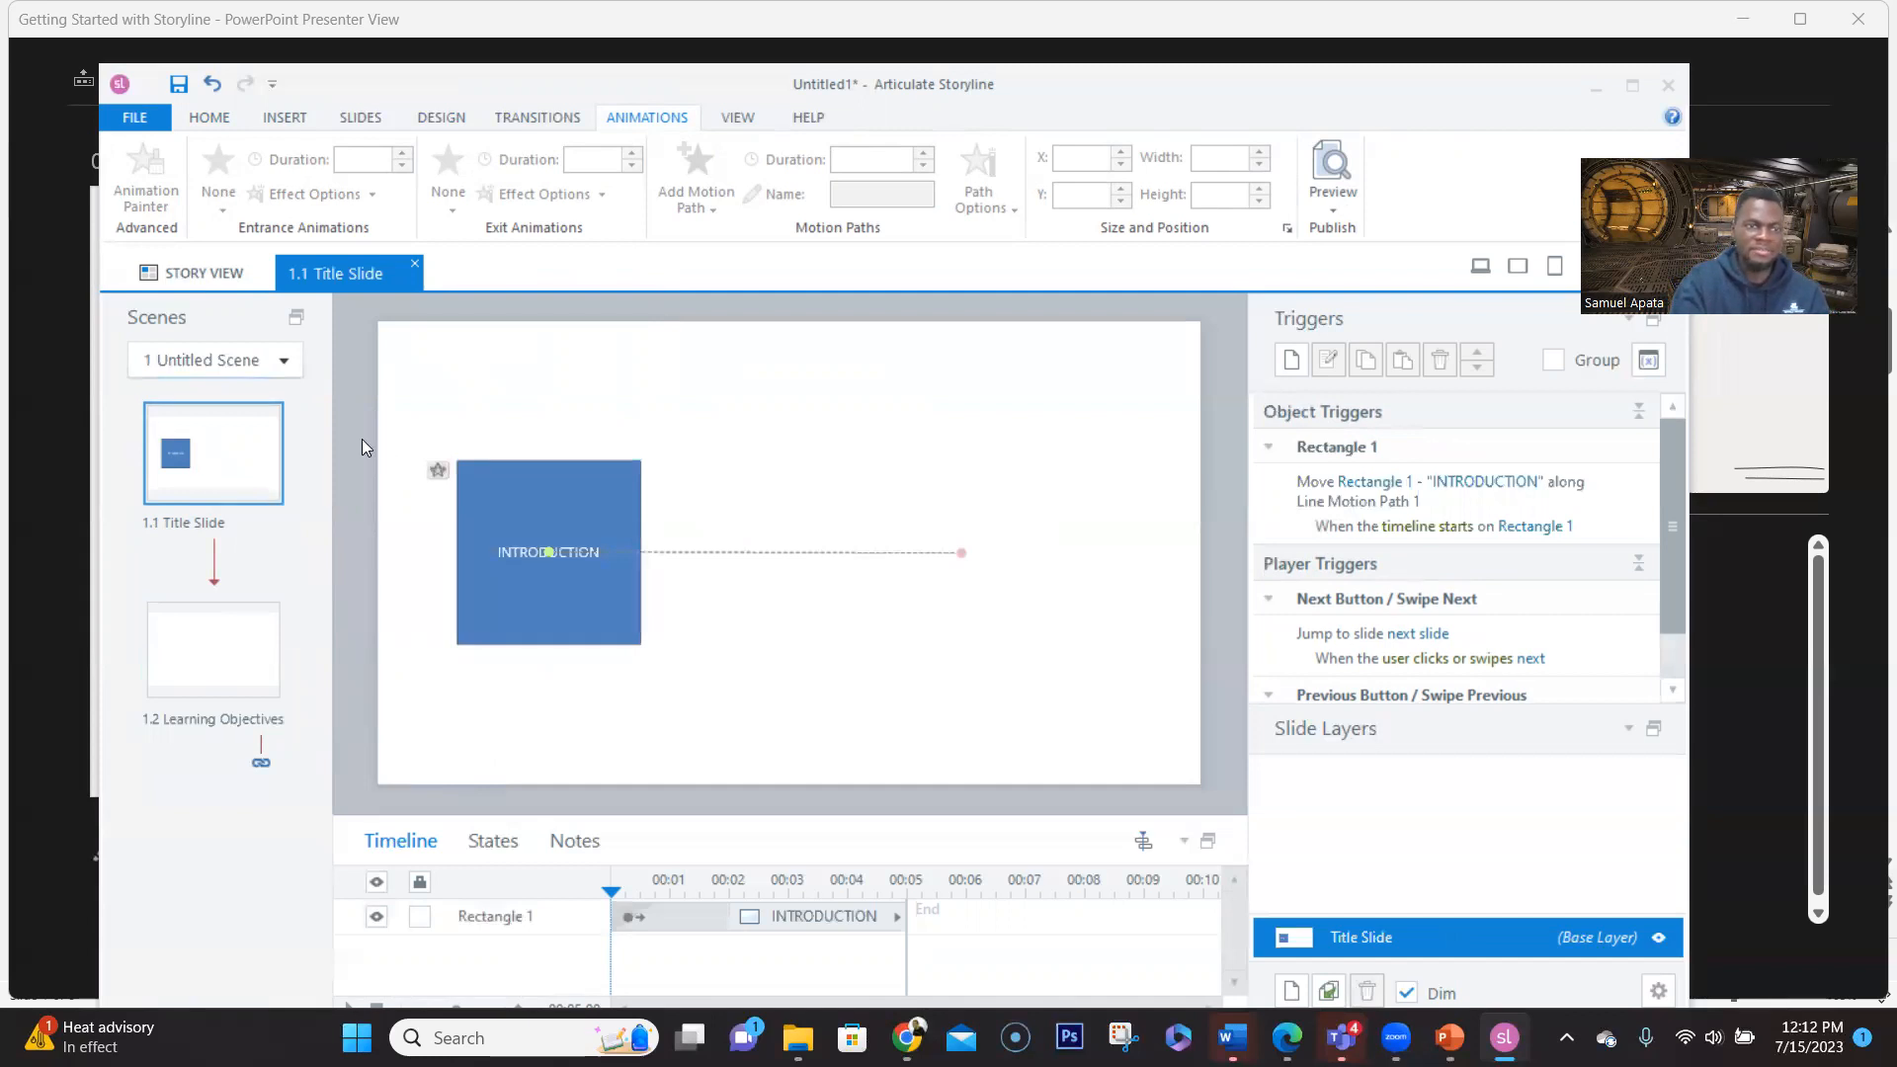
Replace the INTRODUCTION rectangle and its motion path on the Title Slide with a wide text box reading Course Title
{"action": "mouse_move", "coordinate": [415, 426]}
{"action": "left_mouse_down"}
{"action": "mouse_move", "coordinate": [516, 449]}
{"action": "mouse_move", "coordinate": [868, 635]}
{"action": "mouse_move", "coordinate": [990, 661]}
{"action": "mouse_move", "coordinate": [1063, 715]}
{"action": "left_mouse_up"}
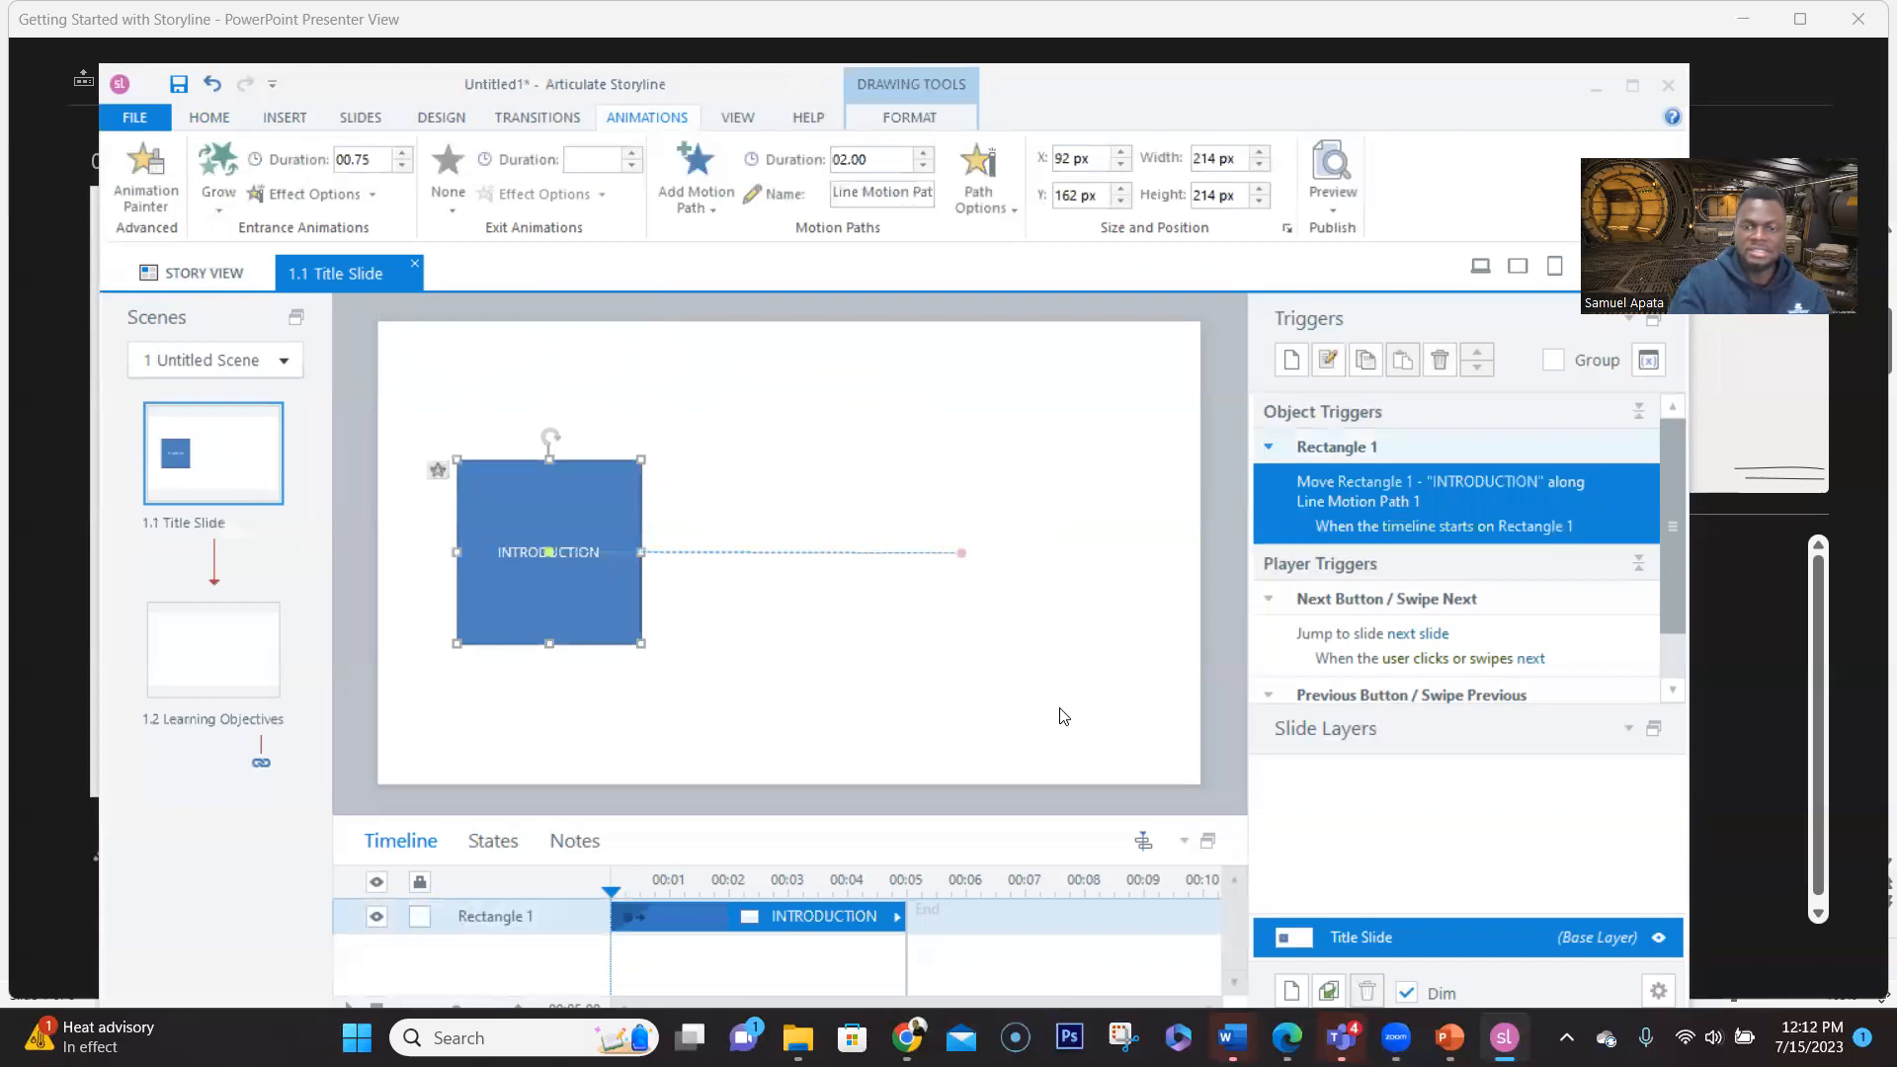
{"action": "key", "text": "Delete"}
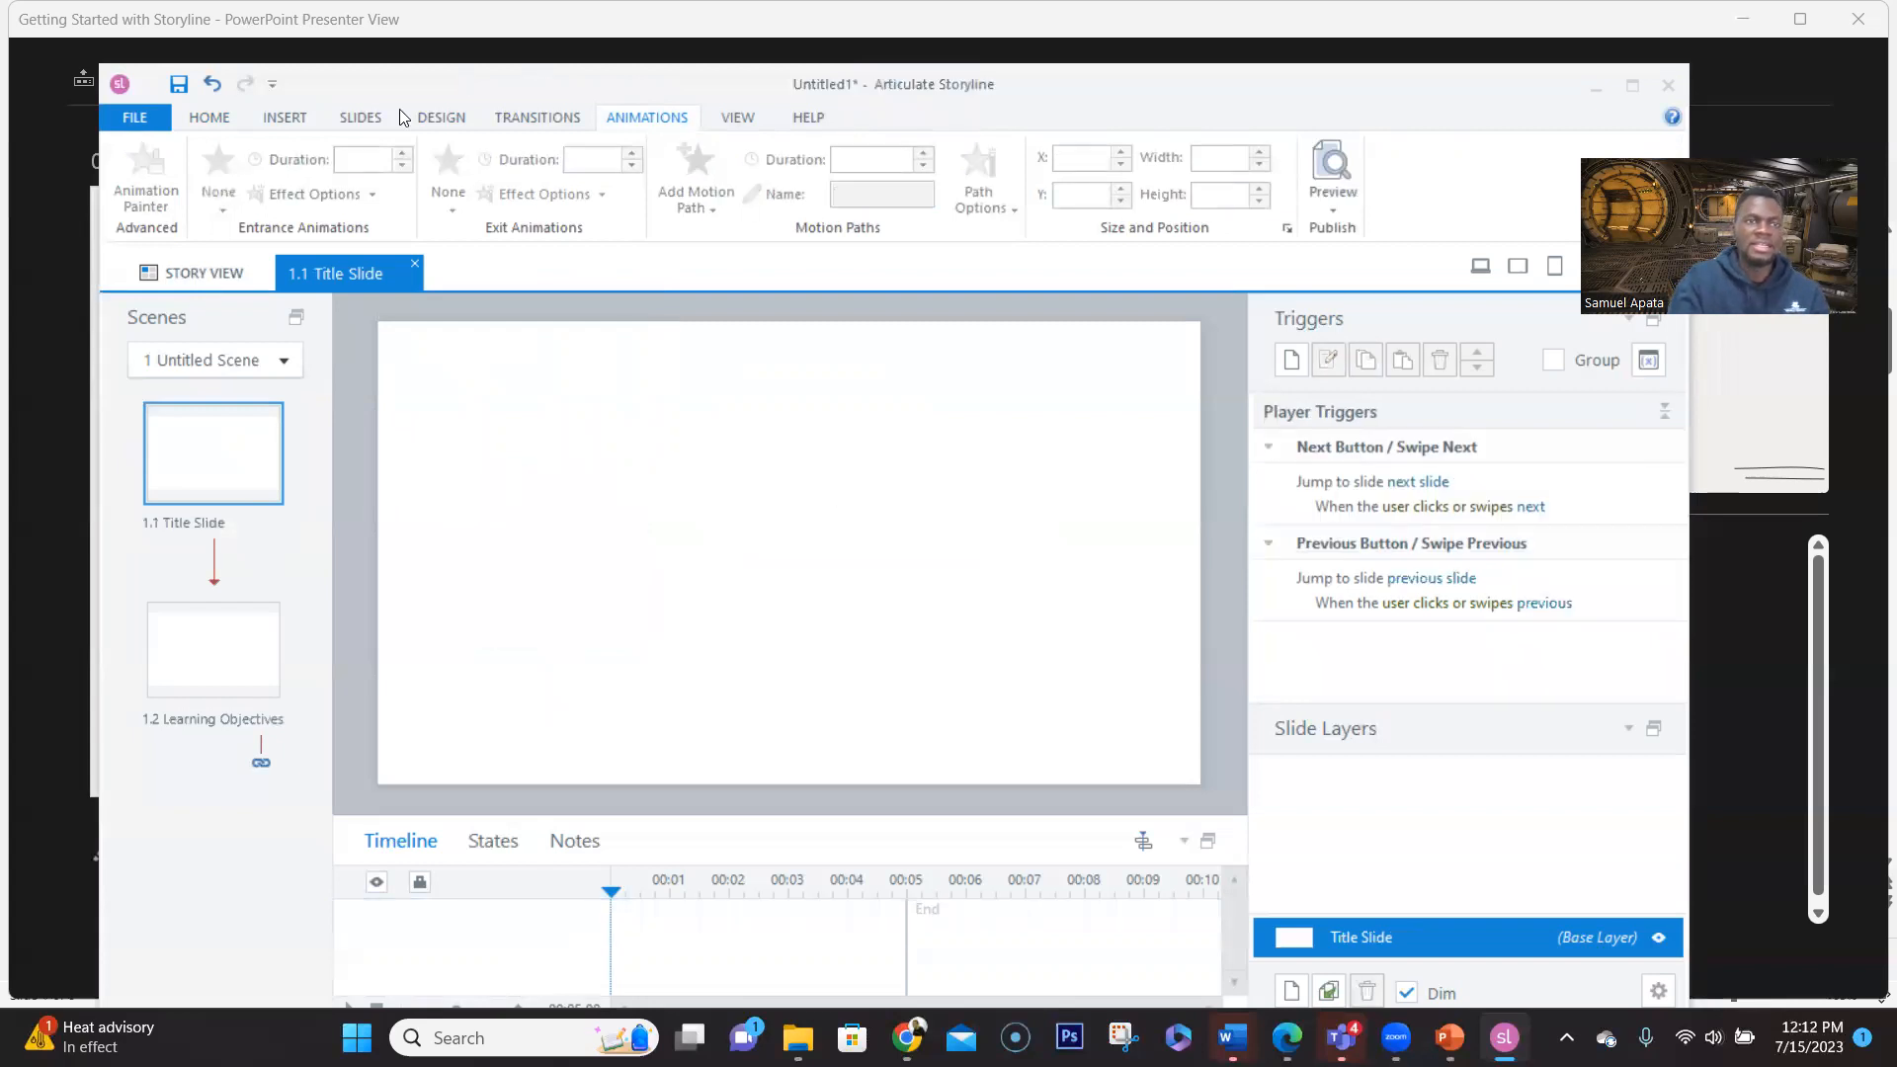
{"action": "left_click", "coordinate": [287, 117]}
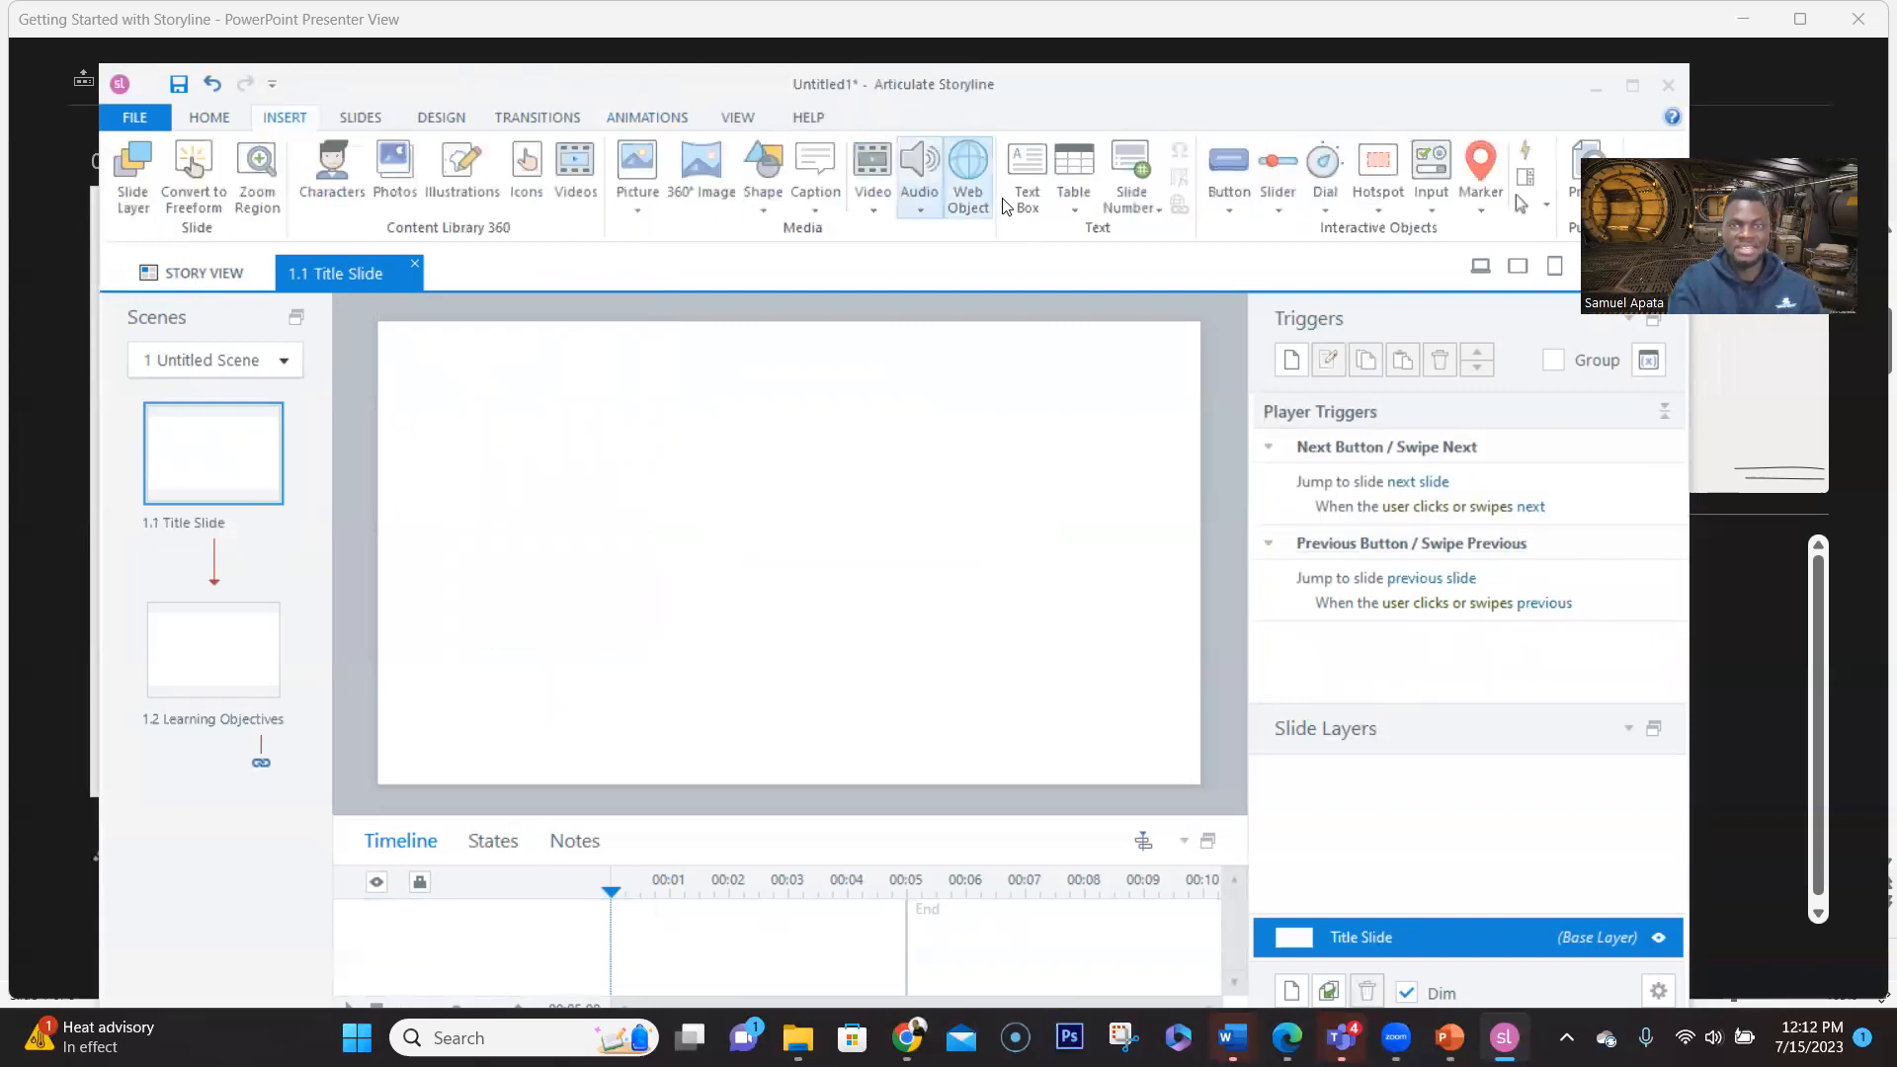
{"action": "left_click", "coordinate": [1025, 160]}
{"action": "mouse_move", "coordinate": [496, 417]}
{"action": "left_mouse_down"}
{"action": "mouse_move", "coordinate": [673, 521]}
{"action": "mouse_move", "coordinate": [1091, 550]}
{"action": "mouse_move", "coordinate": [1050, 521]}
{"action": "left_mouse_up"}
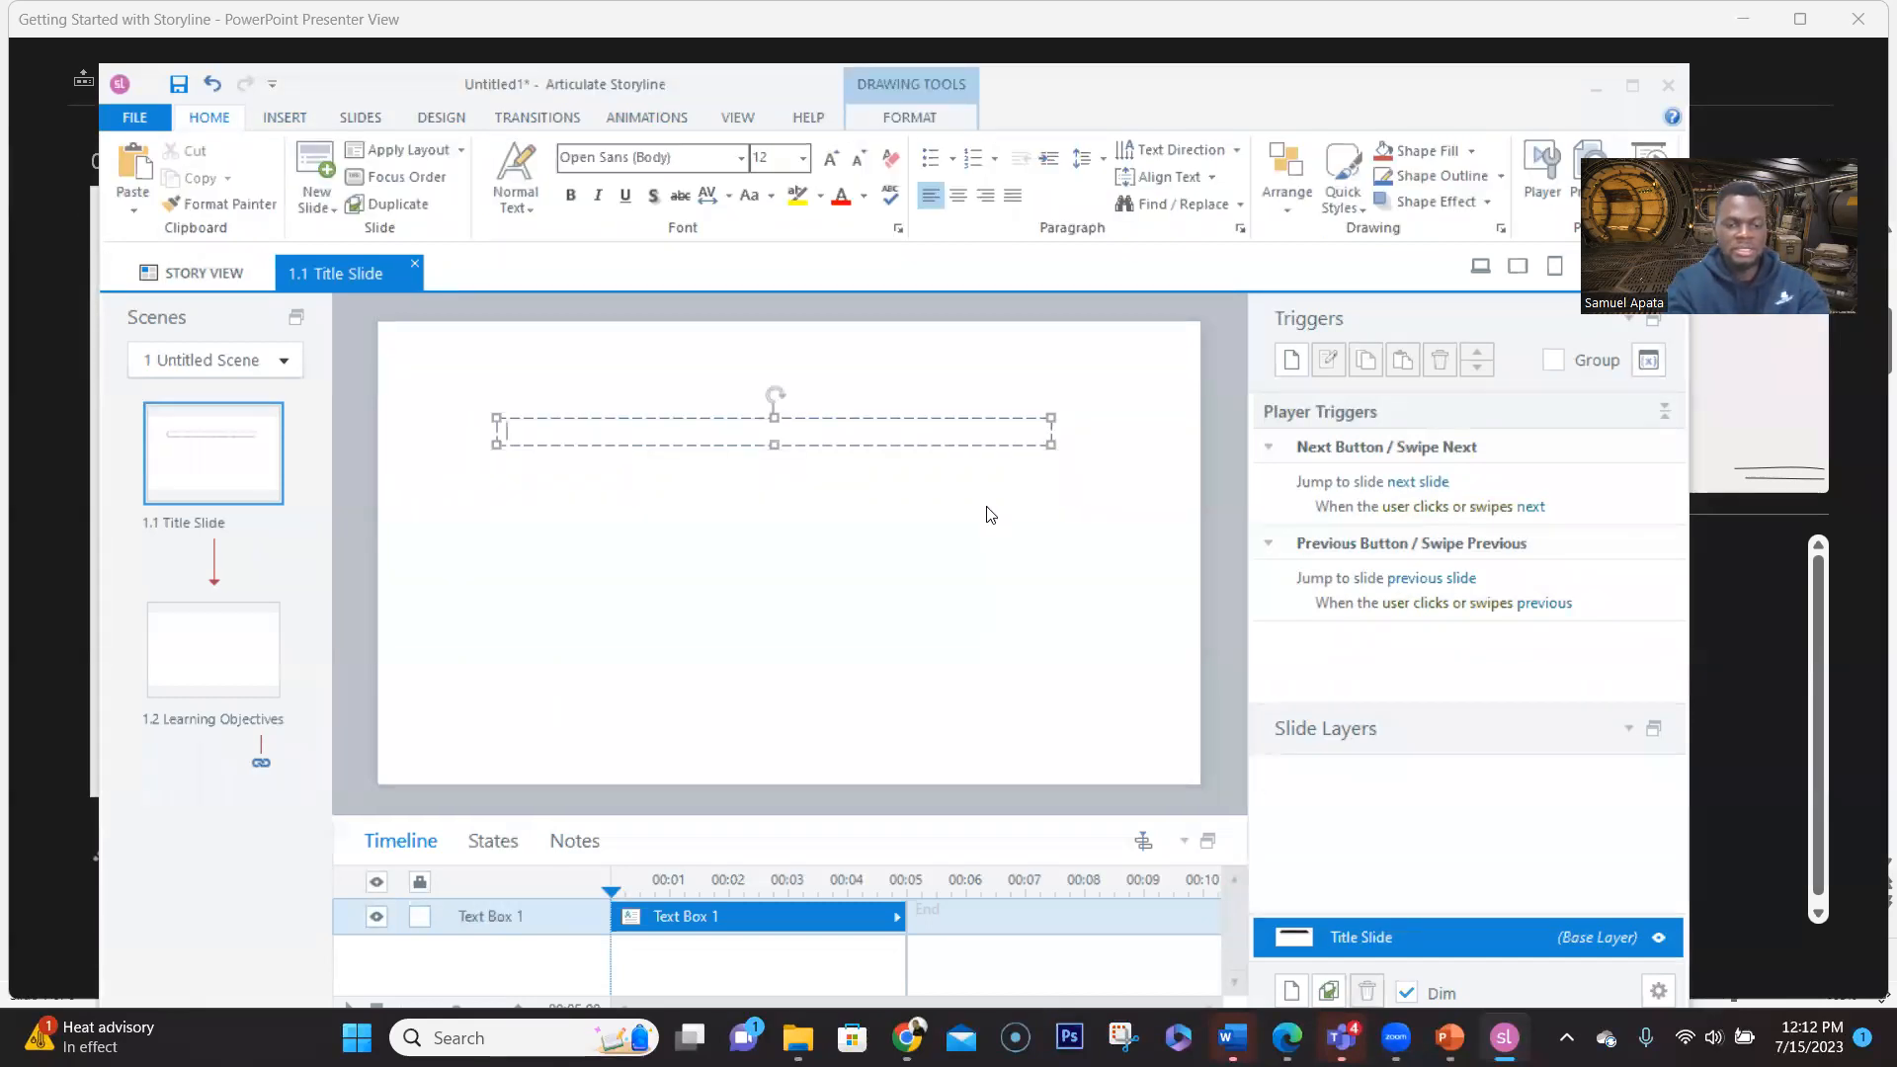
{"action": "type", "text": "coure"}
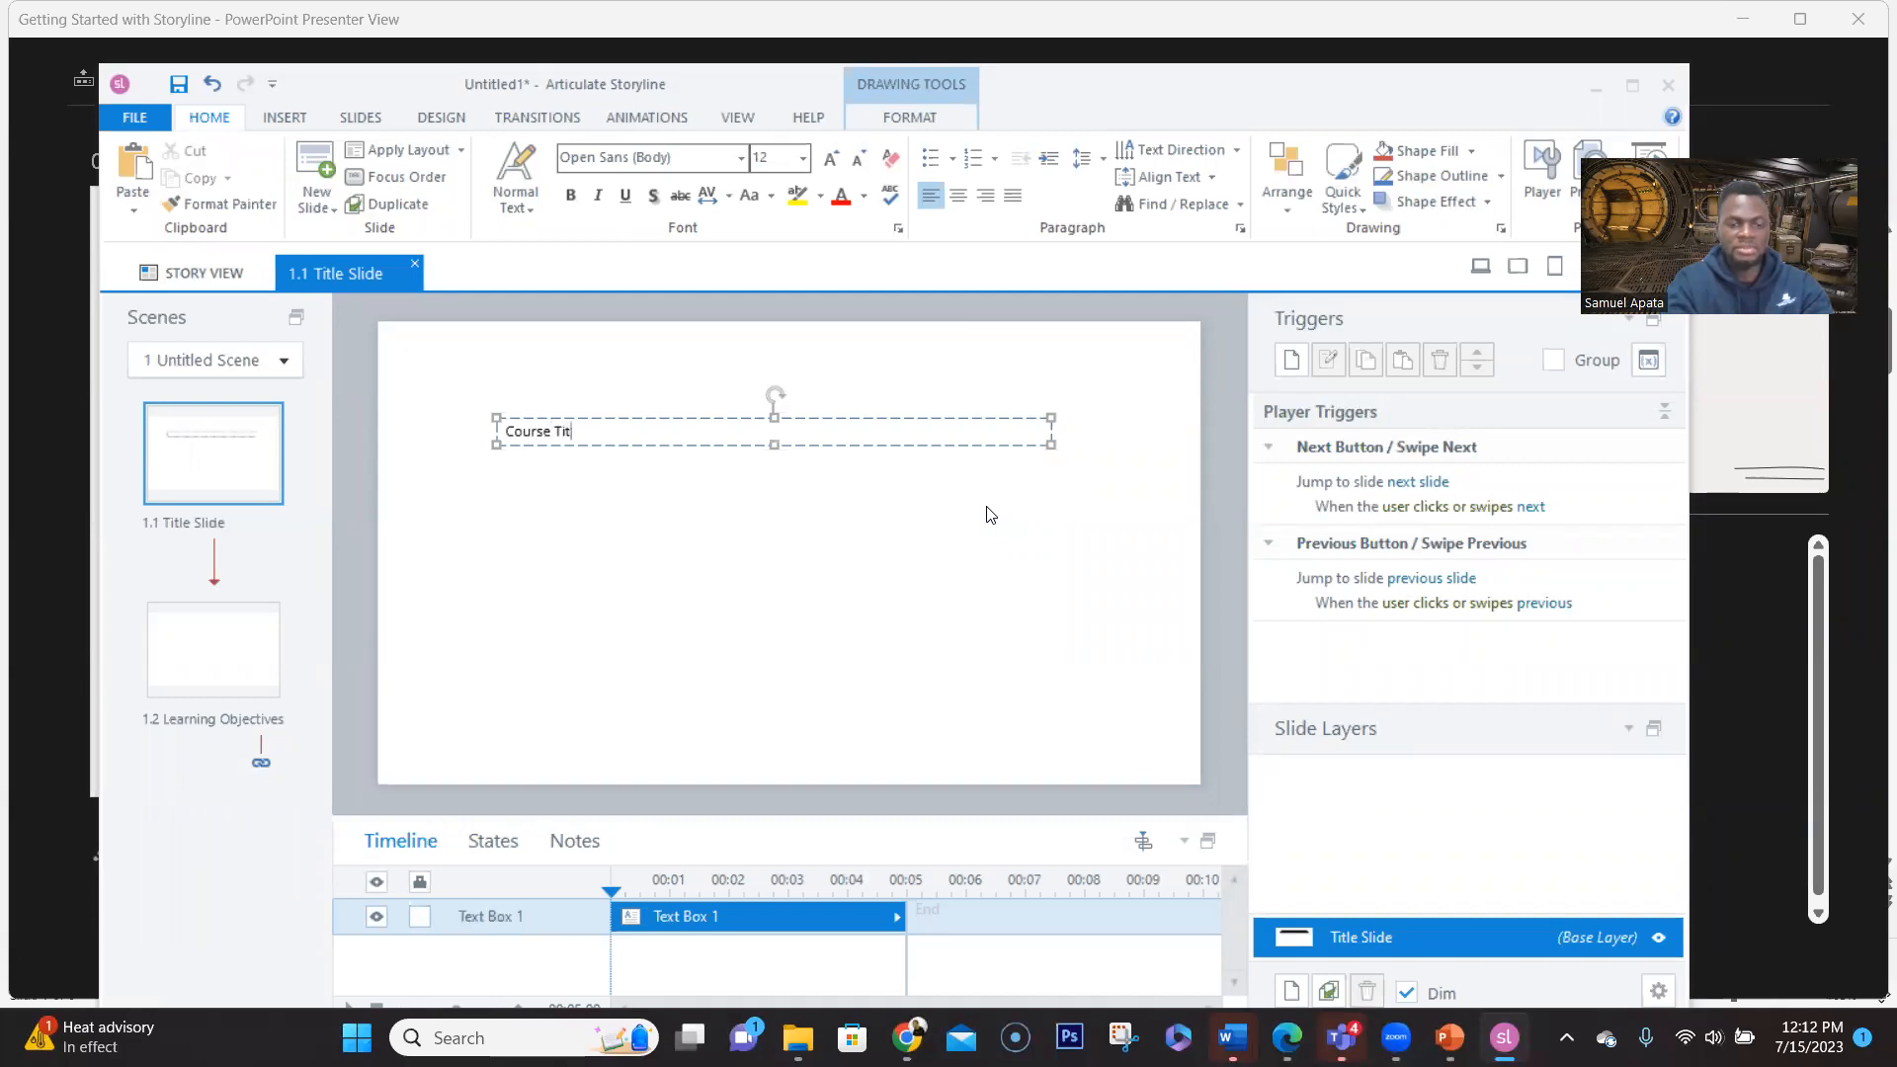
{"action": "type", "text": " Title"}
Format the Course Title text in Arial Black at size 54
{"action": "key", "text": "ctrl+a"}
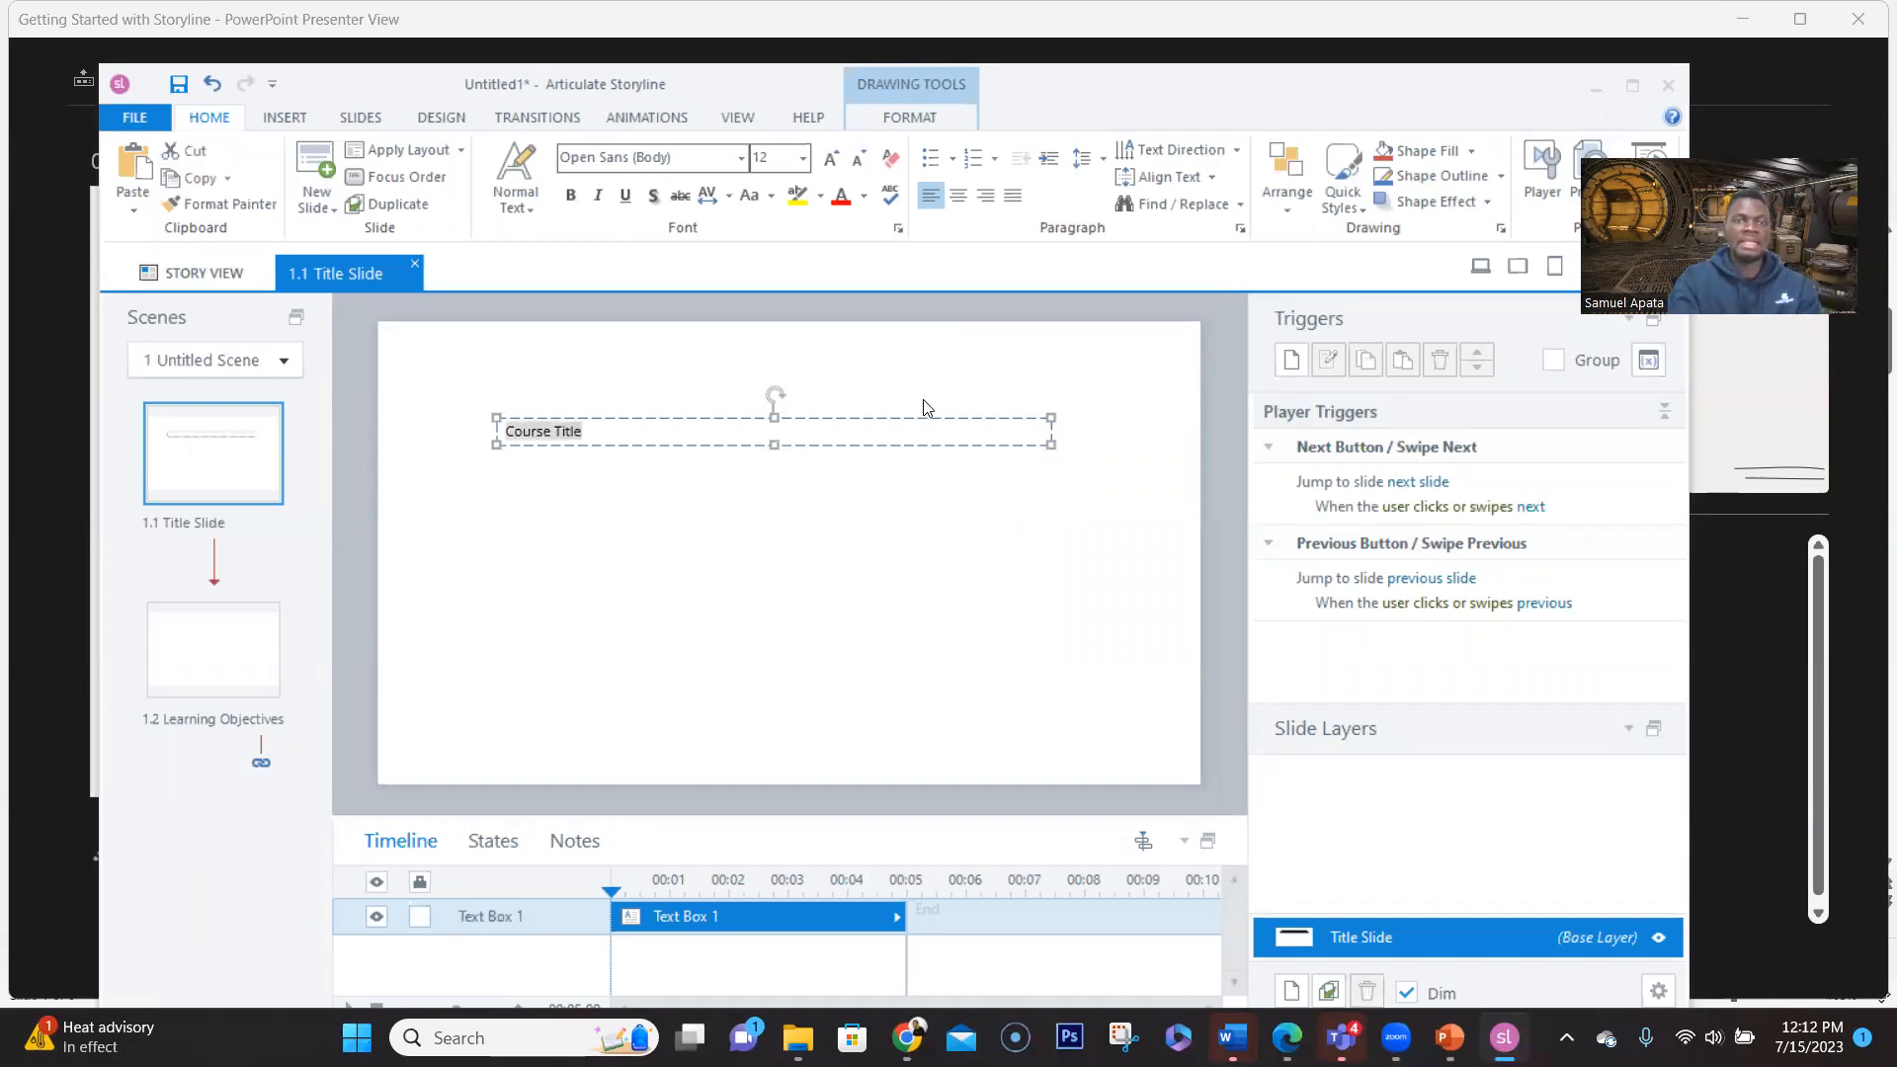
{"action": "left_click", "coordinate": [740, 160]}
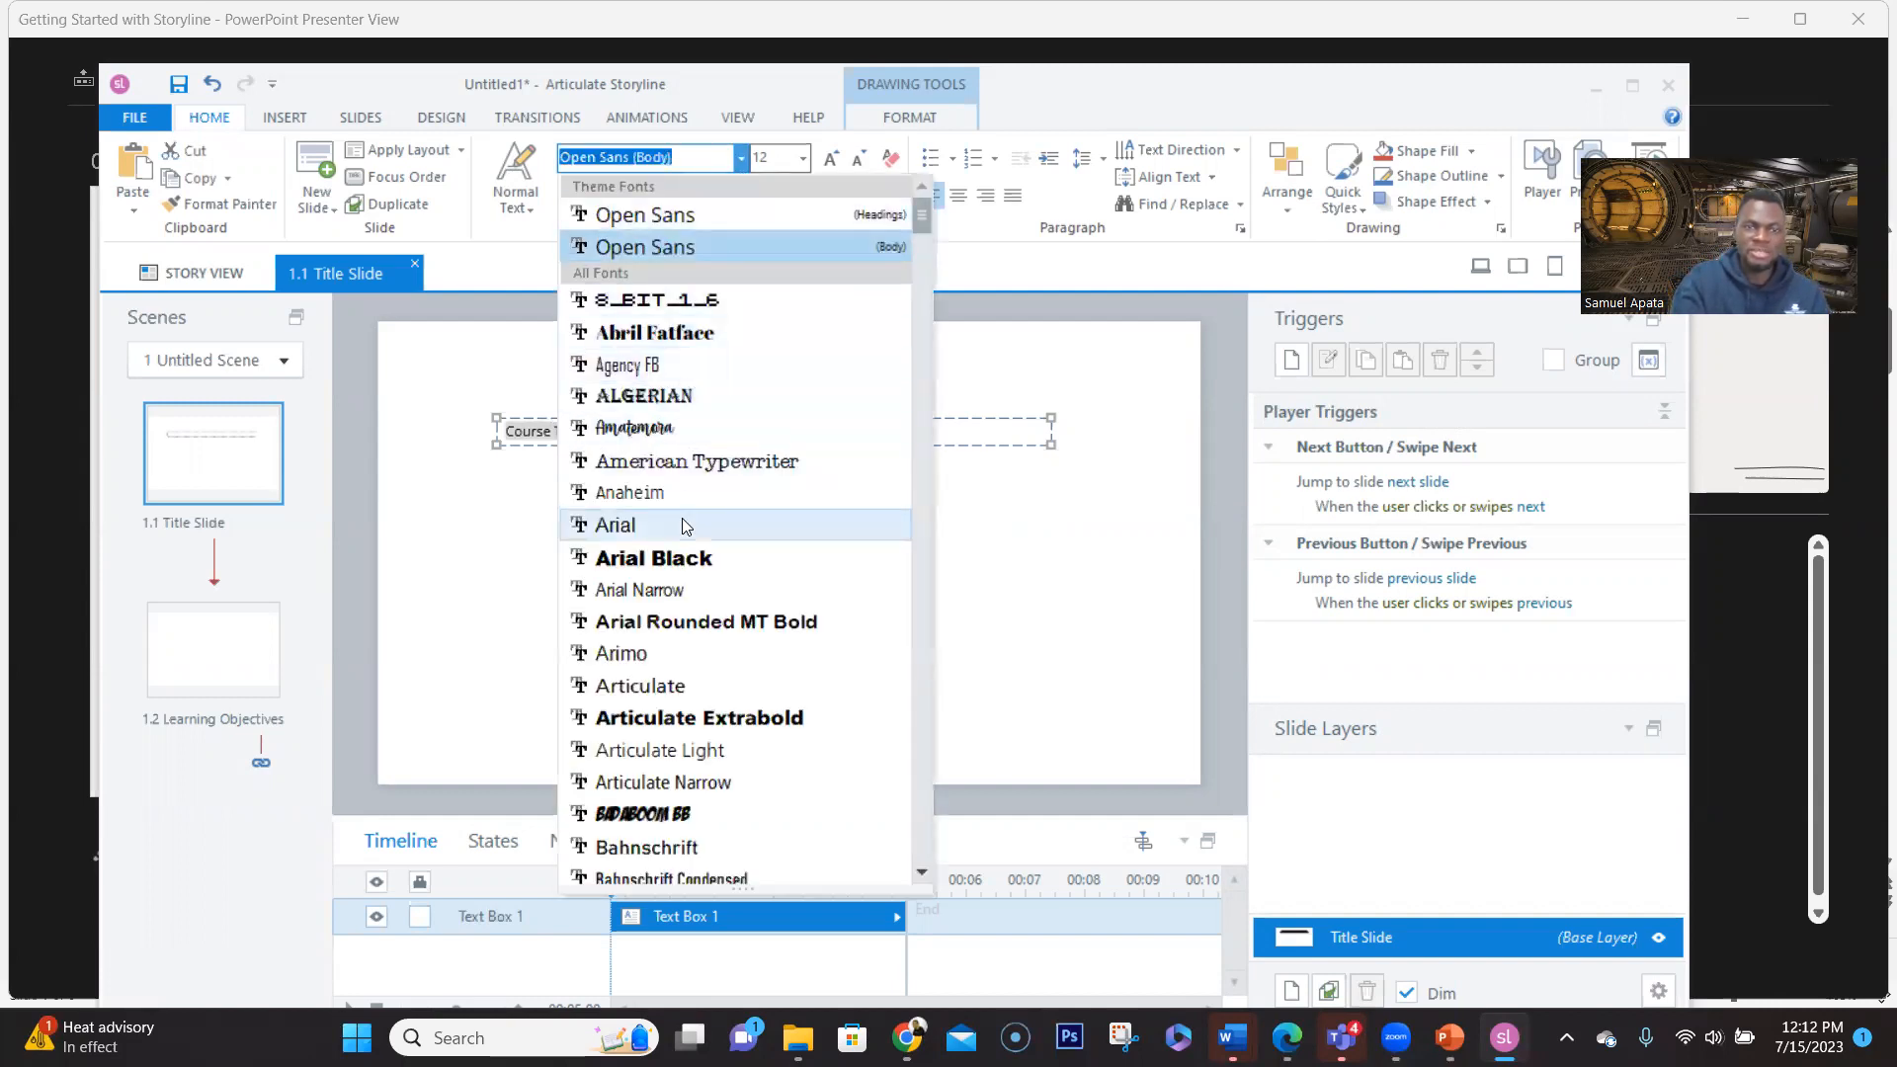
{"action": "left_click", "coordinate": [718, 561]}
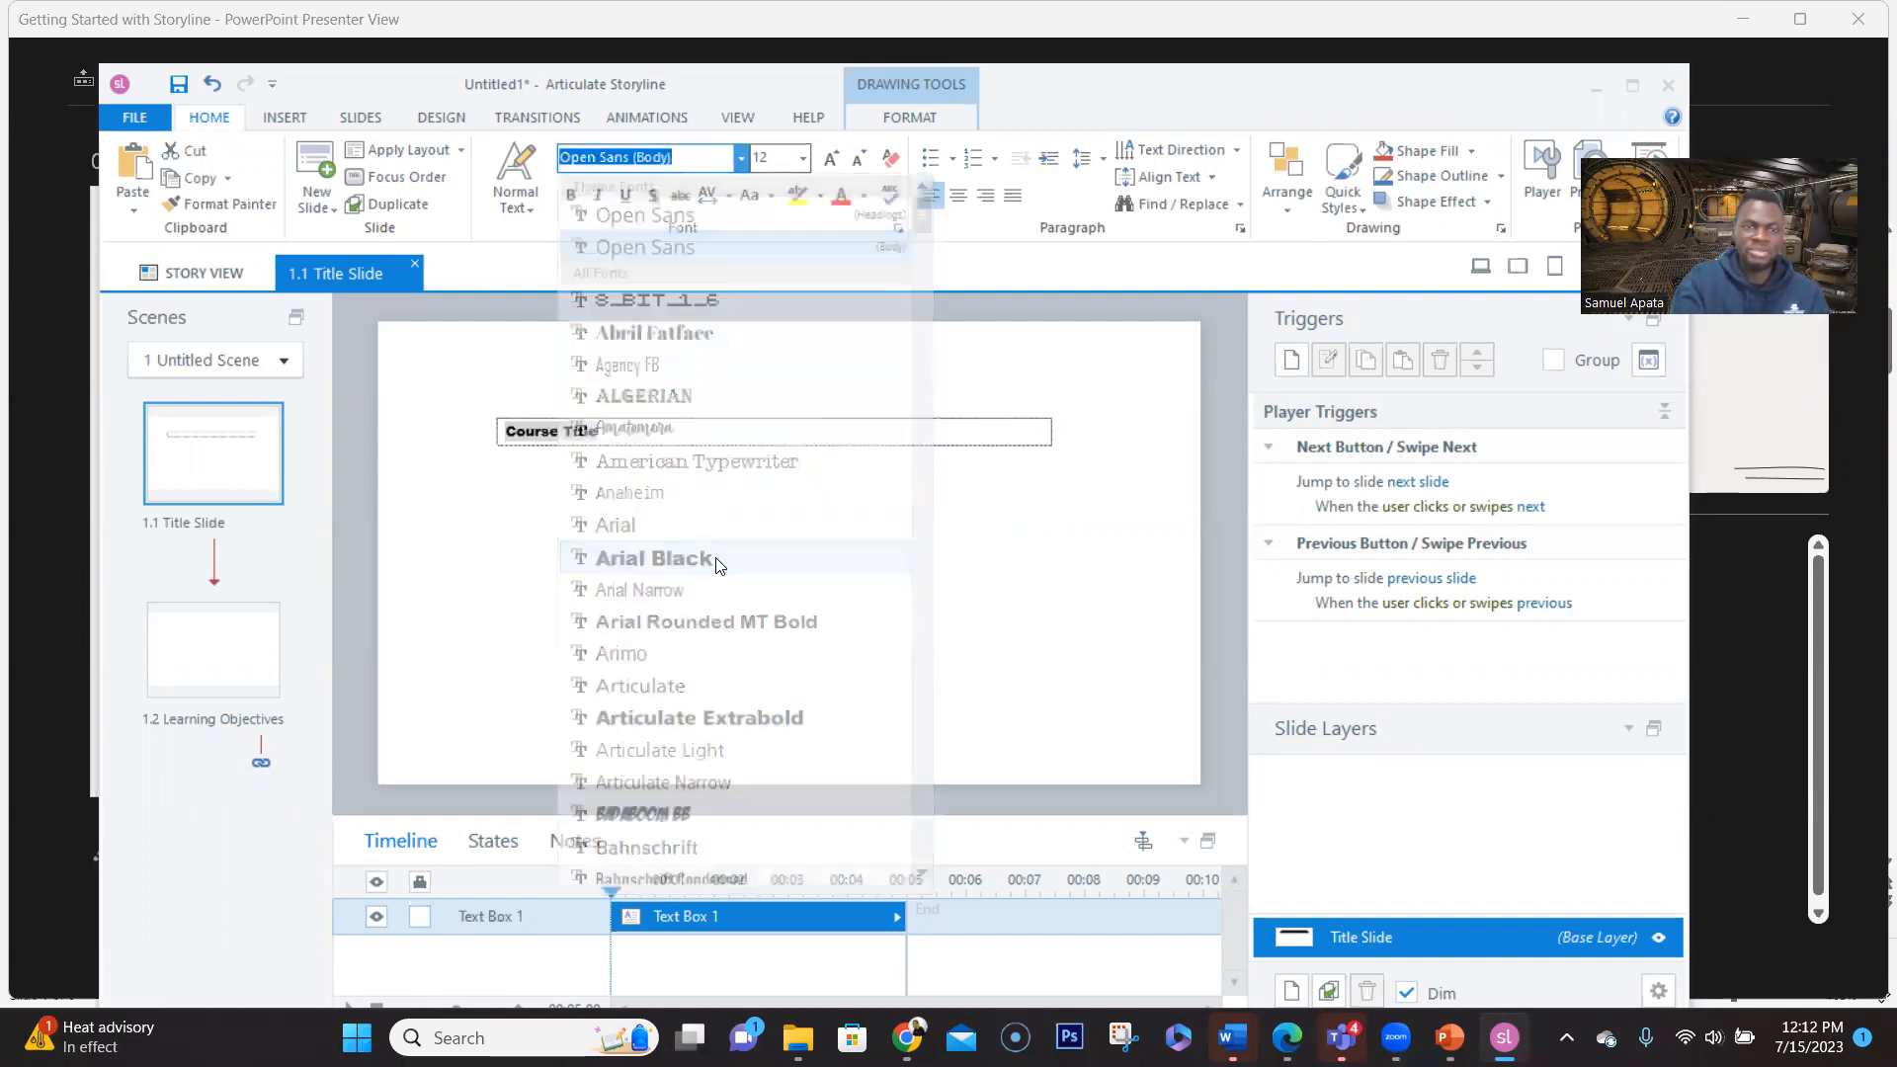
{"action": "left_click", "coordinate": [804, 159]}
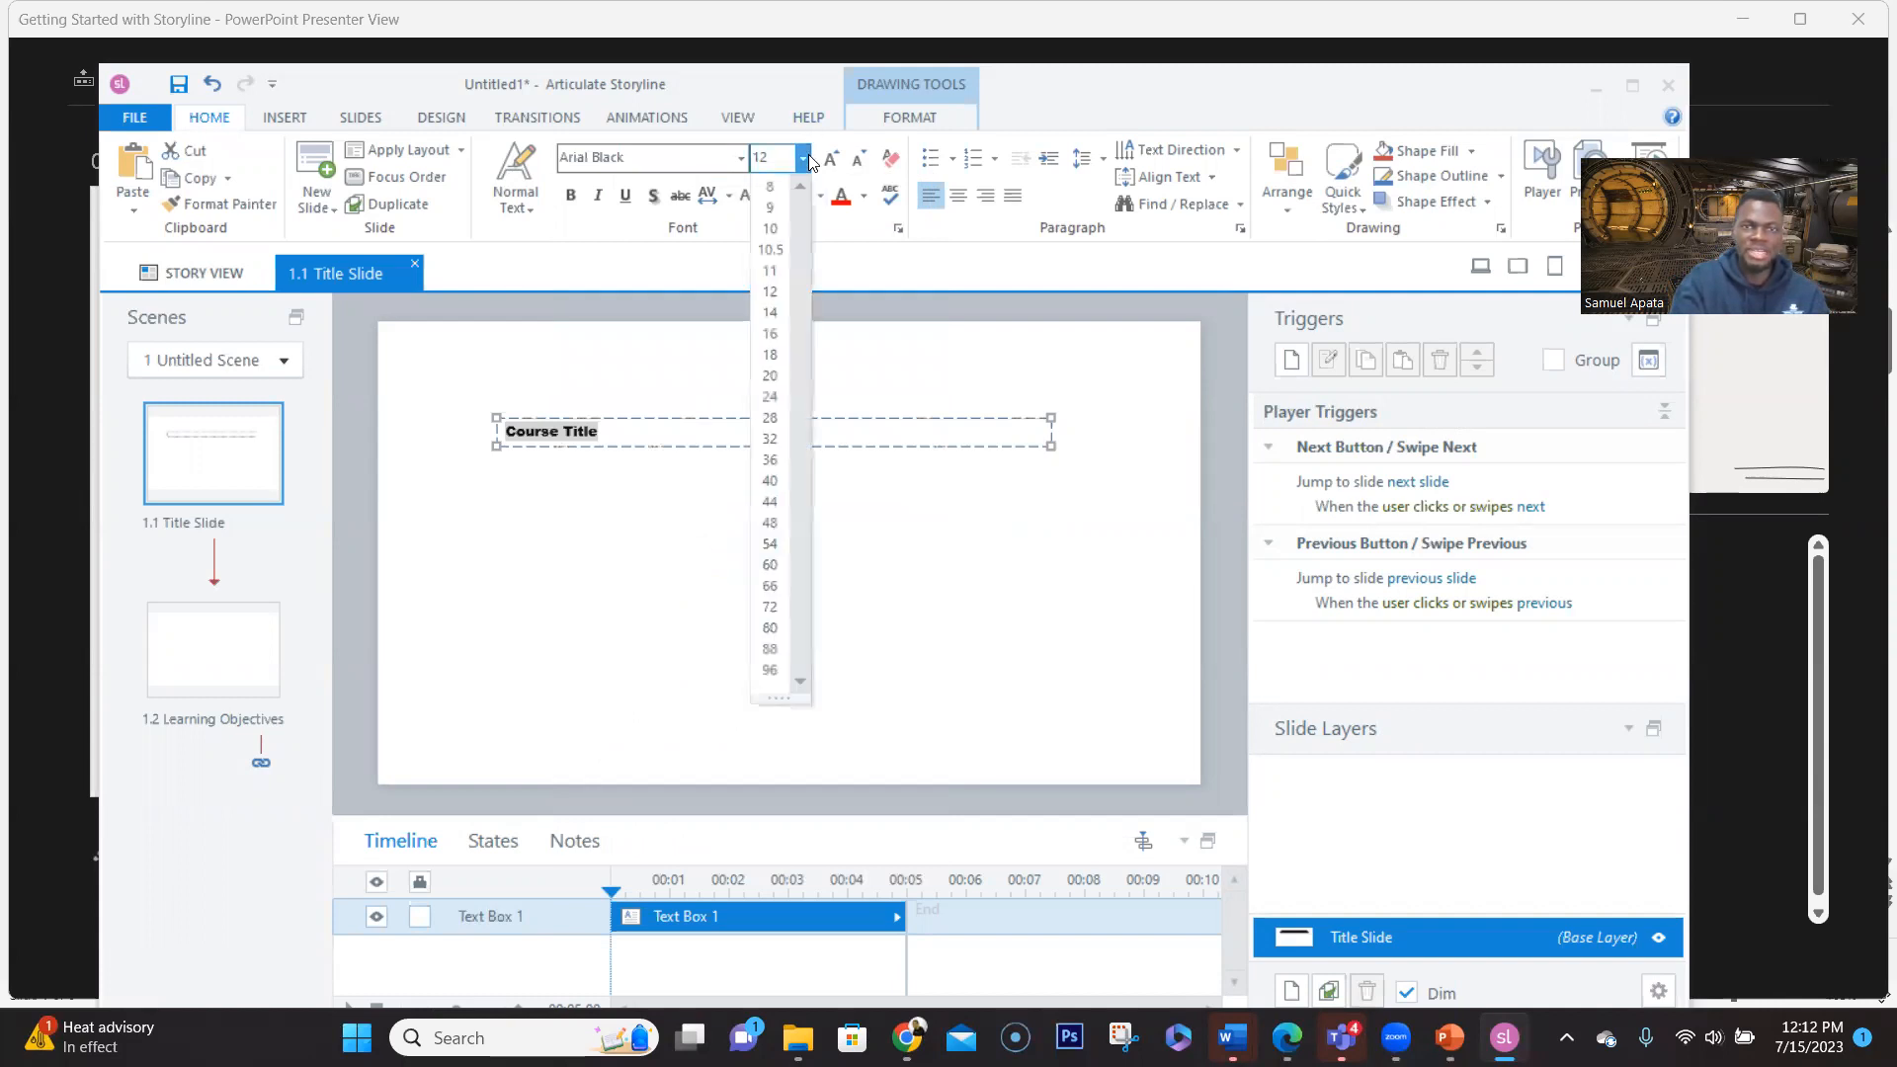
{"action": "left_click", "coordinate": [770, 542]}
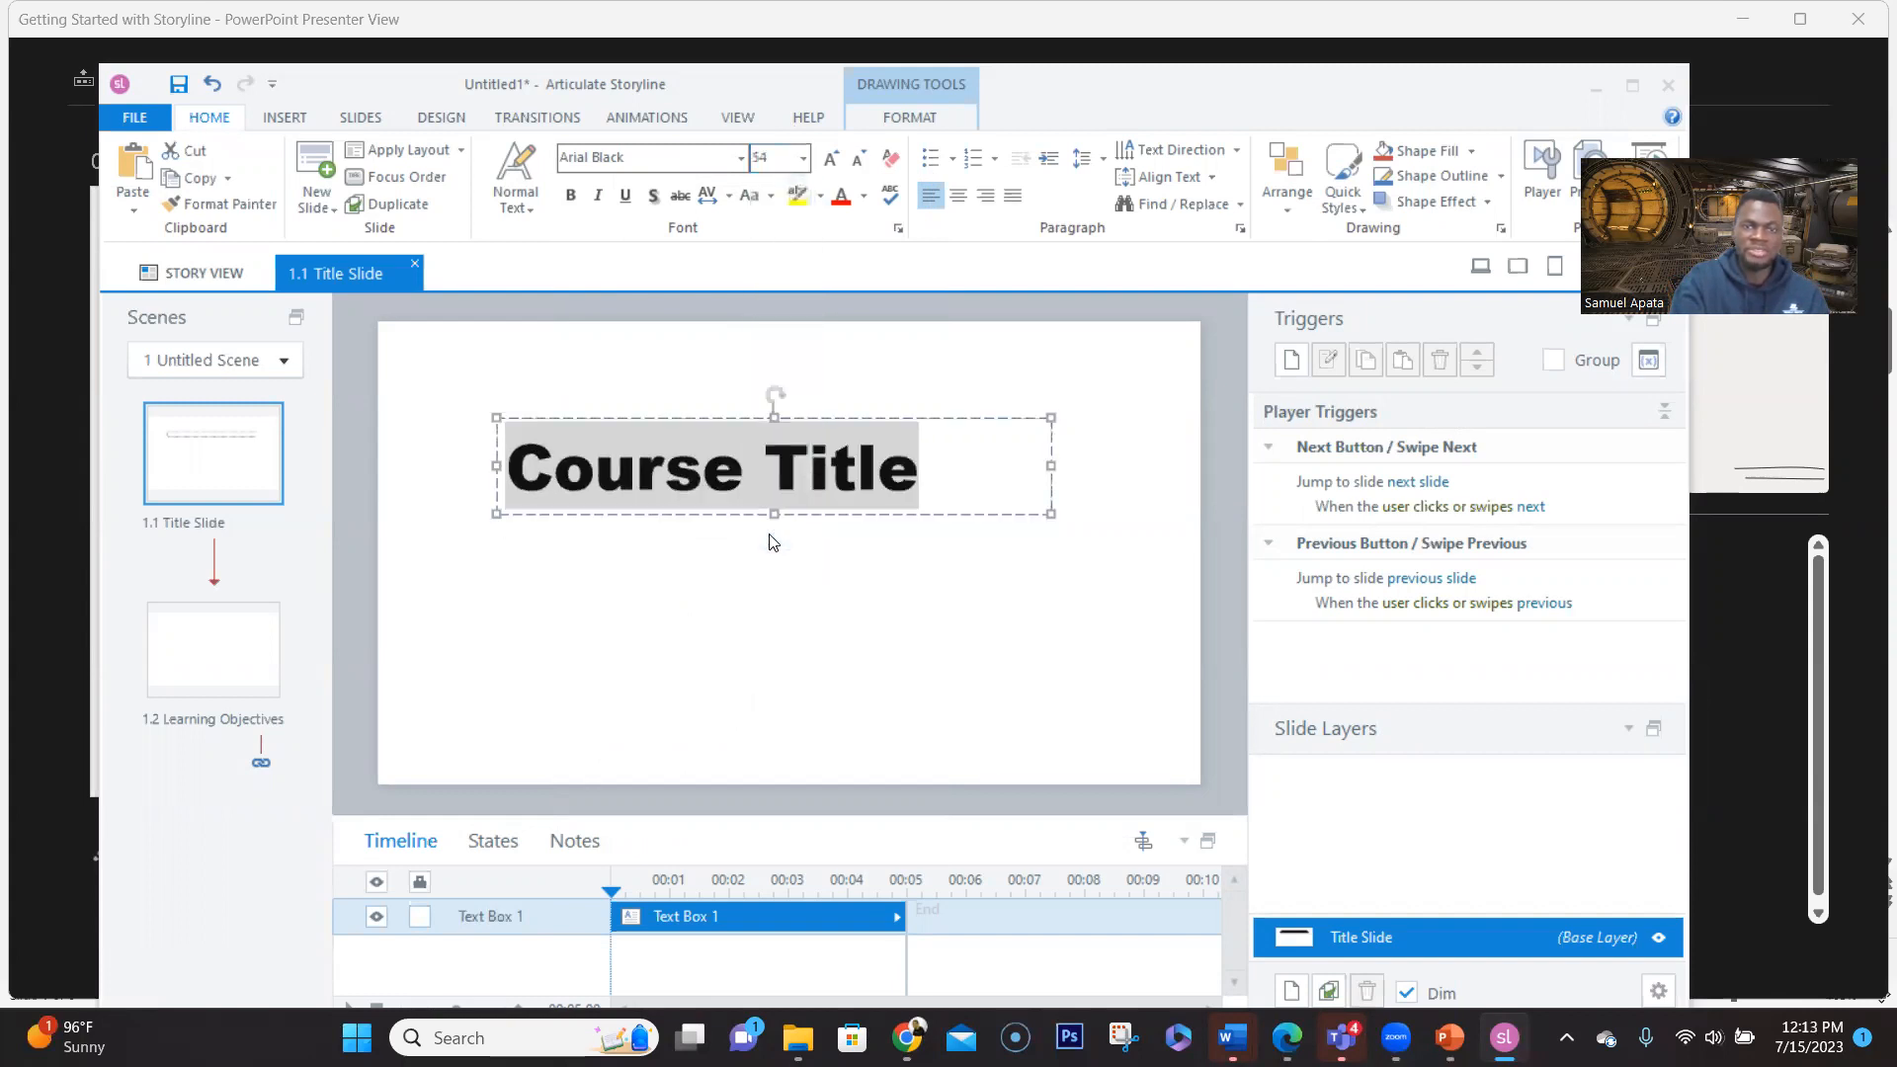
{"action": "left_click", "coordinate": [845, 504]}
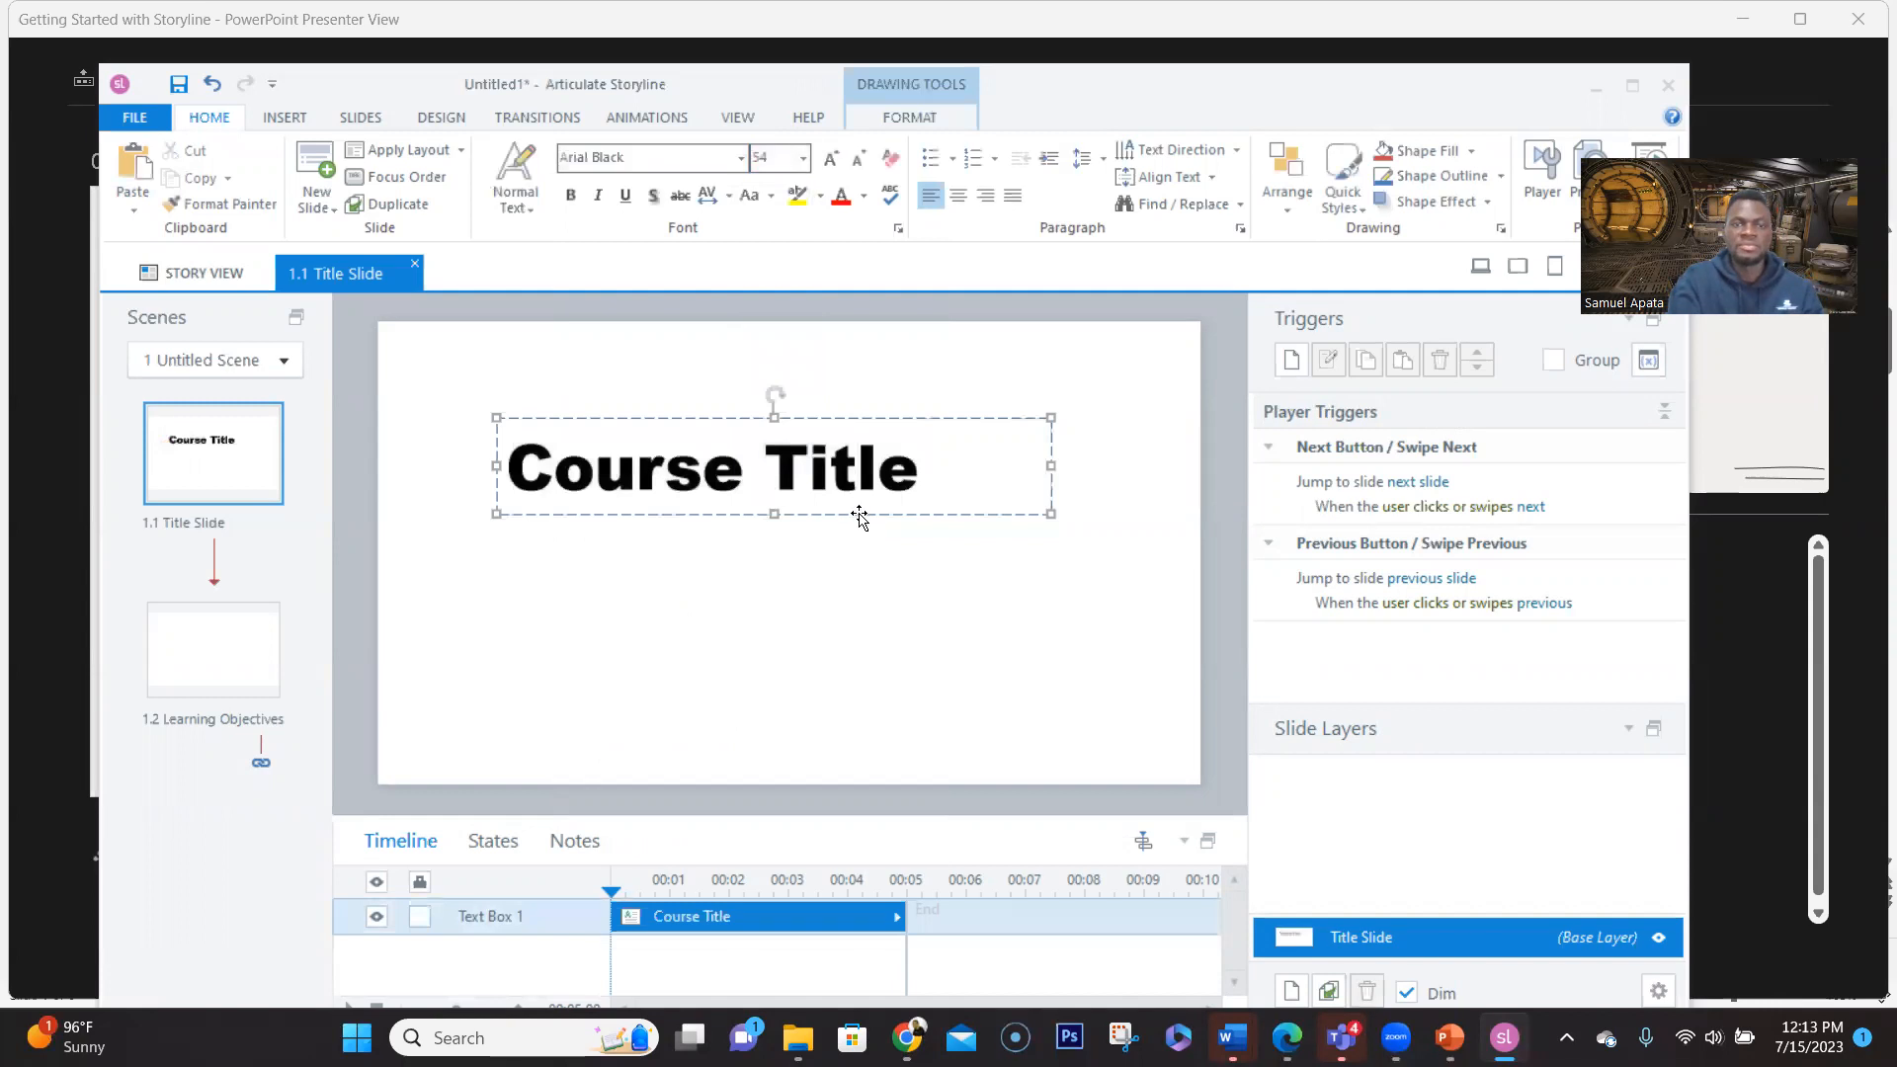
Move the Course Title text box to the left half of the slide at mid-height
{"action": "left_click_drag", "start_coordinate": [857, 513], "coordinate": [922, 603]}
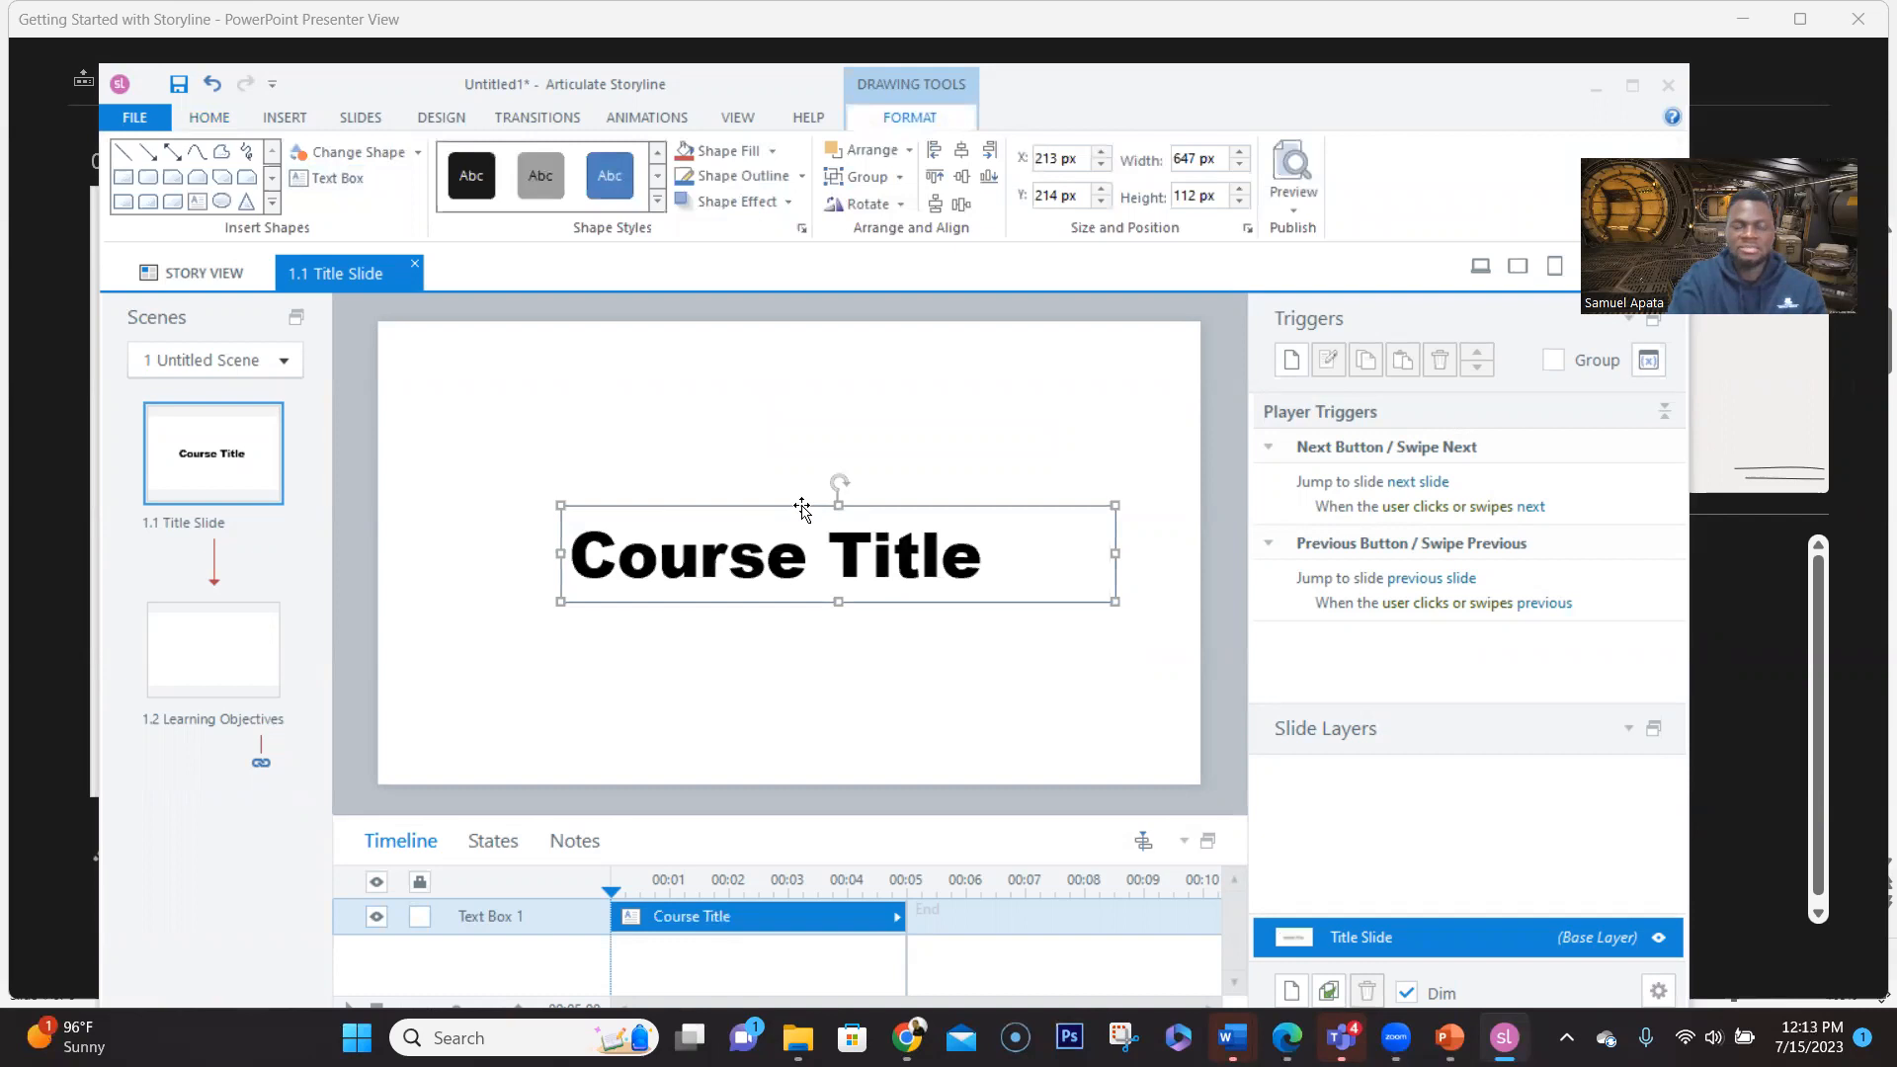
{"action": "left_click_drag", "start_coordinate": [801, 505], "coordinate": [661, 505]}
{"action": "left_click", "coordinate": [736, 440]}
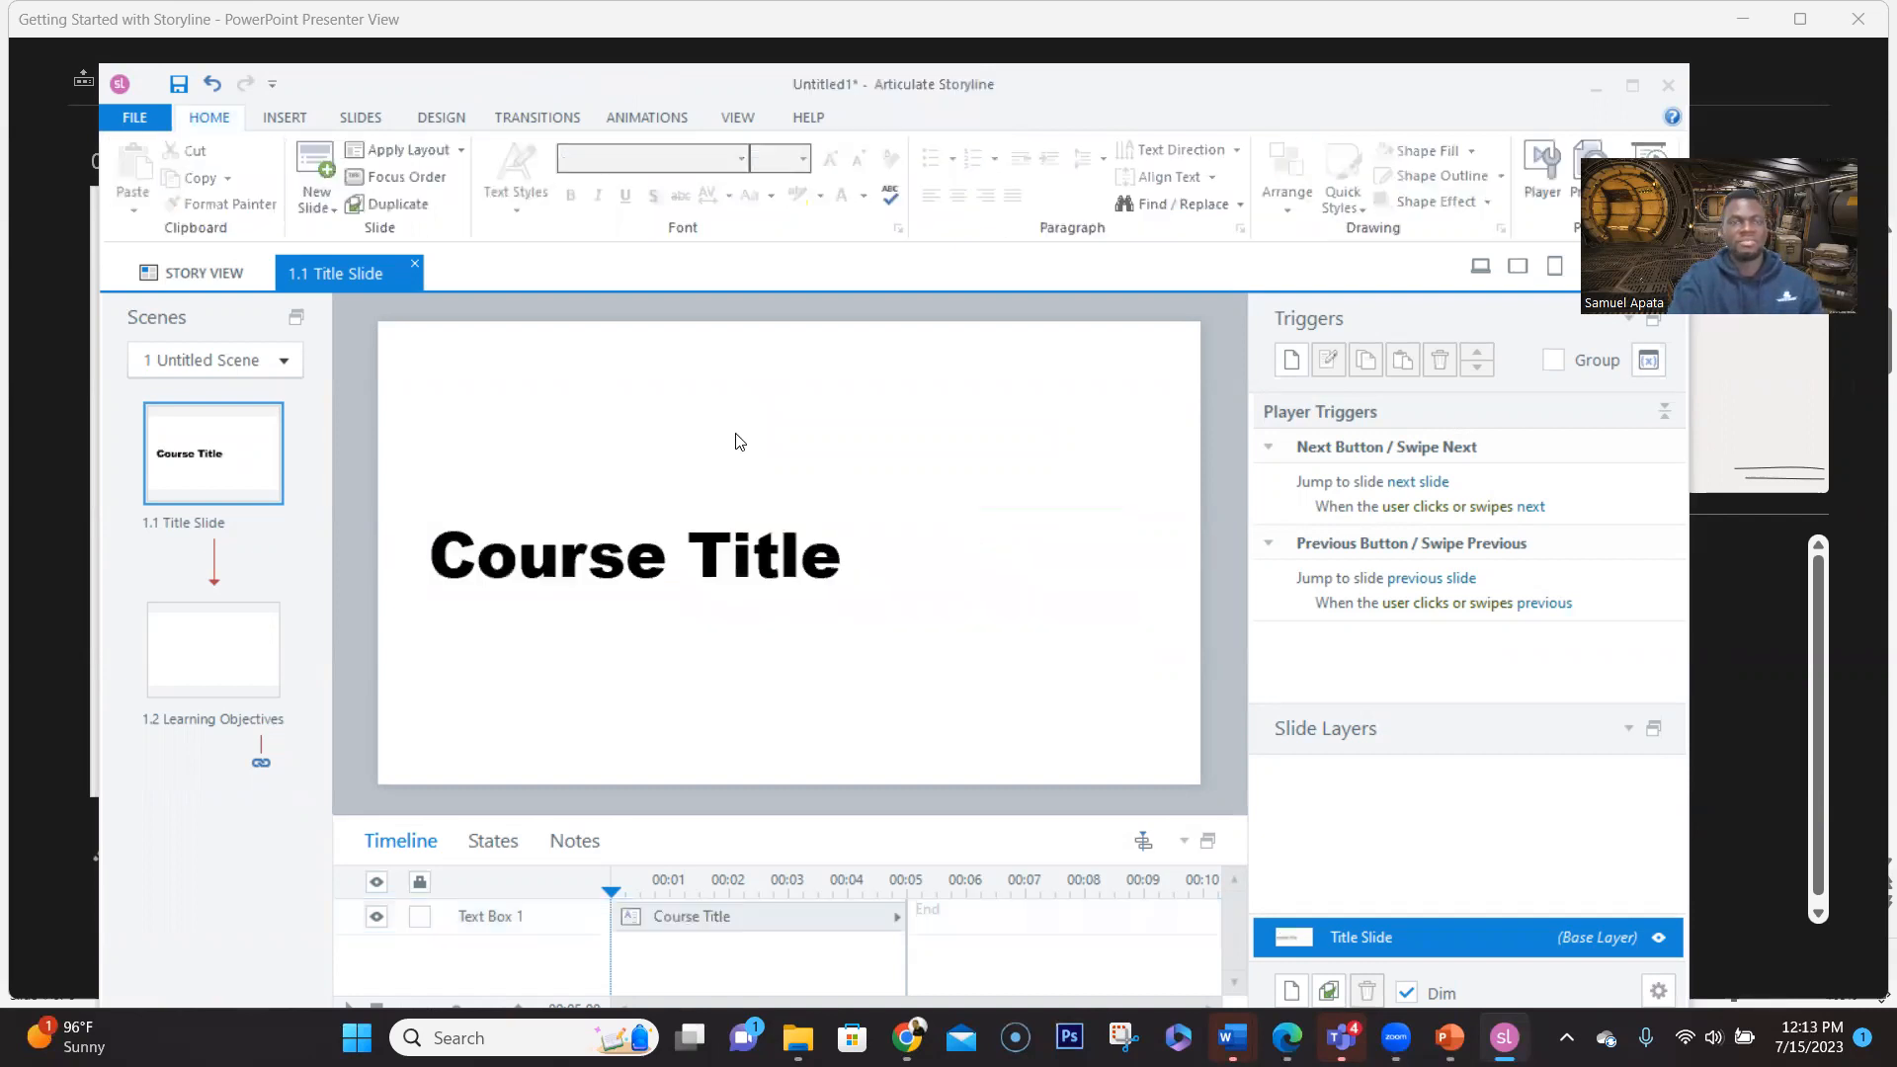
Insert the Thomas - Casual character, filtering the library by Photographic and Illustrated - Modern styles, and place it to the right of the title
{"action": "left_click", "coordinate": [285, 120]}
{"action": "left_click", "coordinate": [336, 194]}
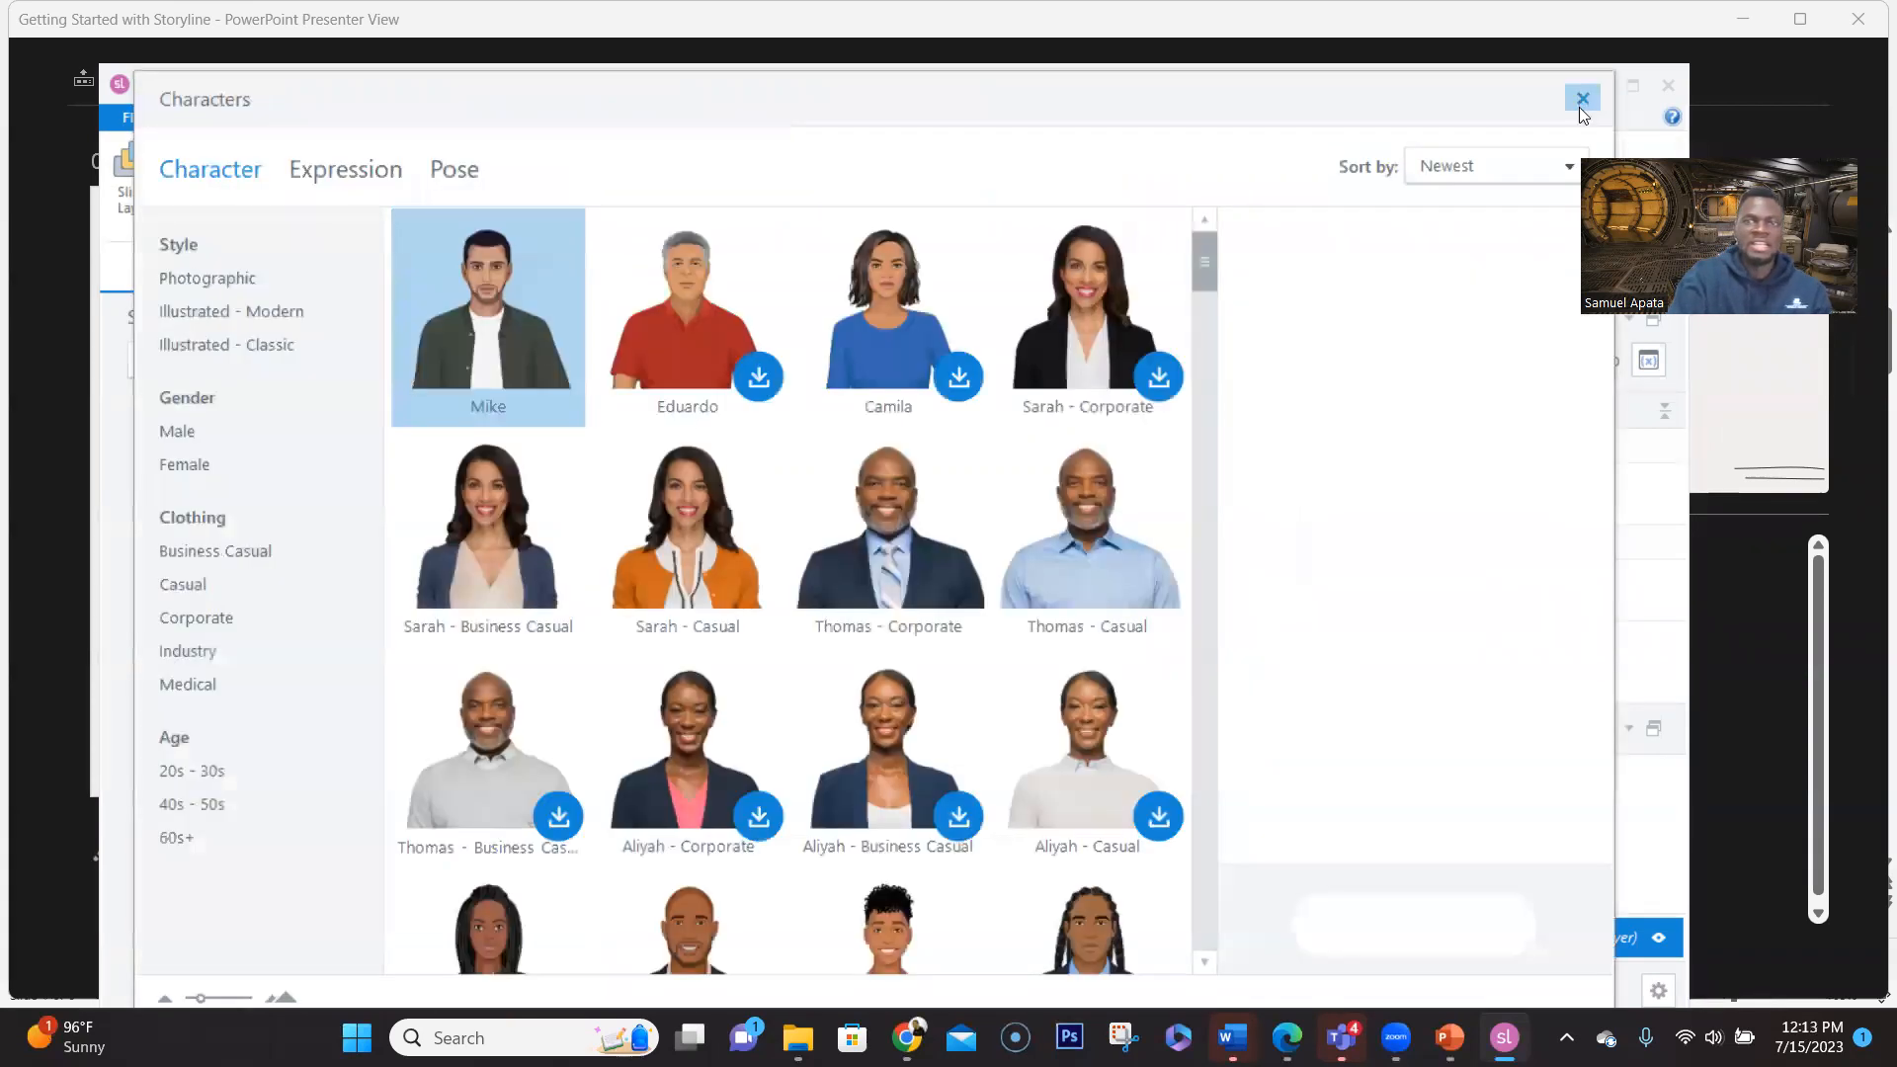
{"action": "left_click", "coordinate": [1582, 99]}
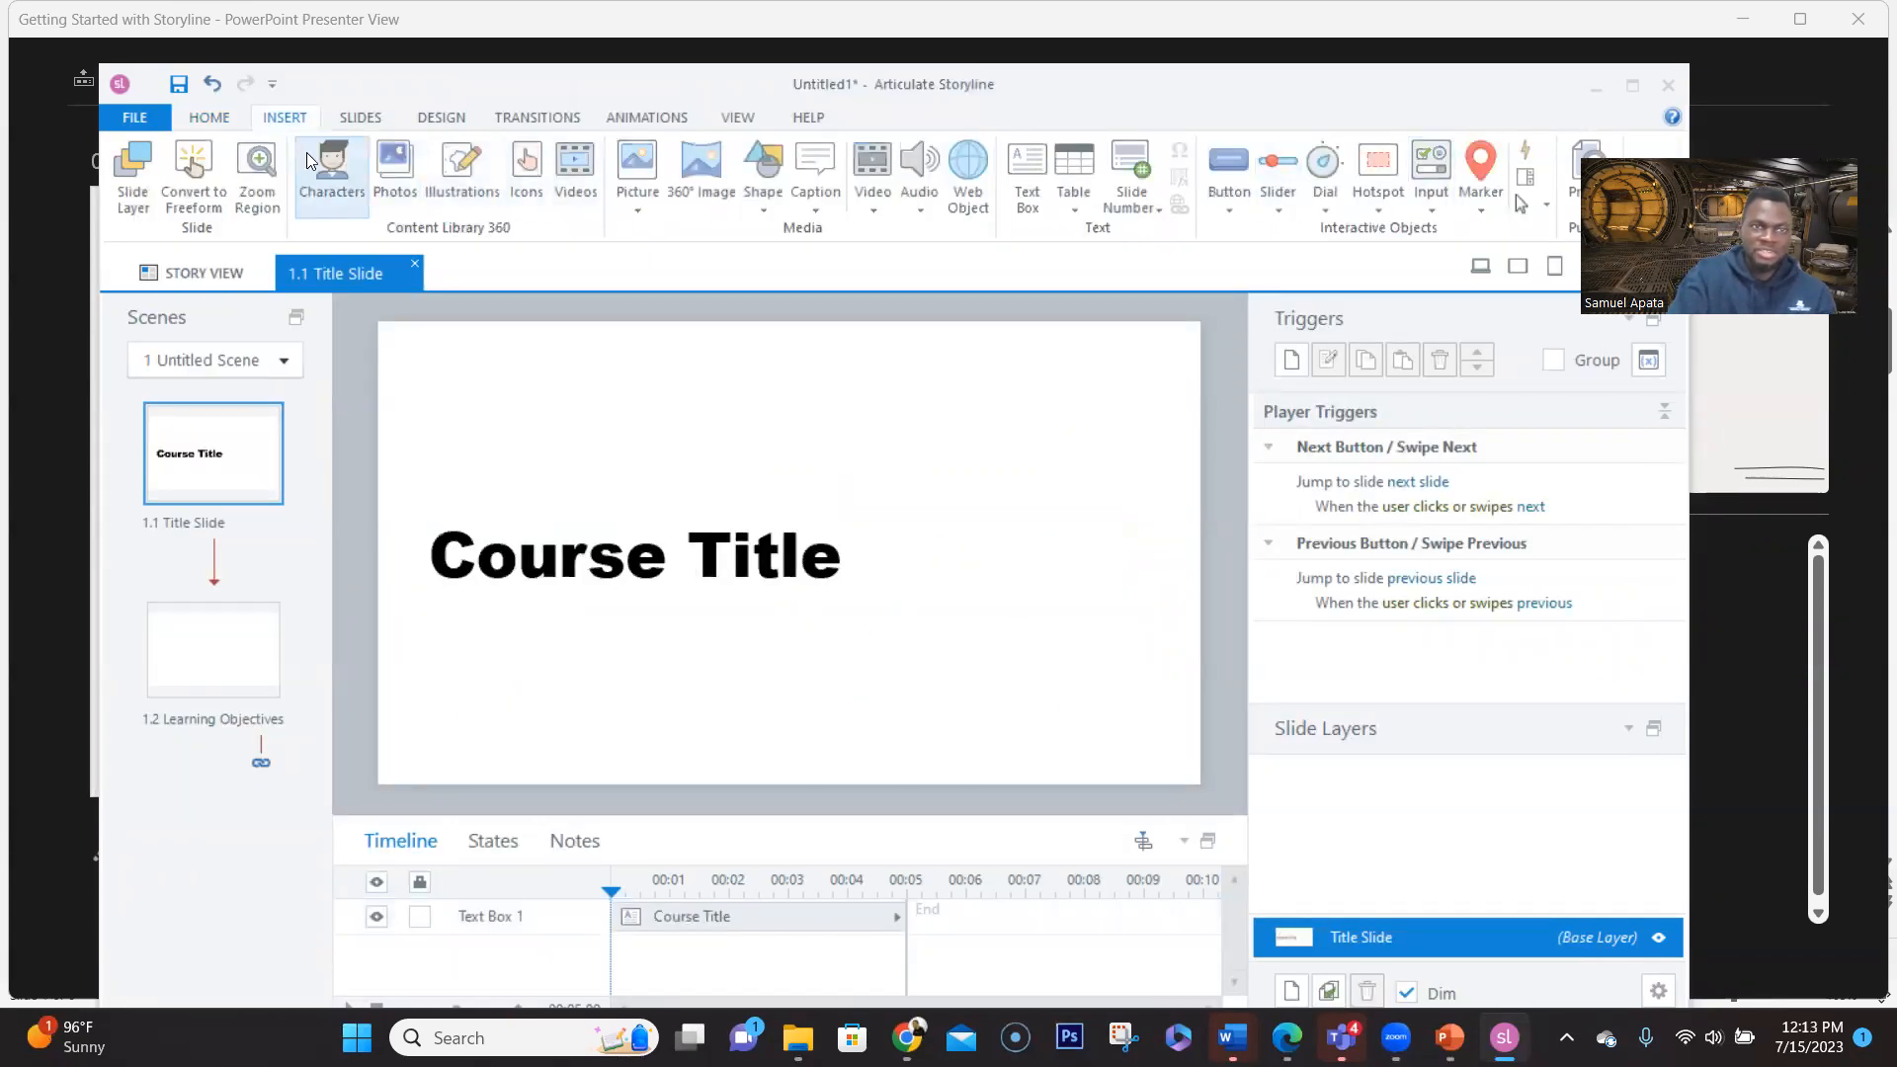
{"action": "left_click", "coordinate": [326, 176]}
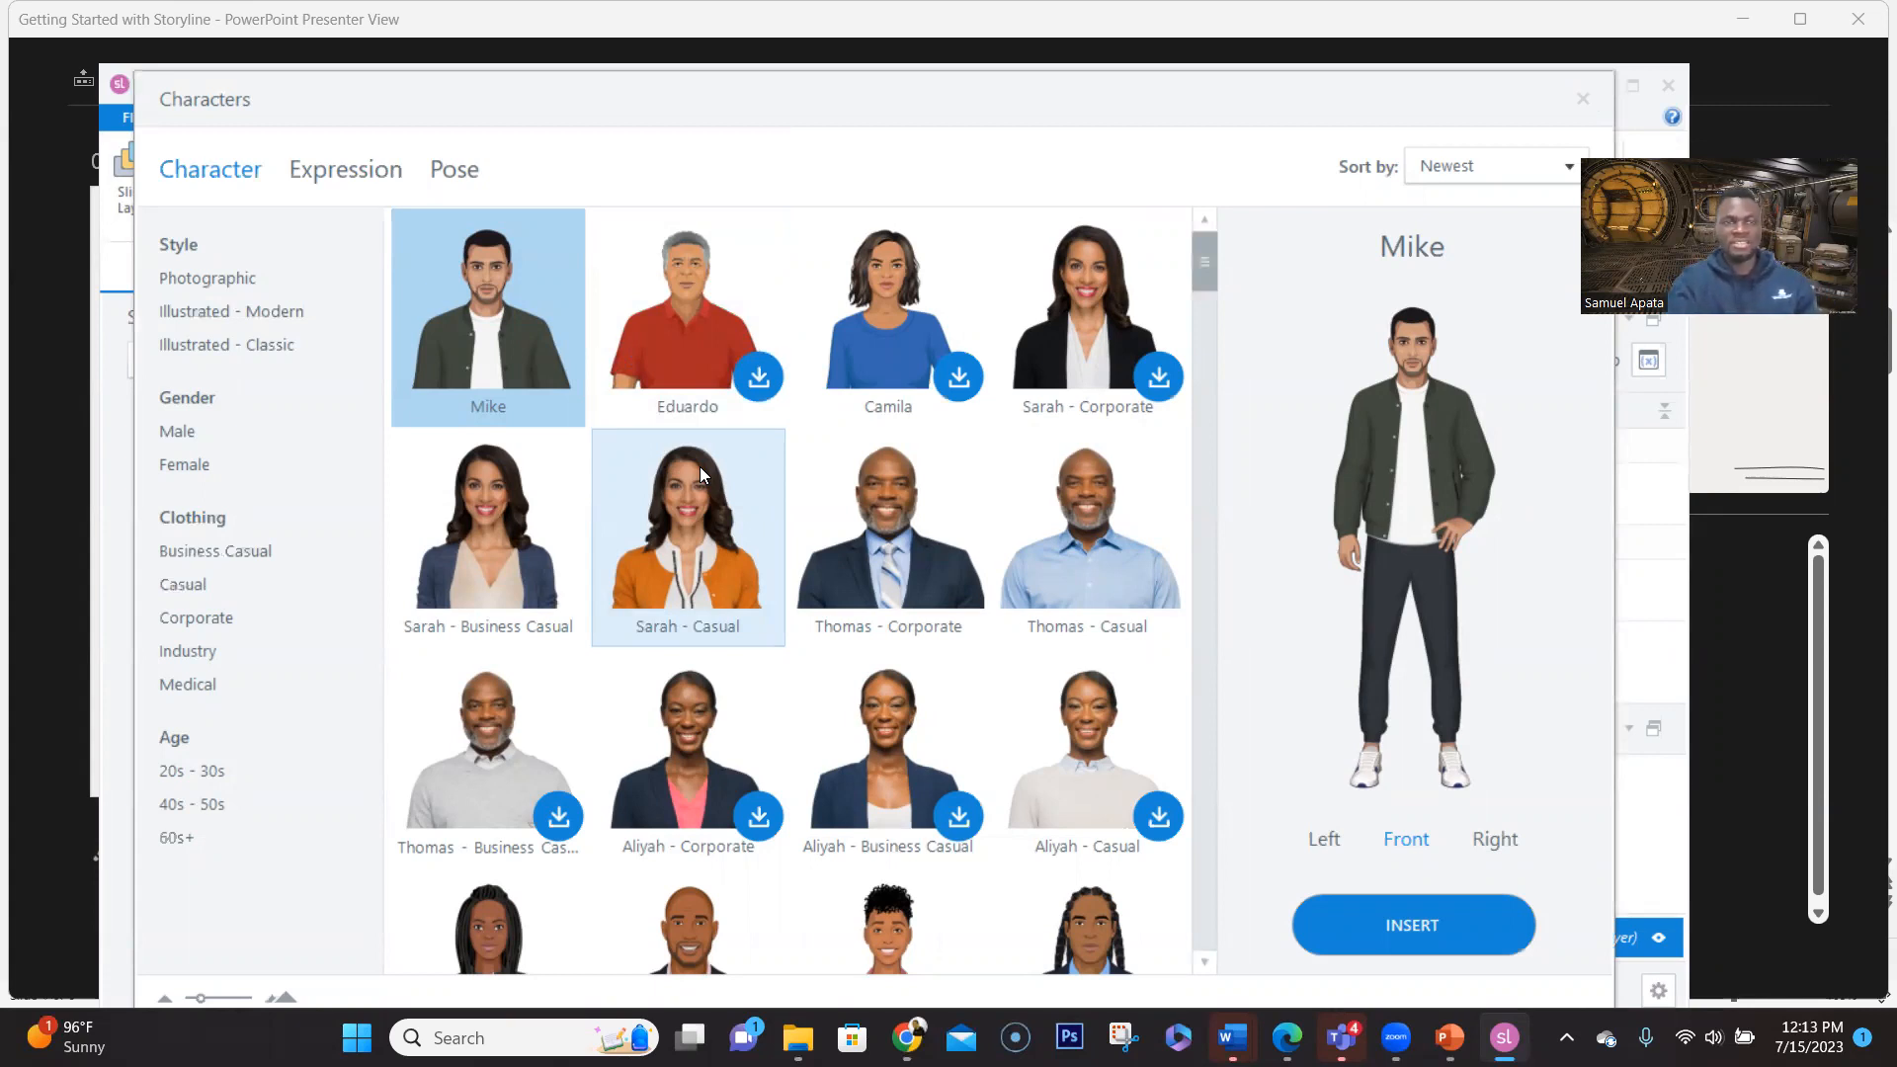
{"action": "left_click", "coordinate": [259, 312]}
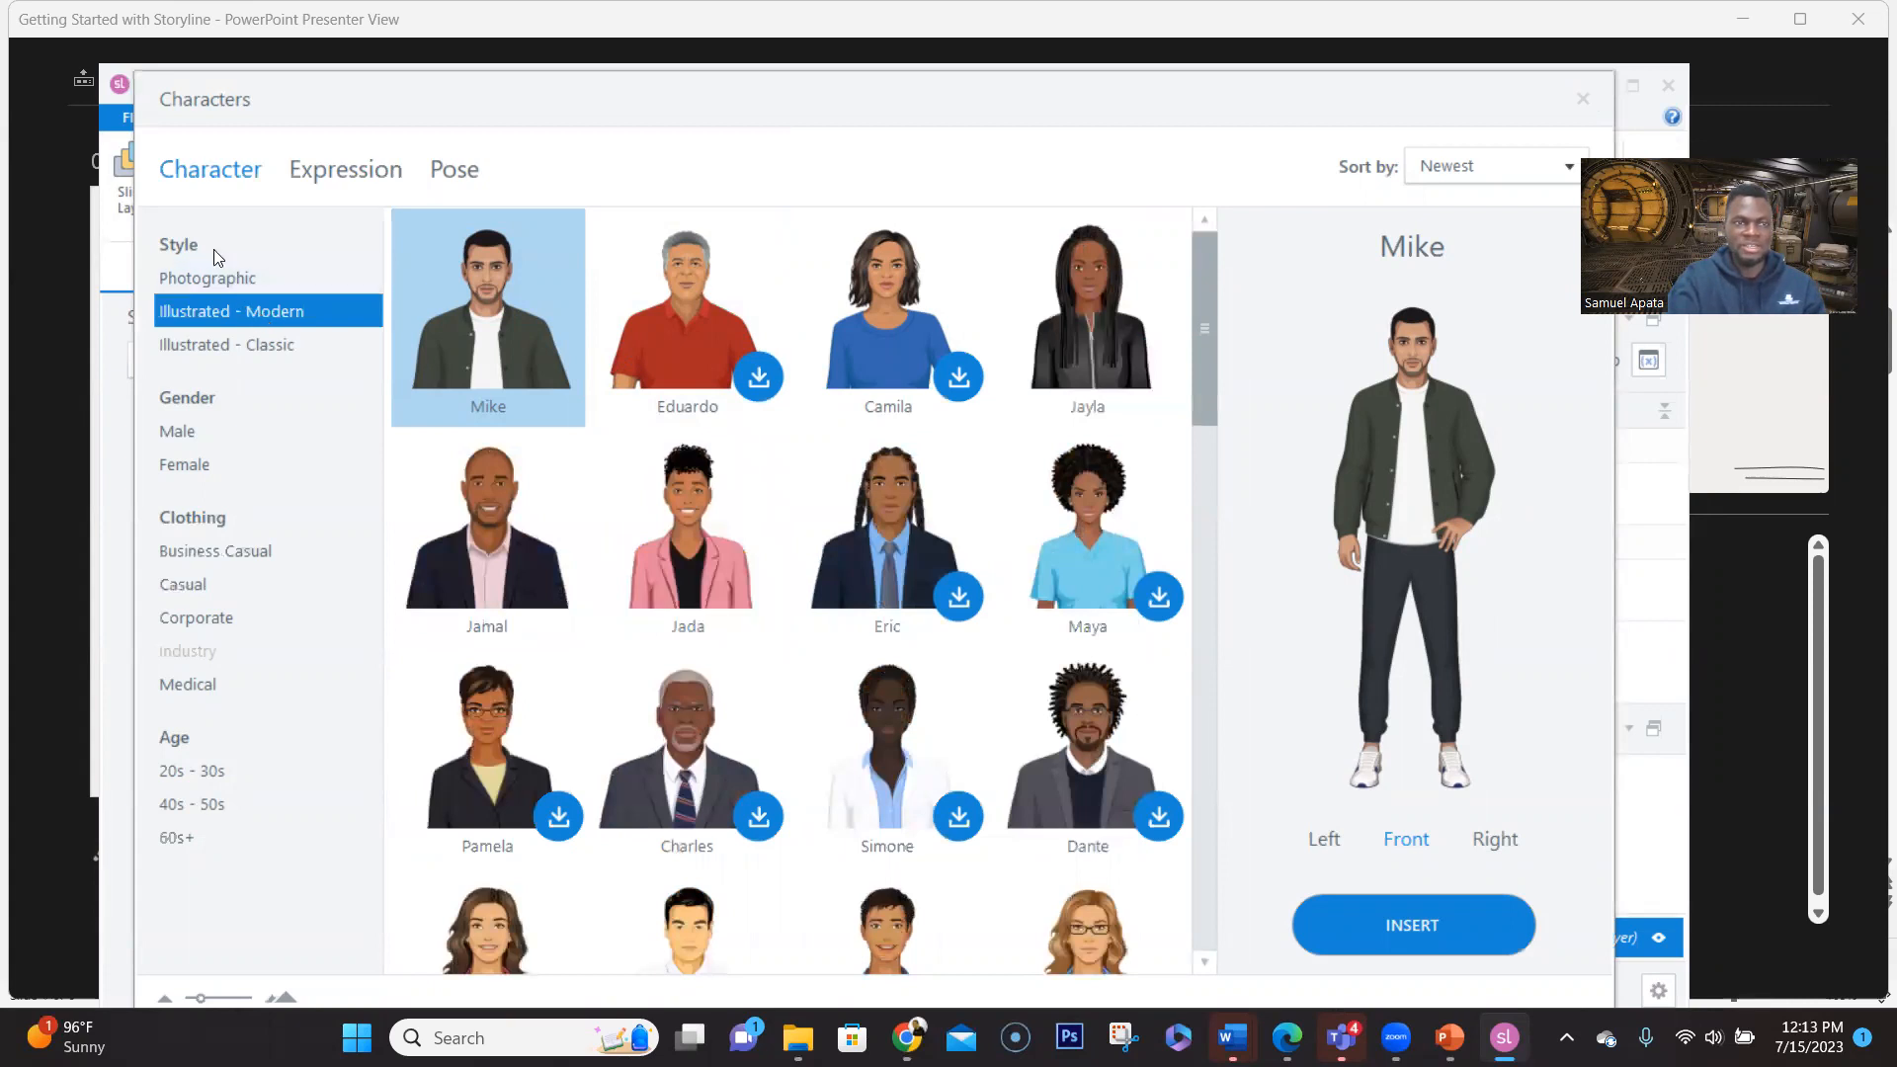
{"action": "left_click", "coordinate": [217, 281]}
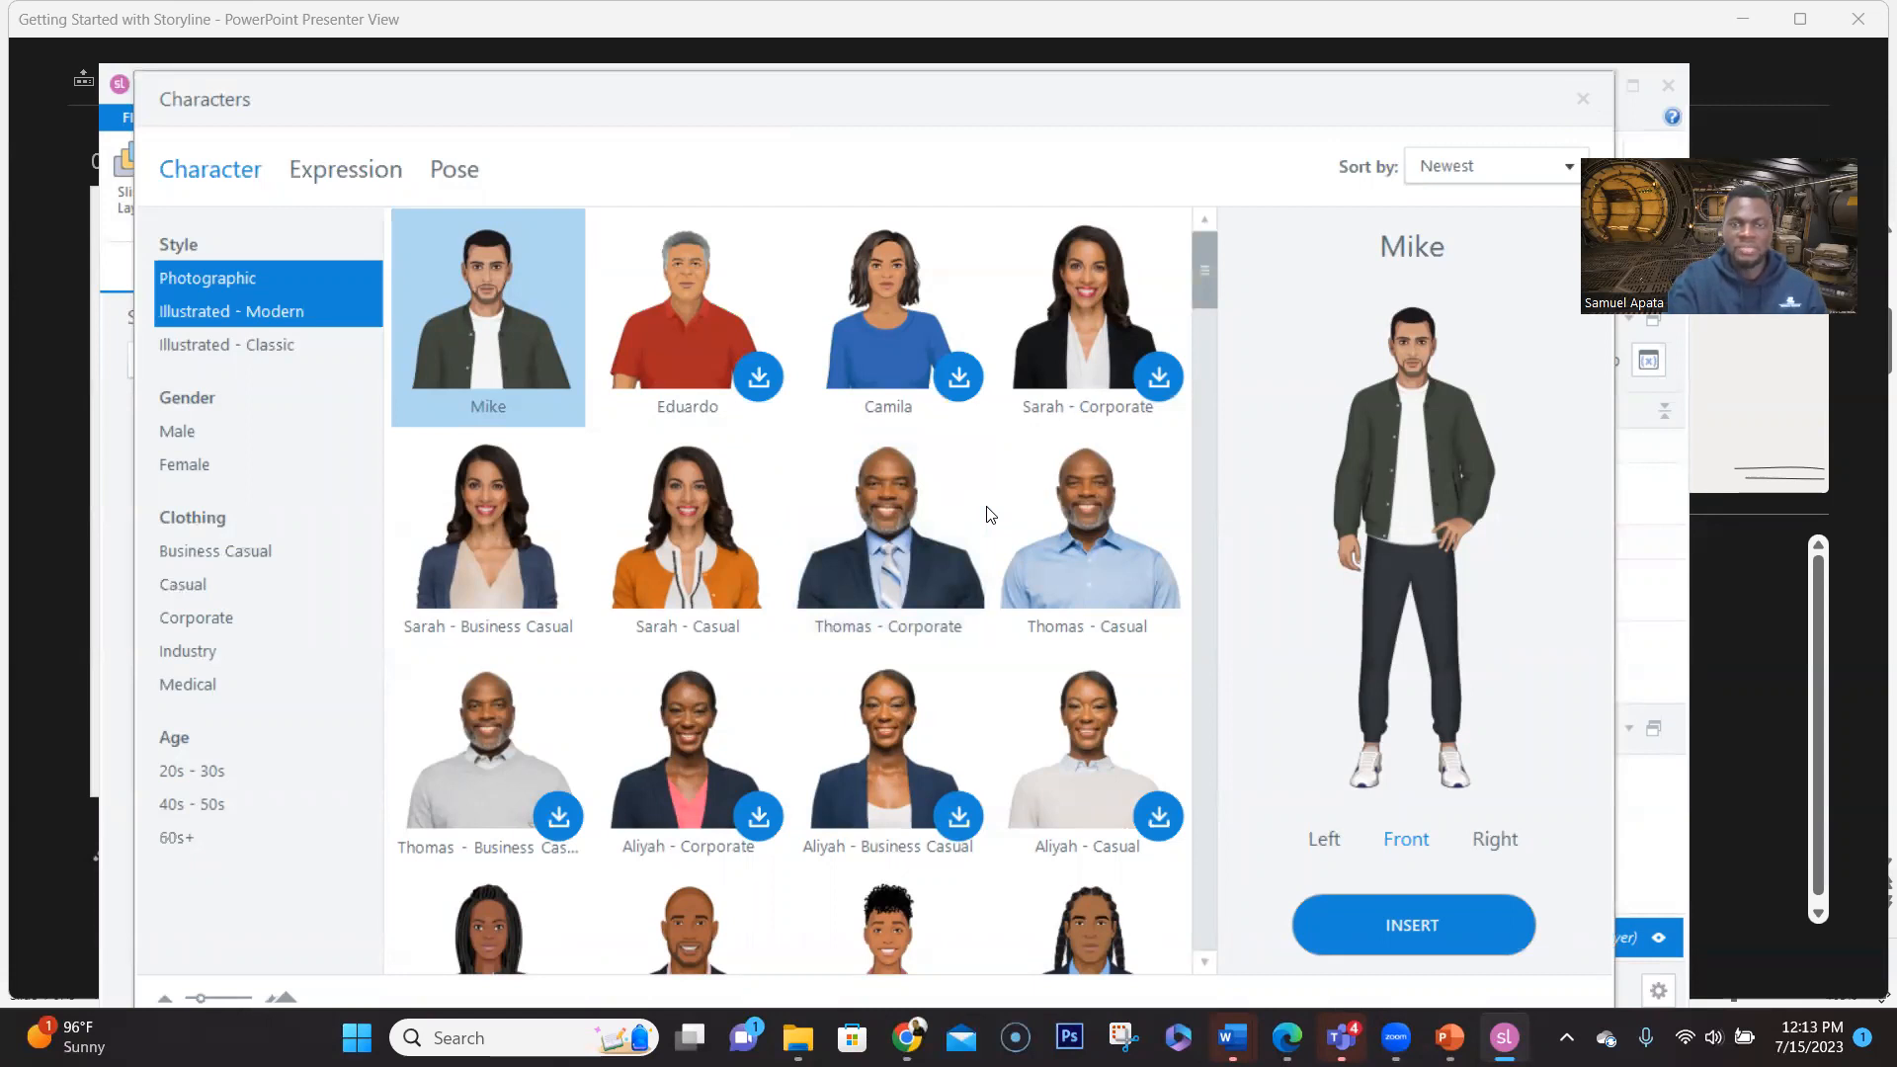
{"action": "left_click", "coordinate": [1102, 562]}
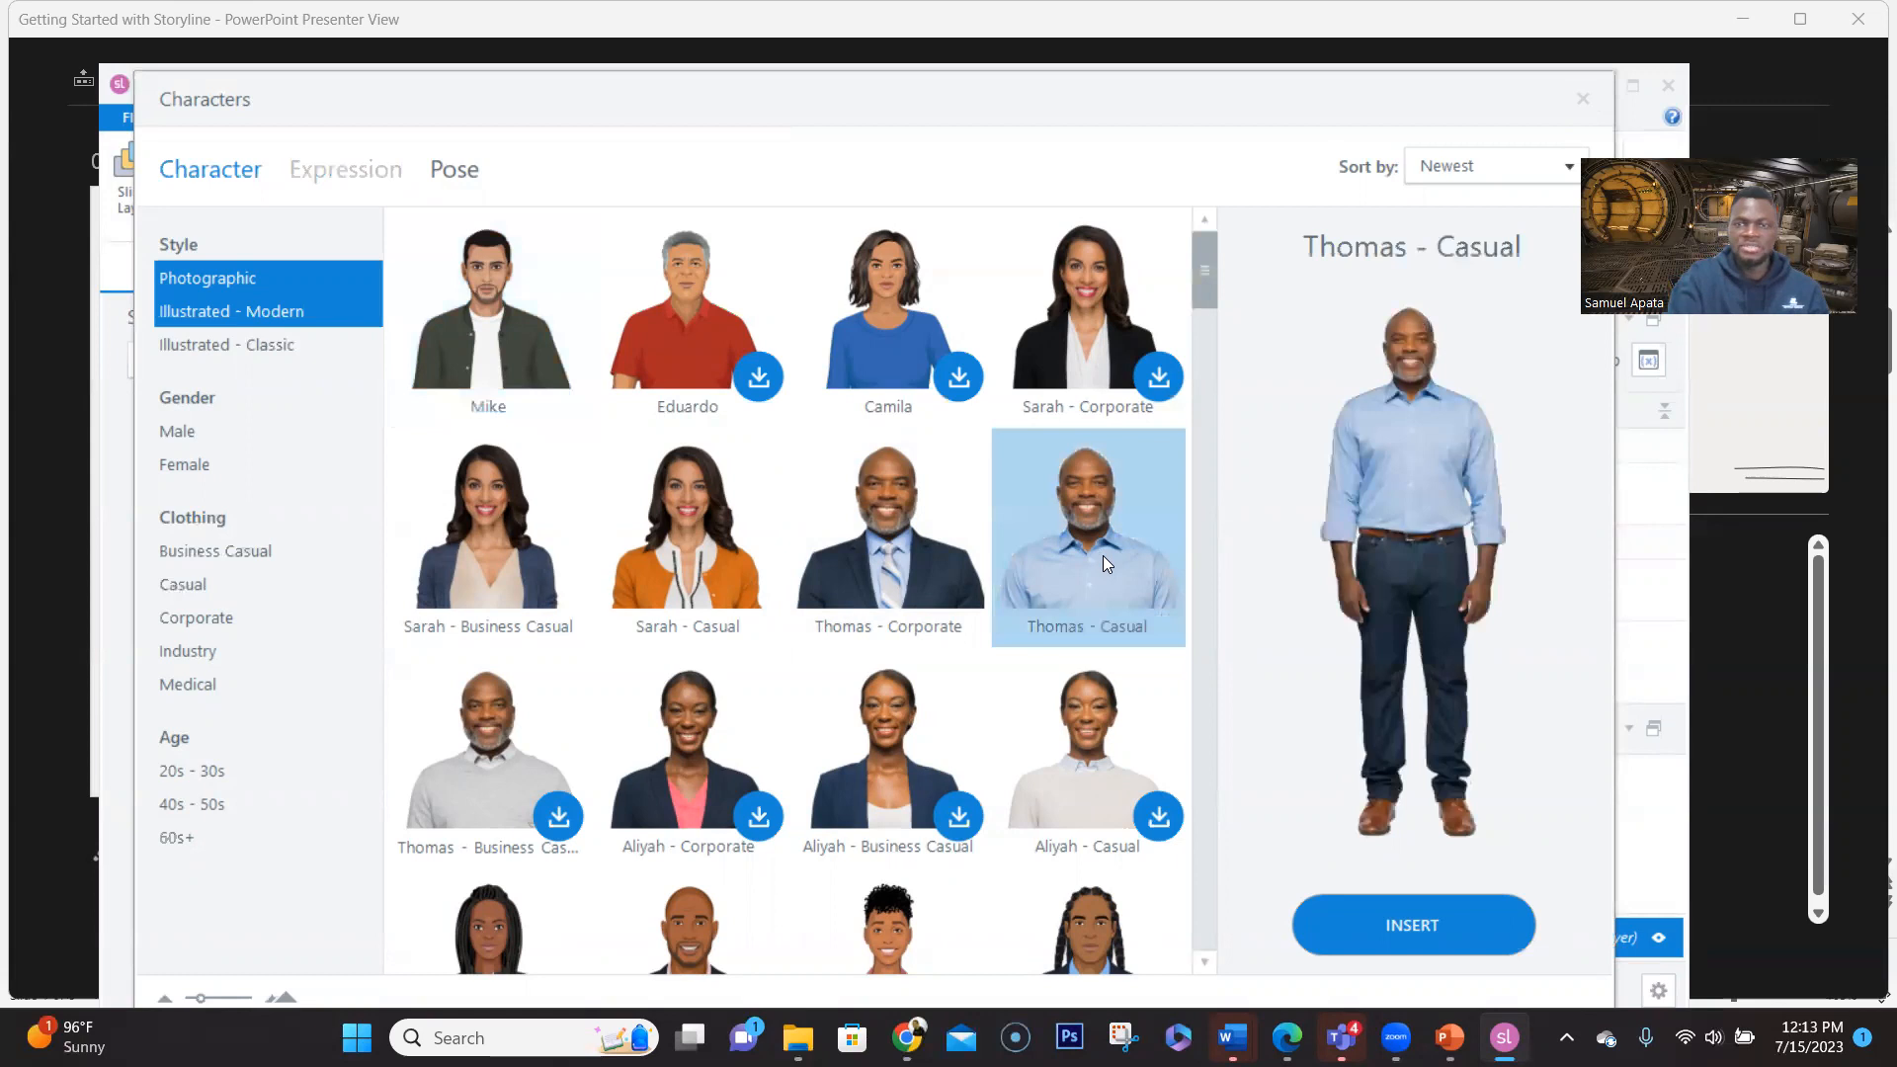
{"action": "left_click", "coordinate": [1439, 913]}
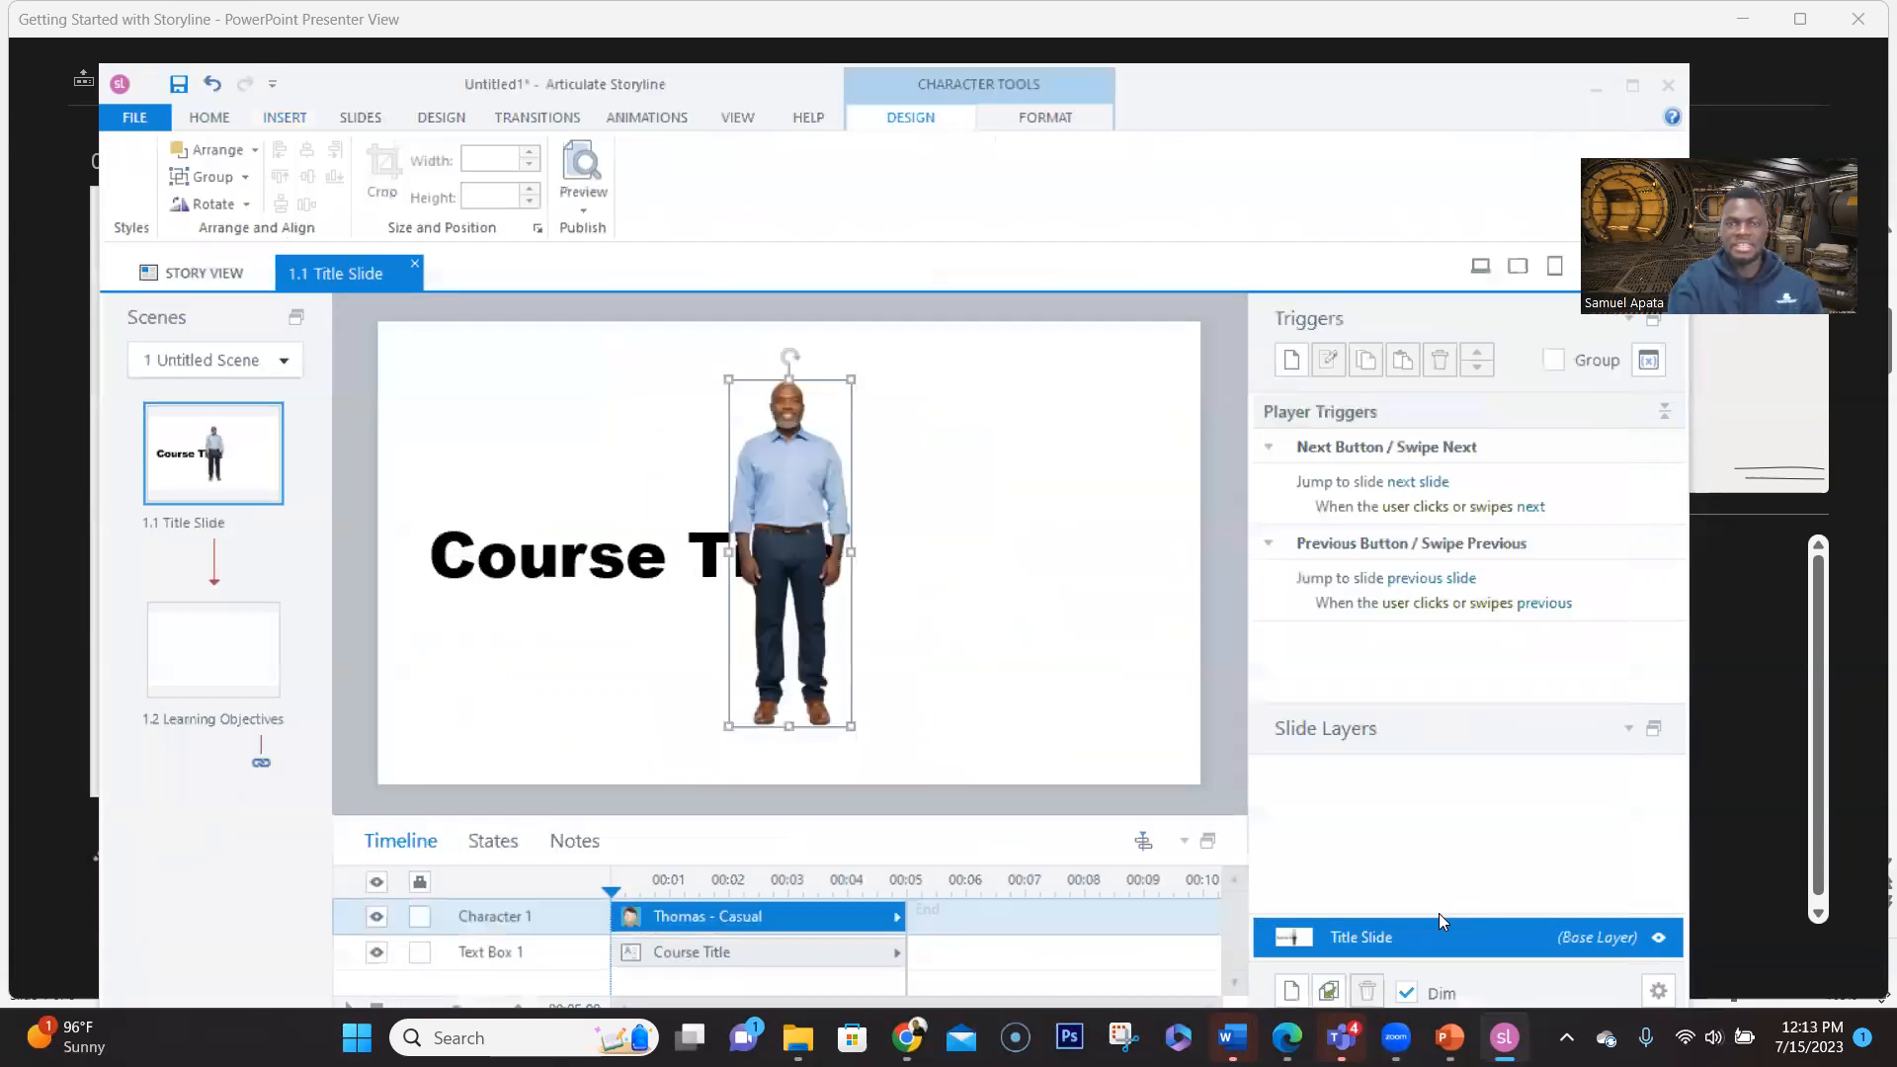
{"action": "left_click_drag", "start_coordinate": [830, 460], "coordinate": [1100, 455]}
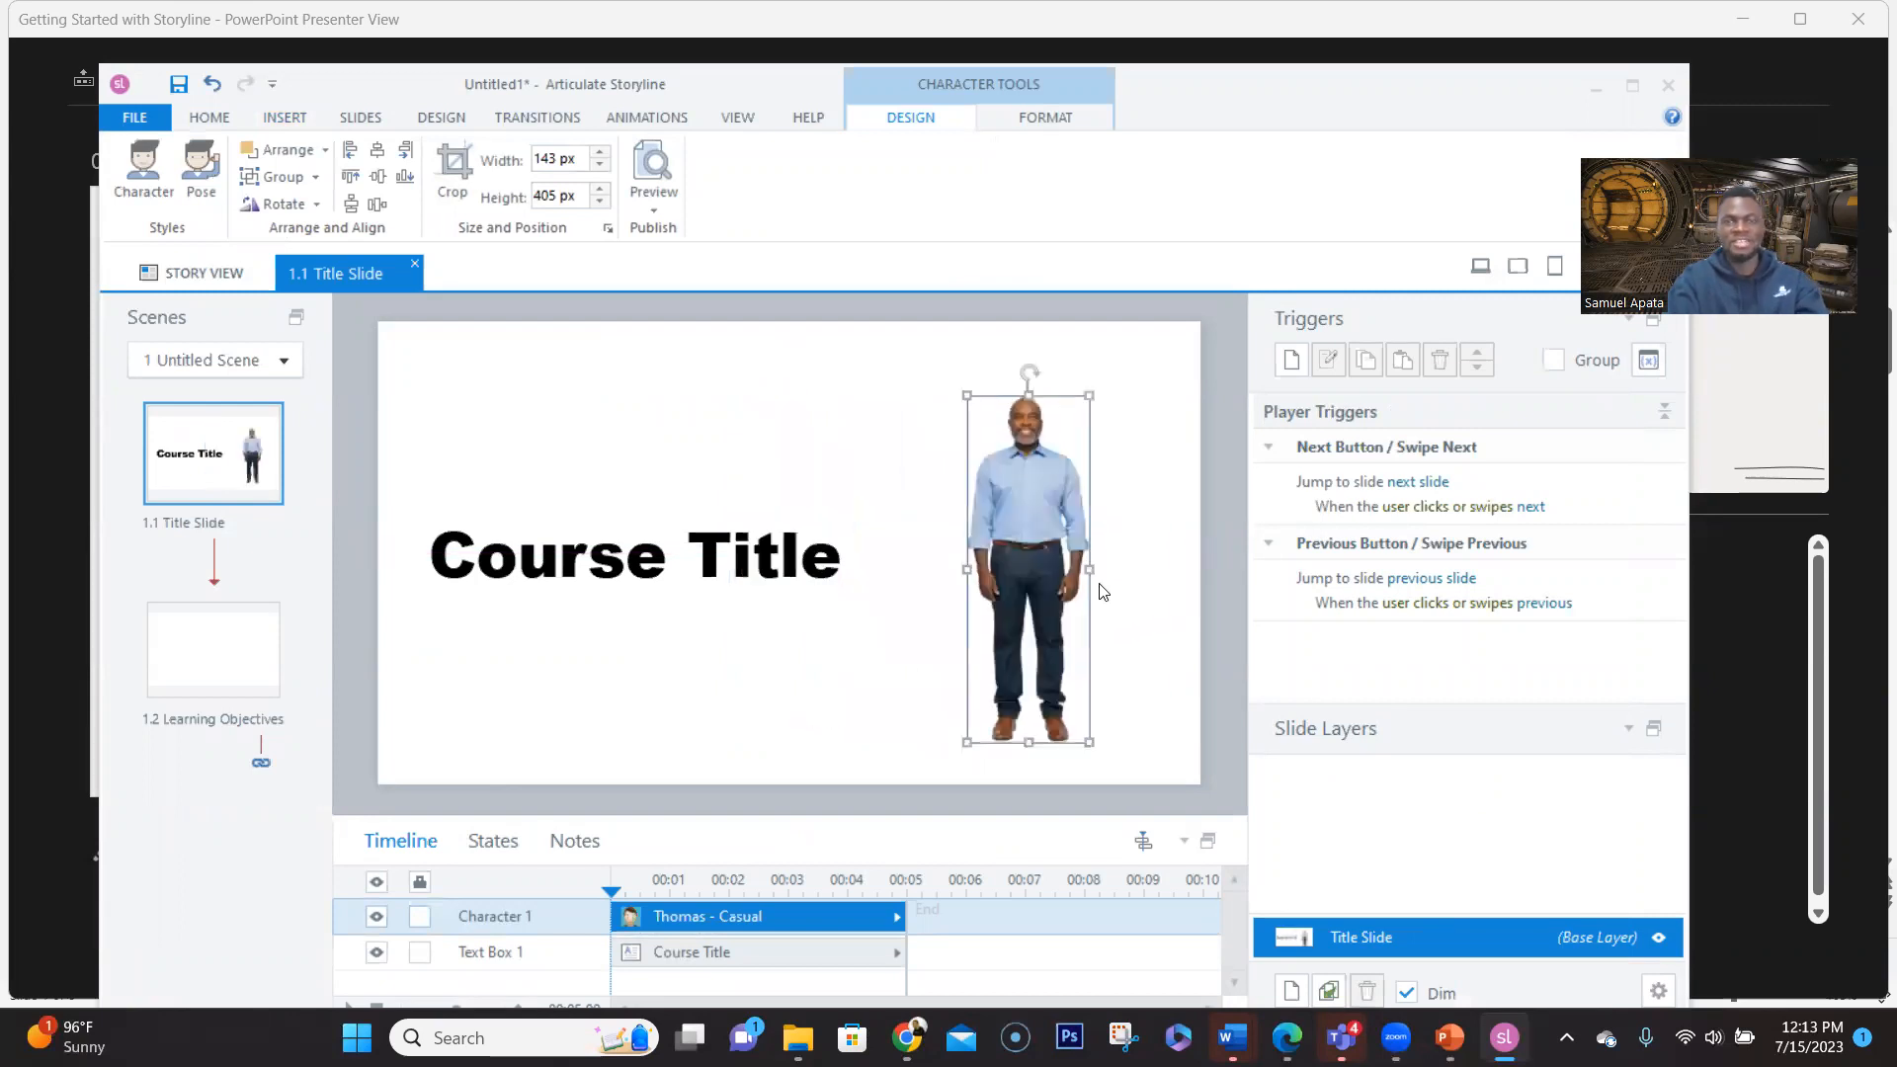
{"action": "left_click", "coordinate": [1174, 617]}
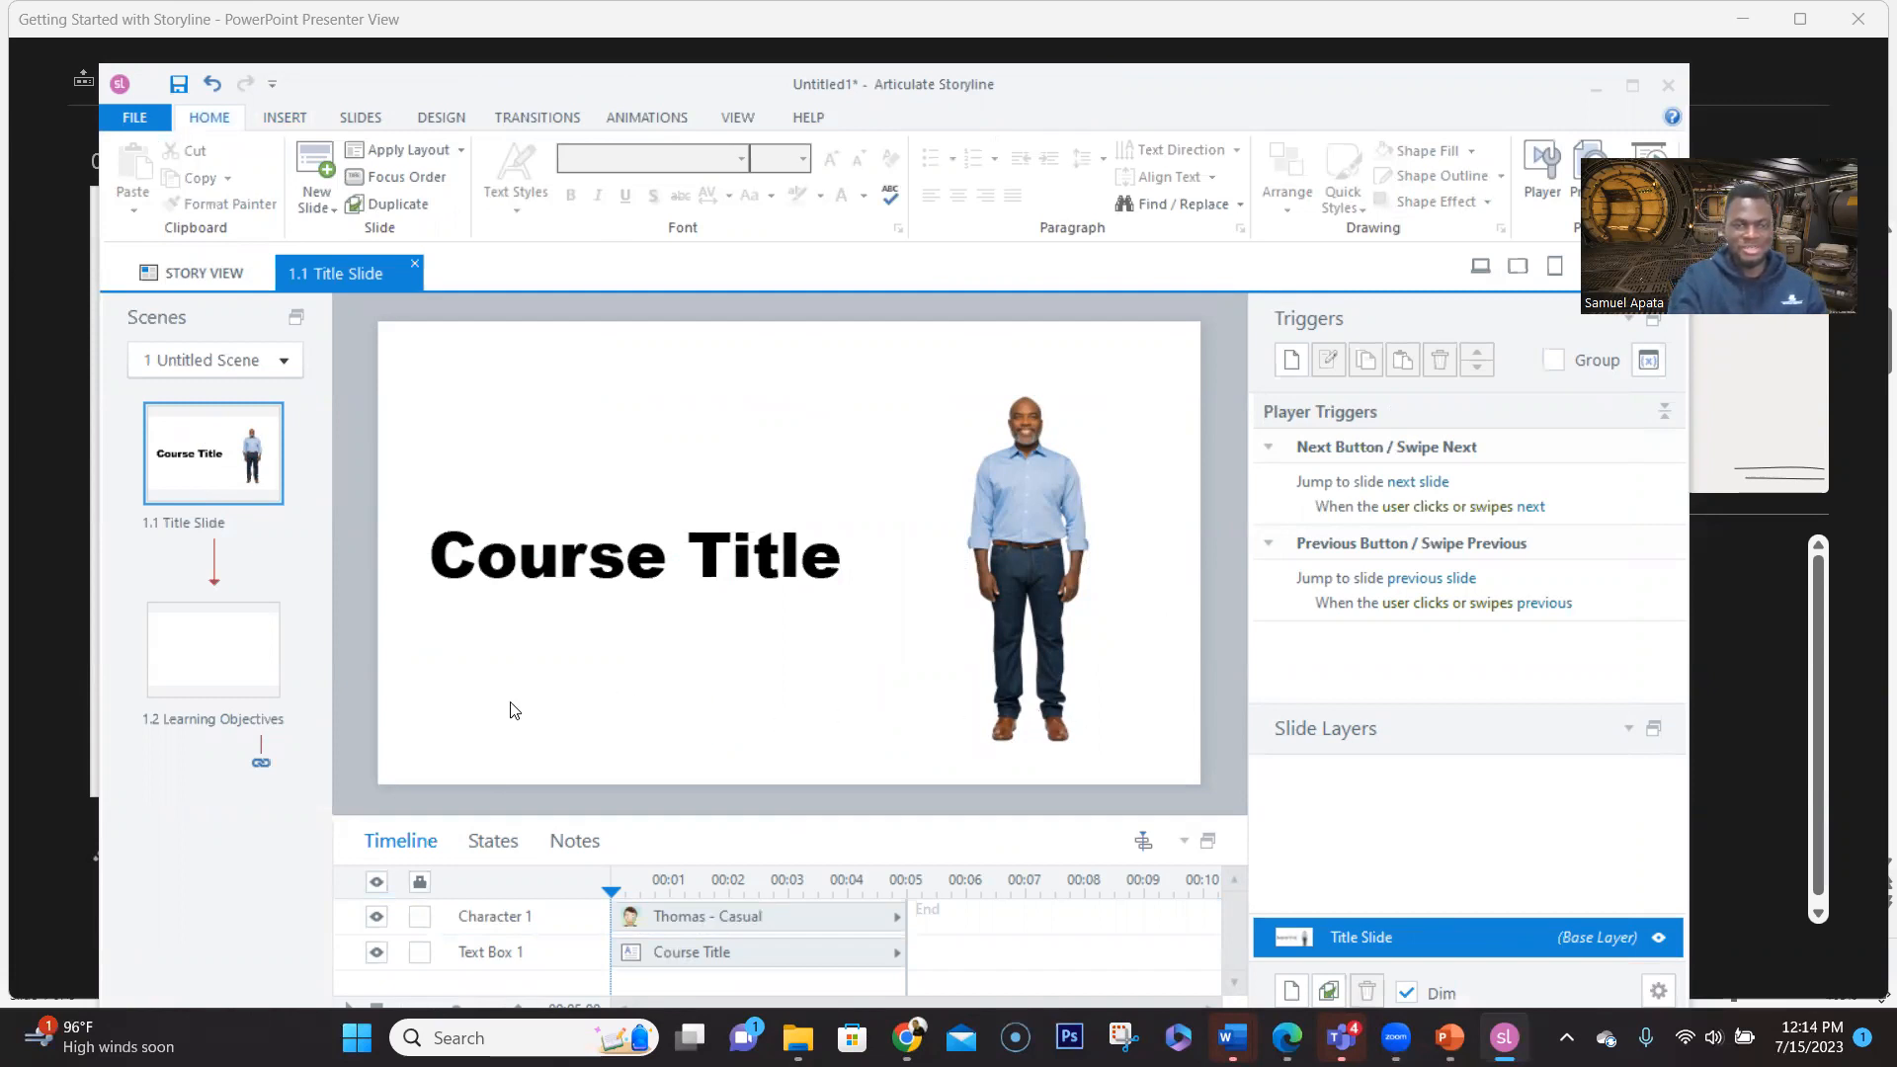
Try shrinking the character's height to 210 px and stretching its width to 248 px, undoing each change
{"action": "left_click", "coordinate": [1057, 720]}
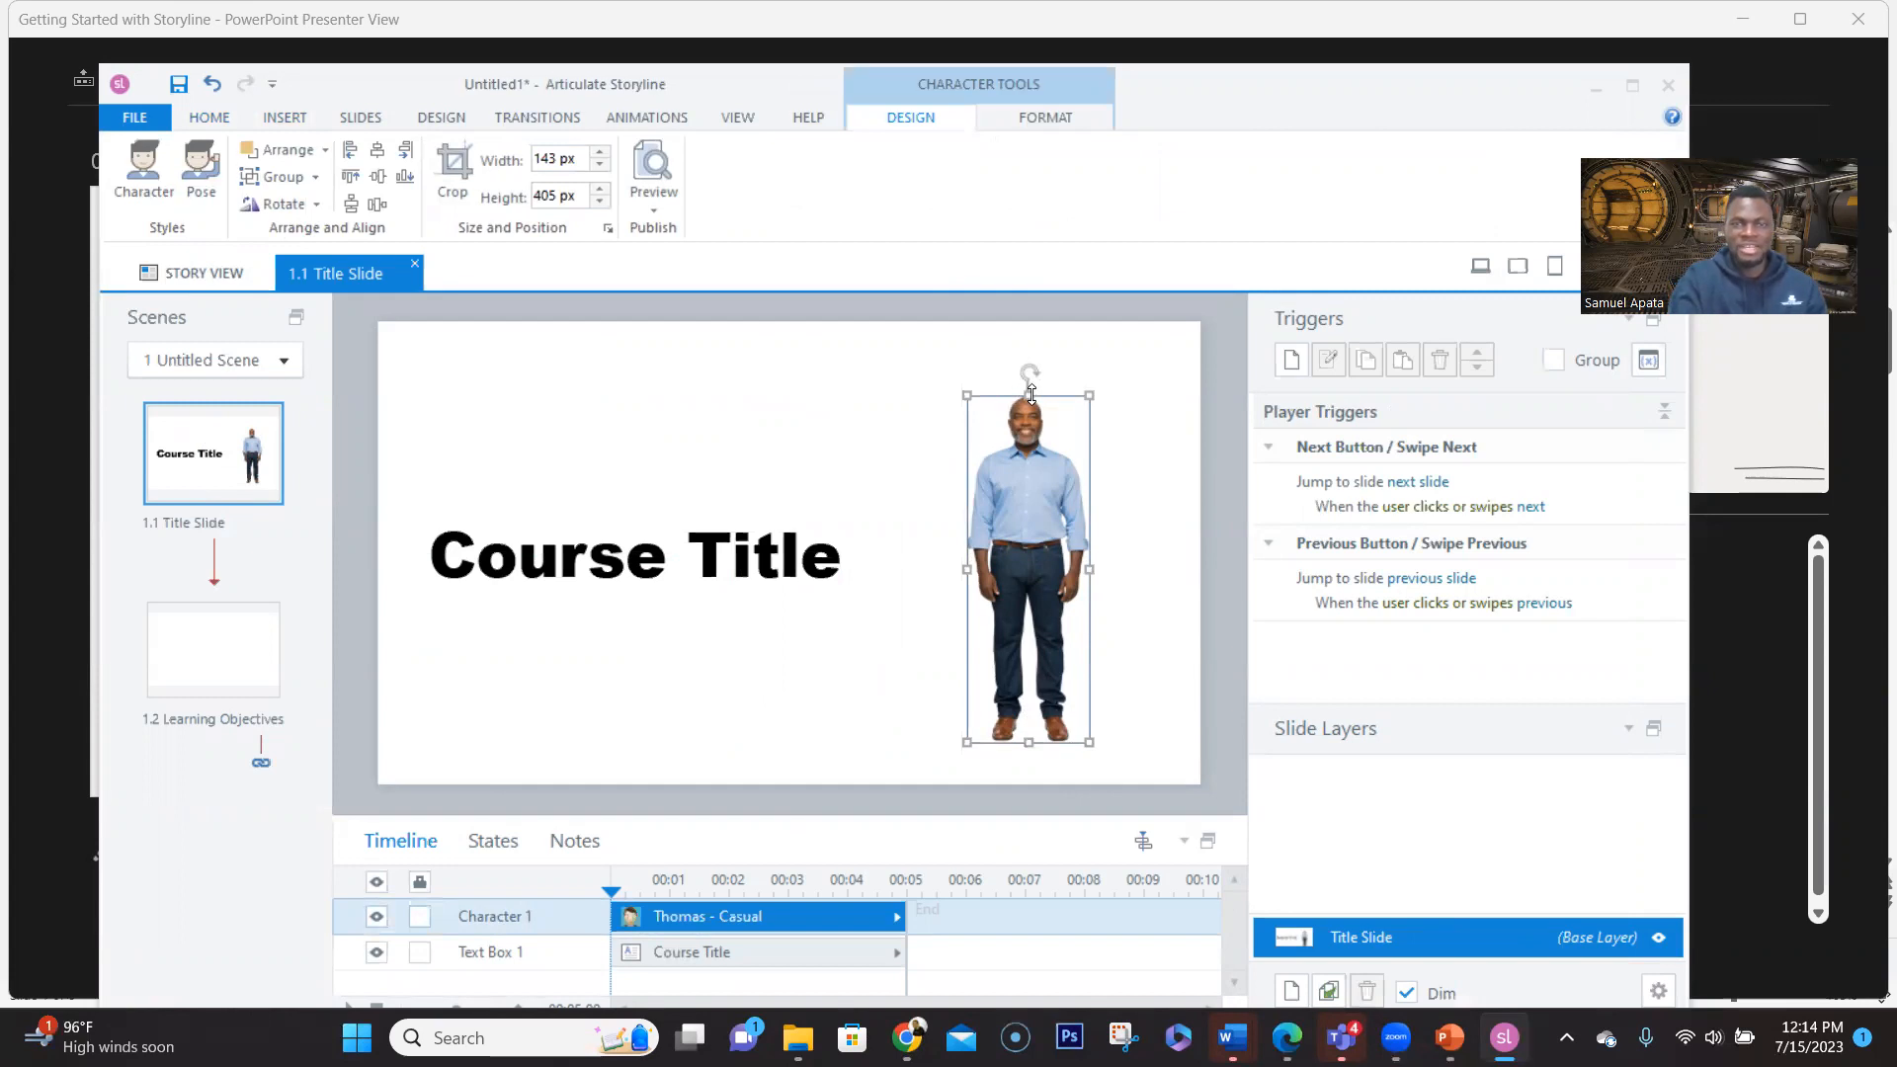
{"action": "left_click_drag", "start_coordinate": [1026, 399], "coordinate": [1030, 561]}
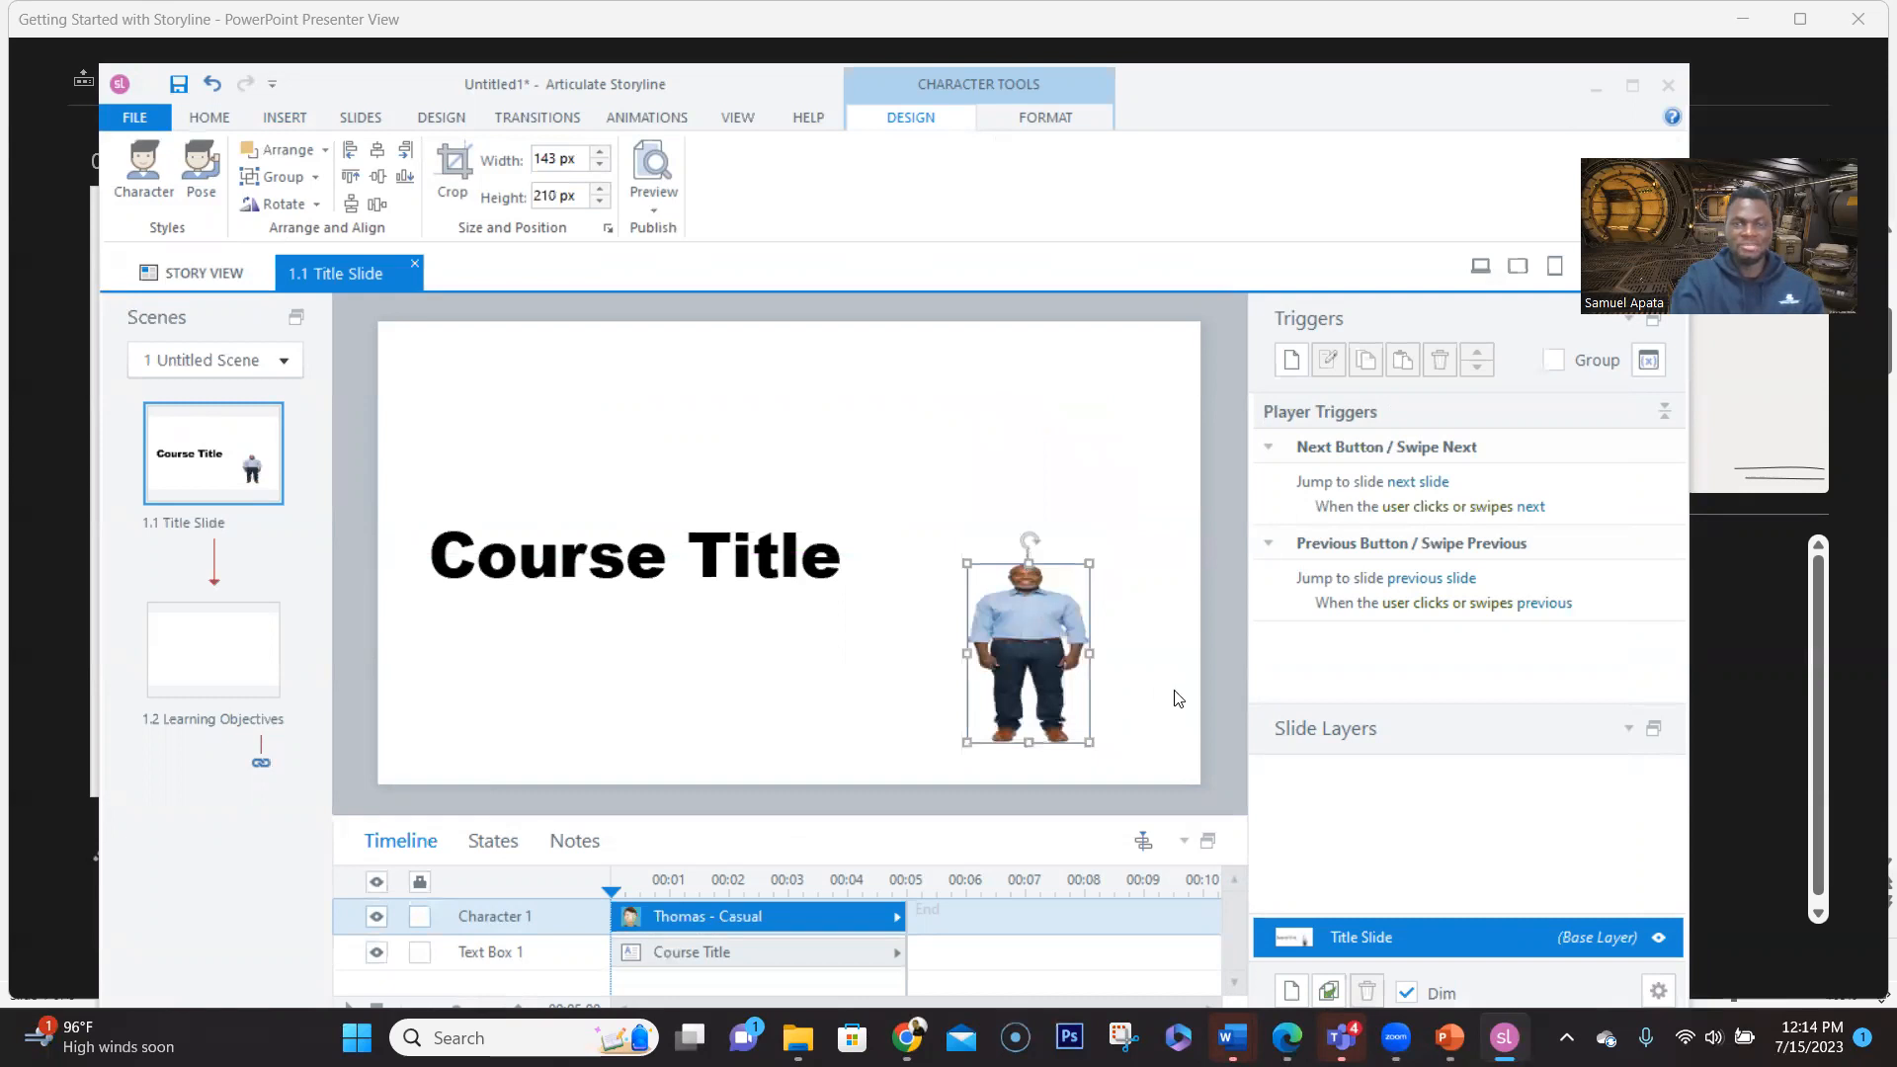
{"action": "key", "text": "ctrl+z"}
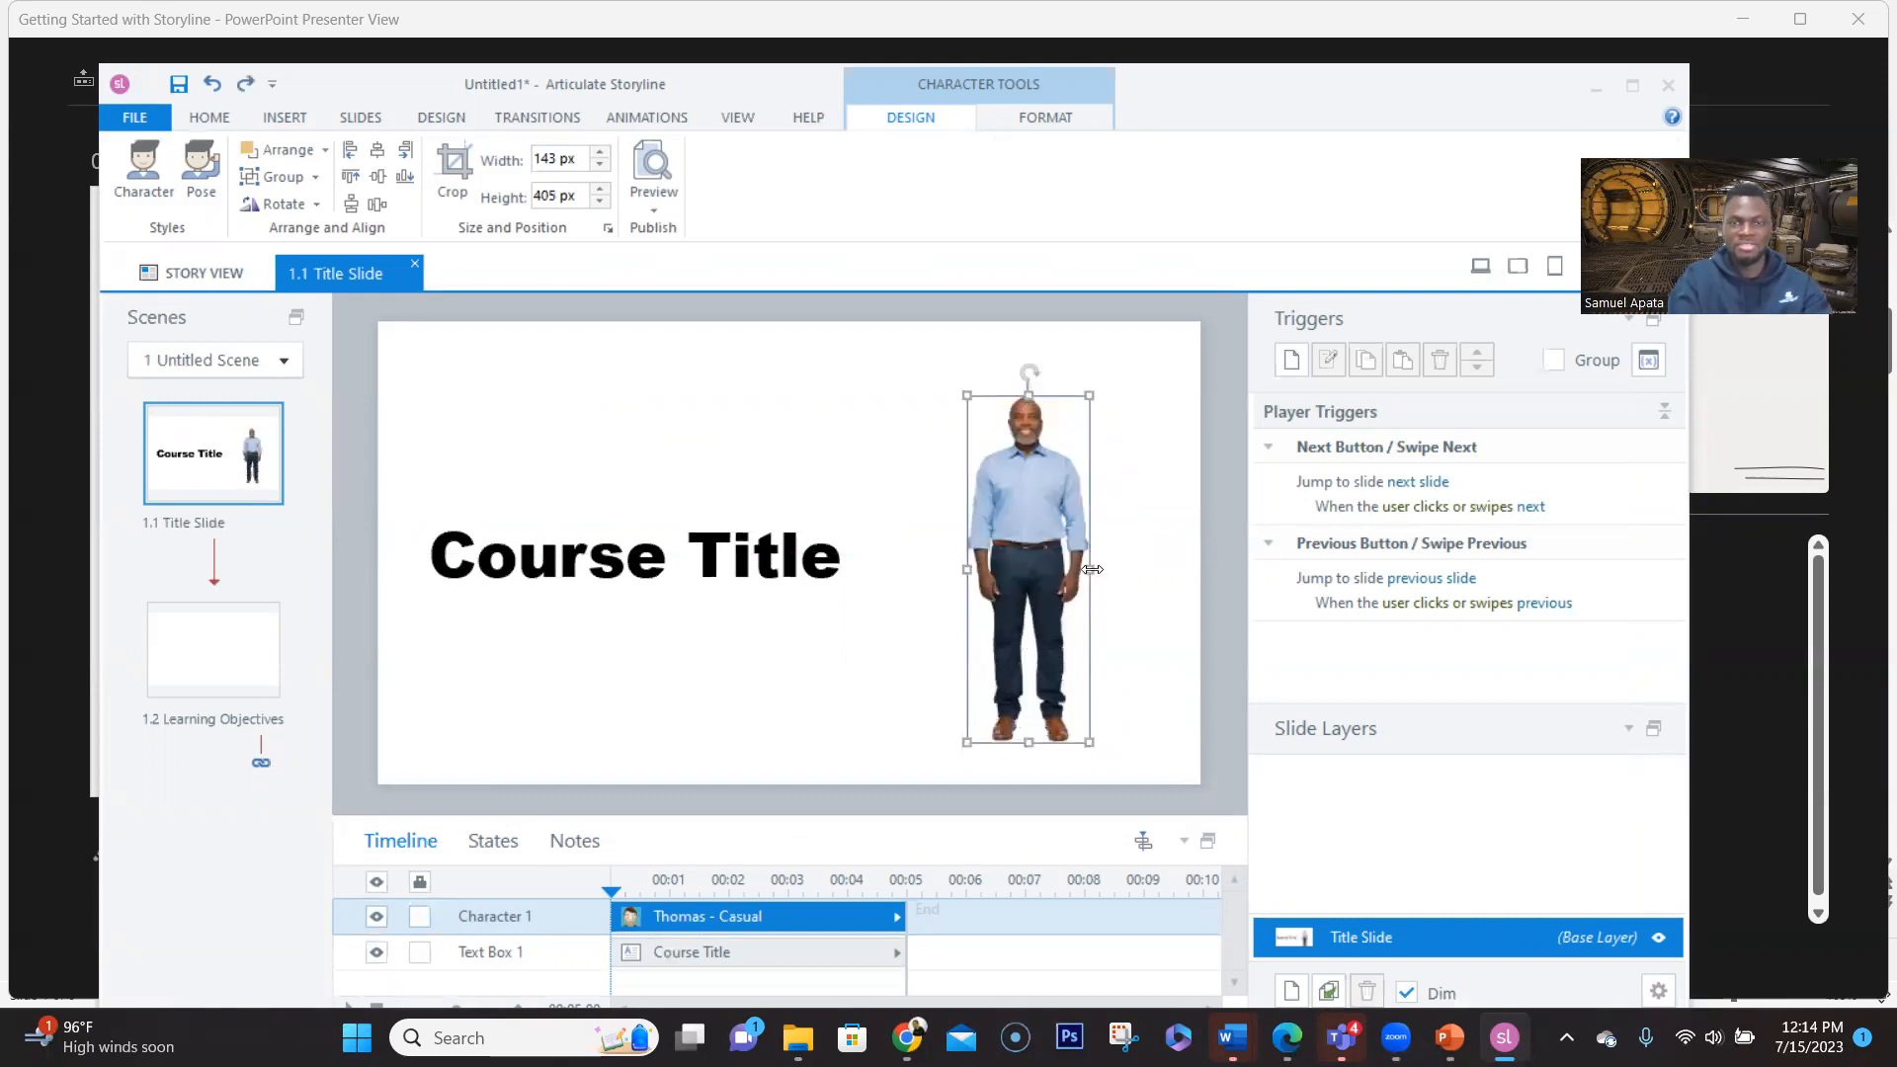
{"action": "left_click_drag", "start_coordinate": [1092, 569], "coordinate": [1178, 574]}
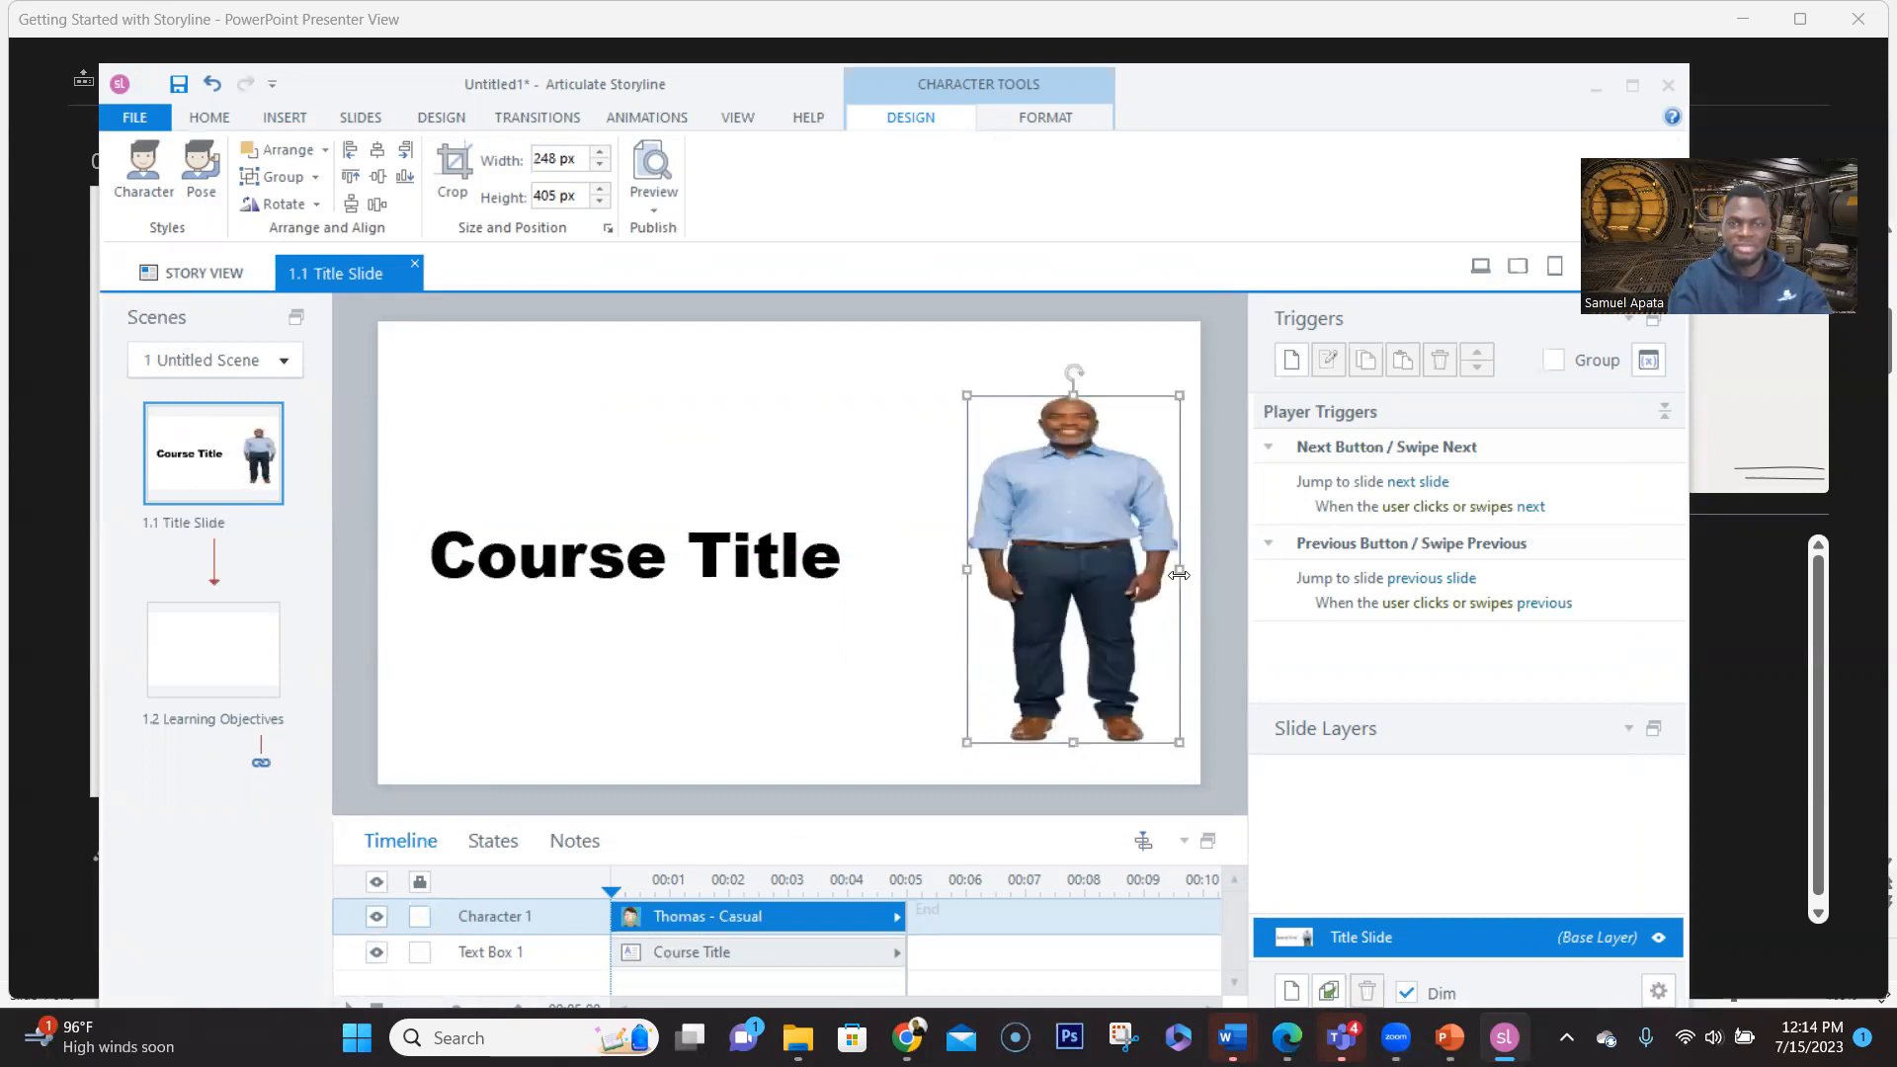
{"action": "key", "text": "ctrl+z"}
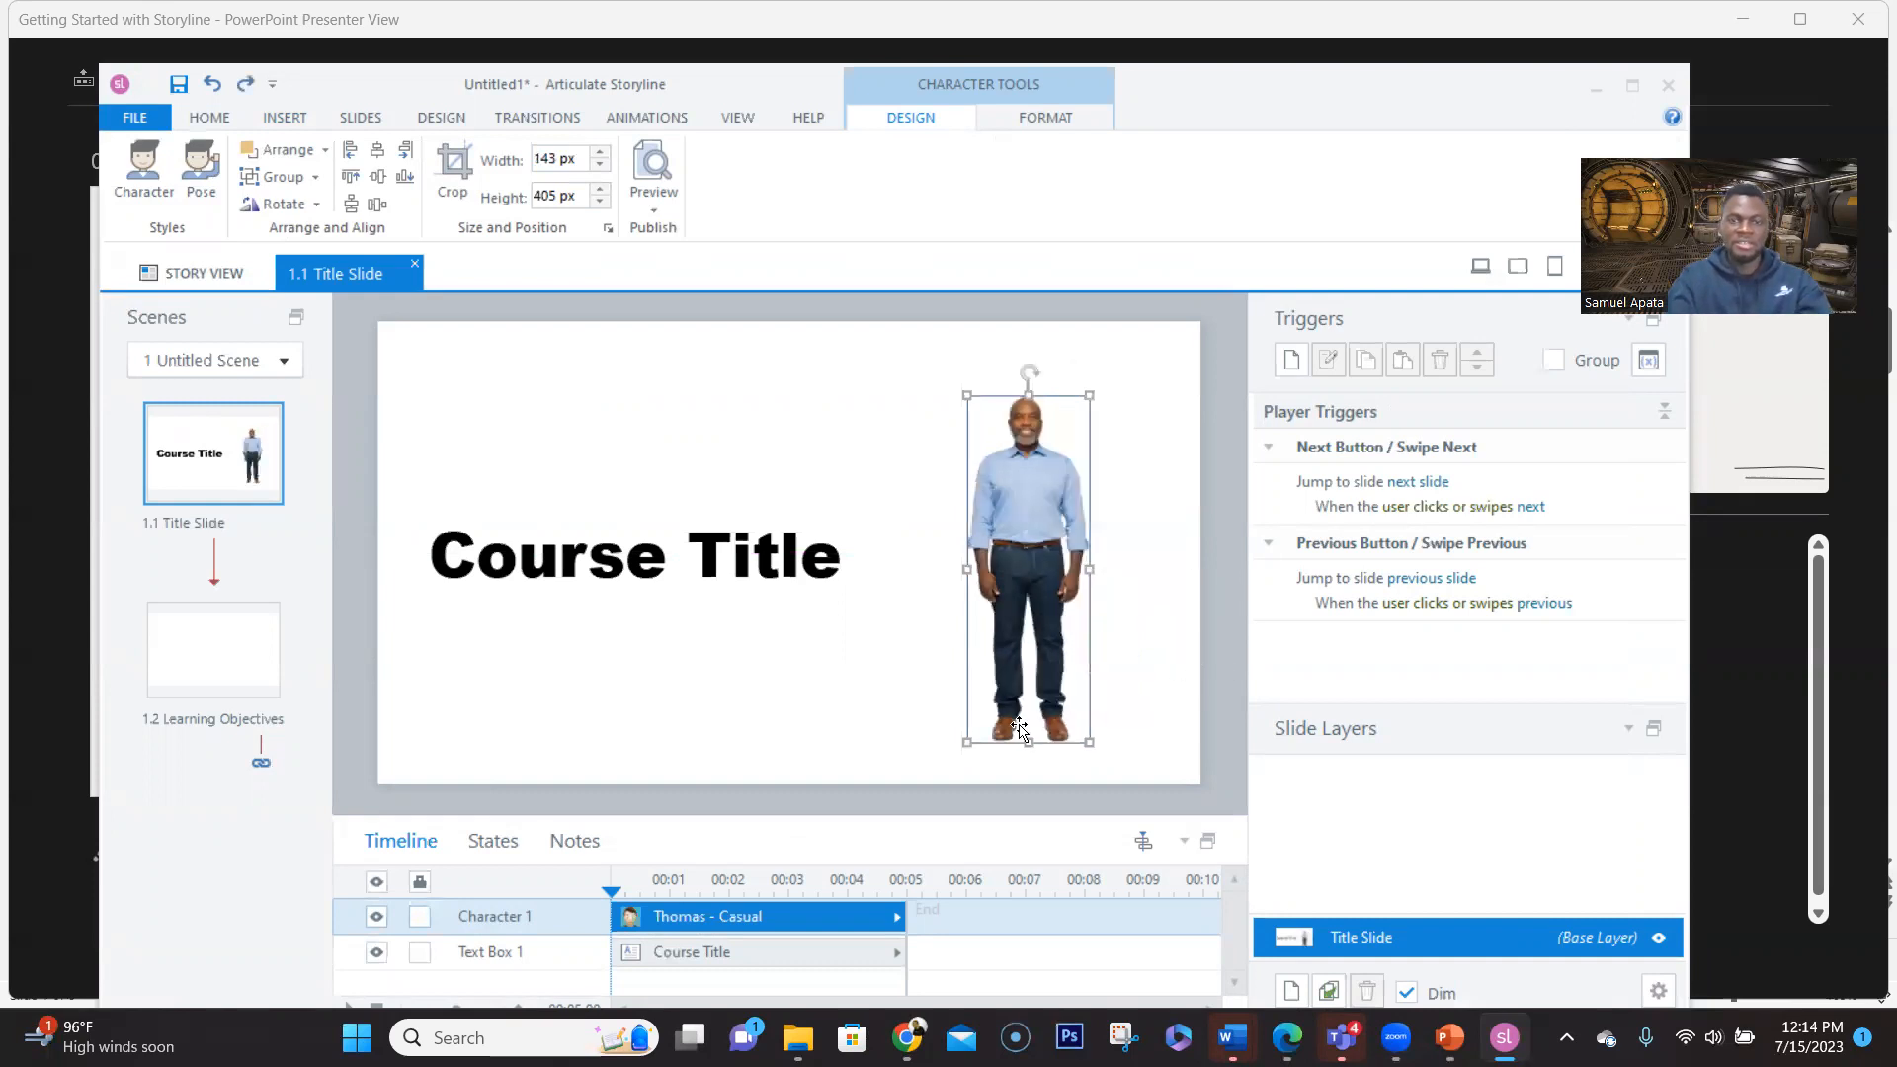
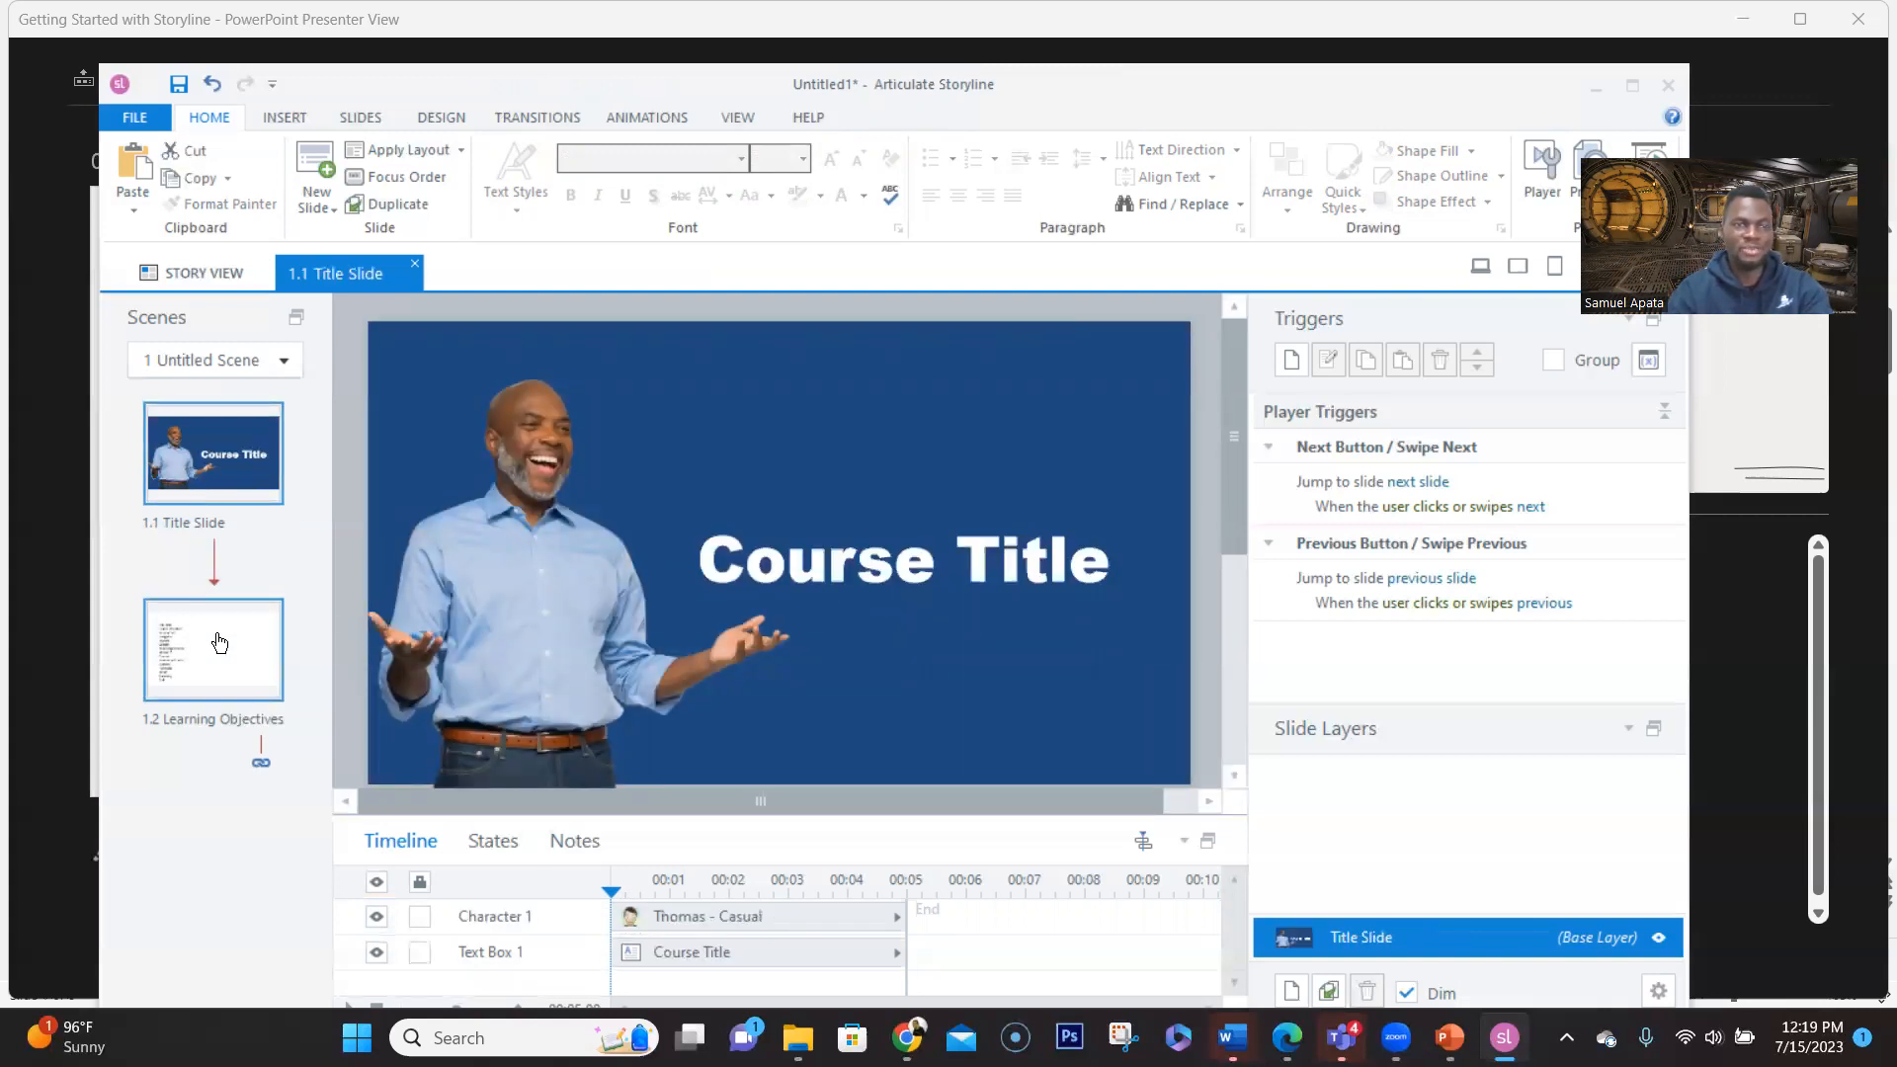
Show the slide transition options and review the Title Slide and the course outline on the Learning Objectives slide
{"action": "left_click", "coordinate": [538, 118]}
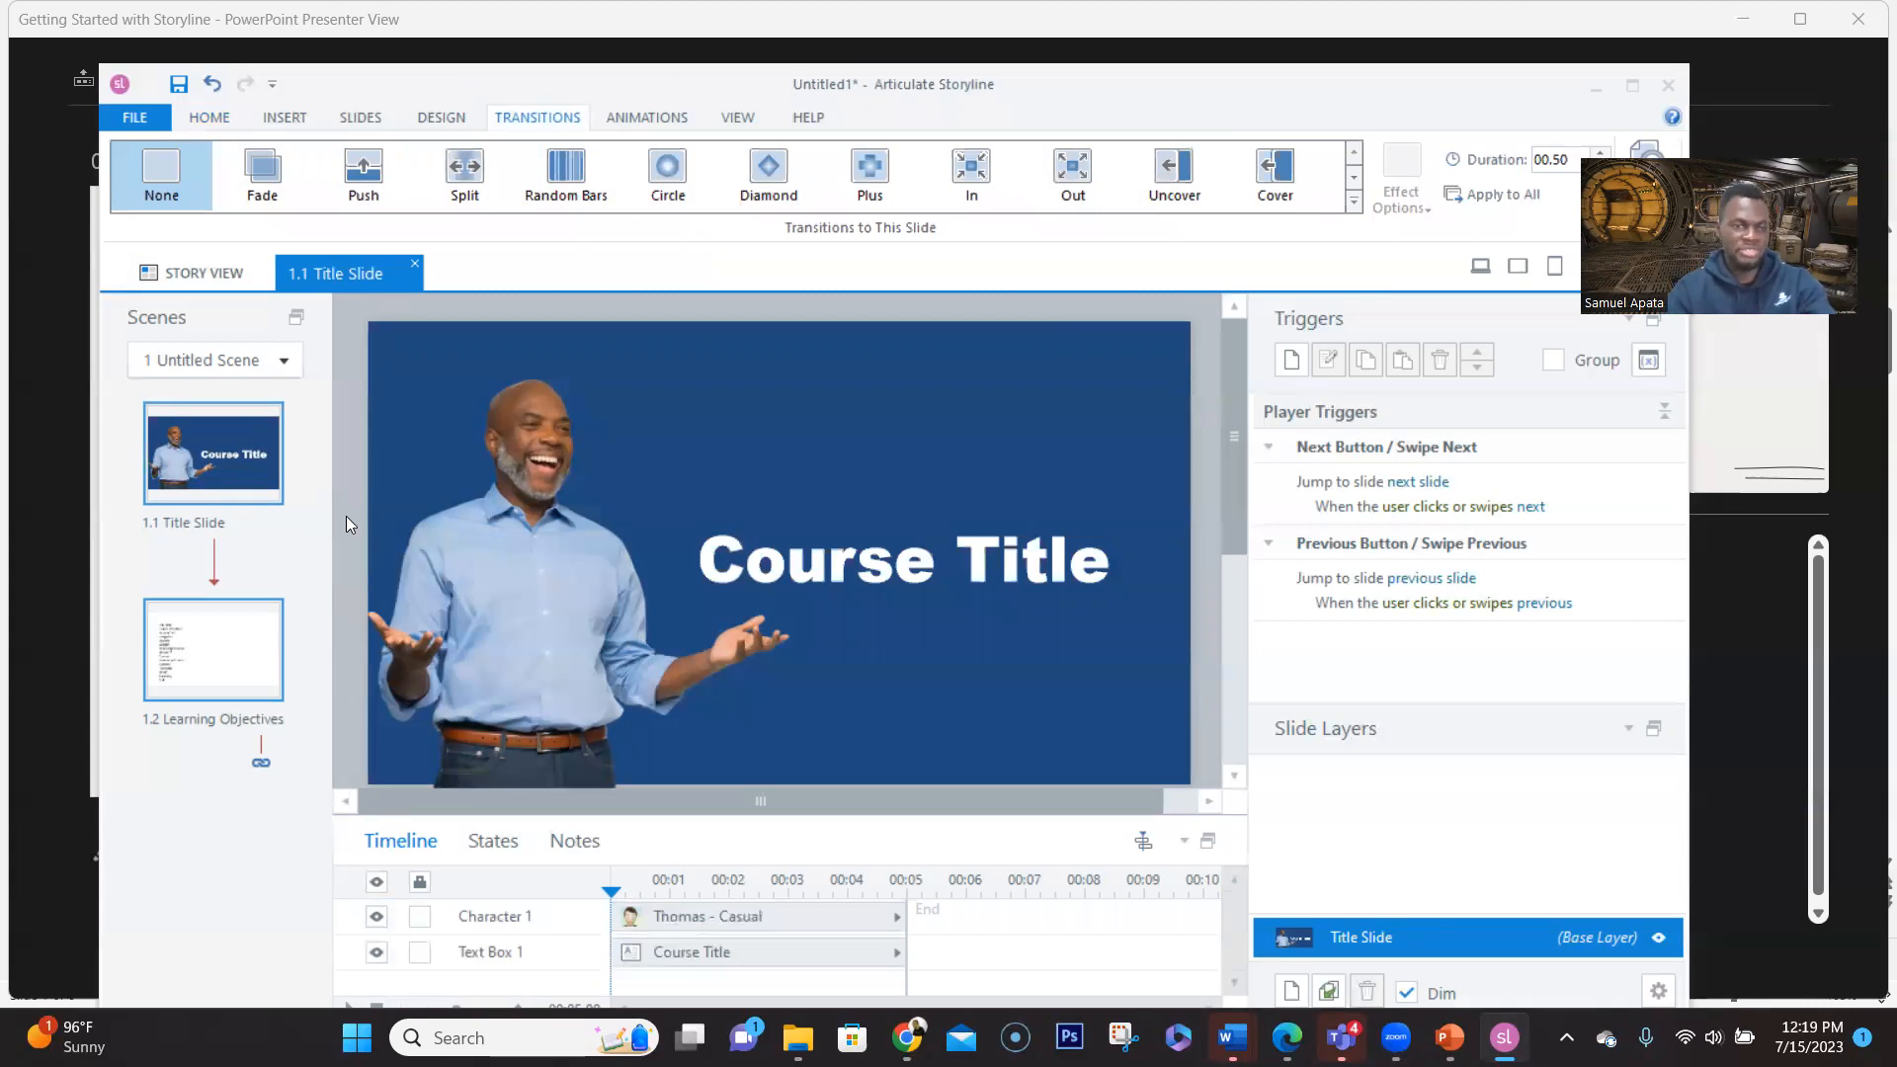
{"action": "left_click", "coordinate": [216, 633]}
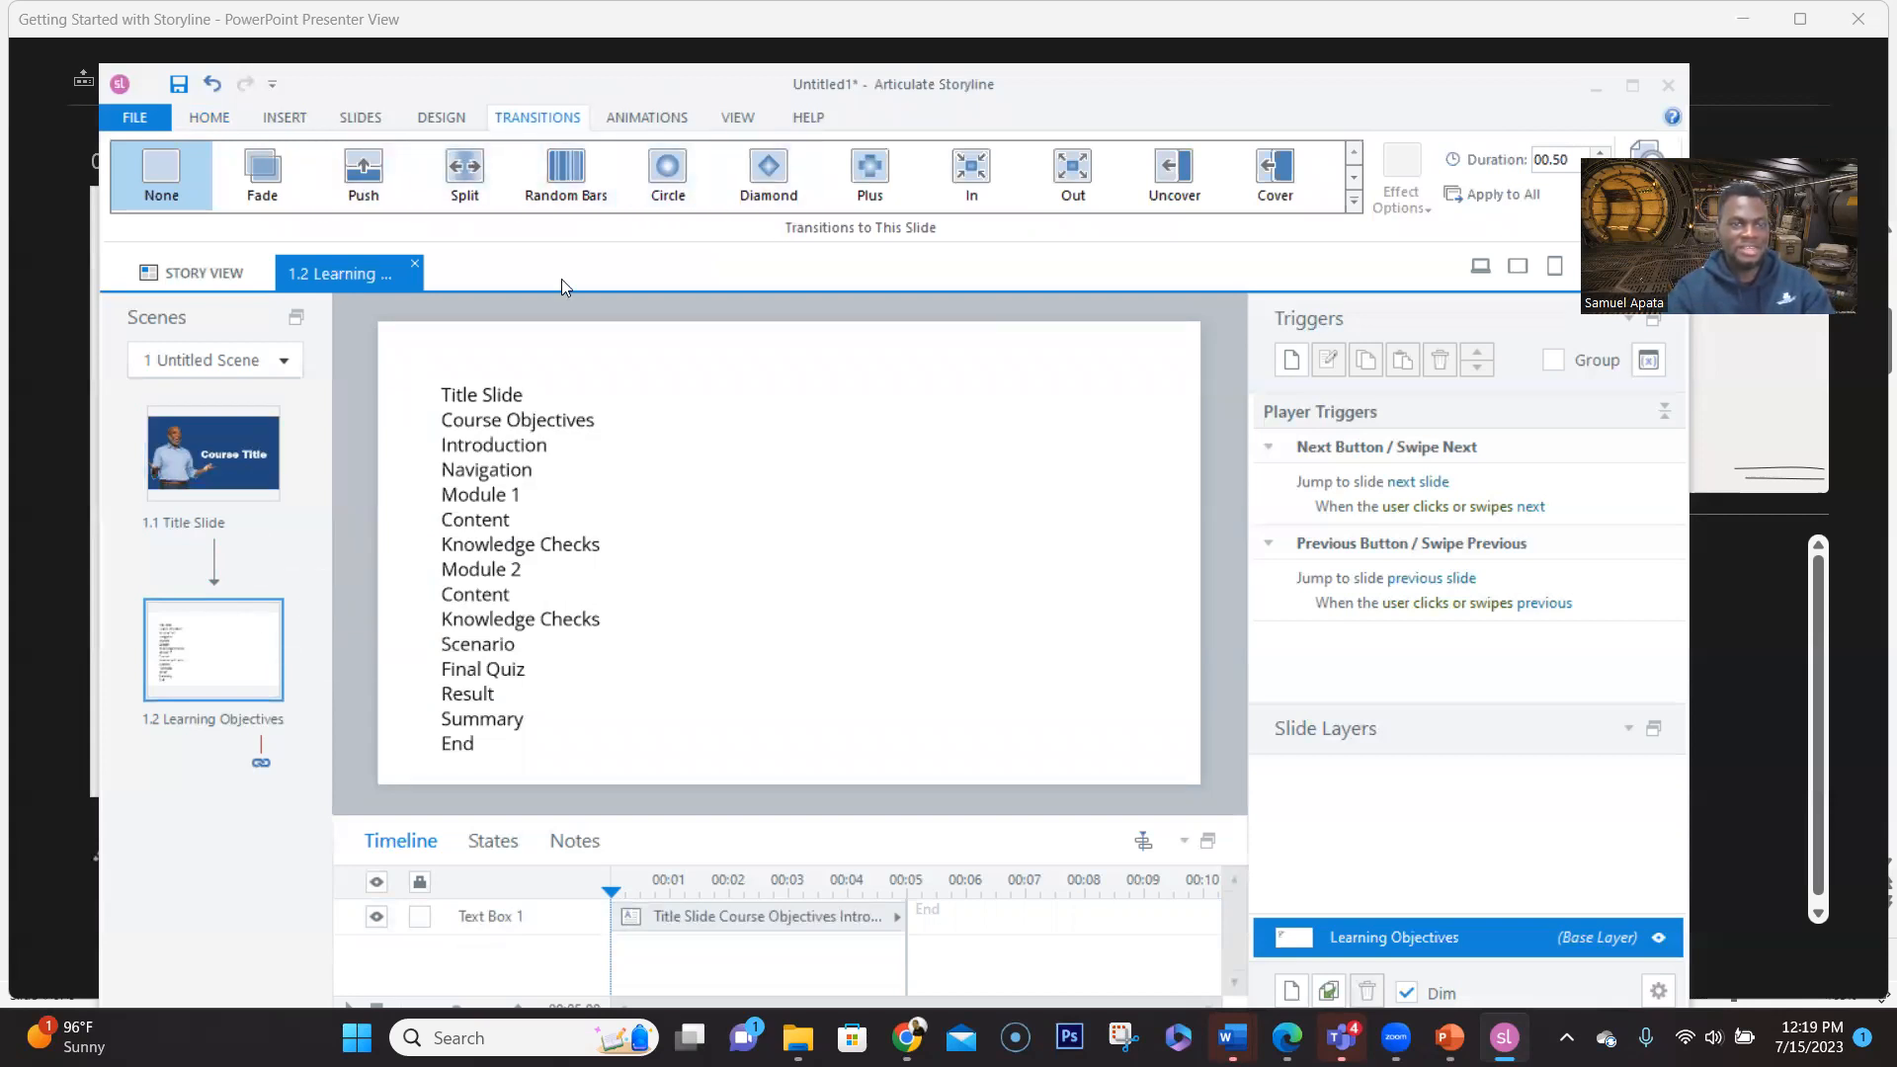
{"action": "left_click", "coordinate": [185, 502]}
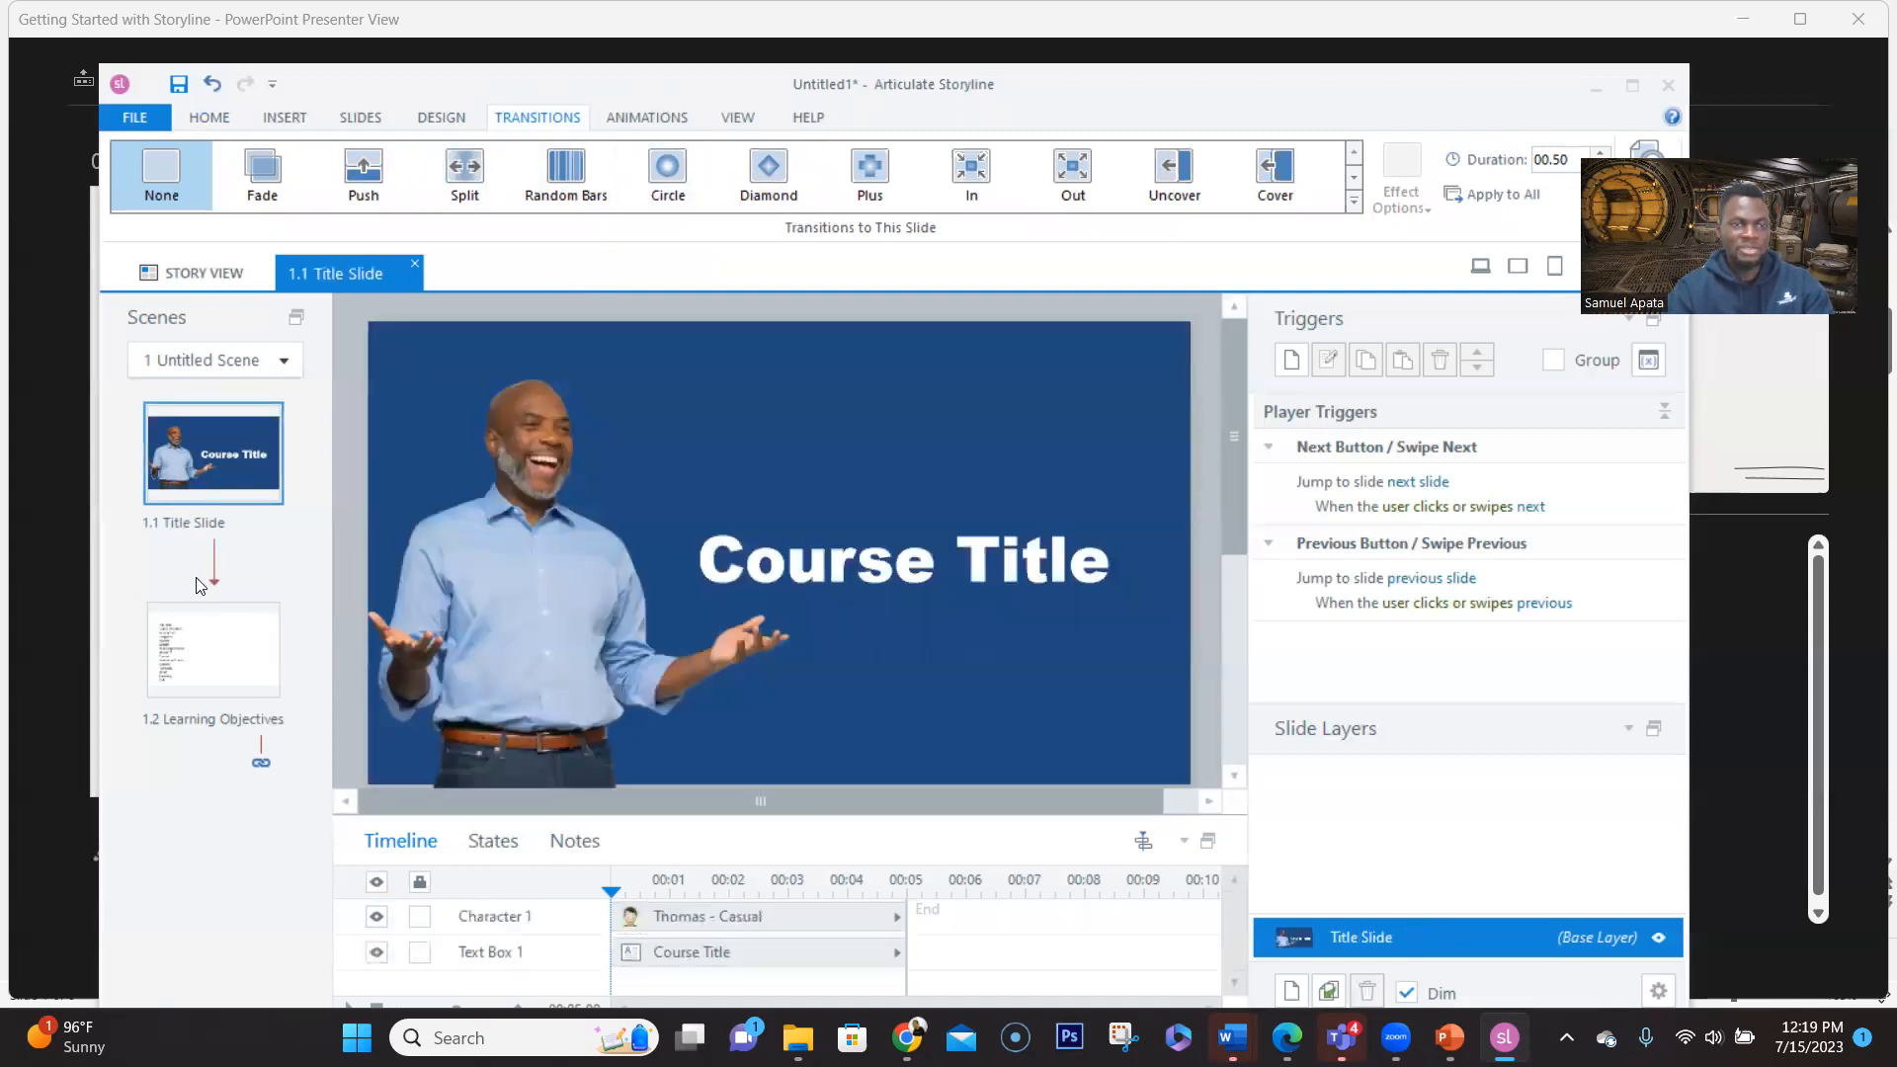
{"action": "left_click", "coordinate": [188, 664]}
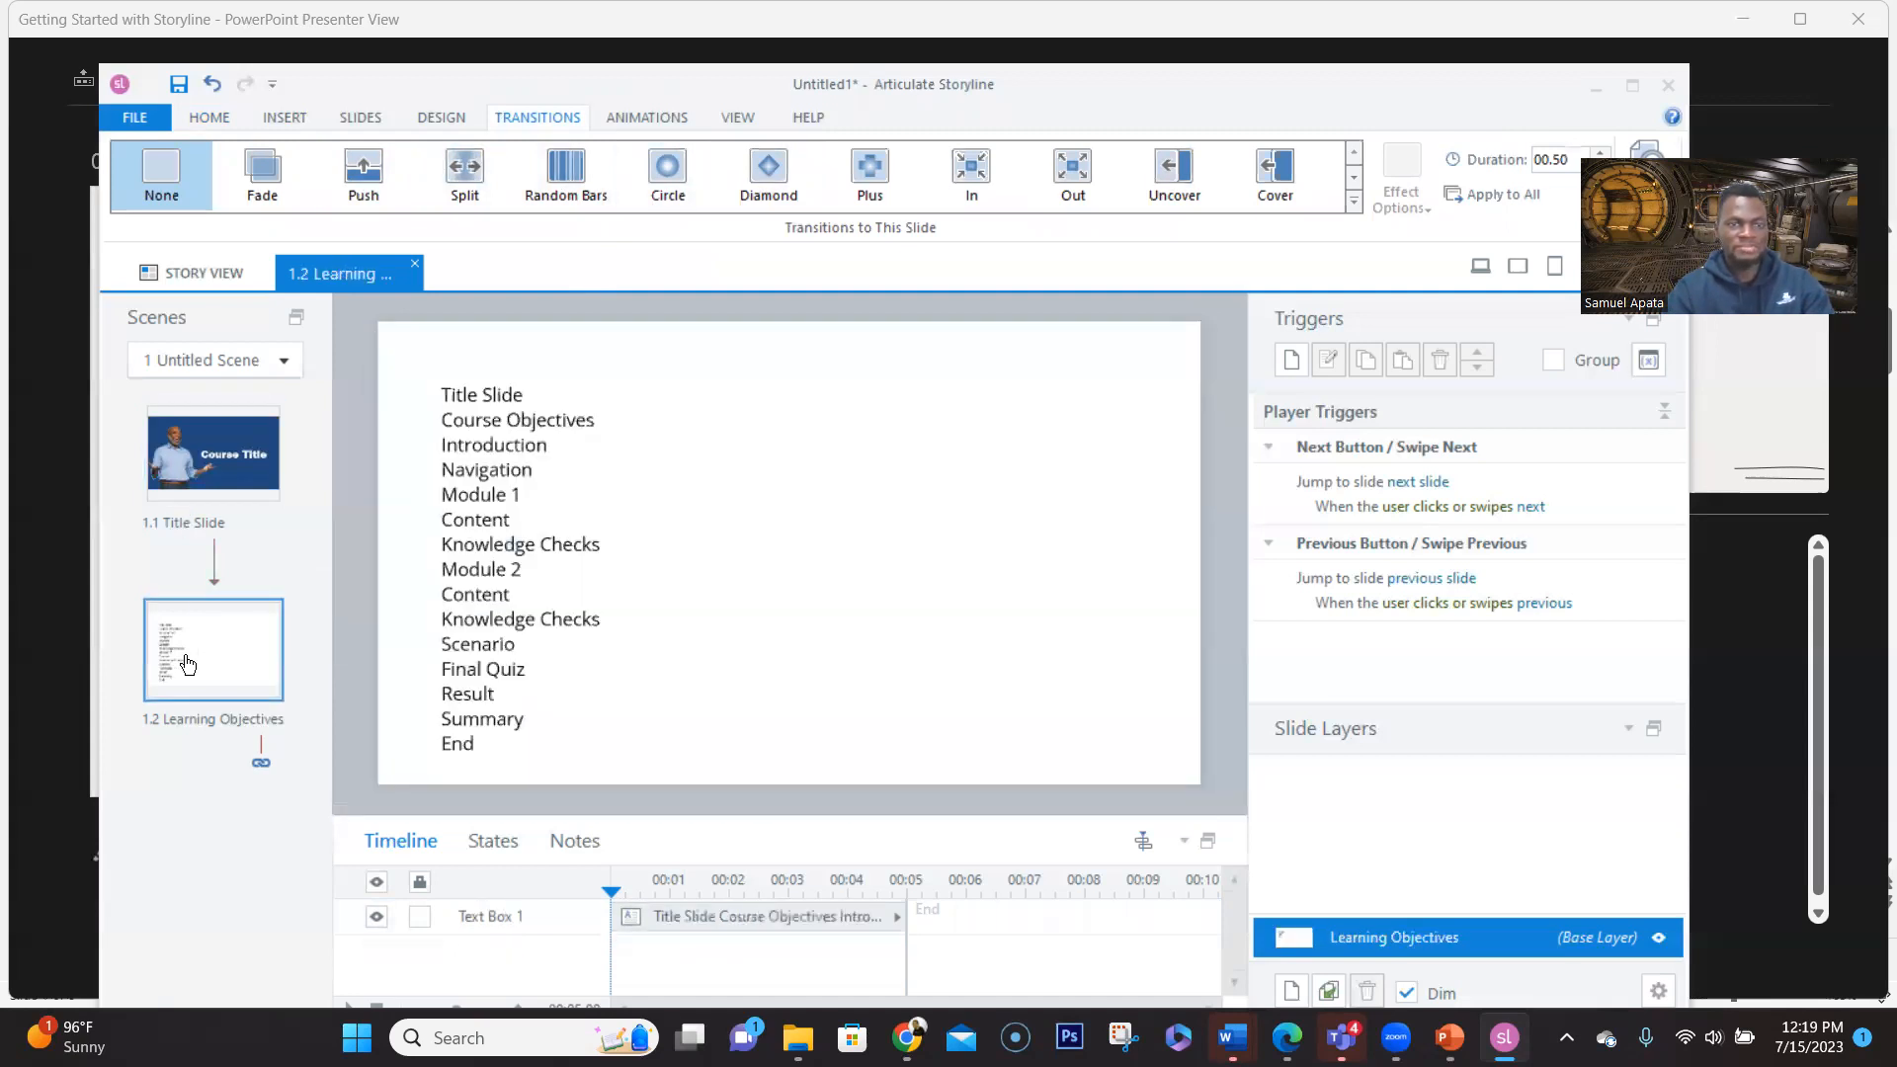
{"action": "left_click", "coordinate": [543, 619]}
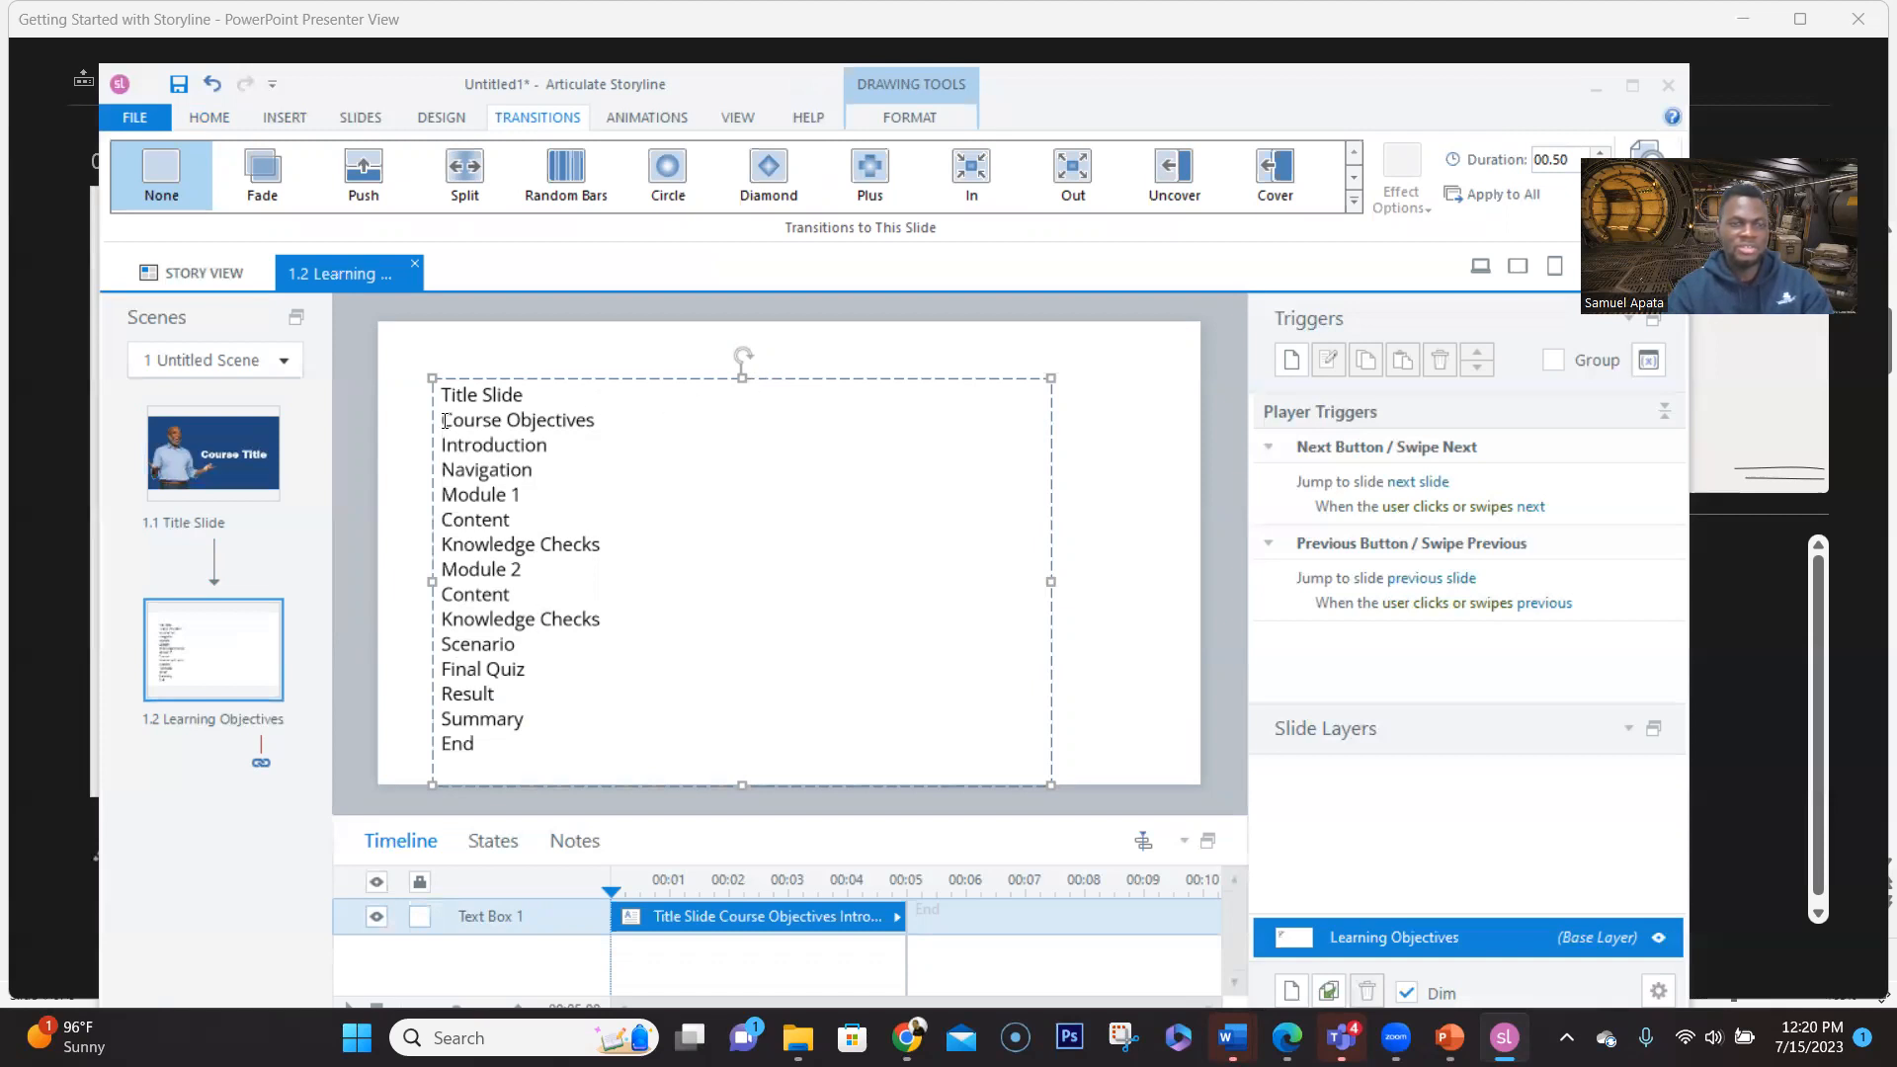
{"action": "left_click", "coordinate": [226, 468]}
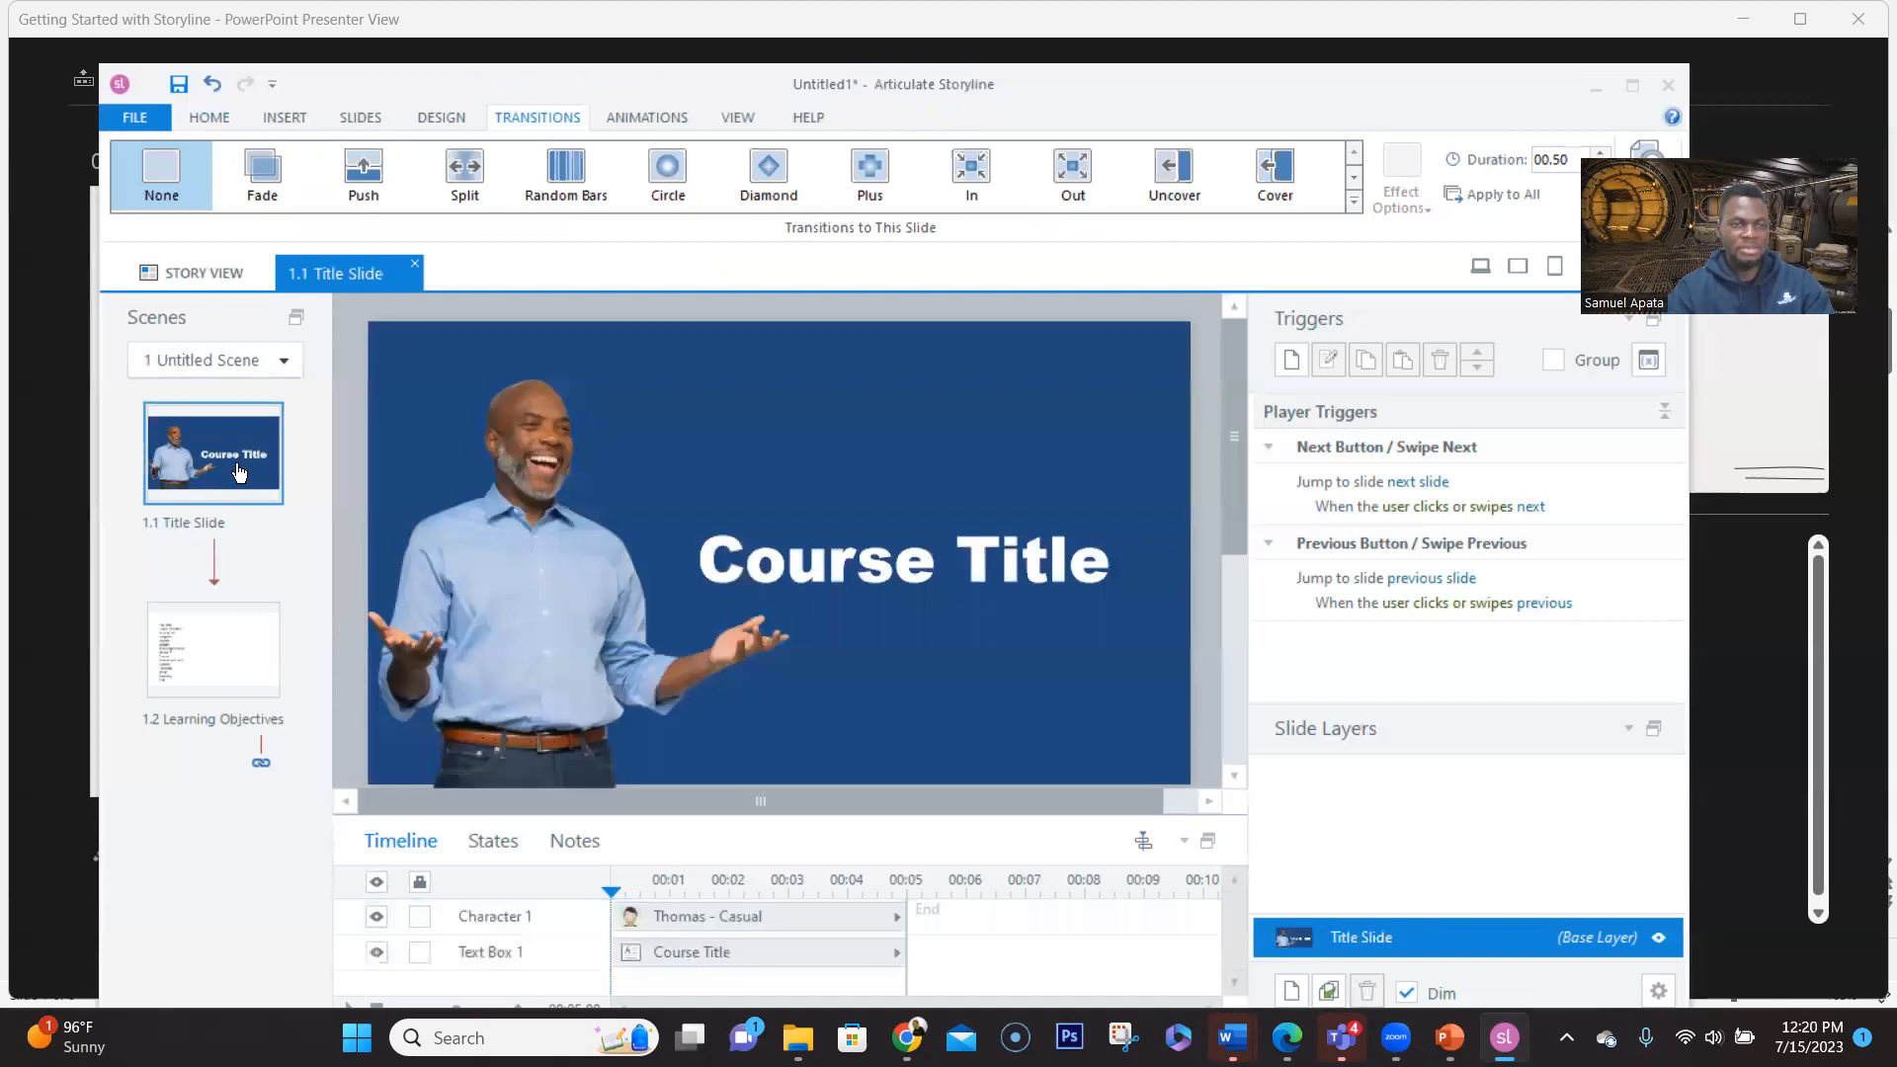
{"action": "left_click", "coordinate": [217, 648]}
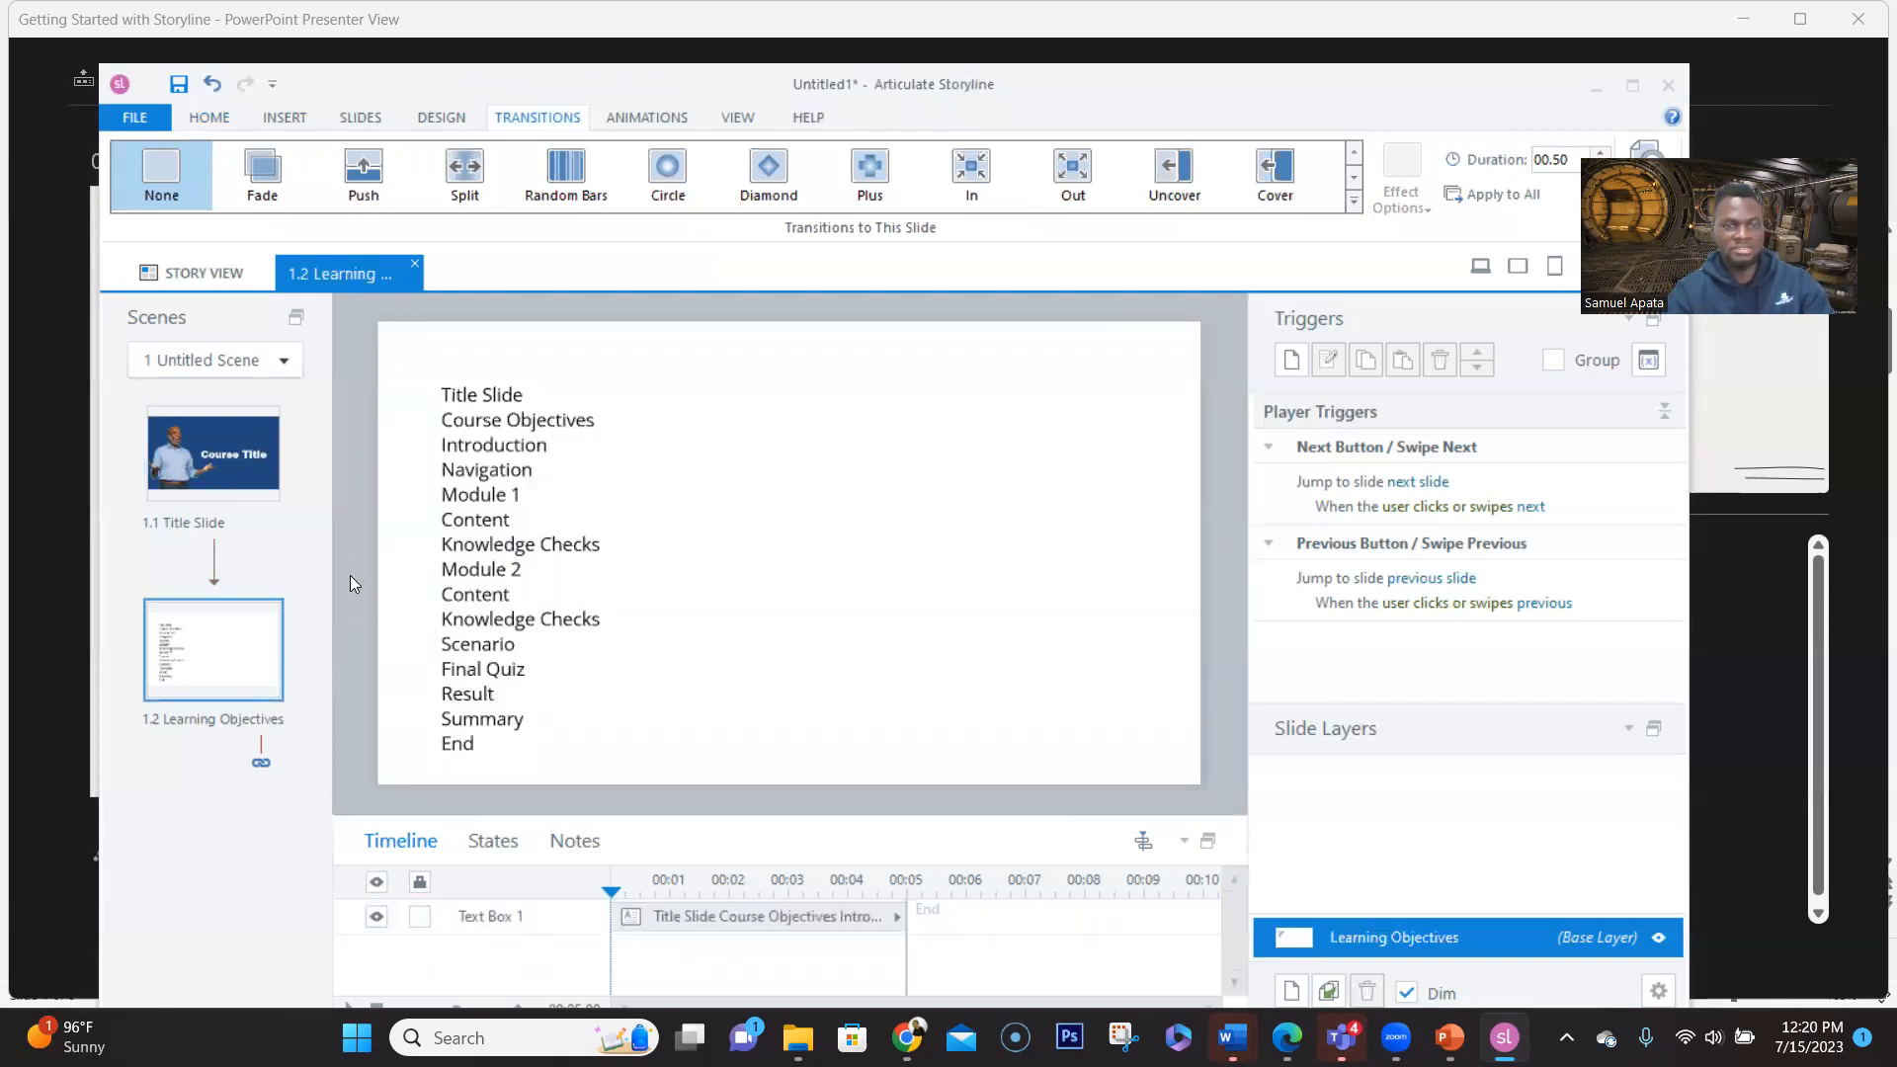
Add a new slide with the Blank basic layout after the Learning Objectives slide
{"action": "right_click", "coordinate": [214, 650]}
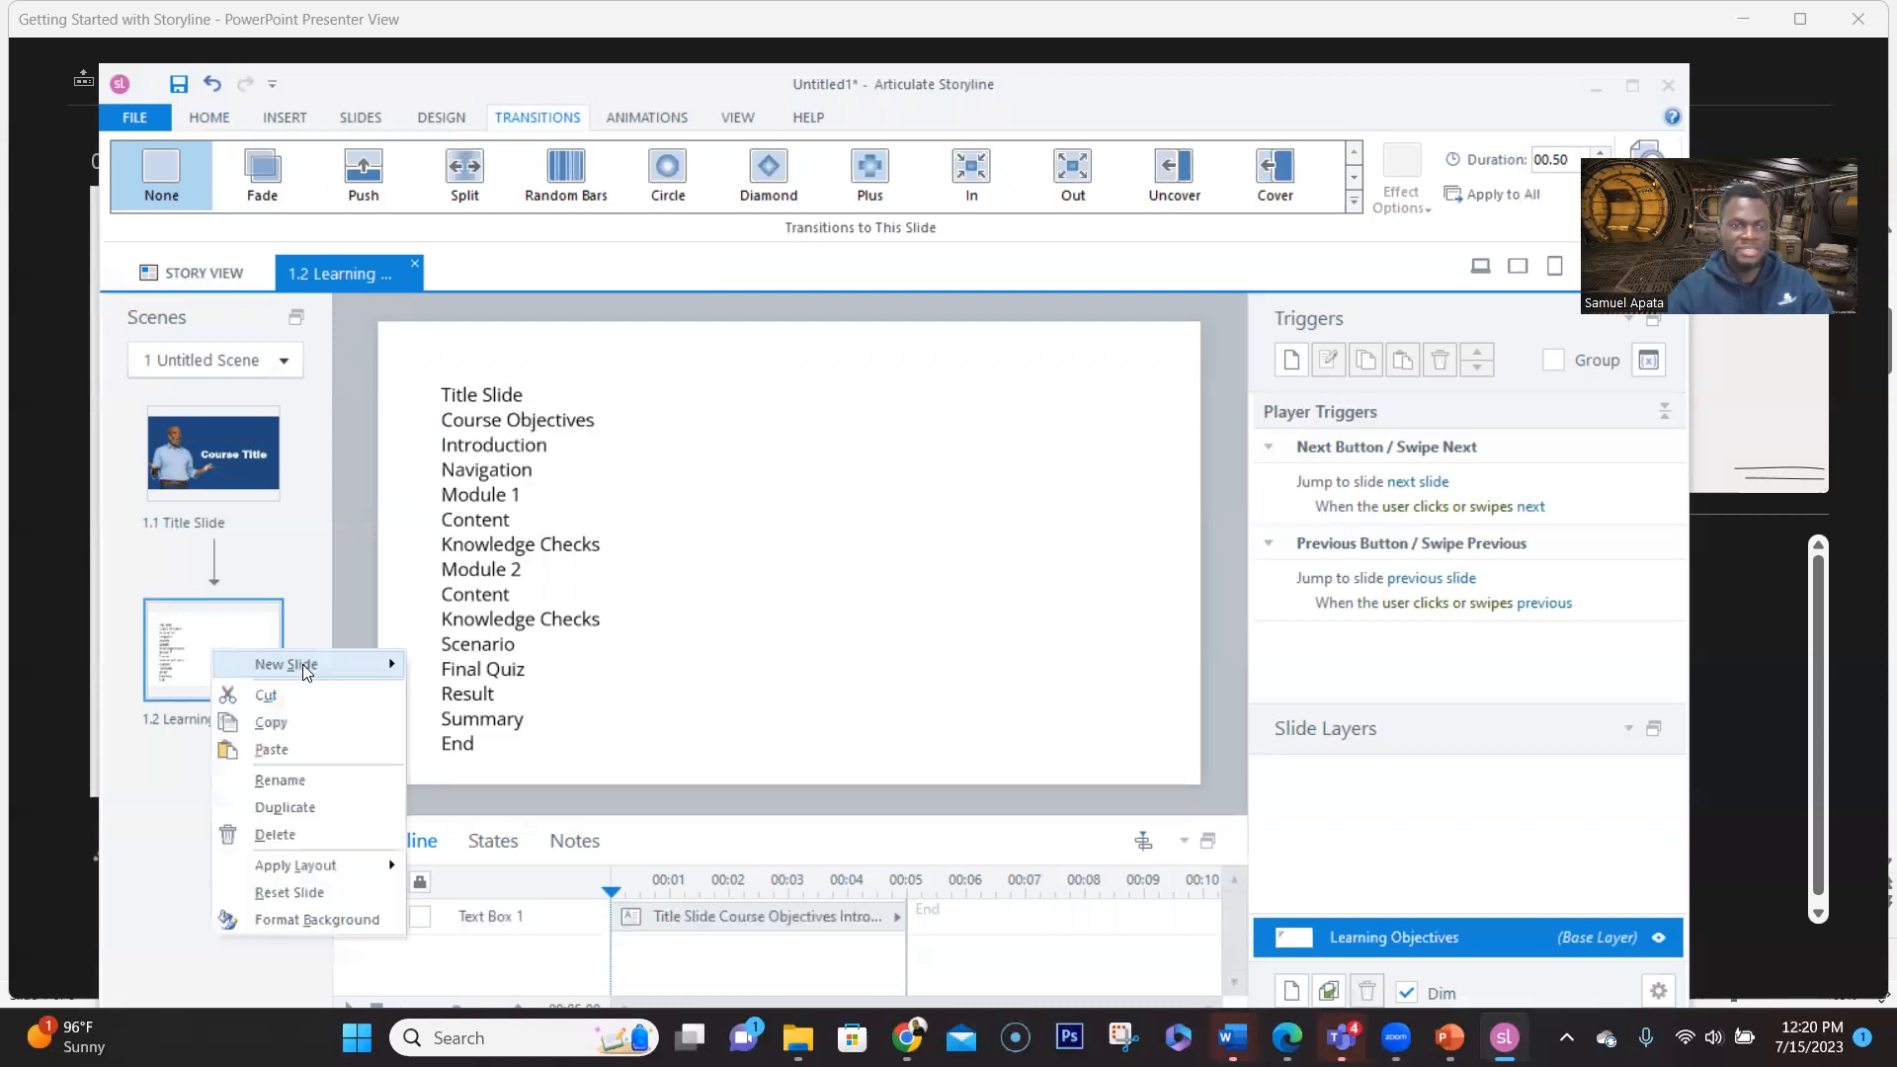
{"action": "mouse_move", "coordinate": [306, 672]}
{"action": "mouse_move", "coordinate": [605, 753]}
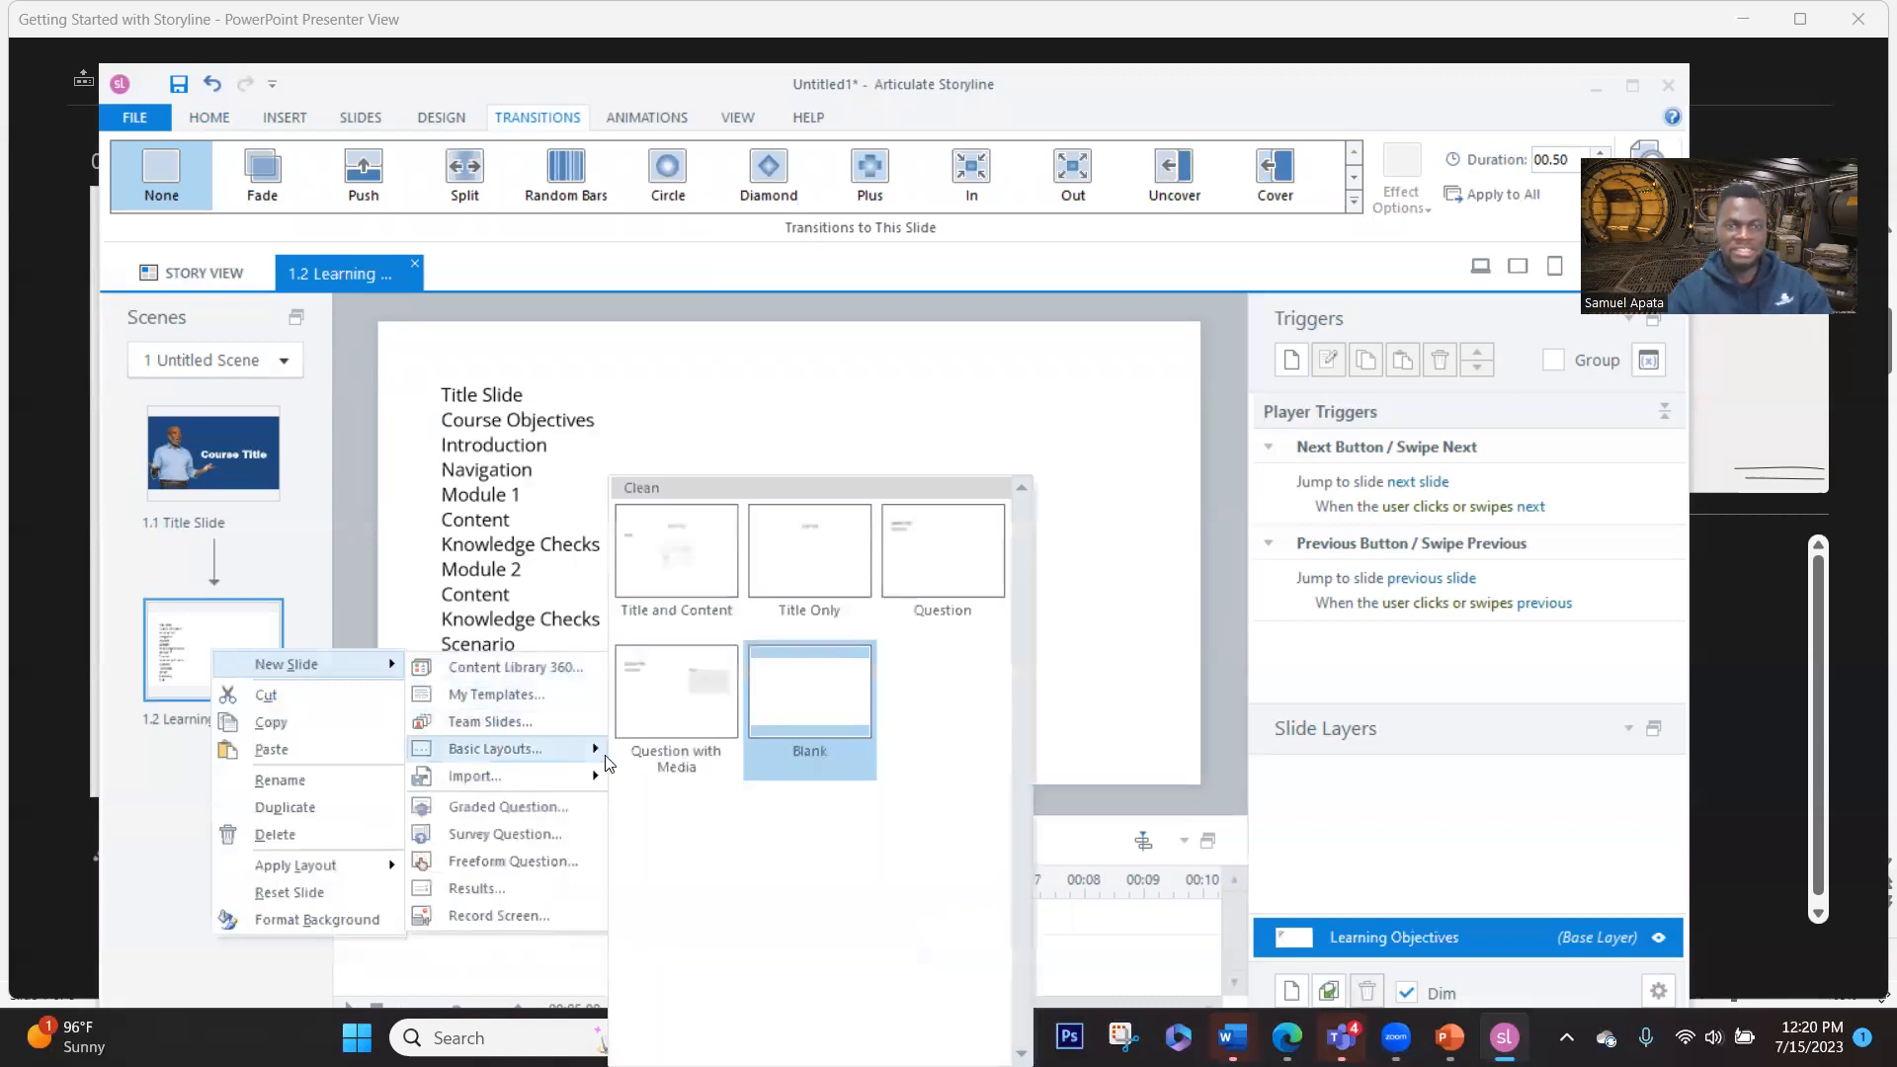
{"action": "left_click", "coordinate": [836, 717]}
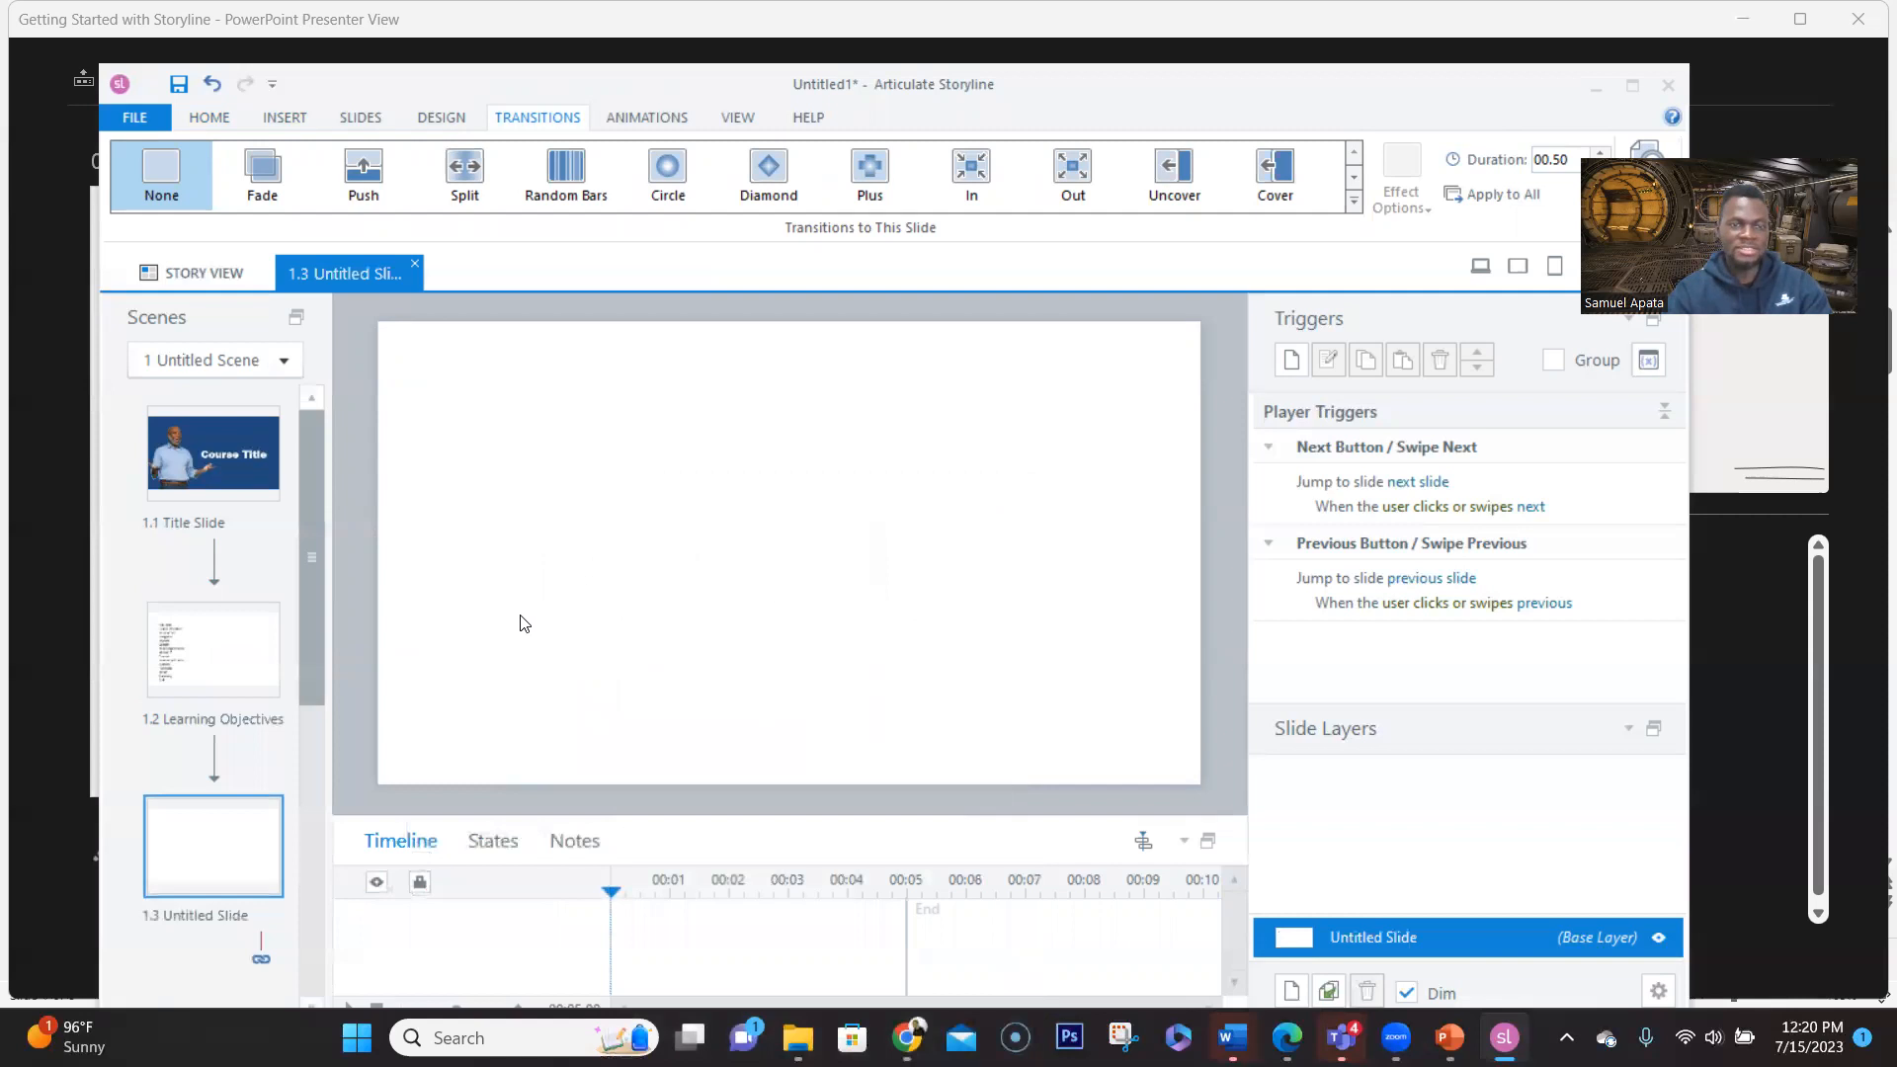
Insert a text box near the upper left of the blank slide reading "Course Objectives"
{"action": "left_click", "coordinate": [211, 119]}
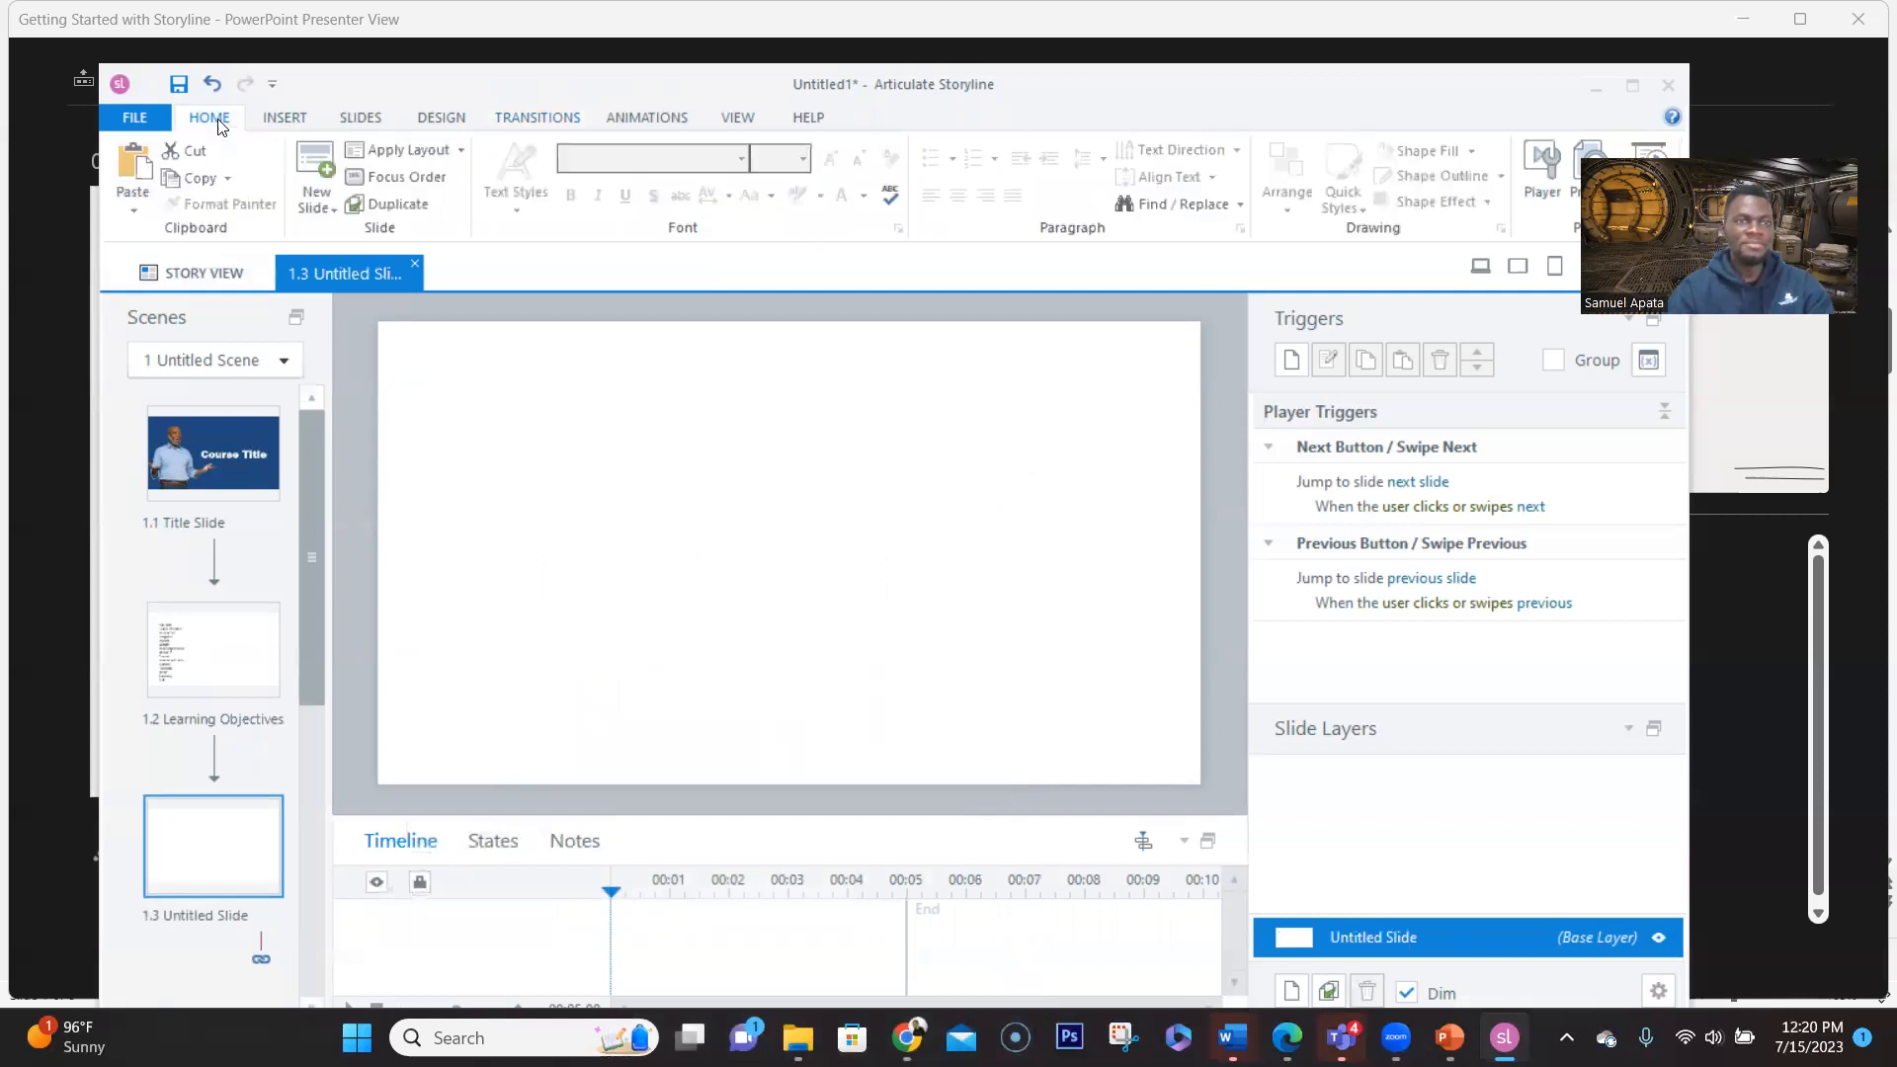
{"action": "left_click", "coordinate": [283, 119]}
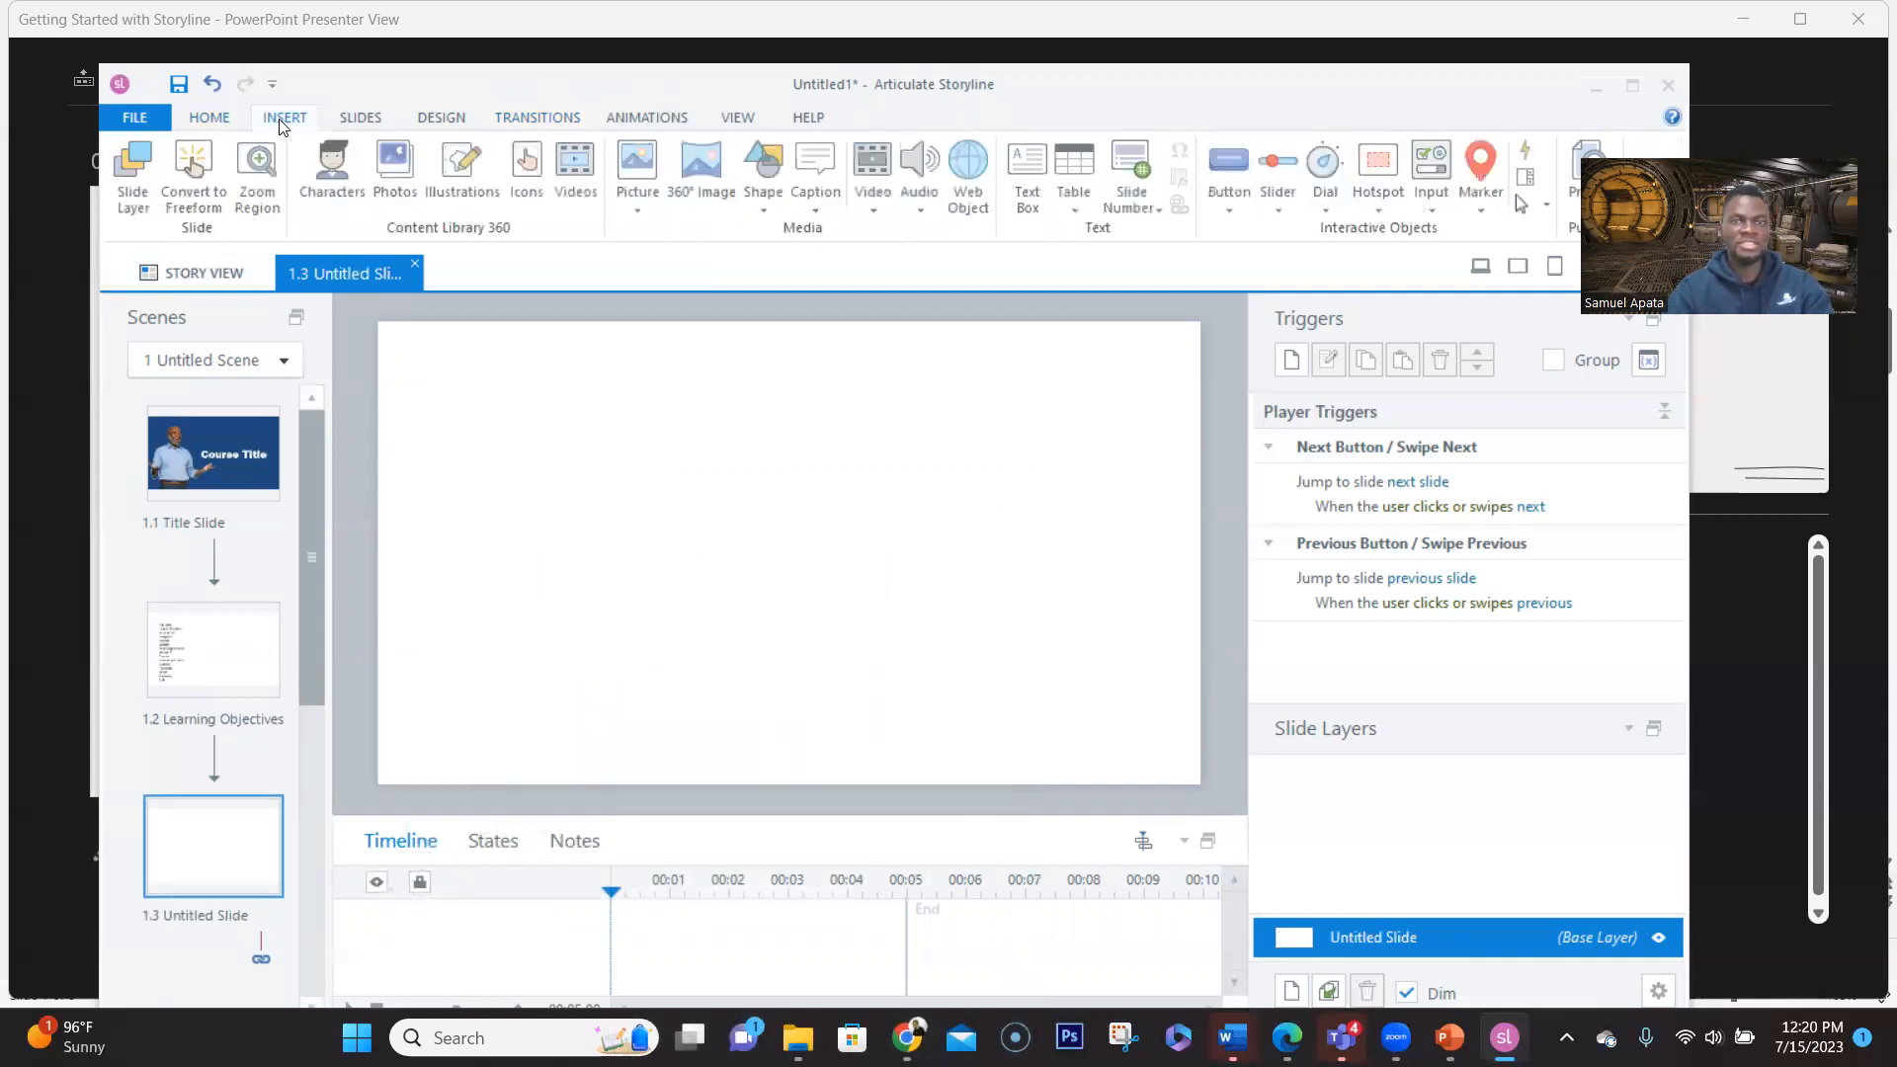
{"action": "left_click", "coordinate": [1027, 166]}
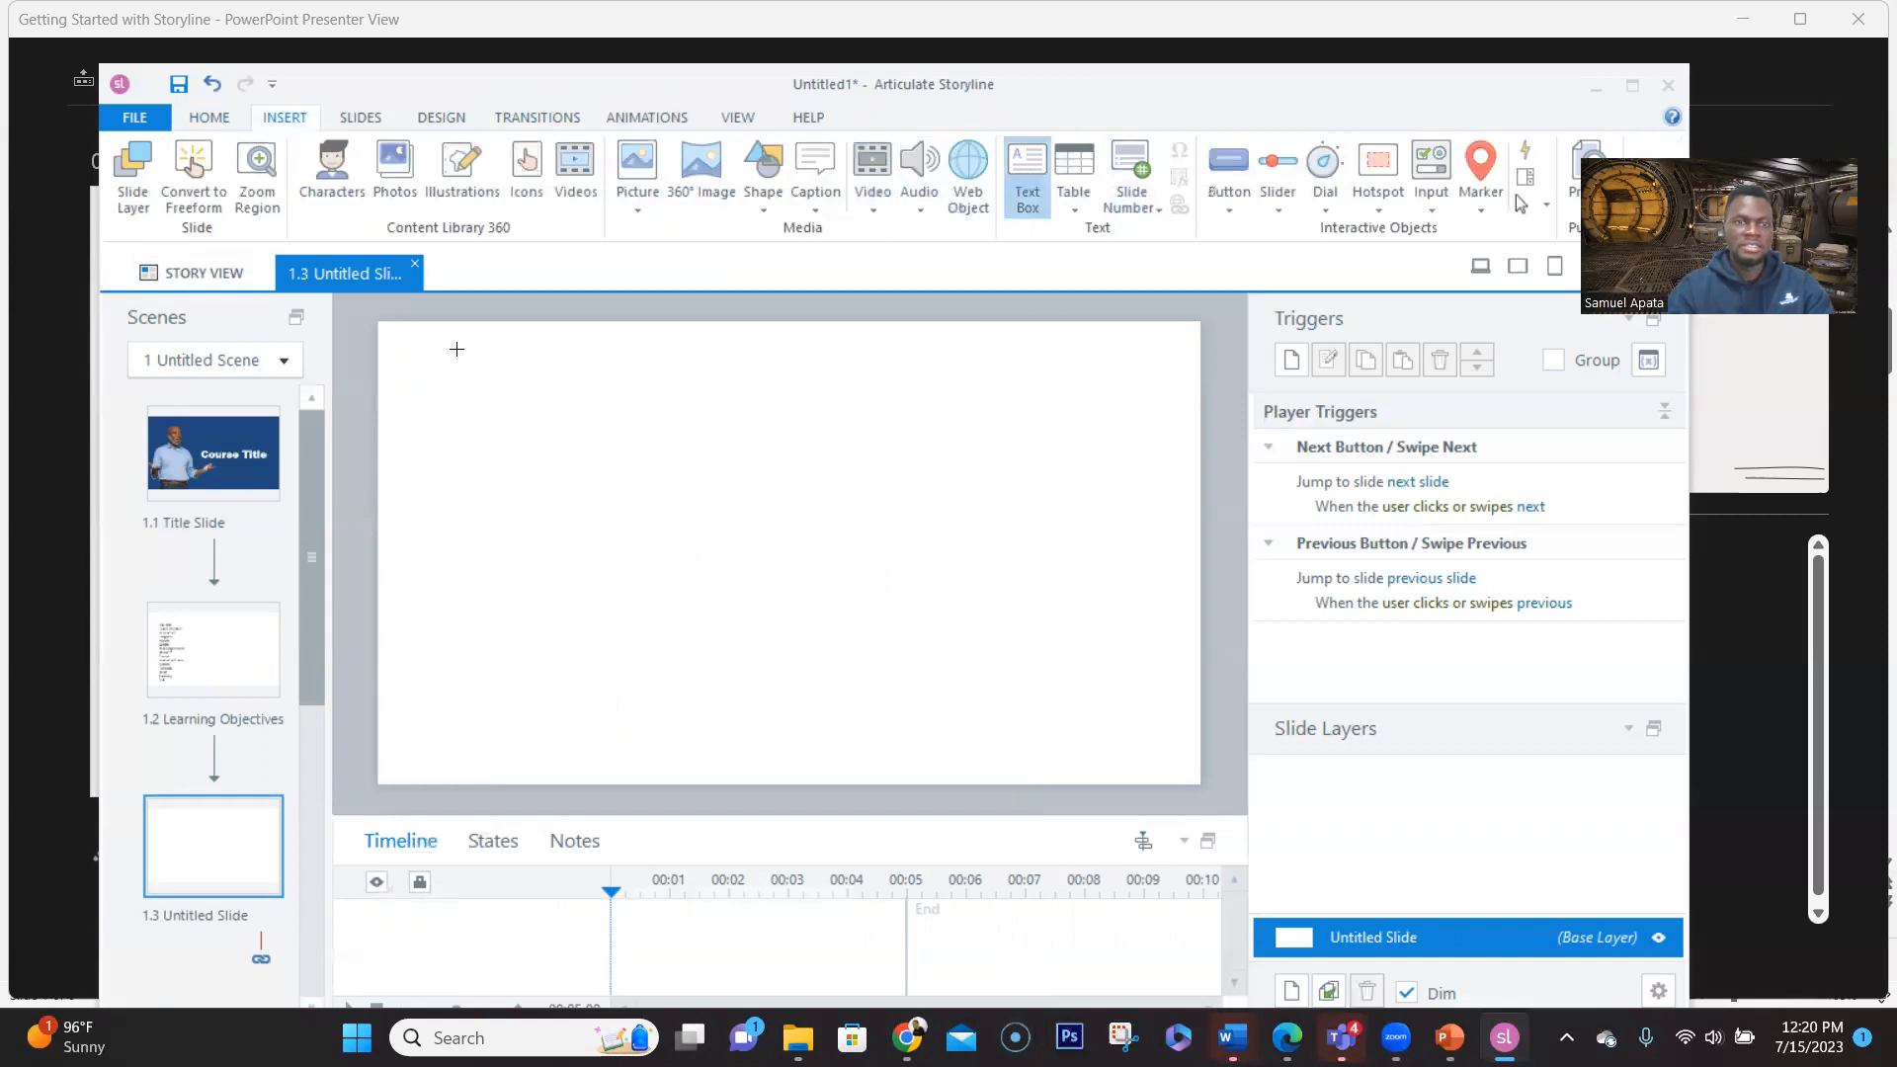
{"action": "left_click", "coordinate": [472, 394]}
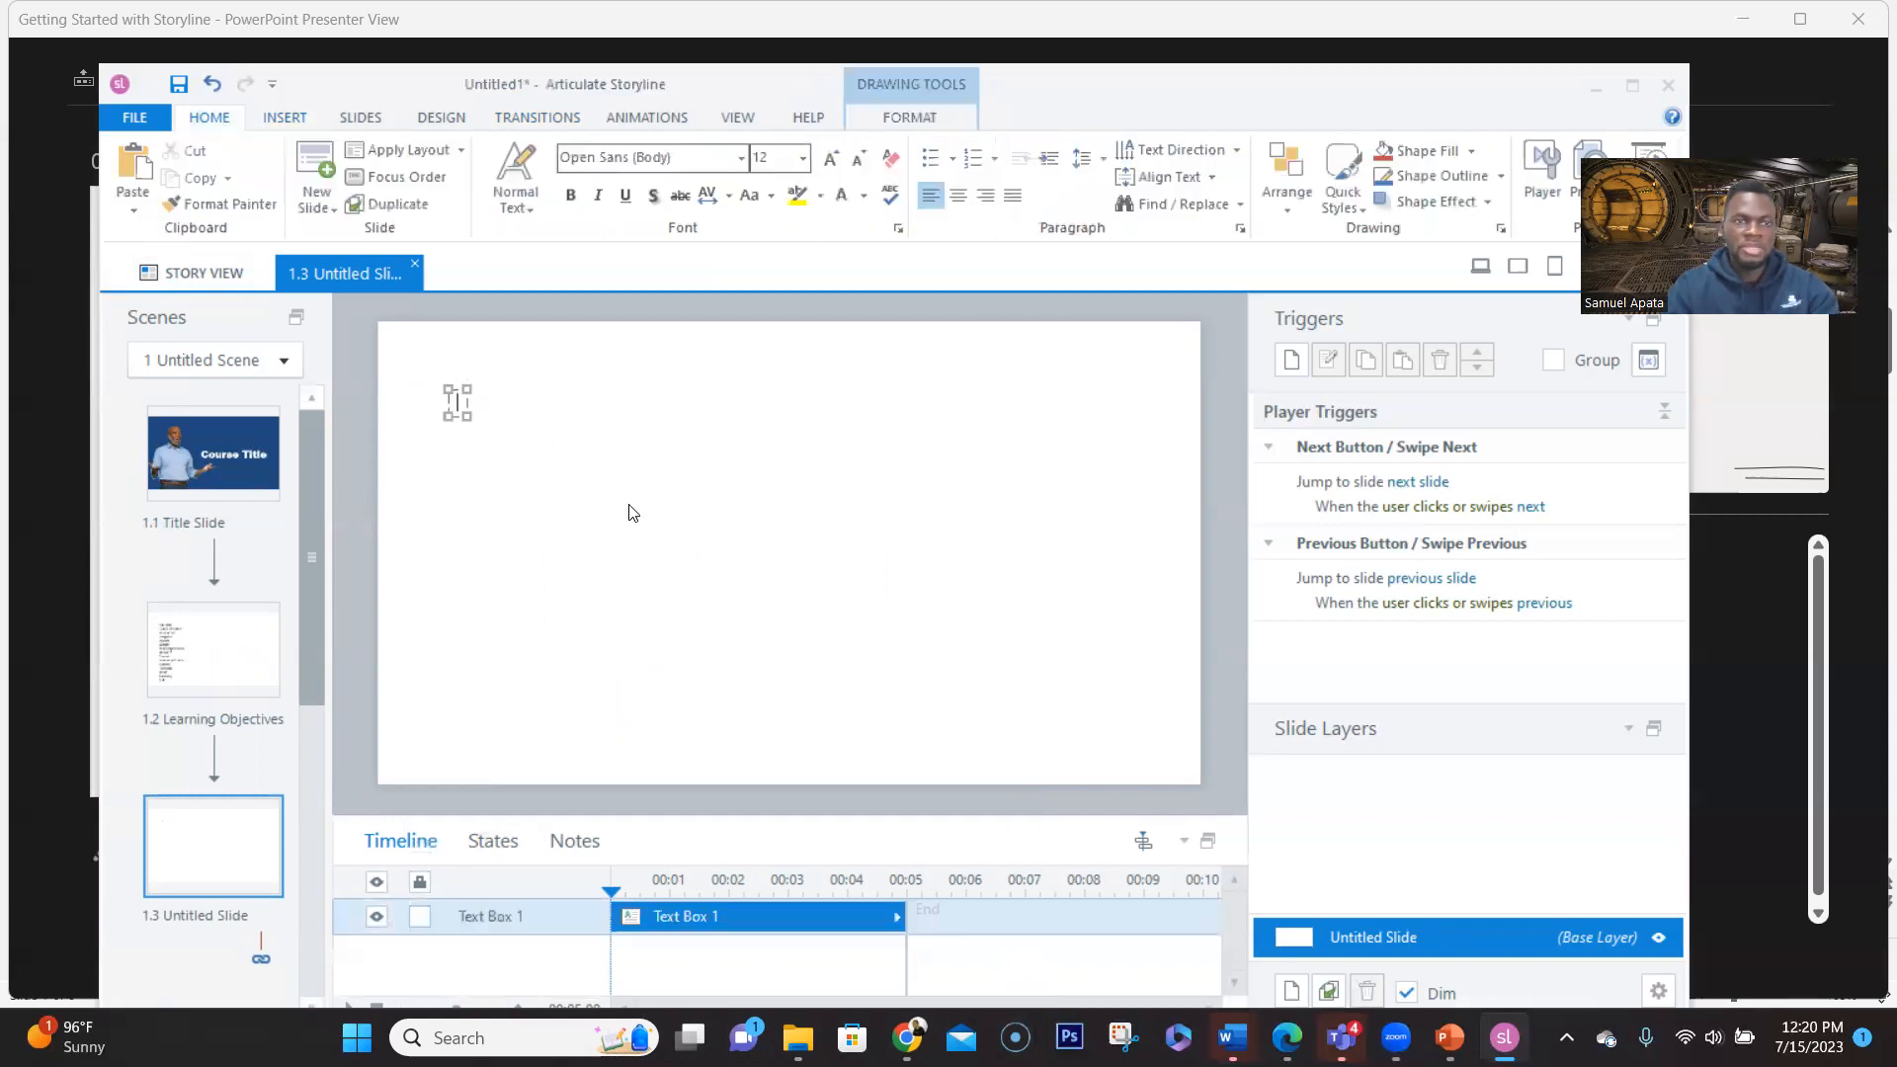
{"action": "type", "text": "cour"}
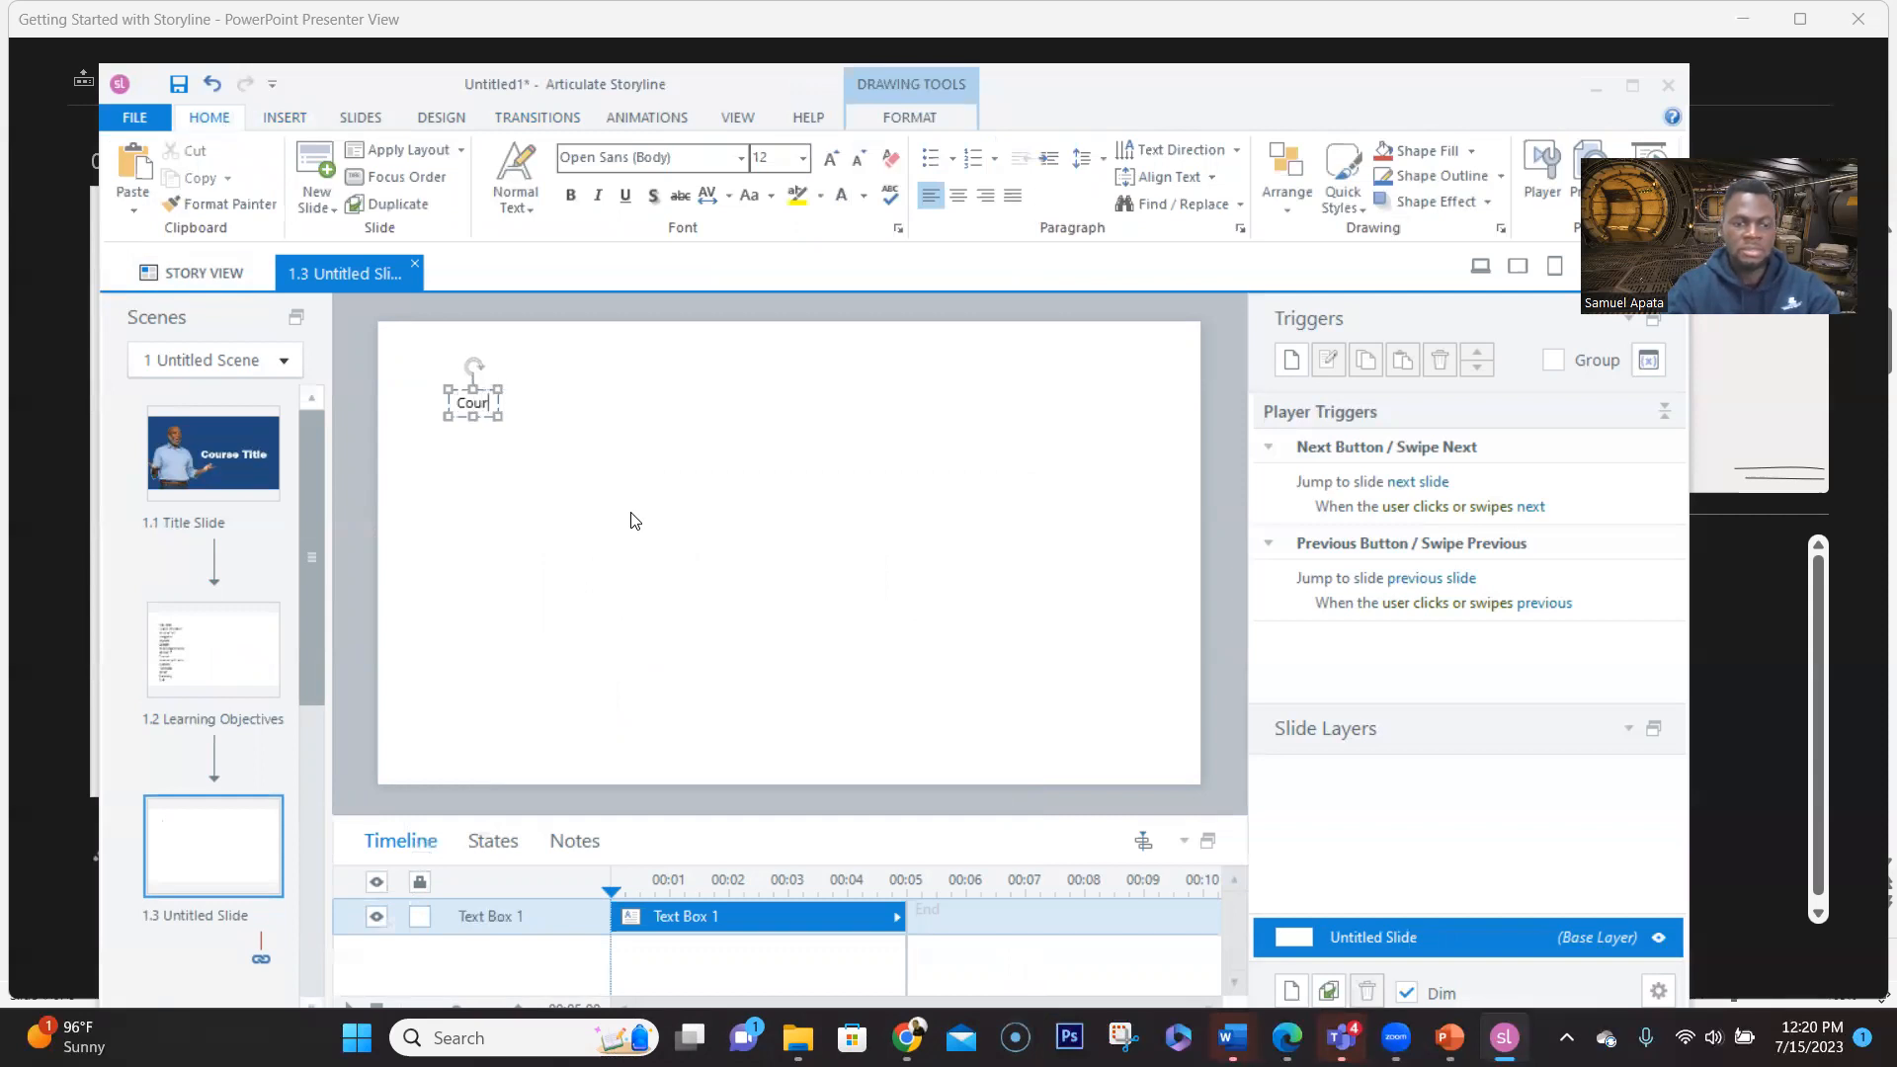
{"action": "type", "text": "se Obj"}
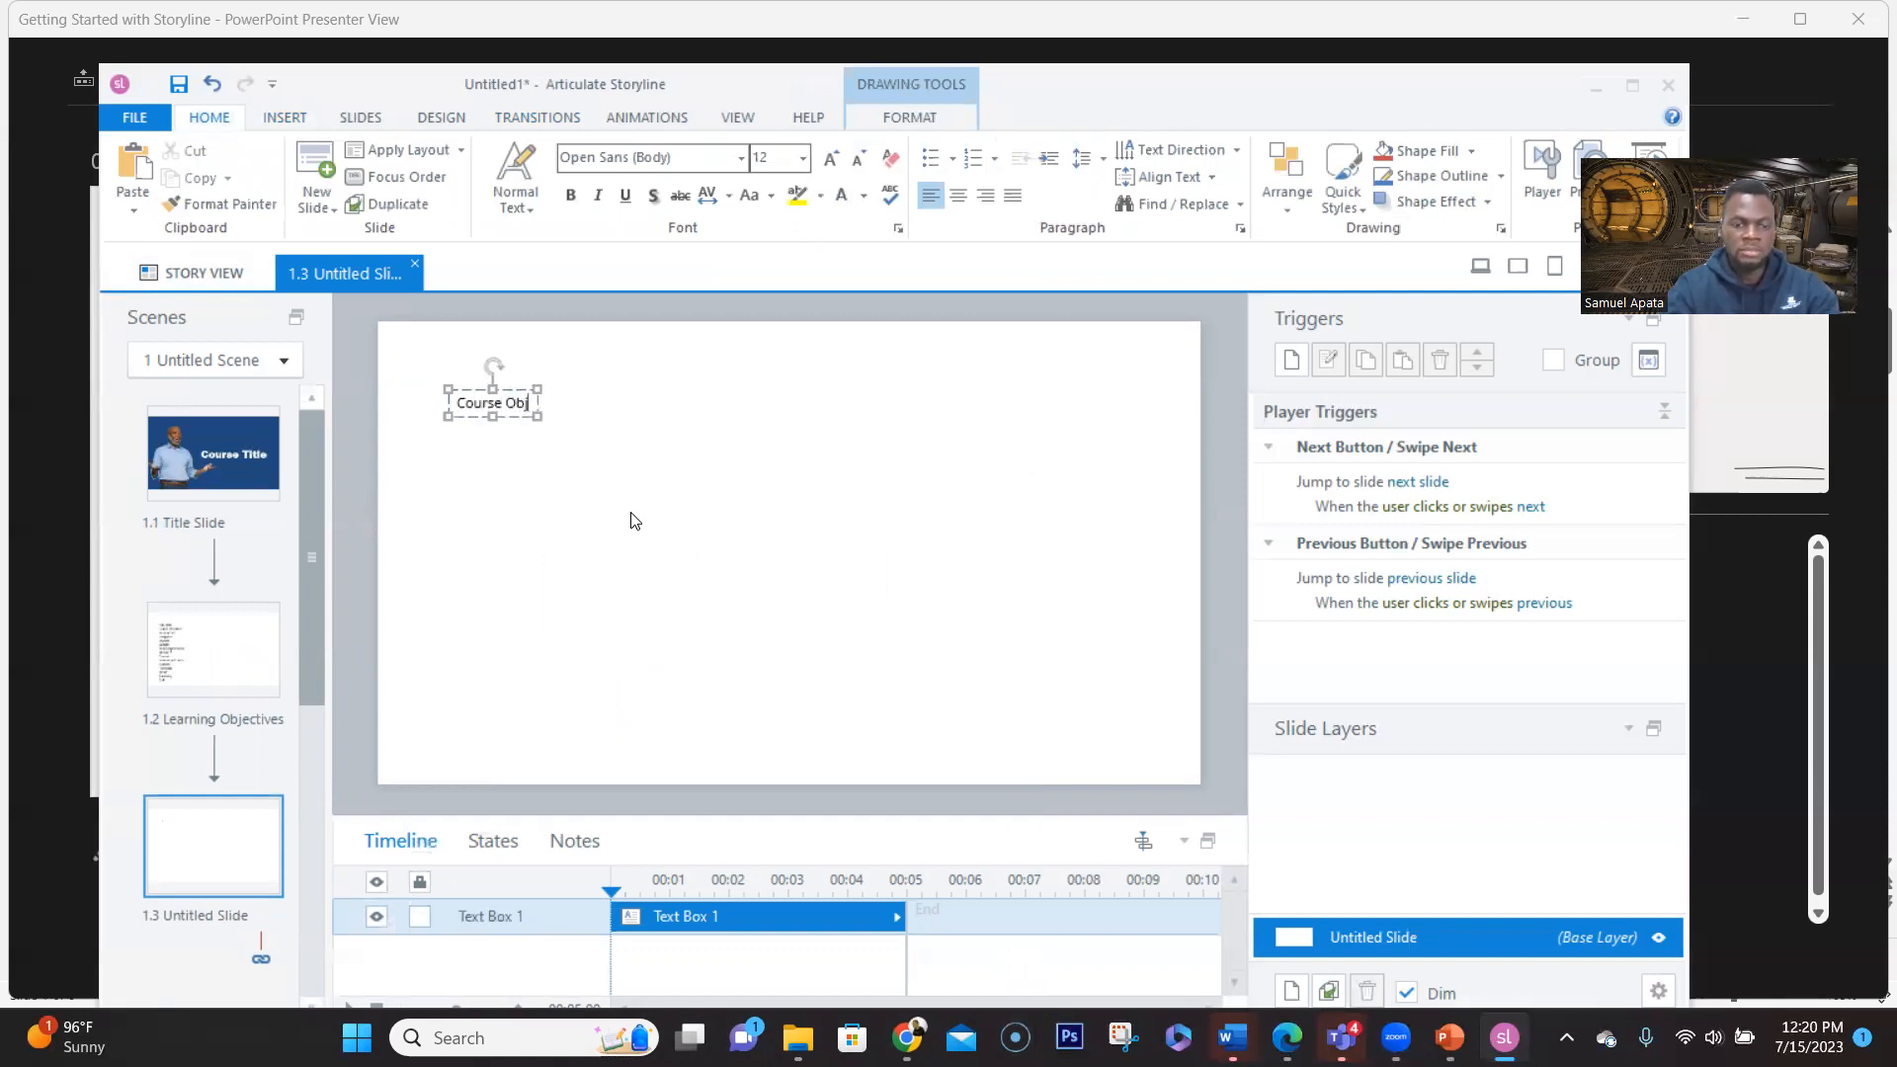
{"action": "type", "text": "ectives"}
Set the font of the Course Objectives heading to Arial Black
{"action": "key", "text": "ctrl+a"}
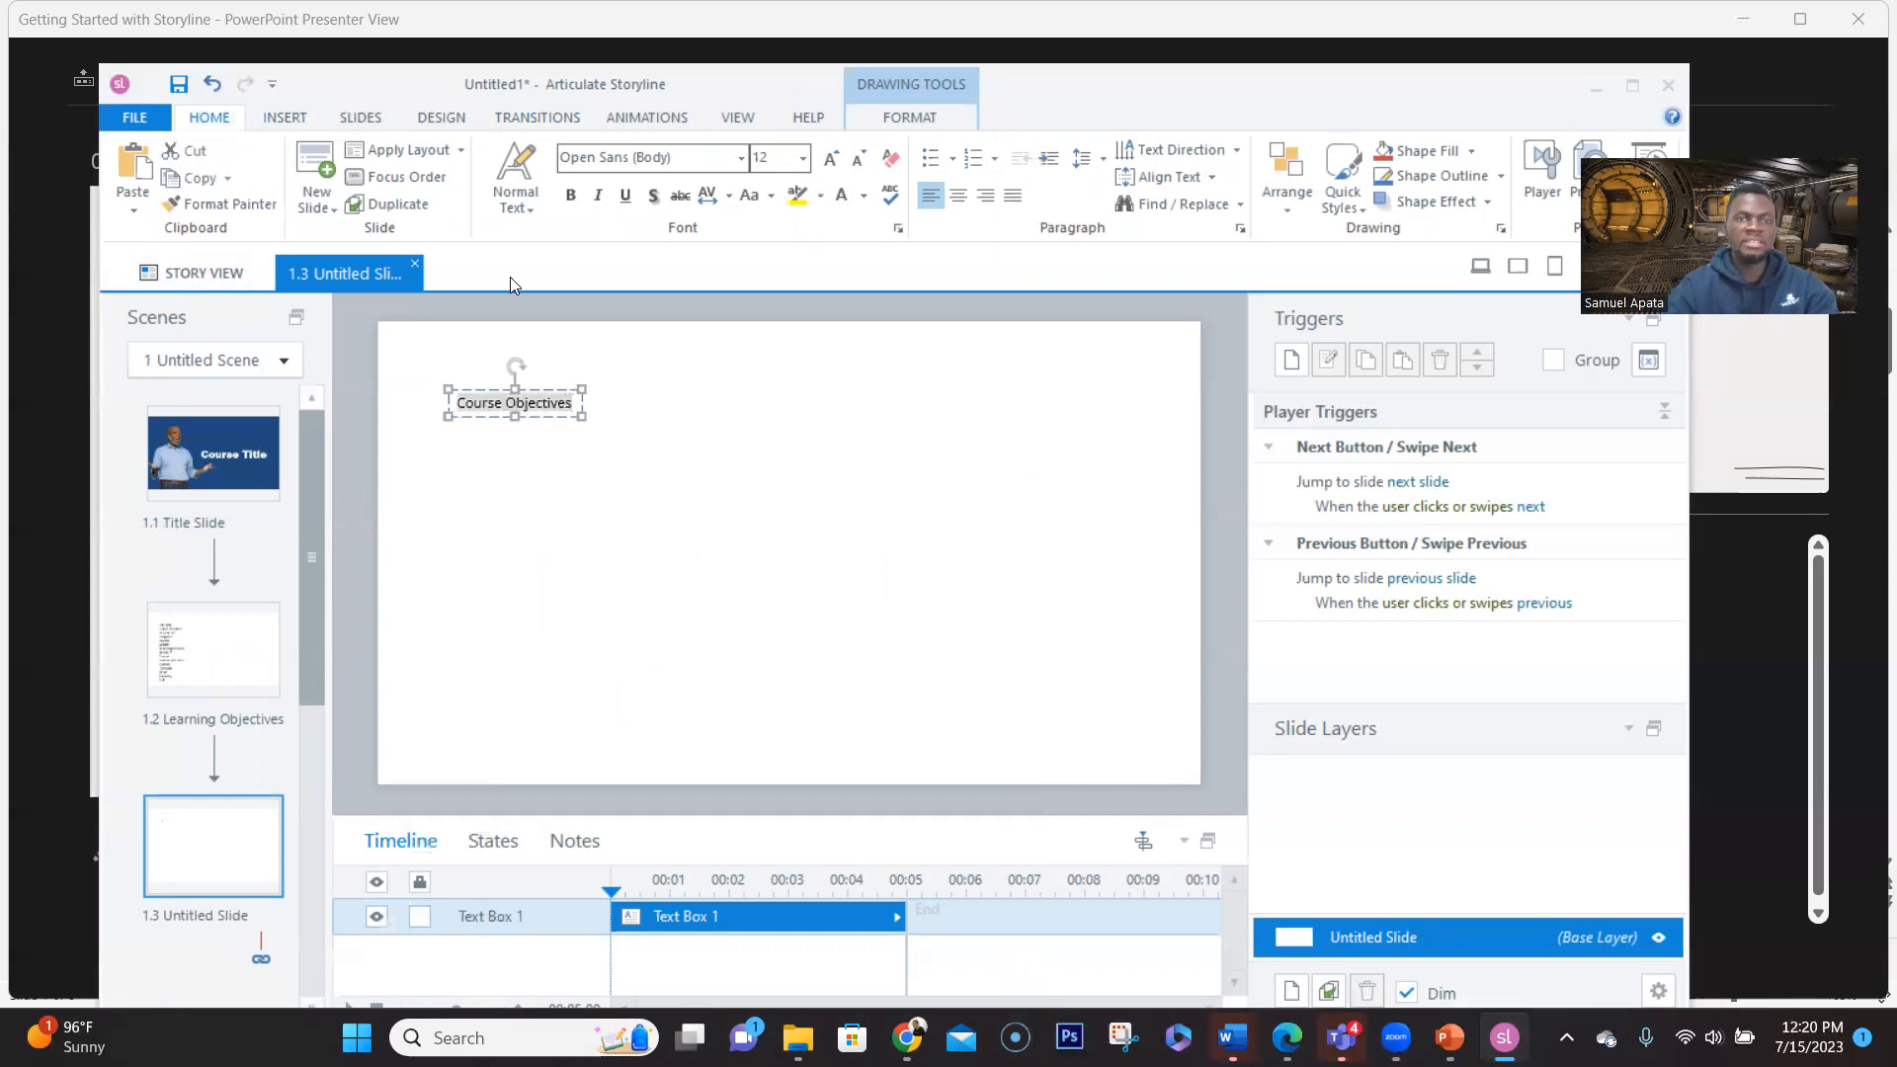
{"action": "left_click", "coordinate": [744, 160]}
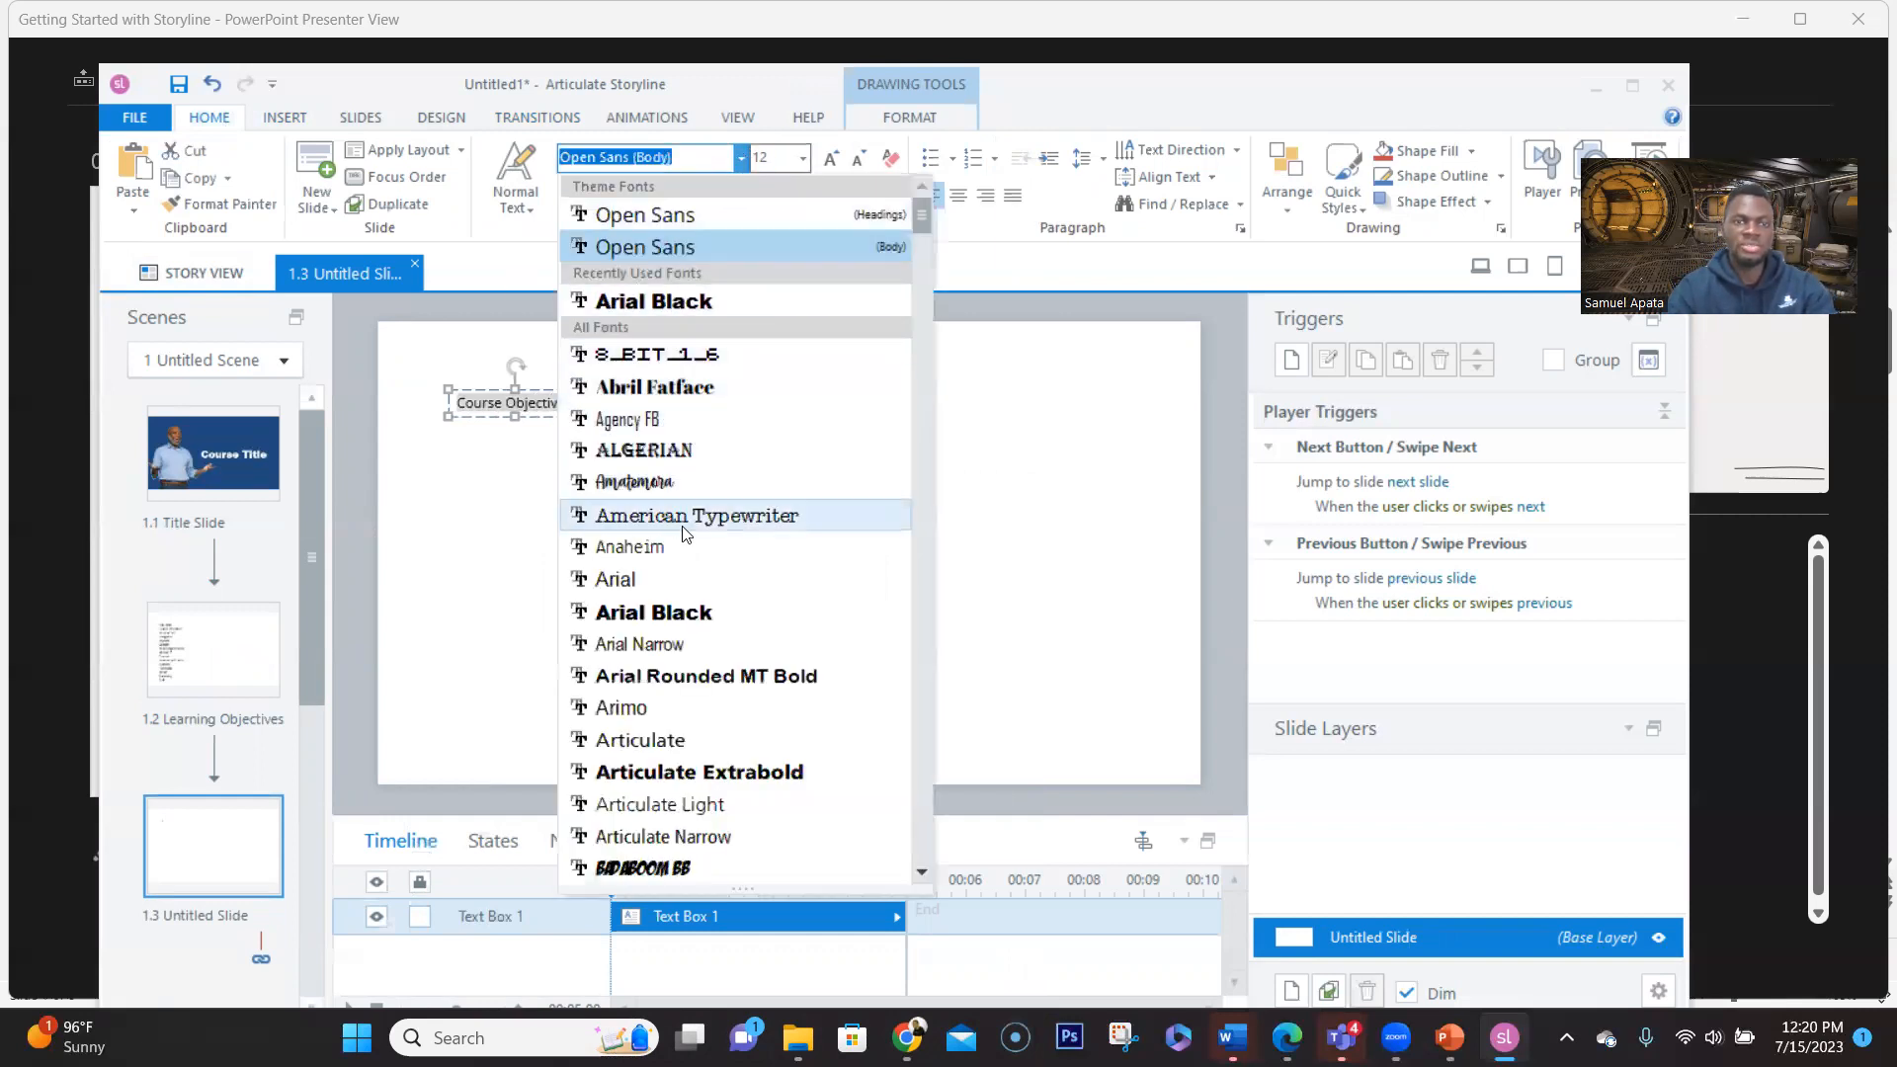
{"action": "key", "text": "Escape"}
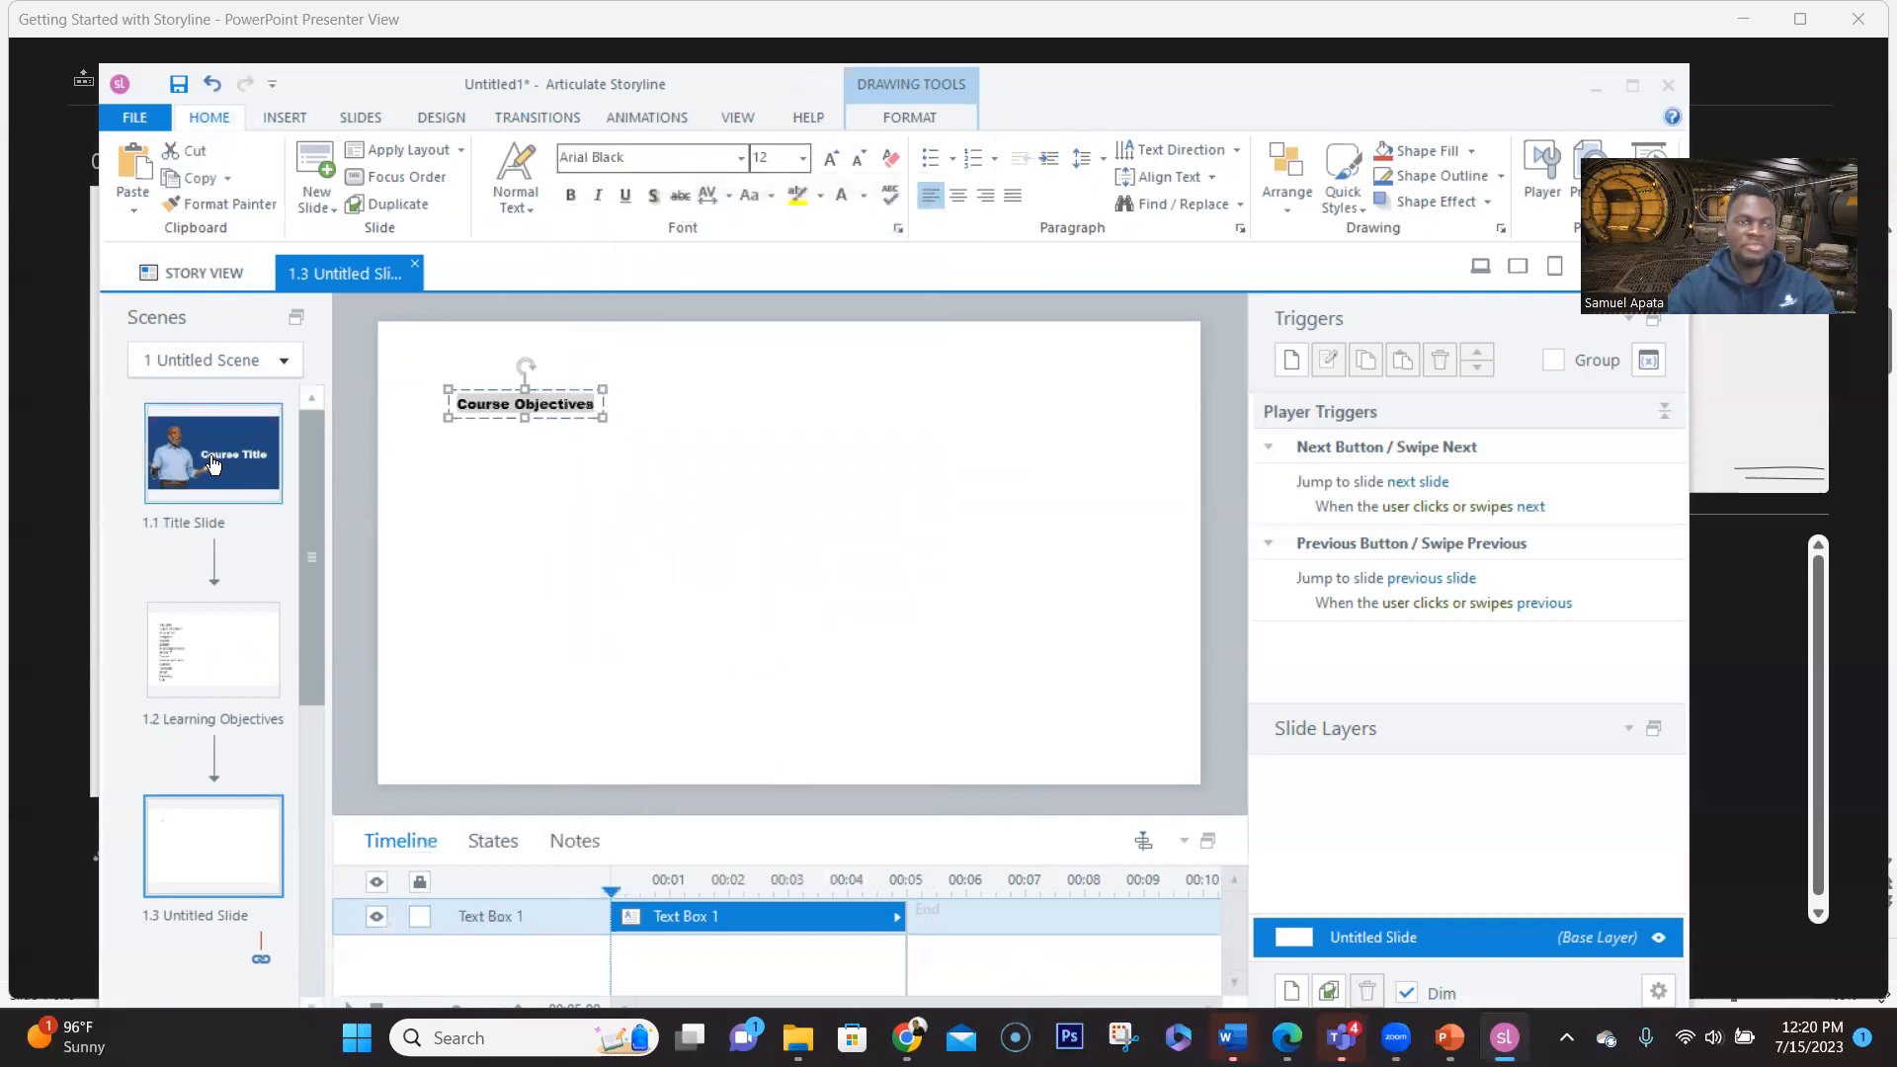
{"action": "left_click", "coordinate": [212, 461]}
{"action": "left_click", "coordinate": [212, 847]}
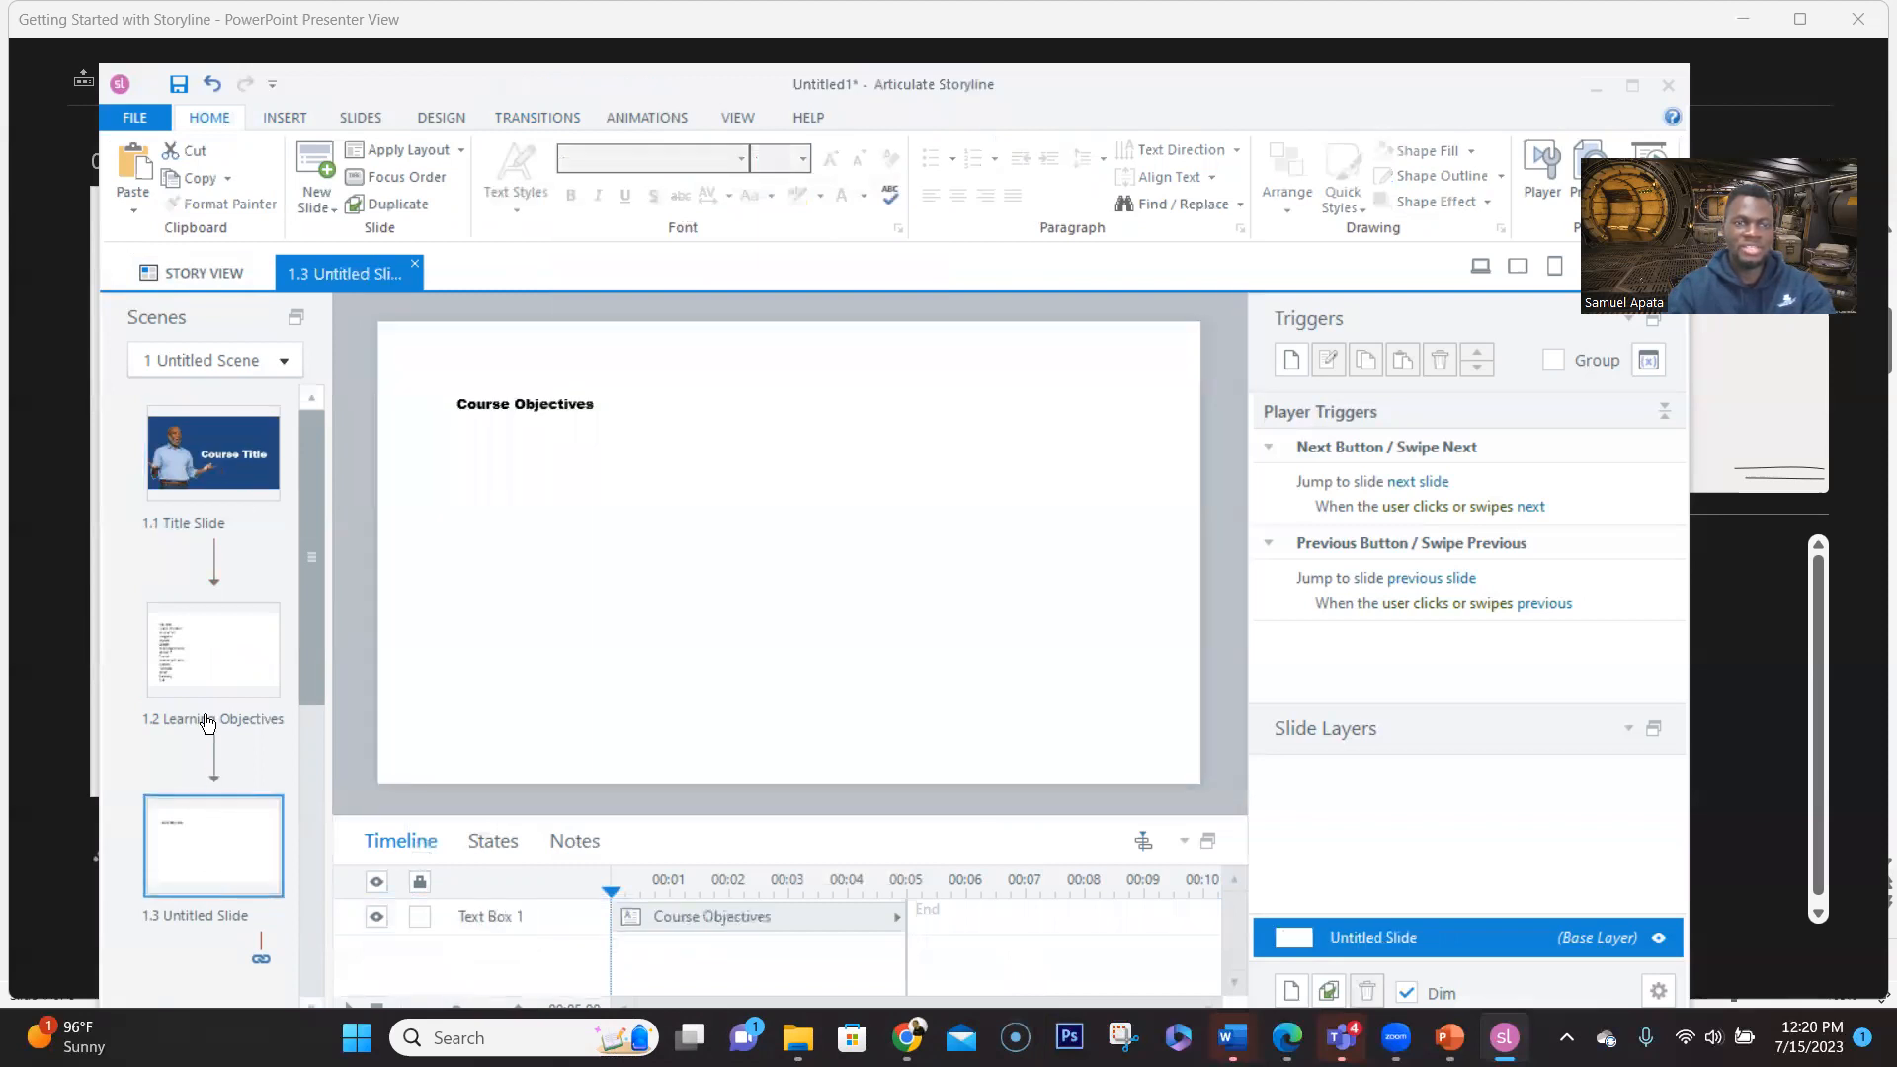
Set the Course Objectives heading's font size to 36 and move it up closer to the slide's upper edge
{"action": "left_click", "coordinate": [549, 404]}
{"action": "left_click", "coordinate": [599, 416]}
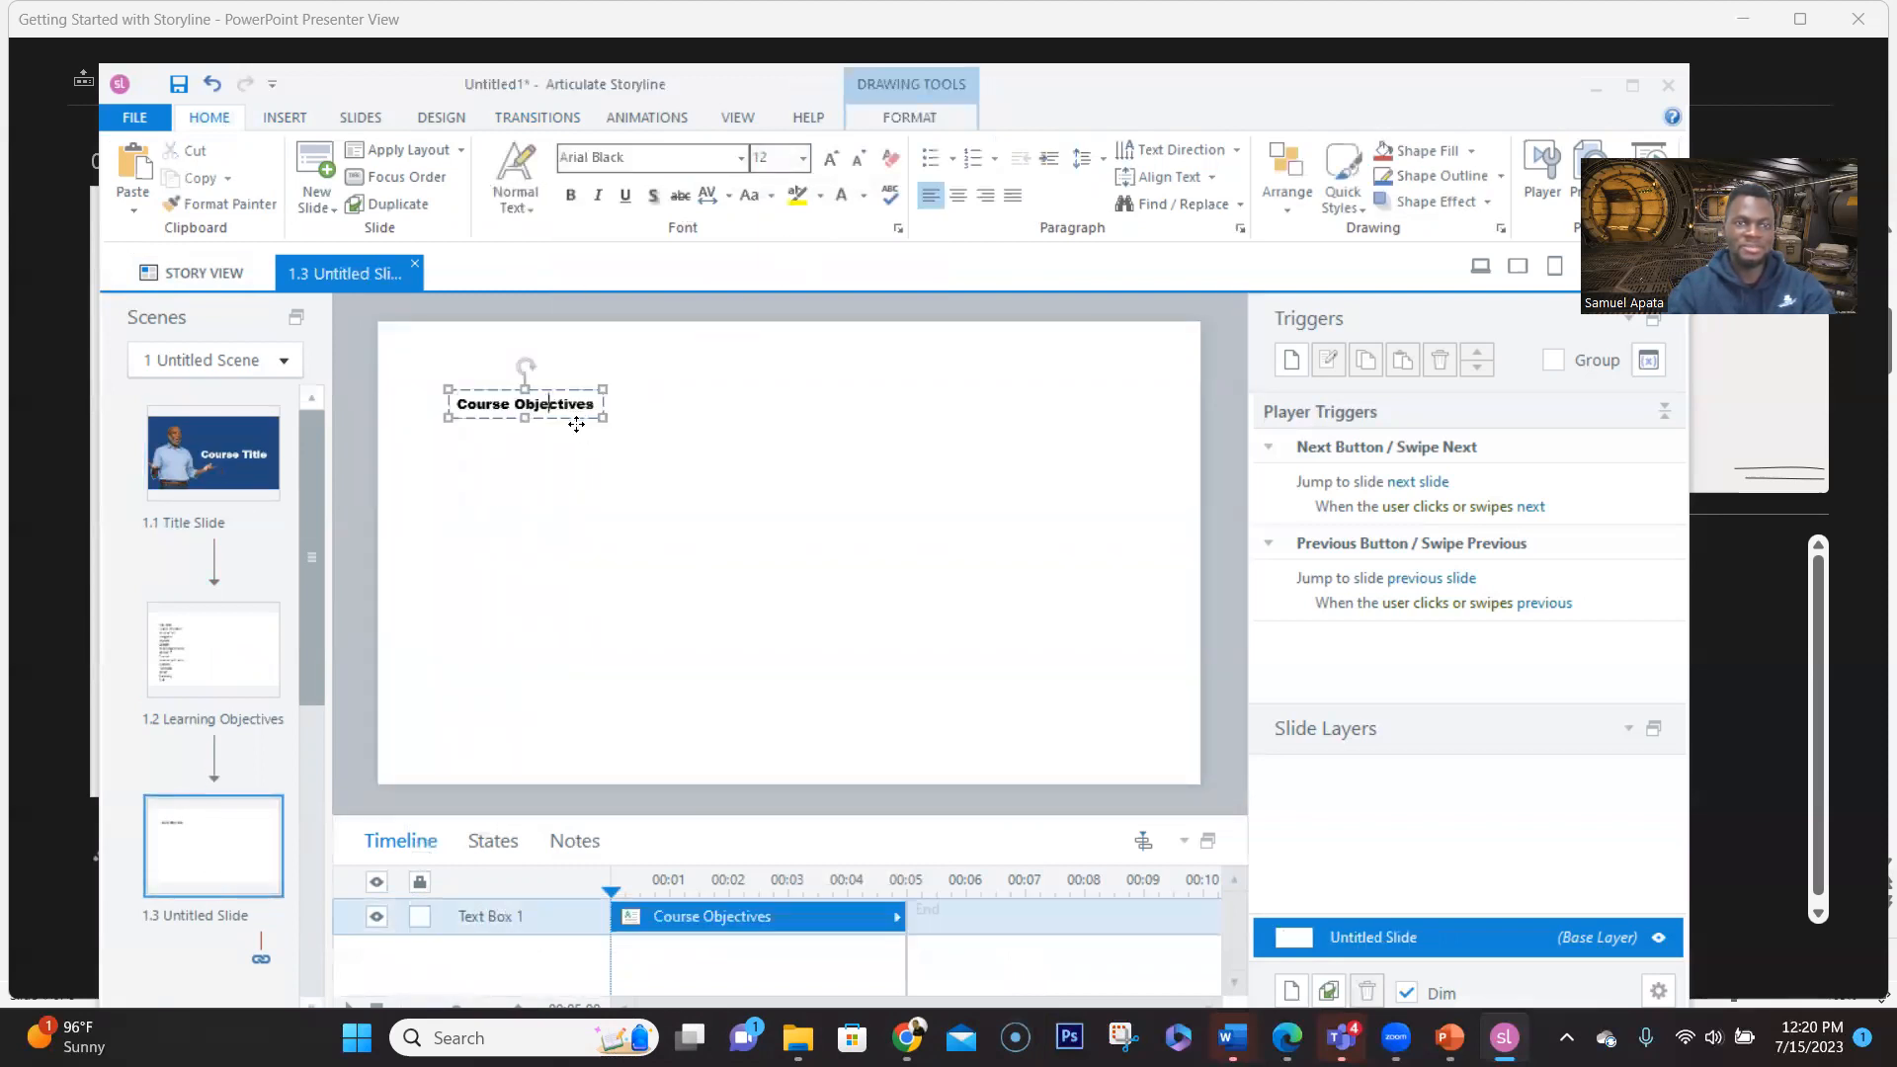
{"action": "left_click", "coordinate": [803, 158]}
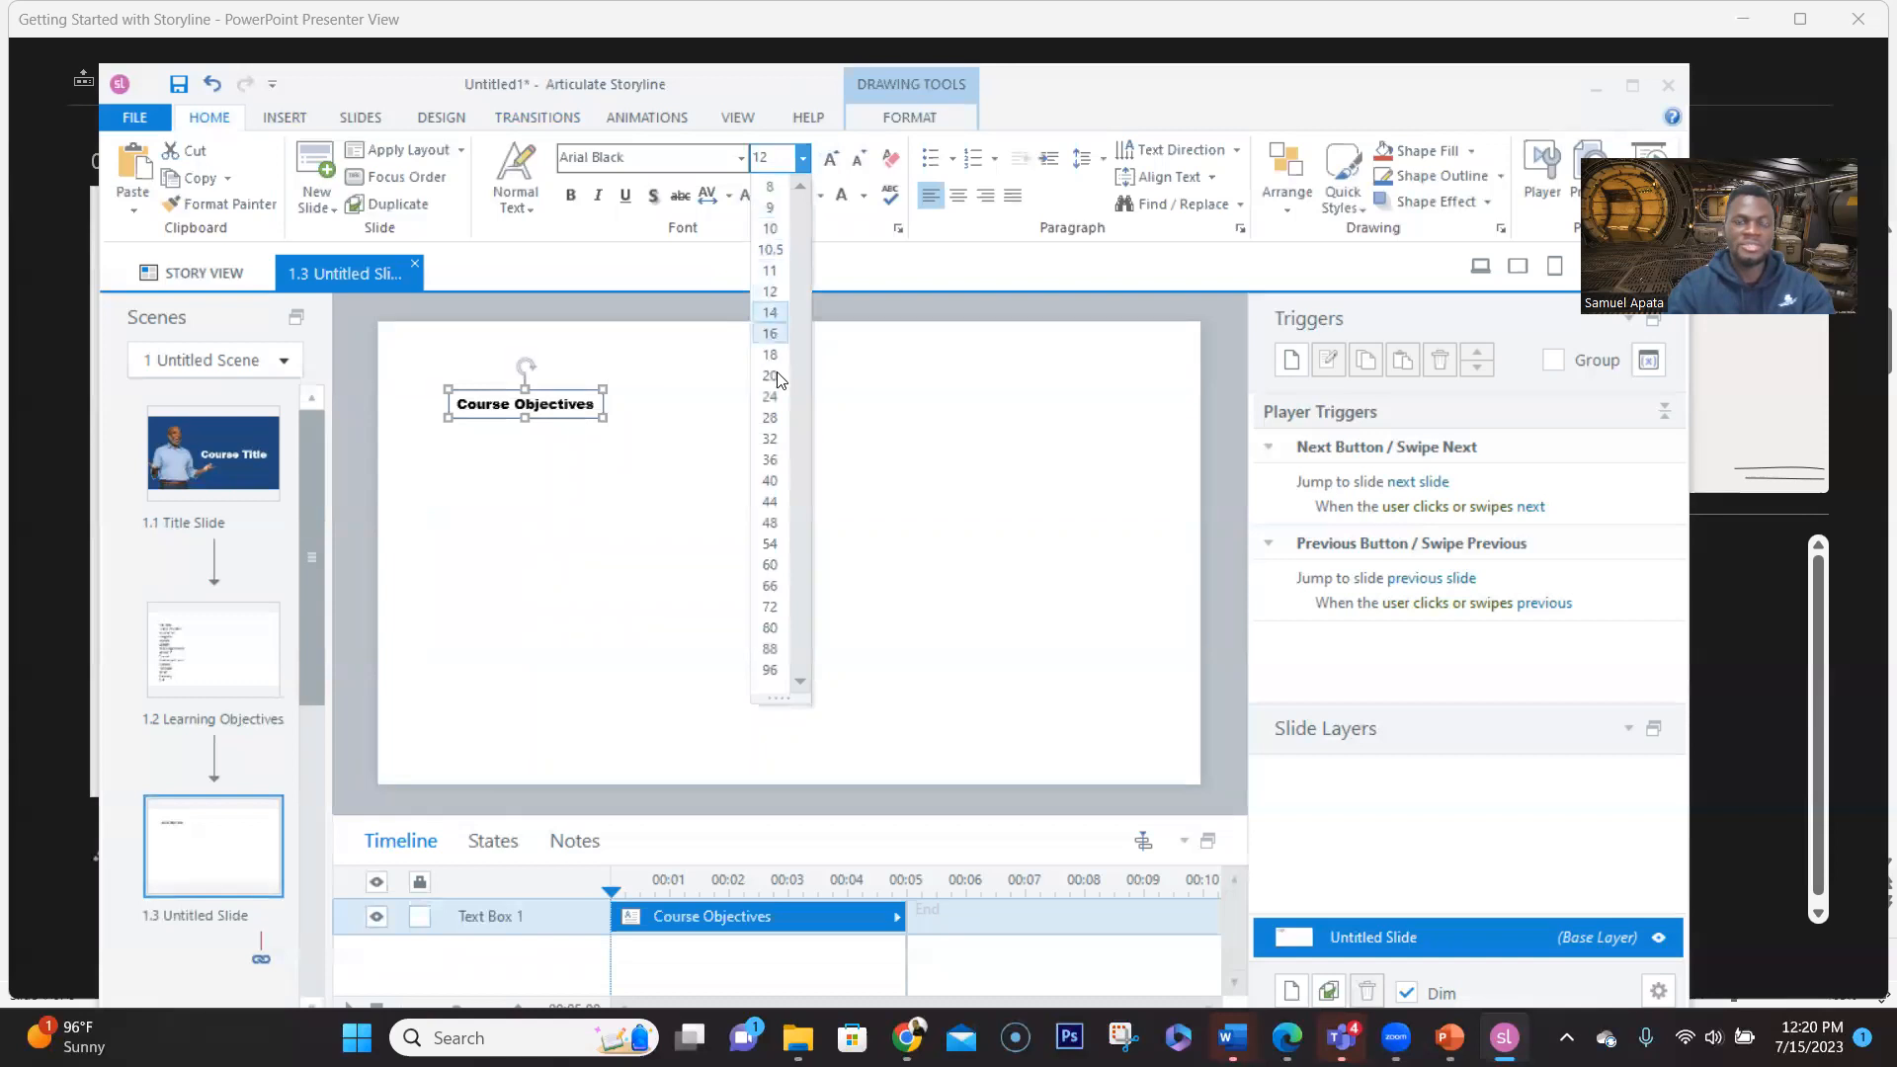
{"action": "left_click", "coordinate": [764, 395]}
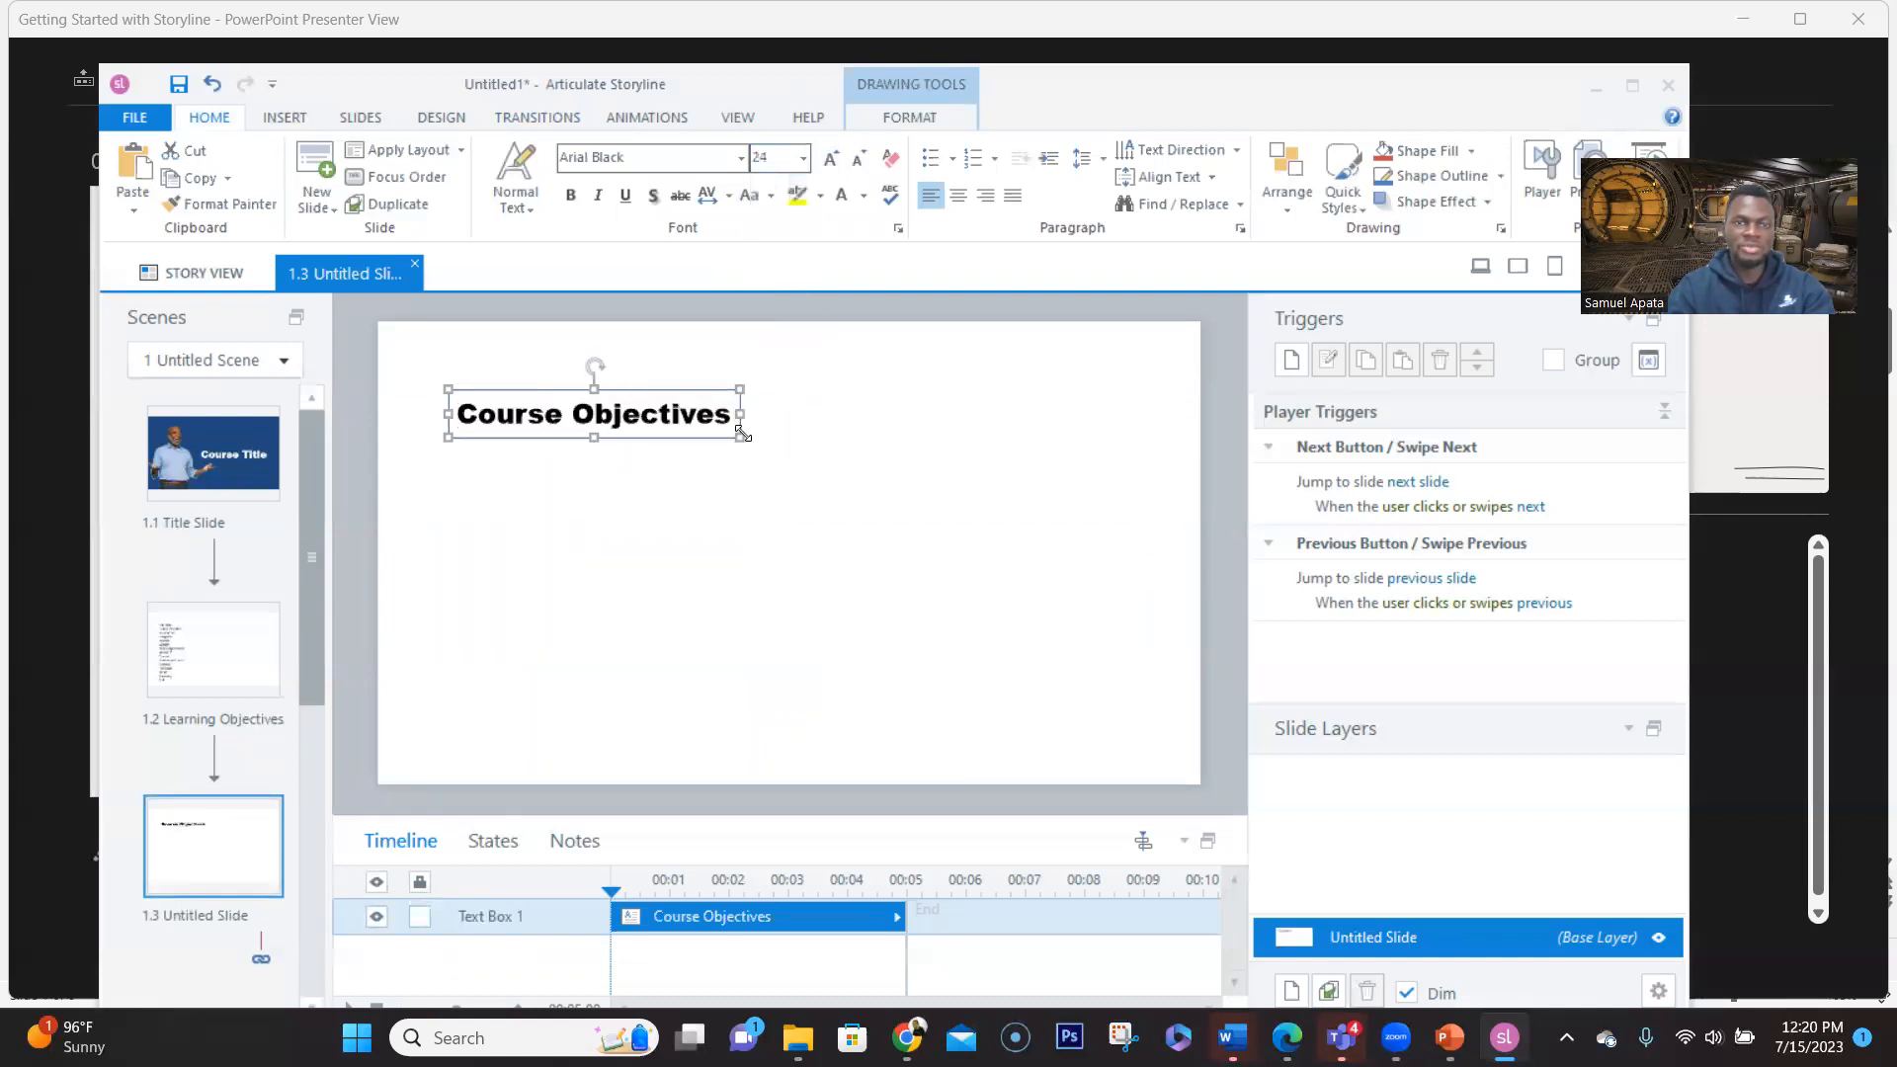
{"action": "left_click", "coordinate": [803, 160]}
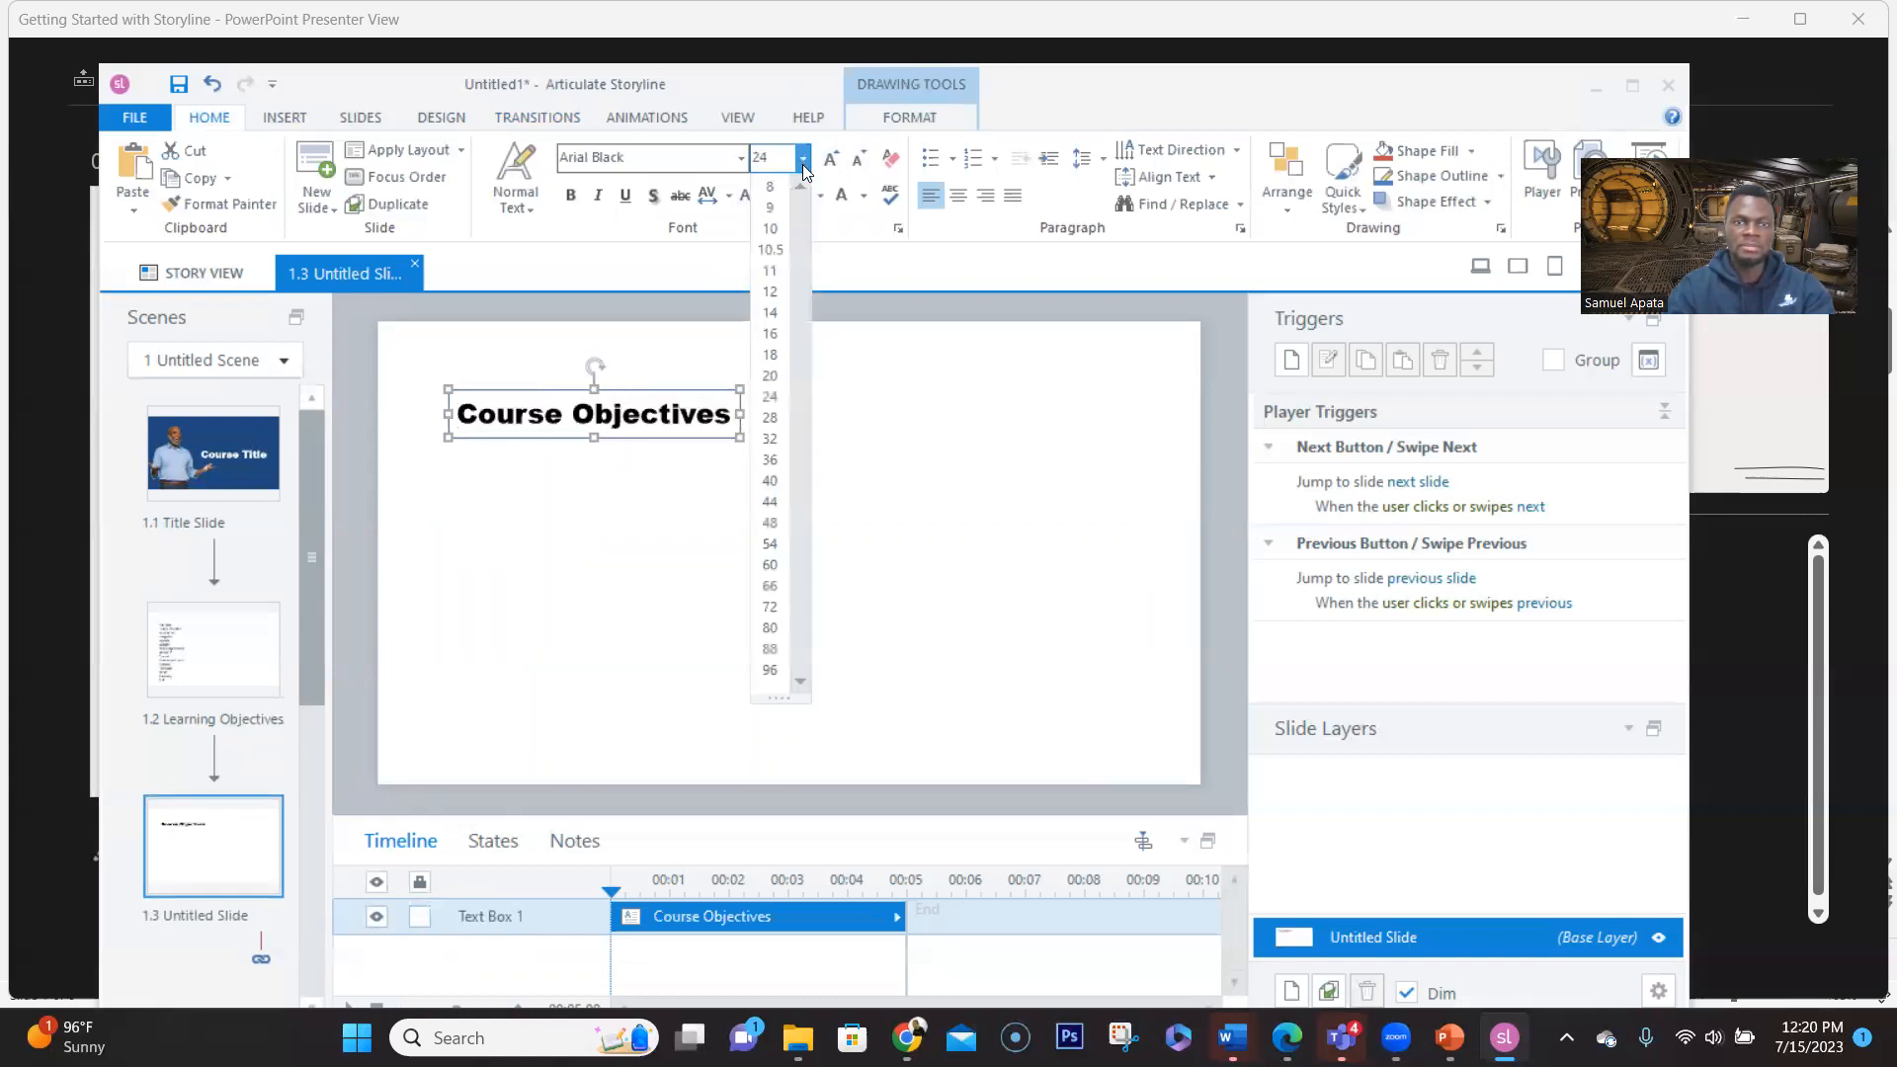
{"action": "left_click", "coordinate": [767, 462]}
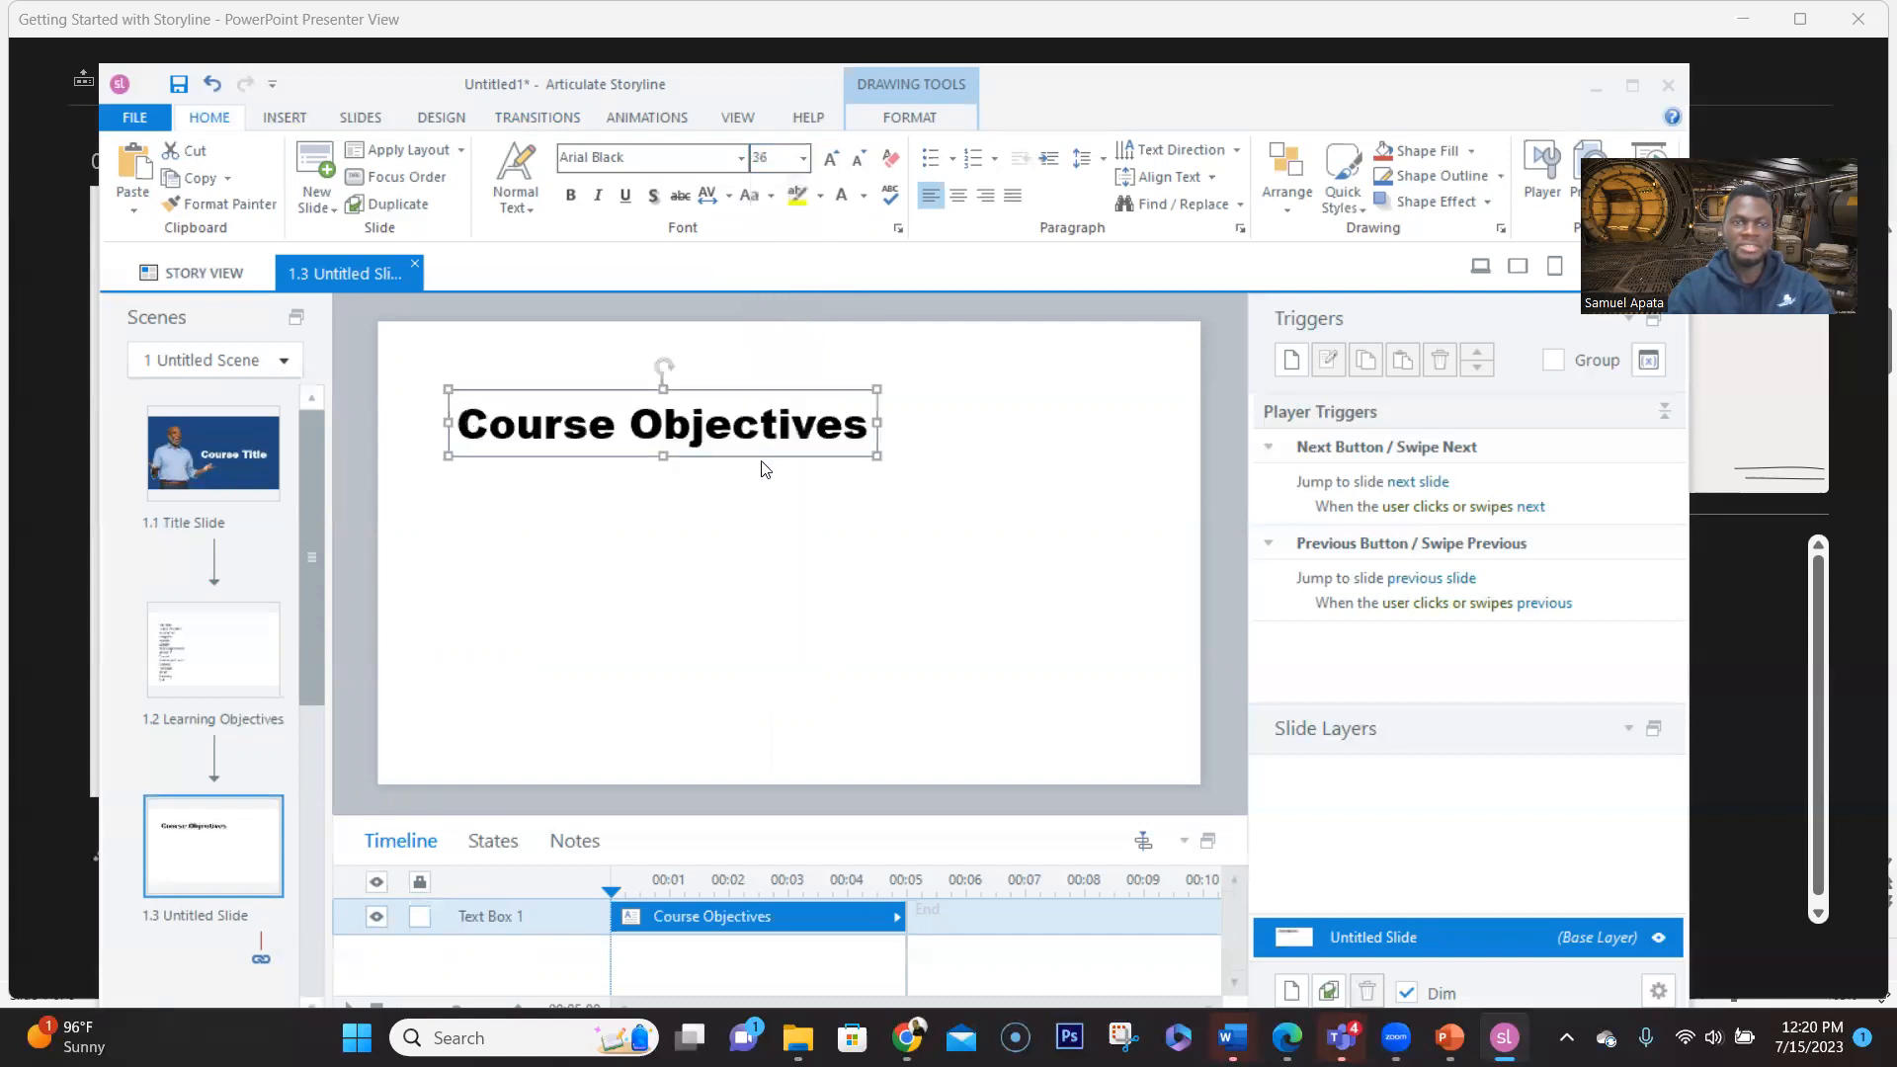
{"action": "left_click_drag", "start_coordinate": [780, 449], "coordinate": [780, 409]}
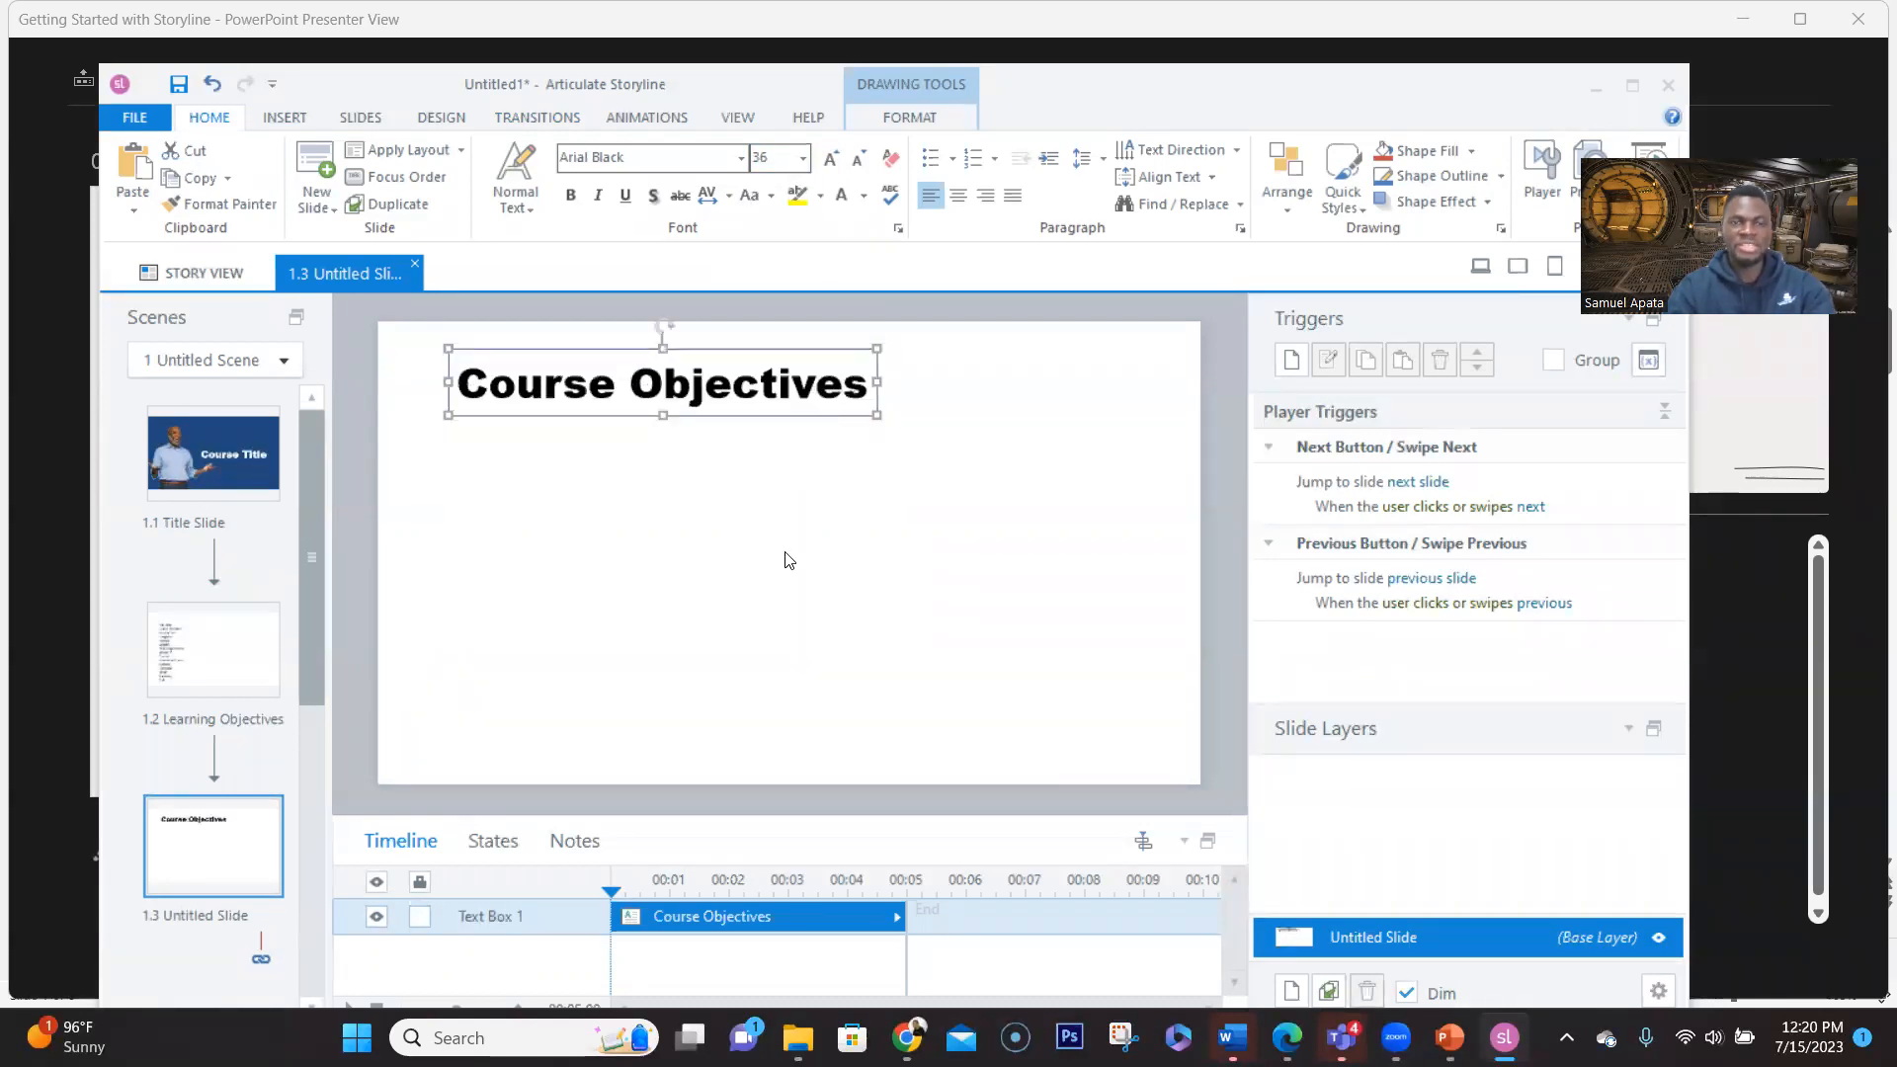
{"action": "left_click", "coordinate": [731, 546]}
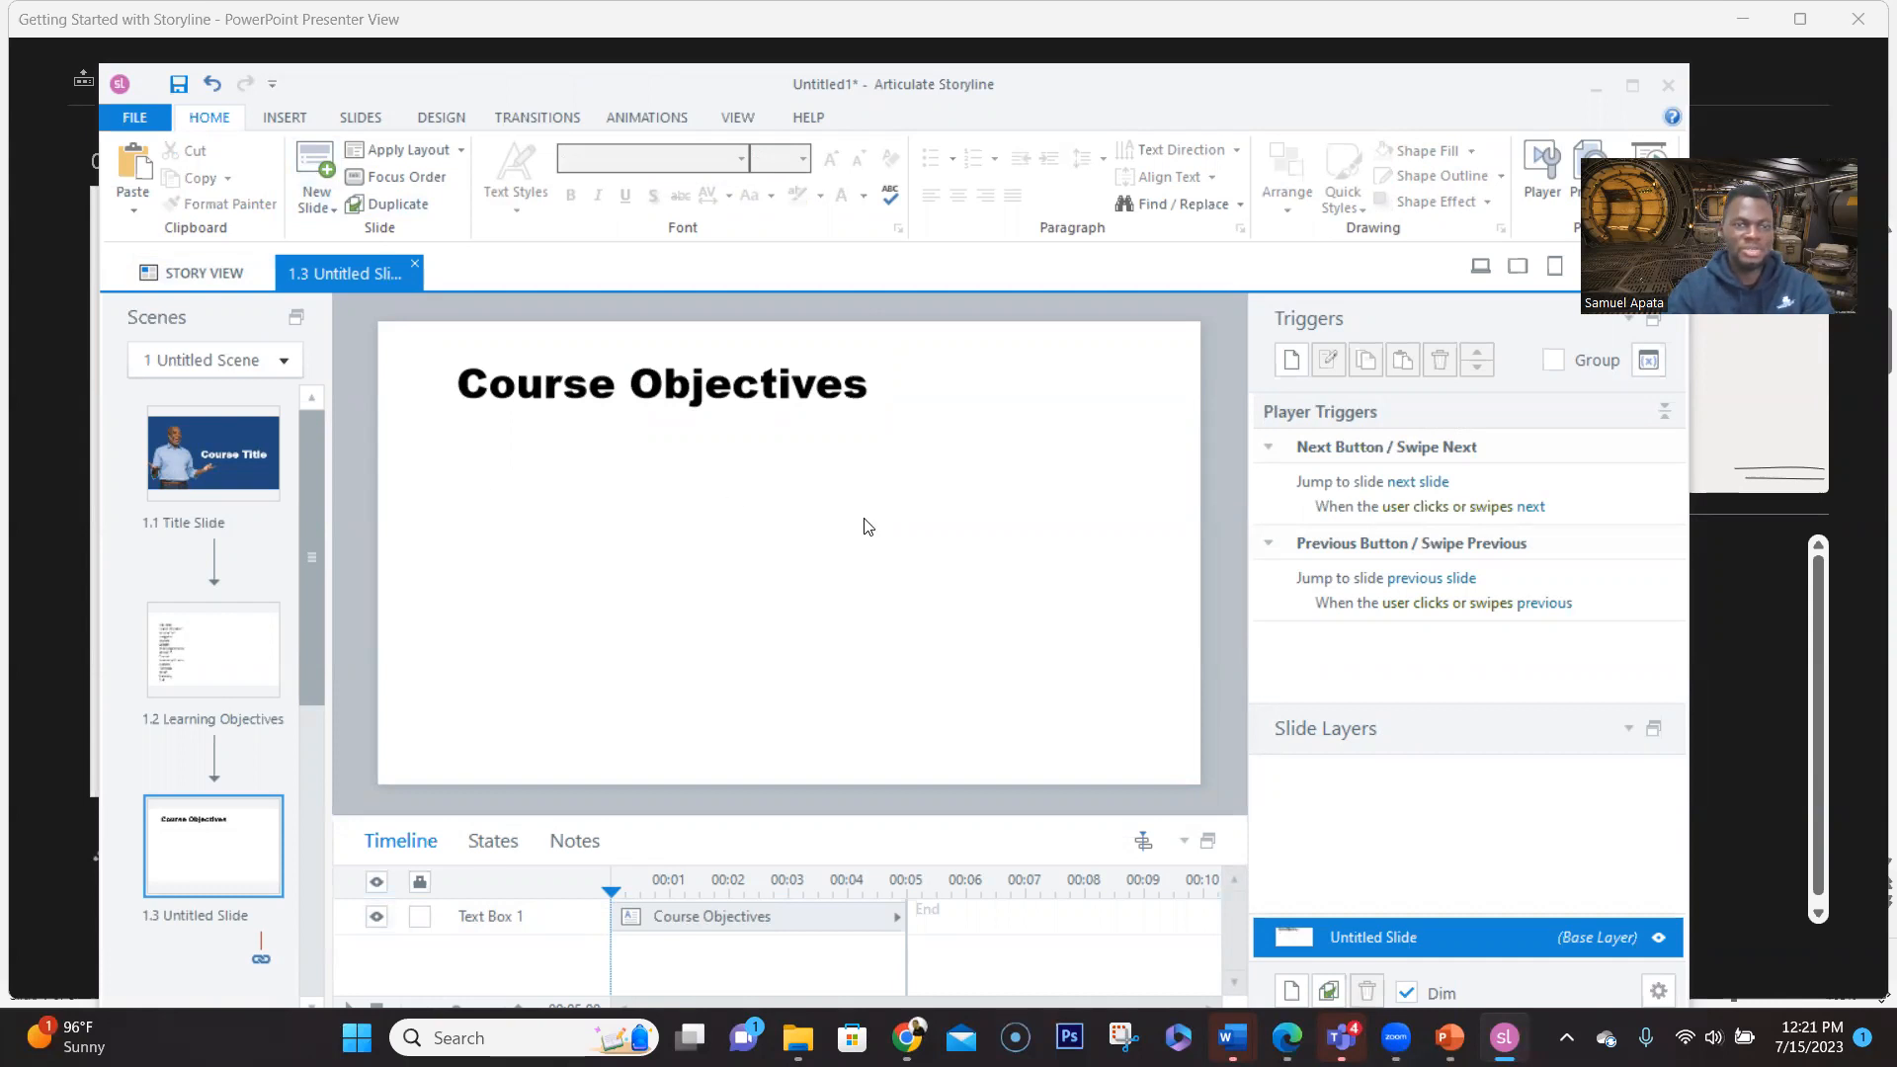
Draw a rectangle about 230 px wide and 343 px high below the left end of the Course Objectives heading
{"action": "left_click", "coordinate": [284, 118]}
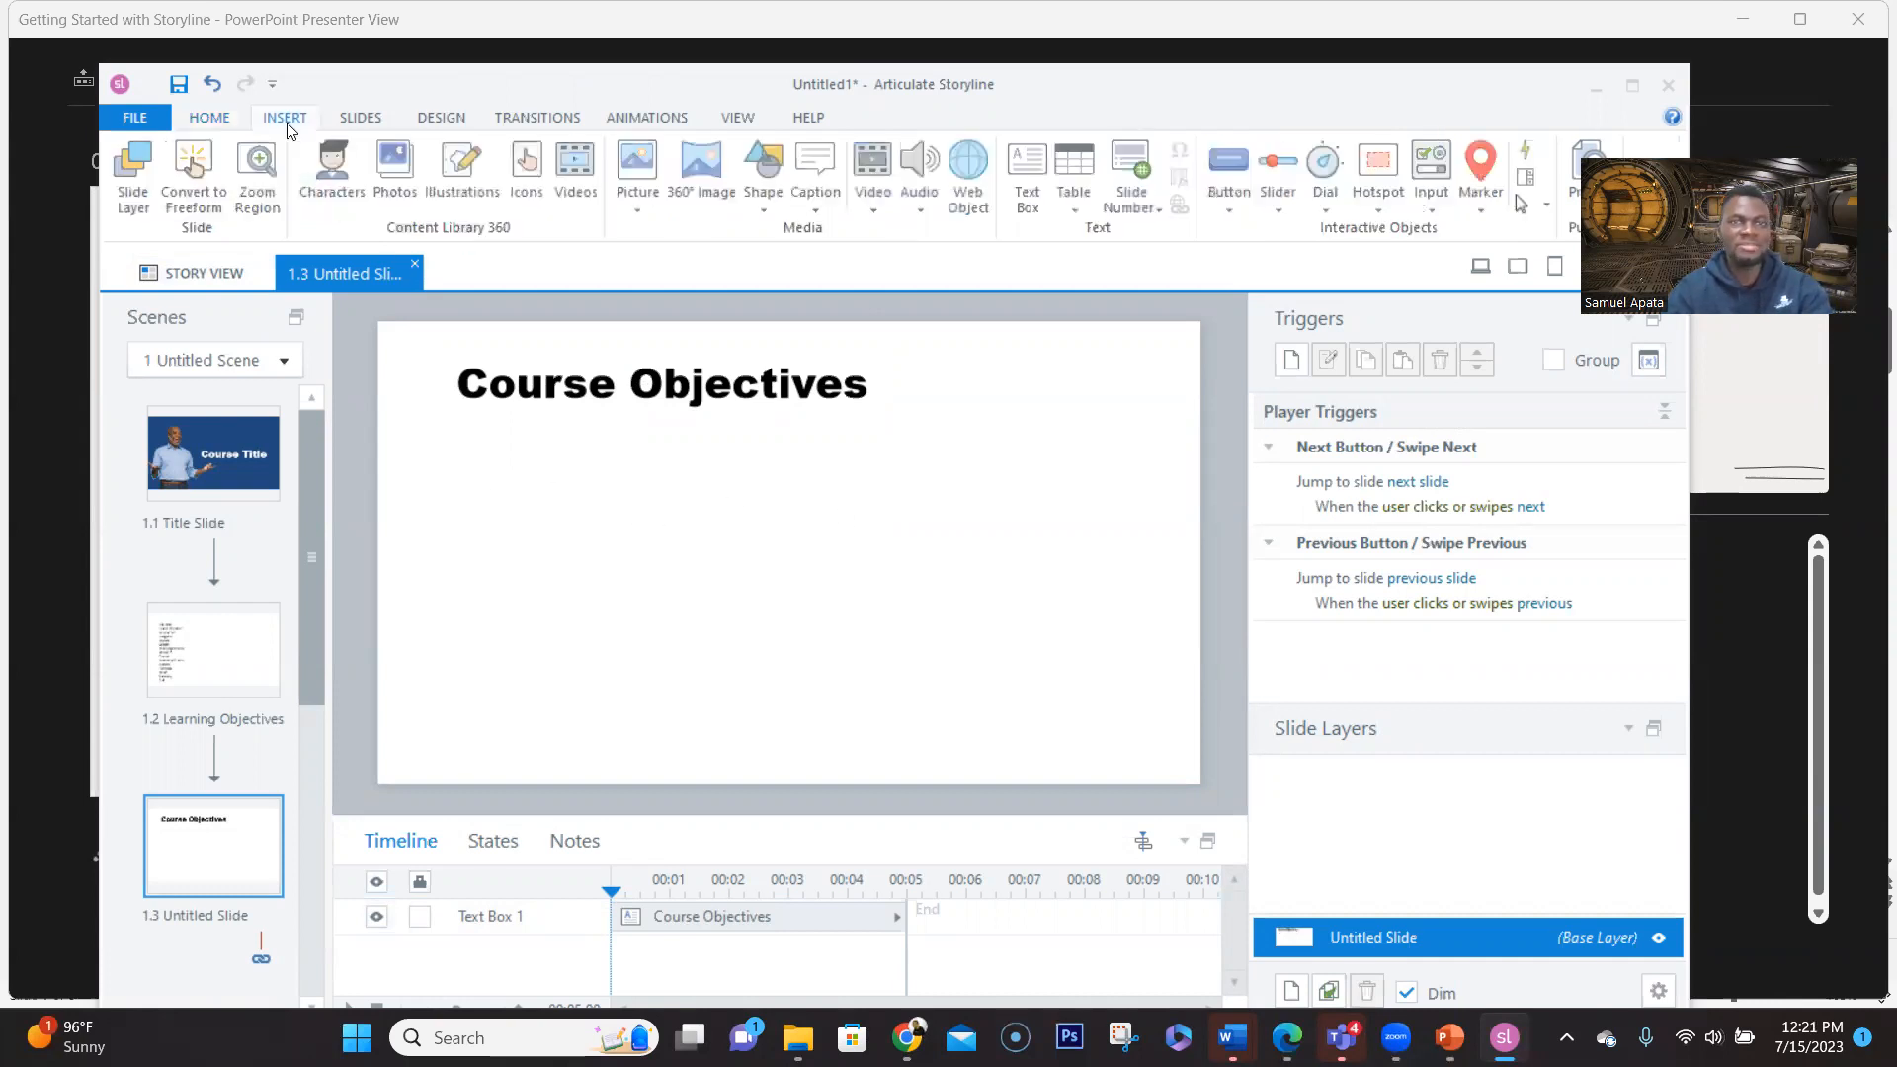
{"action": "left_click", "coordinate": [767, 198]}
{"action": "left_click", "coordinate": [754, 302]}
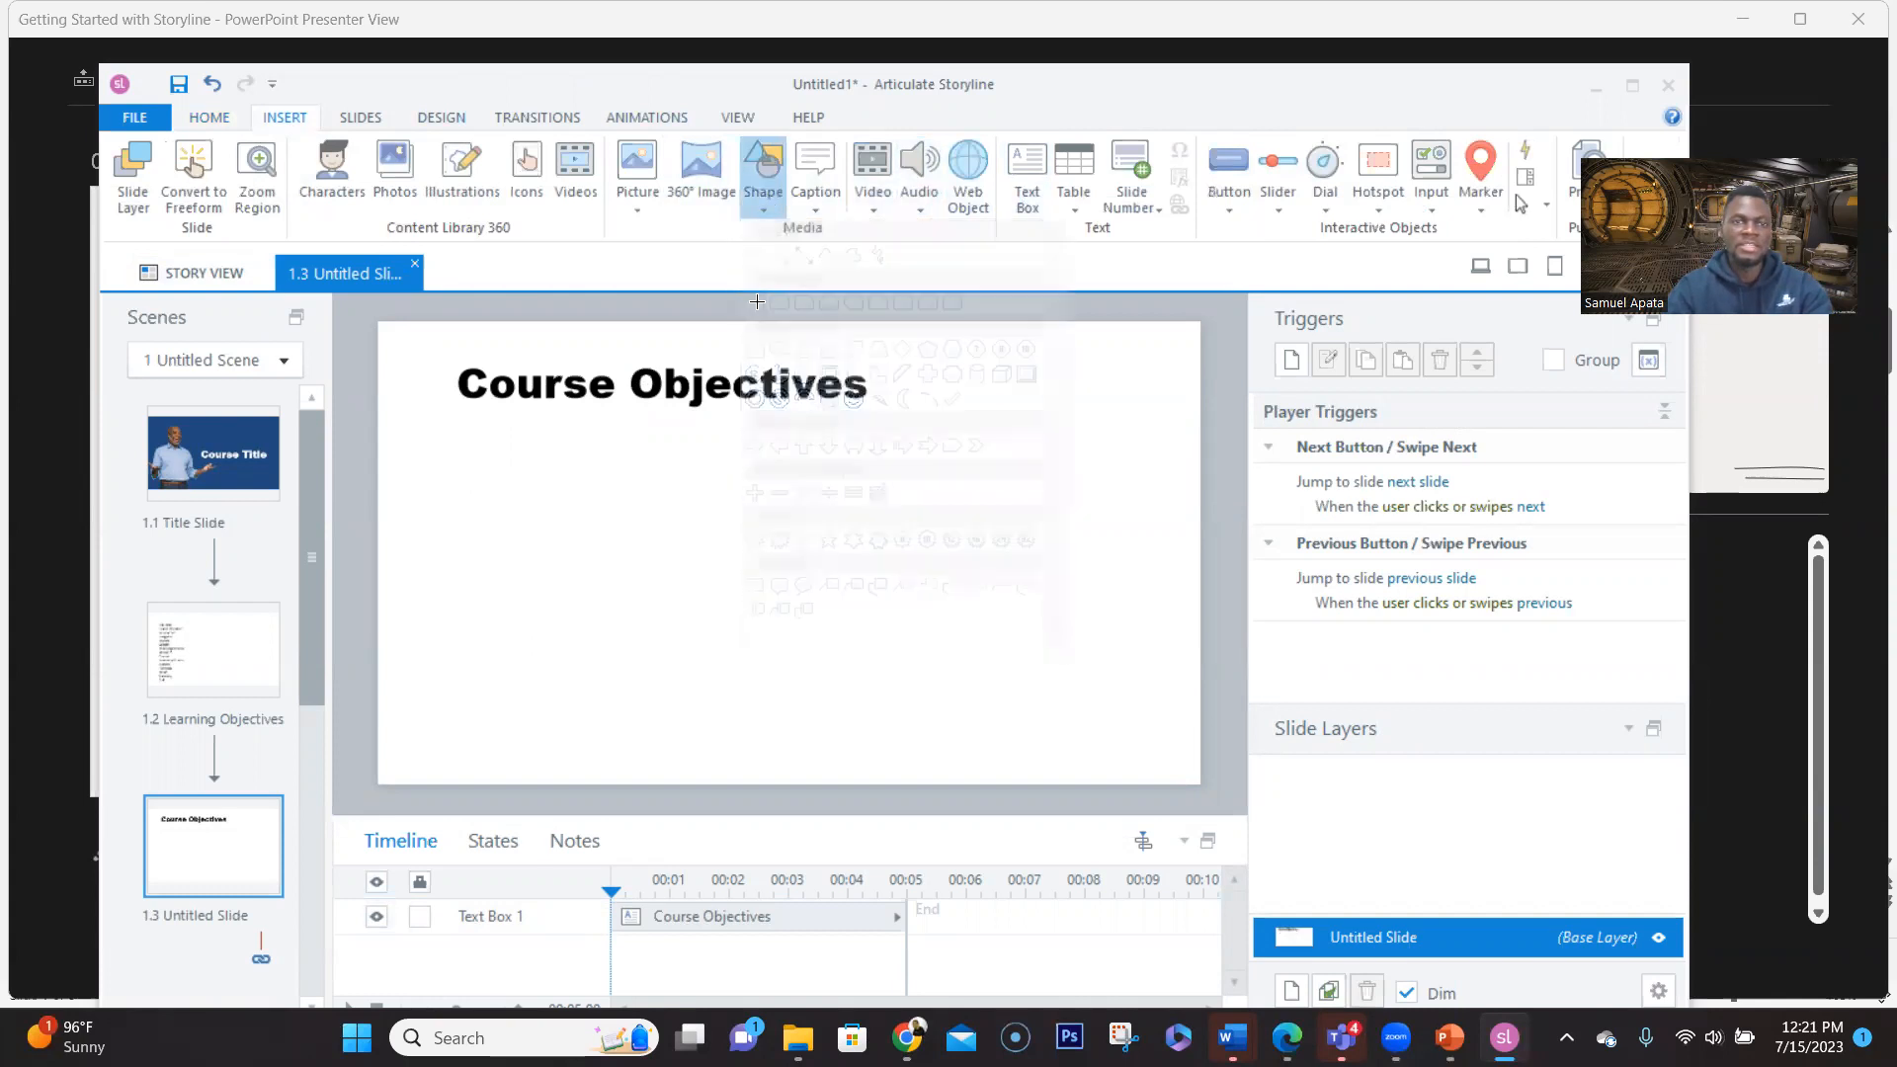
{"action": "mouse_move", "coordinate": [449, 460]}
{"action": "left_mouse_down"}
{"action": "mouse_move", "coordinate": [690, 690]}
{"action": "mouse_move", "coordinate": [646, 754]}
{"action": "left_mouse_up"}
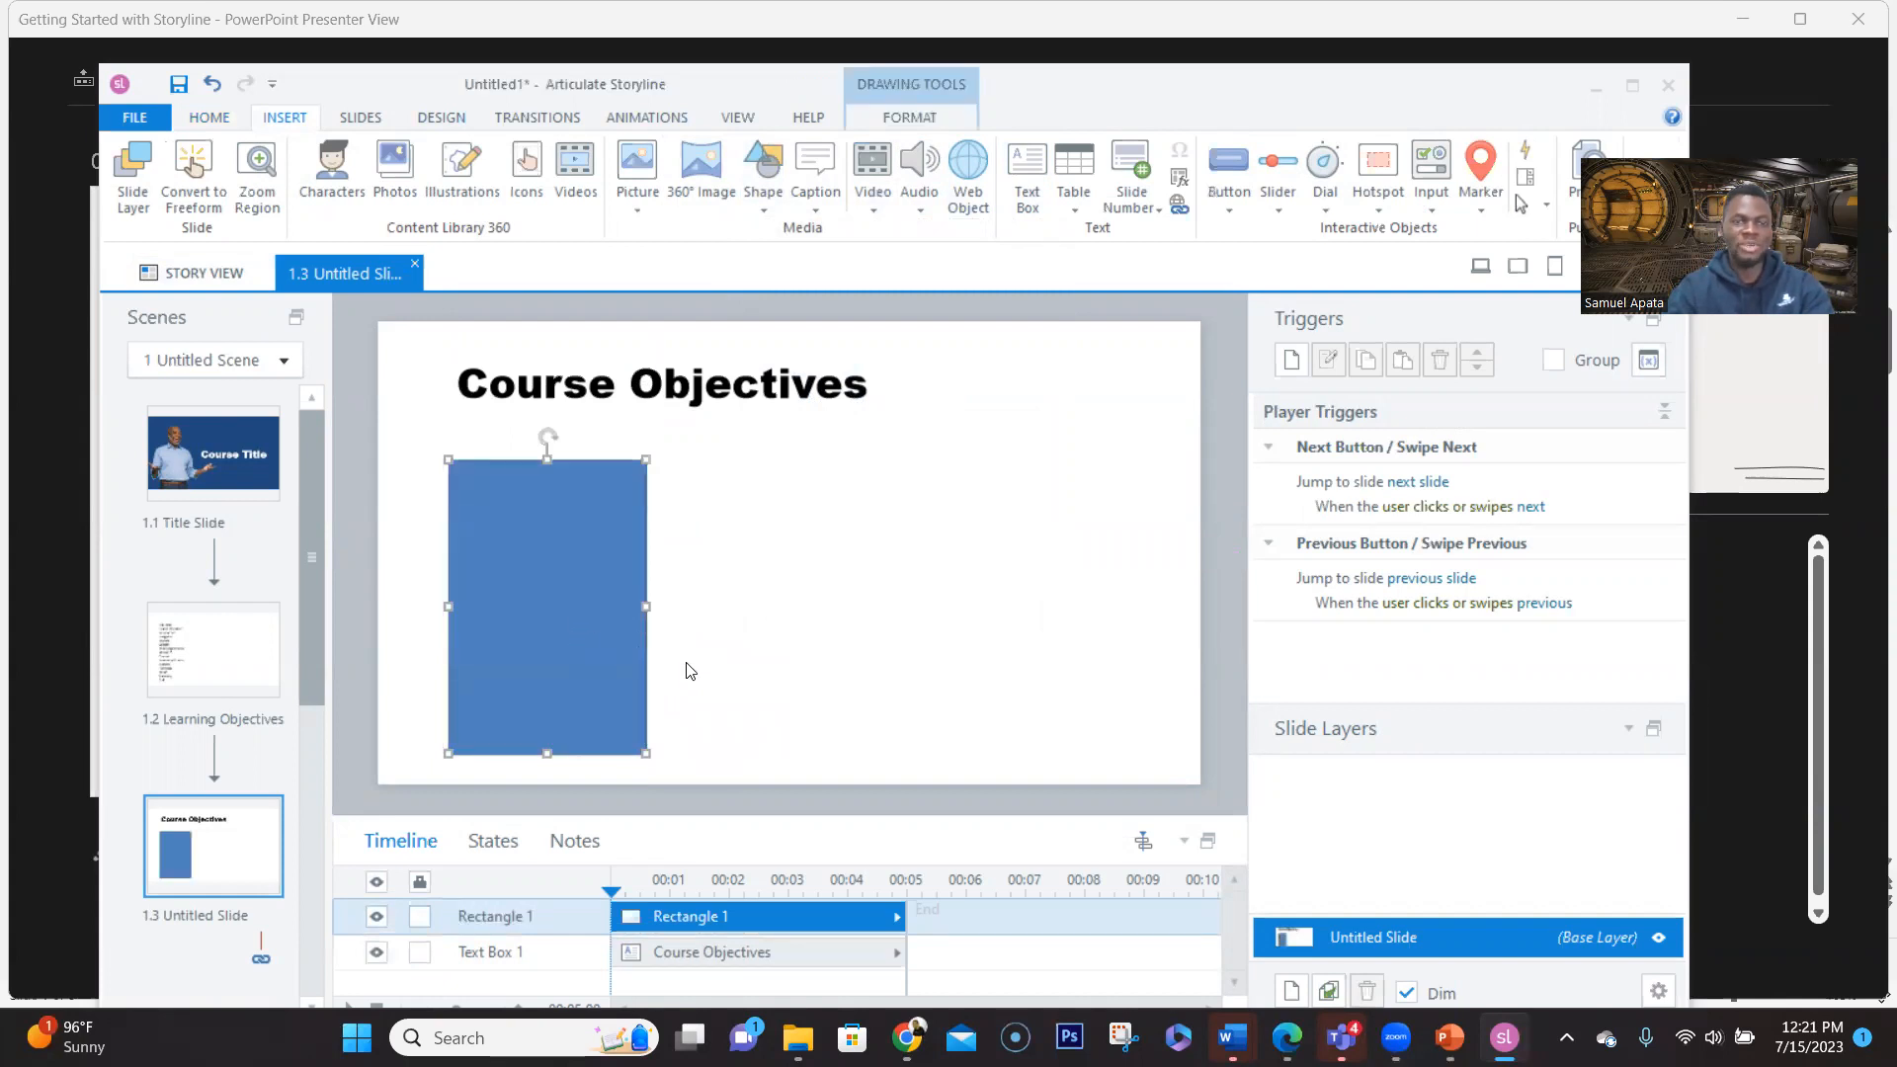
{"action": "left_click", "coordinate": [727, 666]}
Fill the rectangle with the dark blue background color sampled from the Title Slide thumbnail
{"action": "left_click", "coordinate": [559, 626]}
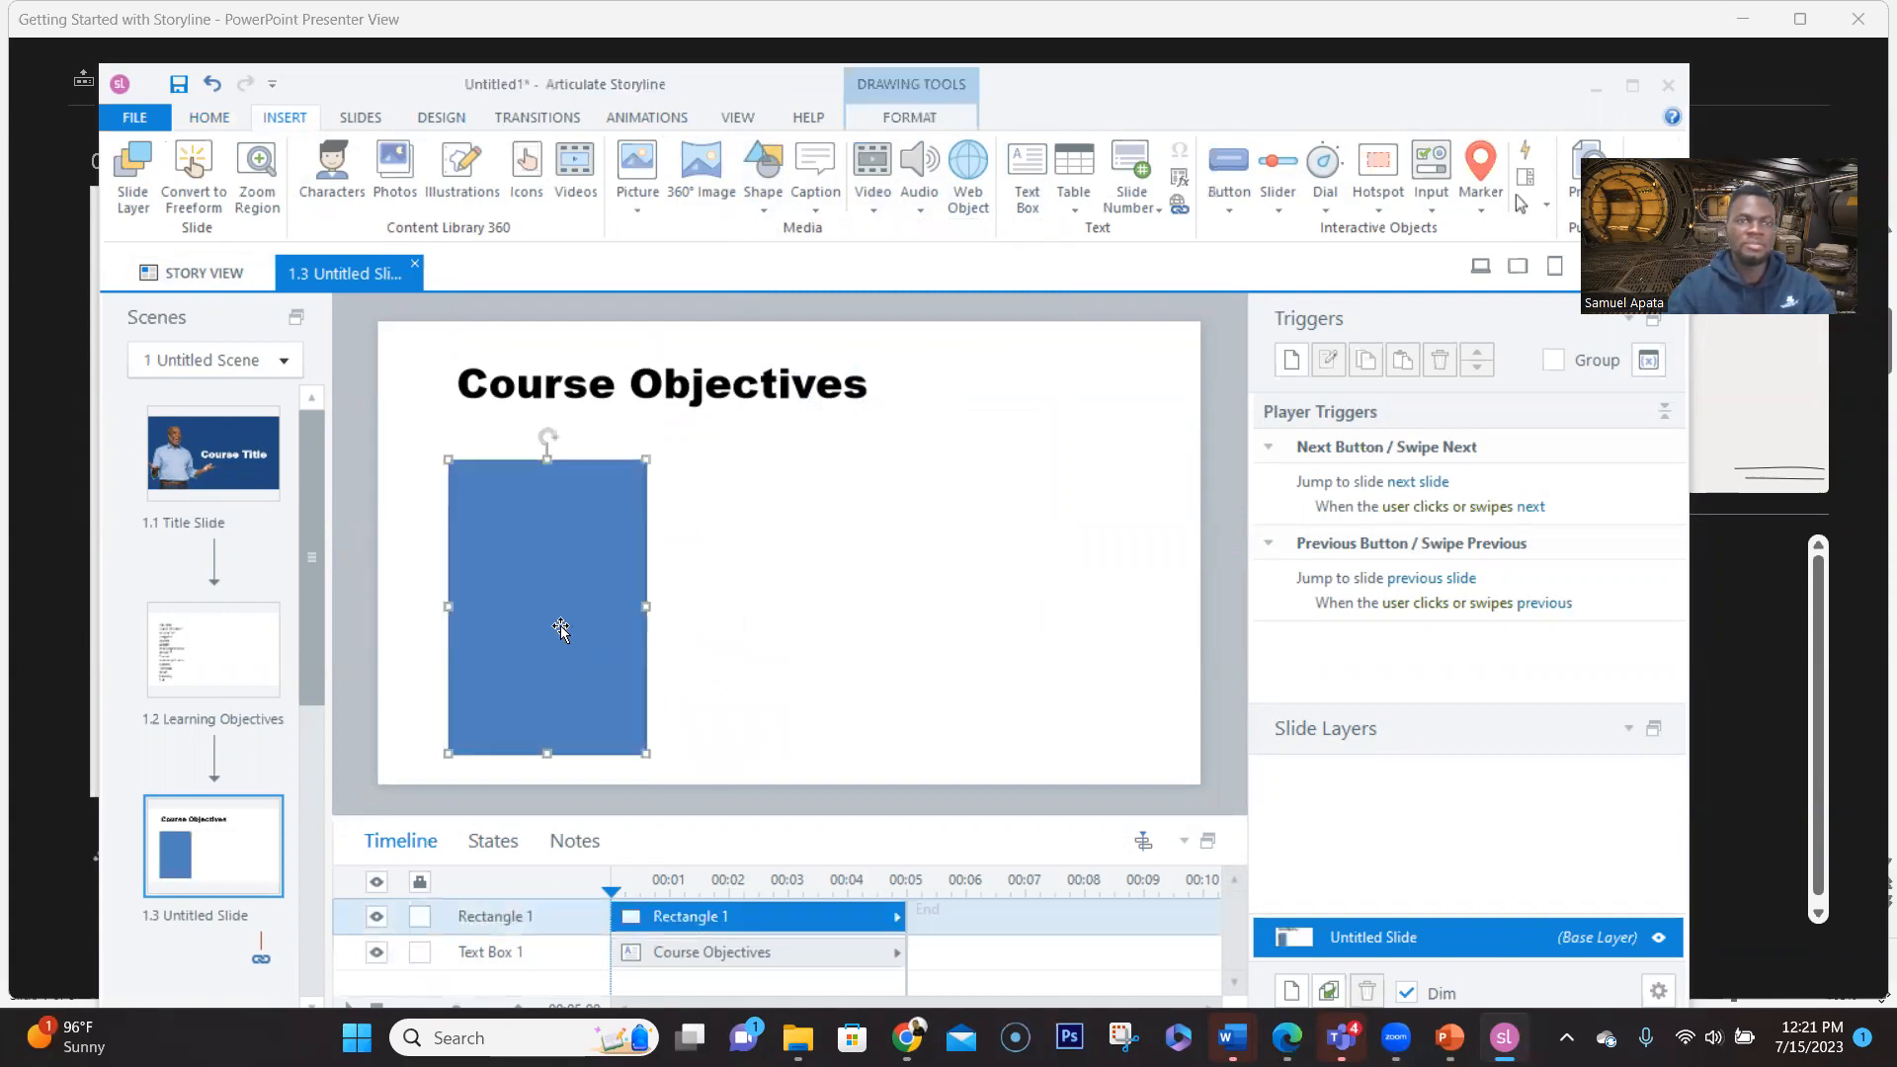
{"action": "left_click", "coordinate": [905, 117]}
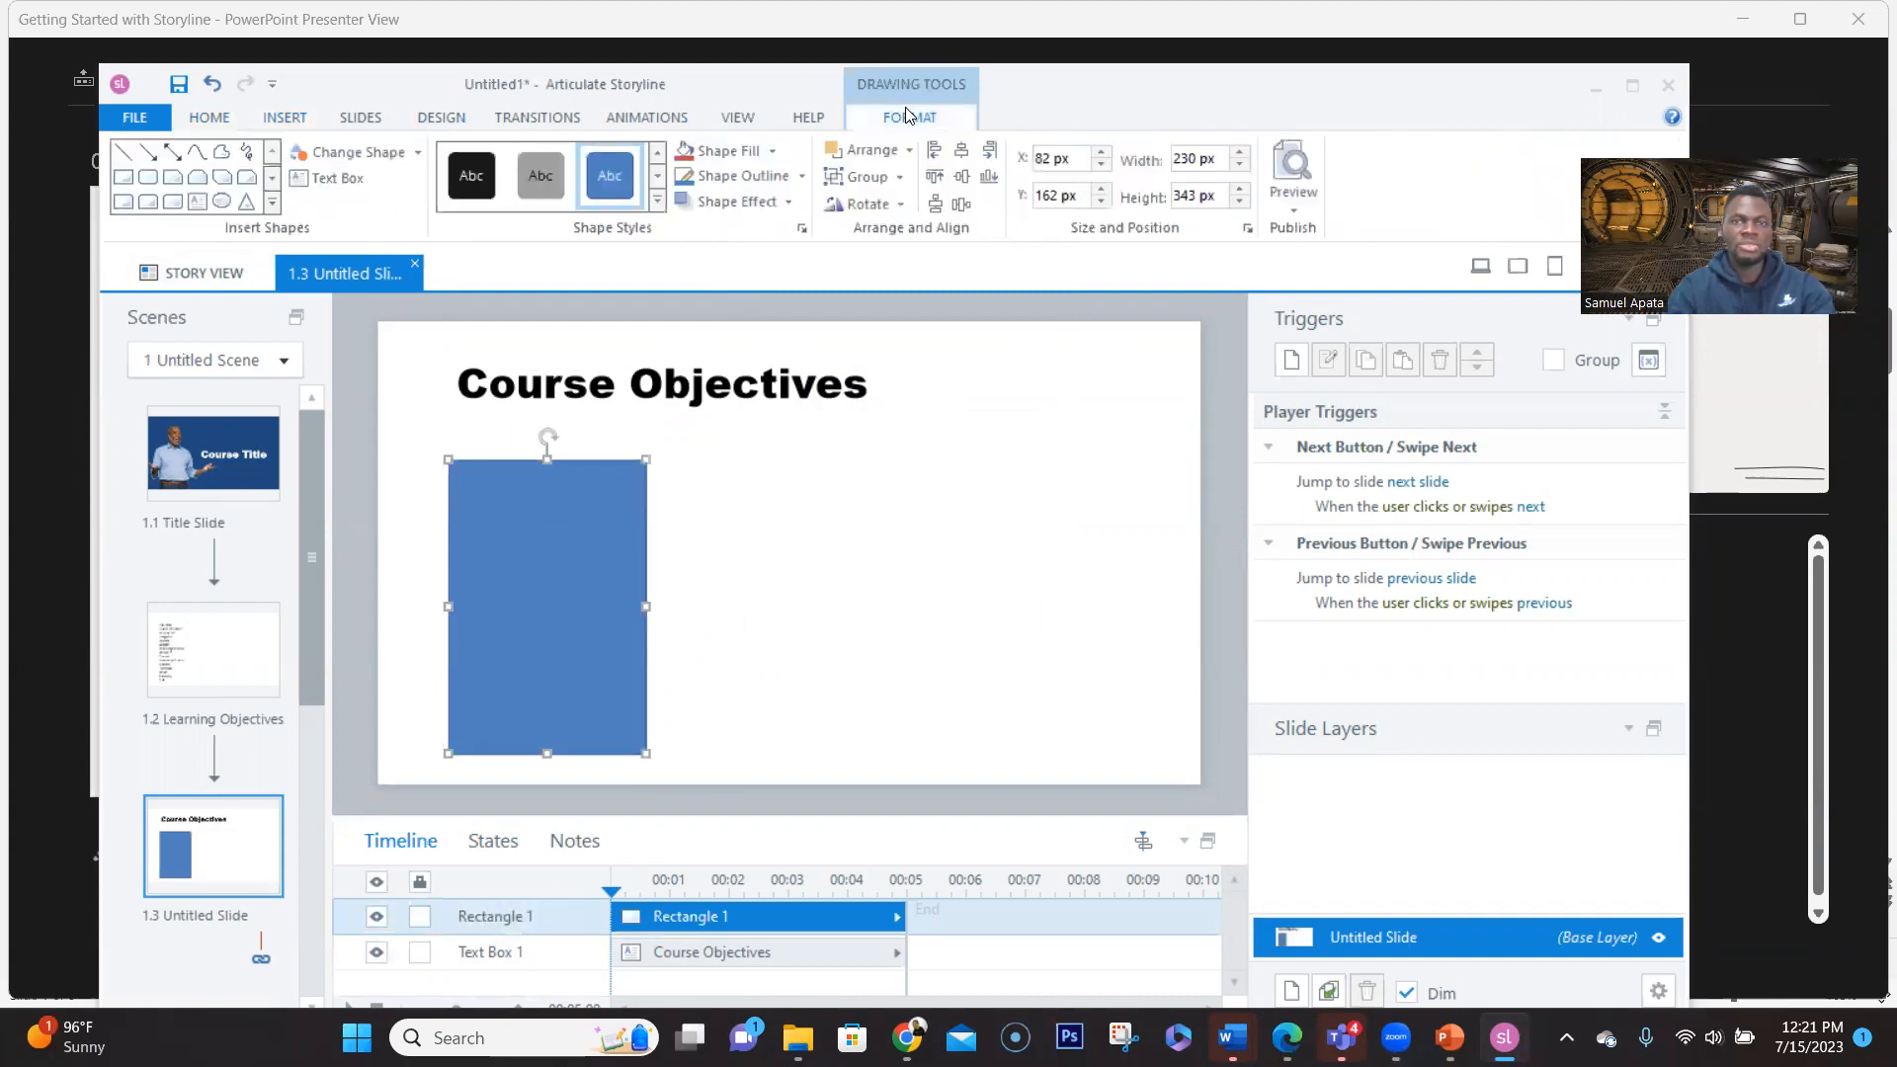
{"action": "left_click", "coordinate": [775, 153]}
{"action": "left_click", "coordinate": [698, 412]}
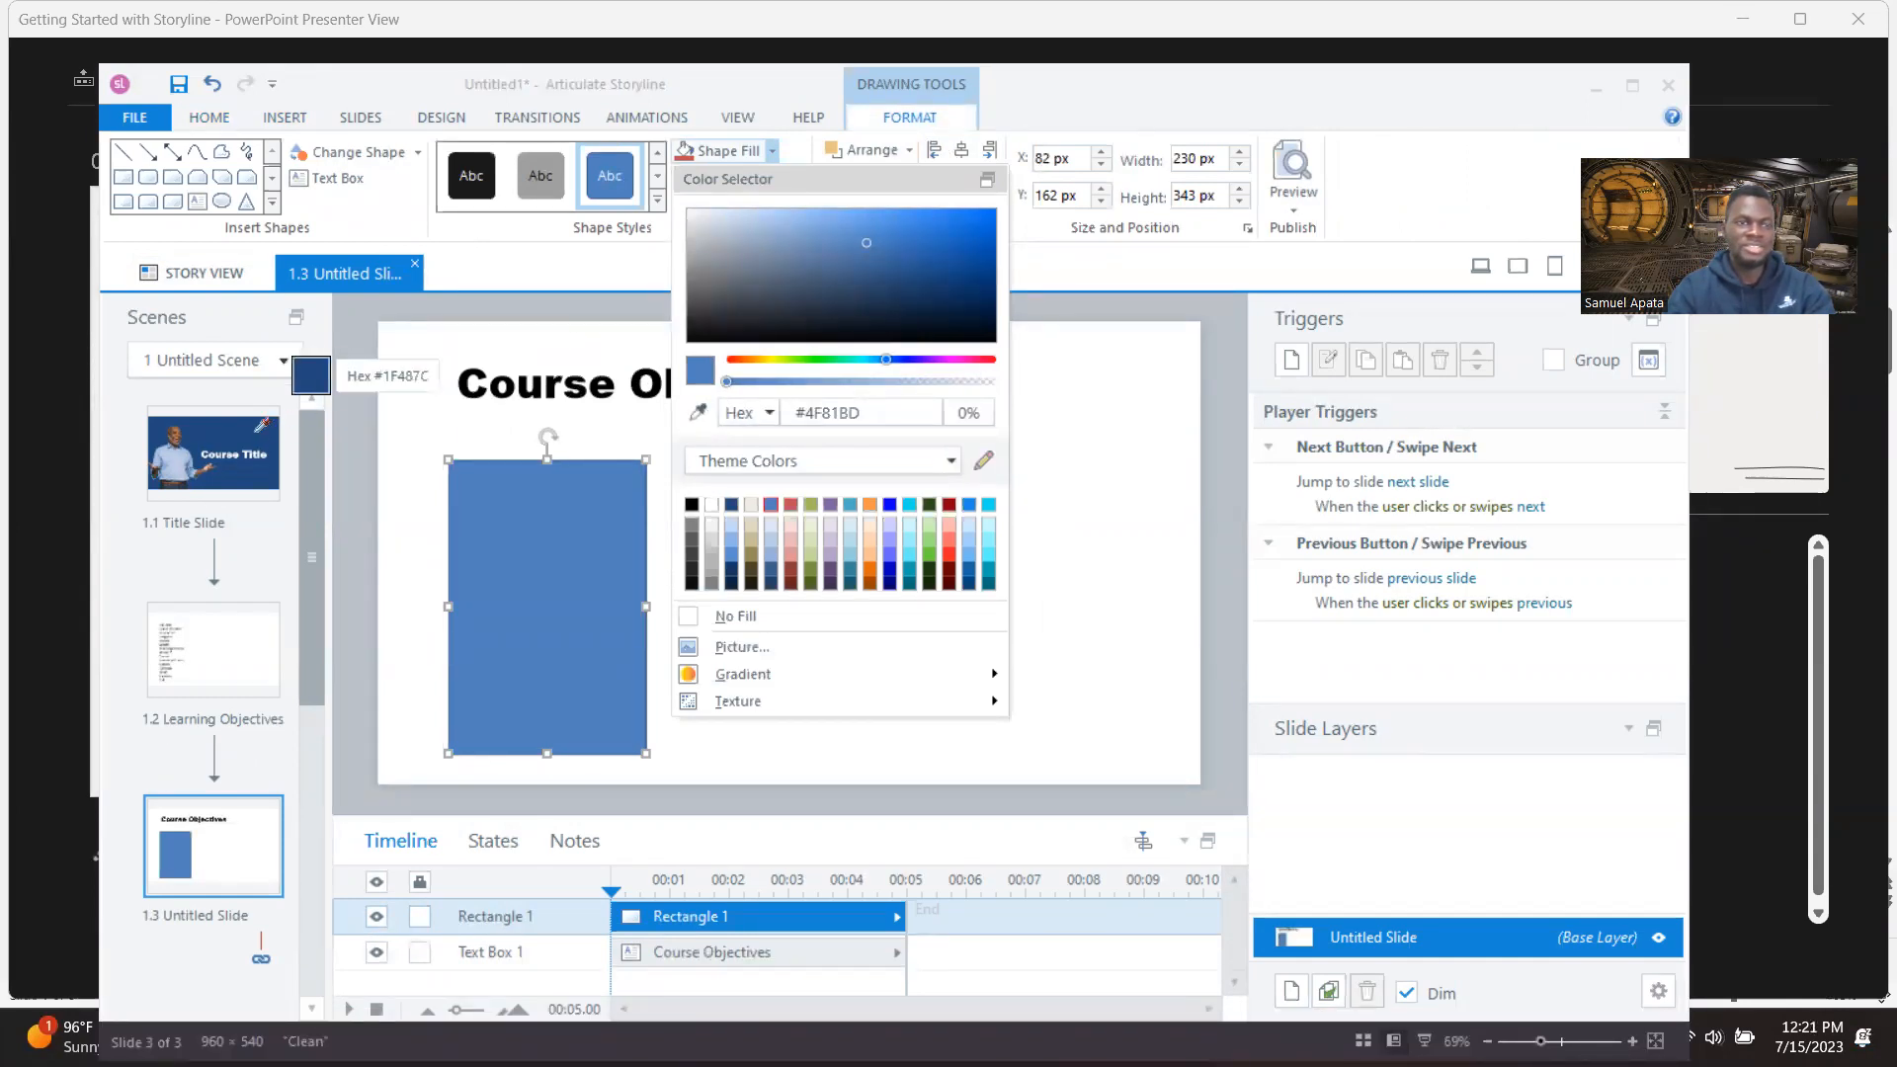
{"action": "left_click", "coordinate": [272, 425]}
{"action": "left_click", "coordinate": [393, 497]}
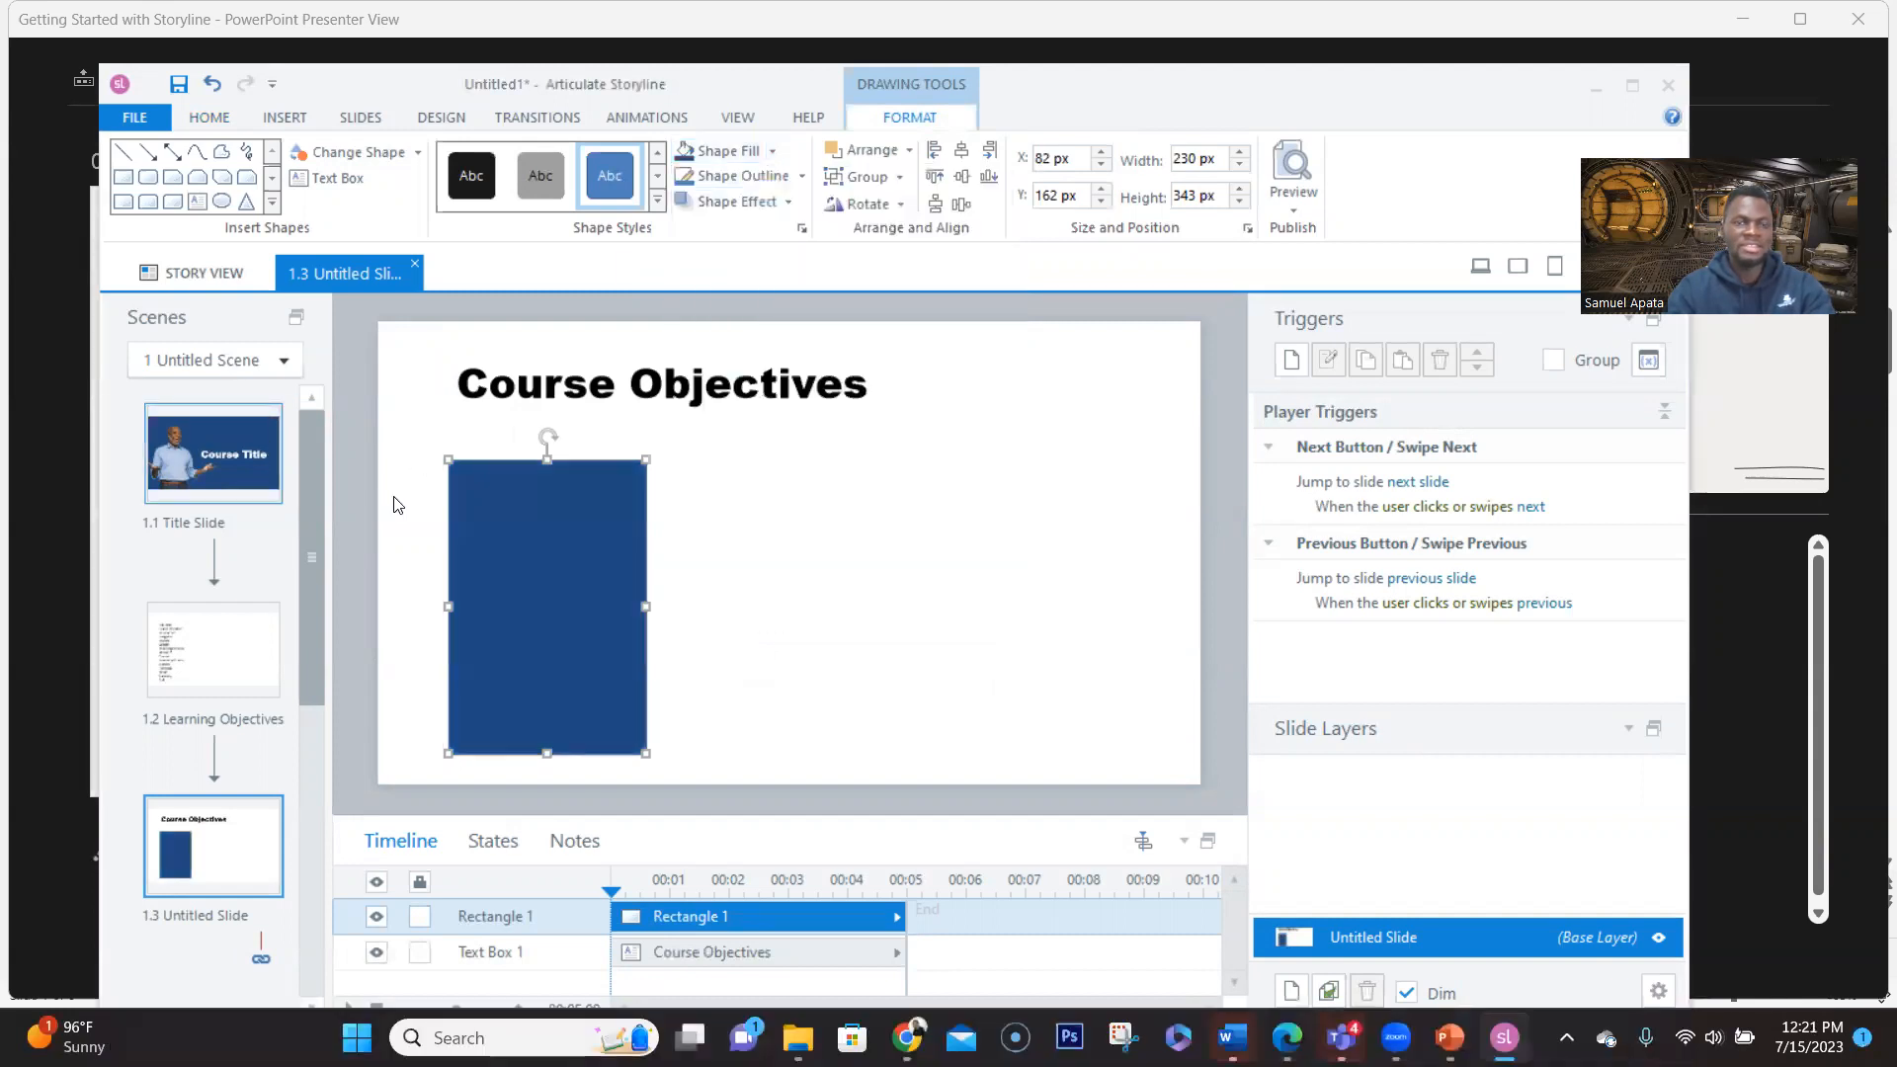
{"action": "left_click", "coordinate": [739, 552]}
Fill the blue rectangle with placeholder text: "Lorem ipsum" on the first line, followed by a paragraph repeating "Lorem ipsum"
{"action": "left_click", "coordinate": [577, 583]}
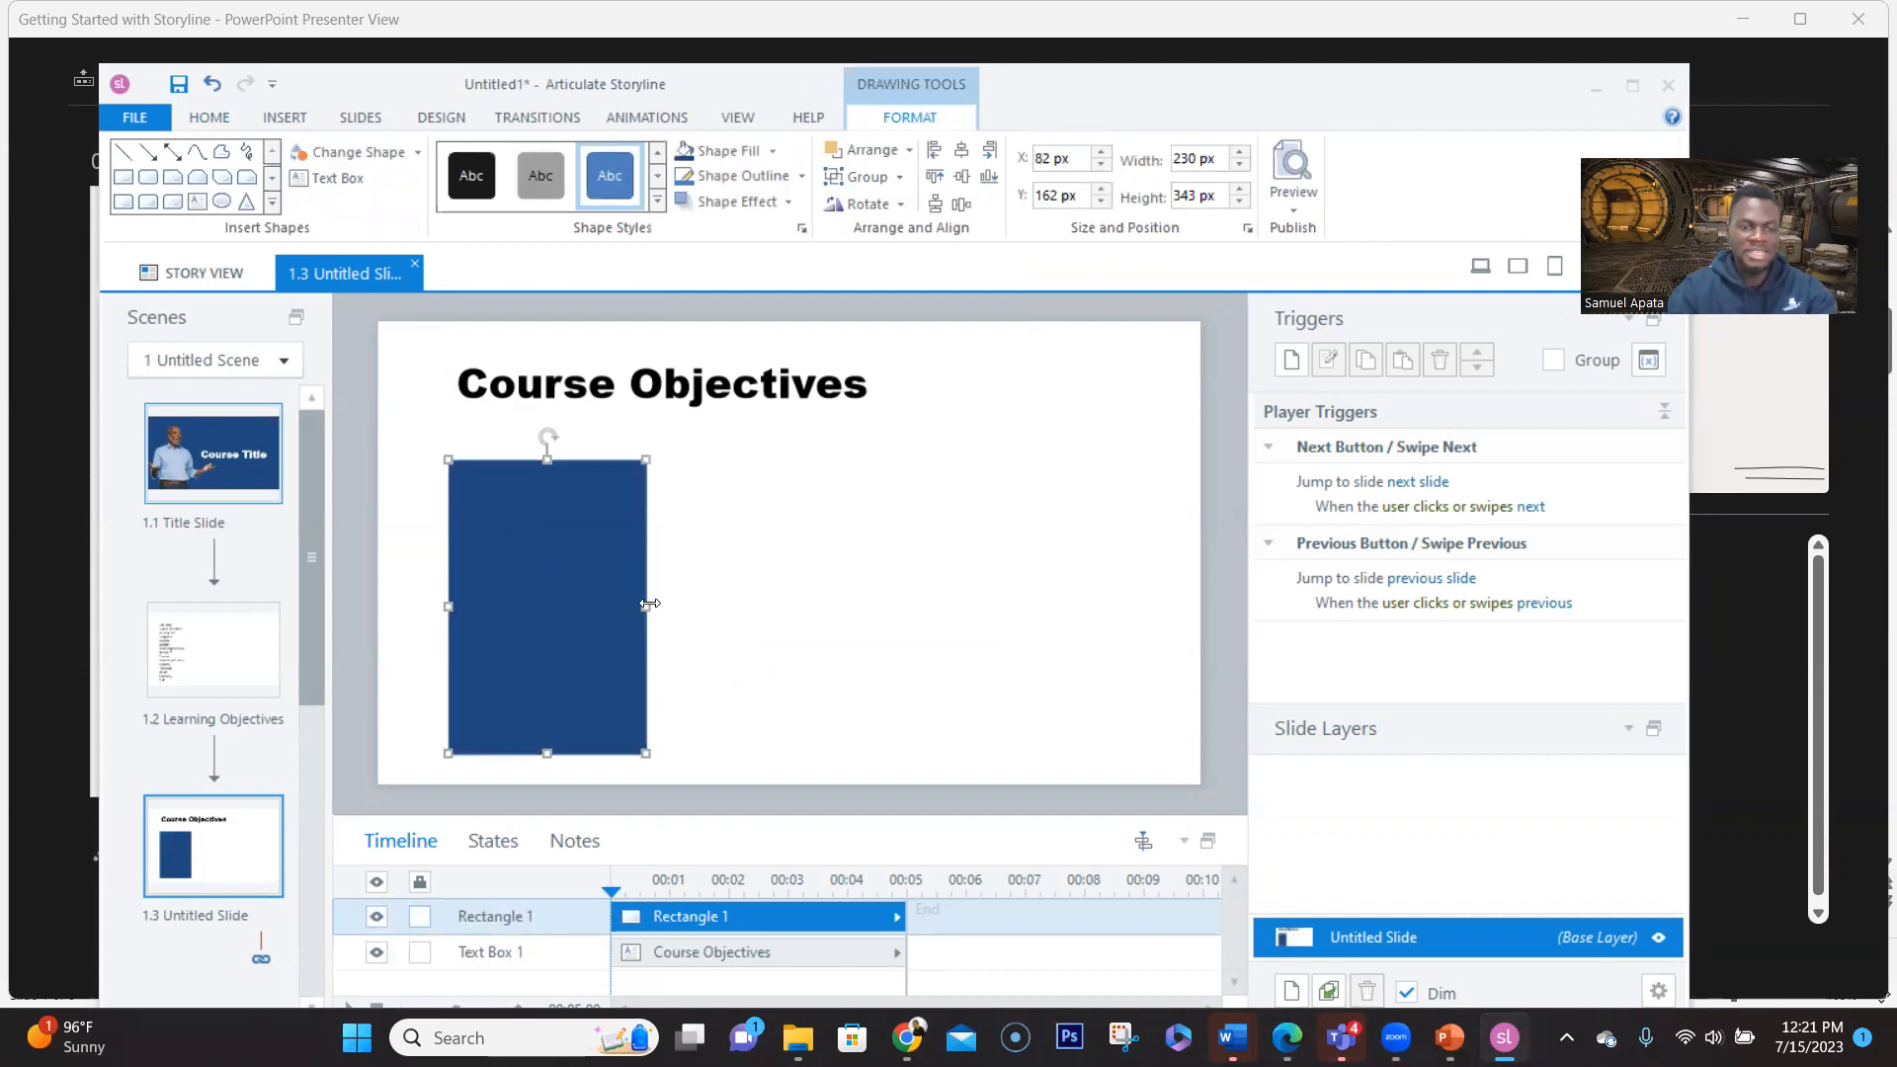
{"action": "type", "text": "Lorem ipsum"}
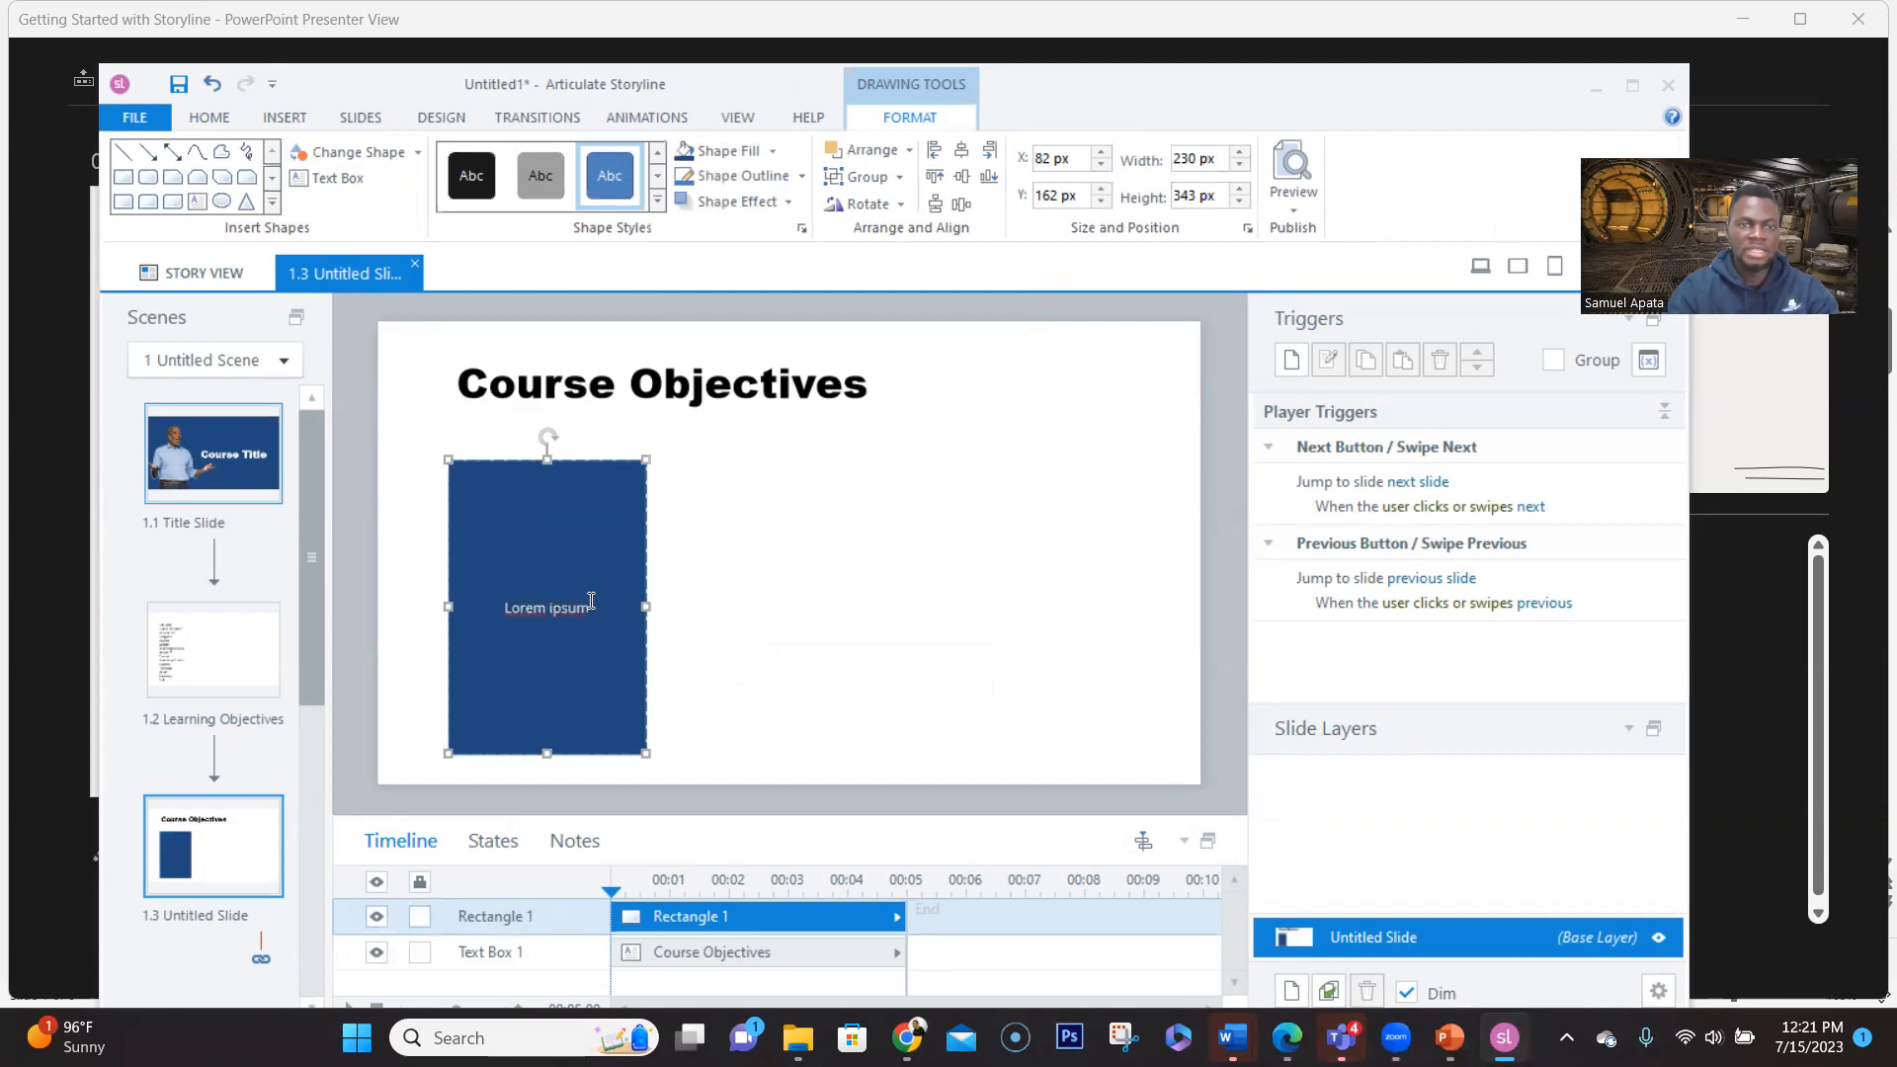
{"action": "key", "text": "Return"}
{"action": "type", "text": "Lorem ipsum"}
{"action": "key", "text": "ctrl+v"}
{"action": "key", "text": "ctrl+v"}
{"action": "key", "text": "ctrl+v"}
{"action": "key", "text": "ctrl+v"}
{"action": "key", "text": "ctrl+v"}
{"action": "key", "text": "ctrl+v"}
{"action": "key", "text": "ctrl+v"}
{"action": "key", "text": "ctrl+v"}
{"action": "key", "text": "ctrl+v"}
{"action": "key", "text": "ctrl+v"}
{"action": "key", "text": "ctrl+v"}
{"action": "key", "text": "ctrl+v"}
{"action": "type", "text": "Lorem ipsum"}
{"action": "left_click", "coordinate": [847, 643]}
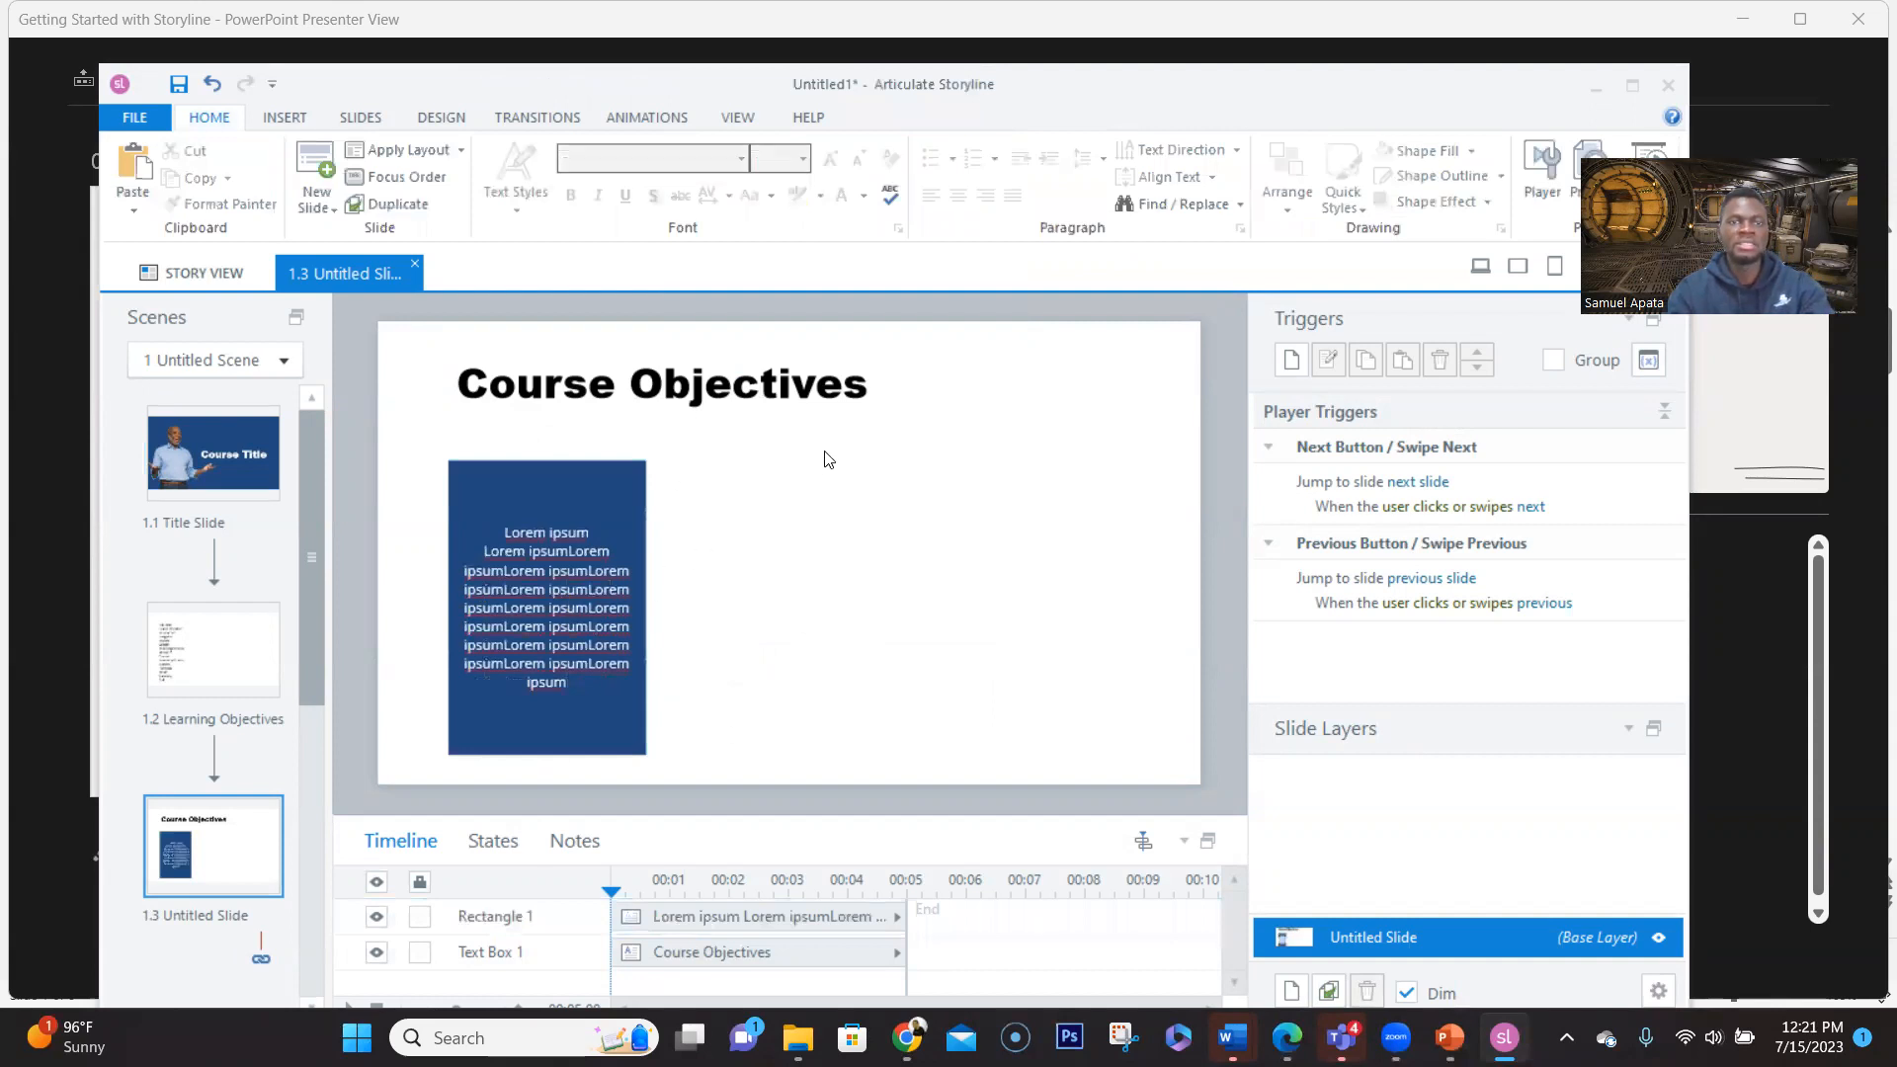
Search the icon library for "skills" and look through the matching icons
{"action": "left_click", "coordinate": [285, 118]}
{"action": "left_click", "coordinate": [528, 170]}
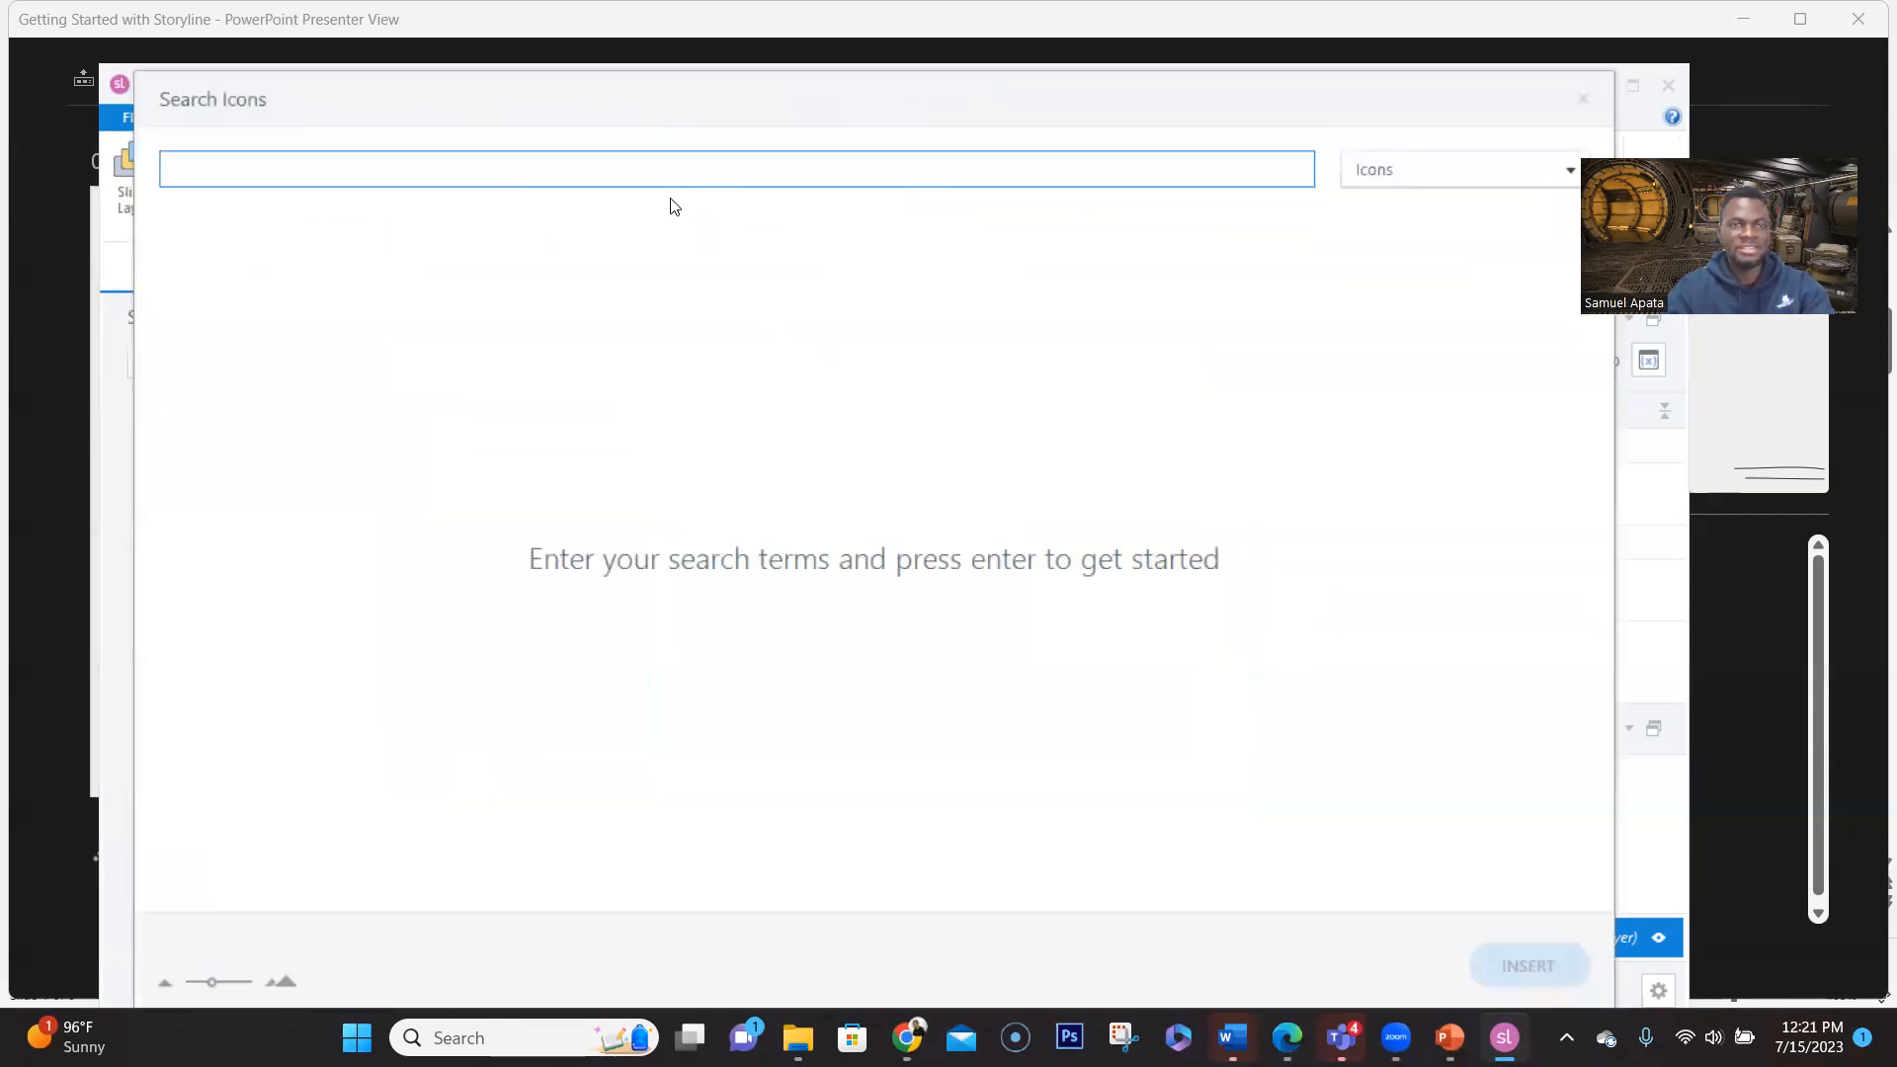
{"action": "type", "text": "skill"}
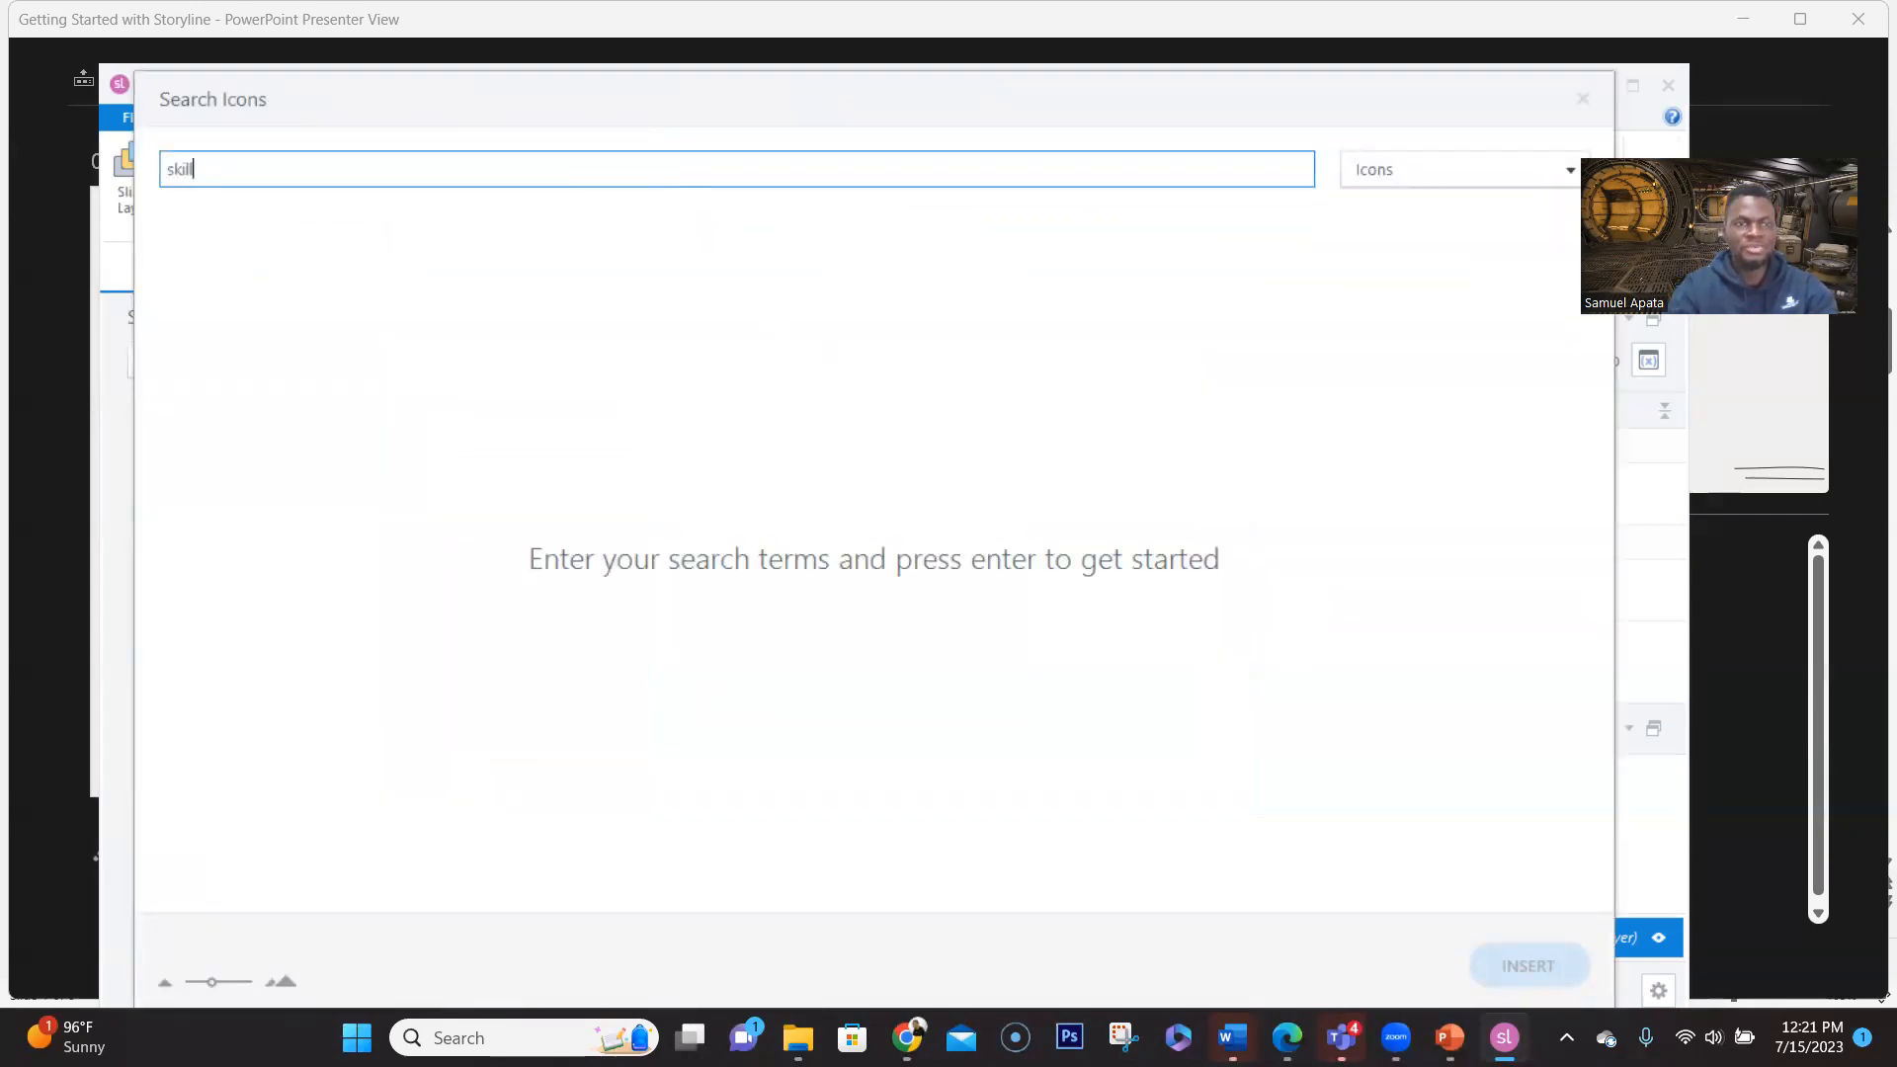
{"action": "type", "text": "s"}
{"action": "key", "text": "Return"}
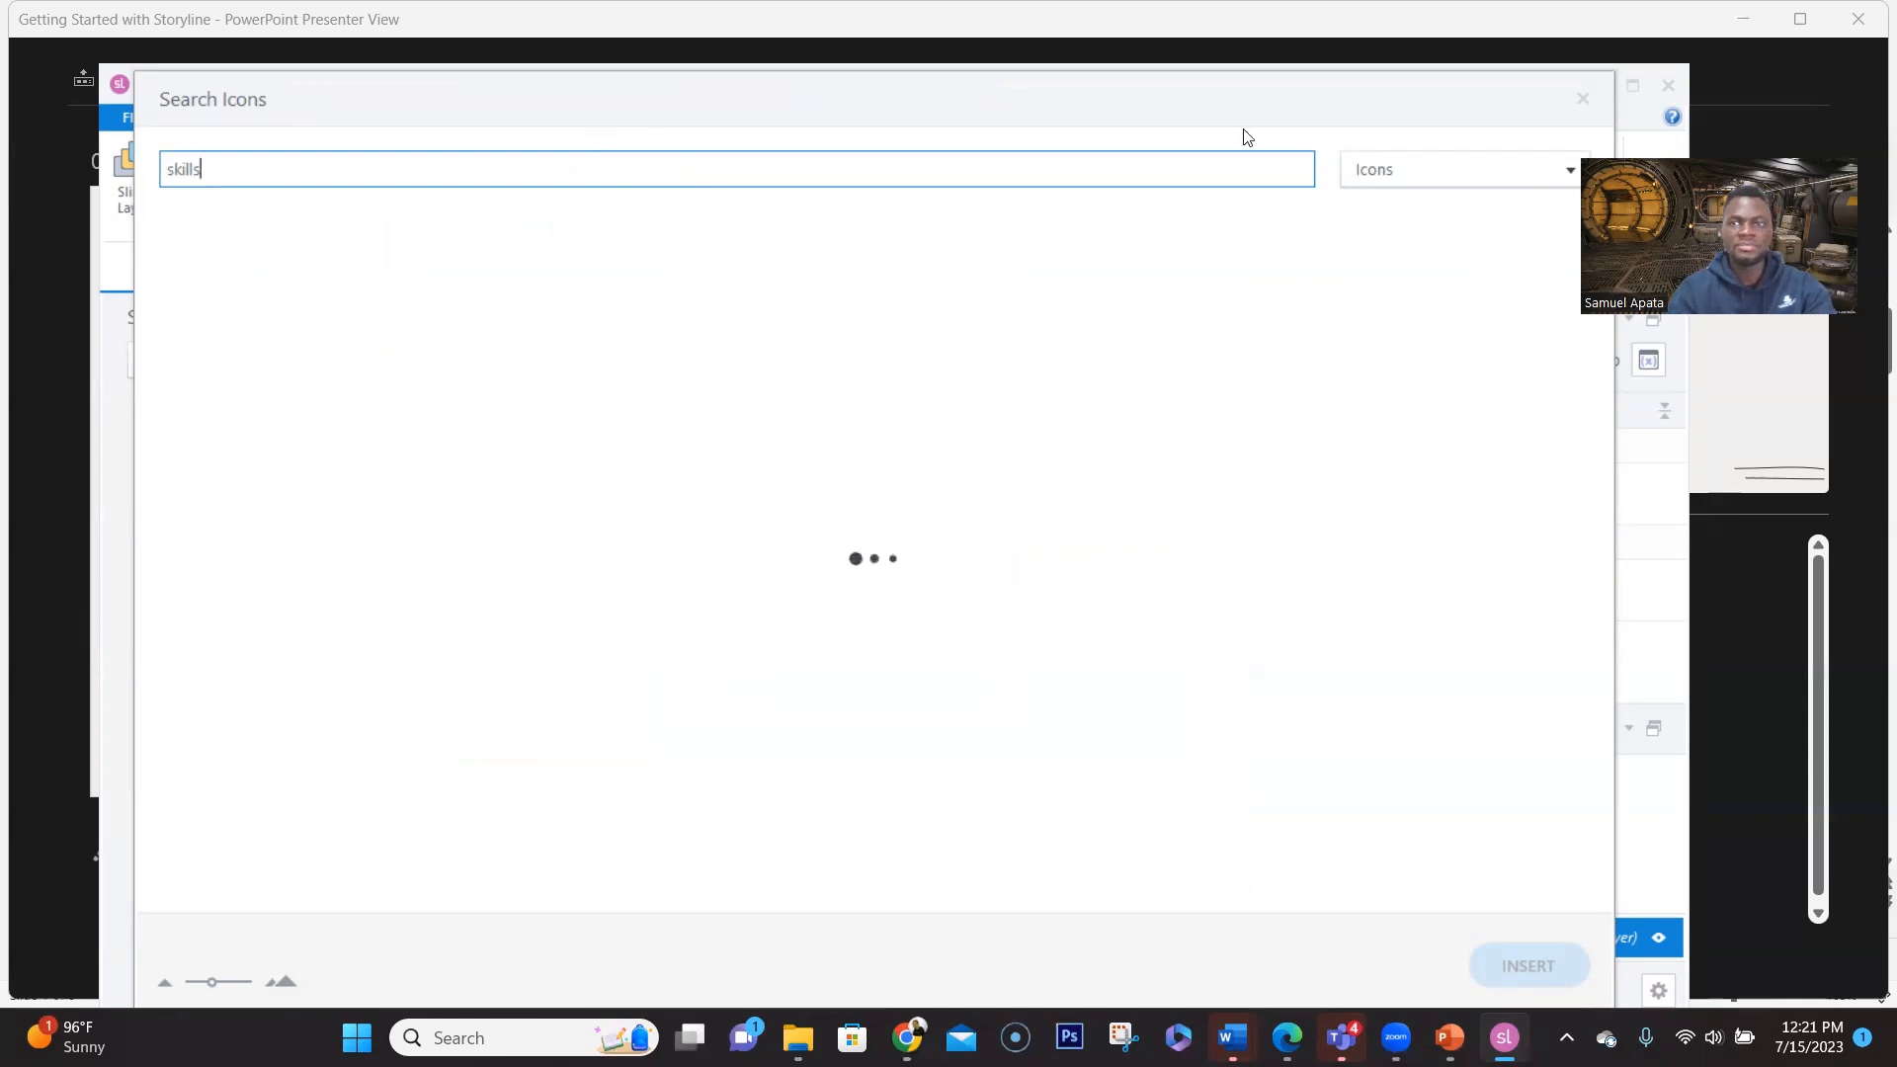
{"action": "left_click", "coordinate": [1583, 100]}
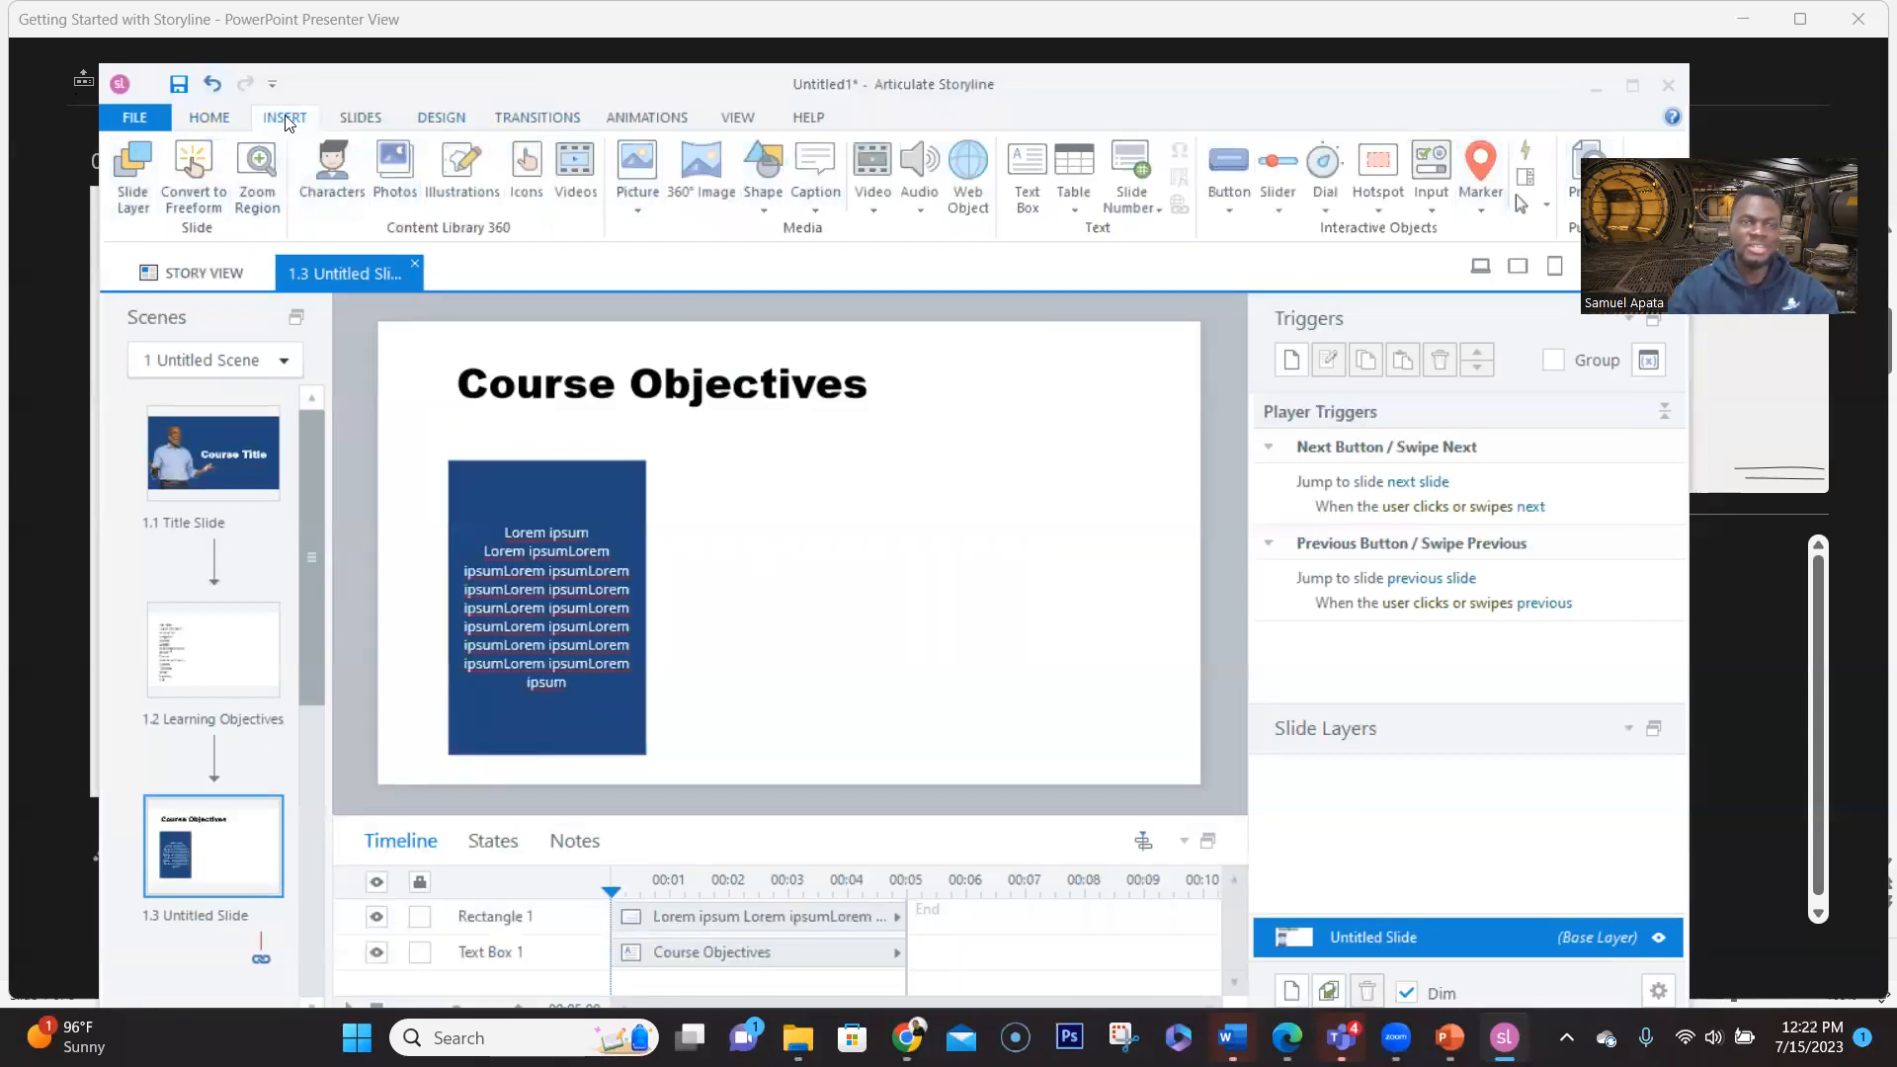
{"action": "left_click", "coordinate": [526, 173]}
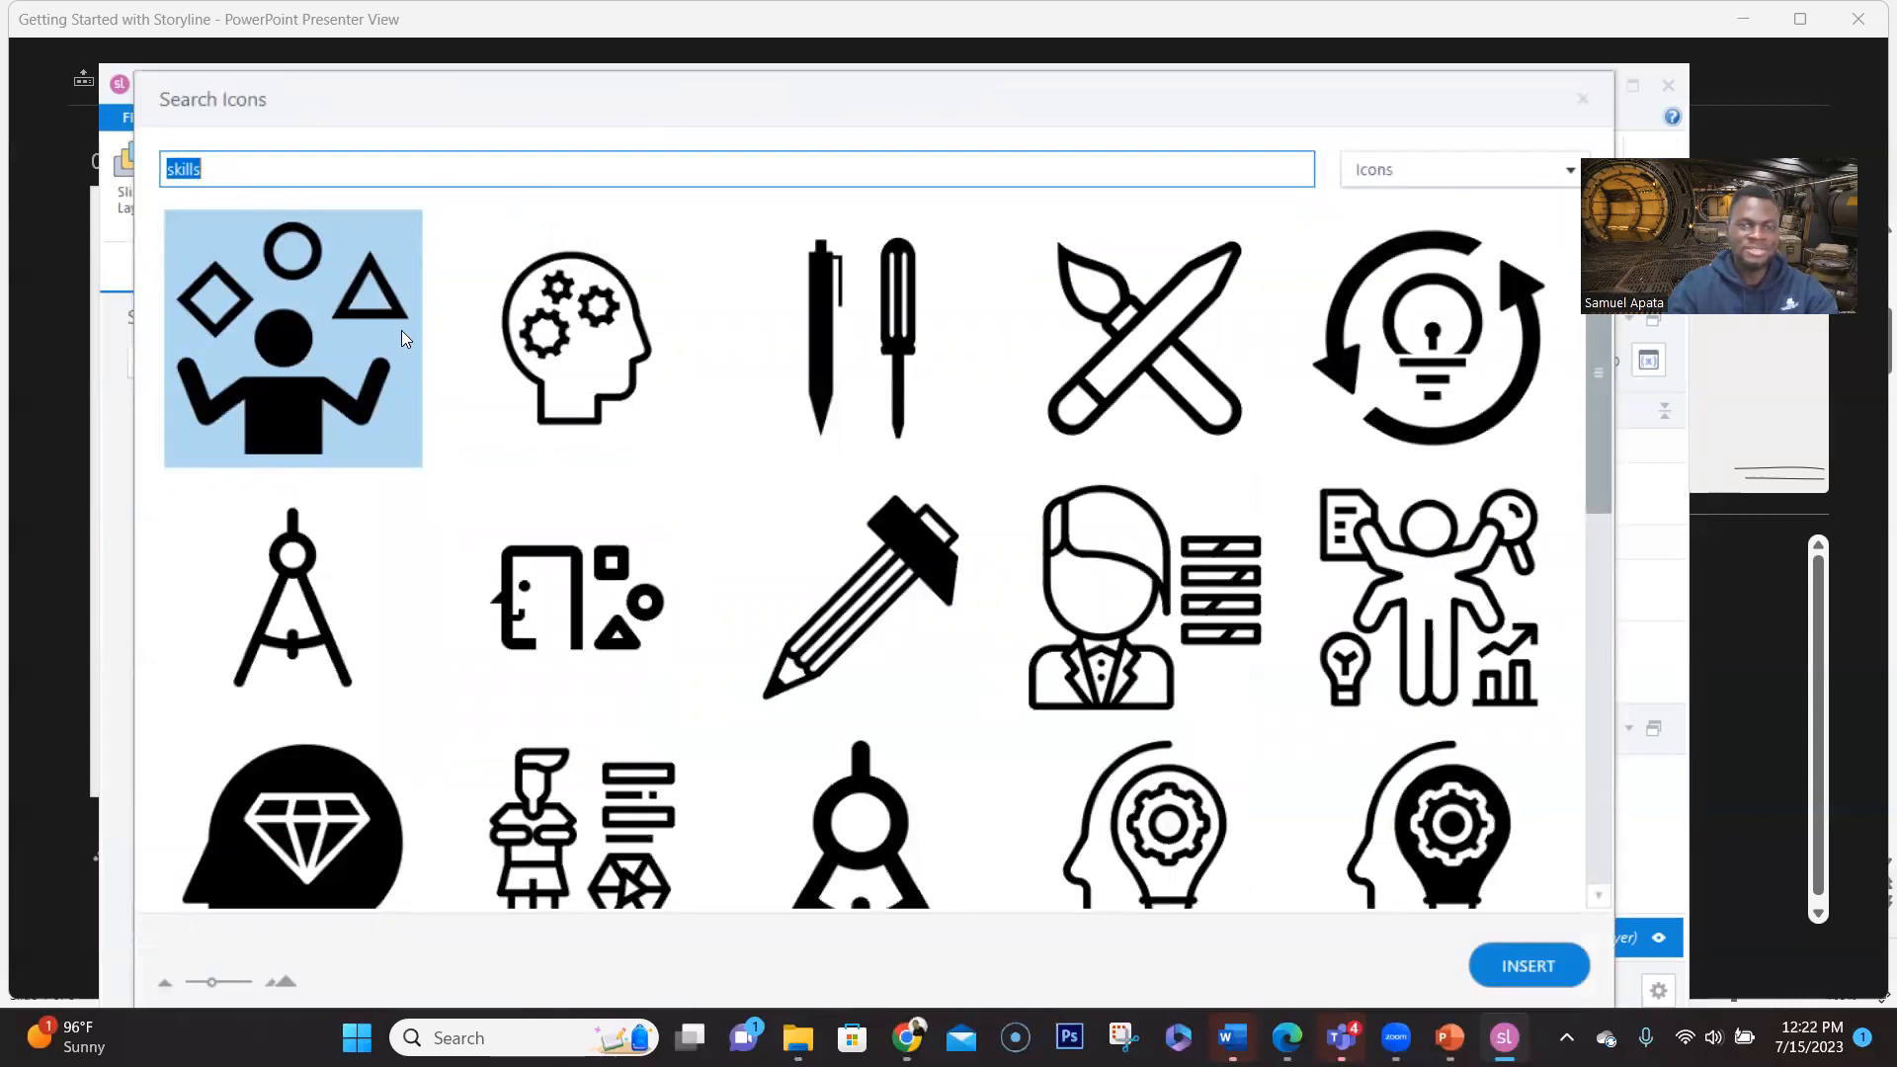
{"action": "scroll", "coordinate": [399, 340], "scroll_direction": "down", "scroll_amount": 10}
{"action": "scroll", "coordinate": [399, 340], "scroll_direction": "down", "scroll_amount": 1}
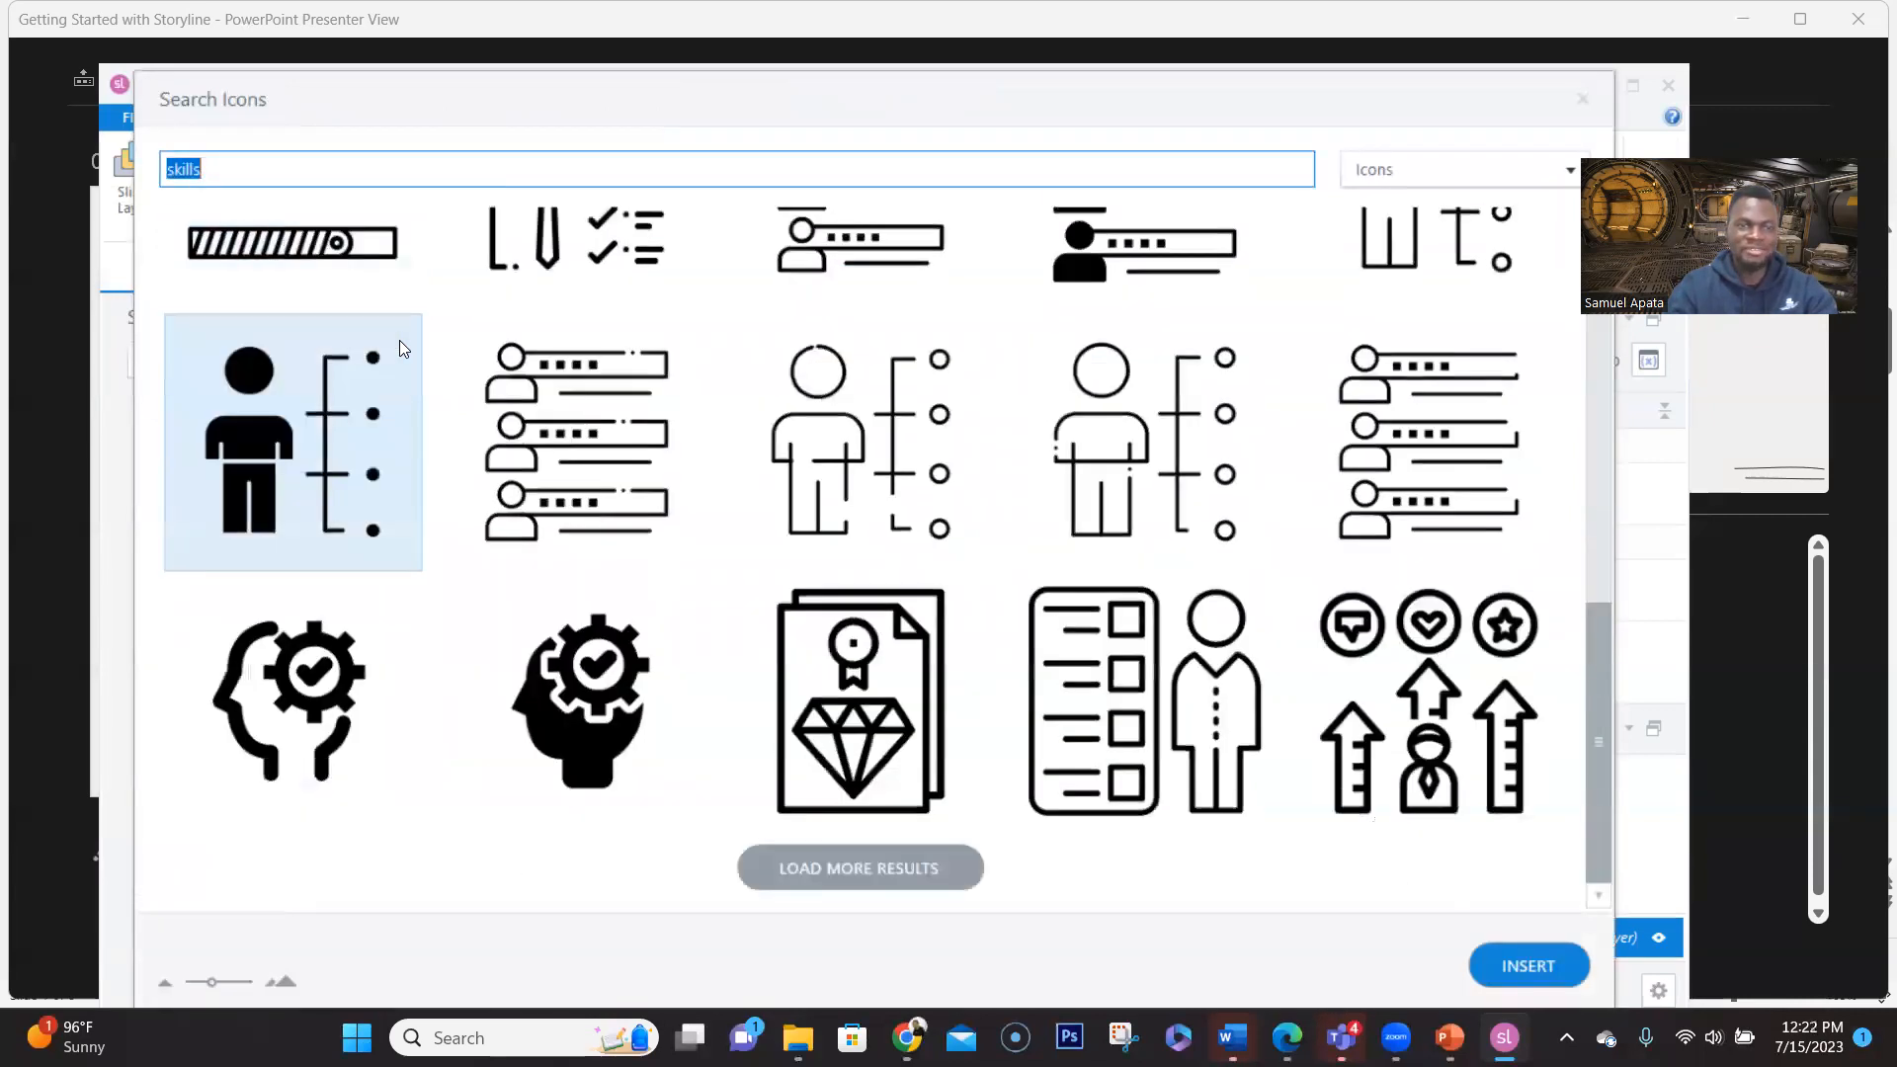
{"action": "scroll", "coordinate": [393, 389], "scroll_direction": "up", "scroll_amount": 12}
Search the icons for "lightbulb" and insert the thick-outlined bulb with a curved highlight and no rays onto the Course Objectives slide
{"action": "type", "text": "lightbul"}
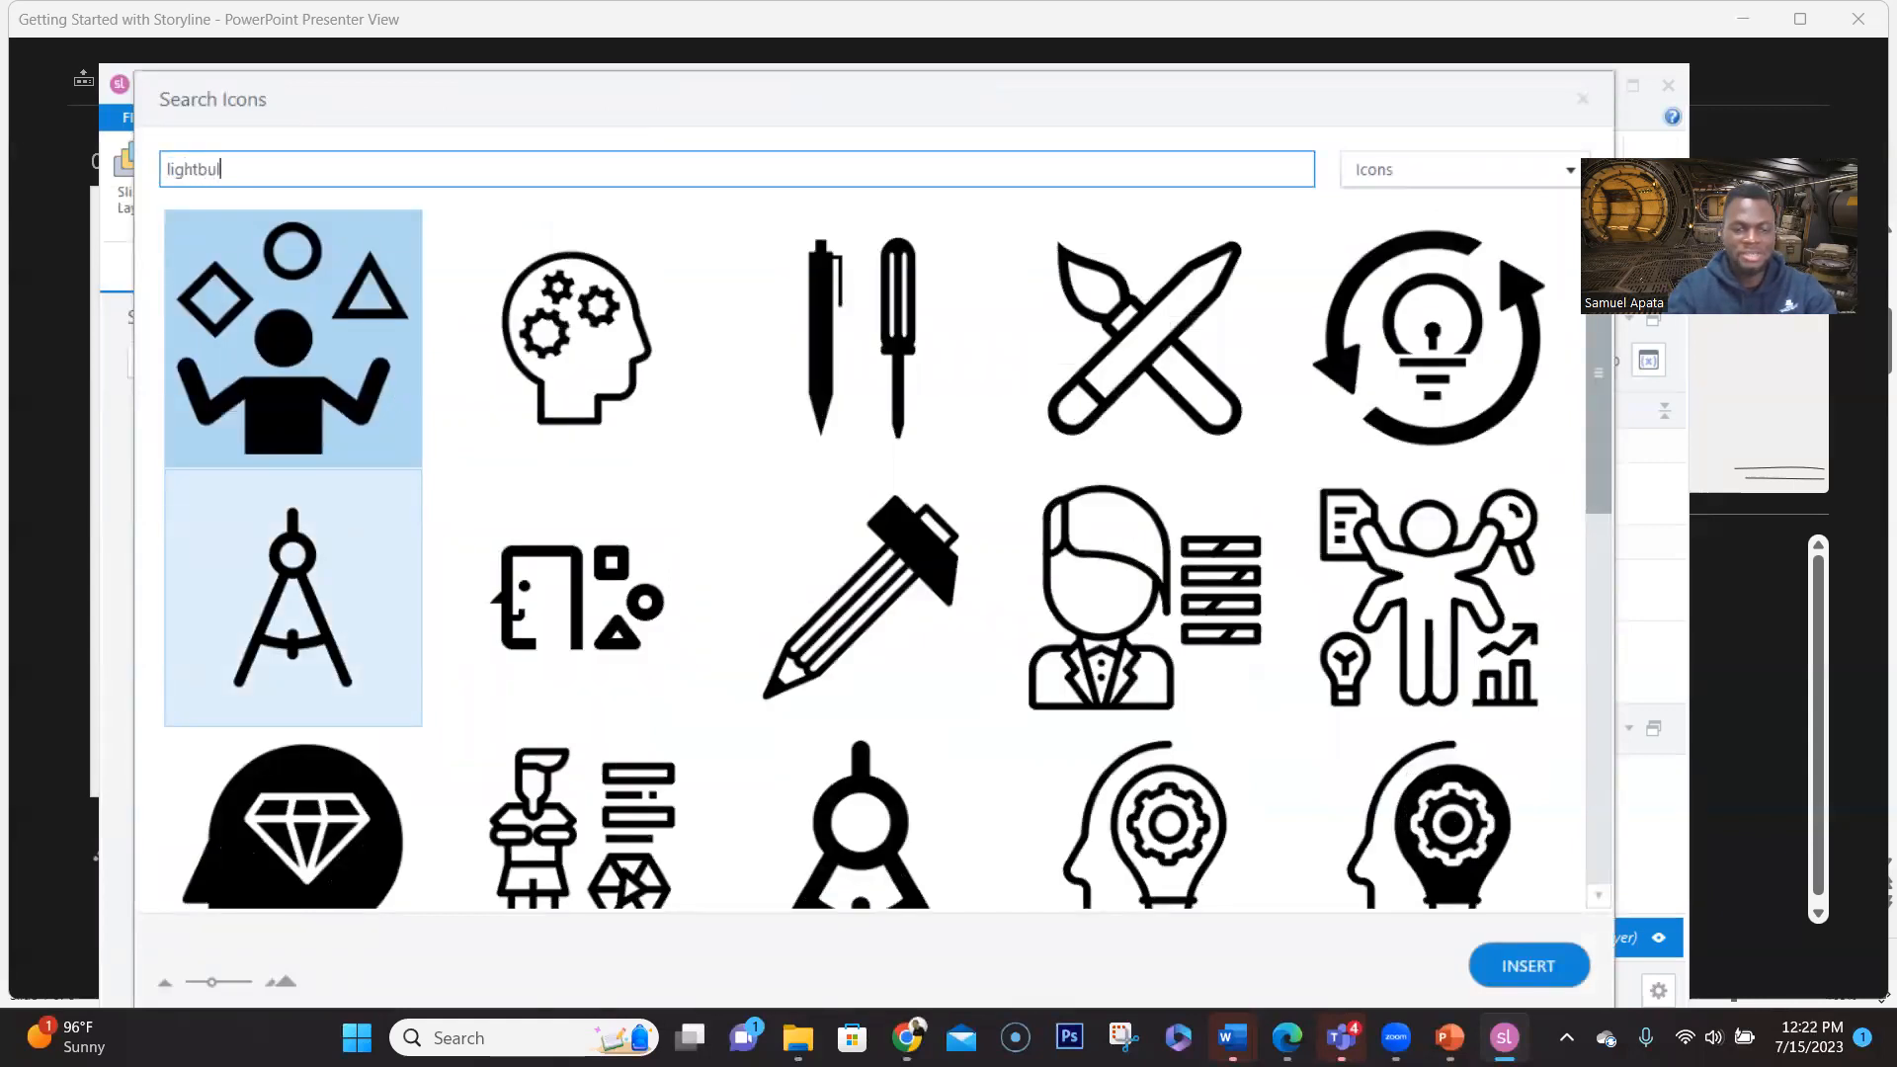
{"action": "key", "text": "BackSpace"}
{"action": "type", "text": "b"}
{"action": "key", "text": "Return"}
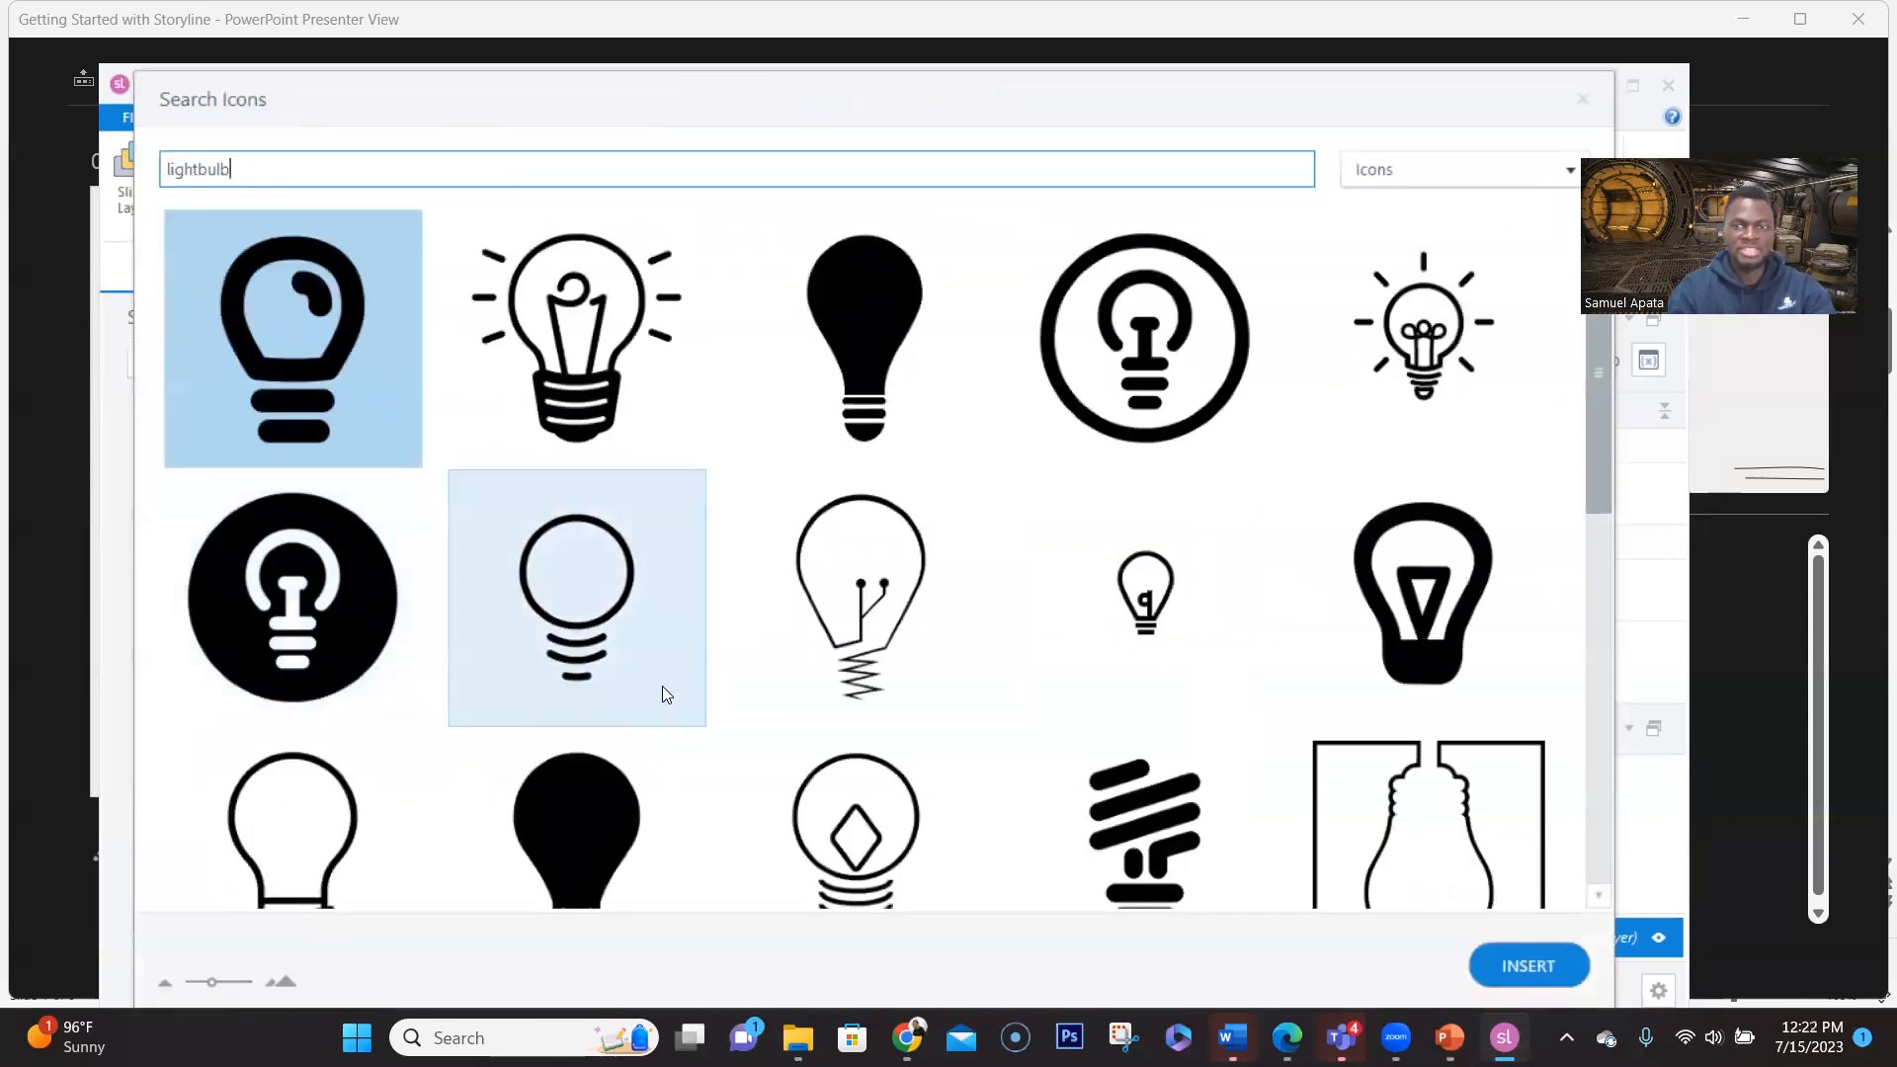
{"action": "scroll", "coordinate": [735, 561], "scroll_direction": "down", "scroll_amount": 3}
{"action": "scroll", "coordinate": [735, 561], "scroll_direction": "up", "scroll_amount": 3}
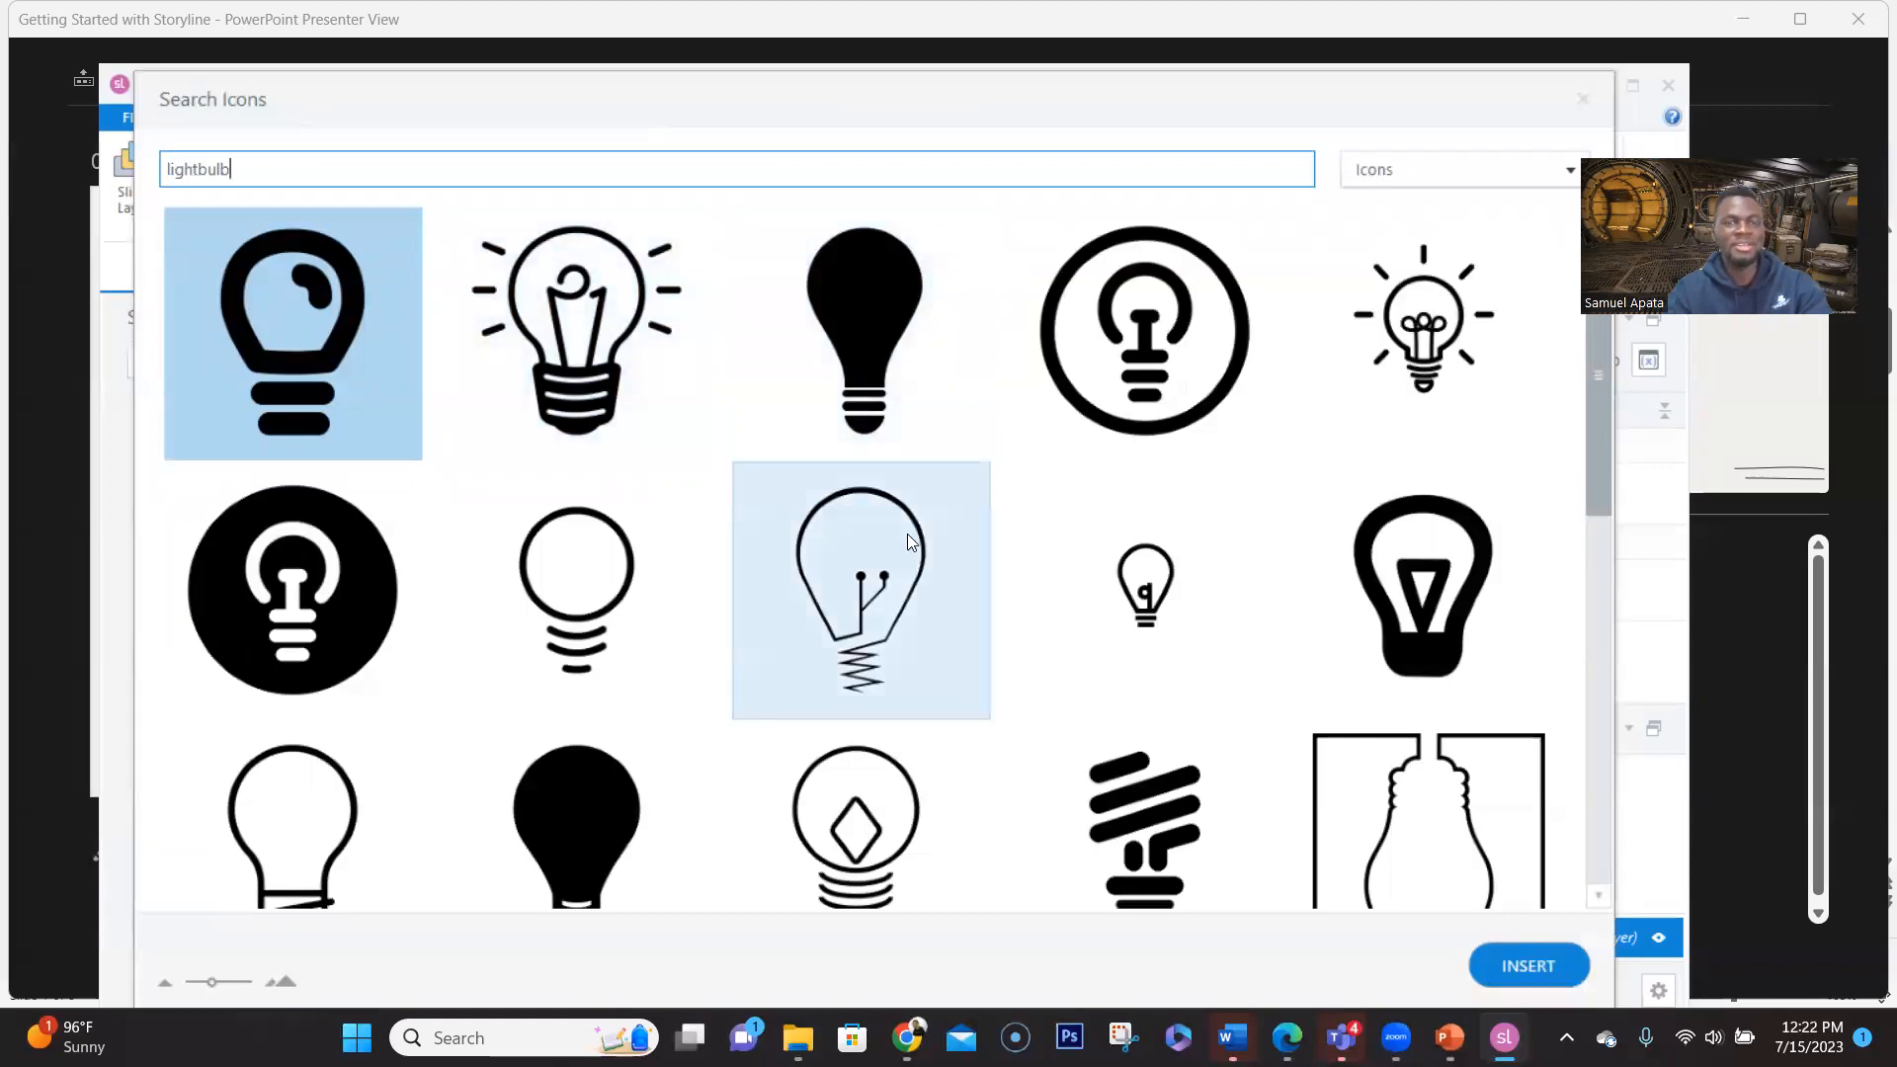
{"action": "scroll", "coordinate": [917, 698], "scroll_direction": "down", "scroll_amount": 5}
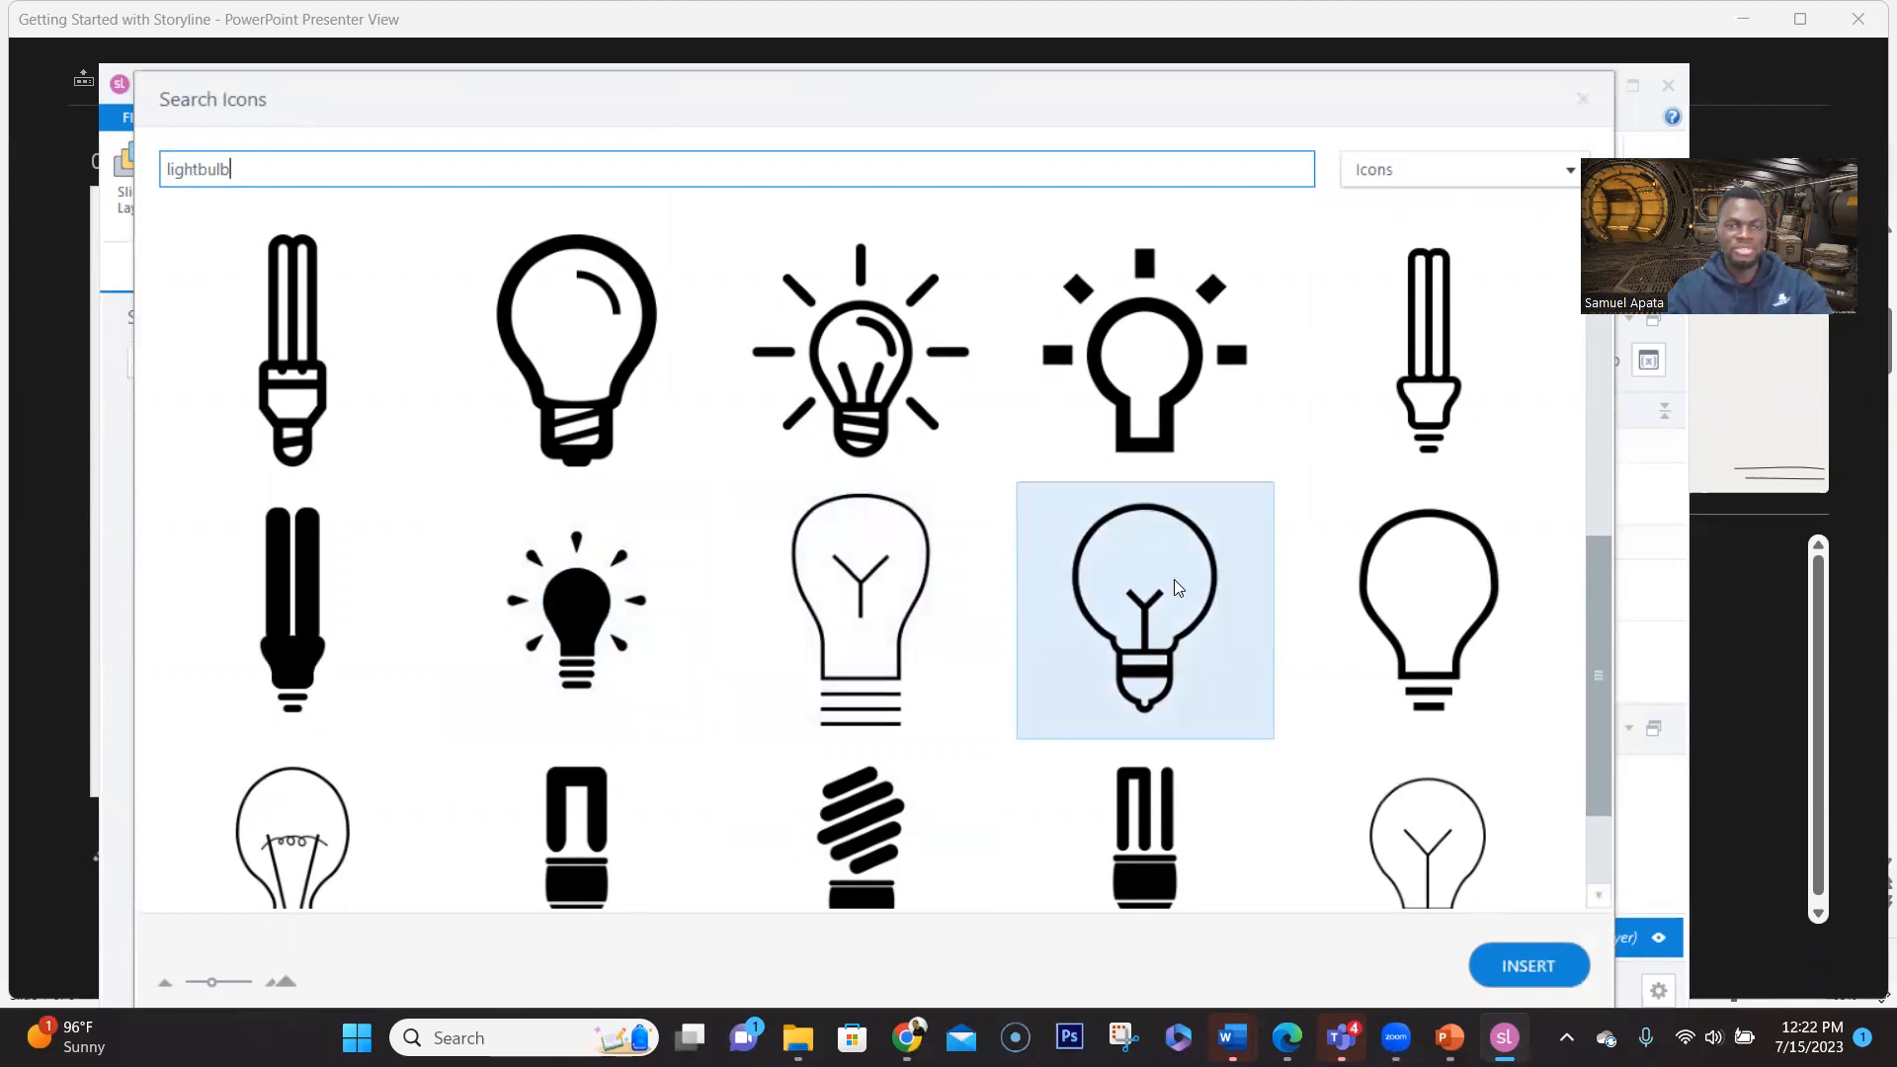
{"action": "scroll", "coordinate": [860, 593], "scroll_direction": "up", "scroll_amount": 3}
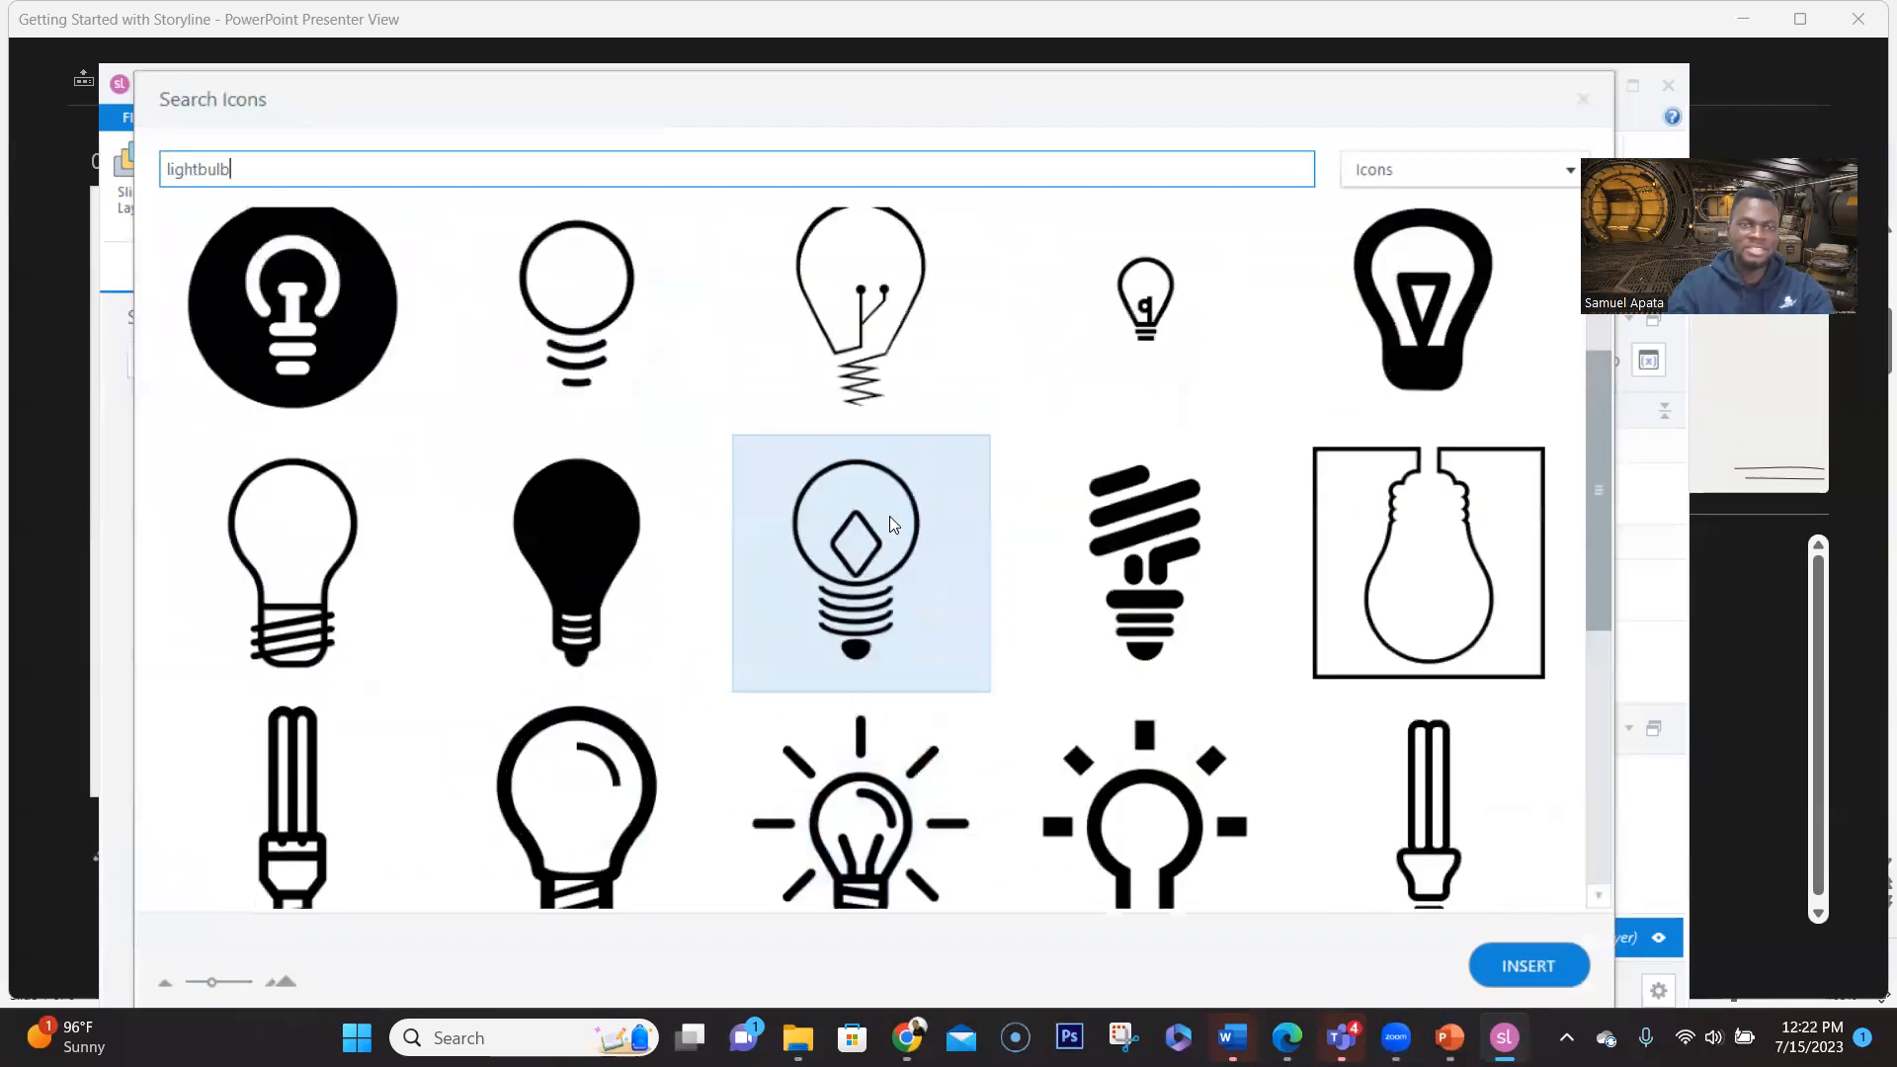
{"action": "left_click", "coordinate": [615, 743]}
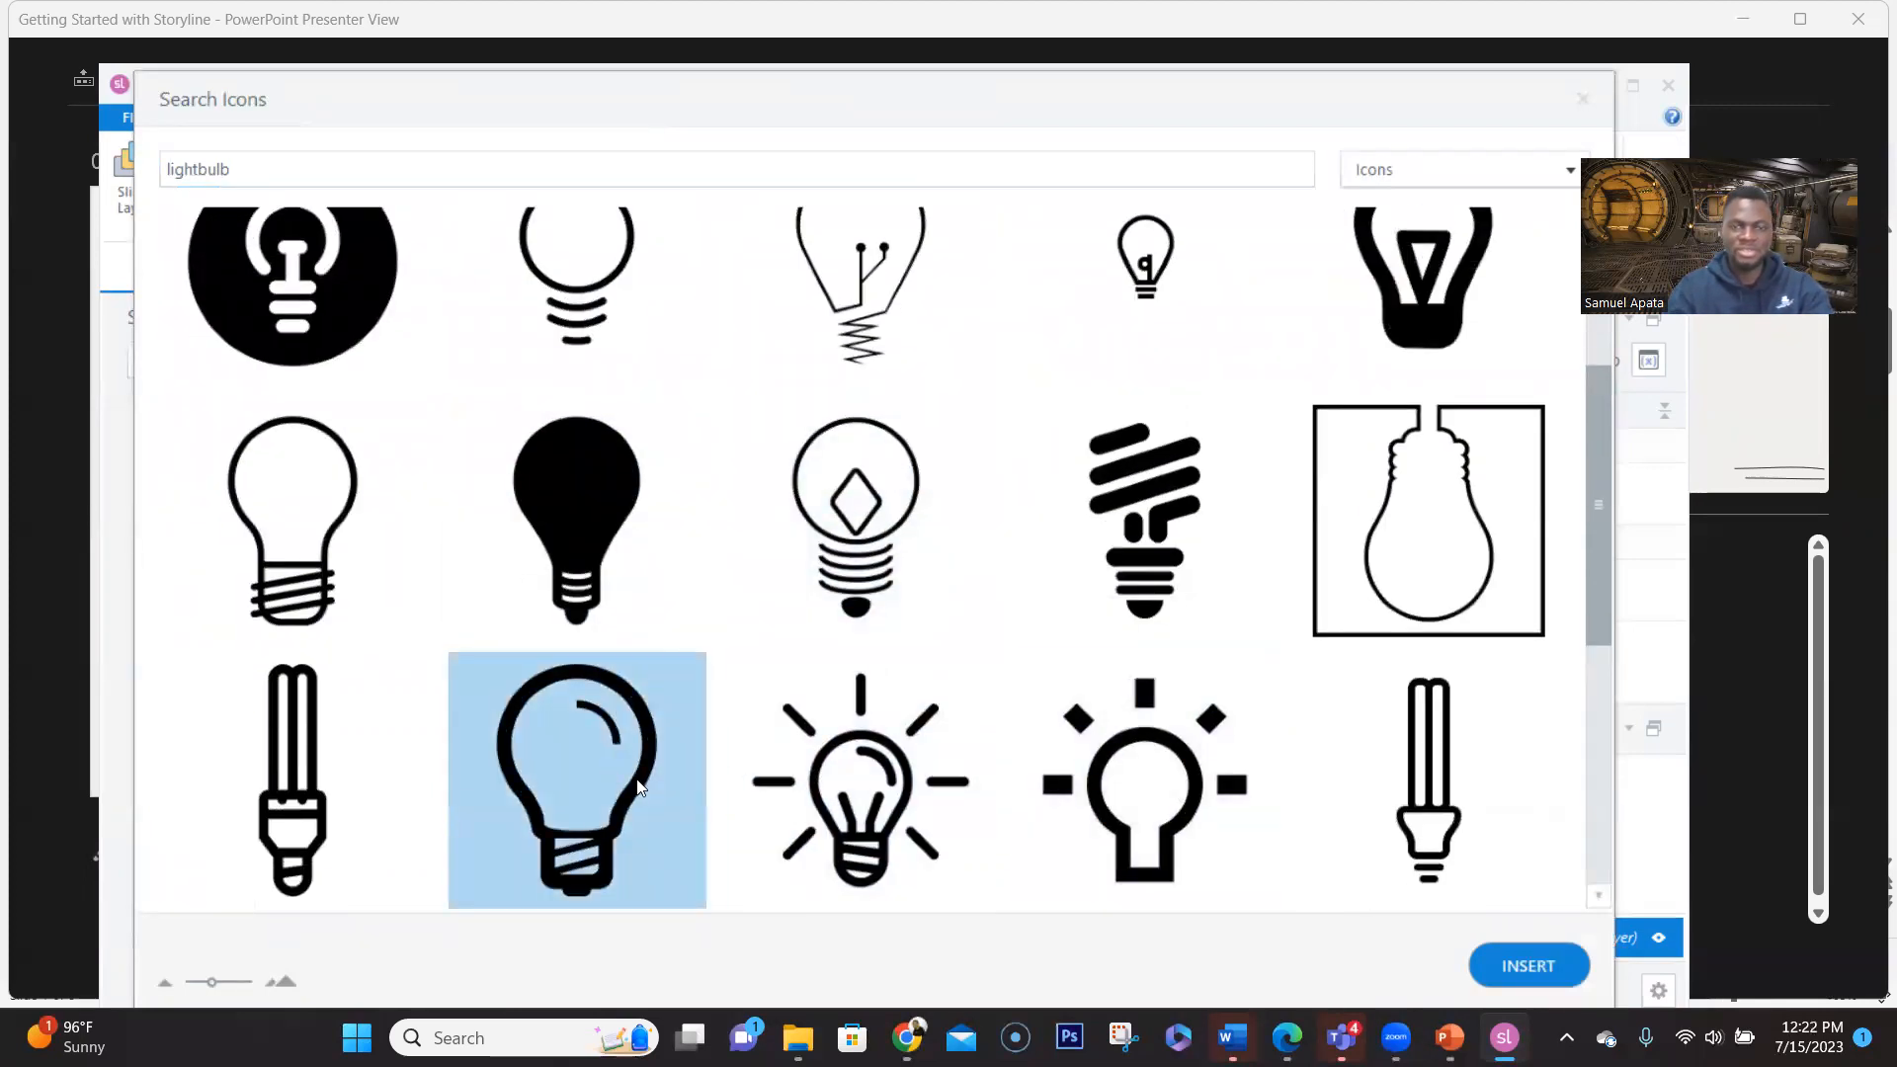
{"action": "left_click", "coordinate": [1512, 966]}
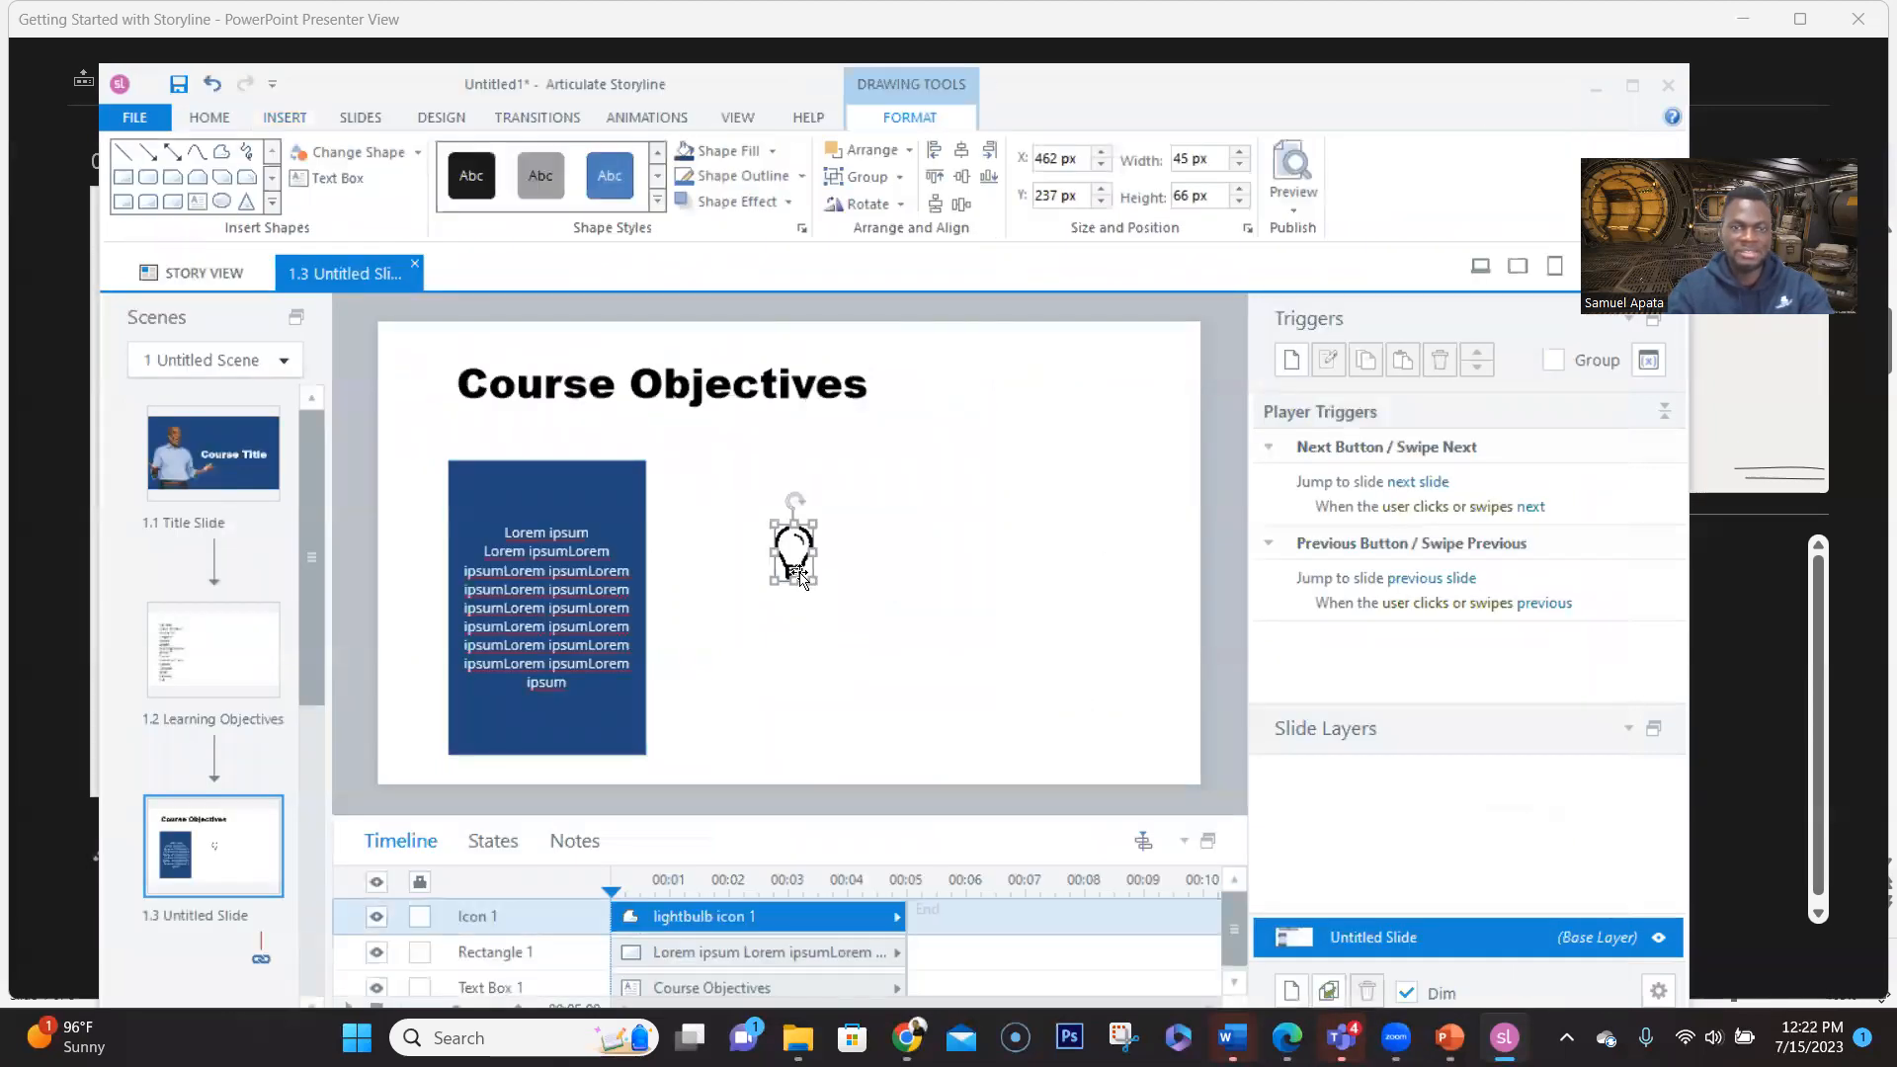
Place the lightbulb icon above the text inside the blue rectangle and shrink it to about 38 by 55 px
{"action": "left_click_drag", "start_coordinate": [798, 570], "coordinate": [568, 513]}
{"action": "left_click_drag", "start_coordinate": [545, 499], "coordinate": [560, 507]}
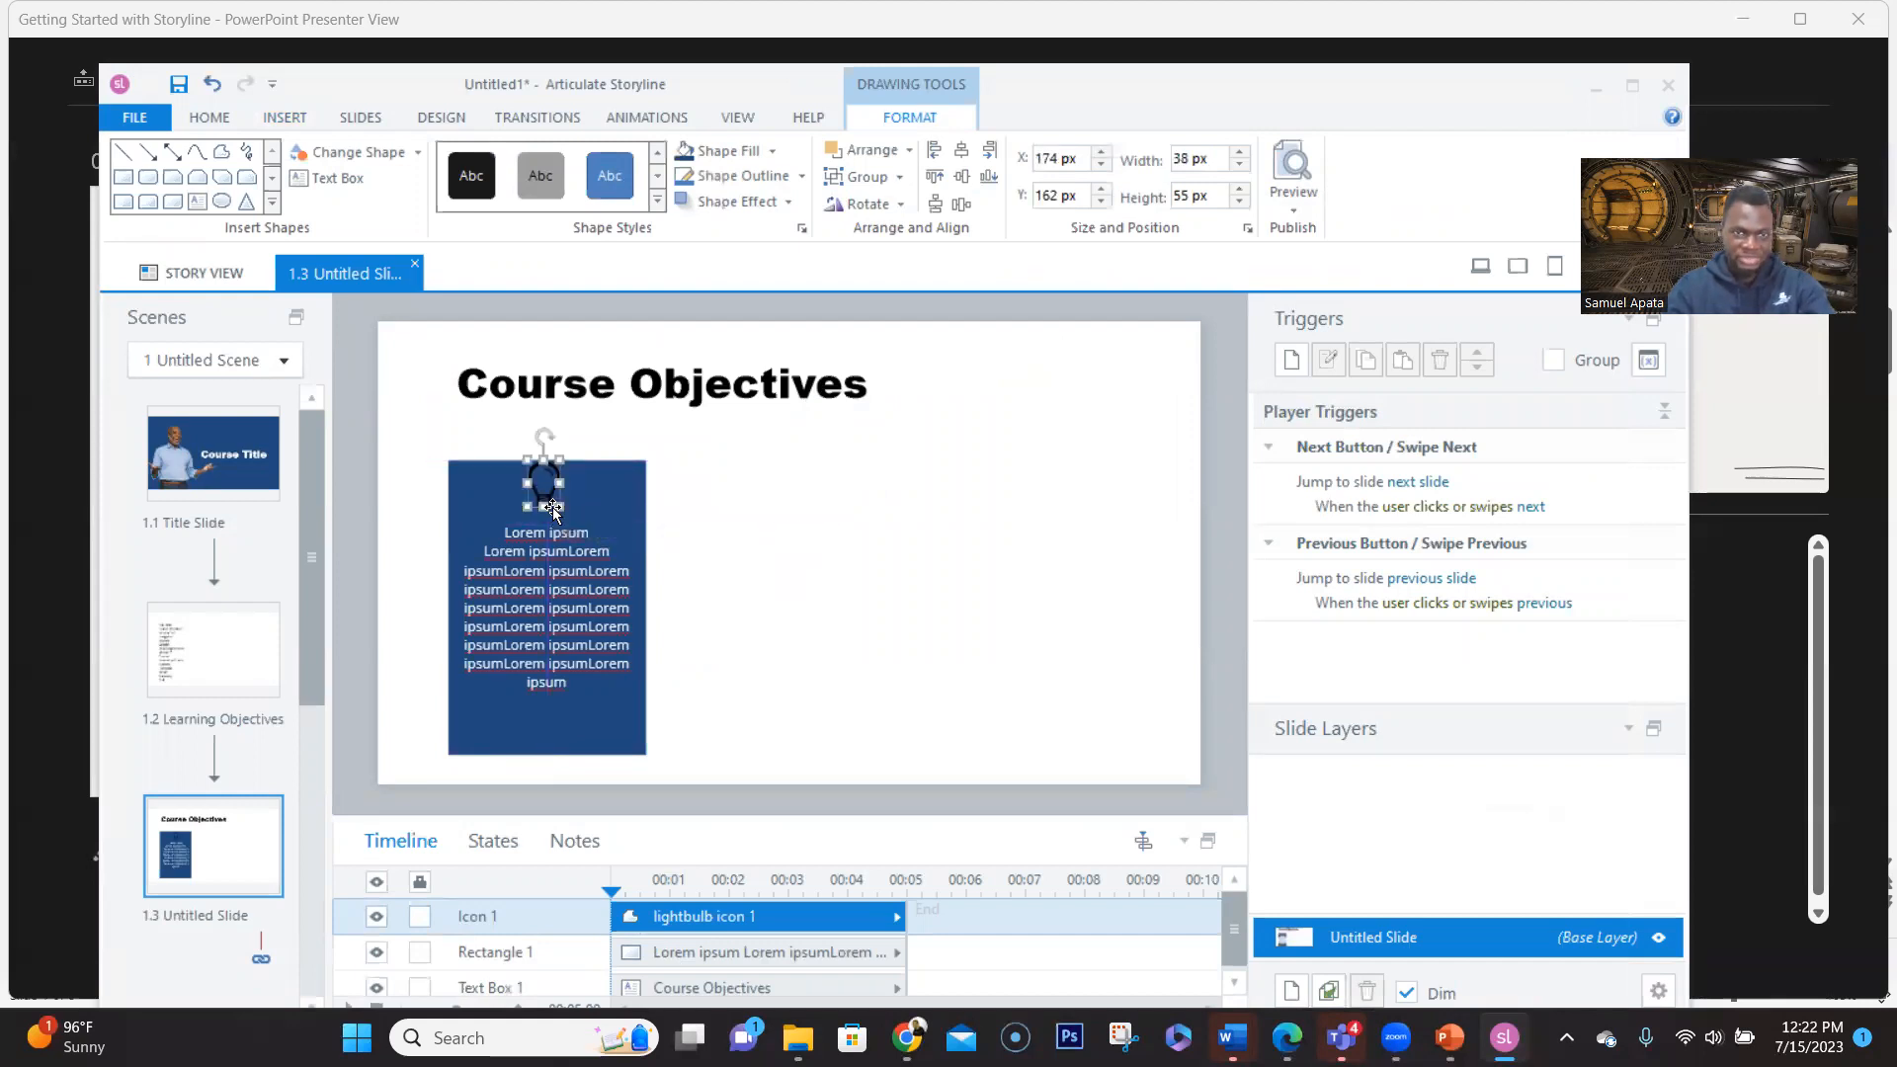
{"action": "left_click", "coordinate": [551, 503]}
{"action": "left_click", "coordinate": [779, 483]}
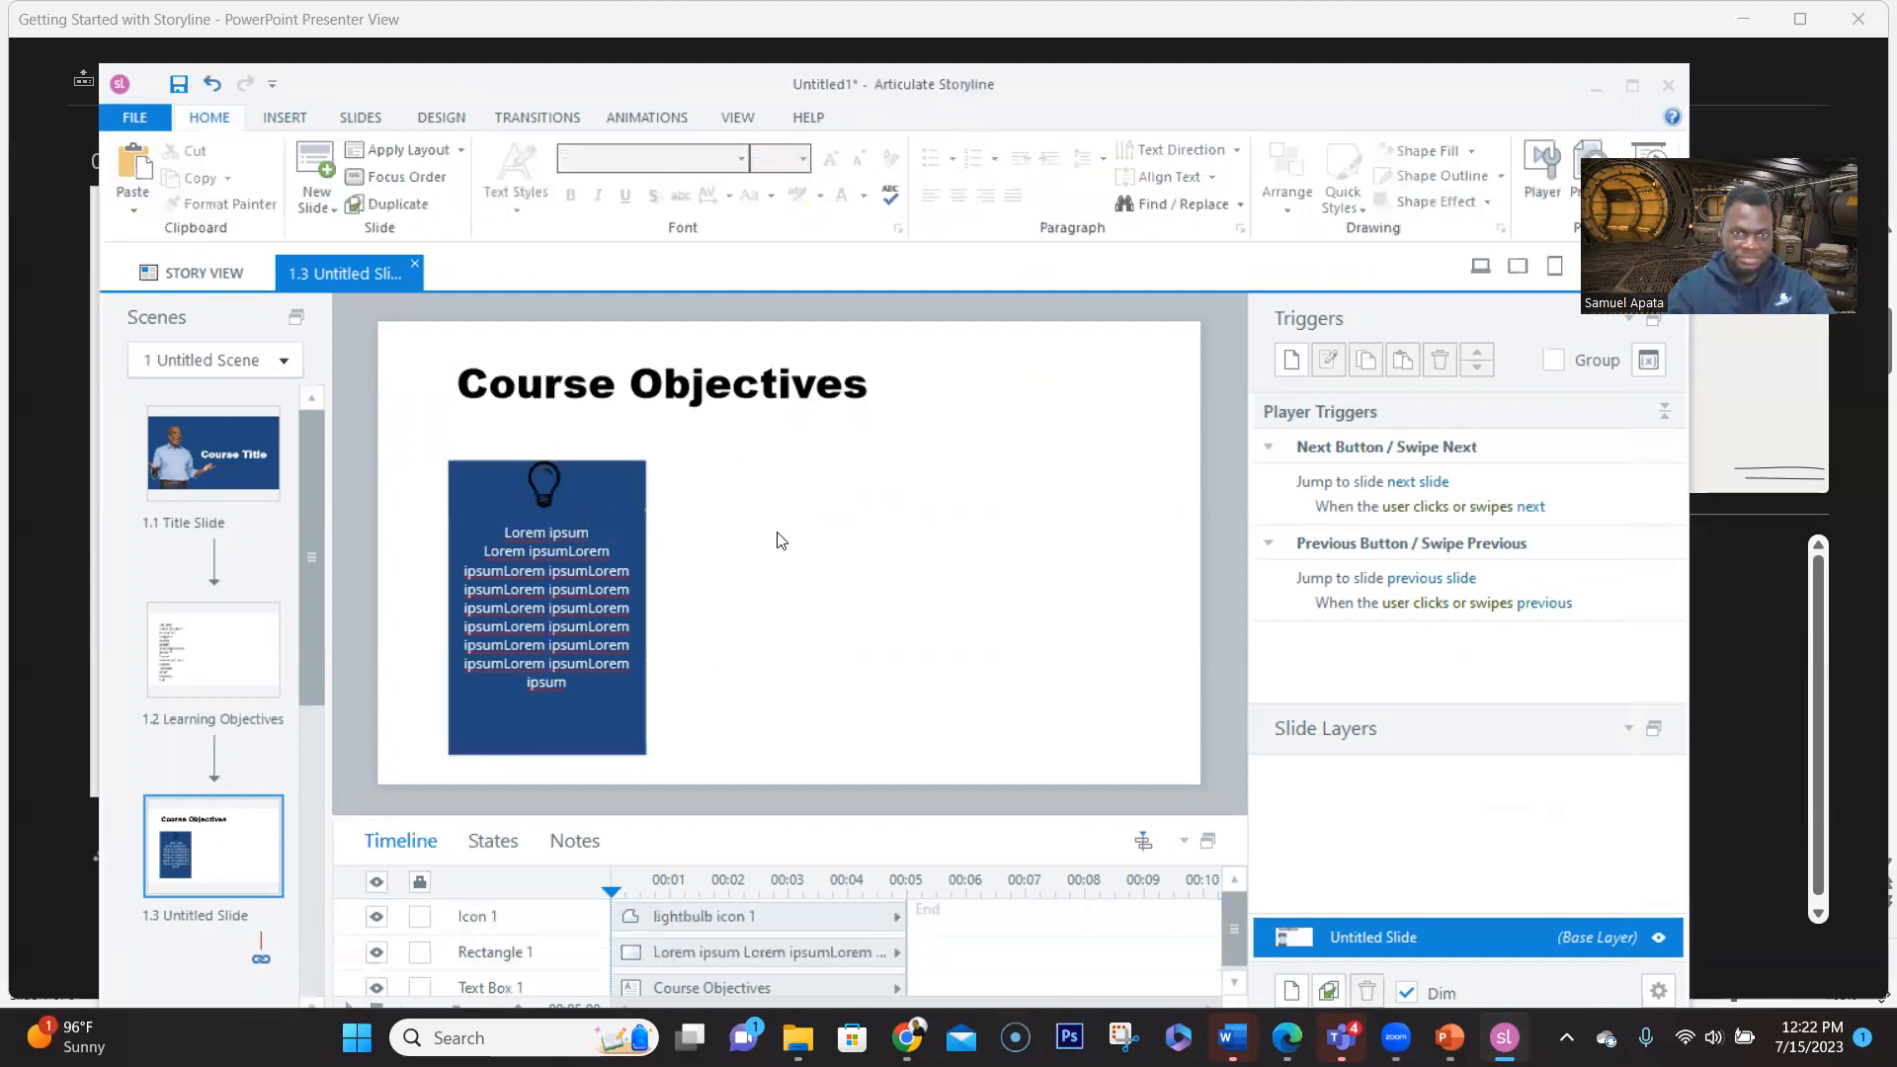
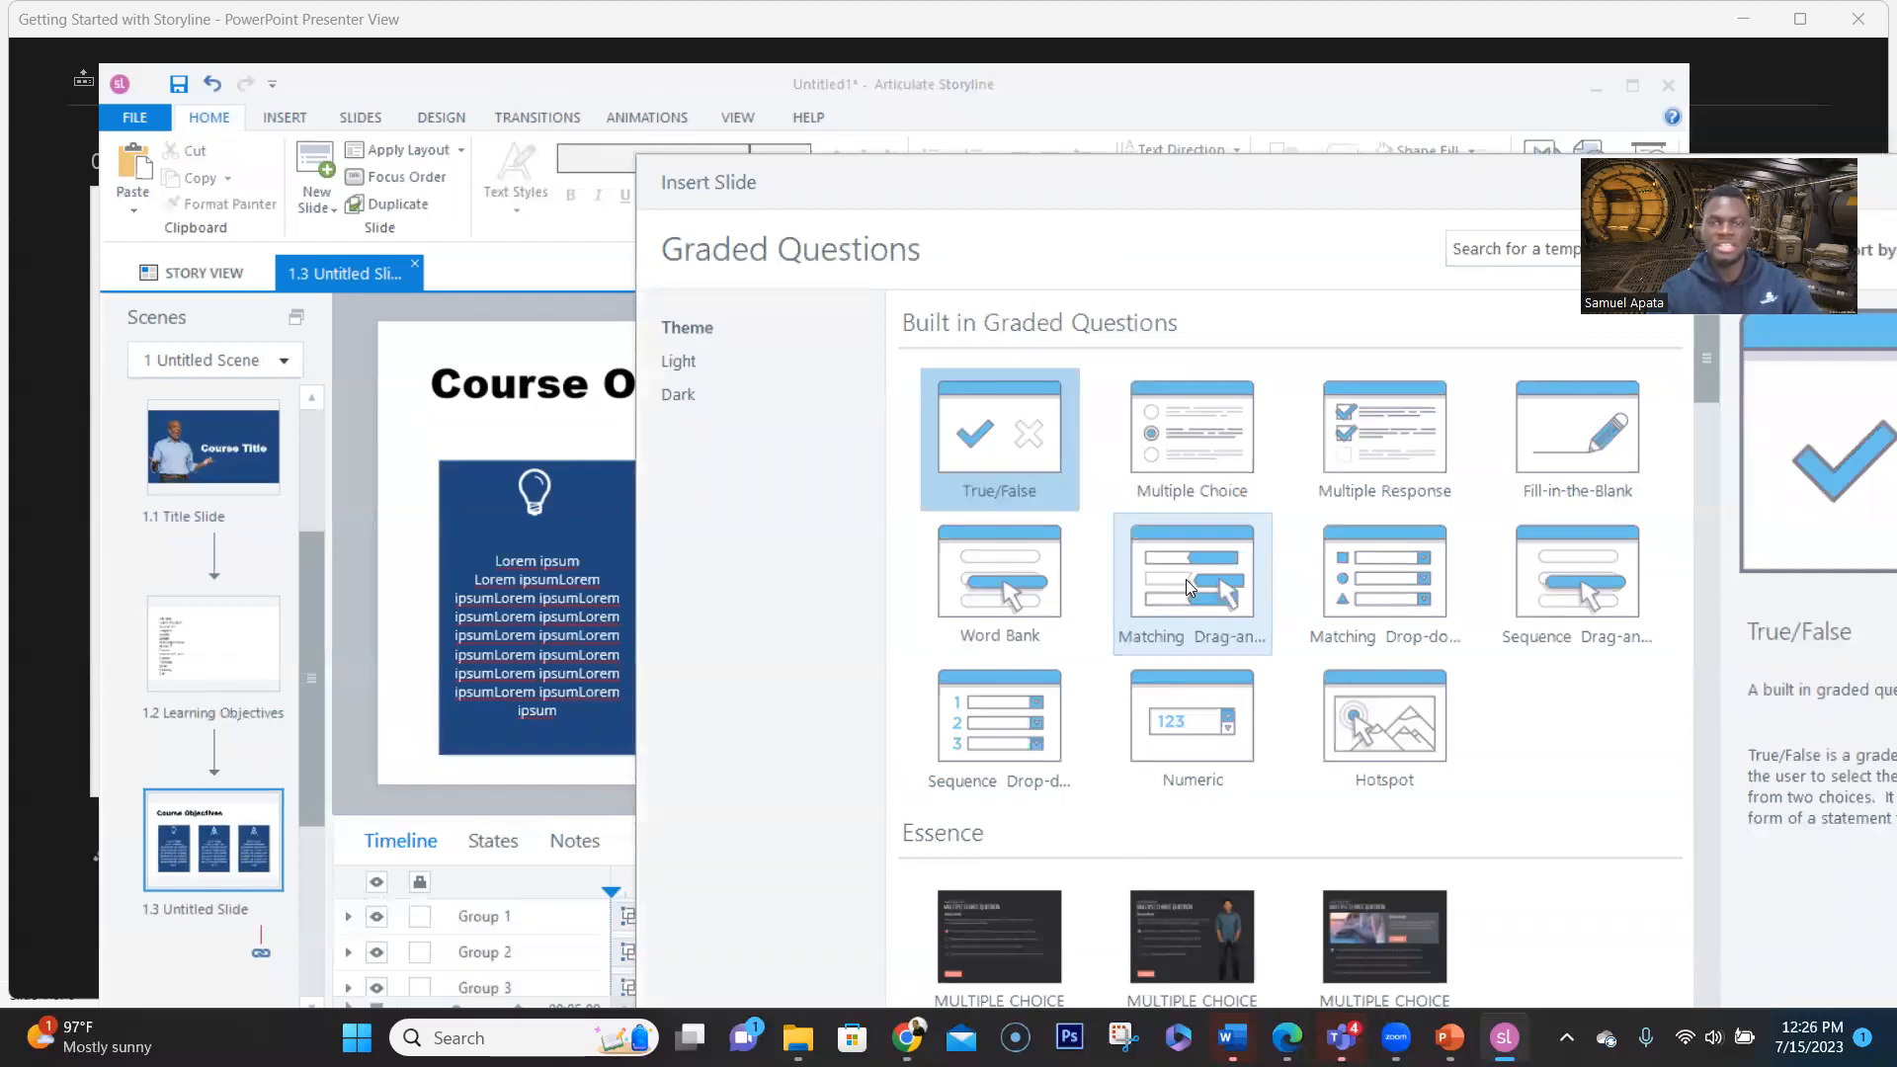
Insert a built-in Multiple Choice graded question slide after the Course Objectives slide
{"action": "left_click", "coordinate": [1165, 436]}
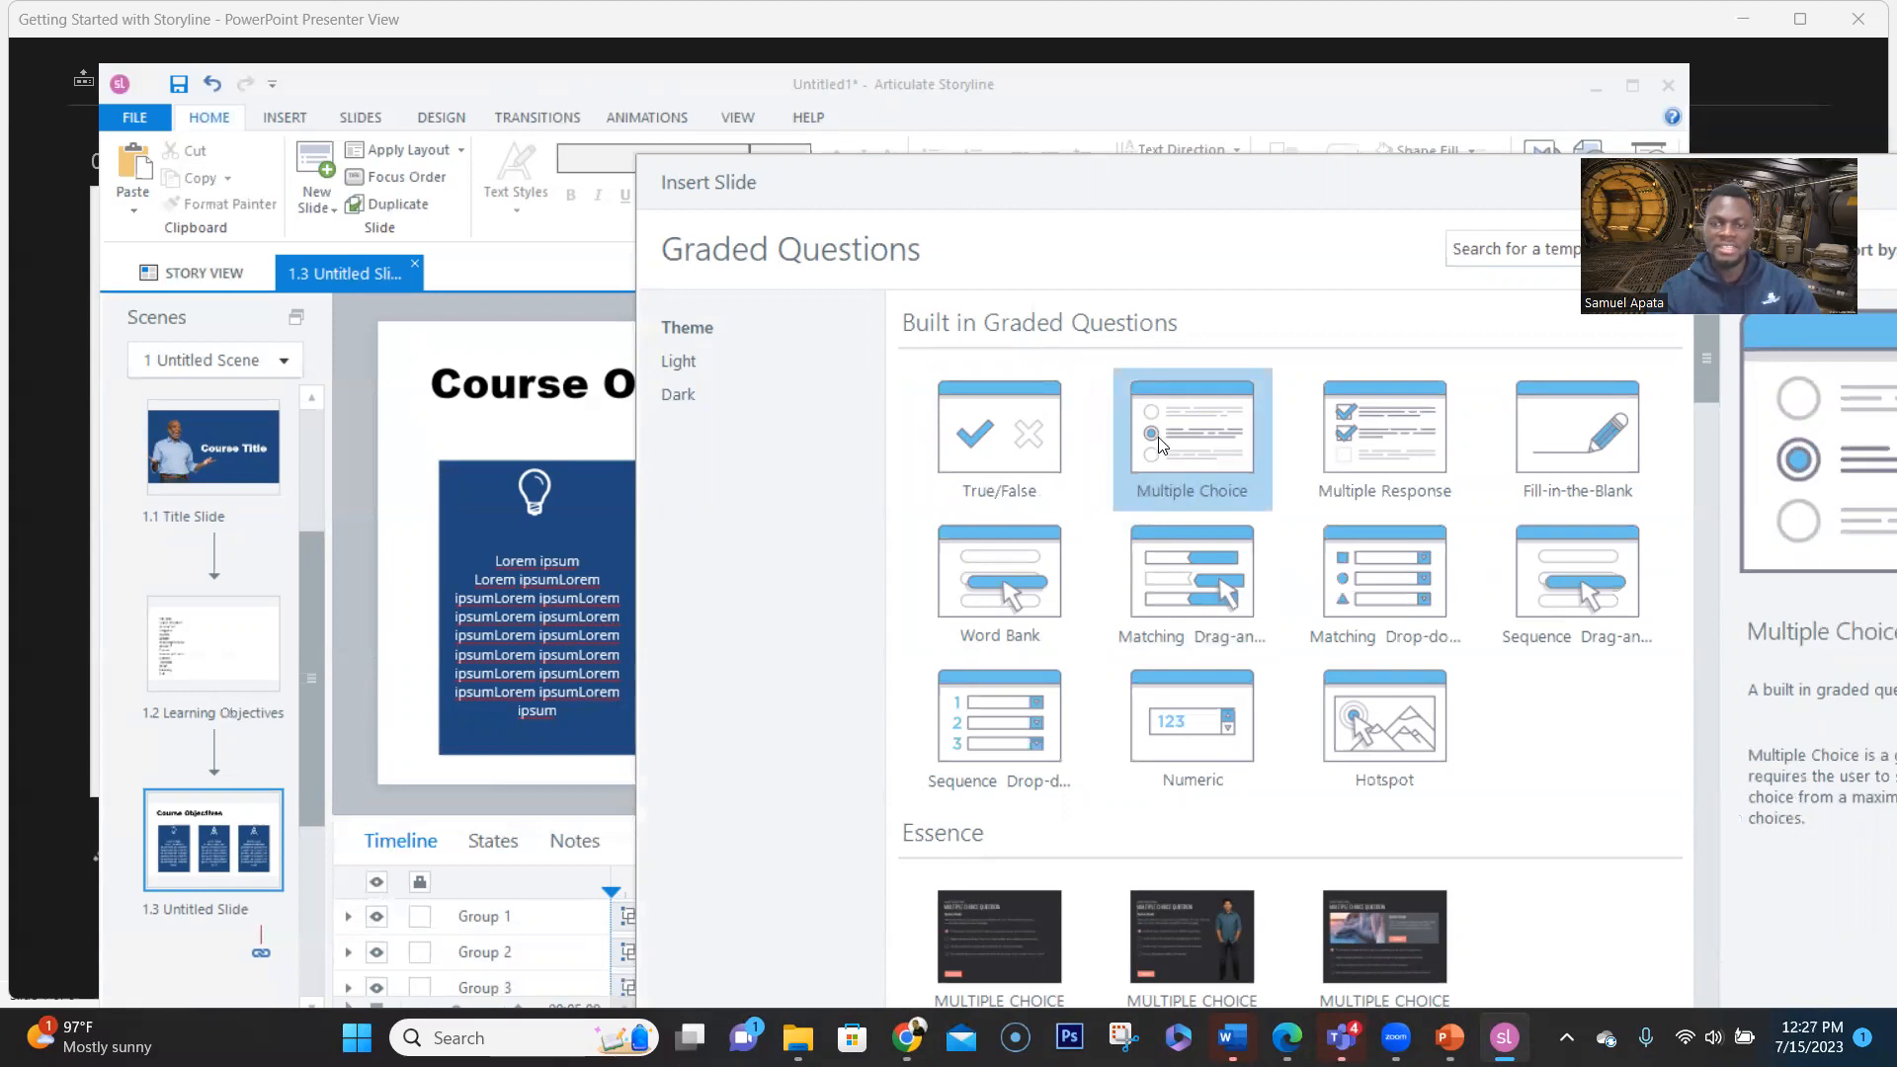
{"action": "left_click_drag", "start_coordinate": [1332, 187], "coordinate": [1196, 83]}
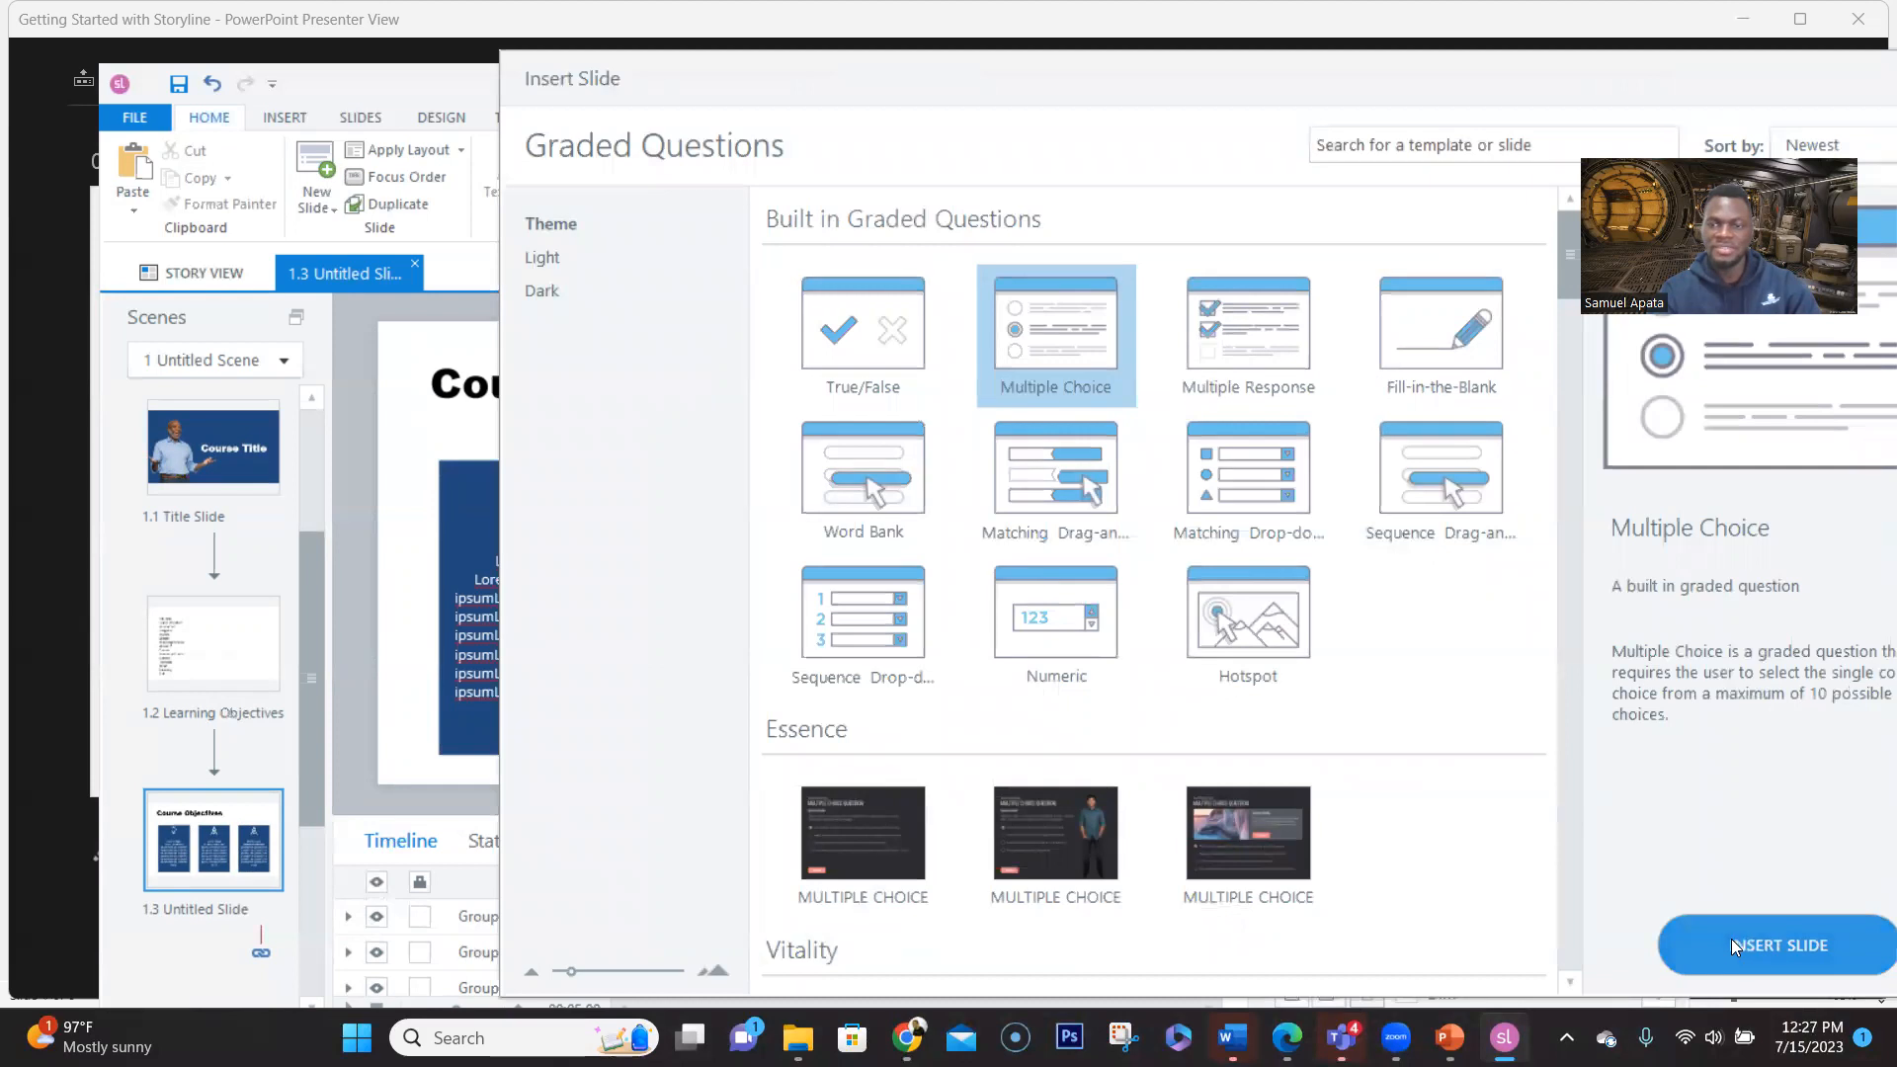
{"action": "left_click", "coordinate": [1701, 940]}
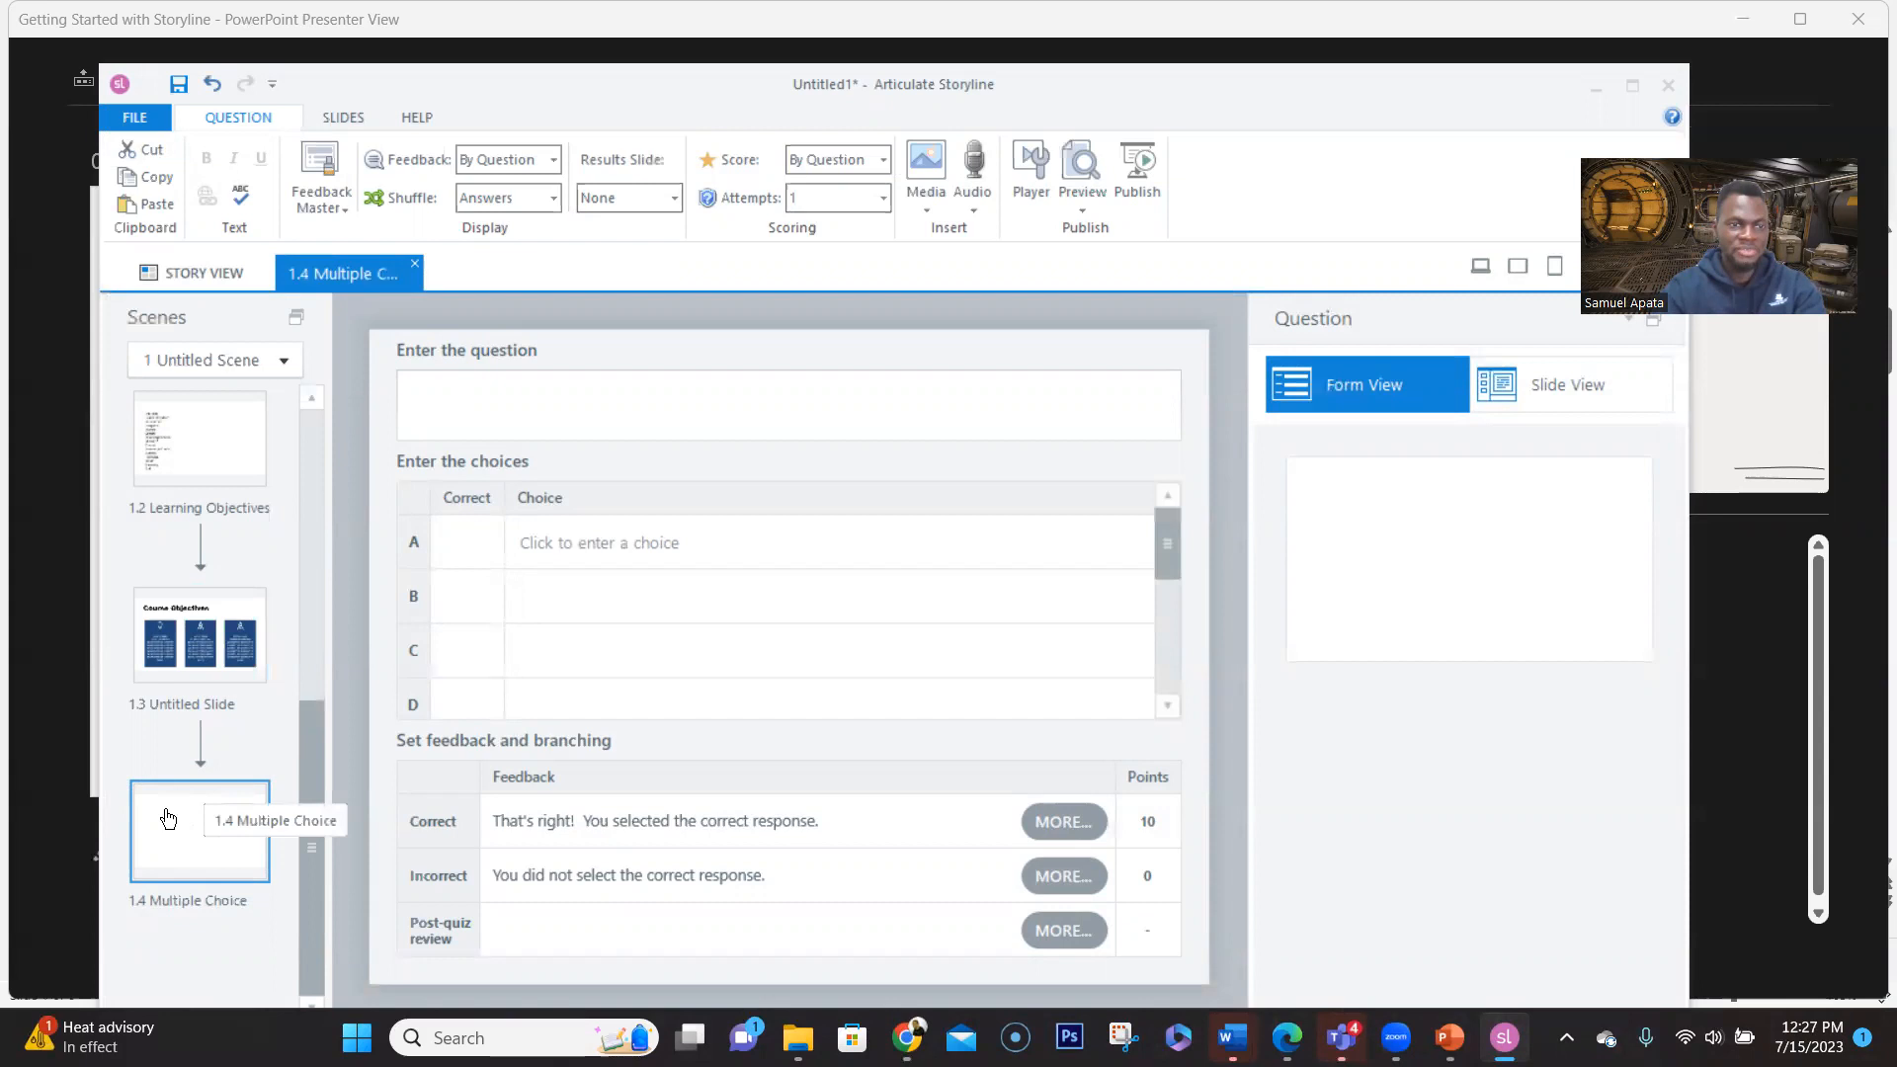
Enter "What is the color of the sun?" as the question text of the multiple choice slide
{"action": "left_click", "coordinate": [431, 405]}
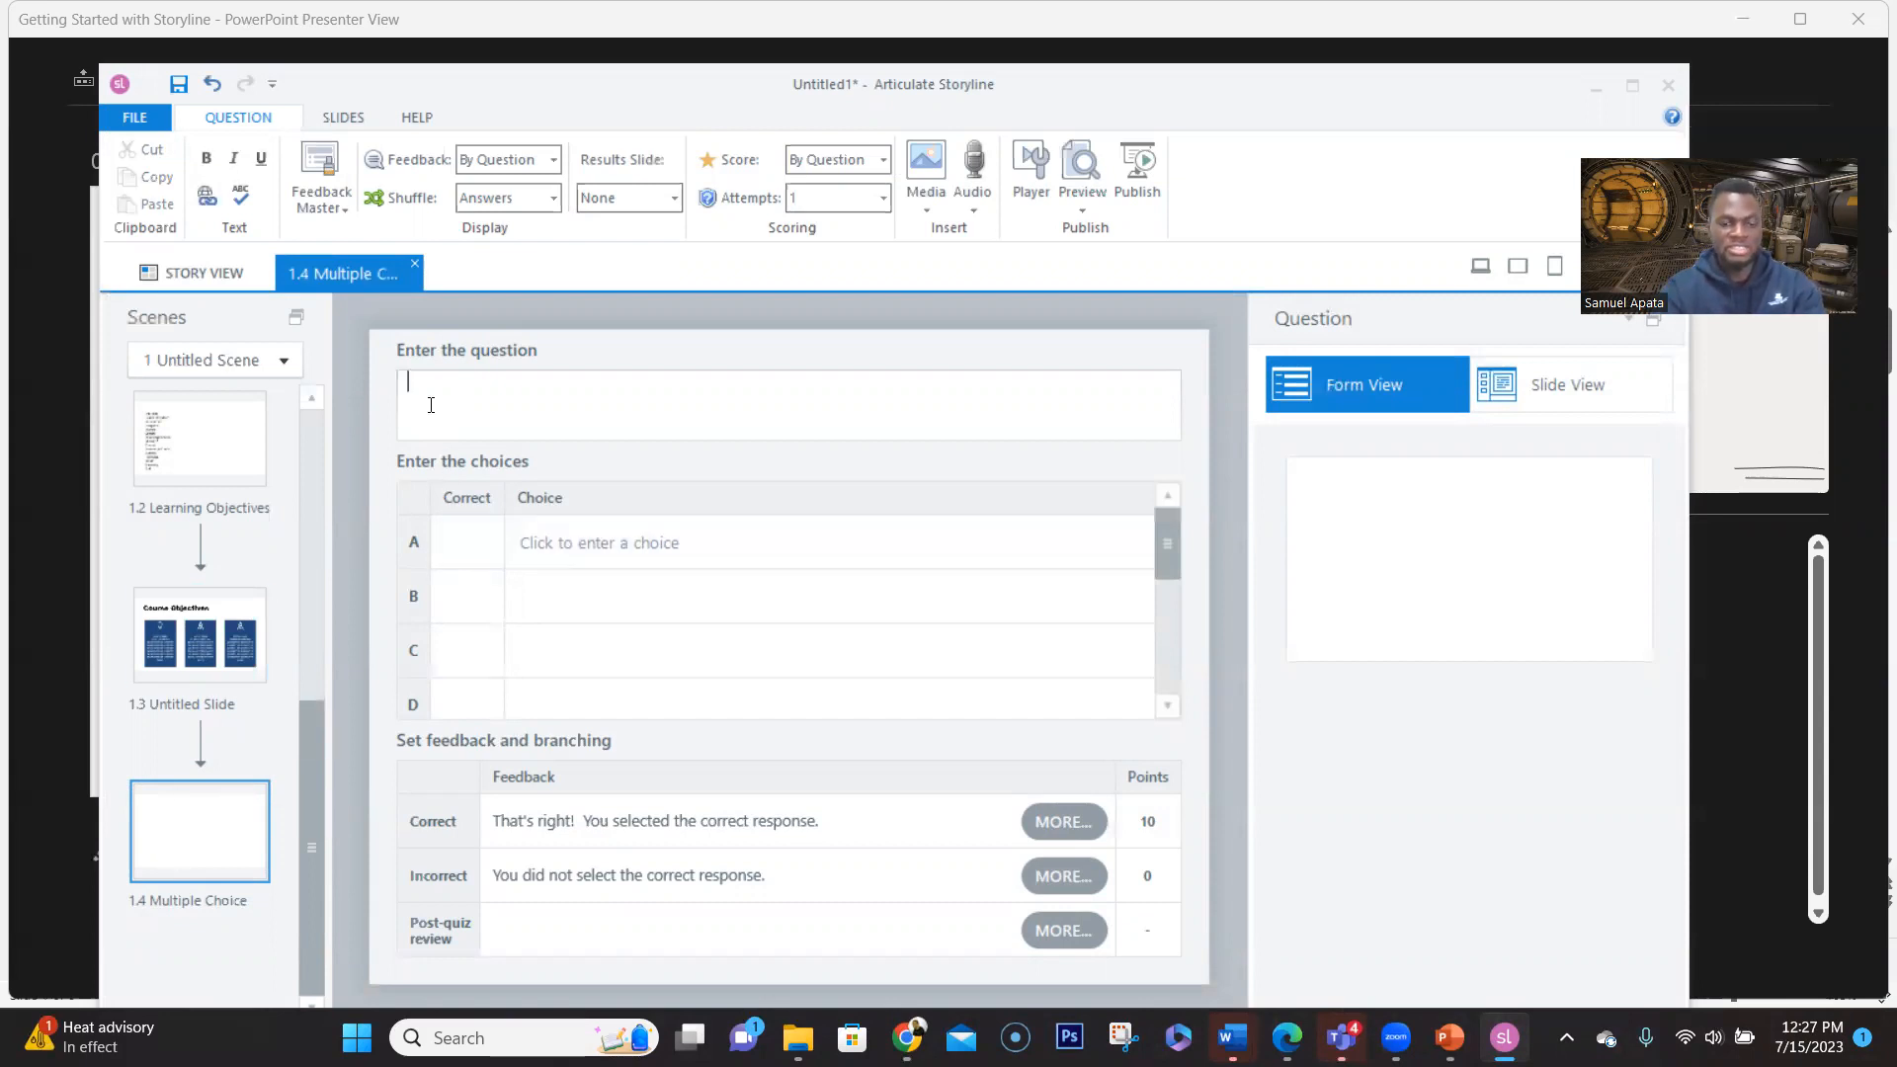
{"action": "type", "text": "W"}
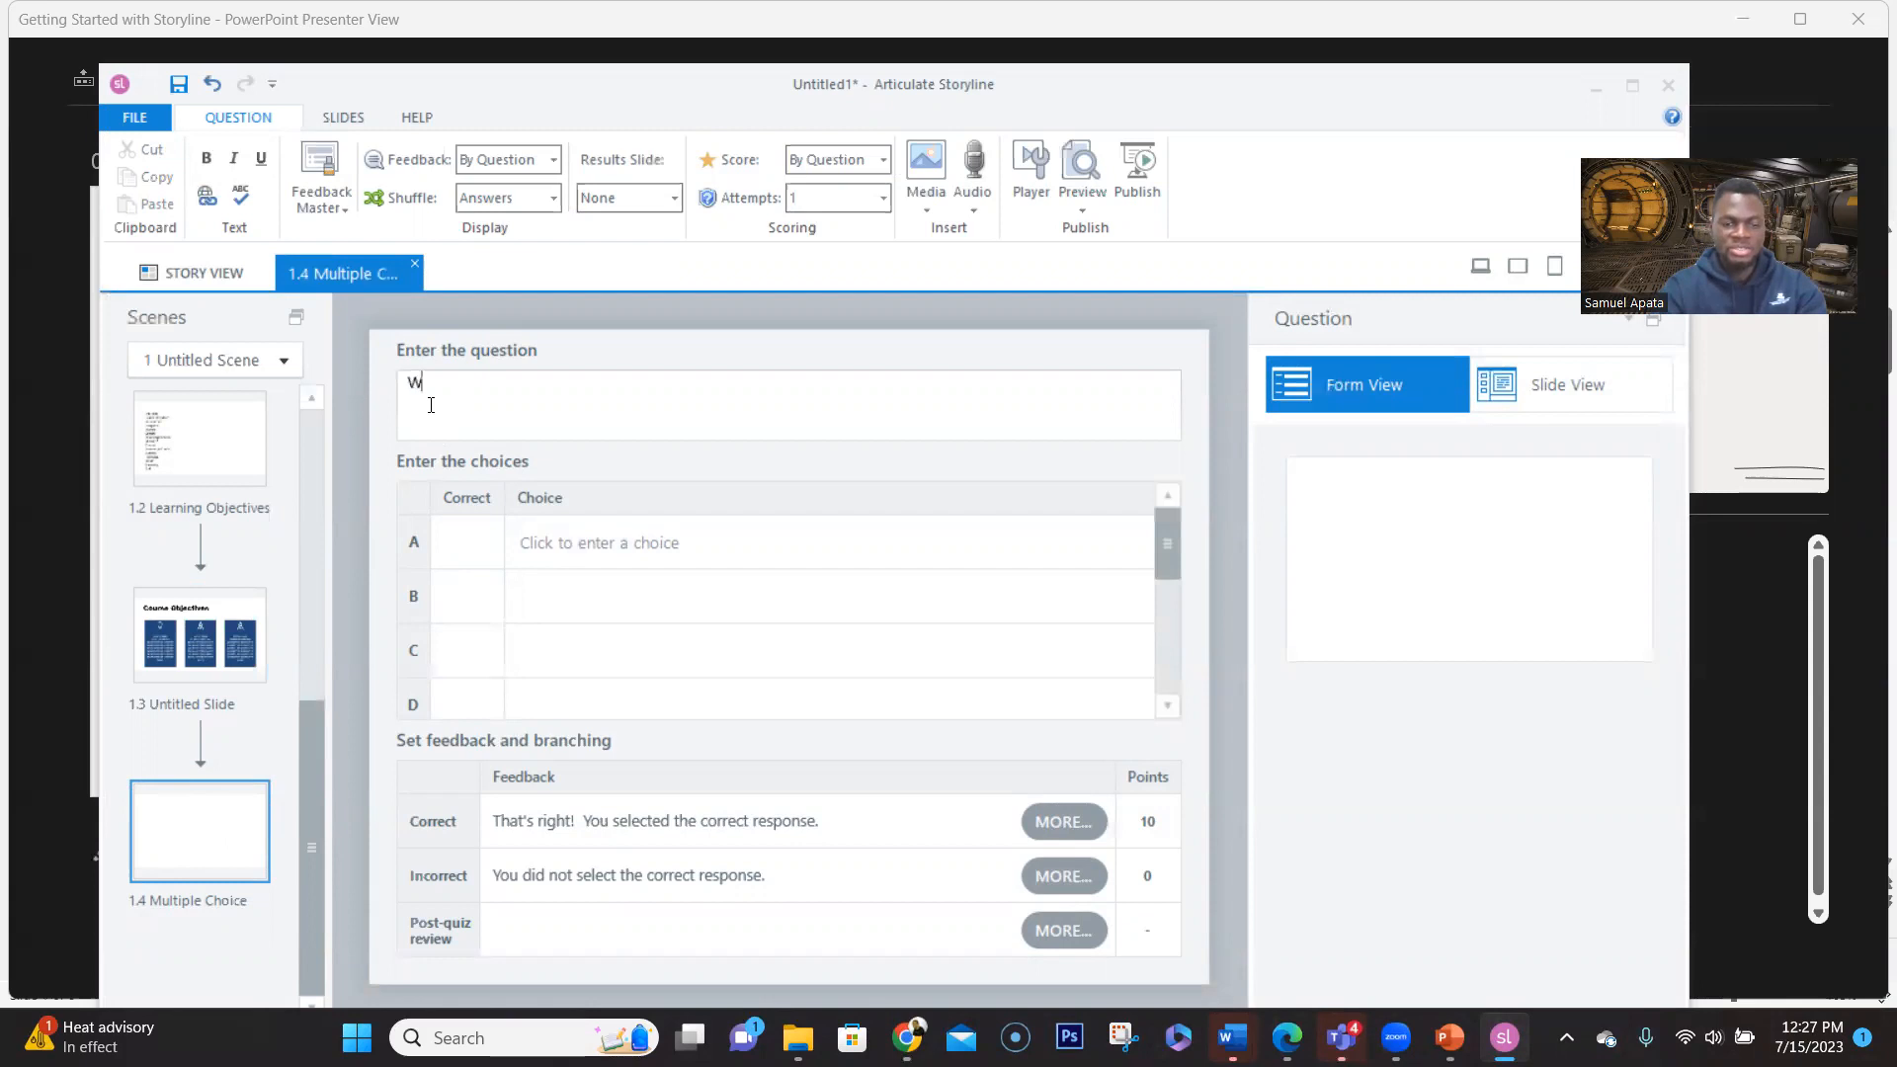
{"action": "type", "text": "hat is the color"}
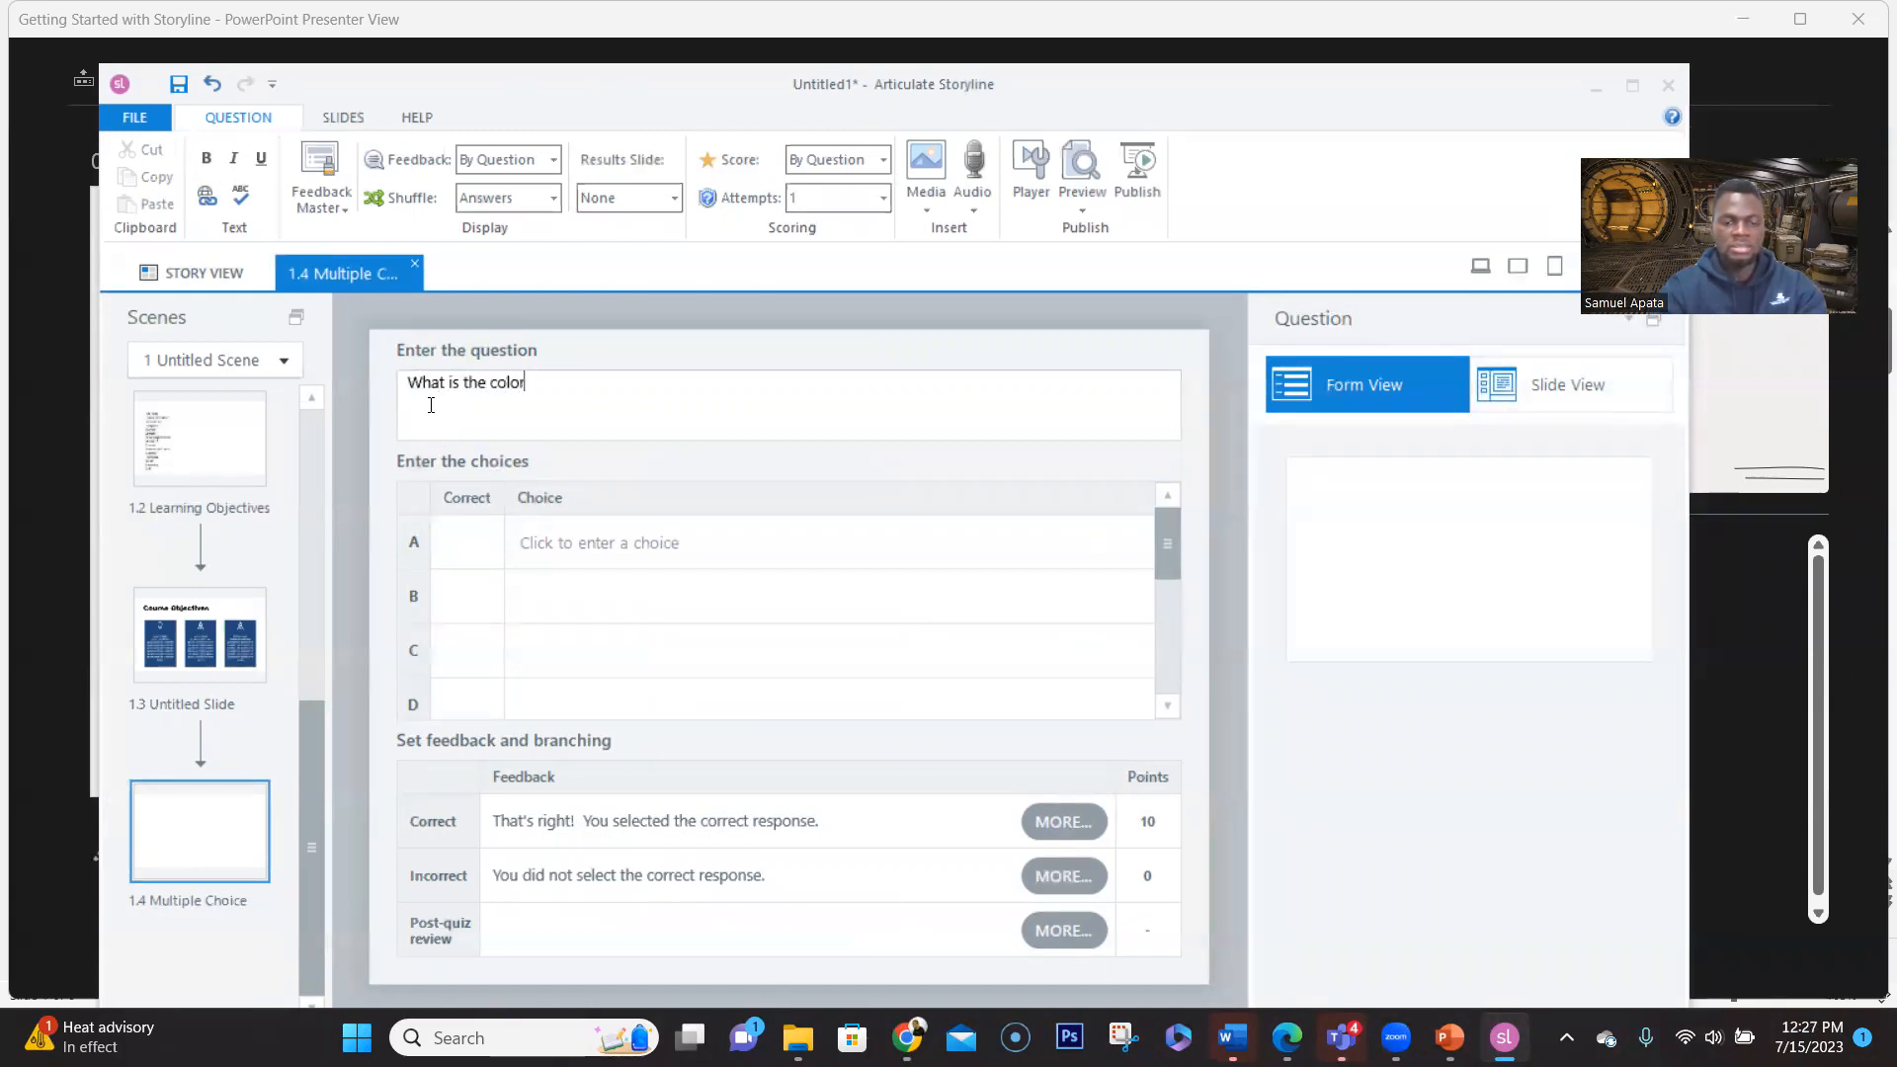
{"action": "type", "text": " of the sun?"}
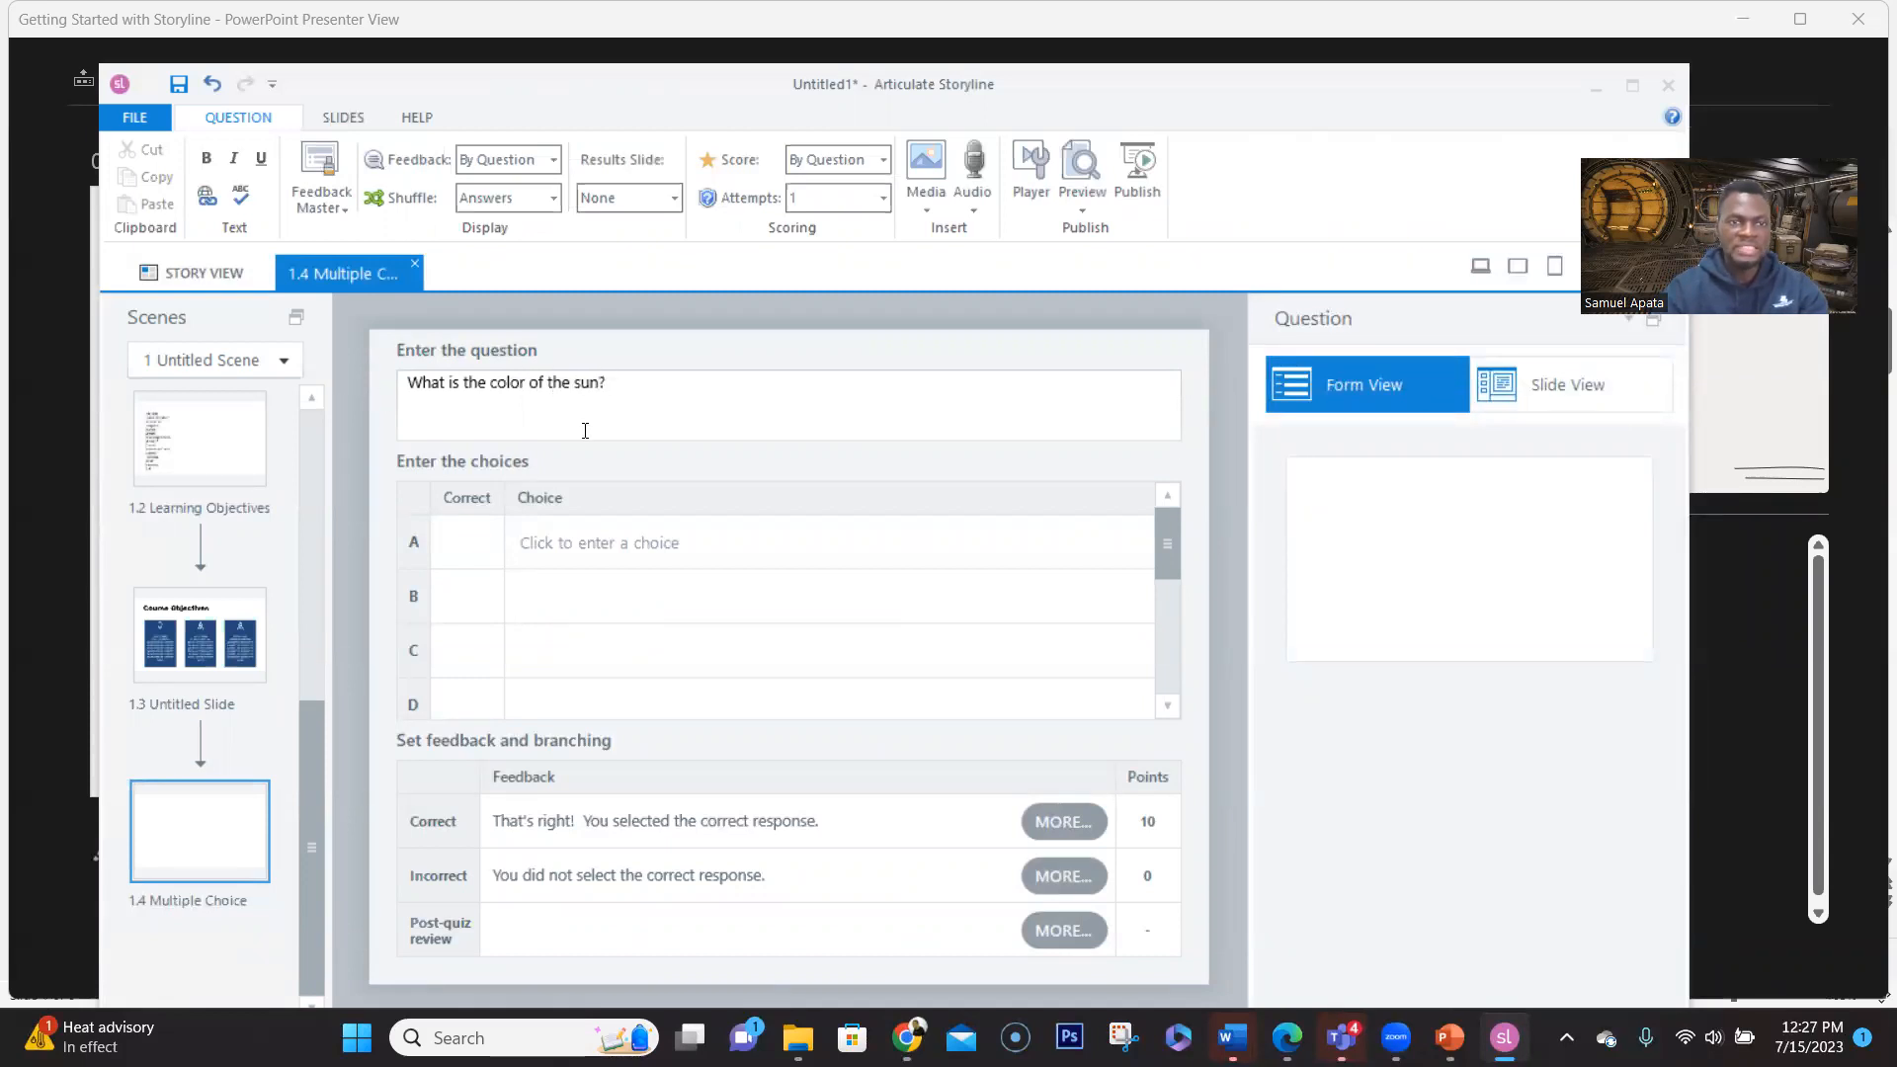
Enter White, Orange, Yellow and Blue as choices A to D and mark Yellow as the correct answer
{"action": "left_click", "coordinate": [591, 542]}
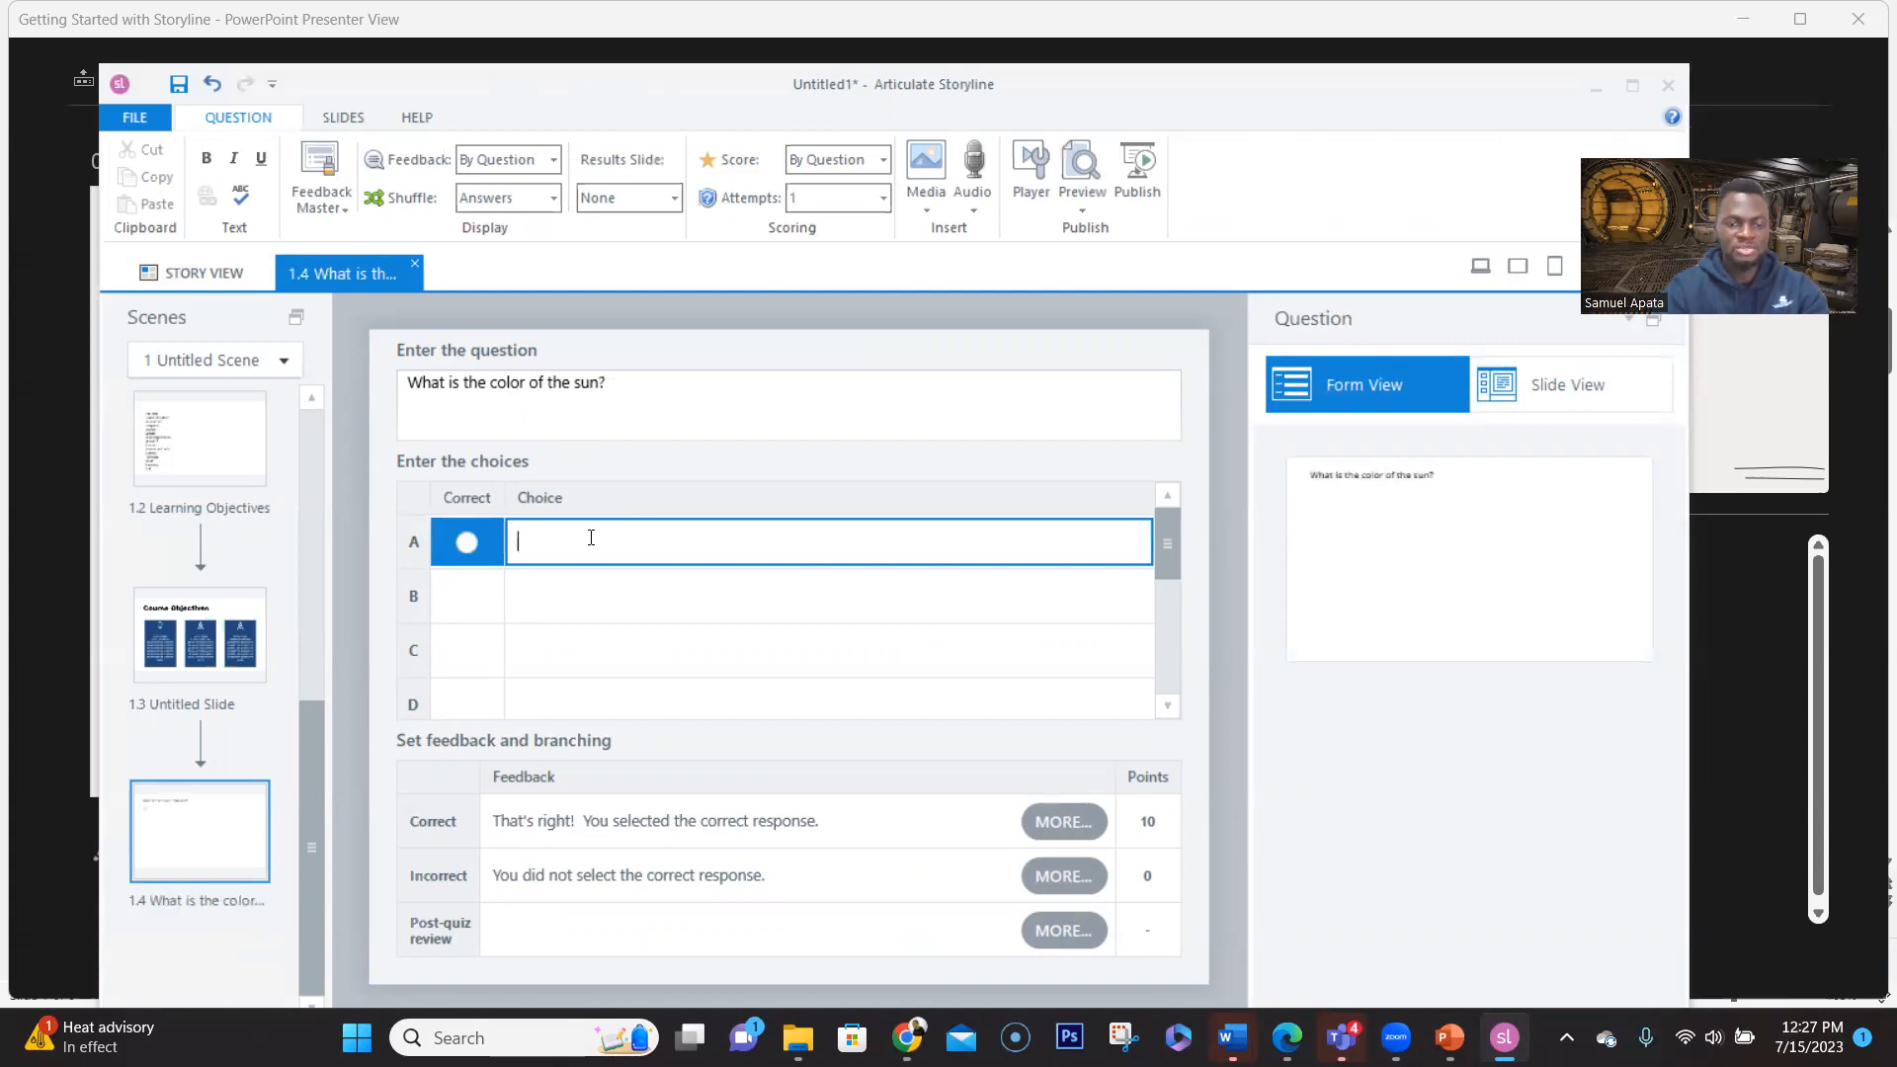
{"action": "type", "text": "White"}
{"action": "left_click", "coordinate": [539, 606]}
{"action": "type", "text": "Orange"}
{"action": "left_click", "coordinate": [530, 636]}
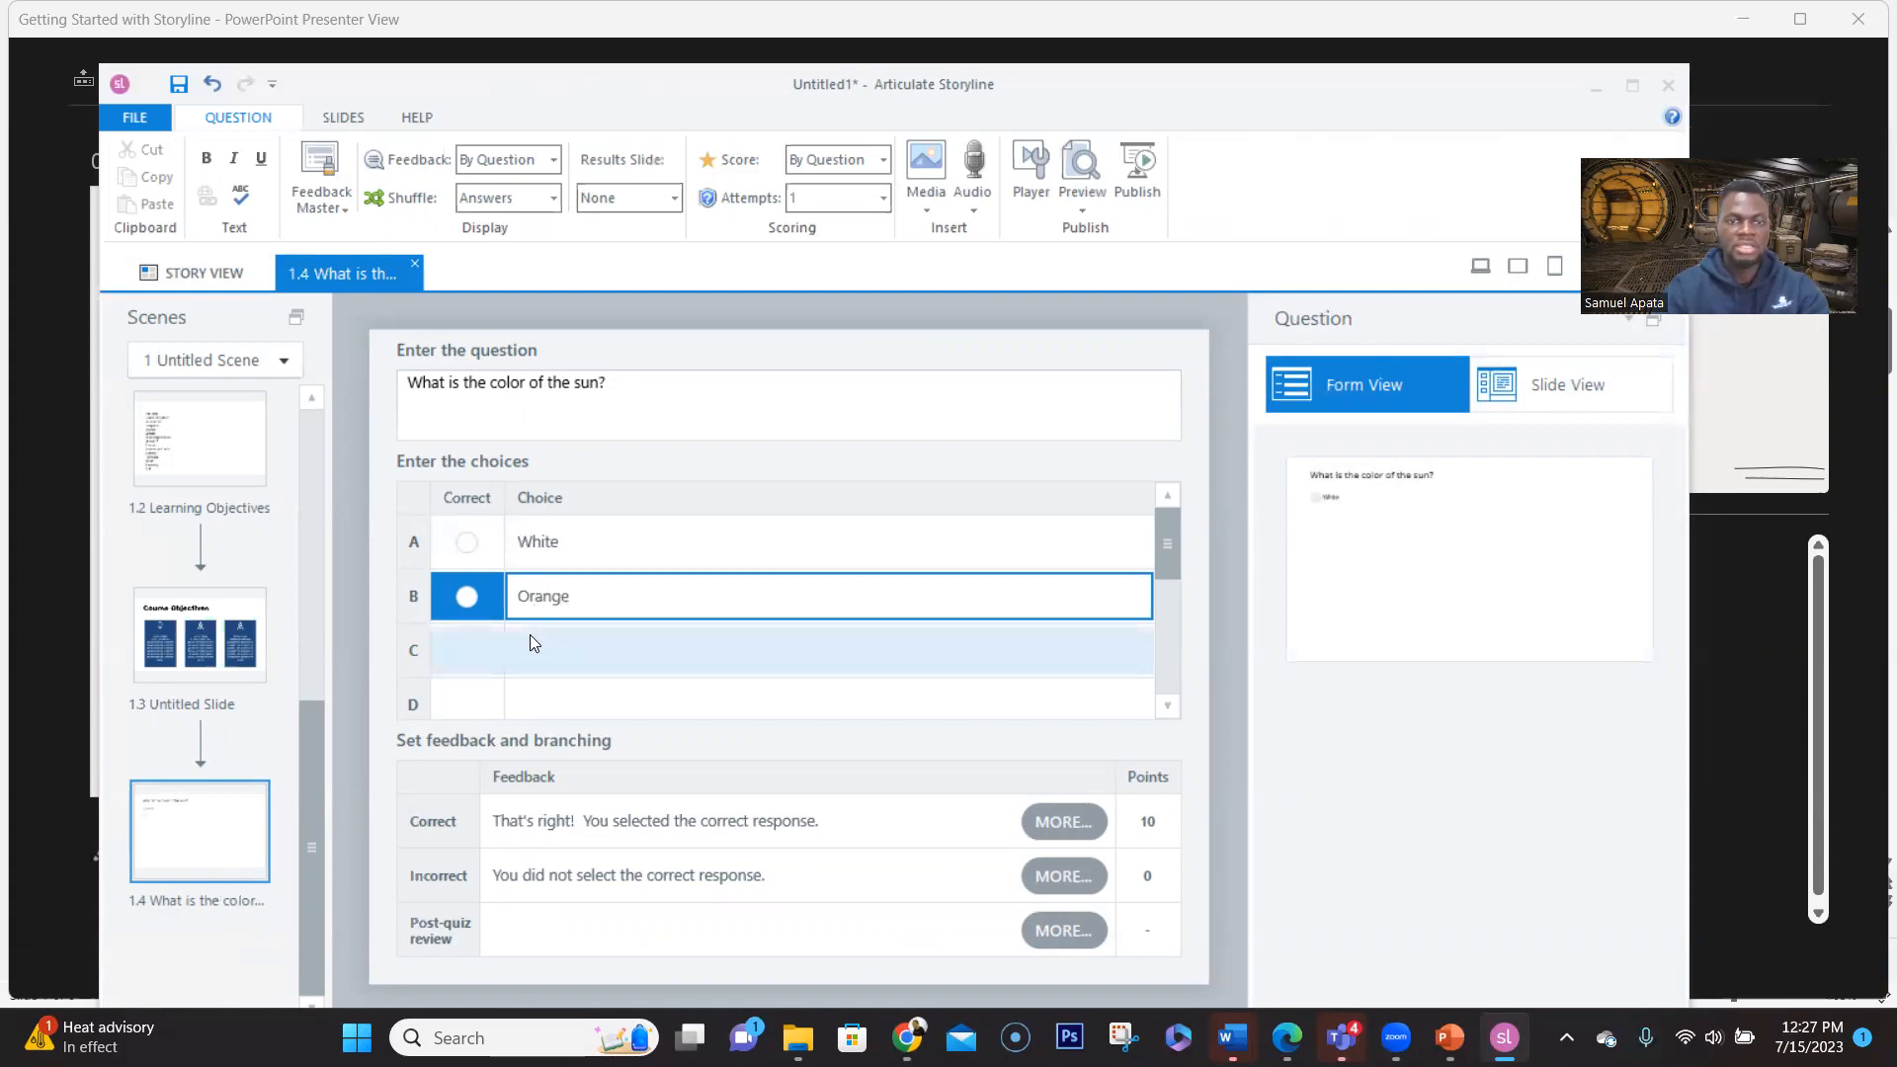
{"action": "type", "text": "Yellow"}
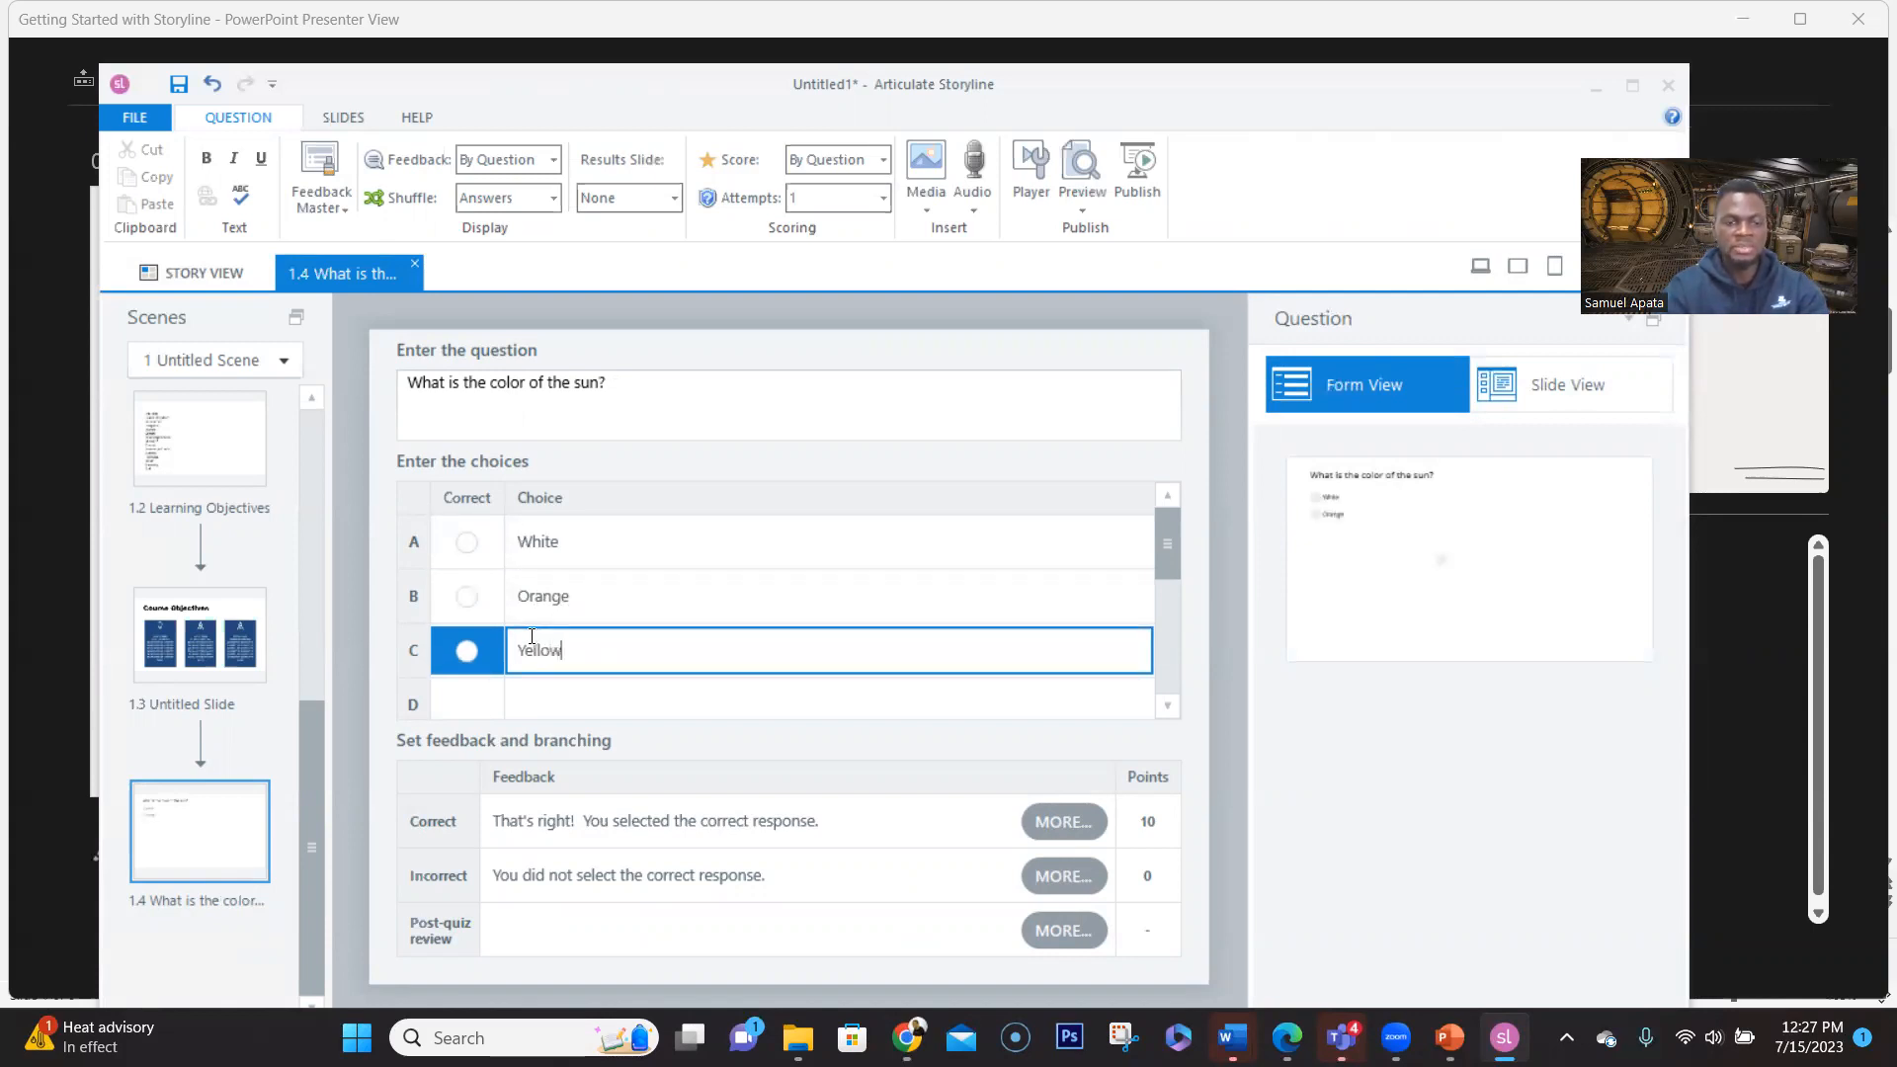
{"action": "left_click", "coordinate": [547, 689]}
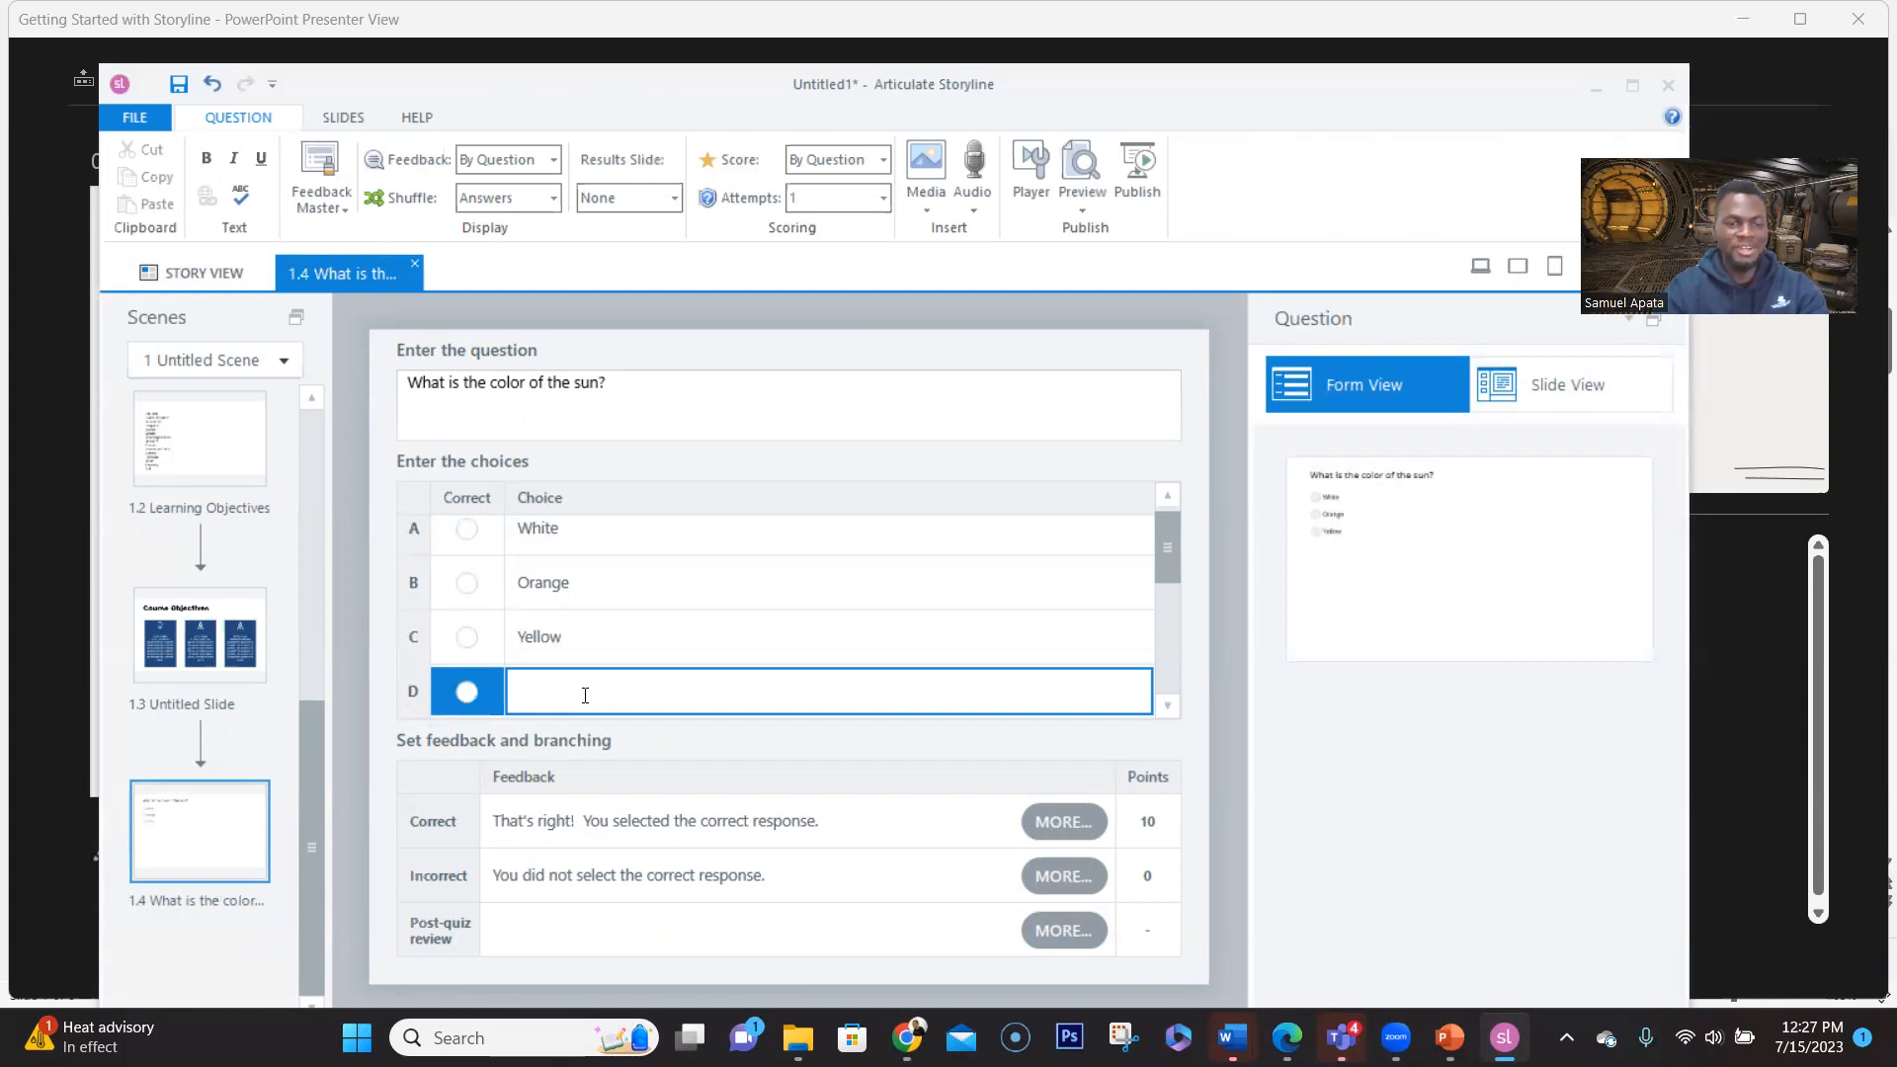
{"action": "type", "text": "Blue"}
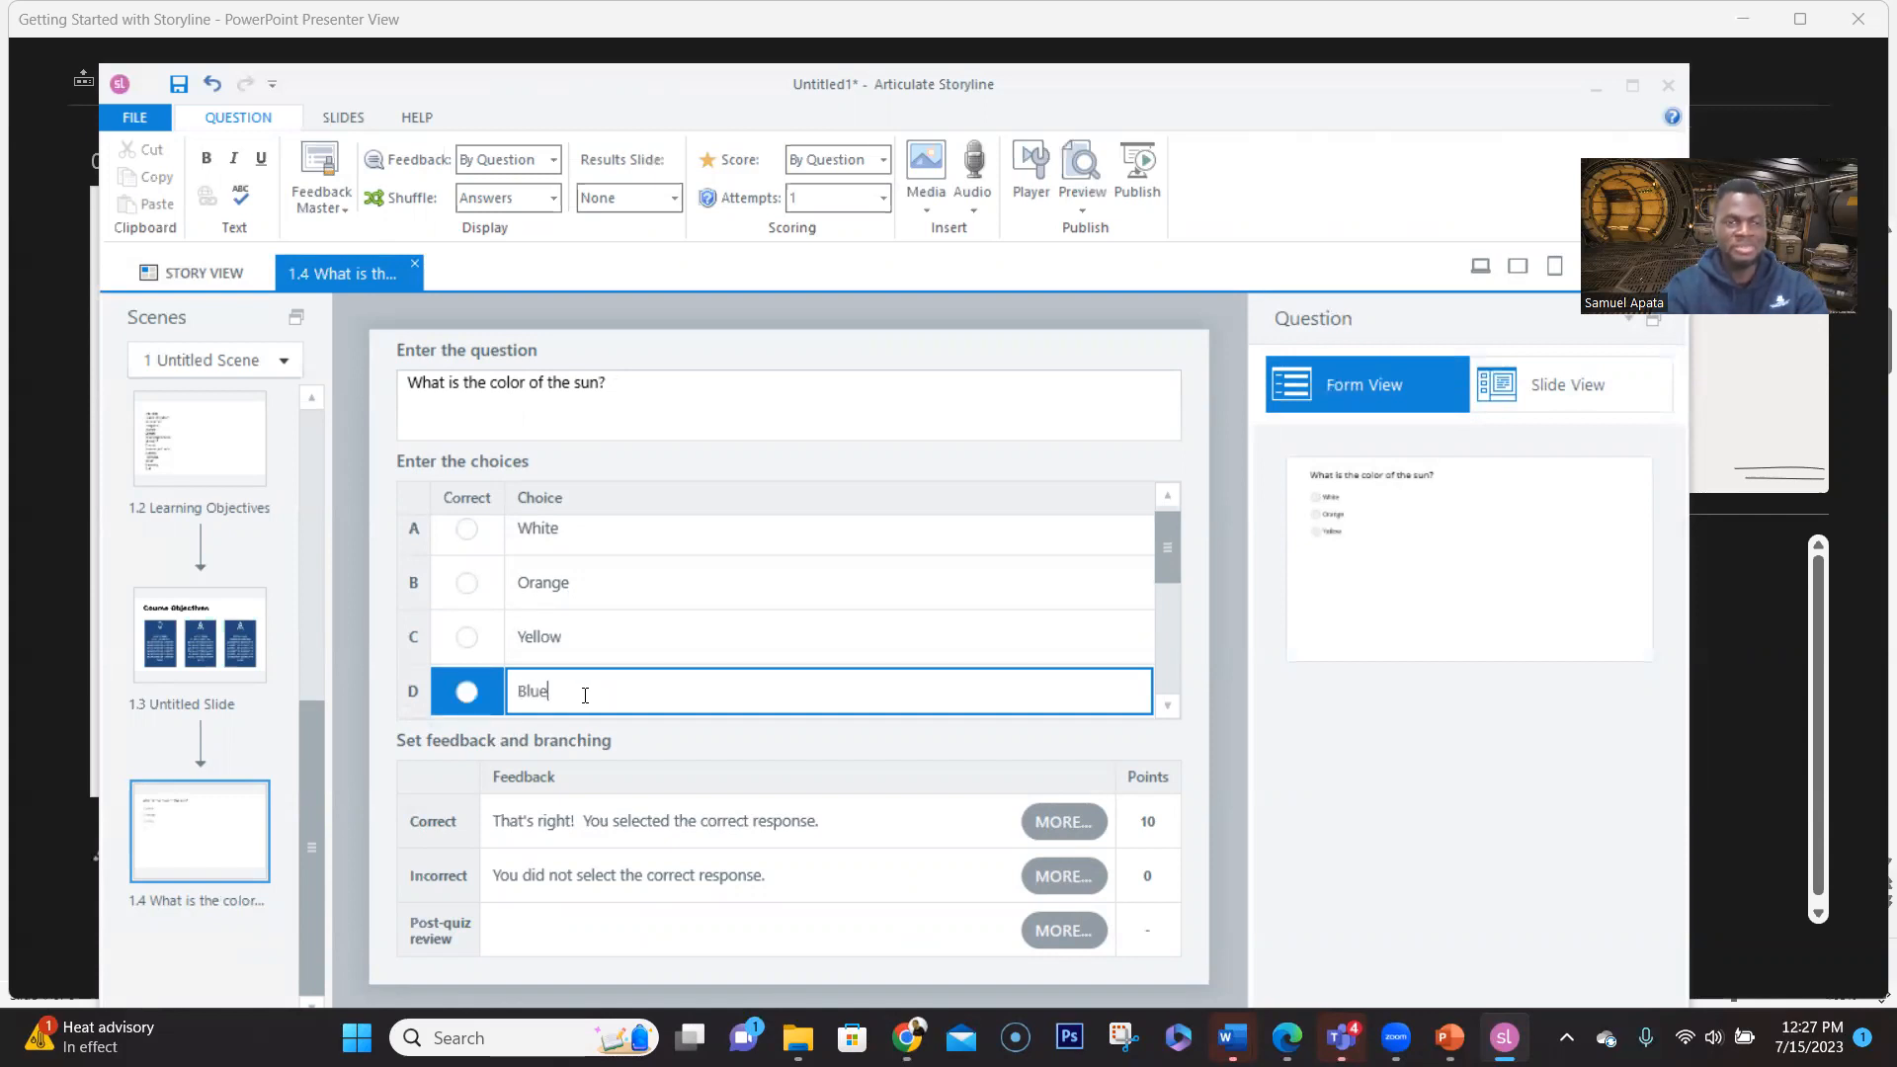
{"action": "scroll", "coordinate": [679, 621], "scroll_direction": "up", "scroll_amount": 1}
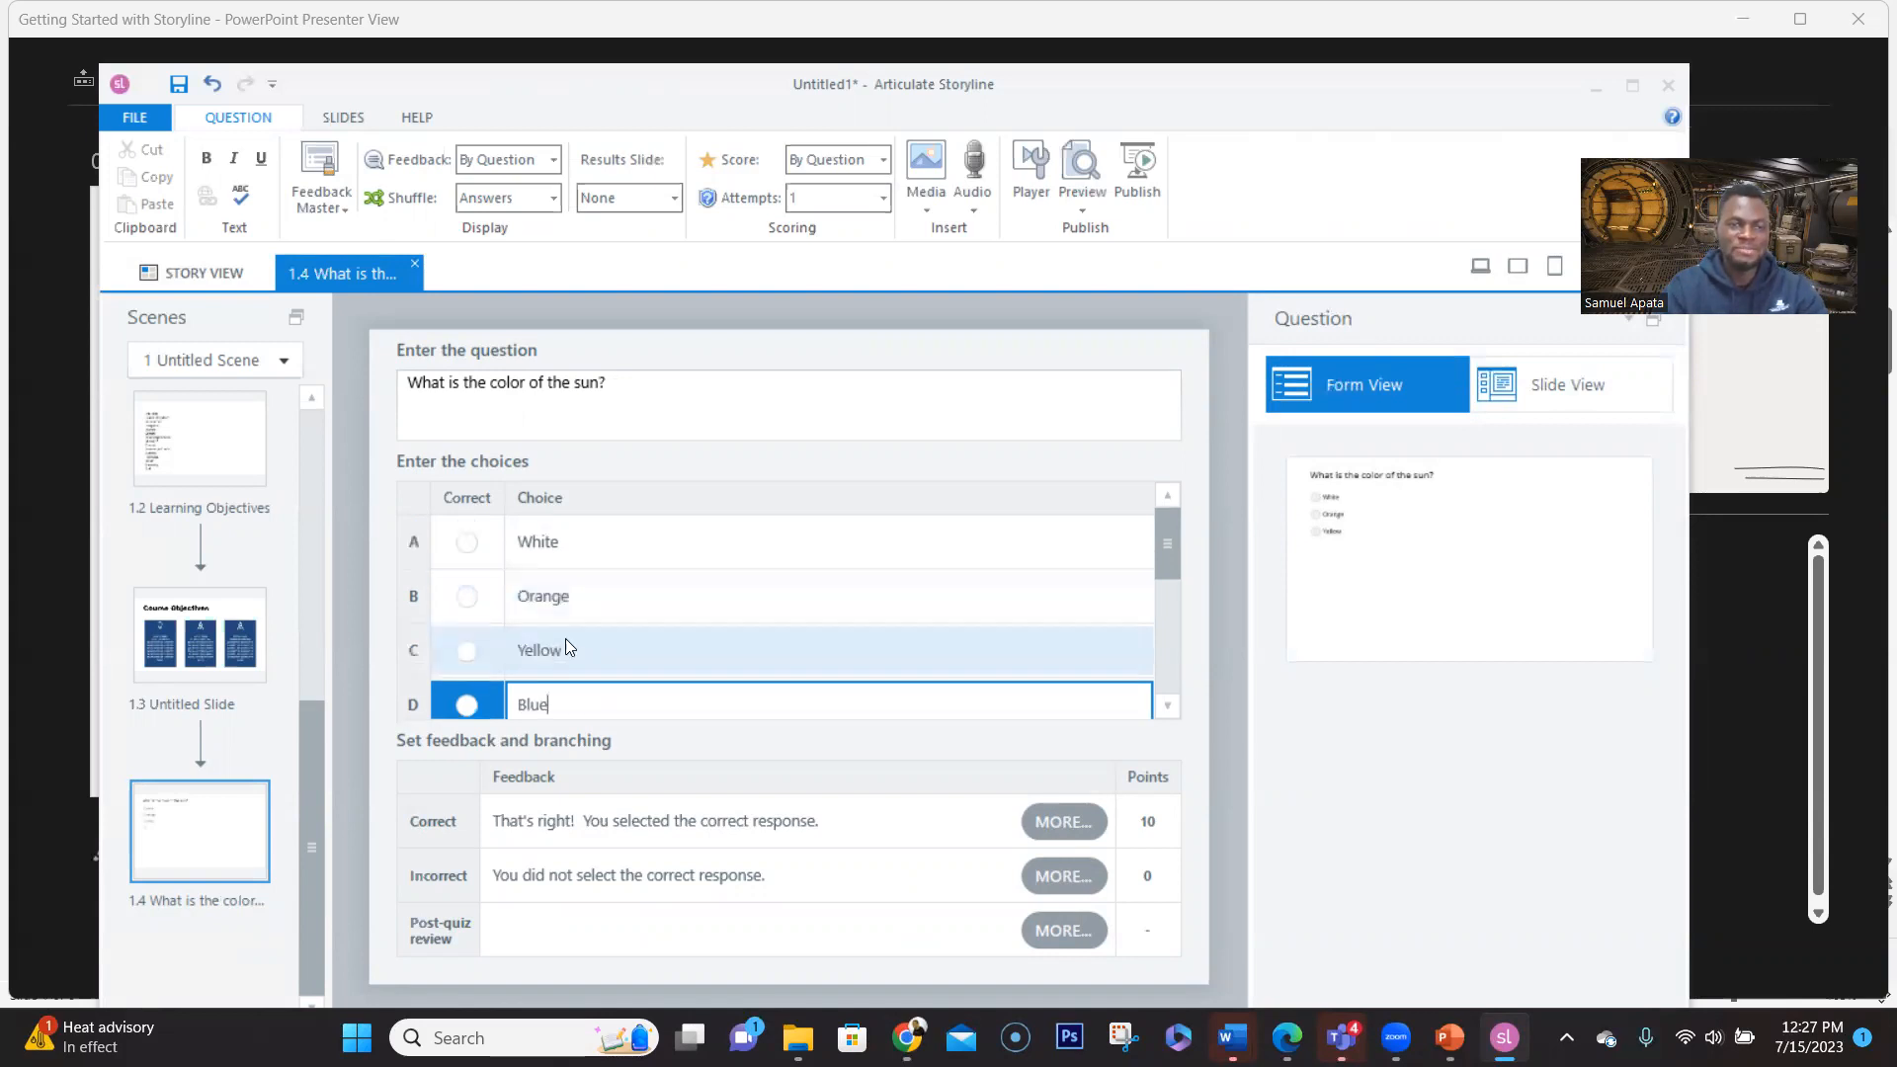
{"action": "left_click", "coordinate": [468, 652]}
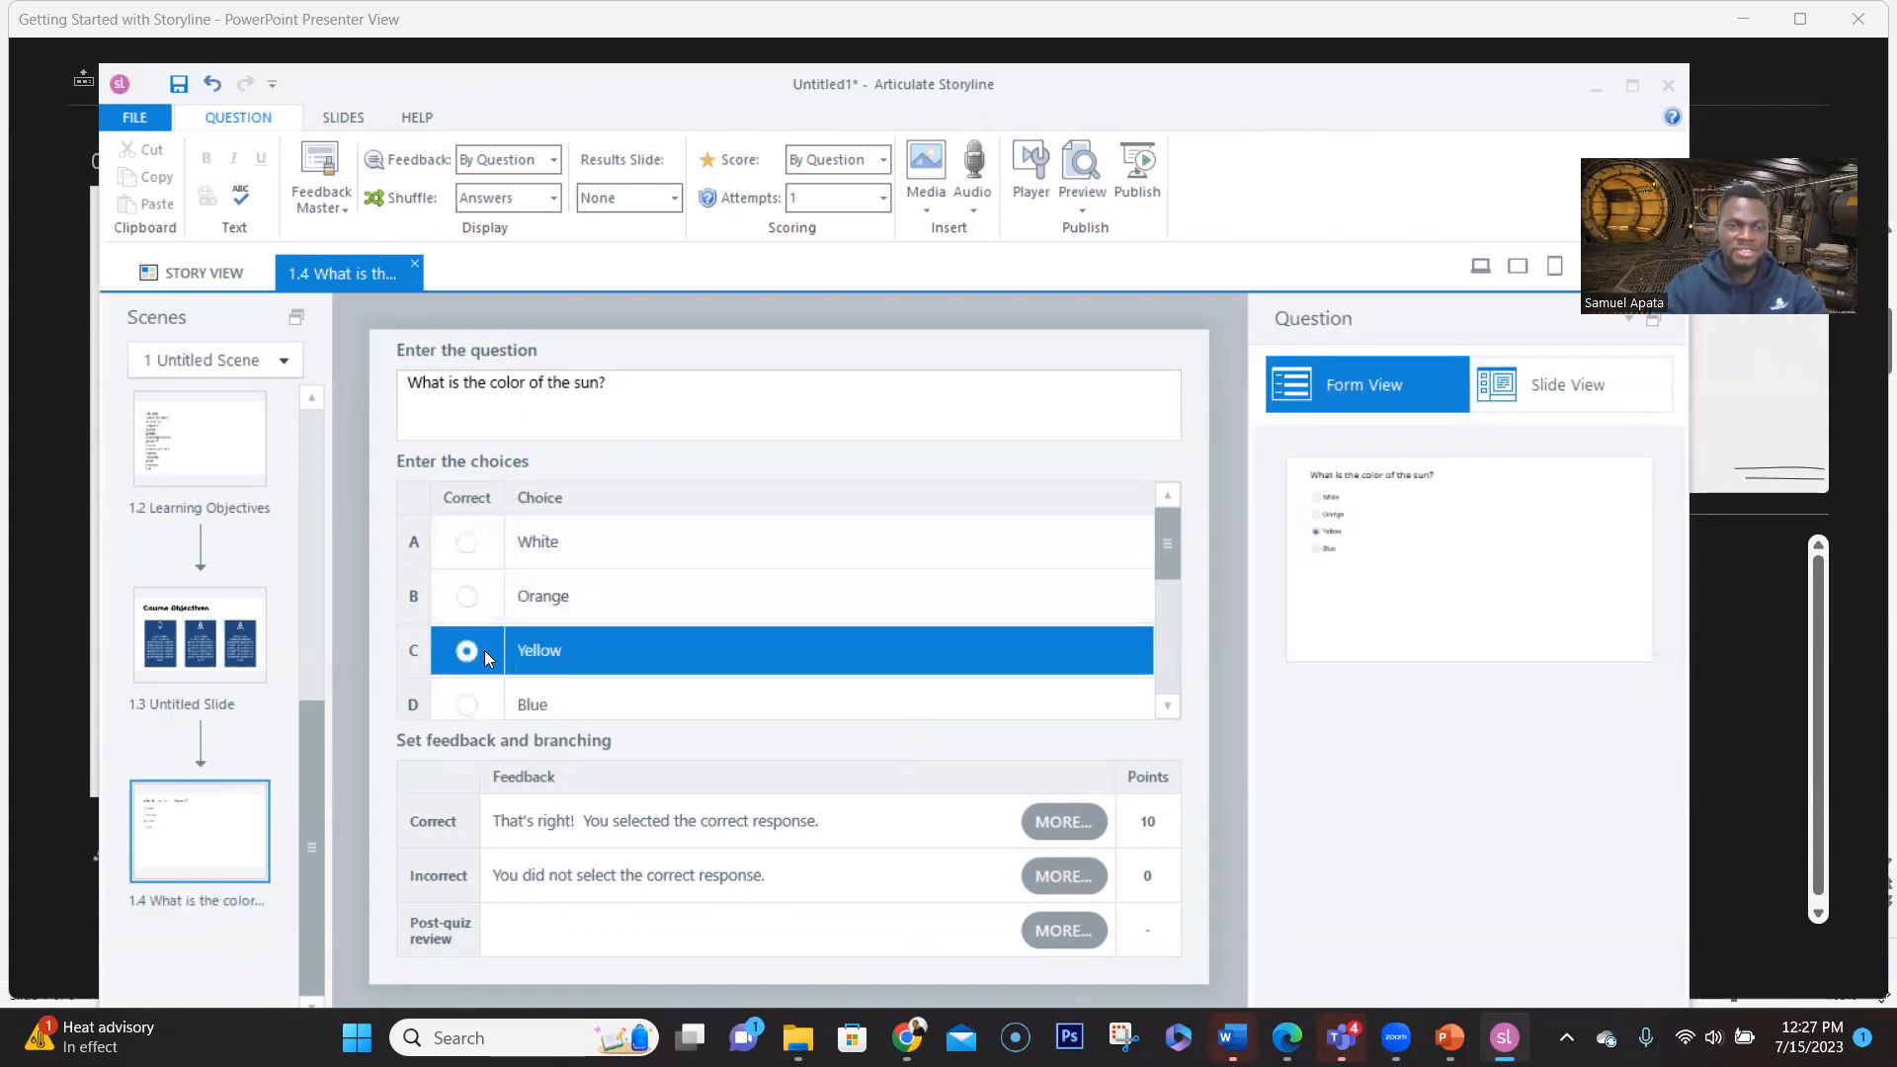
Append "The correct is Yellow." to the feedback text for an incorrect response
{"action": "left_click", "coordinate": [549, 820]}
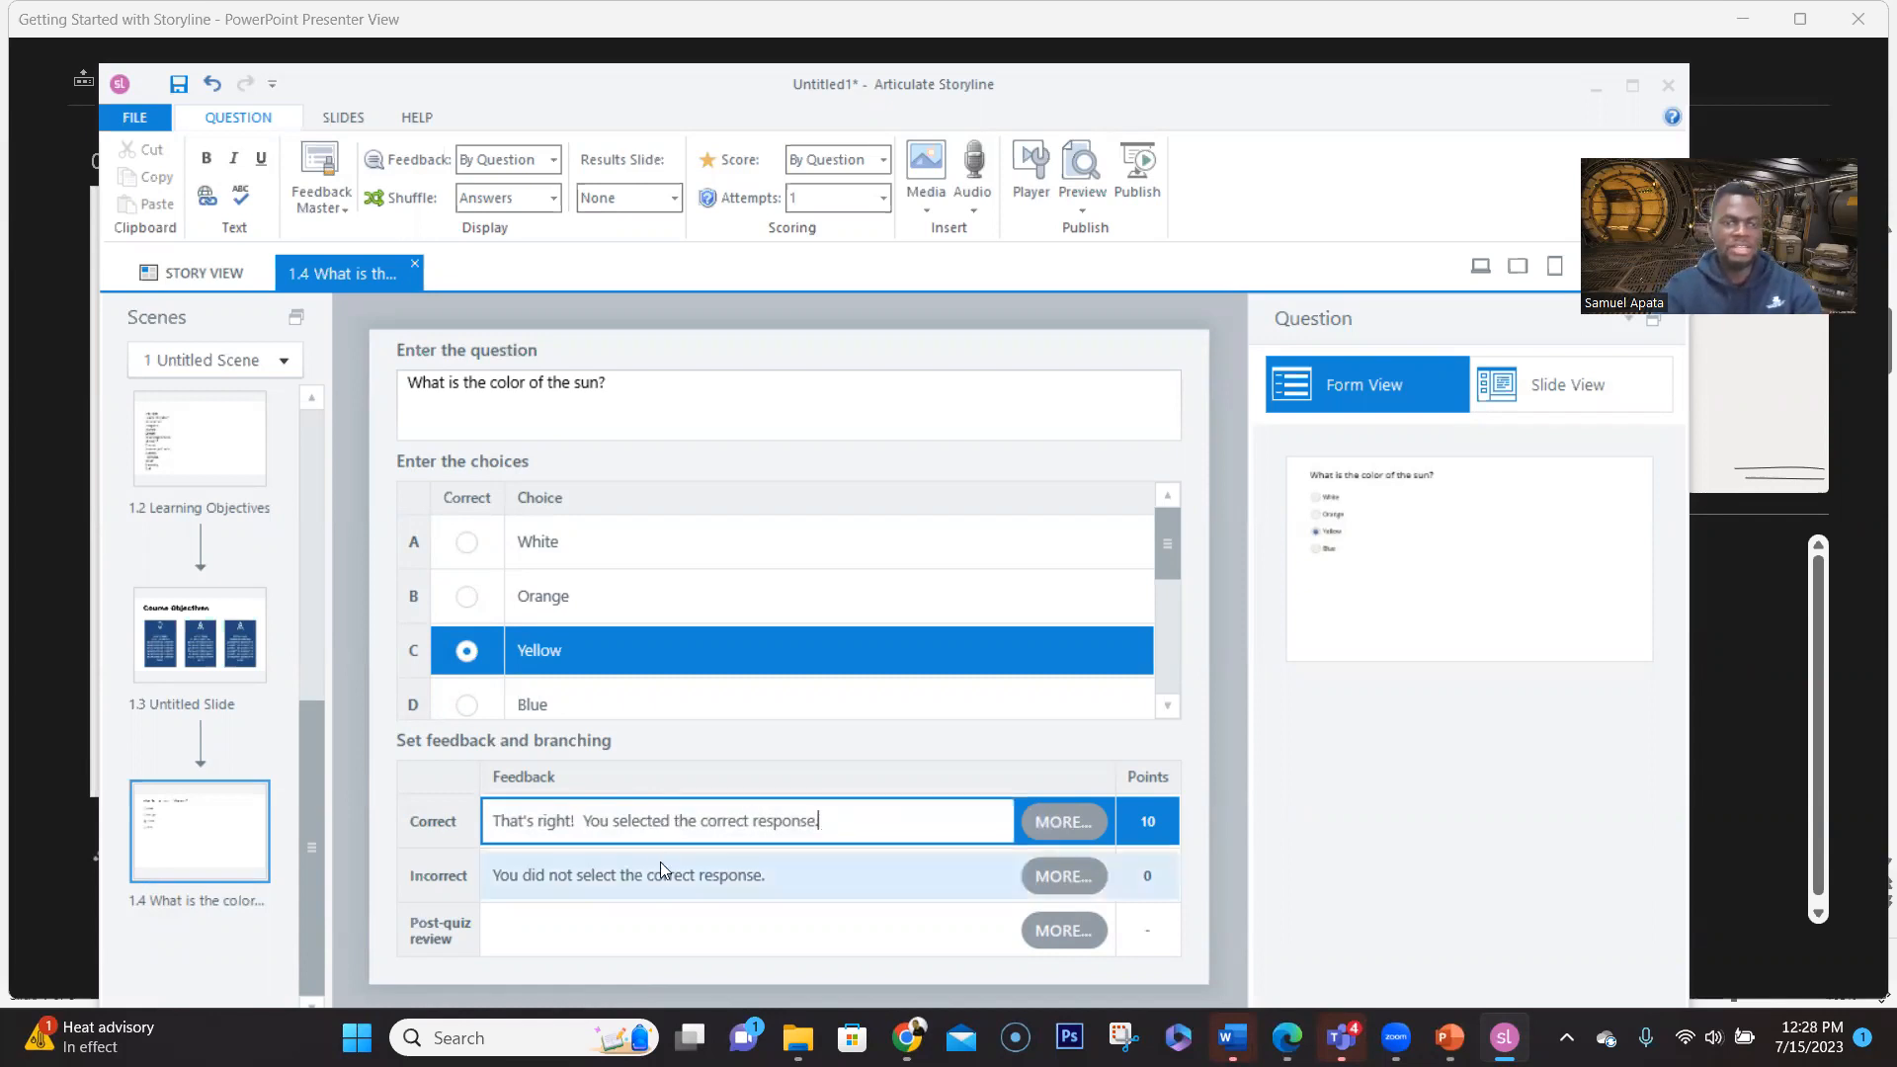
{"action": "left_click", "coordinate": [799, 875]}
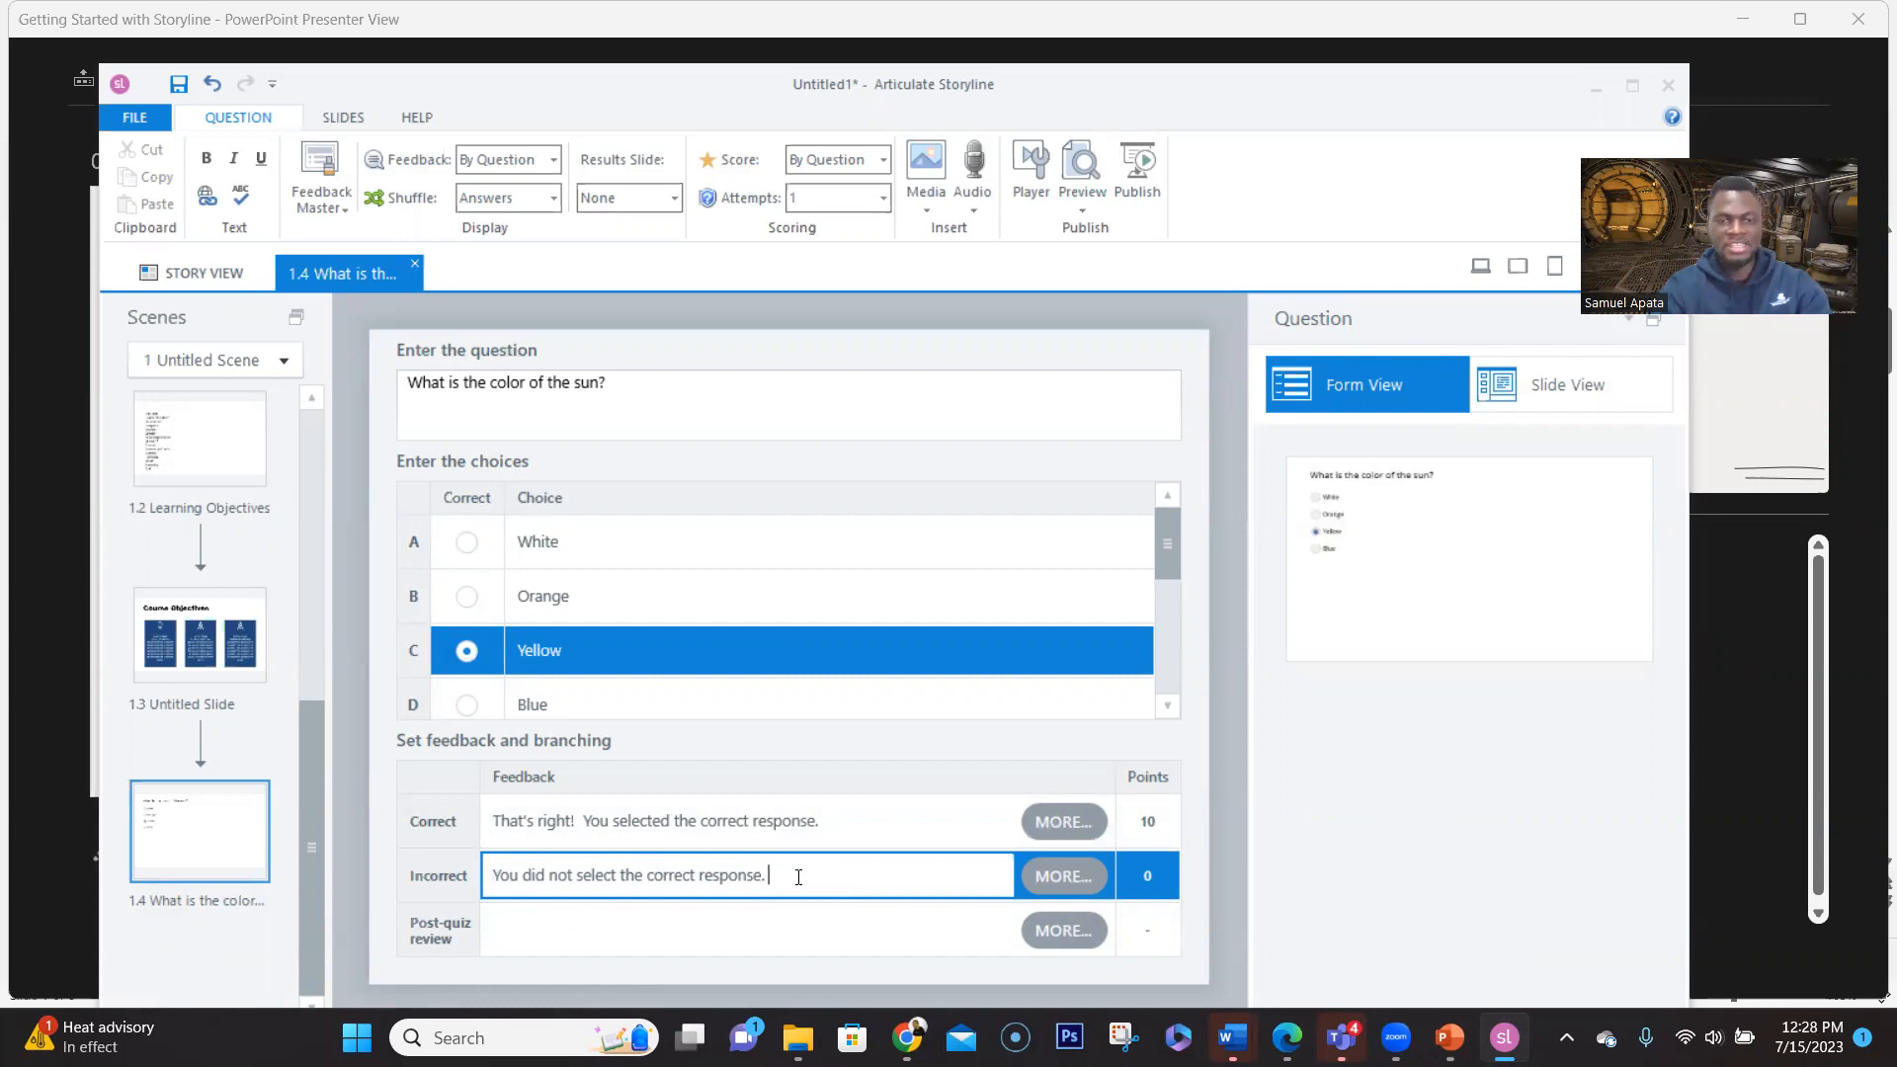
{"action": "type", "text": "The c"}
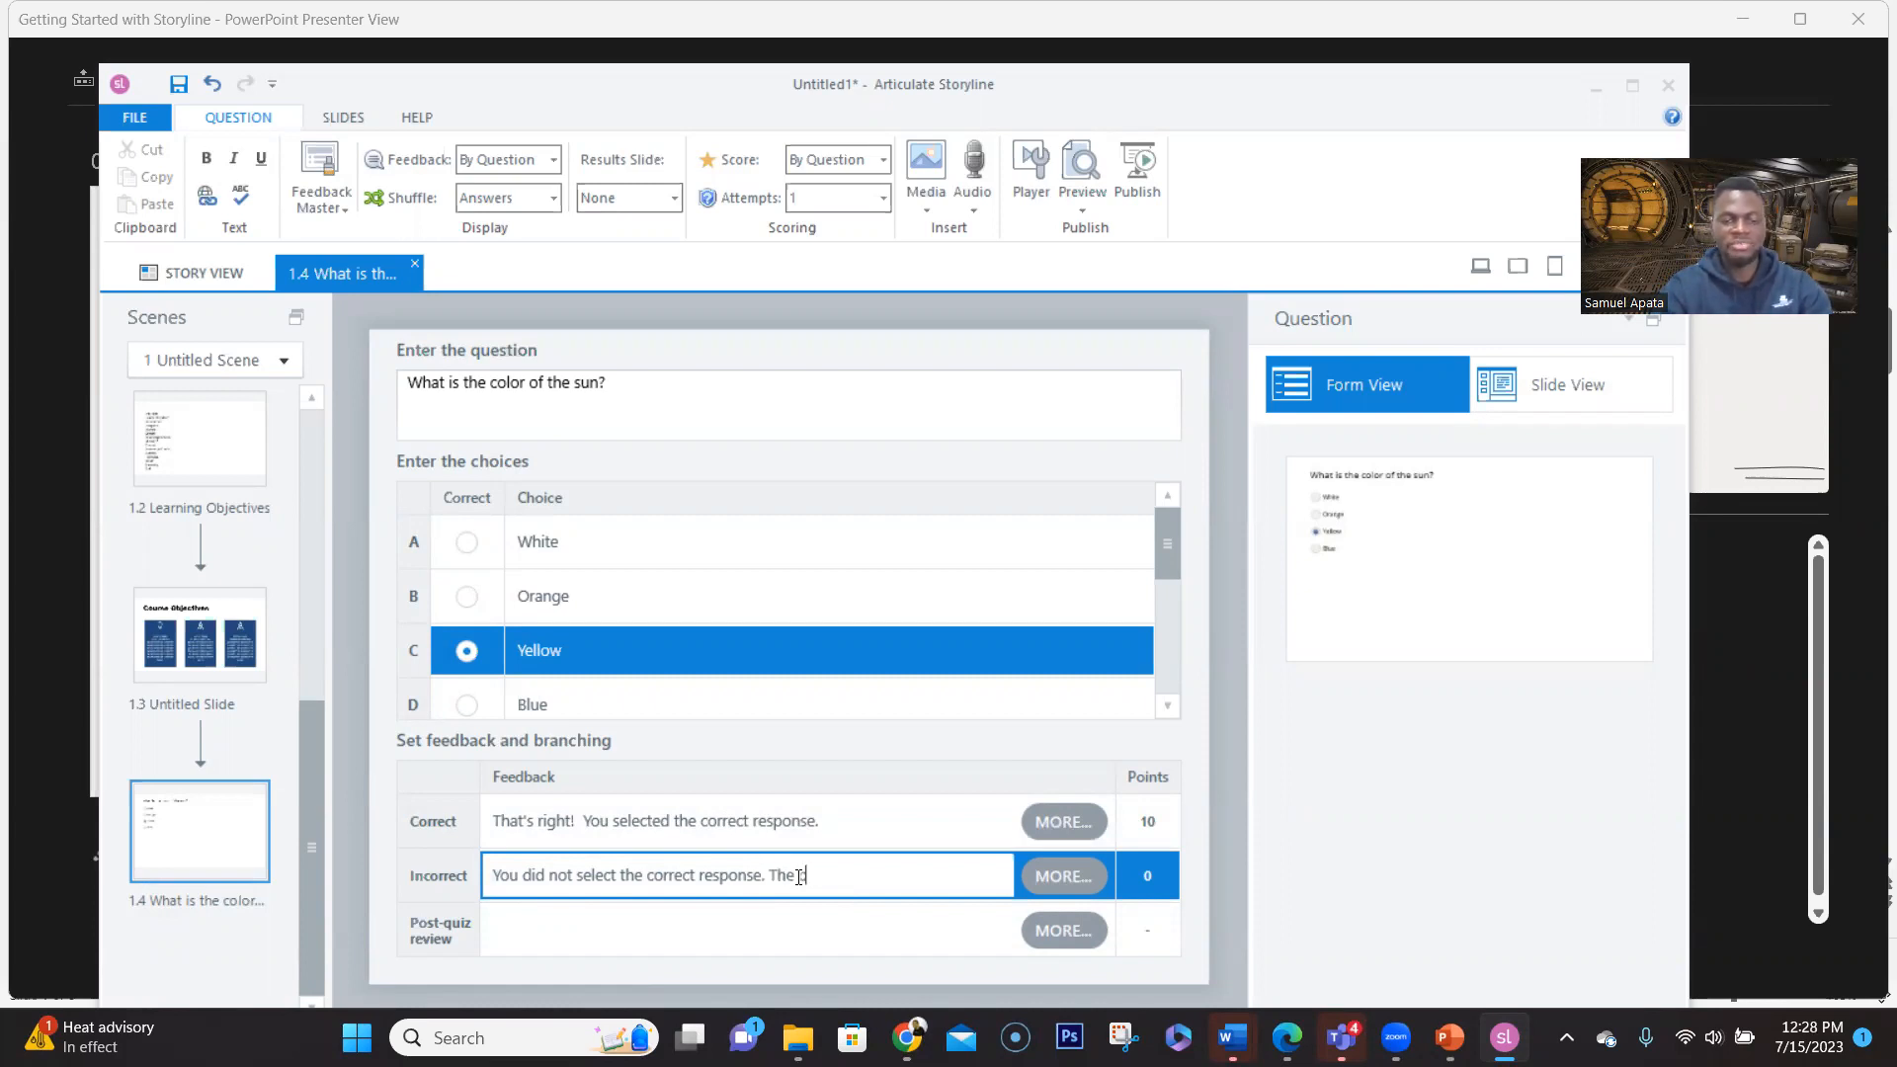
{"action": "type", "text": "orrect i"}
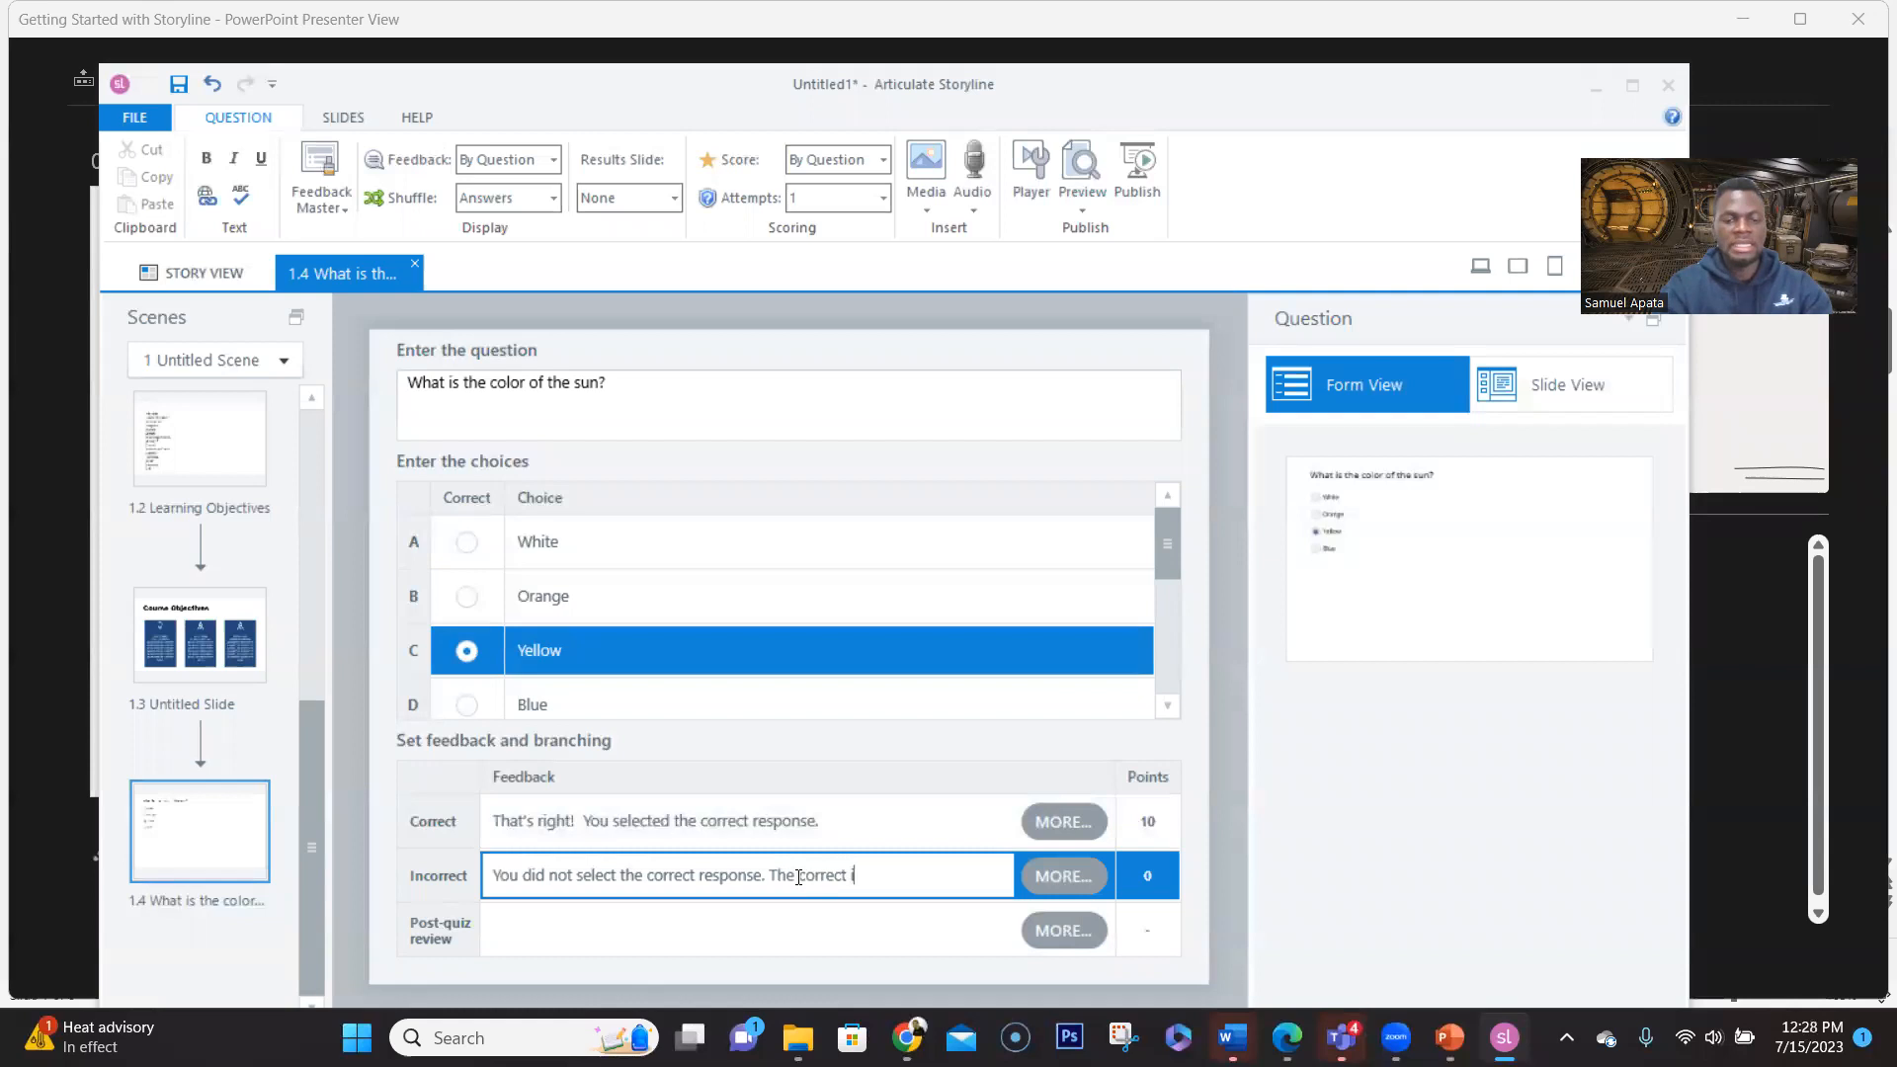
{"action": "type", "text": "s Yellow."}
{"action": "key", "text": "BackSpace"}
{"action": "type", "text": "w."}
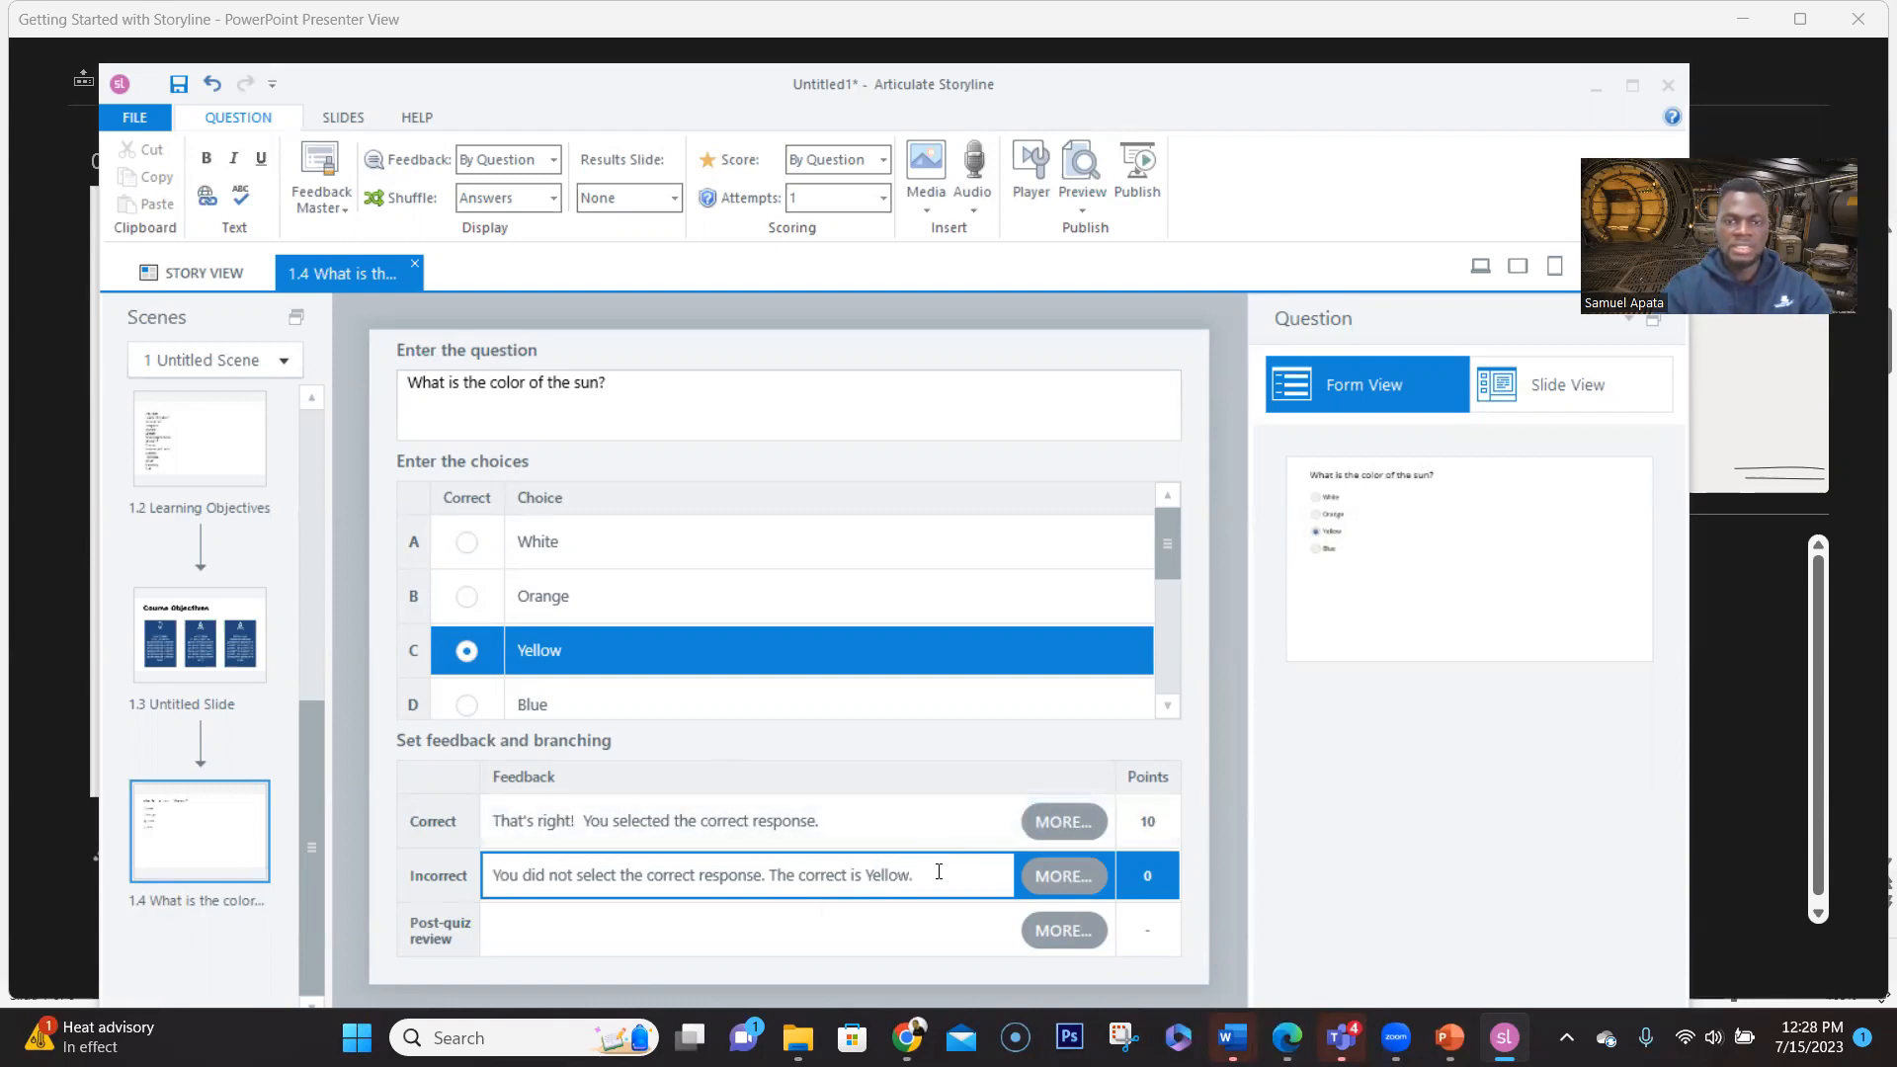
Append "Yellow is the color of the sun." to the feedback text for a correct response
{"action": "left_click", "coordinate": [864, 820]}
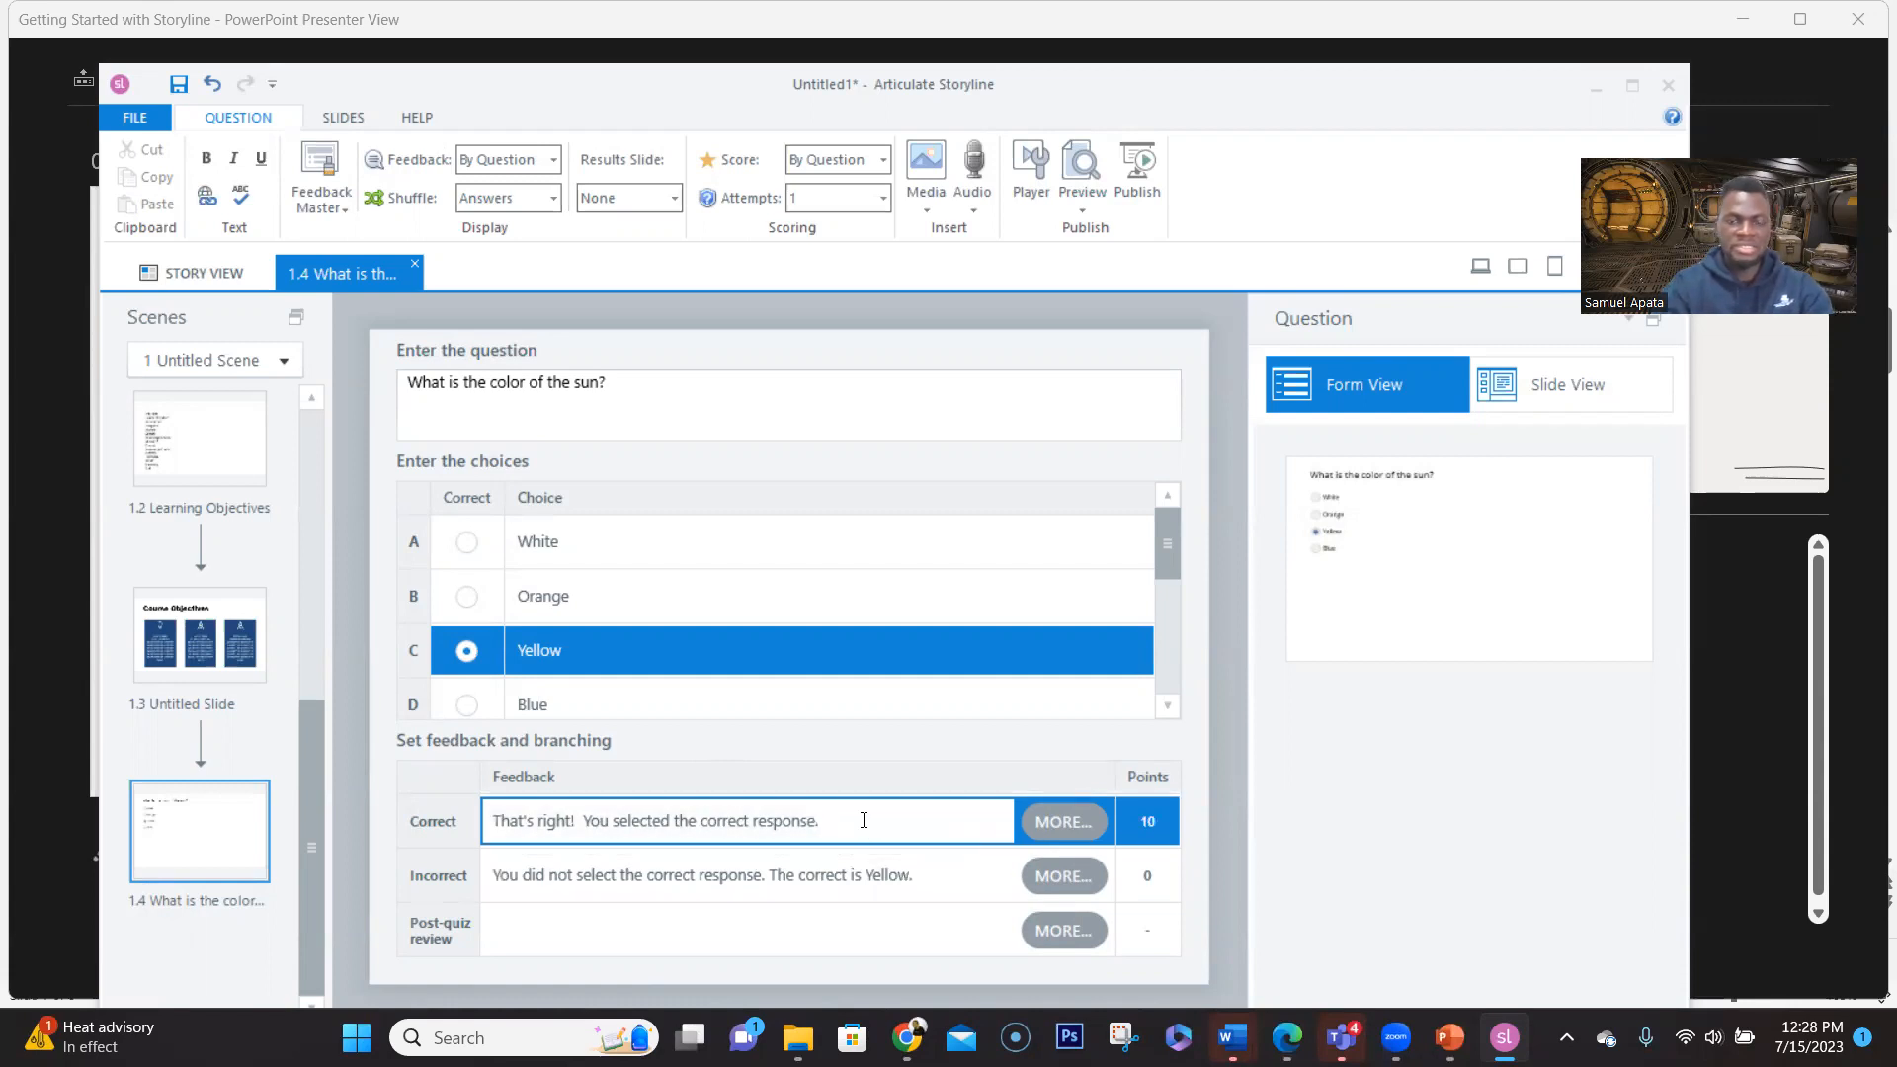
{"action": "type", "text": "Y"}
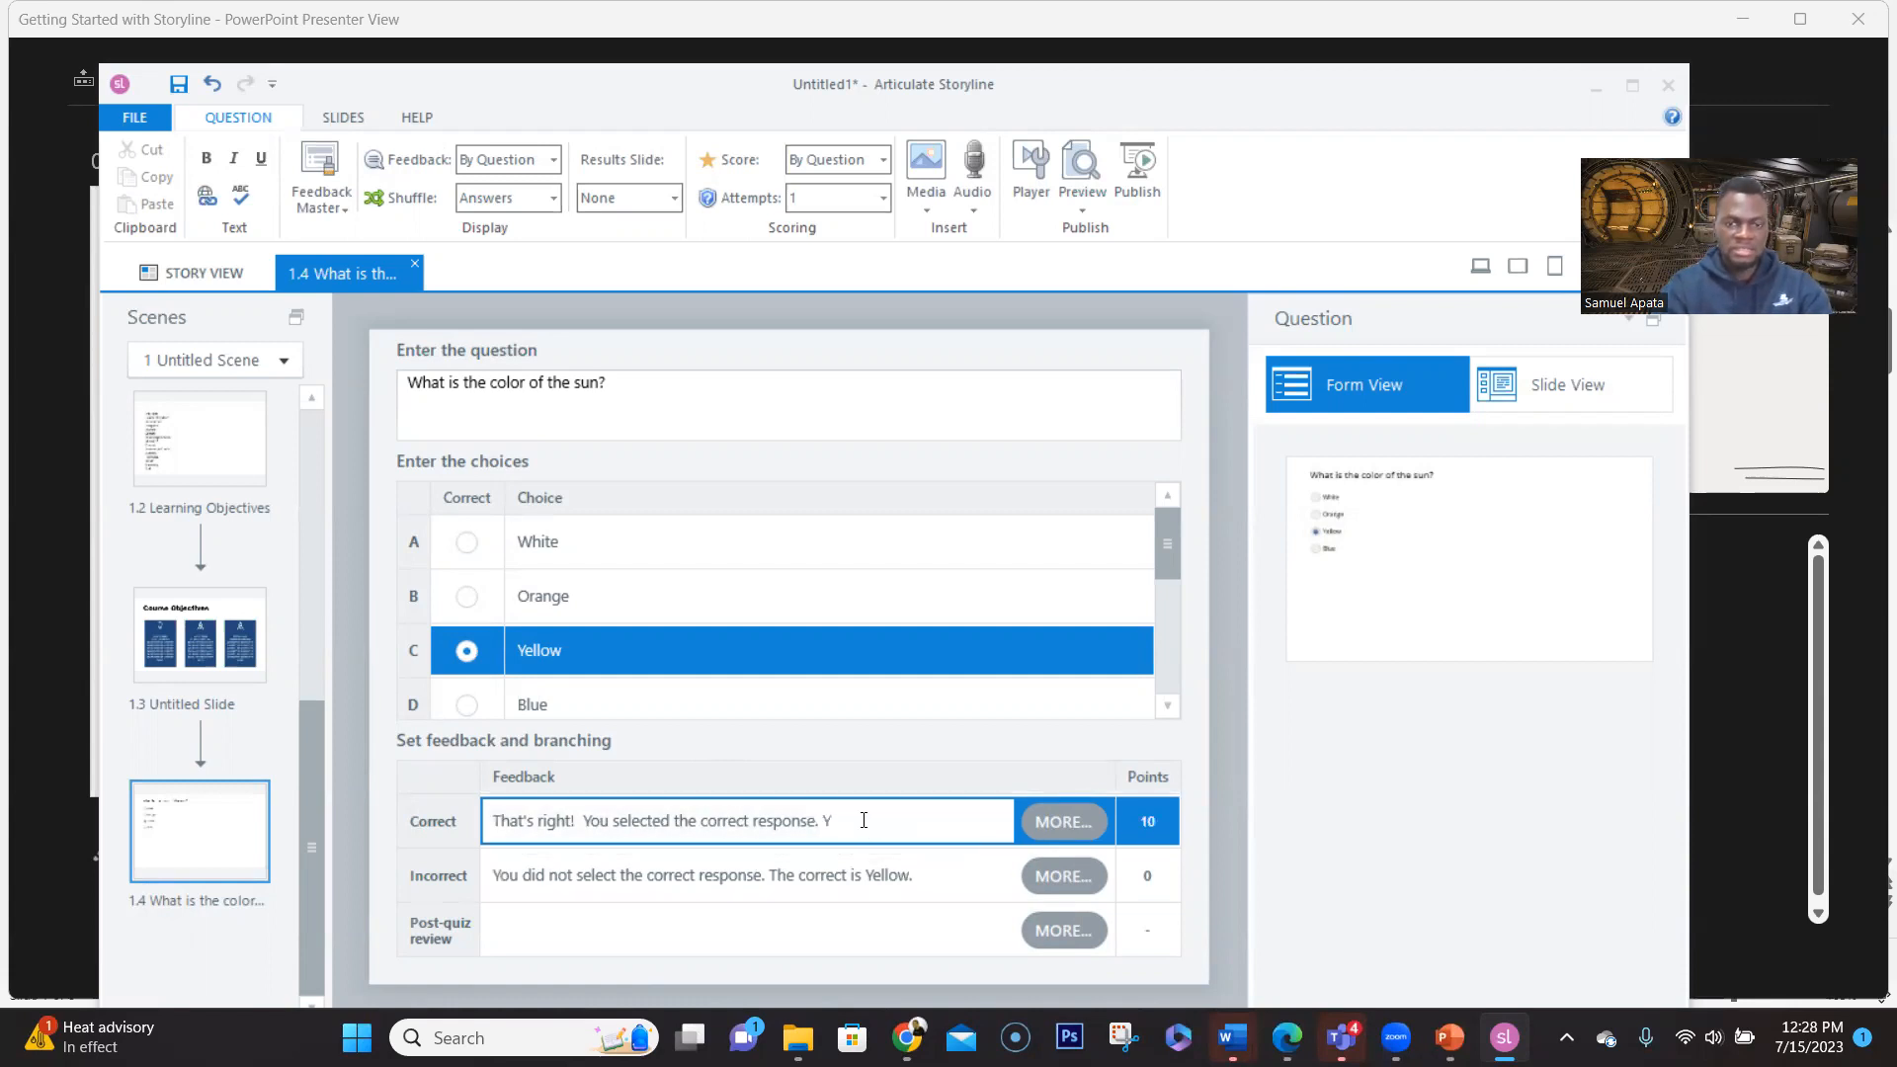
{"action": "type", "text": "ellow"}
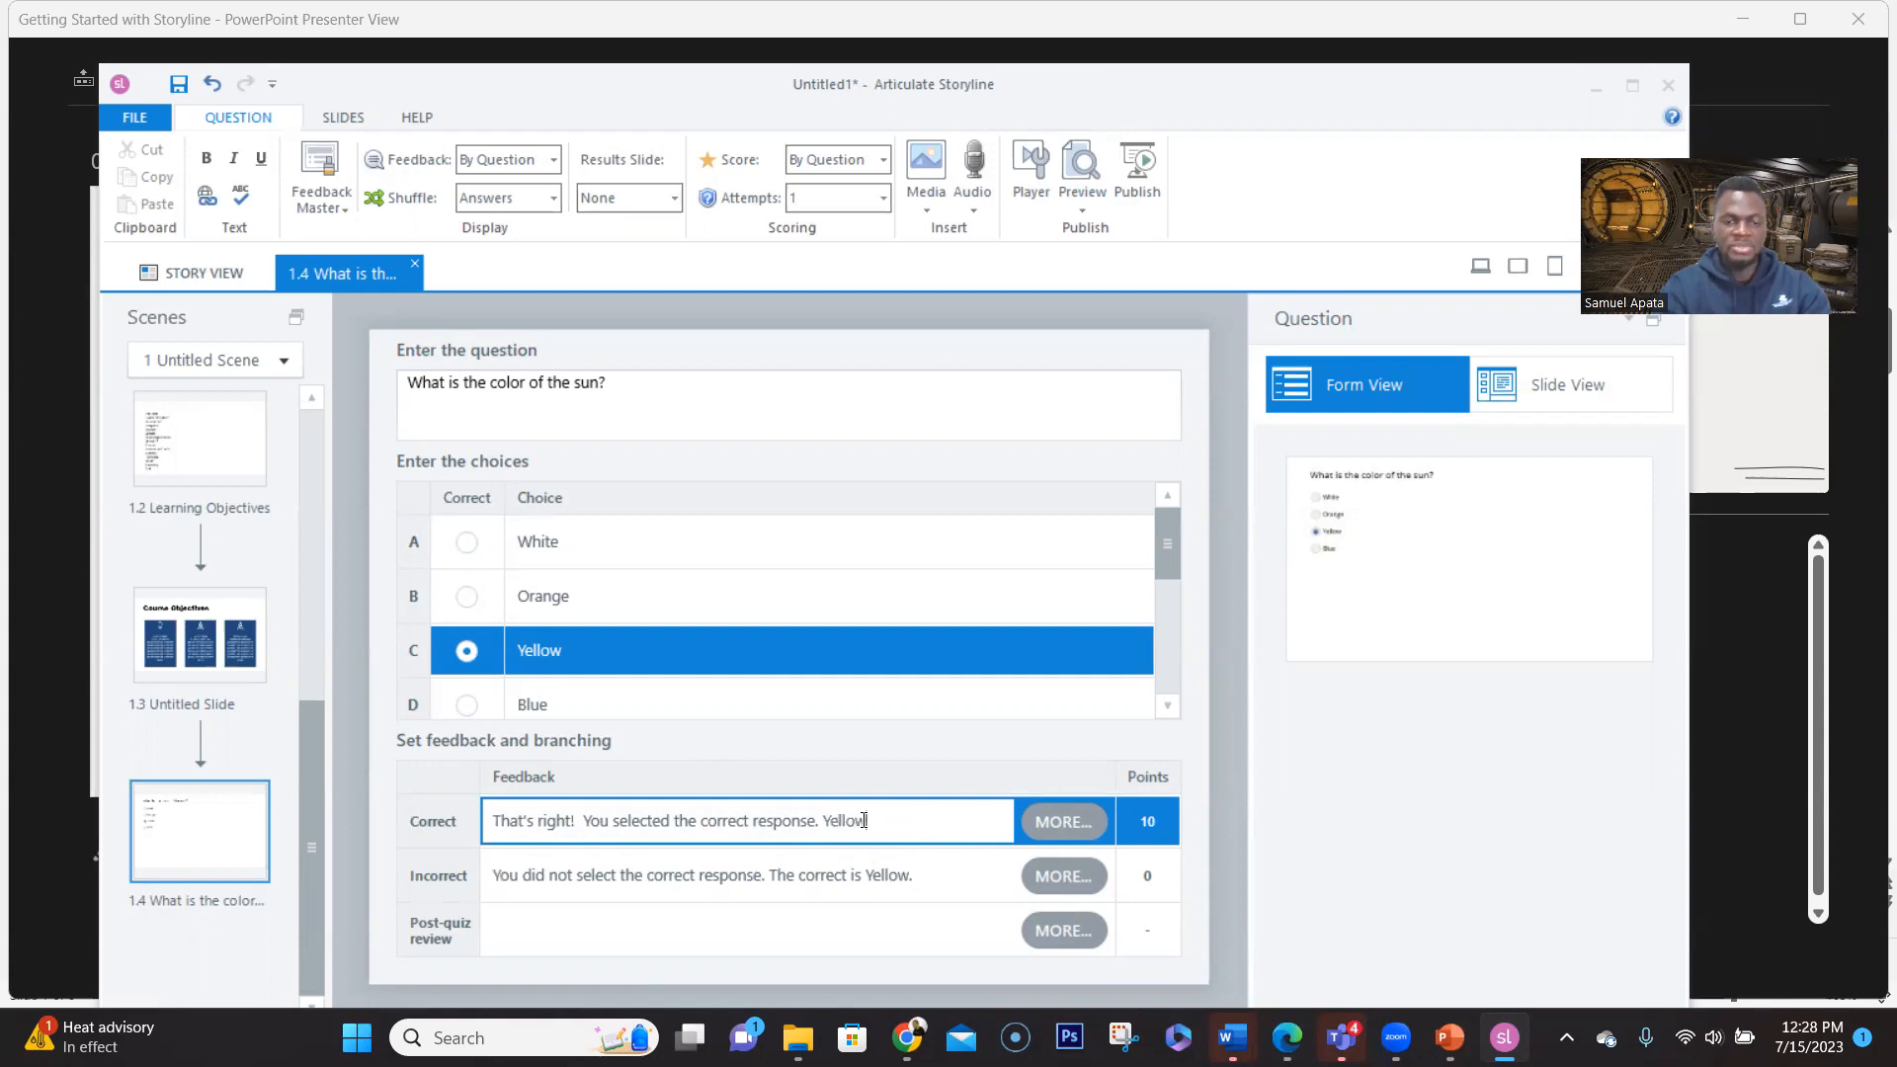
{"action": "type", "text": " is the color"}
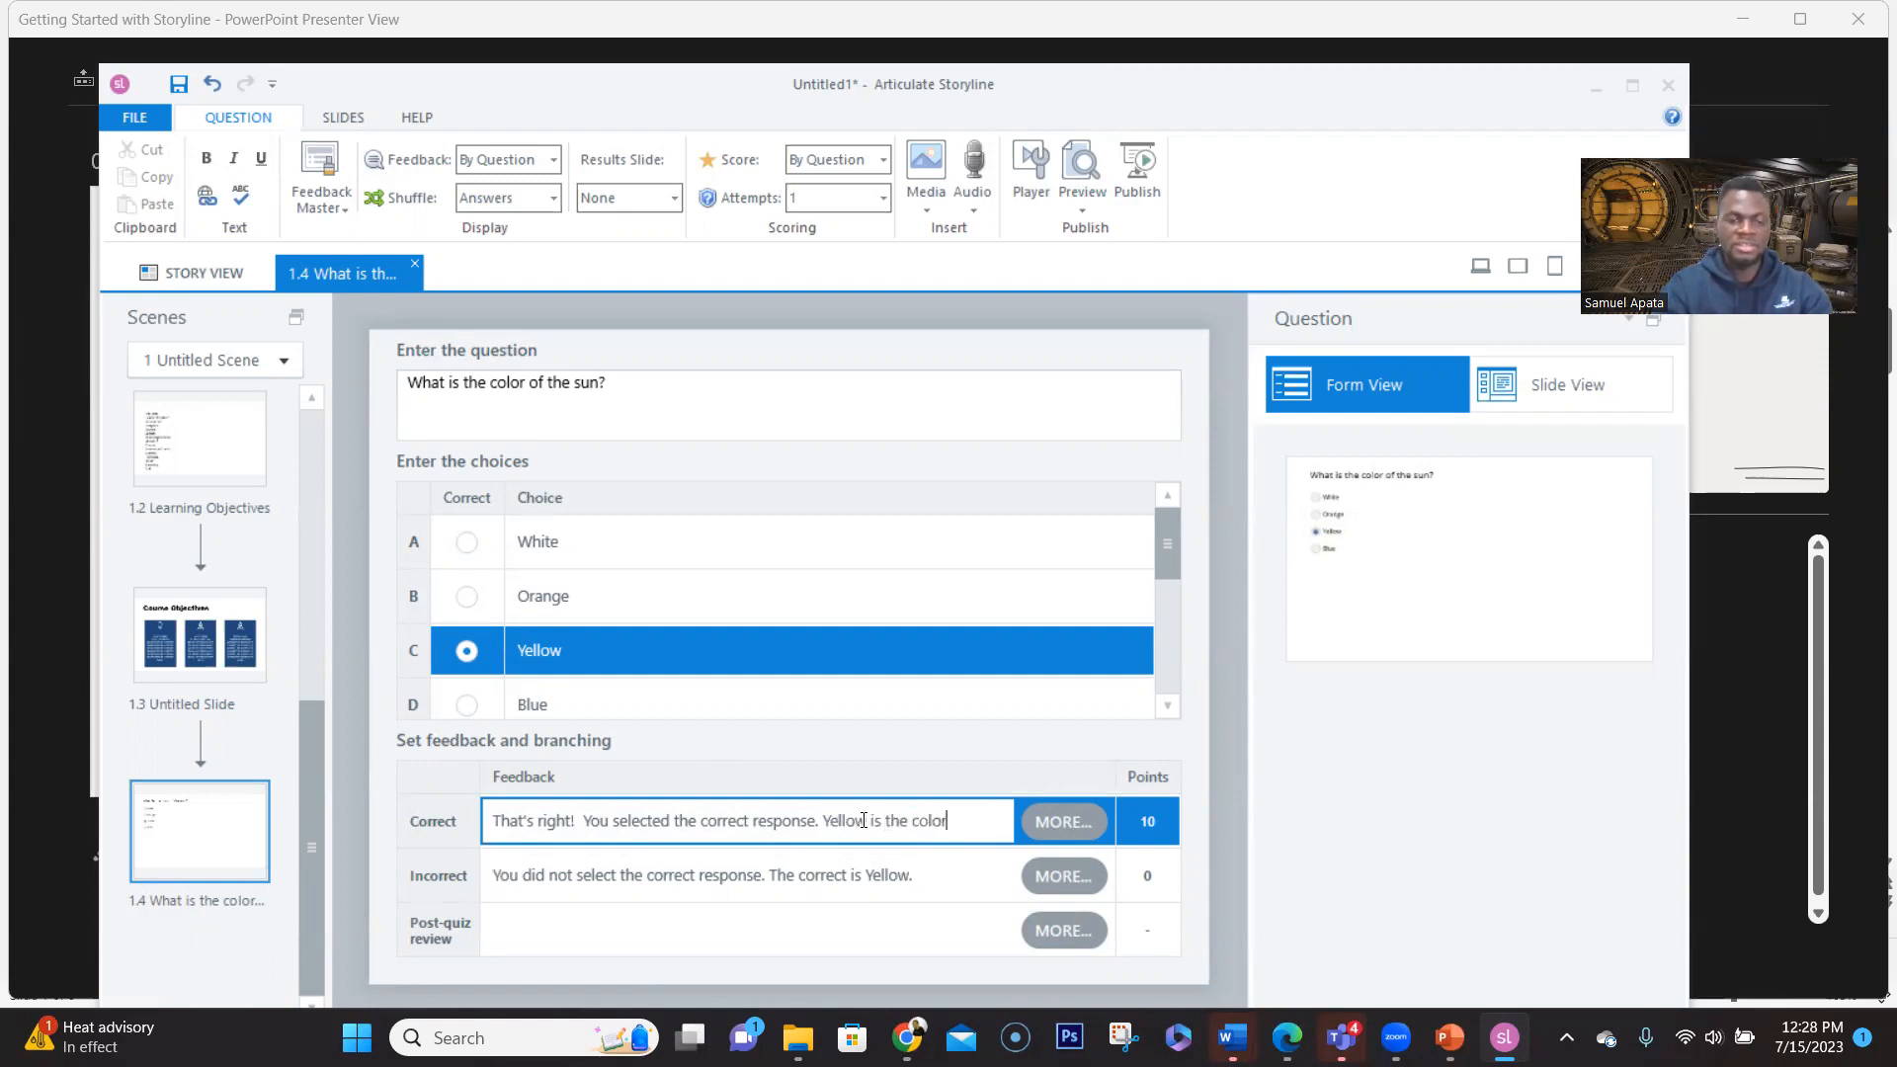
{"action": "type", "text": " of the sun."}
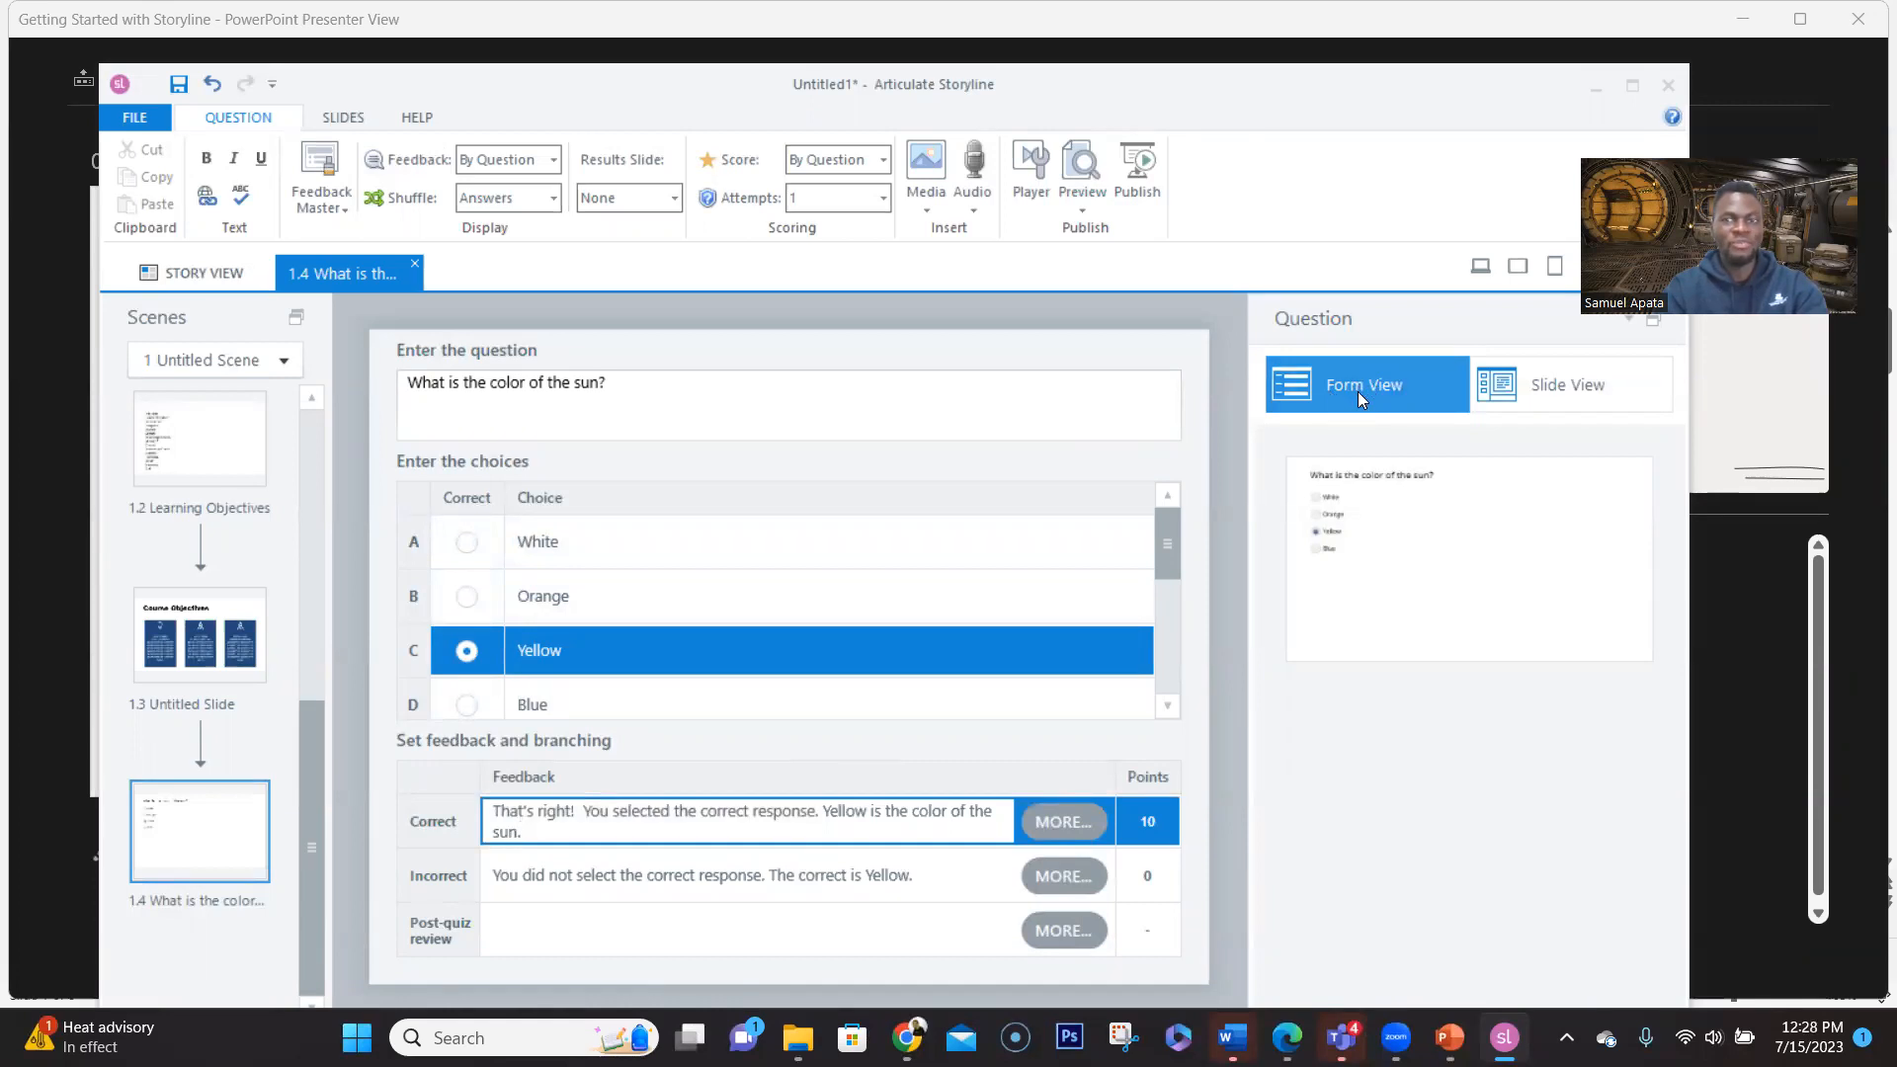
In Slide View, shorten the answer choices box and place it lower on the slide, and shift the question text slightly down
{"action": "left_click", "coordinate": [1564, 385]}
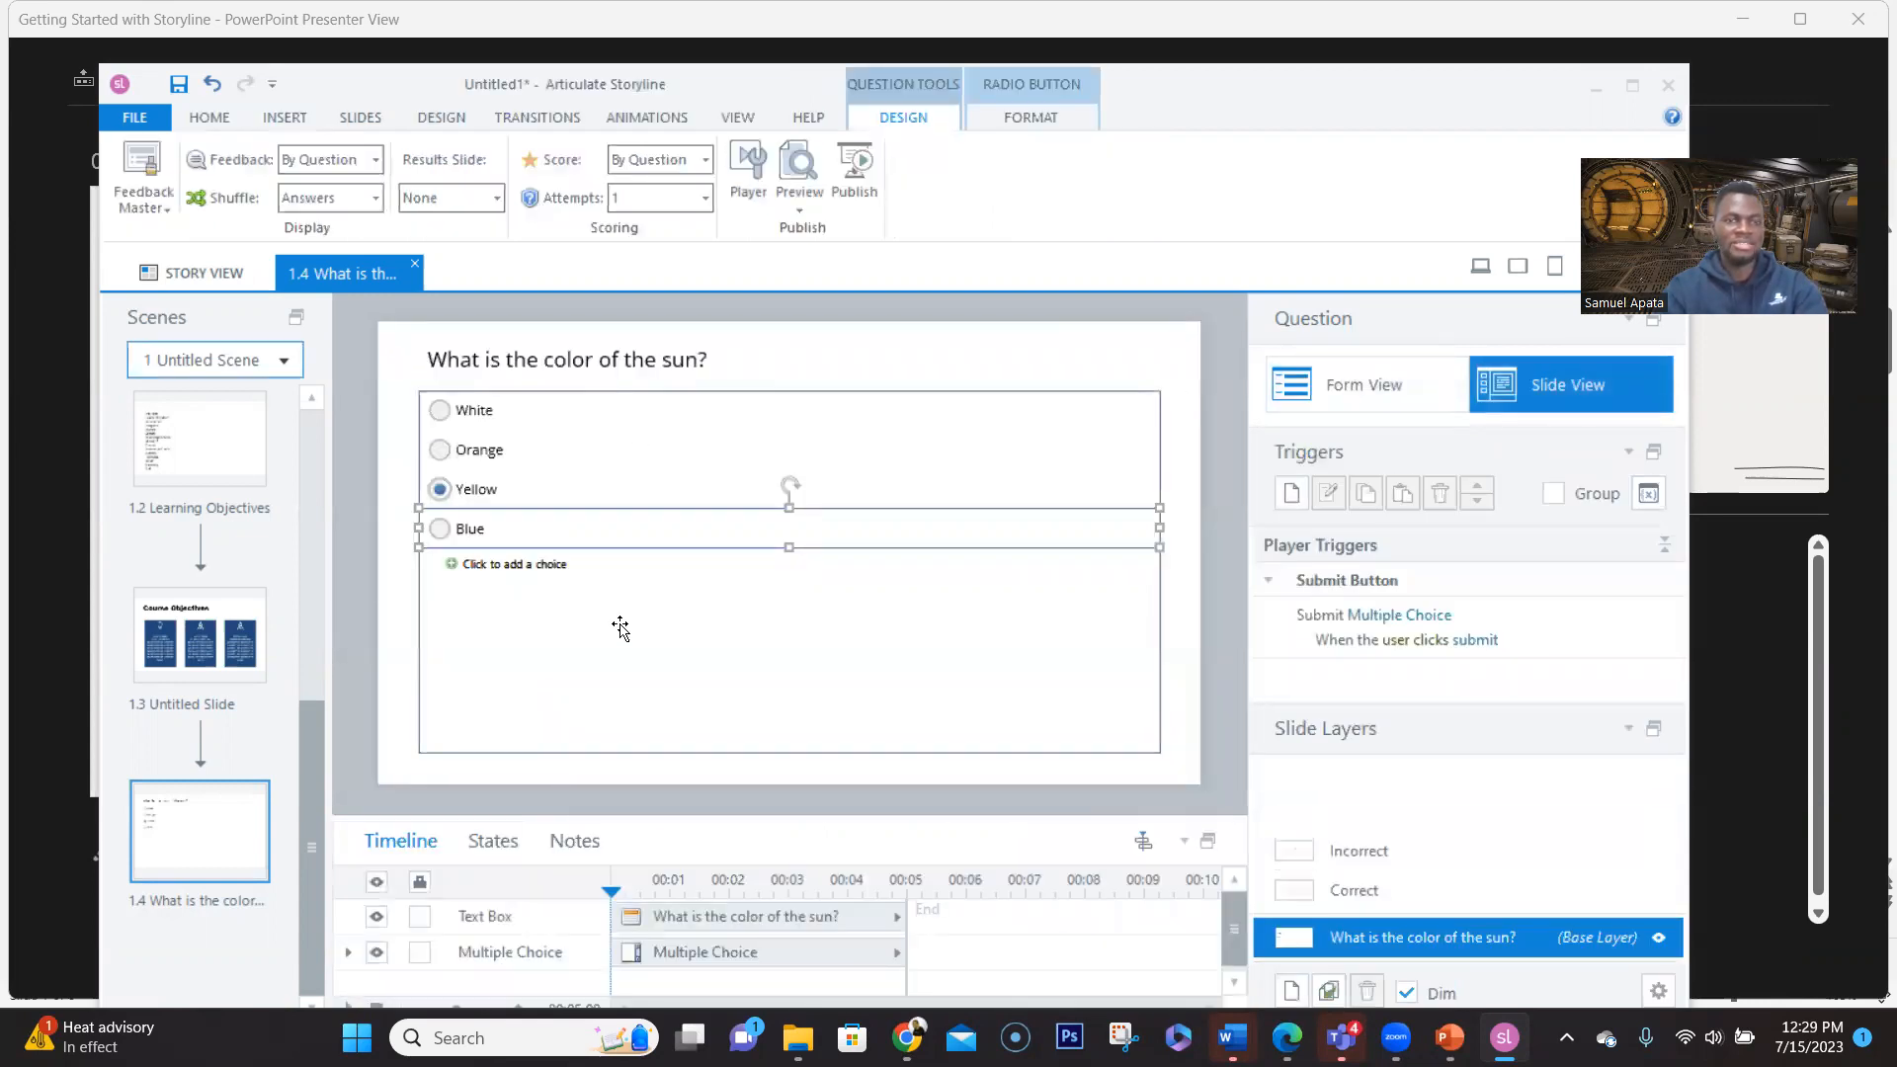
{"action": "left_click", "coordinate": [373, 575]}
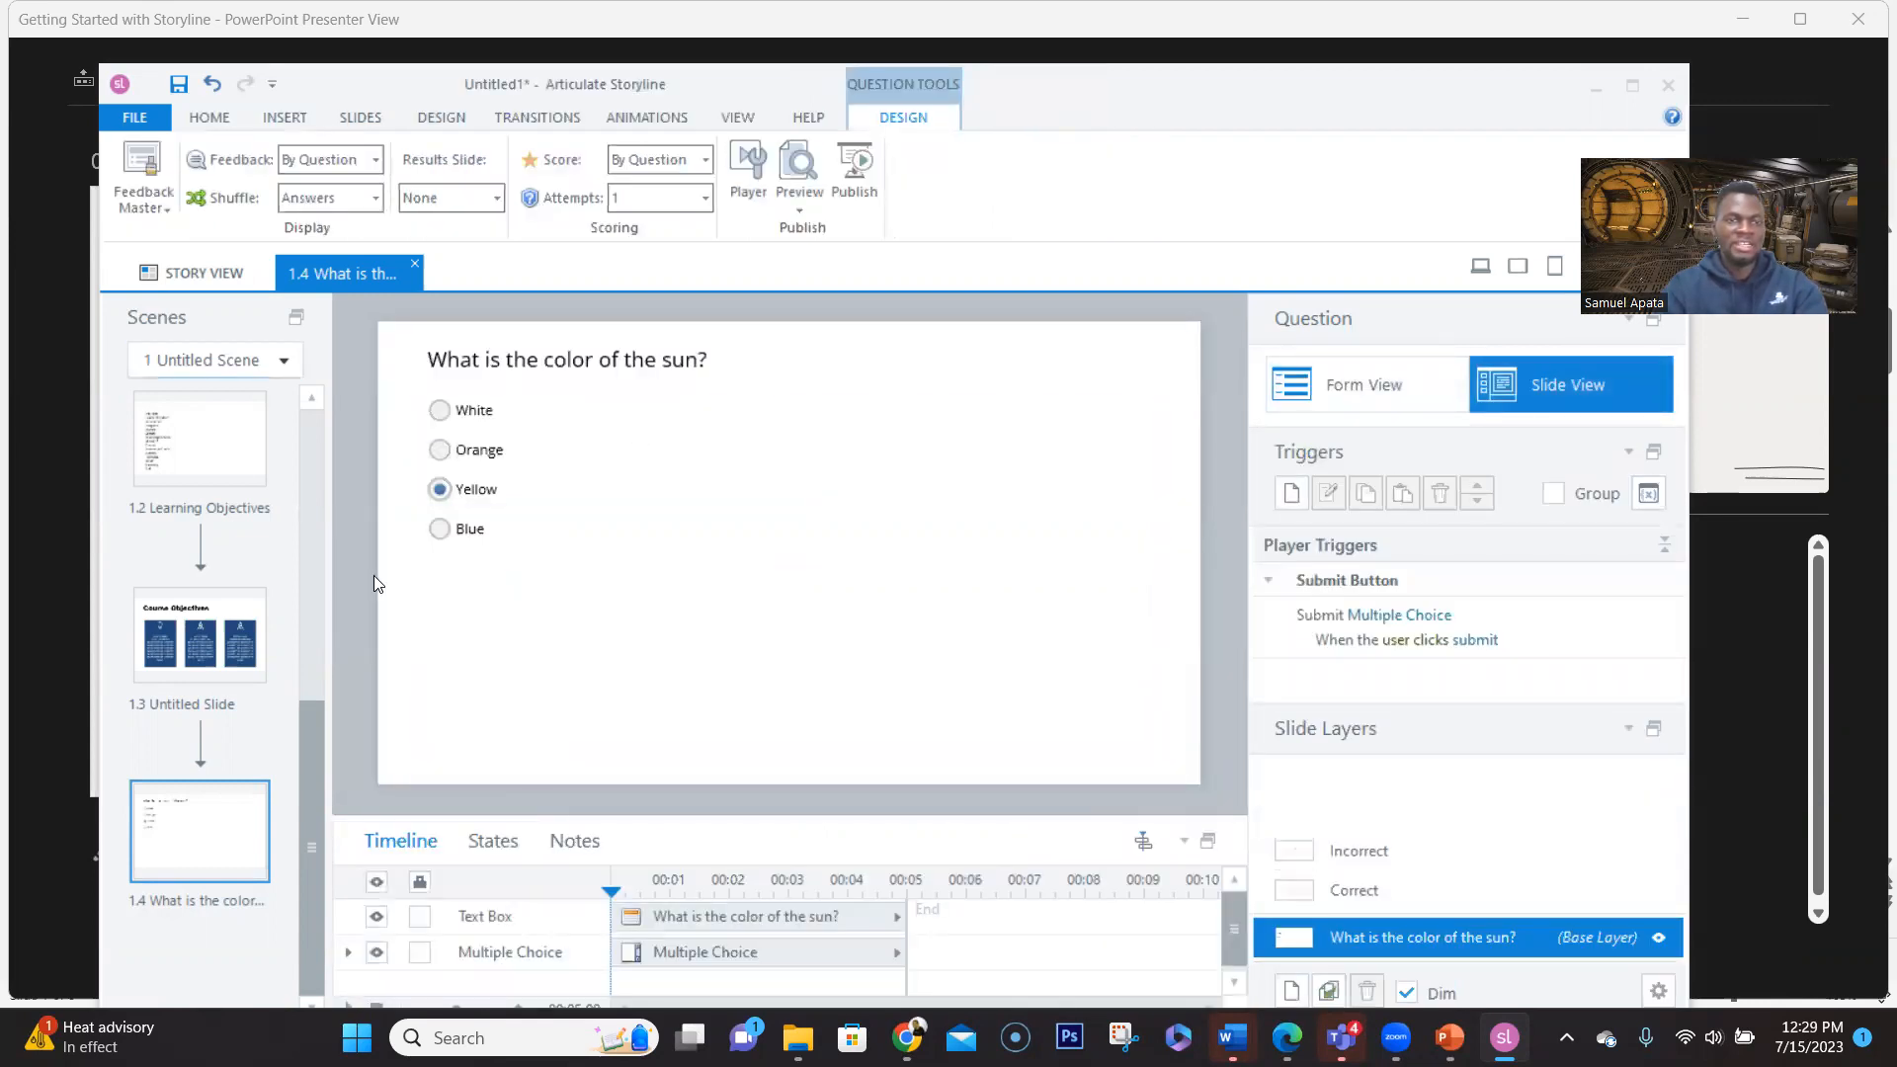
{"action": "left_click", "coordinate": [425, 605]}
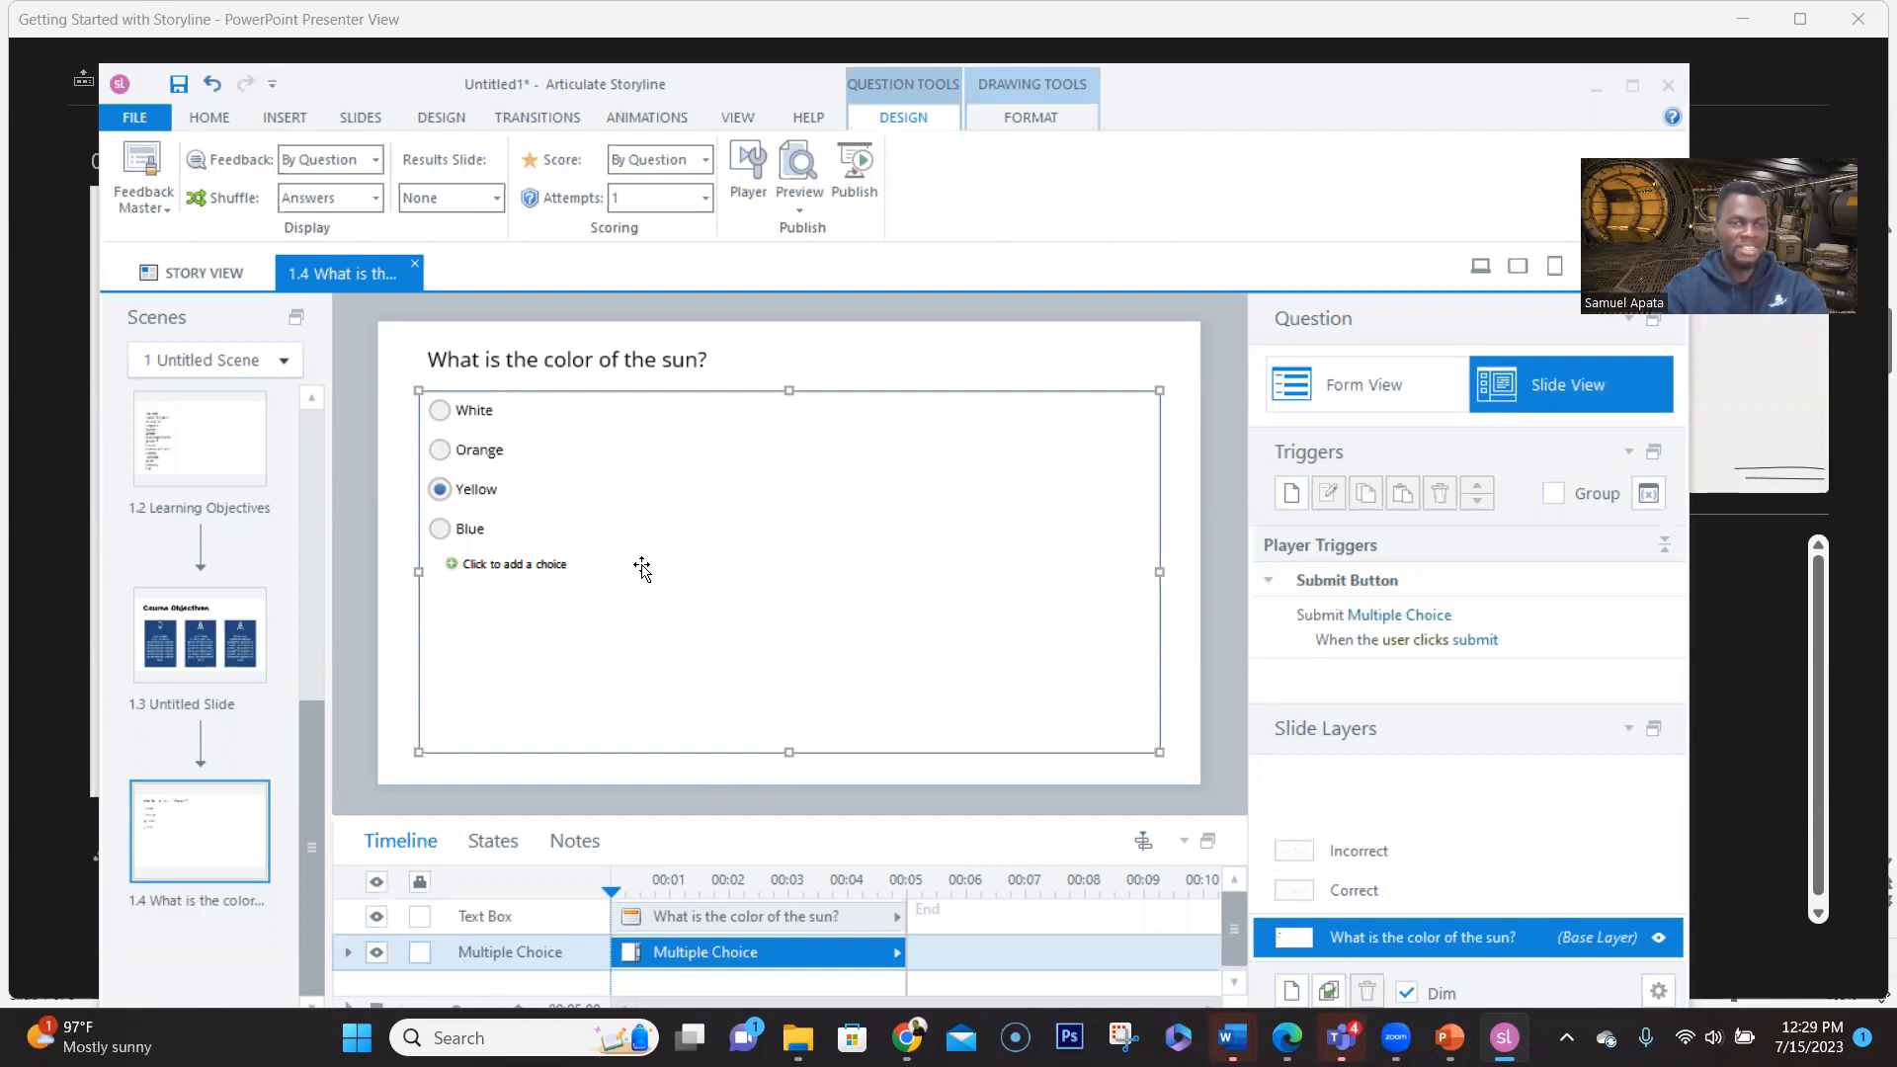
{"action": "left_click", "coordinate": [651, 512]}
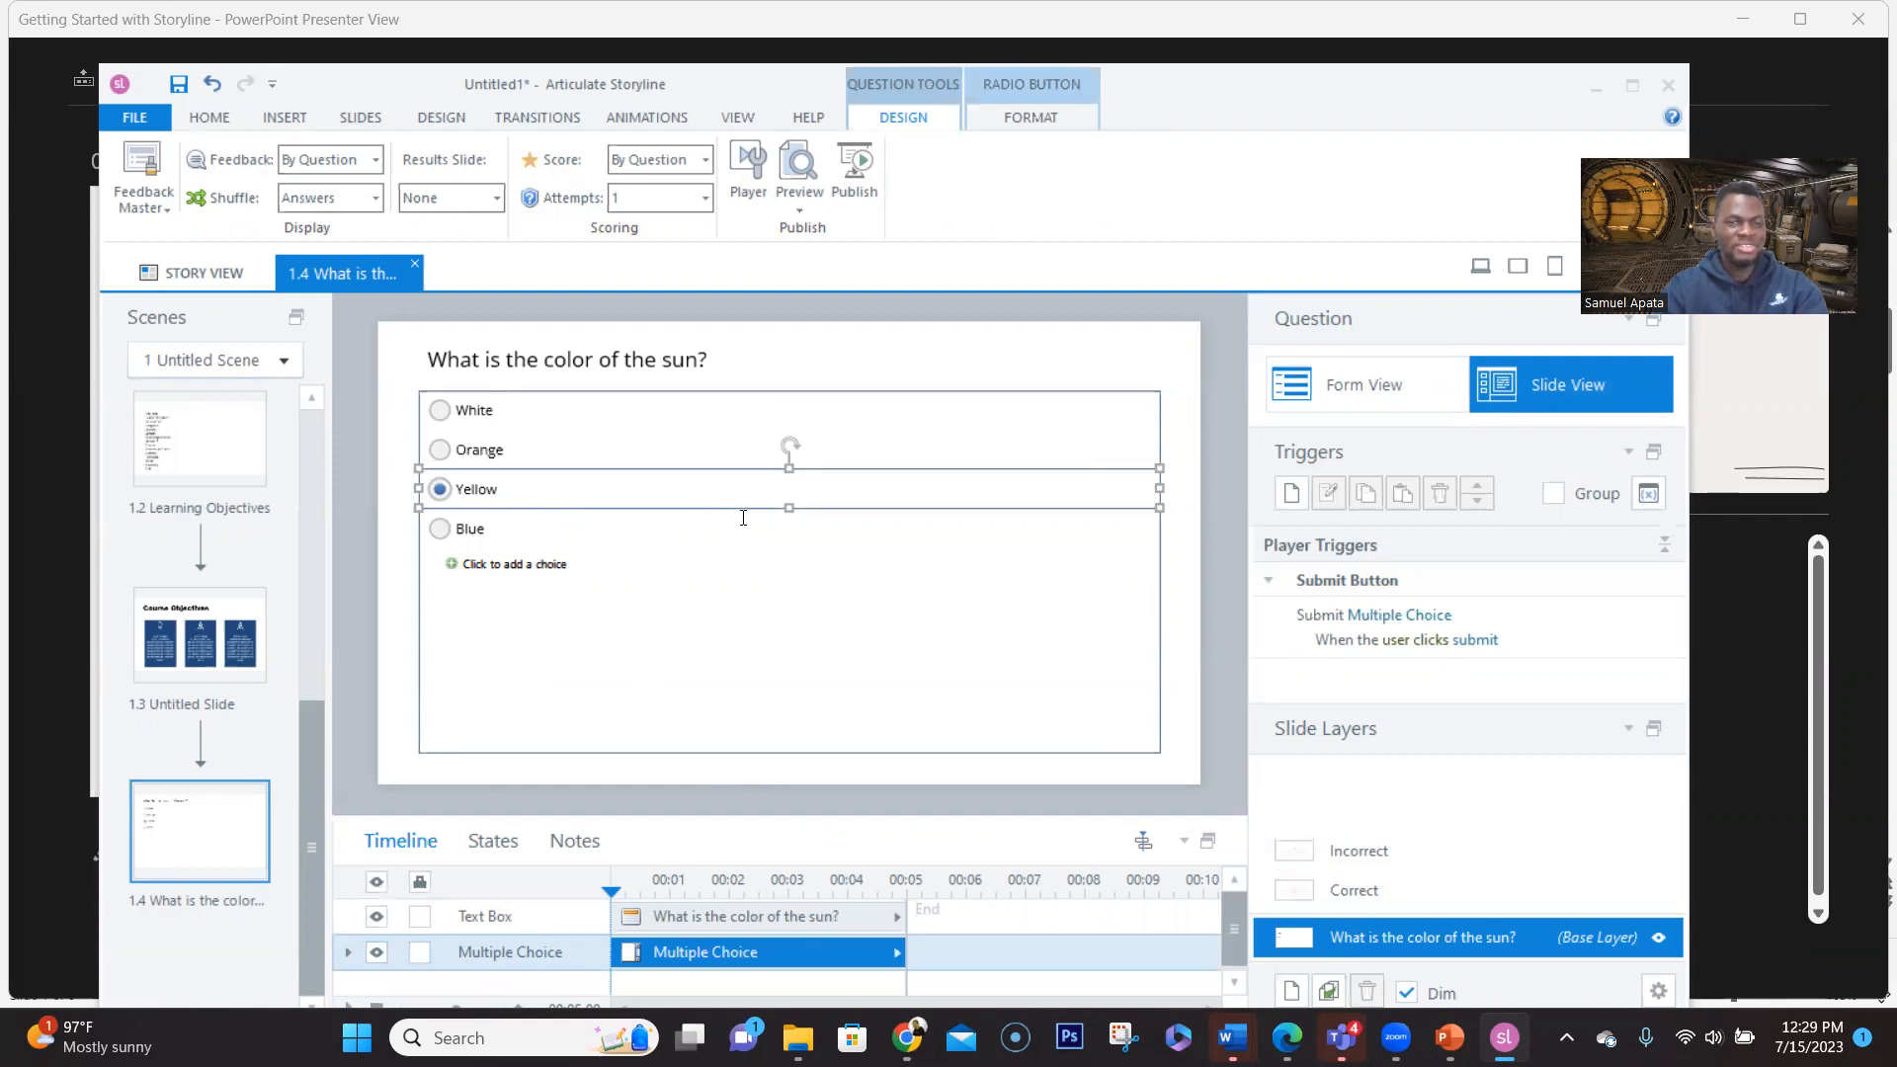
{"action": "left_click", "coordinate": [415, 679]}
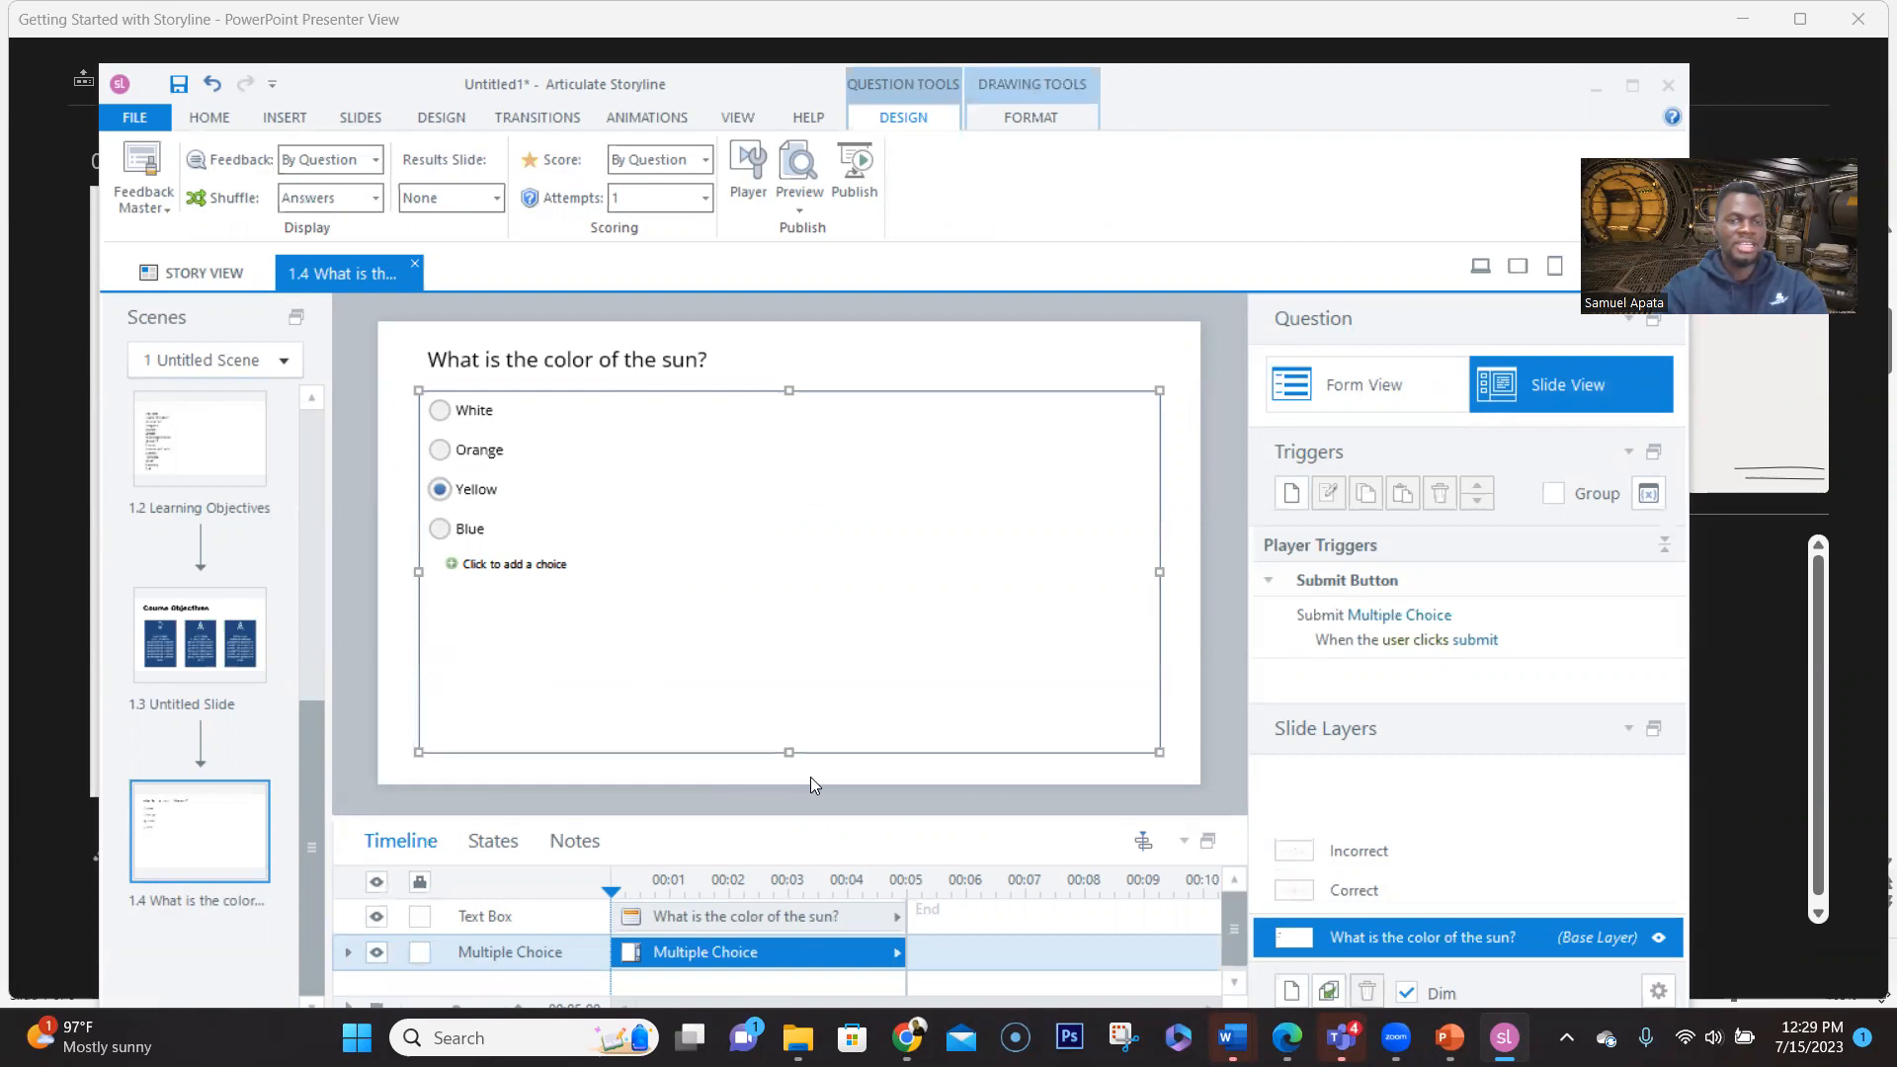
{"action": "left_click_drag", "start_coordinate": [790, 756], "coordinate": [716, 718]}
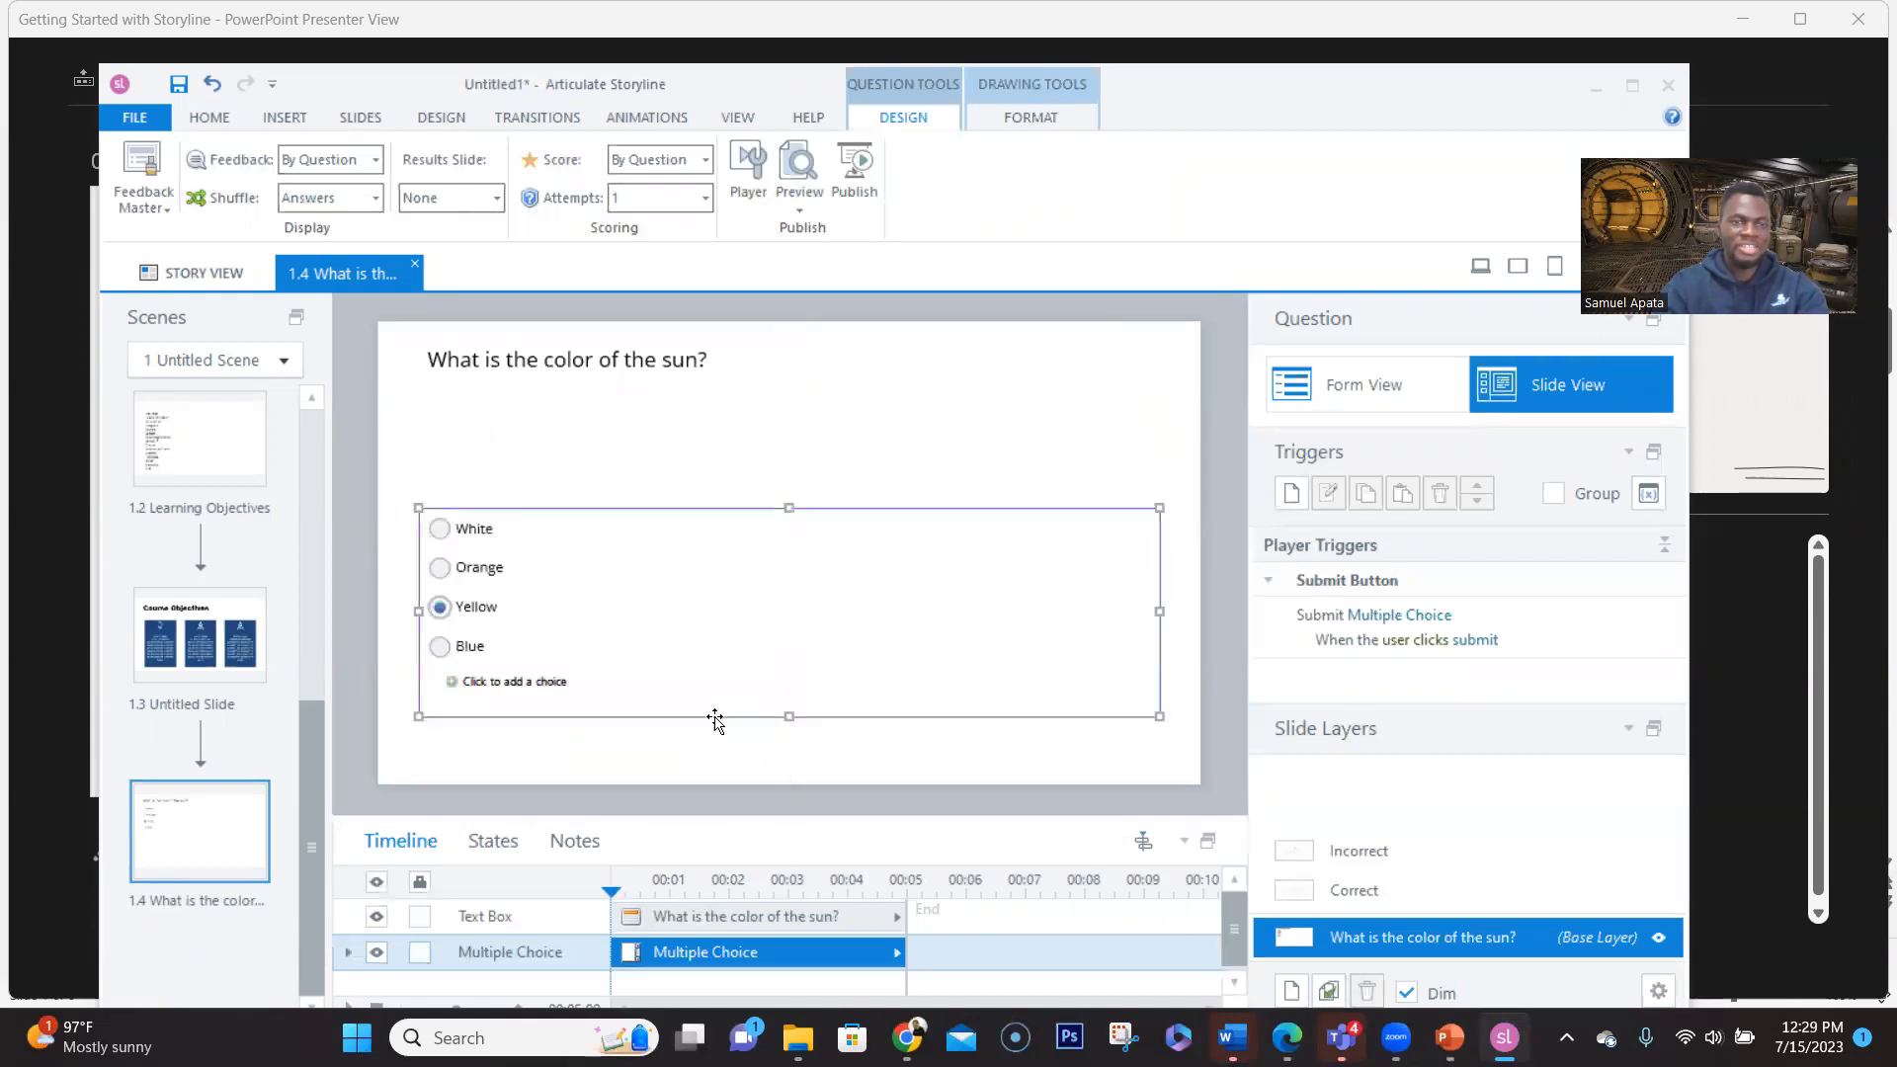
{"action": "left_click", "coordinate": [647, 360]}
{"action": "left_click_drag", "start_coordinate": [656, 385], "coordinate": [656, 399]}
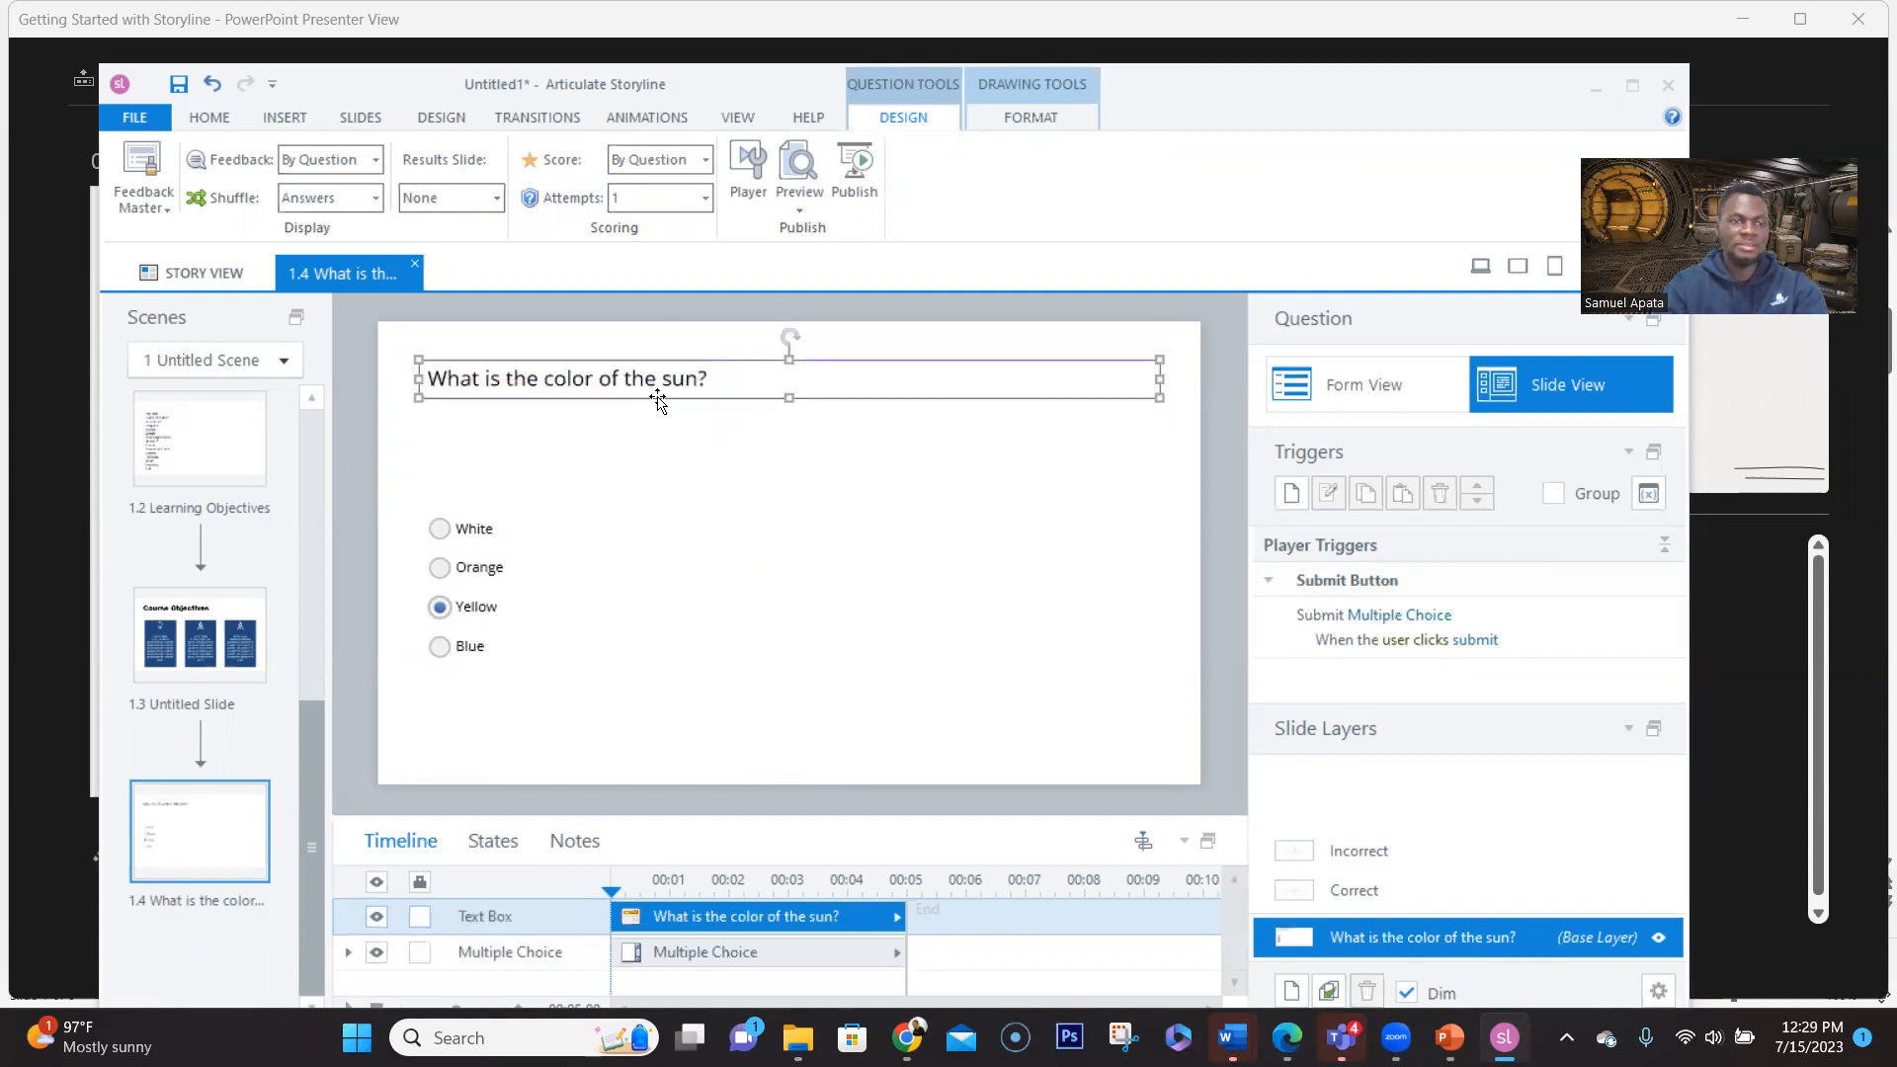
Copy the formatting of the "Course Objectives" title onto the sun question's text with Format Painter
{"action": "left_click", "coordinate": [204, 635]}
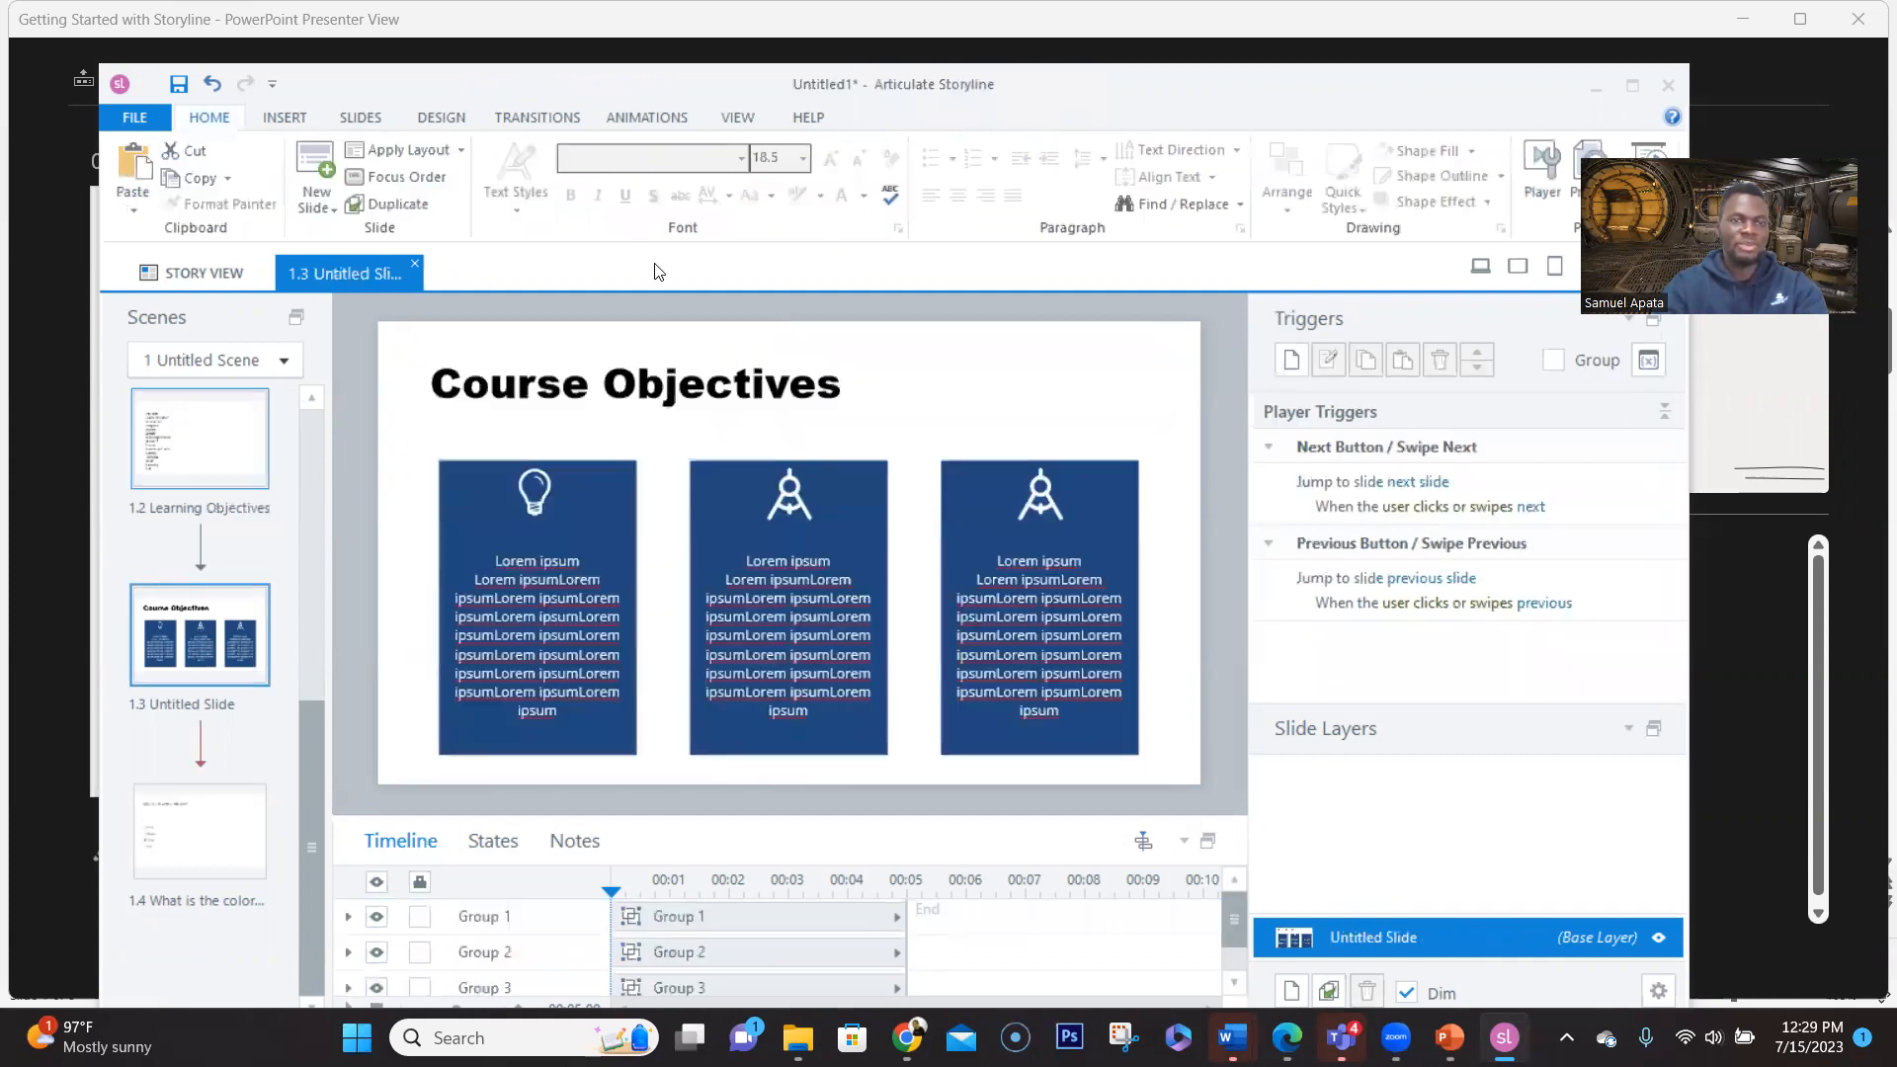
{"action": "left_click", "coordinate": [534, 362]}
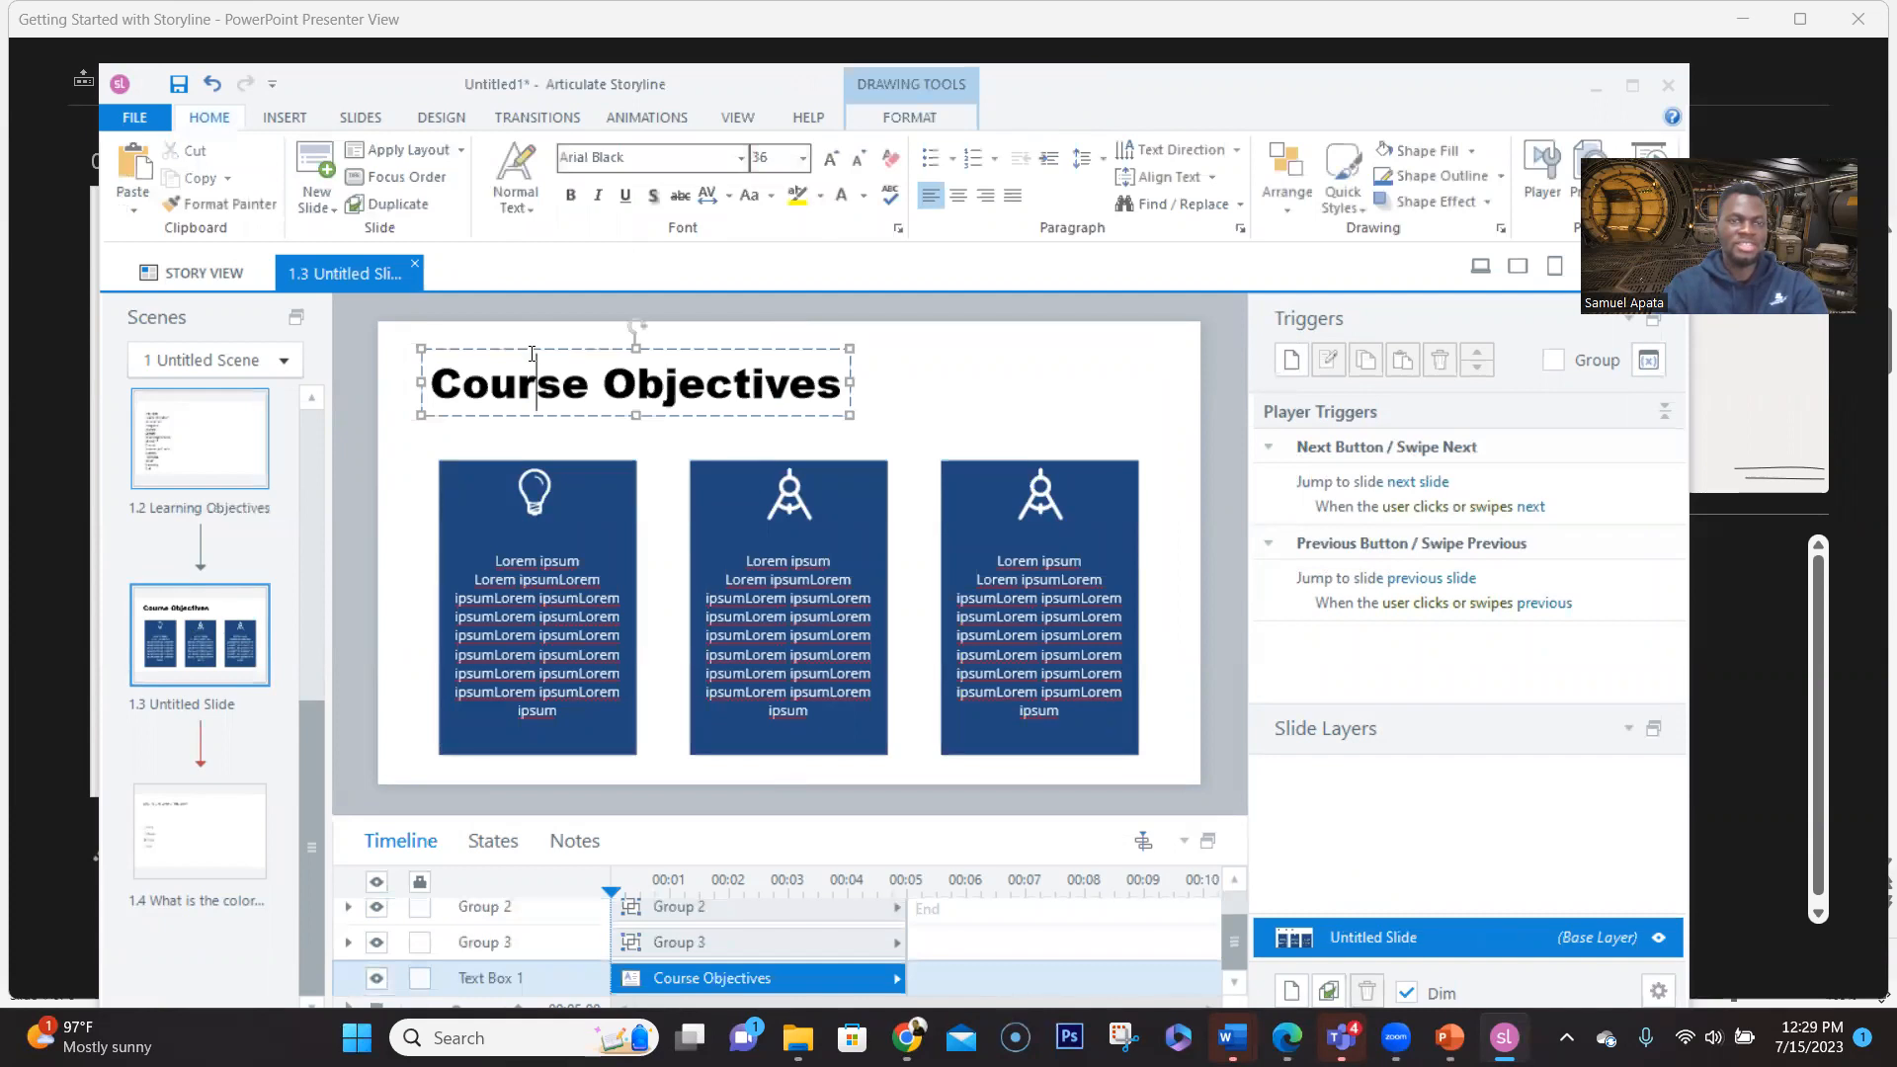
{"action": "left_click", "coordinate": [525, 352]}
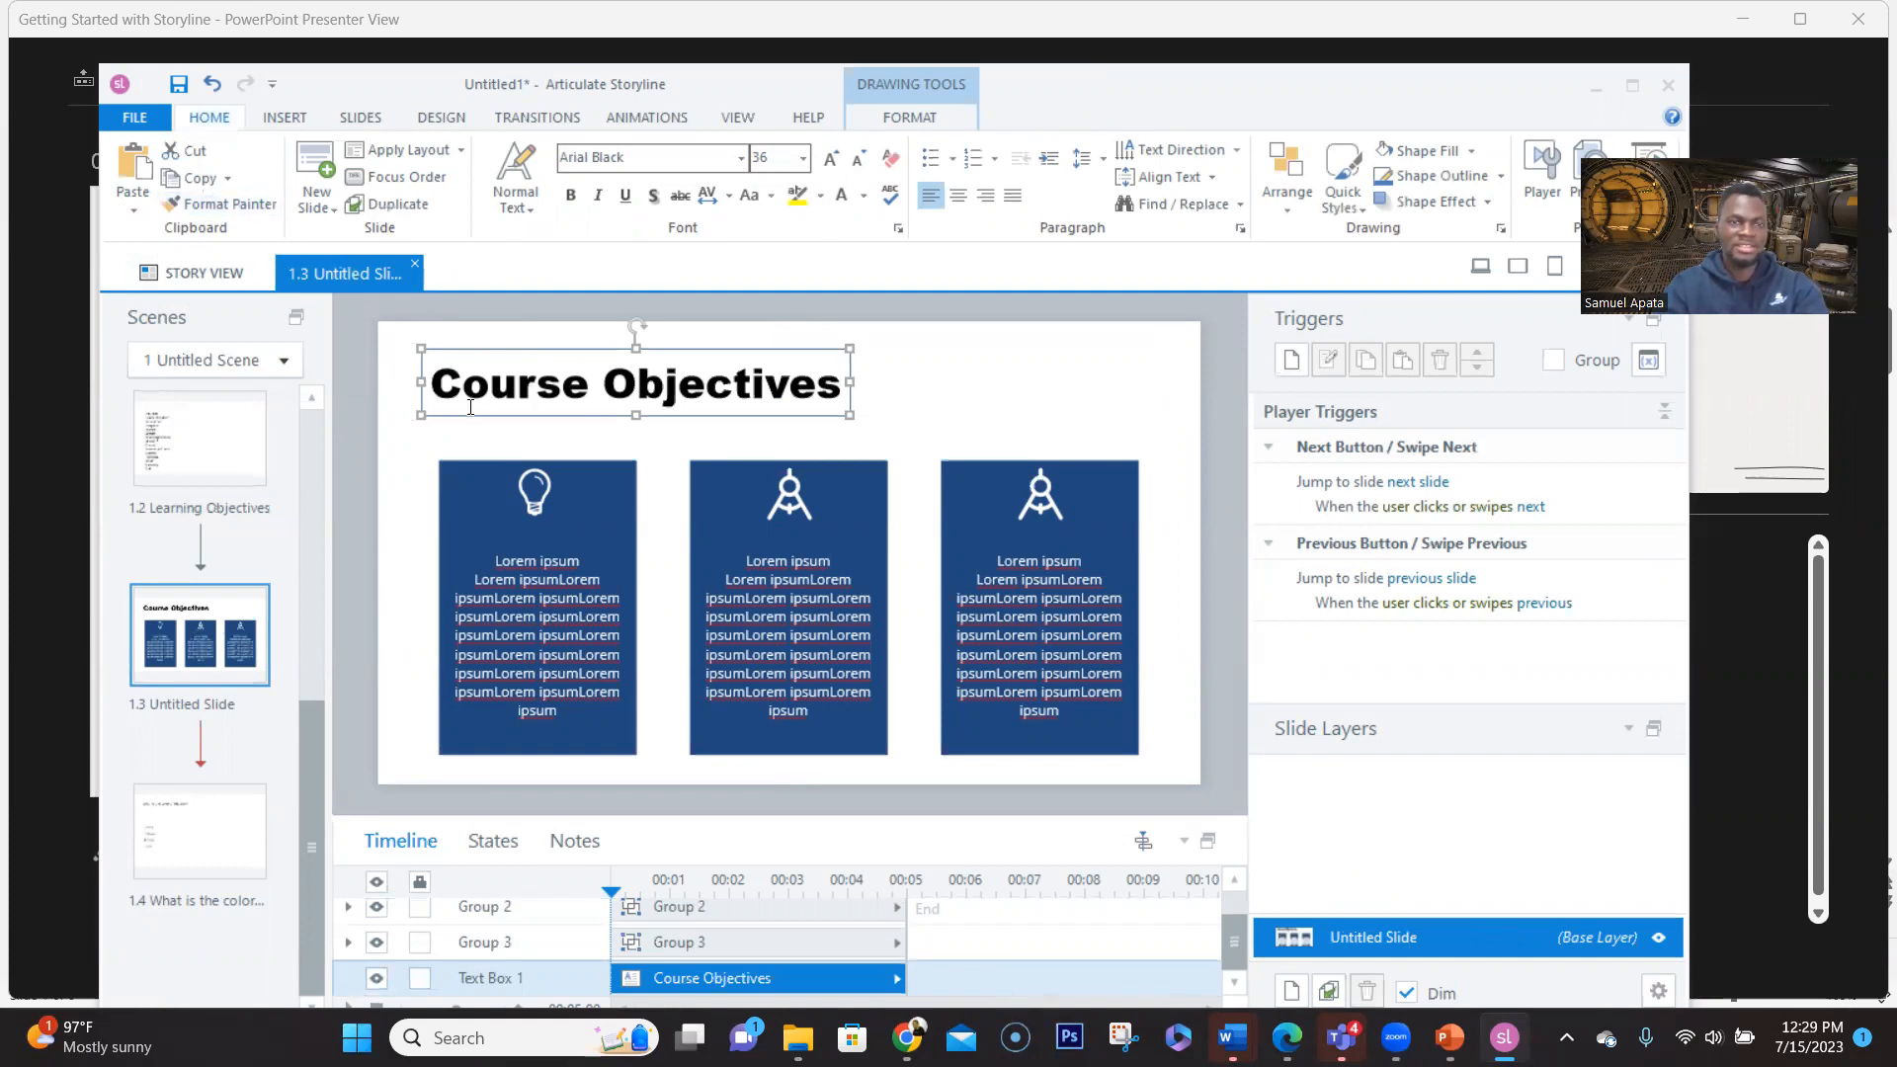
{"action": "left_click", "coordinate": [248, 212]}
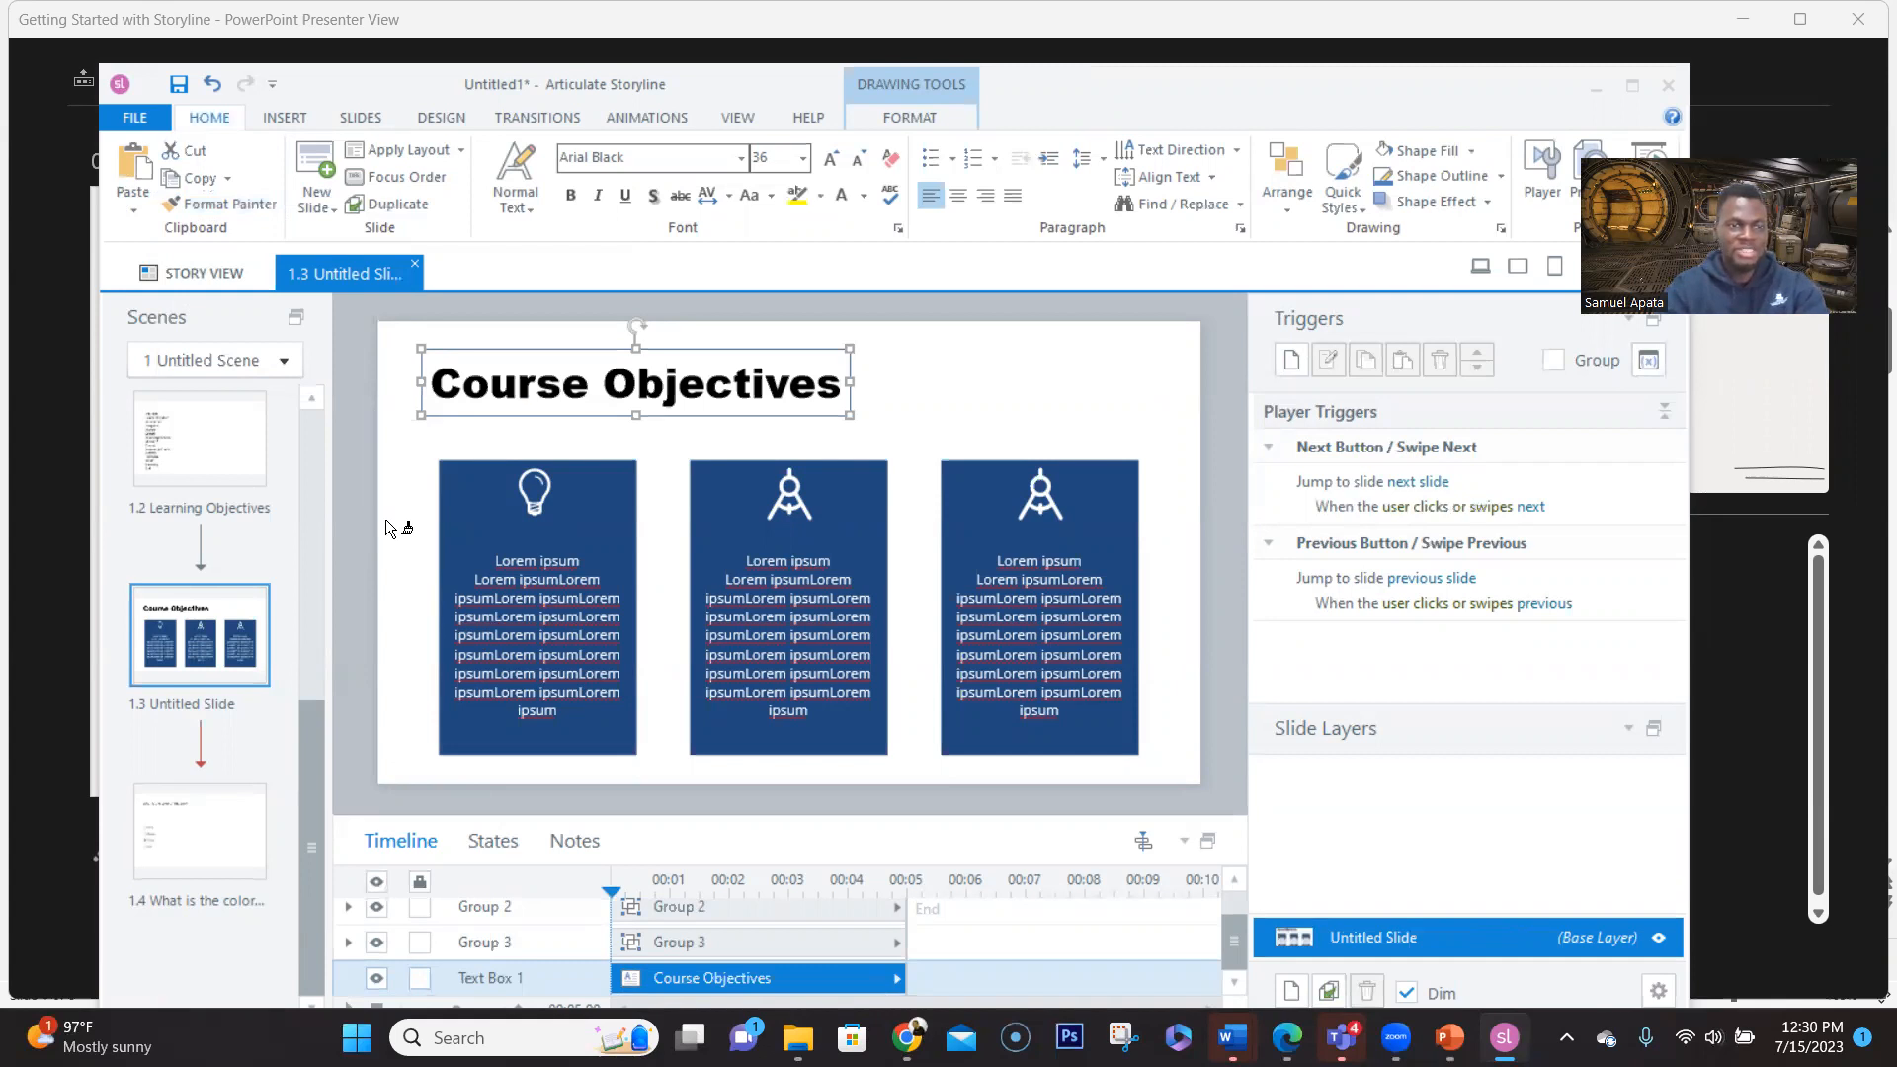
{"action": "left_click", "coordinate": [217, 818]}
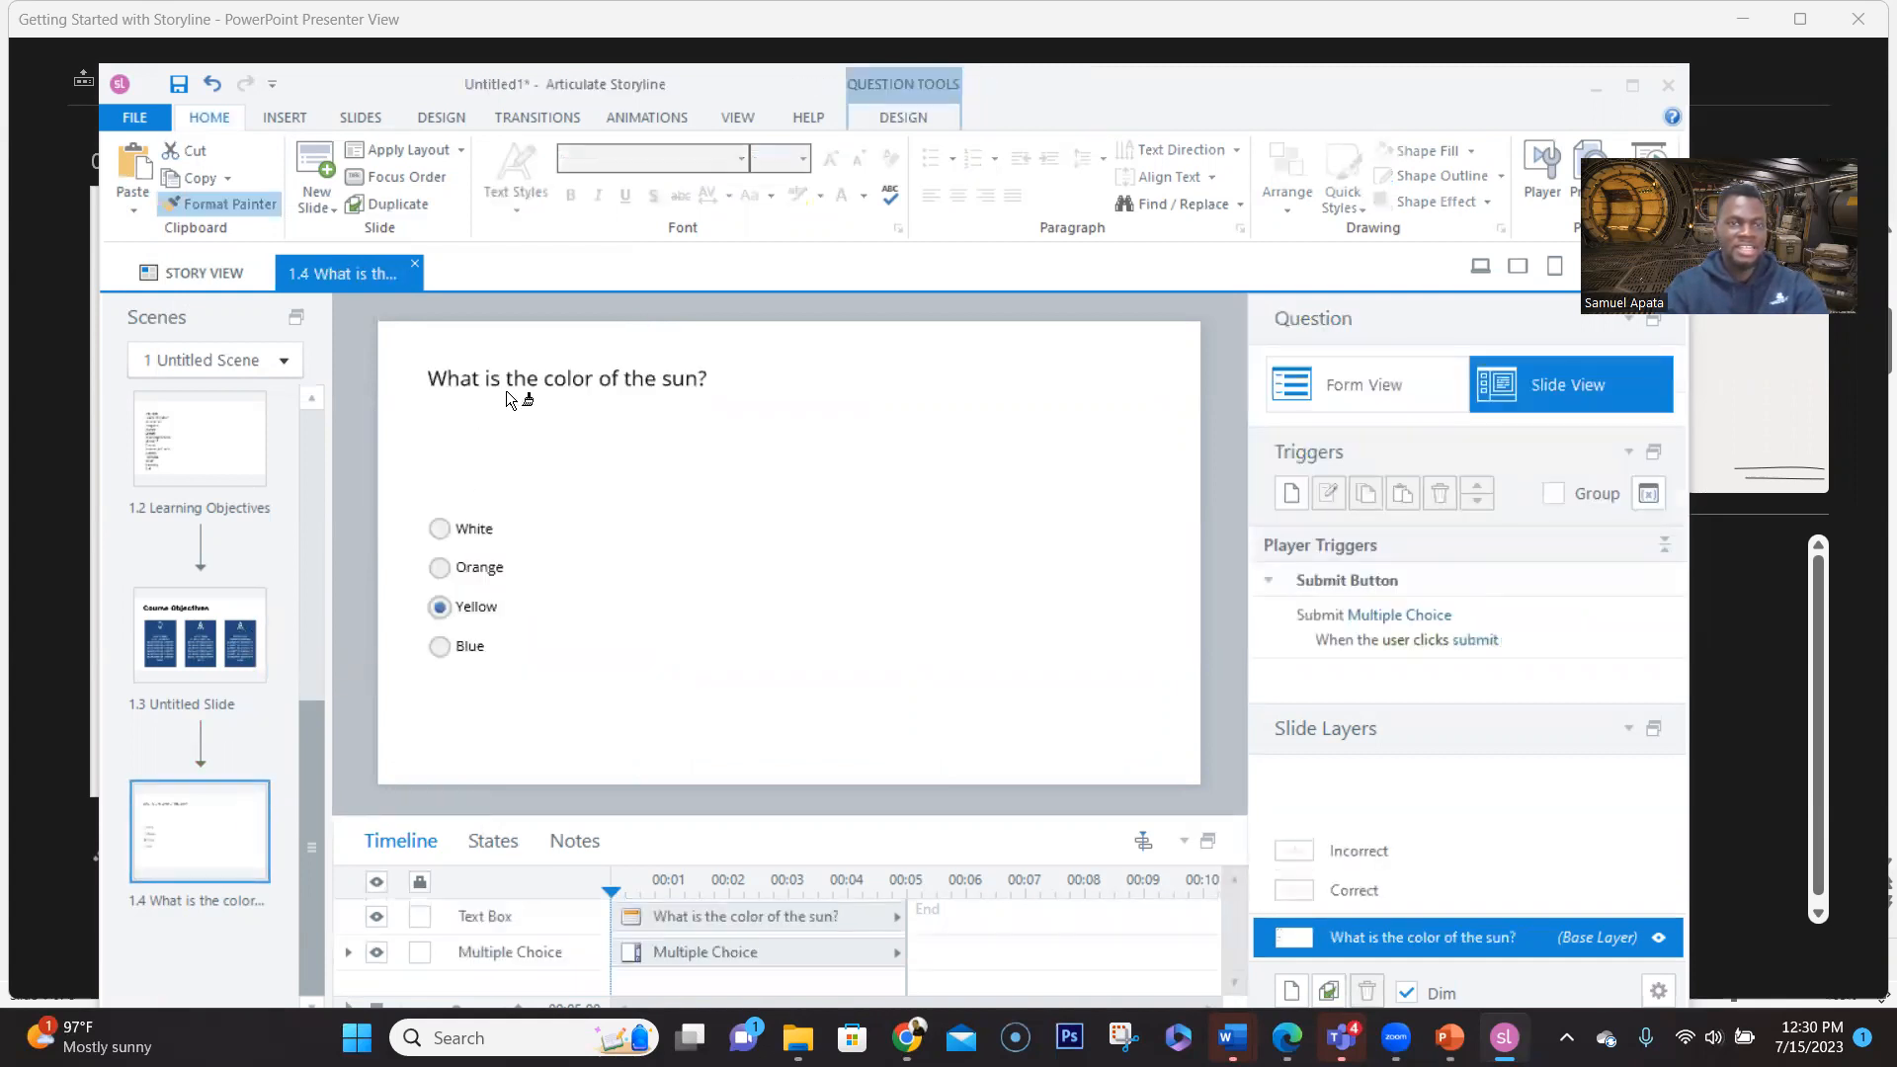
{"action": "left_click", "coordinate": [533, 377]}
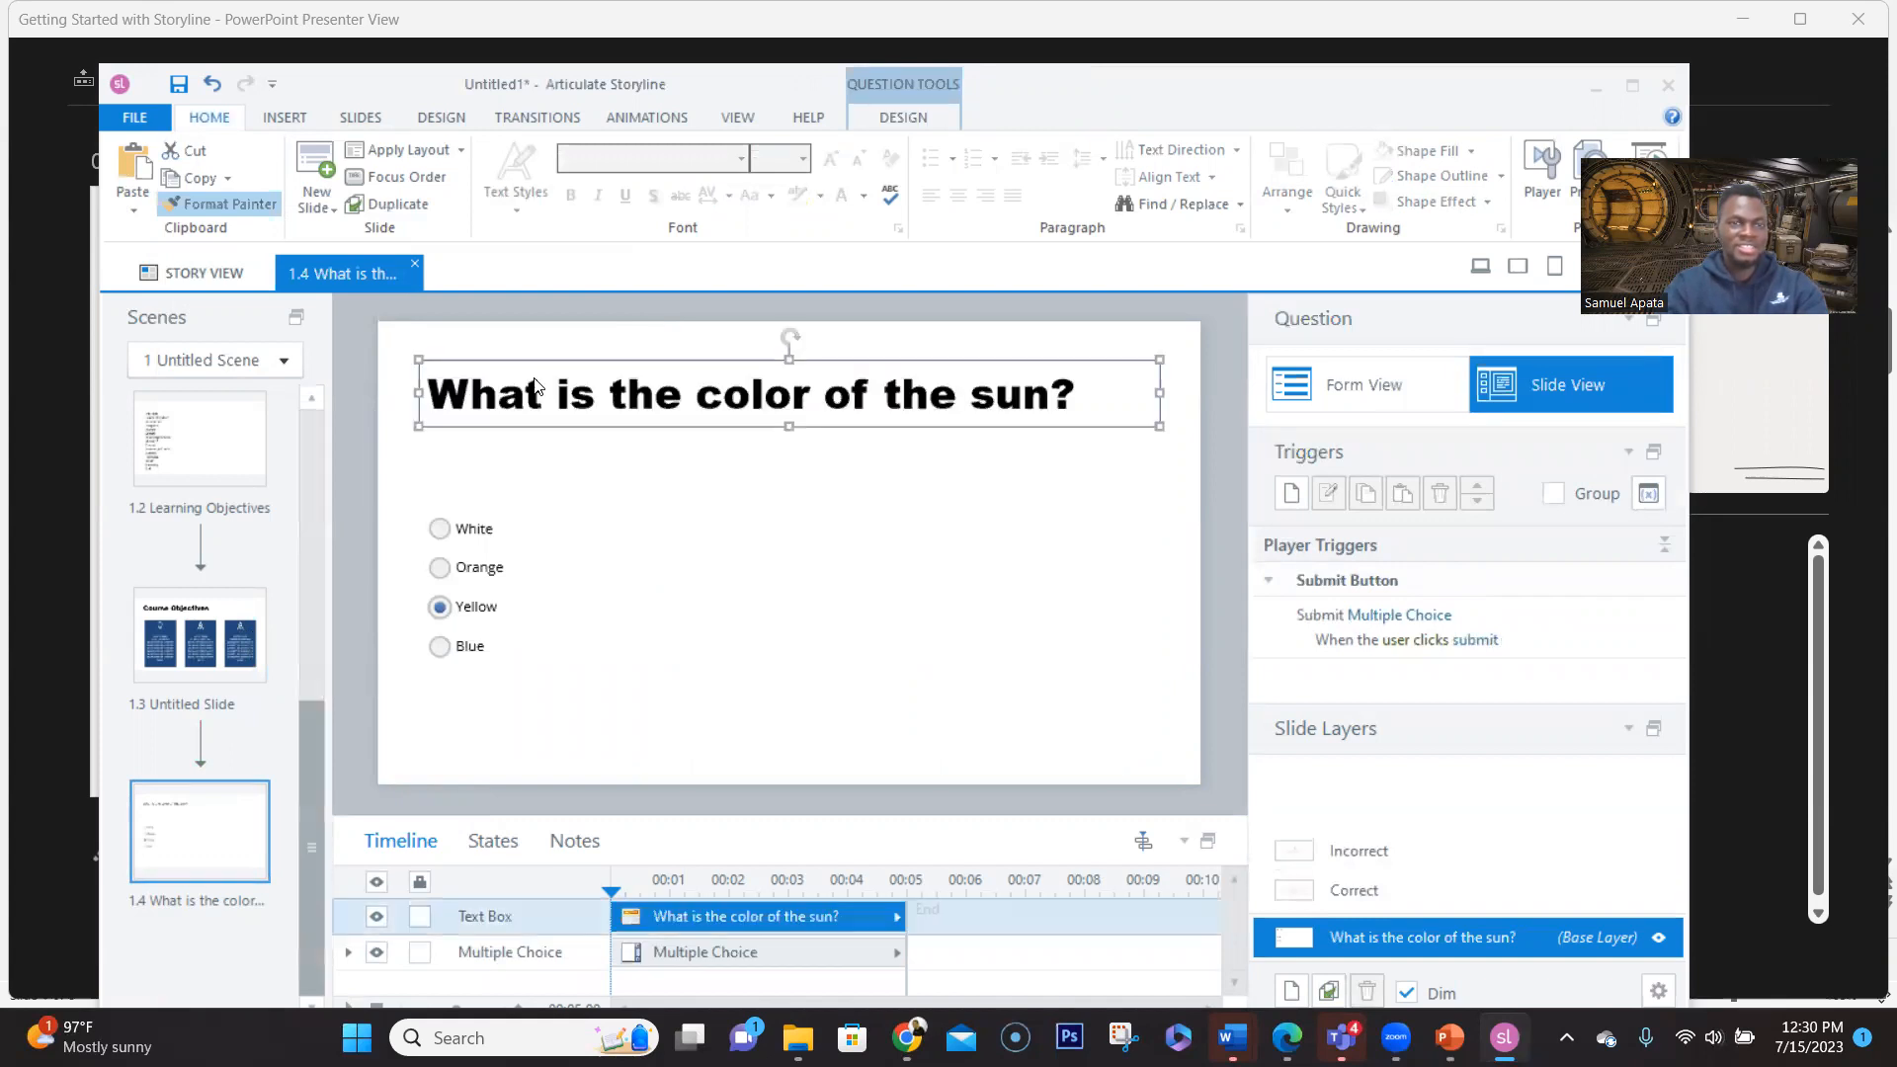
{"action": "left_click", "coordinate": [380, 474]}
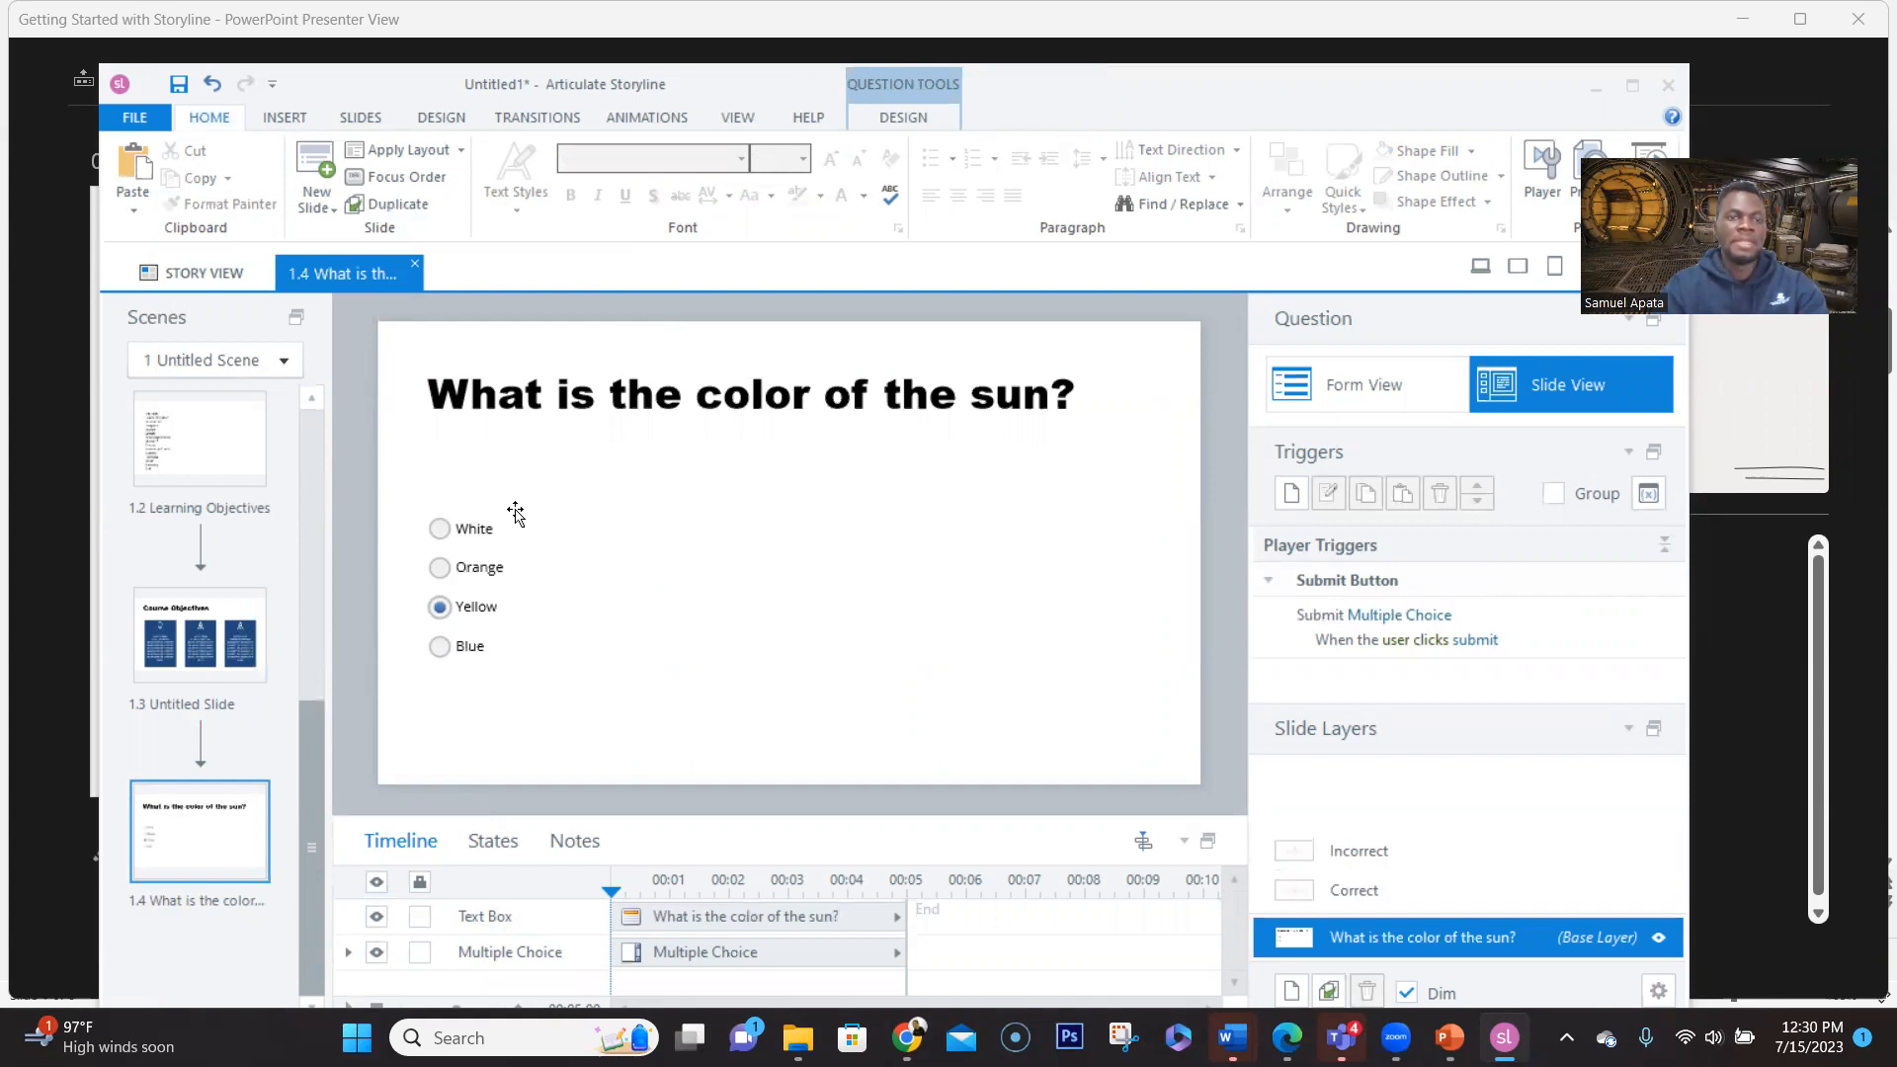
Set the font size of all four answer choices on the question slide to 16
{"action": "left_click", "coordinate": [421, 682]}
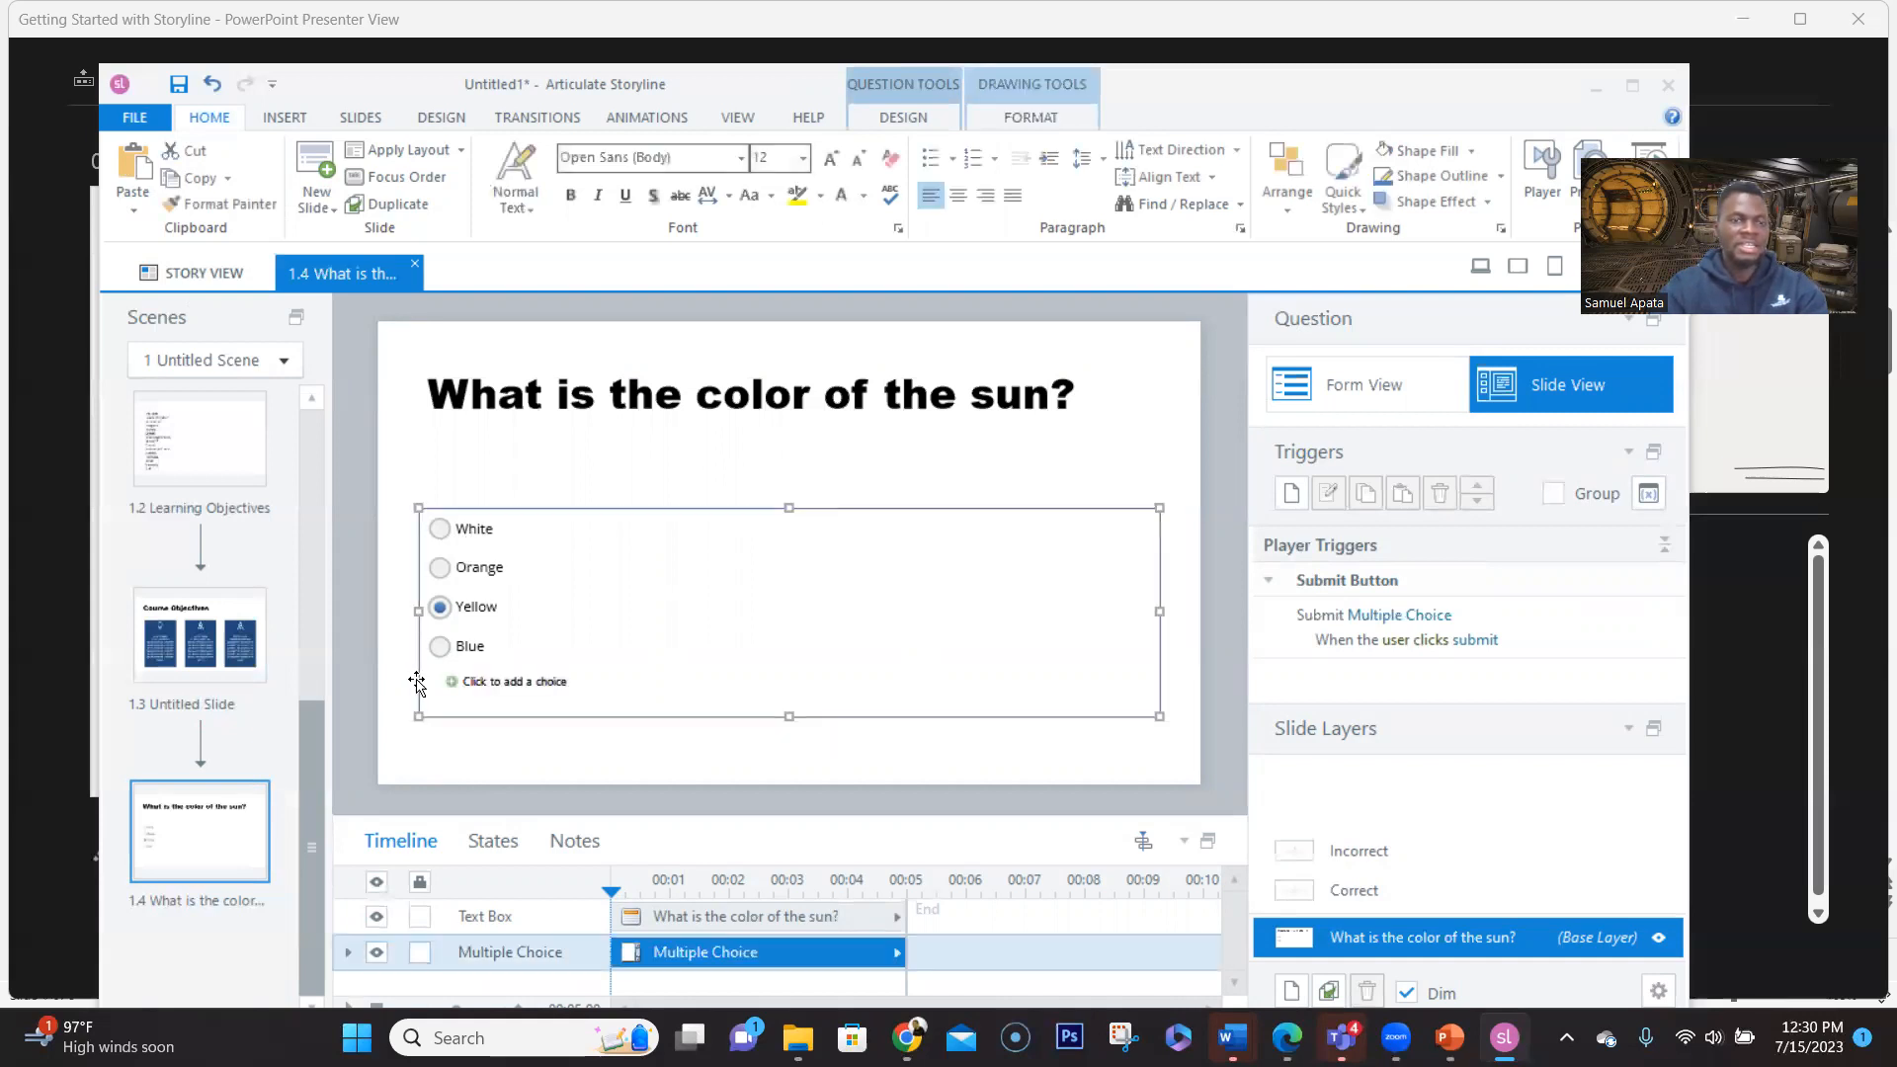
{"action": "double_click", "coordinate": [495, 529]}
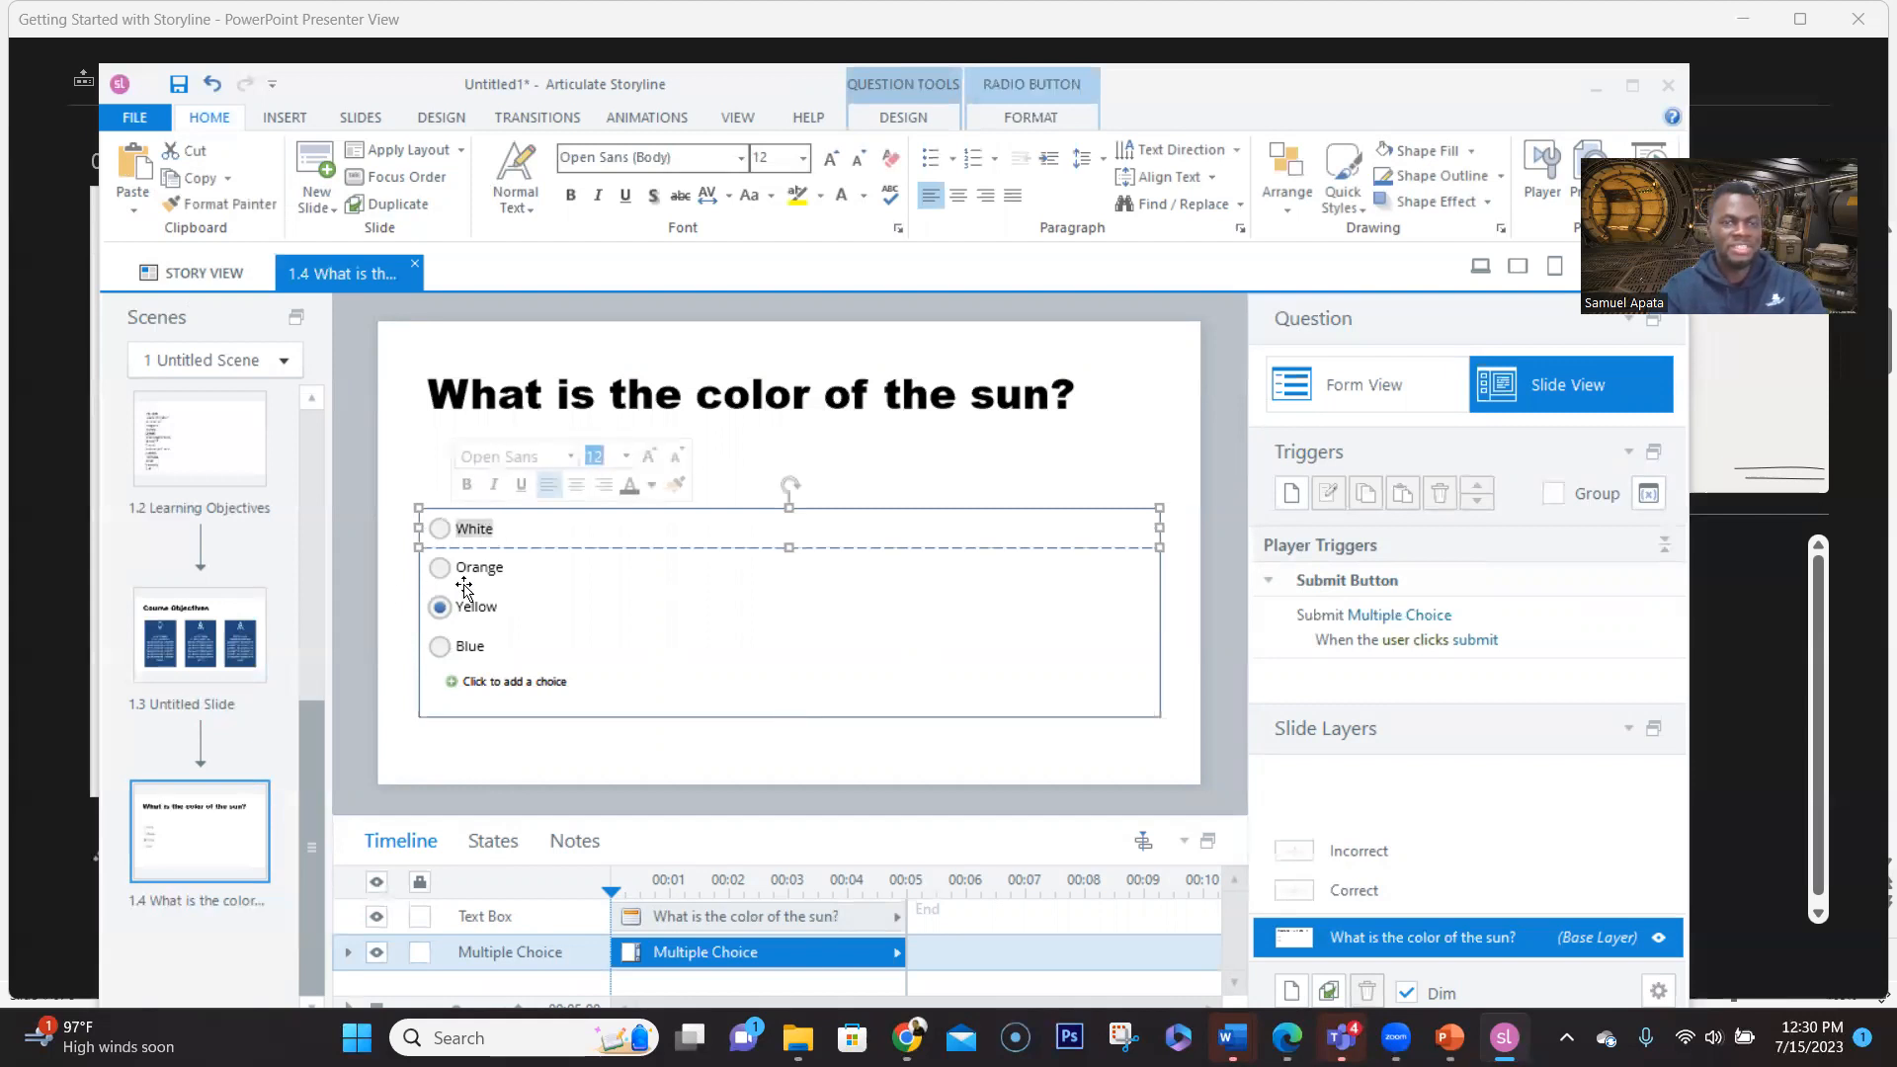
{"action": "left_click", "coordinate": [367, 673]}
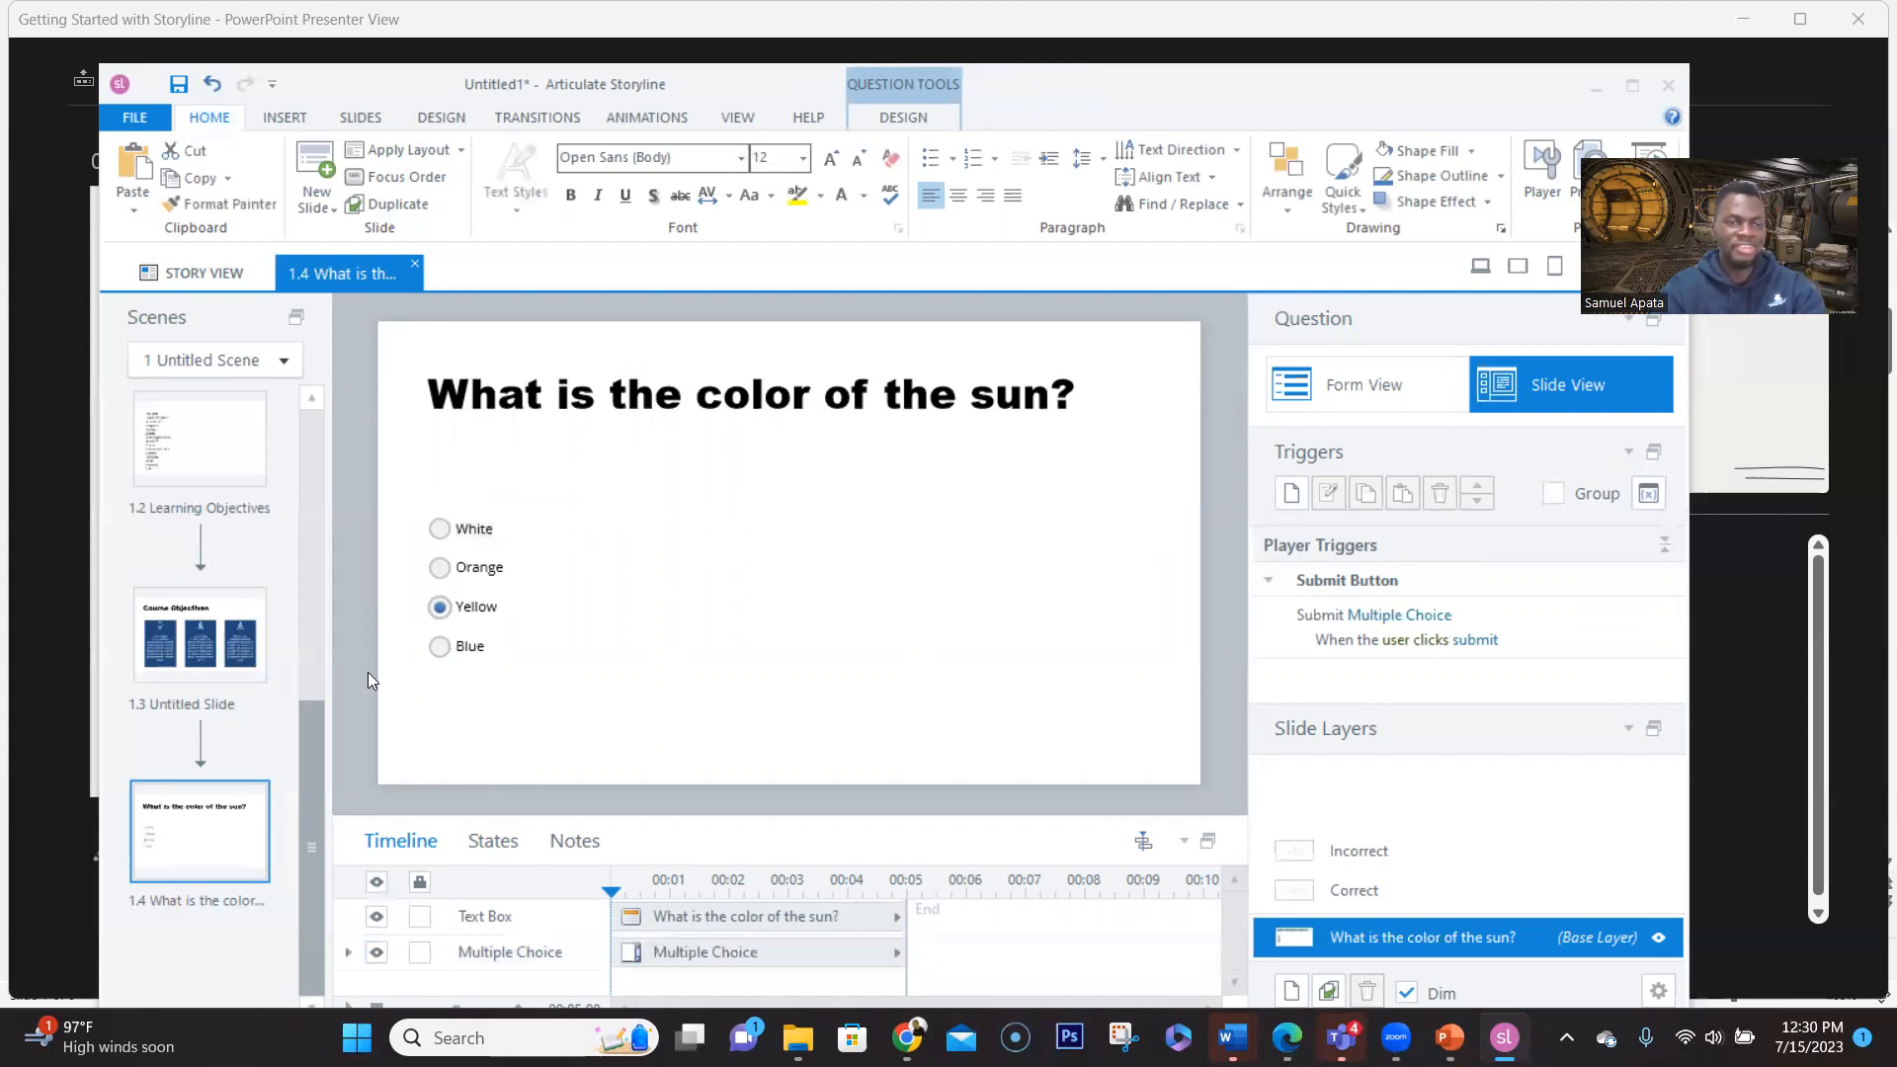
{"action": "left_click", "coordinate": [421, 681]}
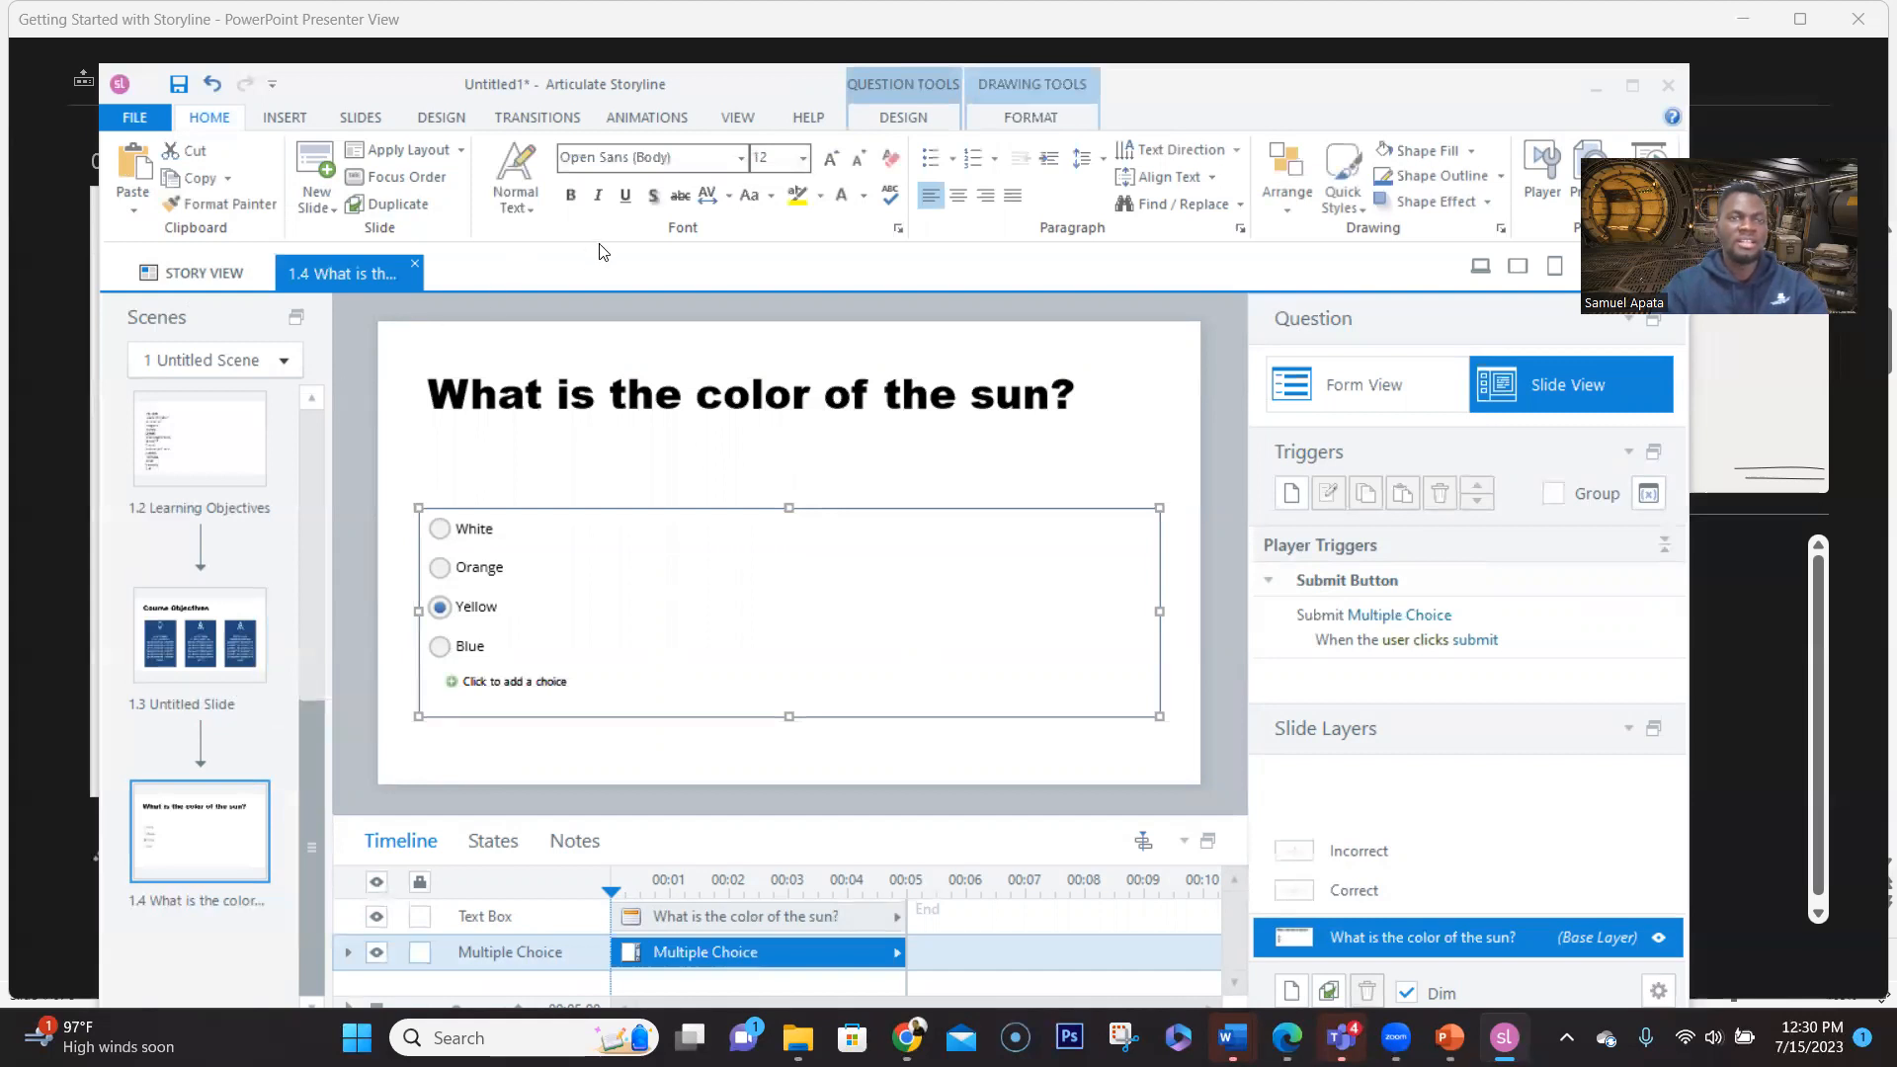
{"action": "left_click", "coordinate": [801, 158]}
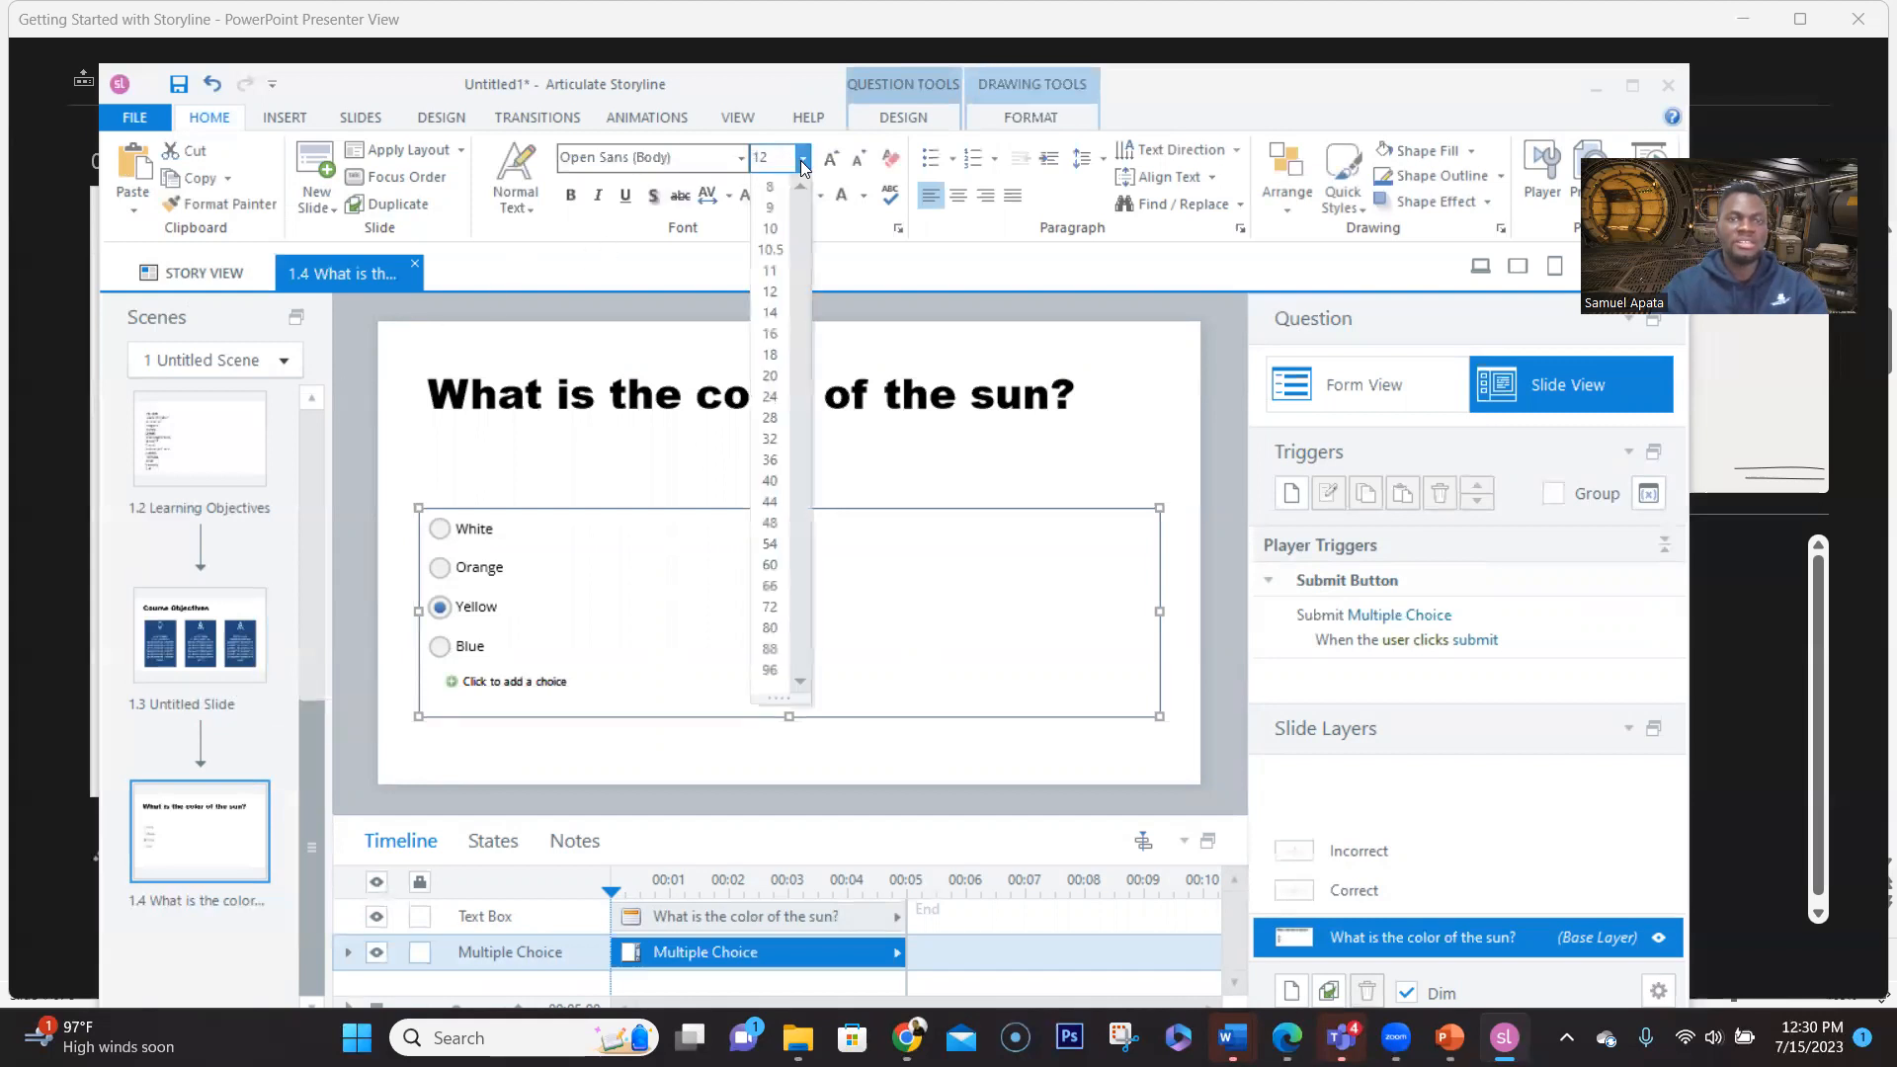
{"action": "left_click", "coordinate": [773, 333]}
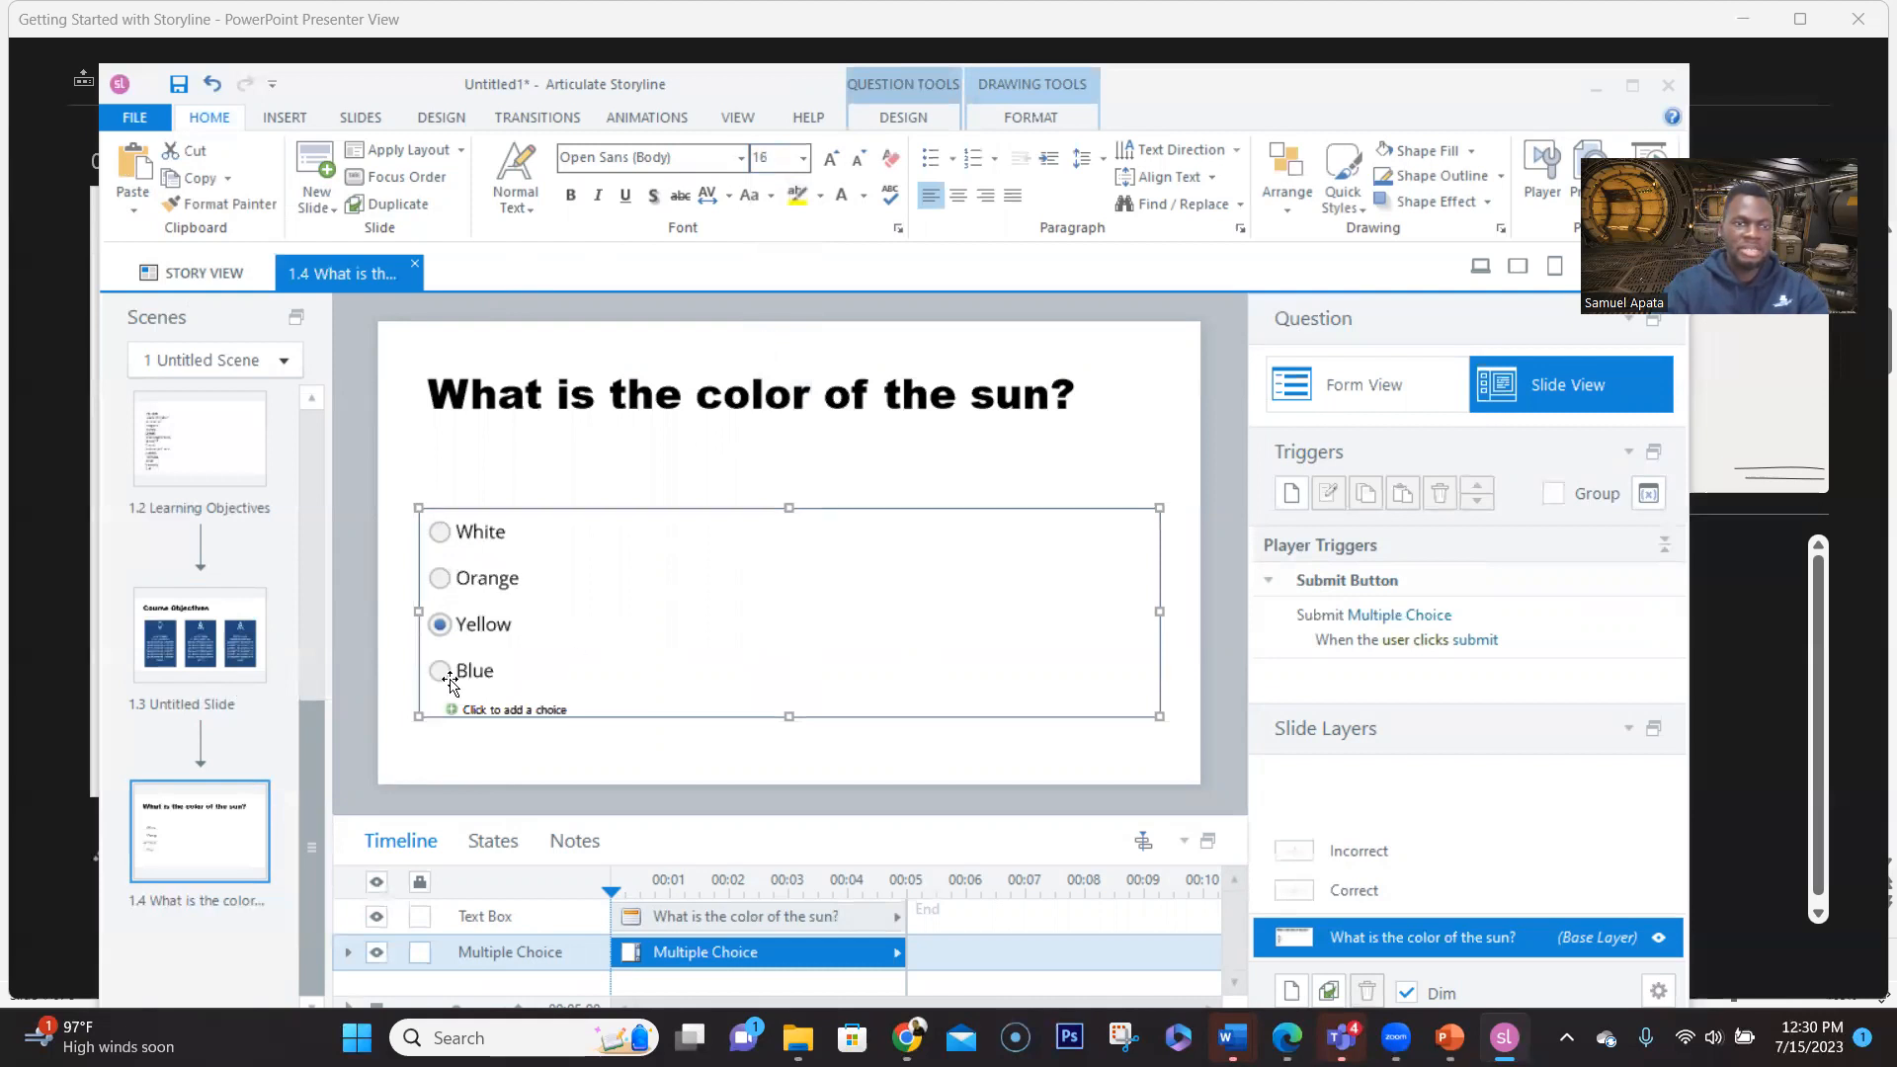
{"action": "left_click", "coordinate": [384, 671]}
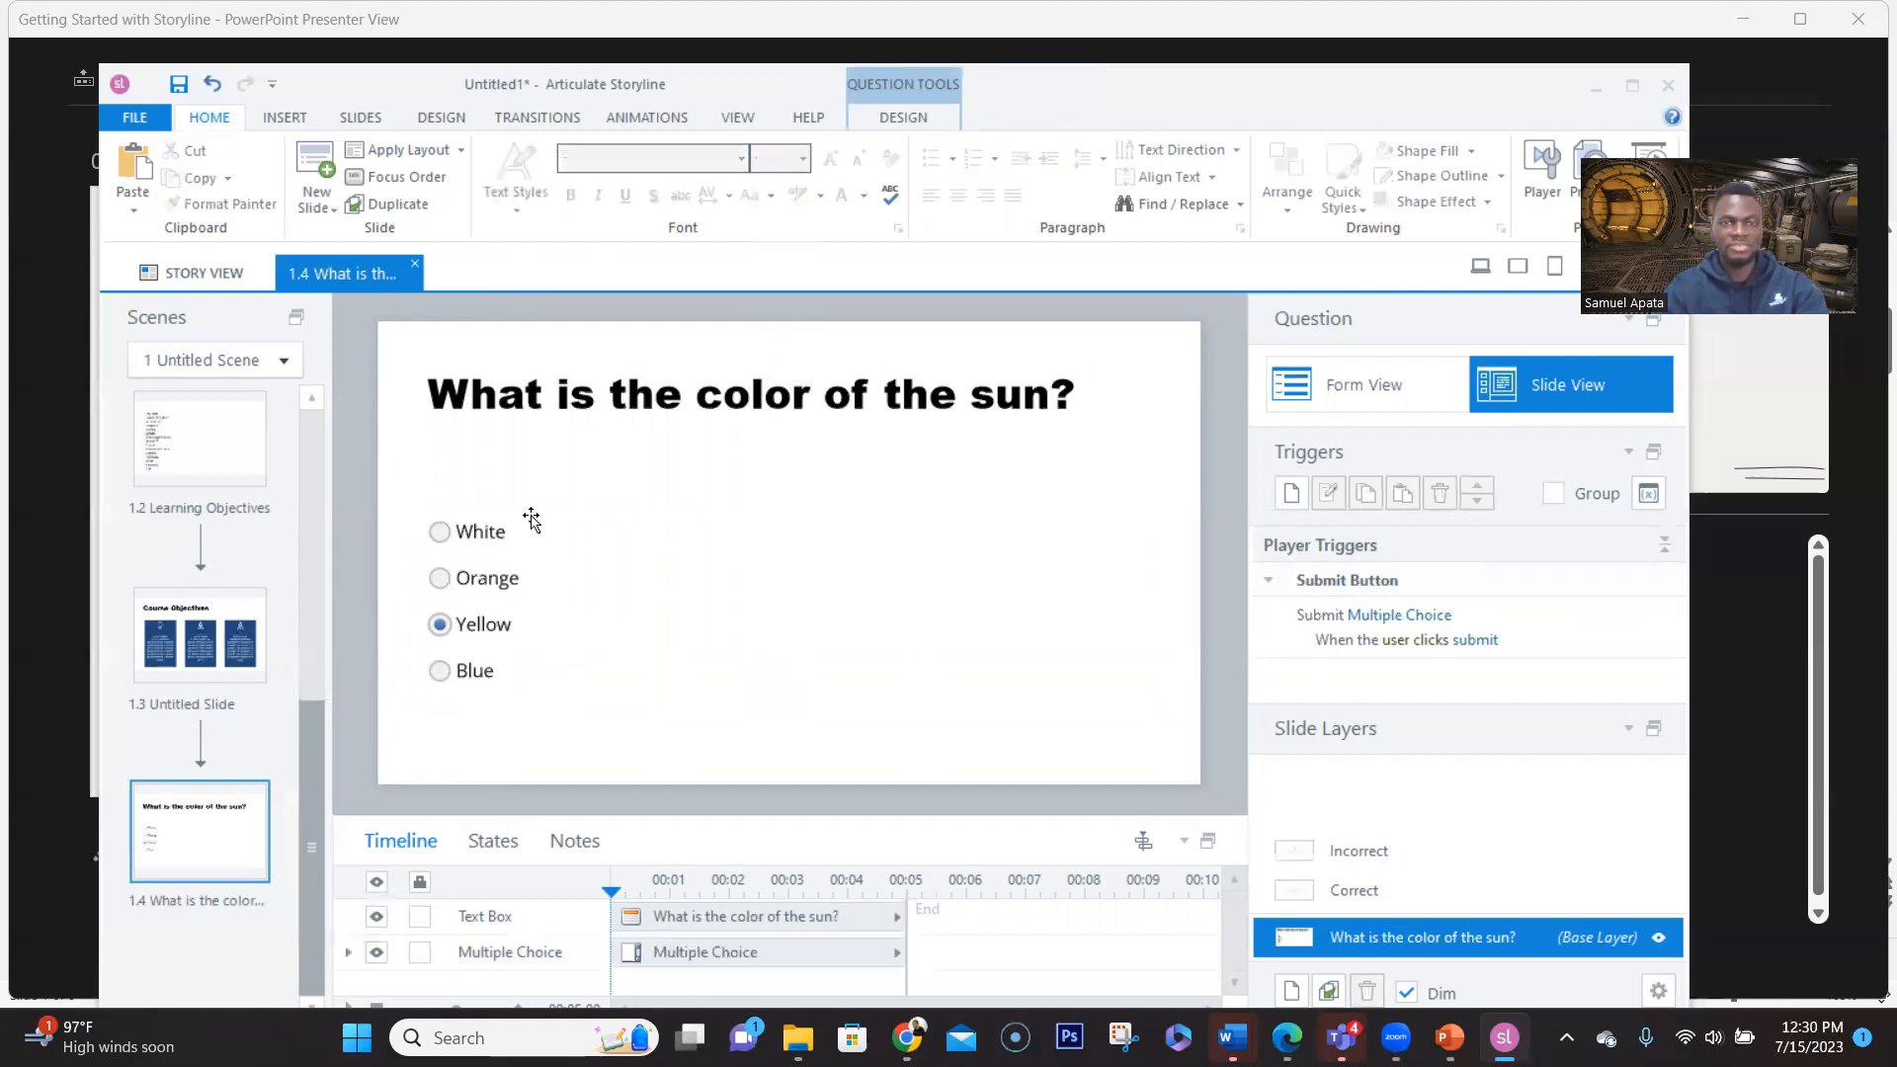
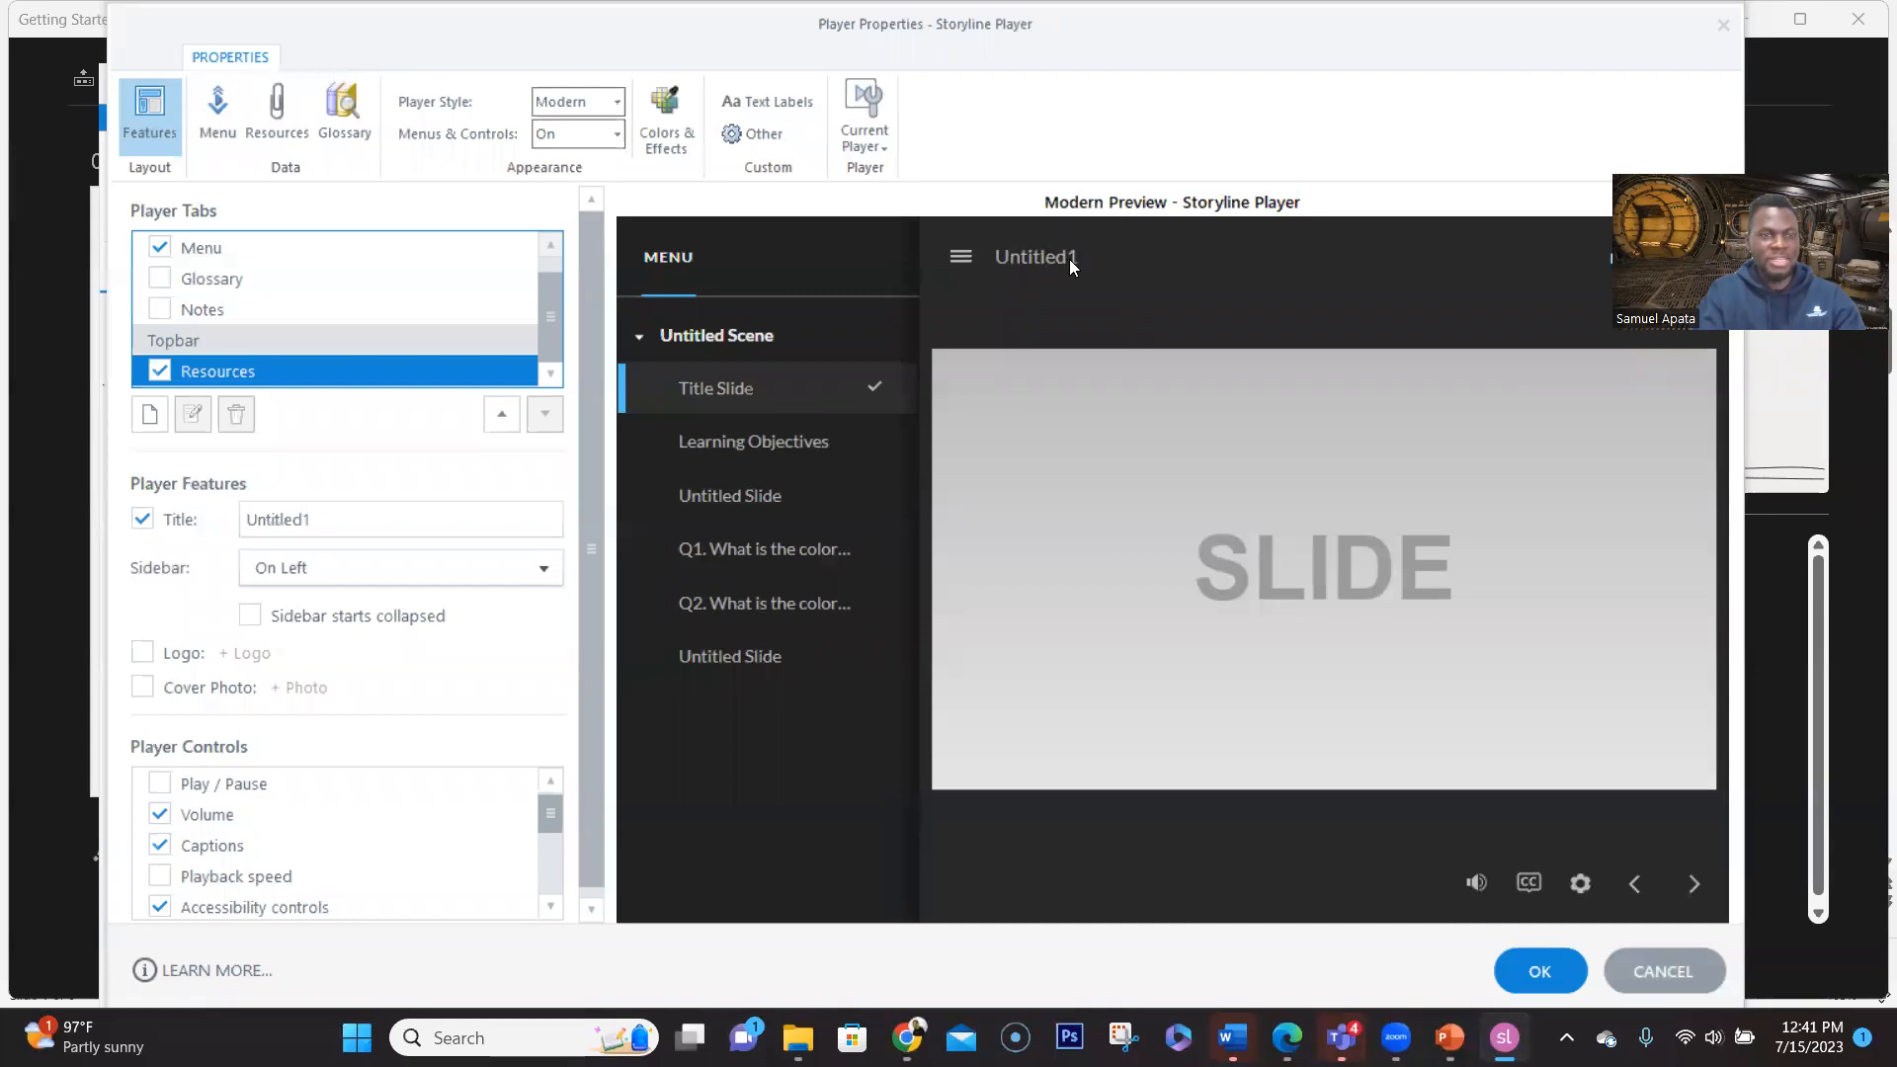
Change the course title shown in the player to "Course 101"
{"action": "left_click_drag", "start_coordinate": [328, 515], "coordinate": [164, 497]}
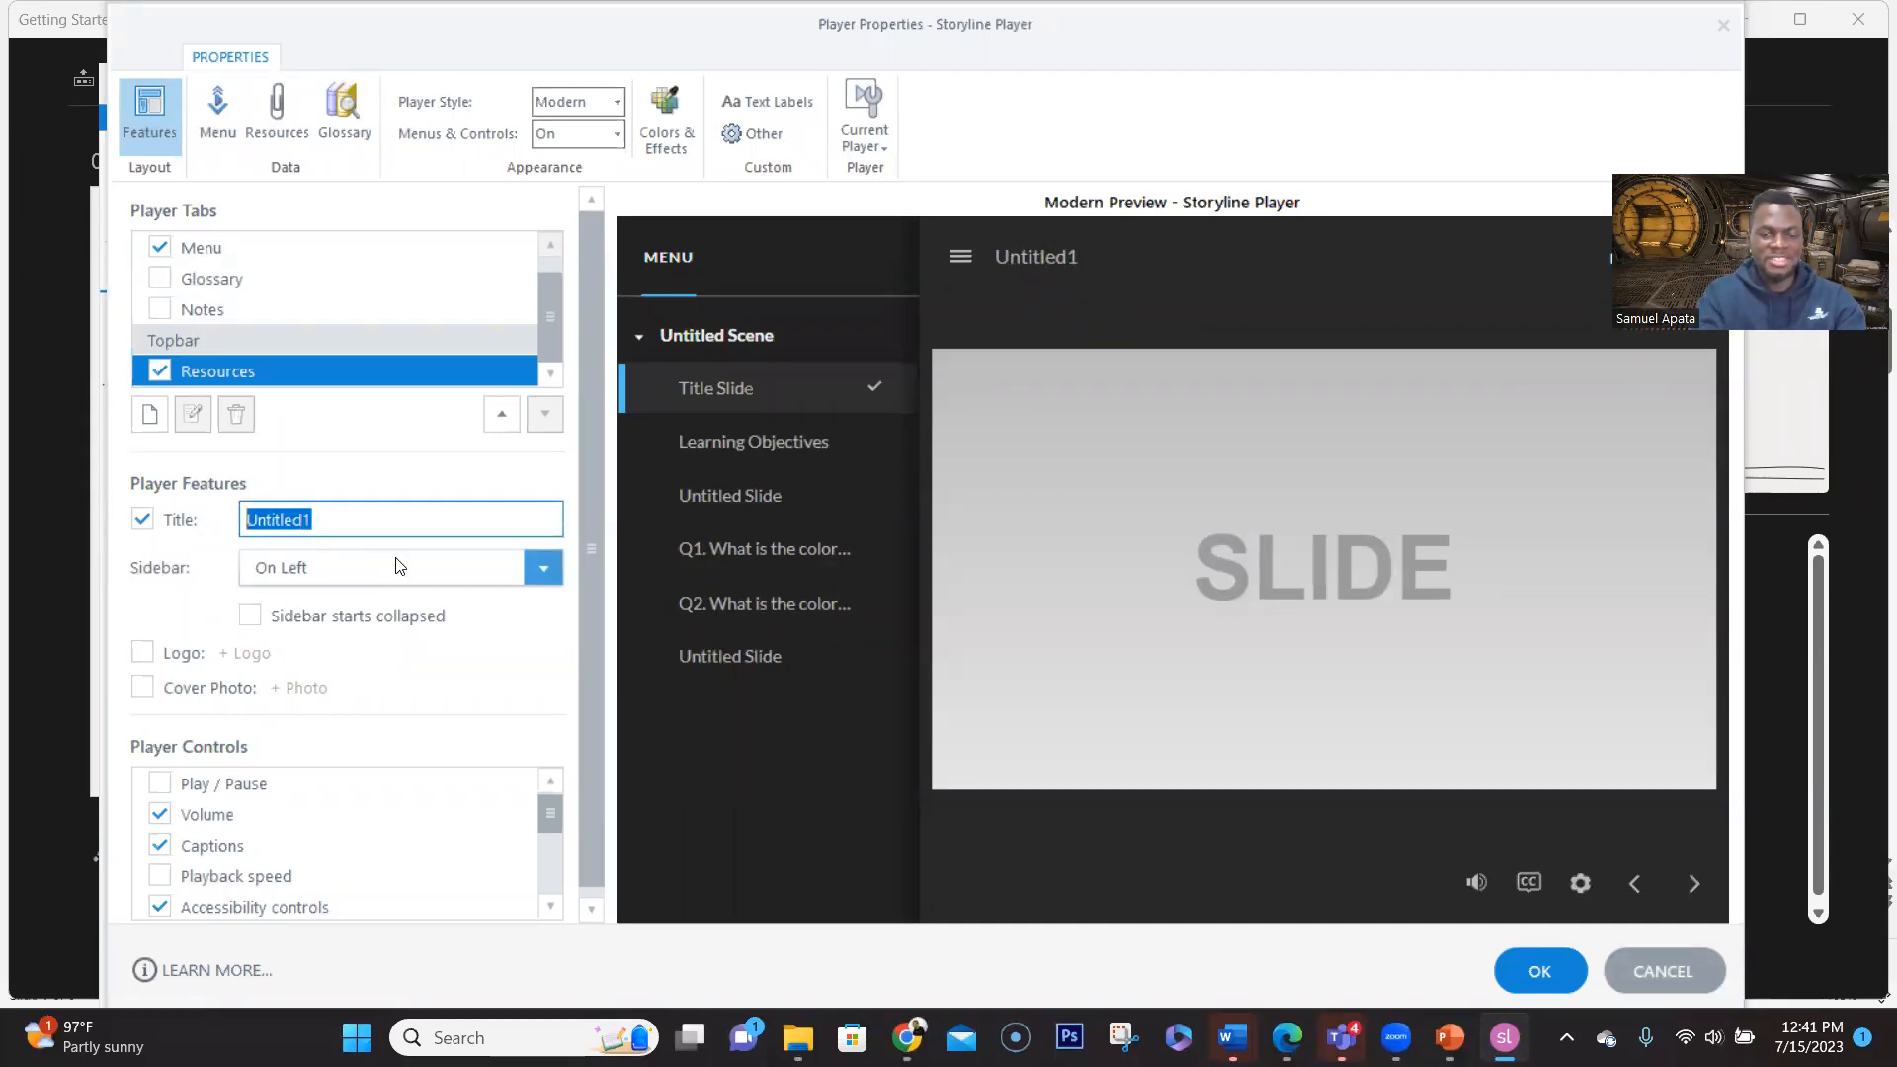
{"action": "type", "text": "In"}
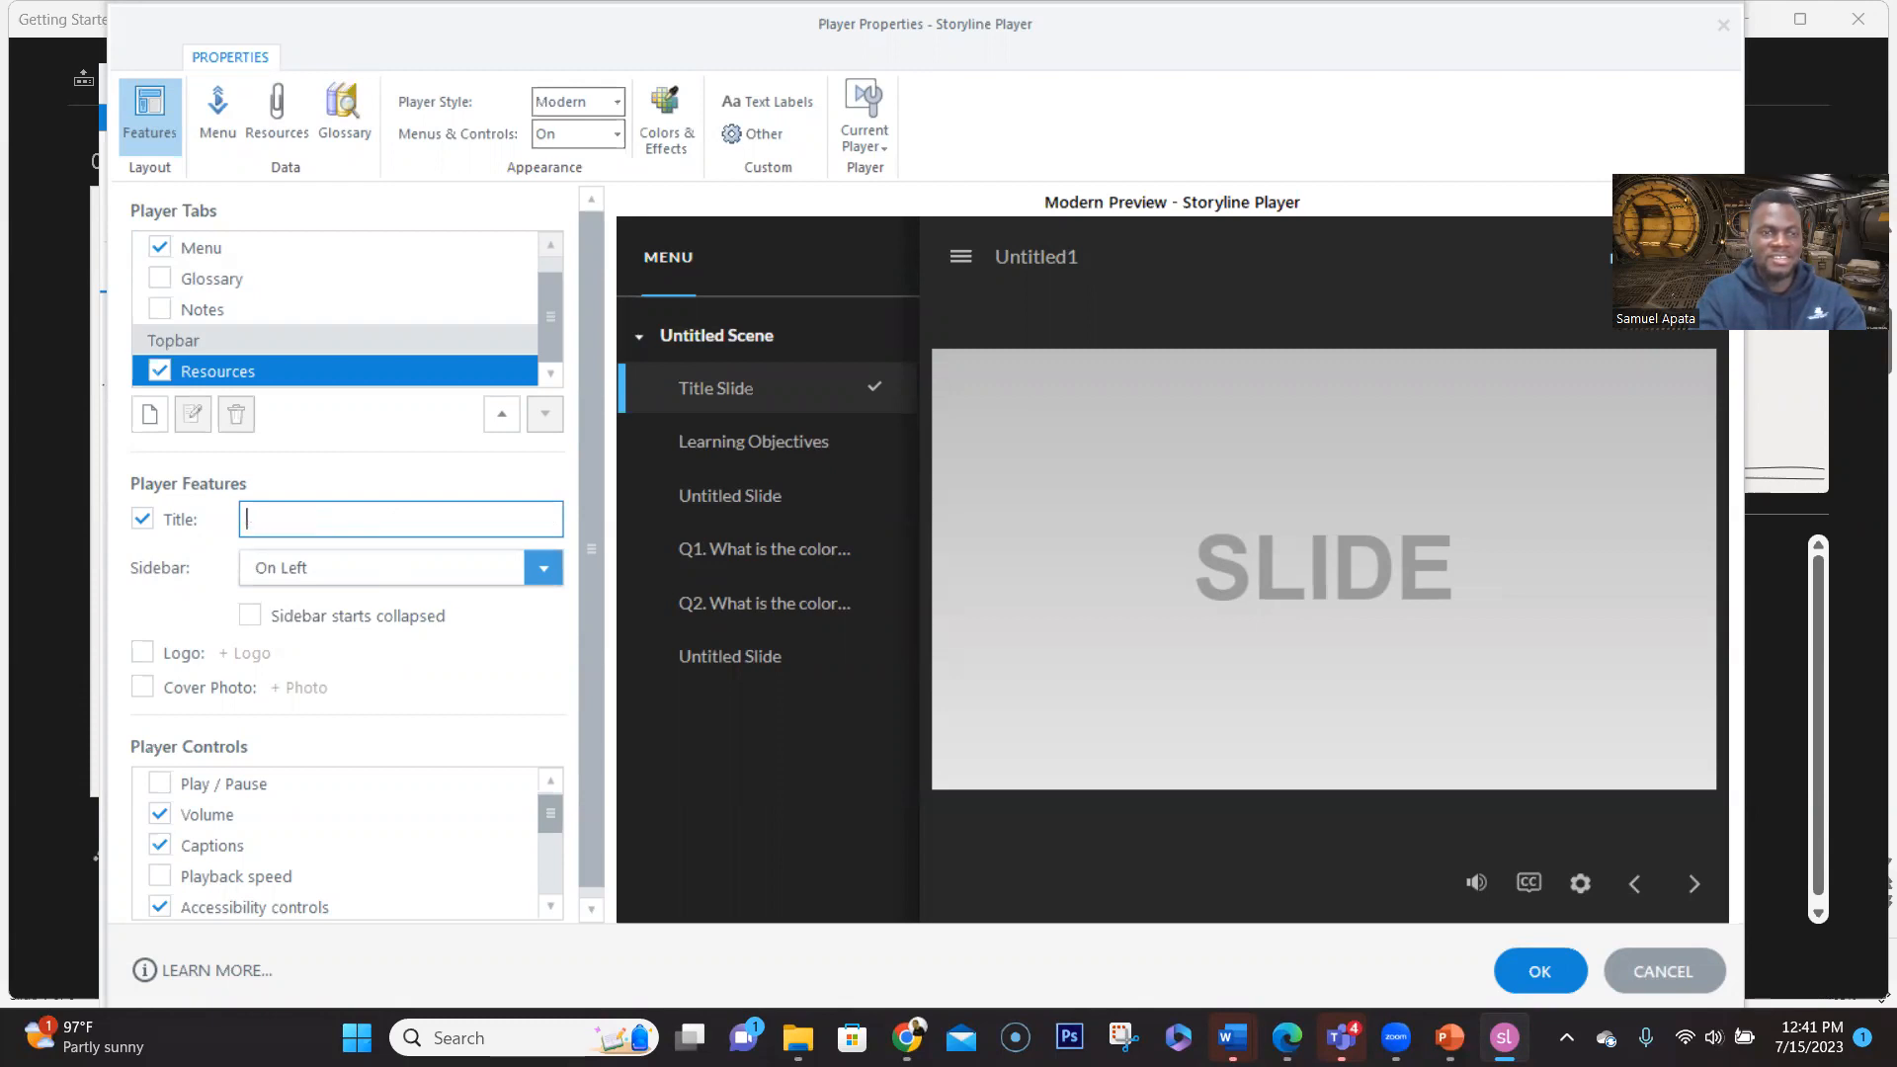
{"action": "type", "text": "ourse 101"}
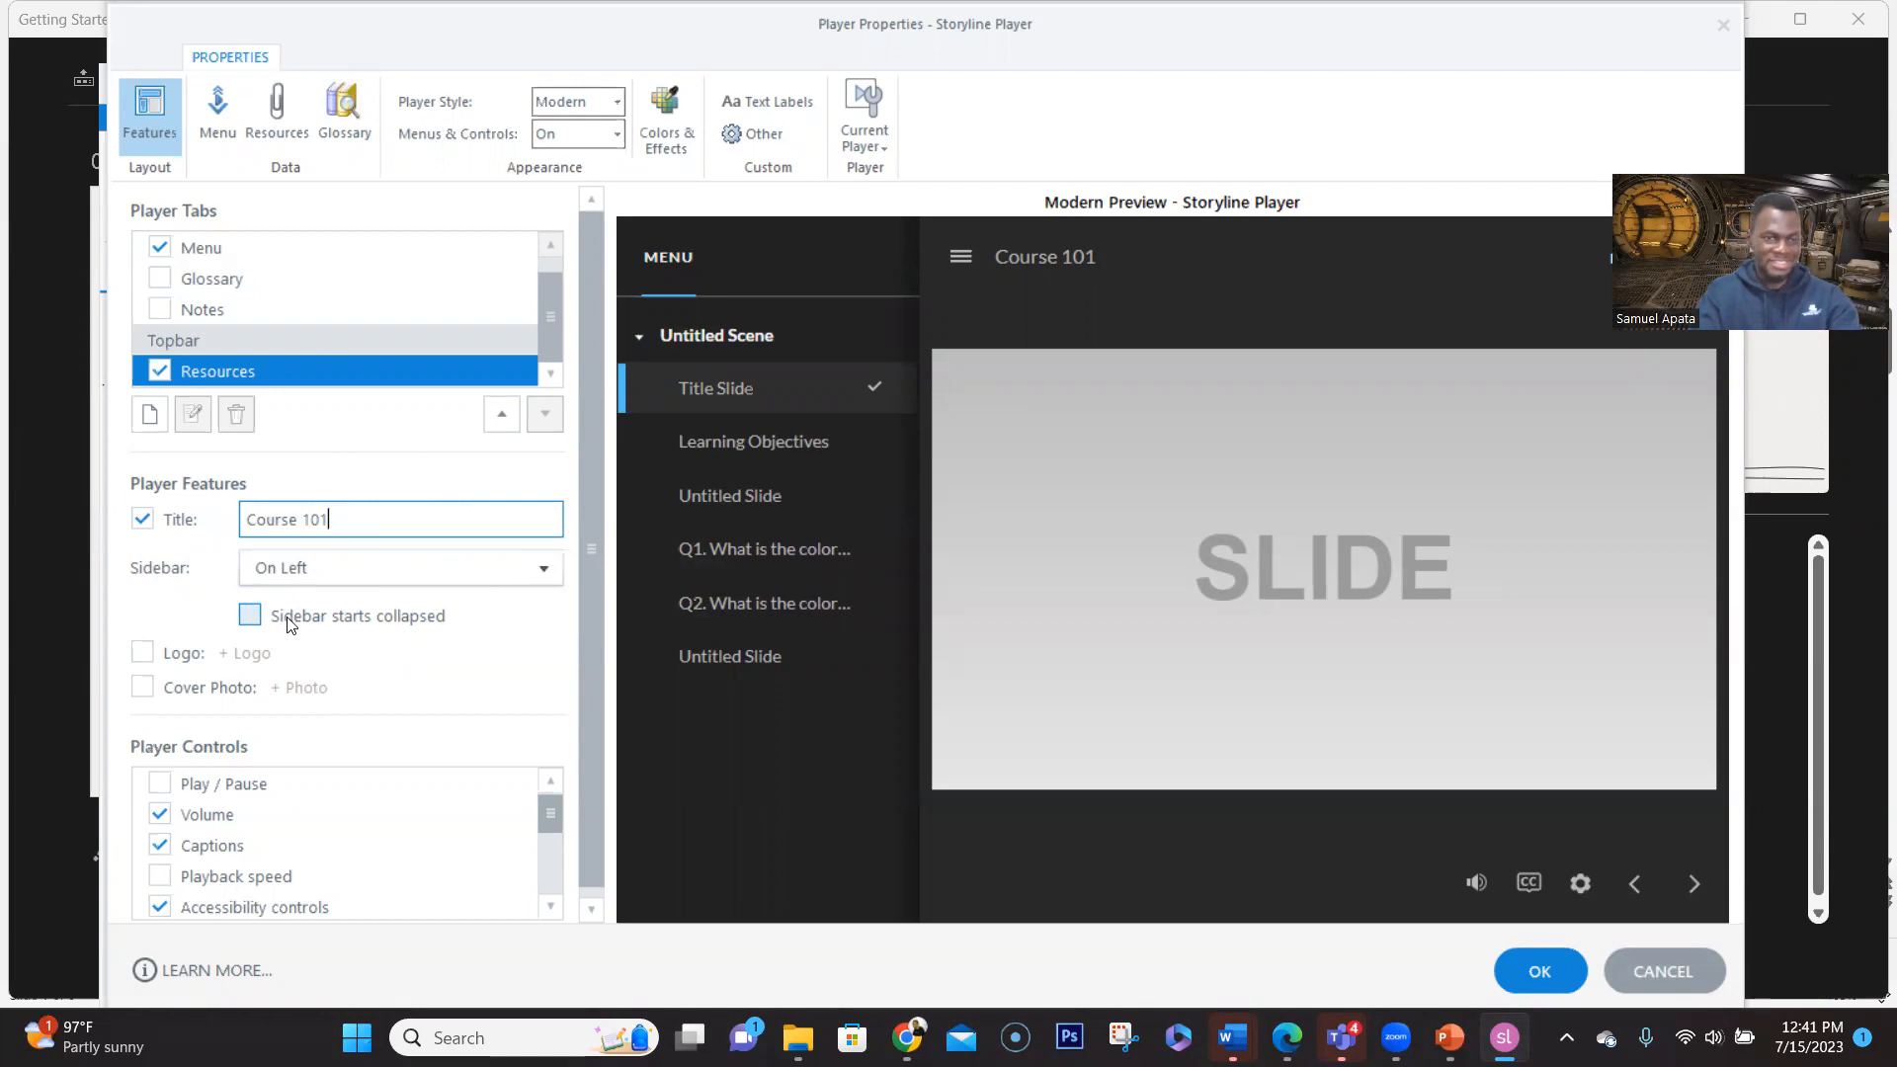
Enable the player logo and load the "starbucks logo" image file from the Downloads folder
{"action": "left_click", "coordinate": [143, 655]}
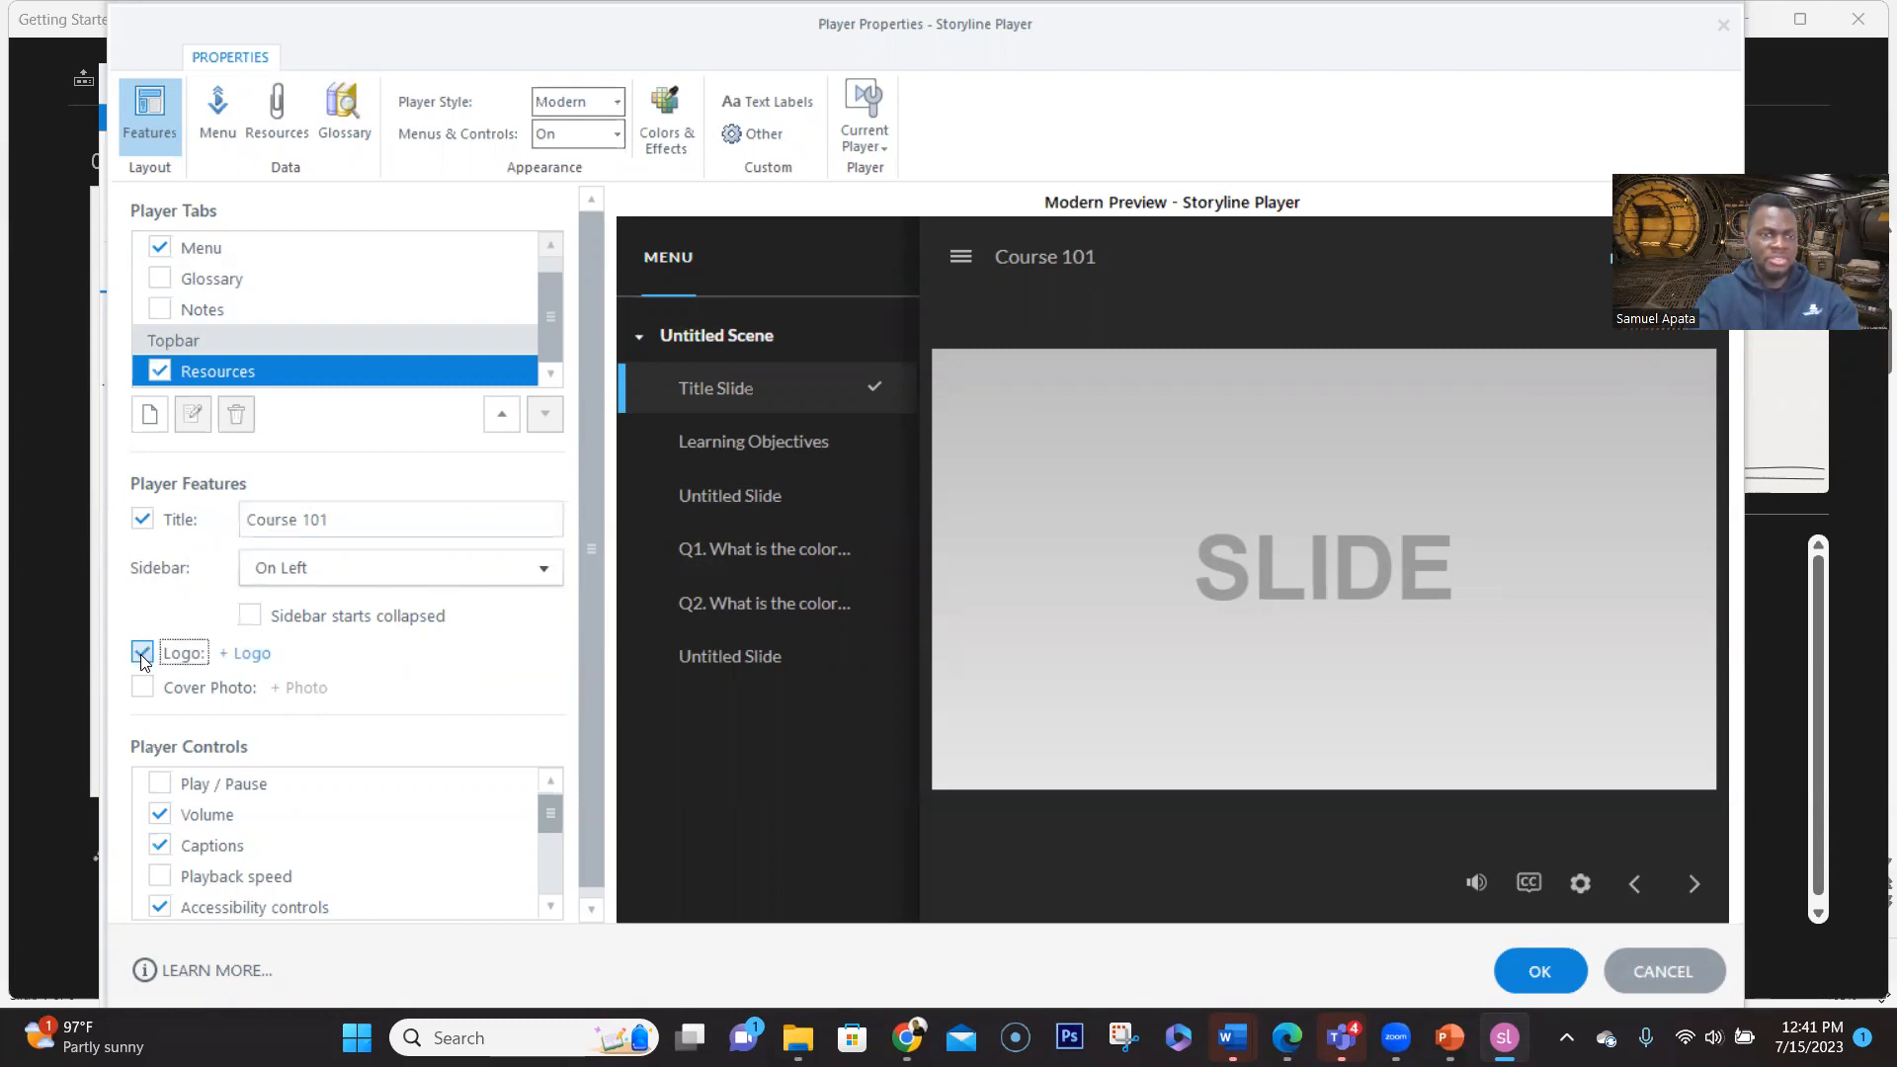
{"action": "left_click", "coordinate": [257, 656]}
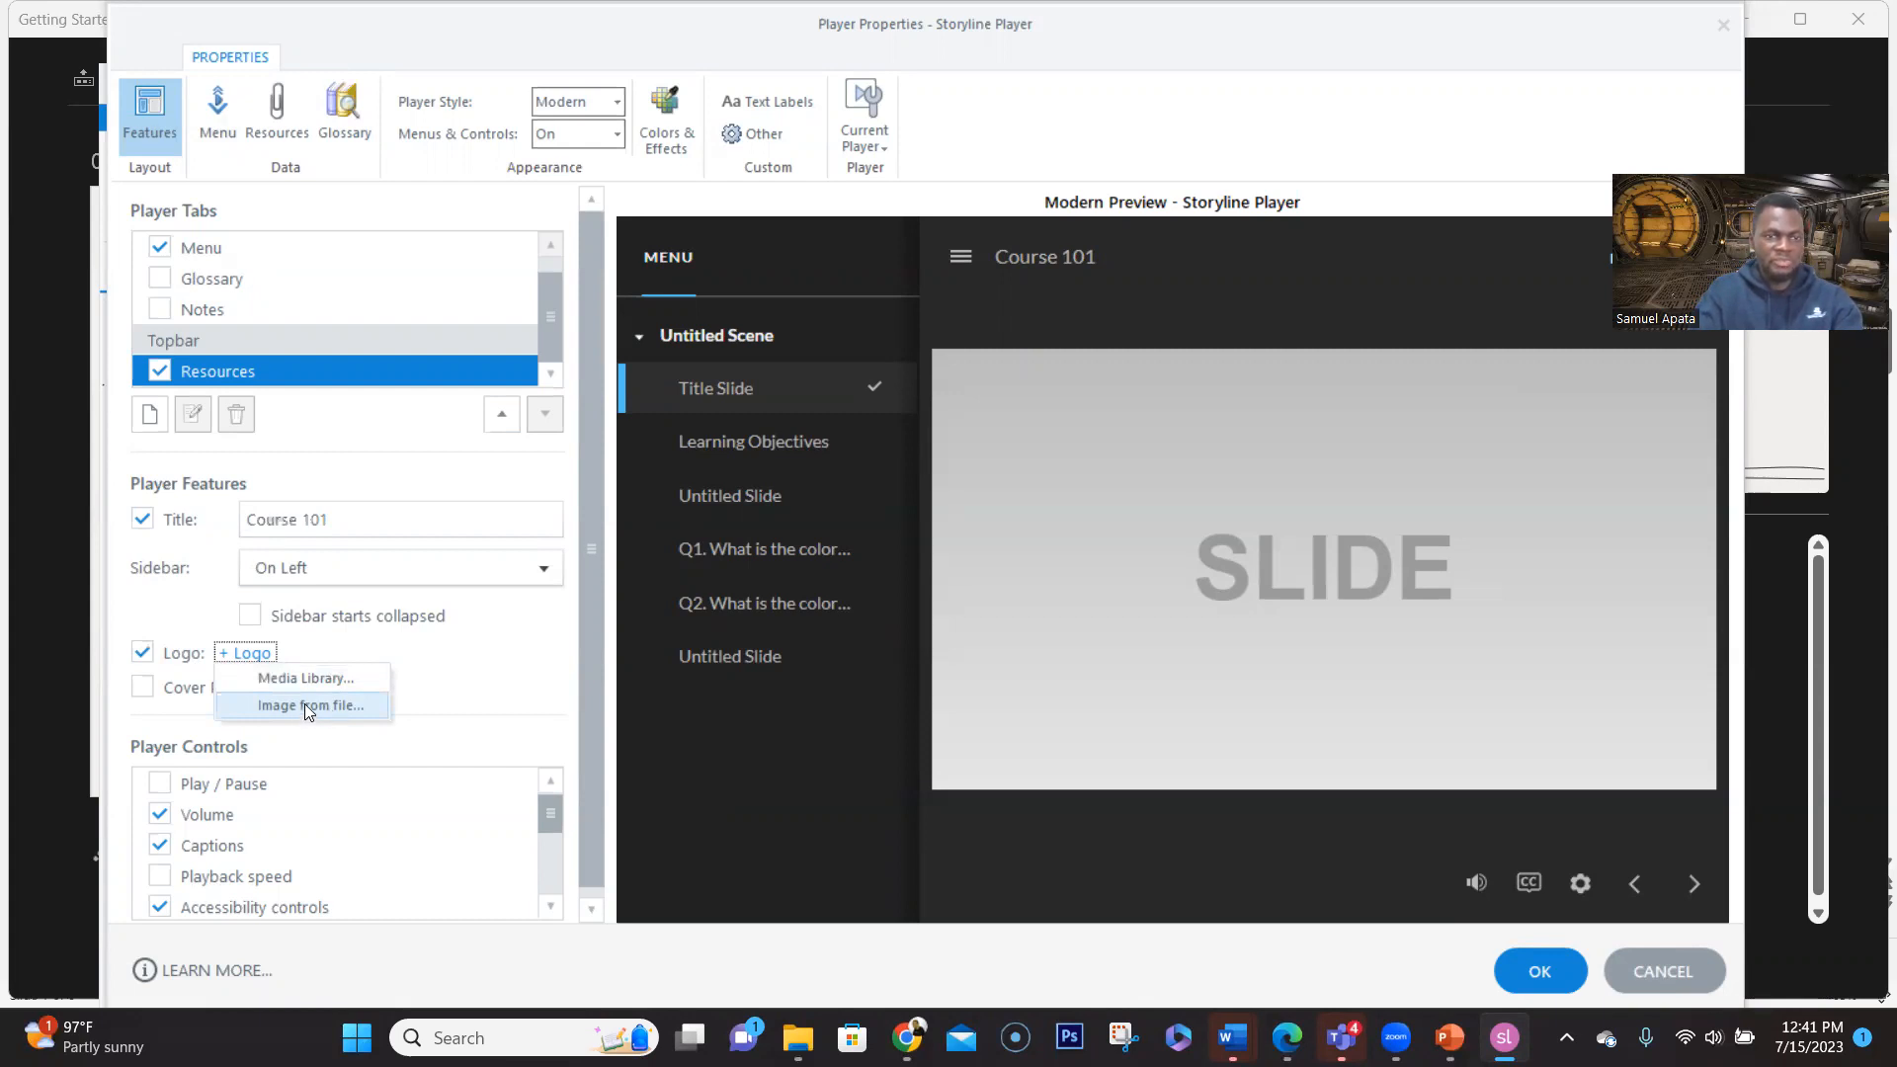
{"action": "left_click", "coordinate": [306, 704]}
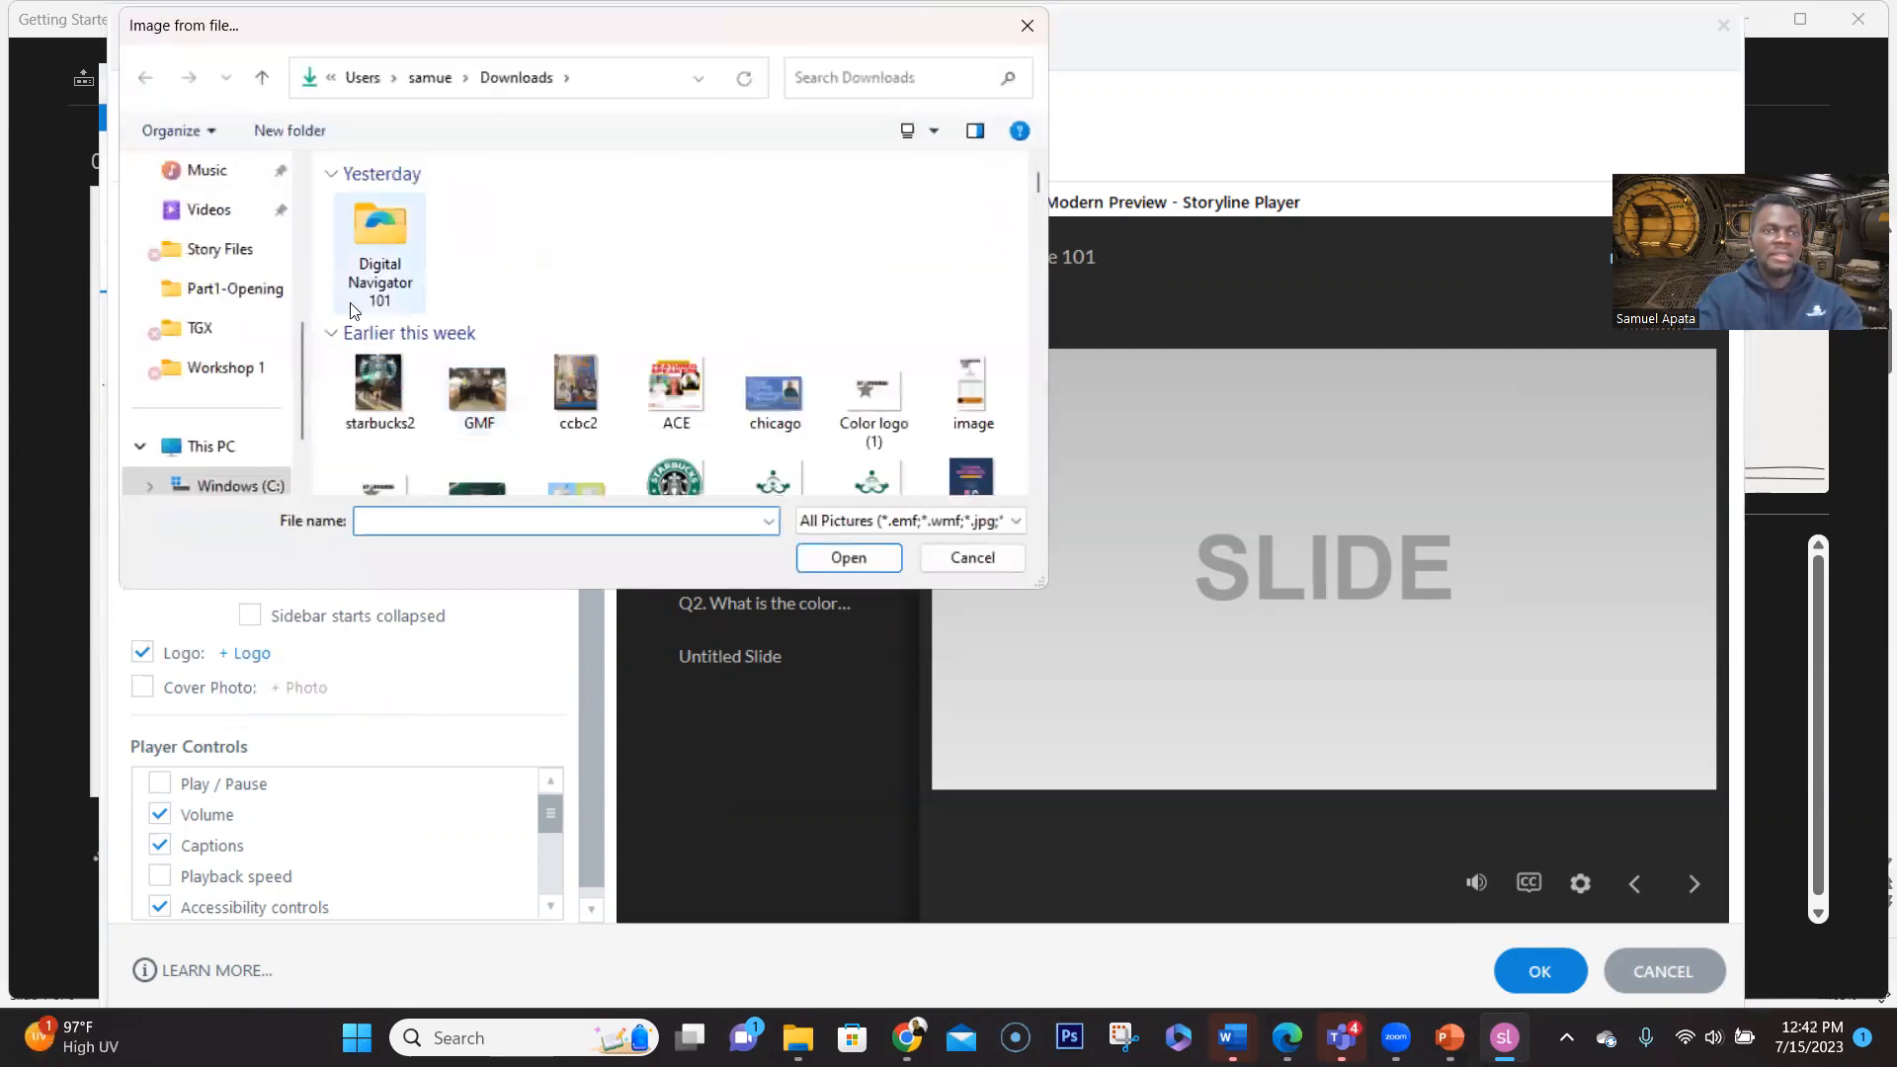
{"action": "left_click", "coordinate": [668, 483]}
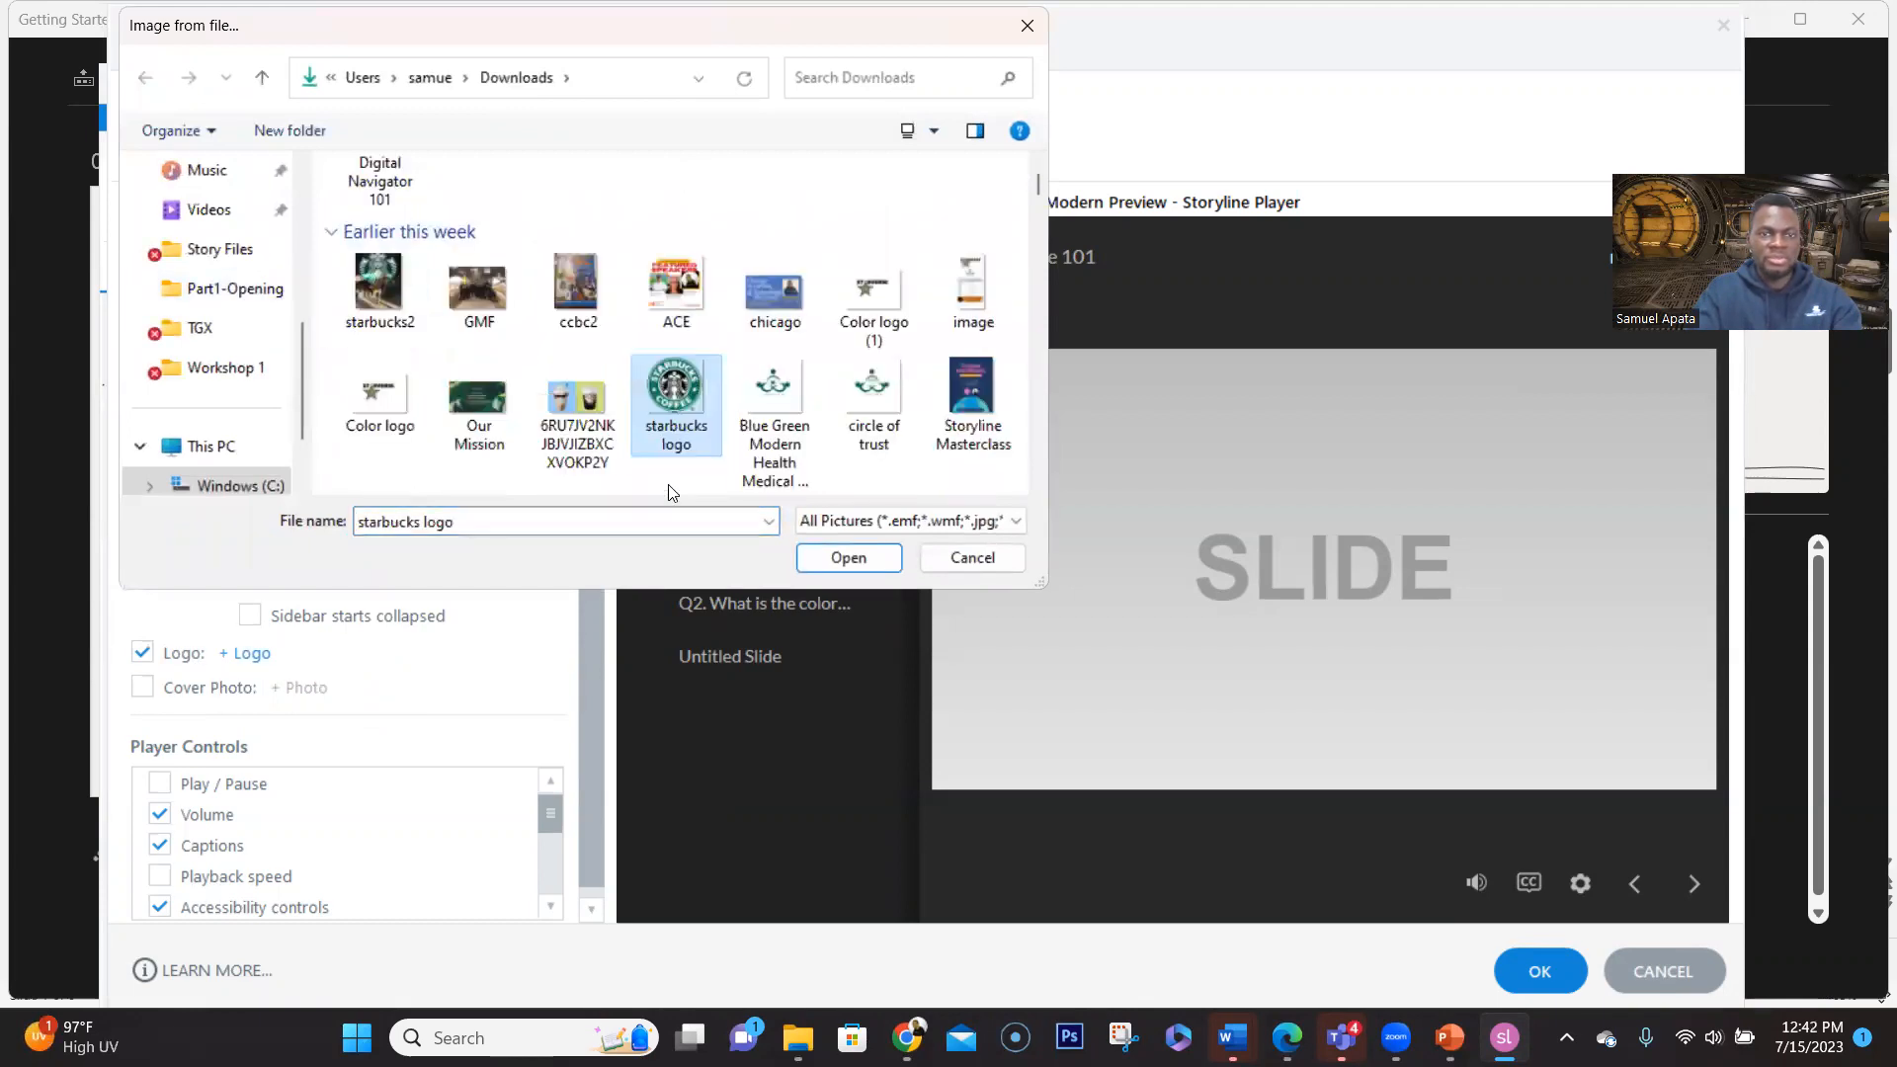
{"action": "left_click", "coordinate": [838, 565]}
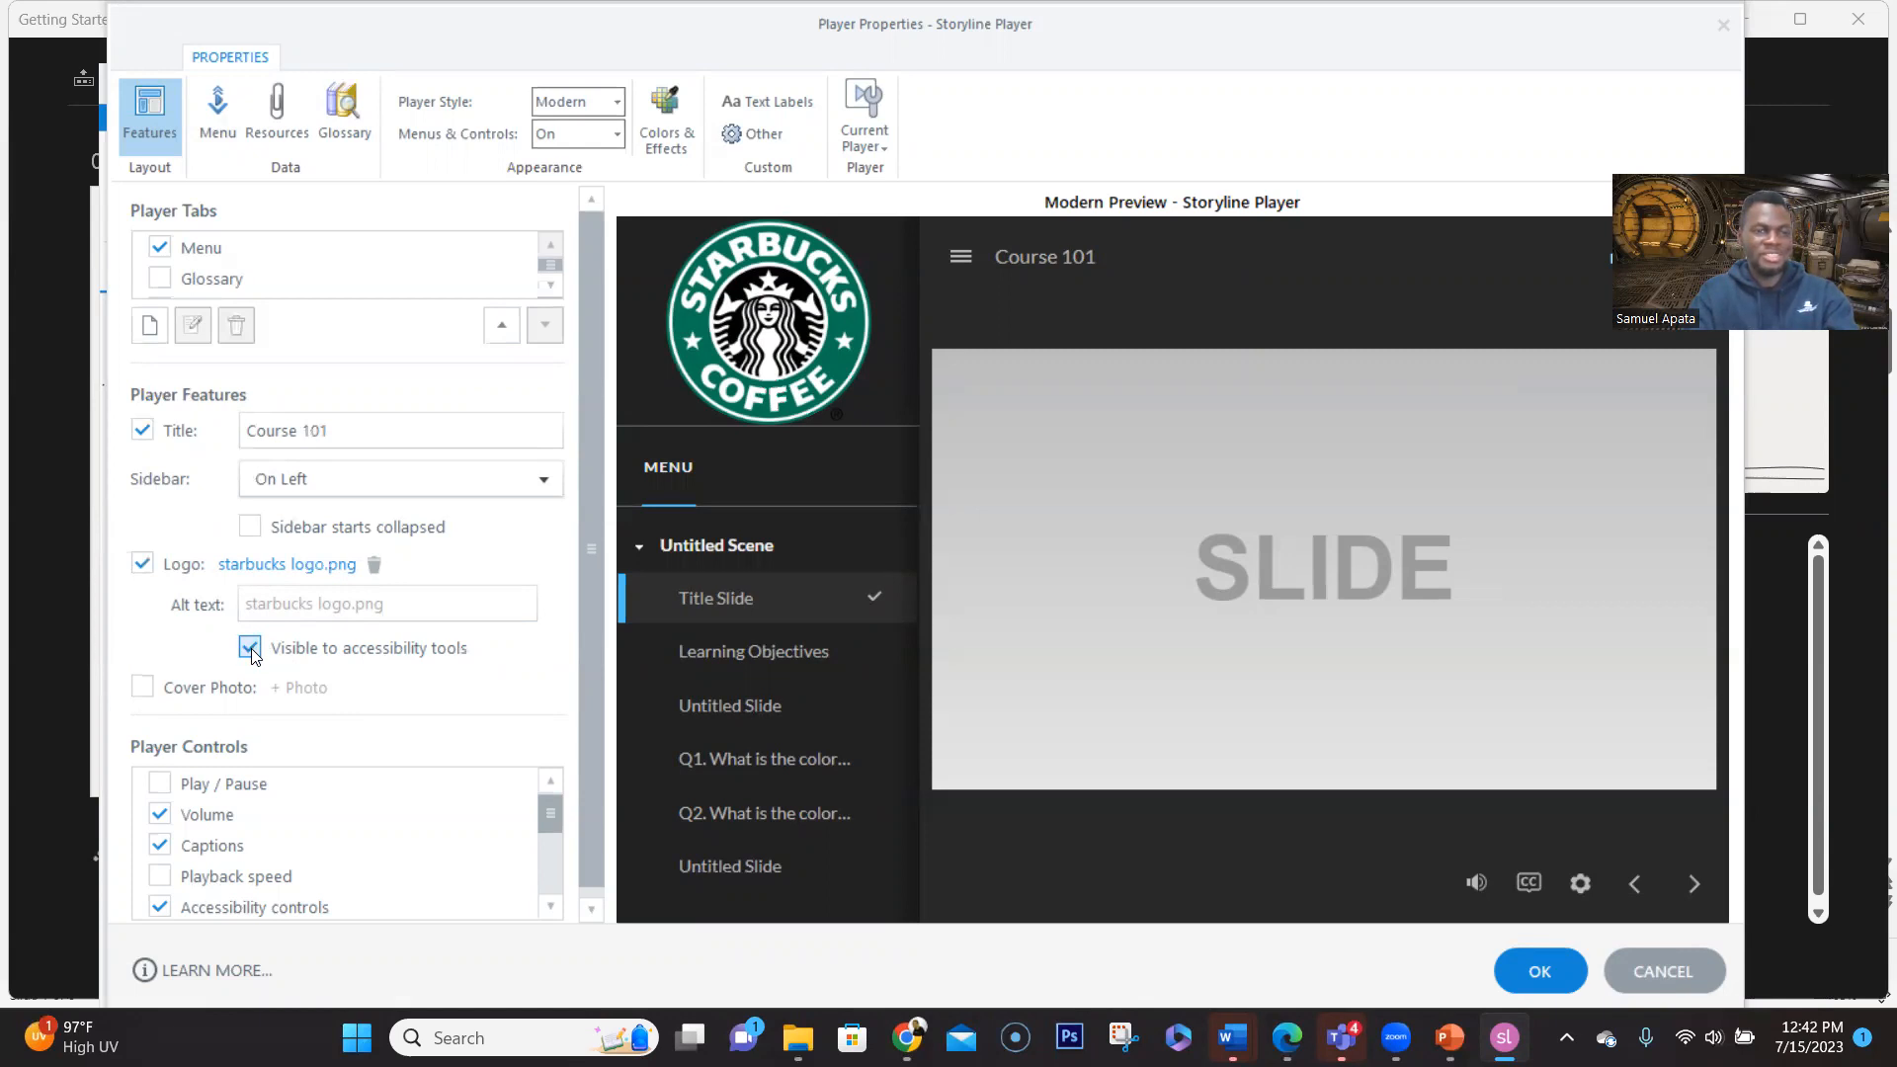
Change the player logo's alt text to "starbucks logo", without the file extension
{"action": "left_click", "coordinate": [284, 604]}
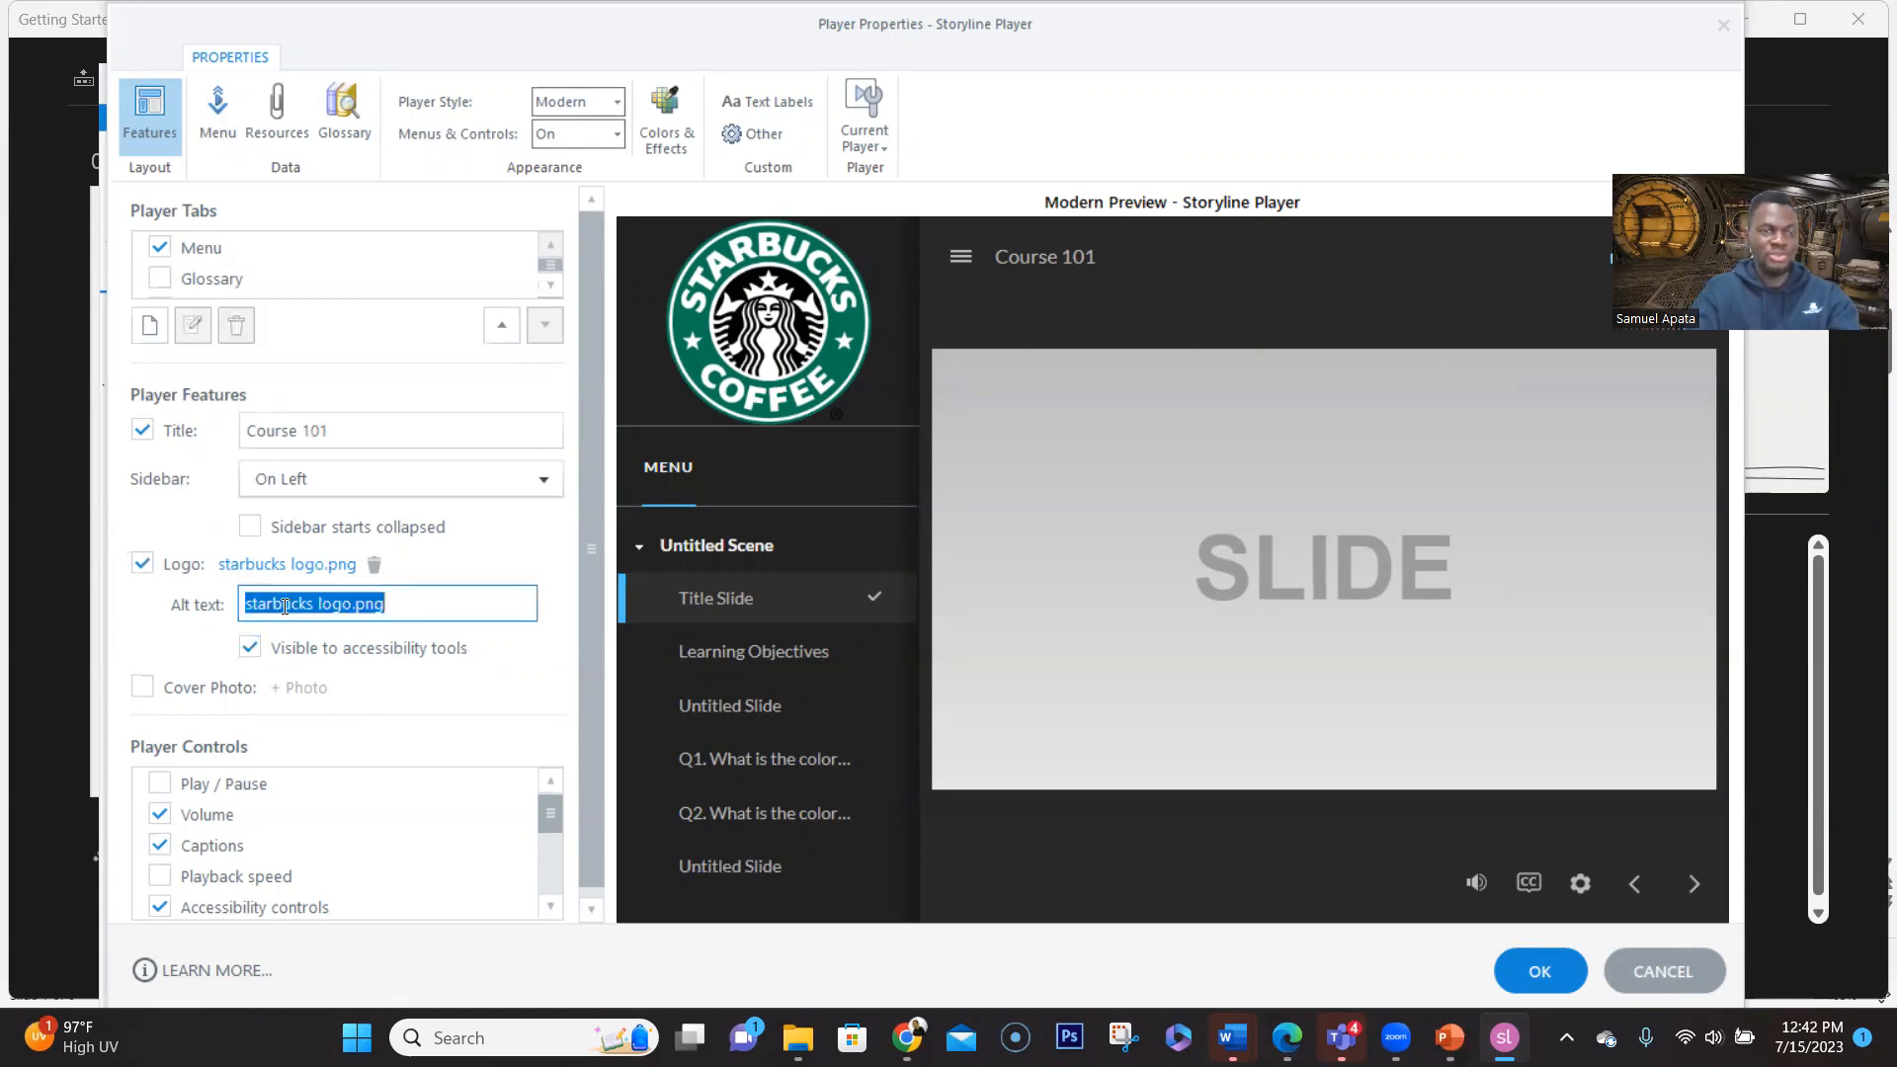
{"action": "left_click", "coordinate": [409, 607]}
{"action": "left_click_drag", "start_coordinate": [379, 606], "coordinate": [356, 605]}
{"action": "key", "text": "BackSpace"}
{"action": "key", "text": "BackSpace"}
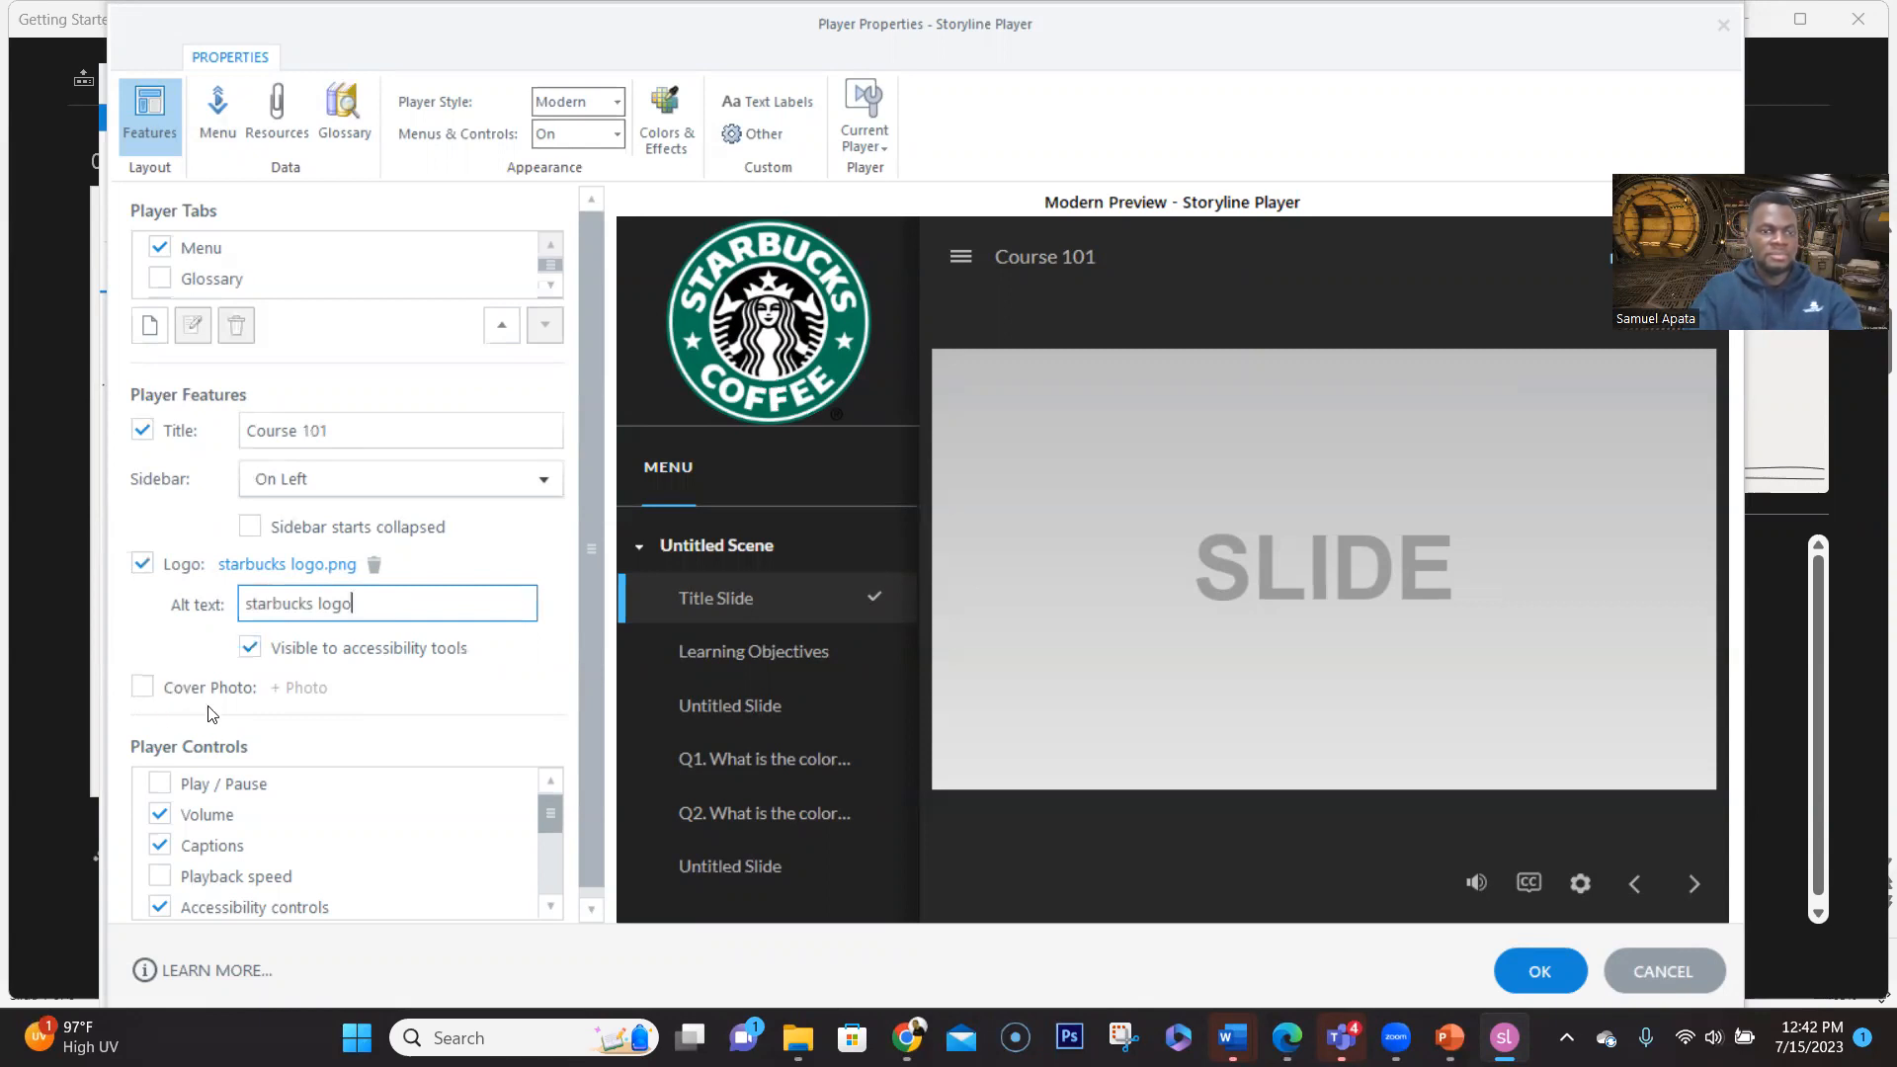
Enable the player's cover photo and use the first slide as its image
{"action": "left_click", "coordinate": [142, 688]}
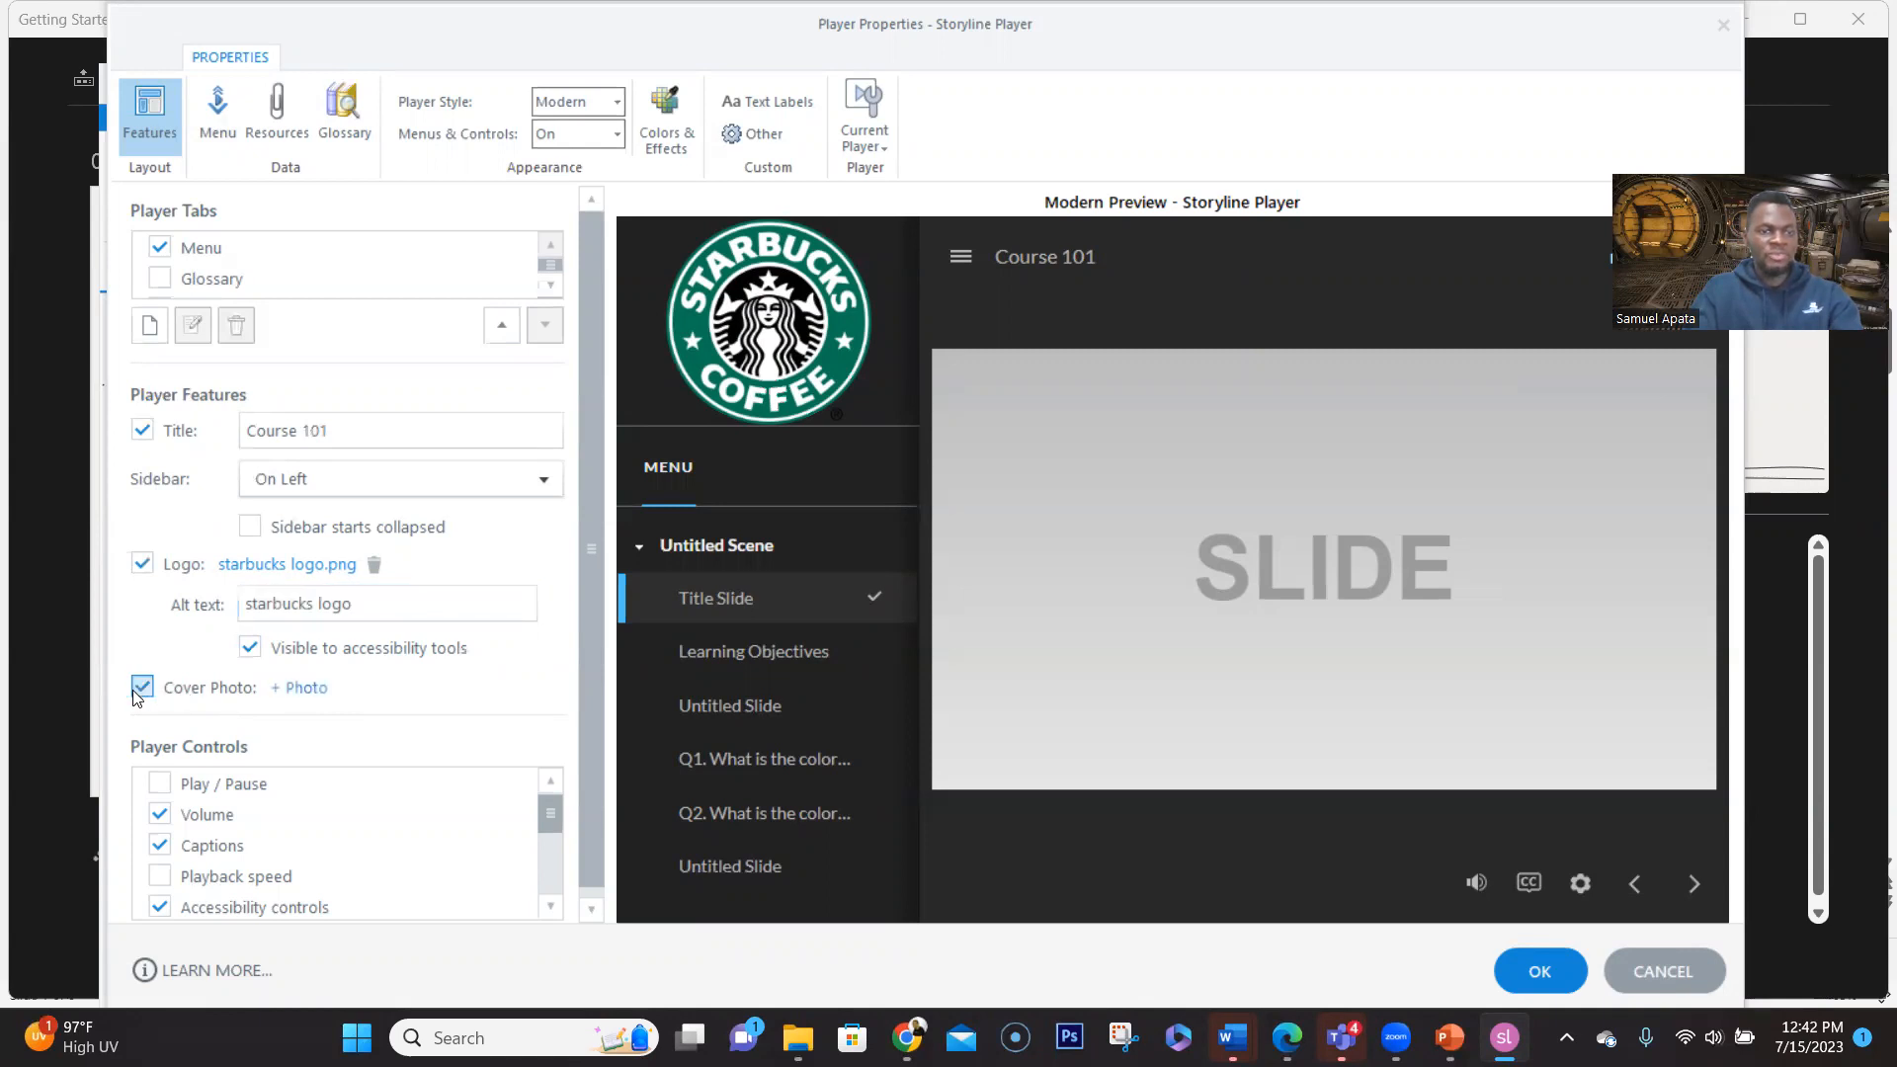
{"action": "left_click", "coordinate": [305, 688]}
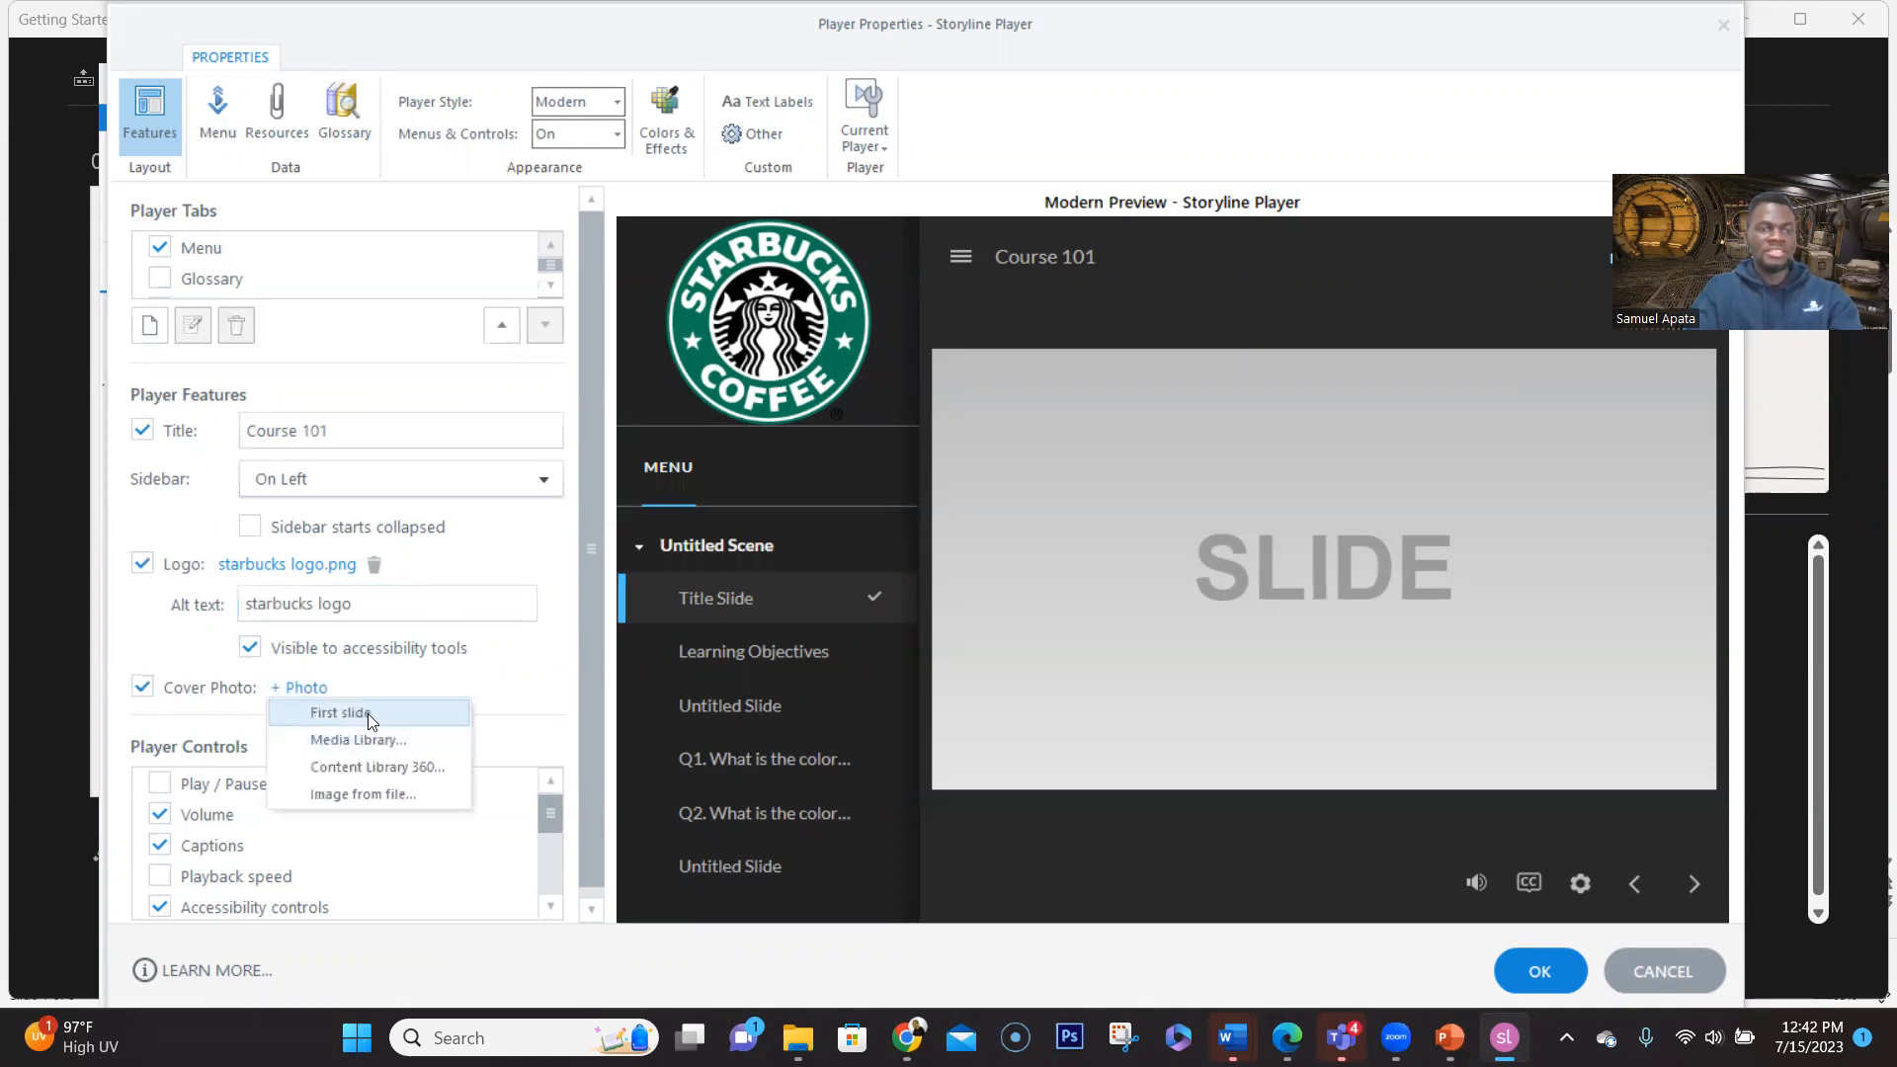
{"action": "left_click", "coordinate": [368, 713]}
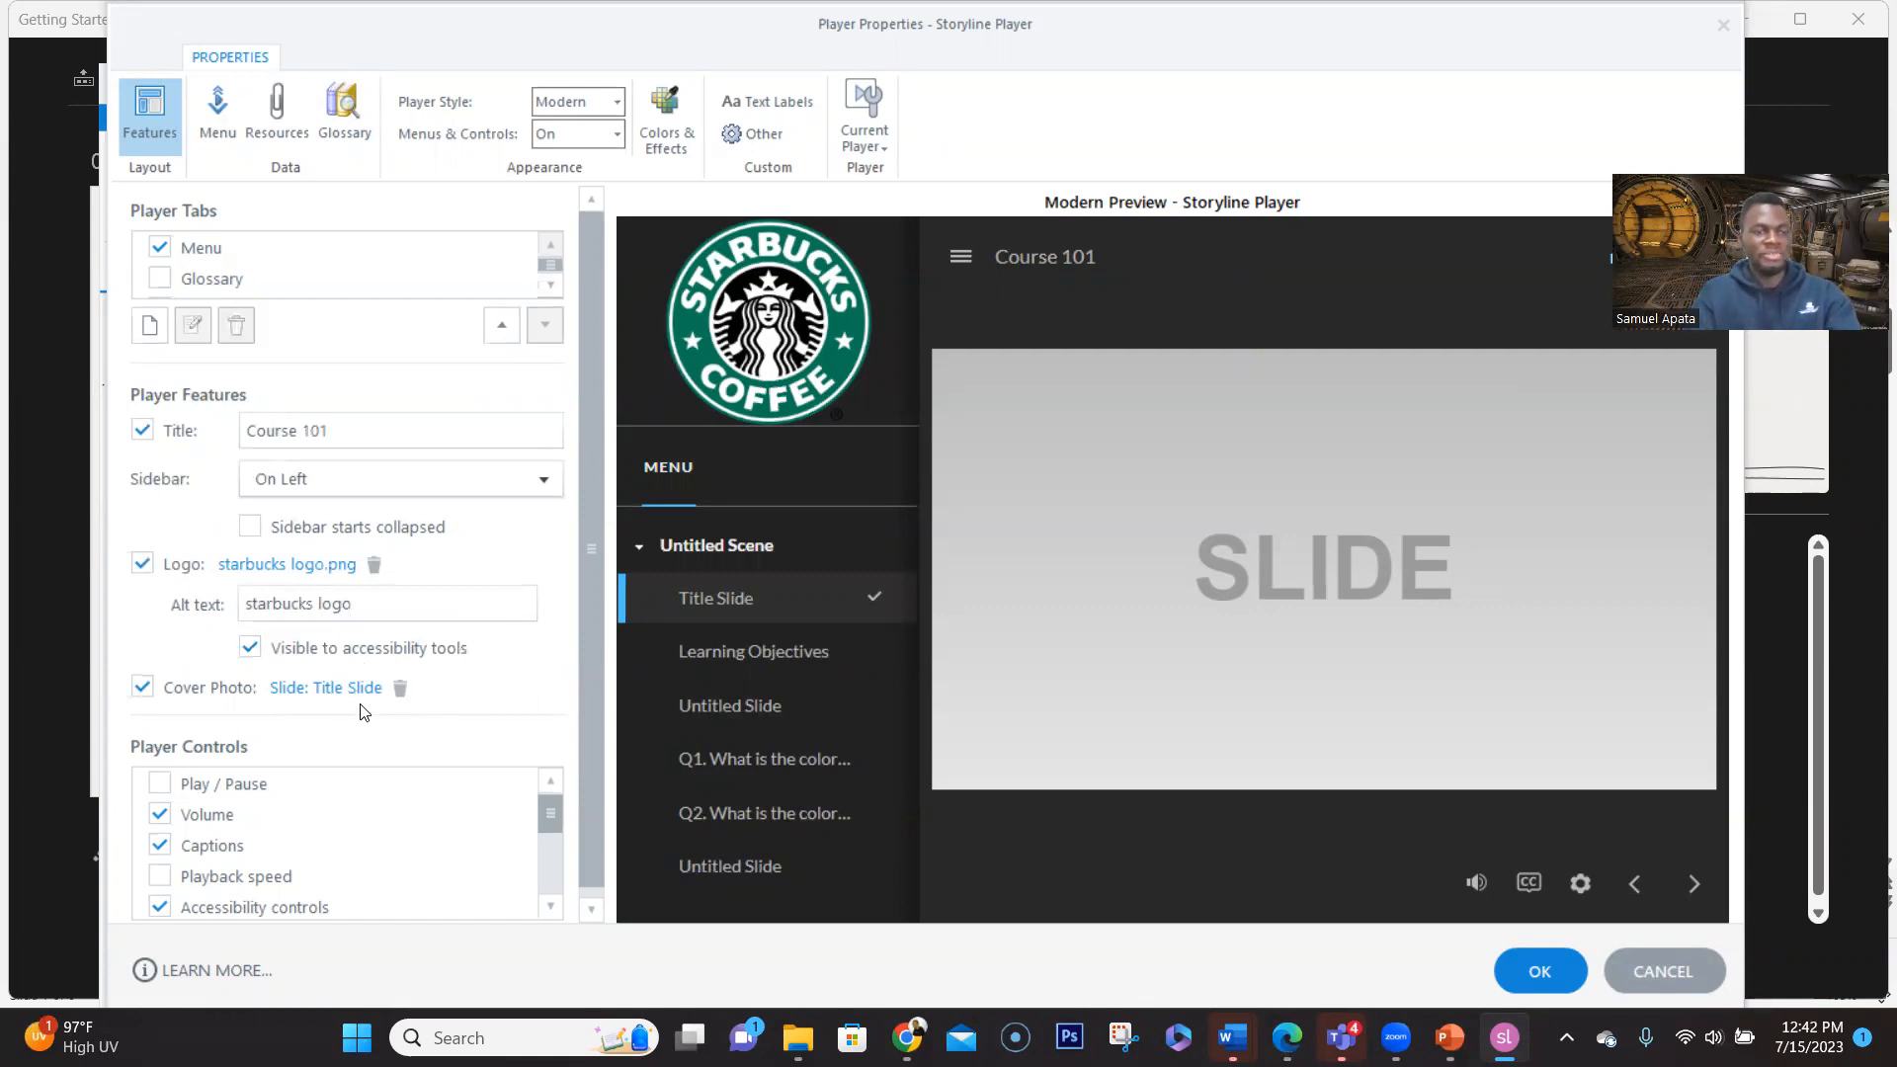
Enable the Play / Pause and Full-screen controls in the course player
{"action": "left_click_drag", "start_coordinate": [551, 816], "coordinate": [556, 787]}
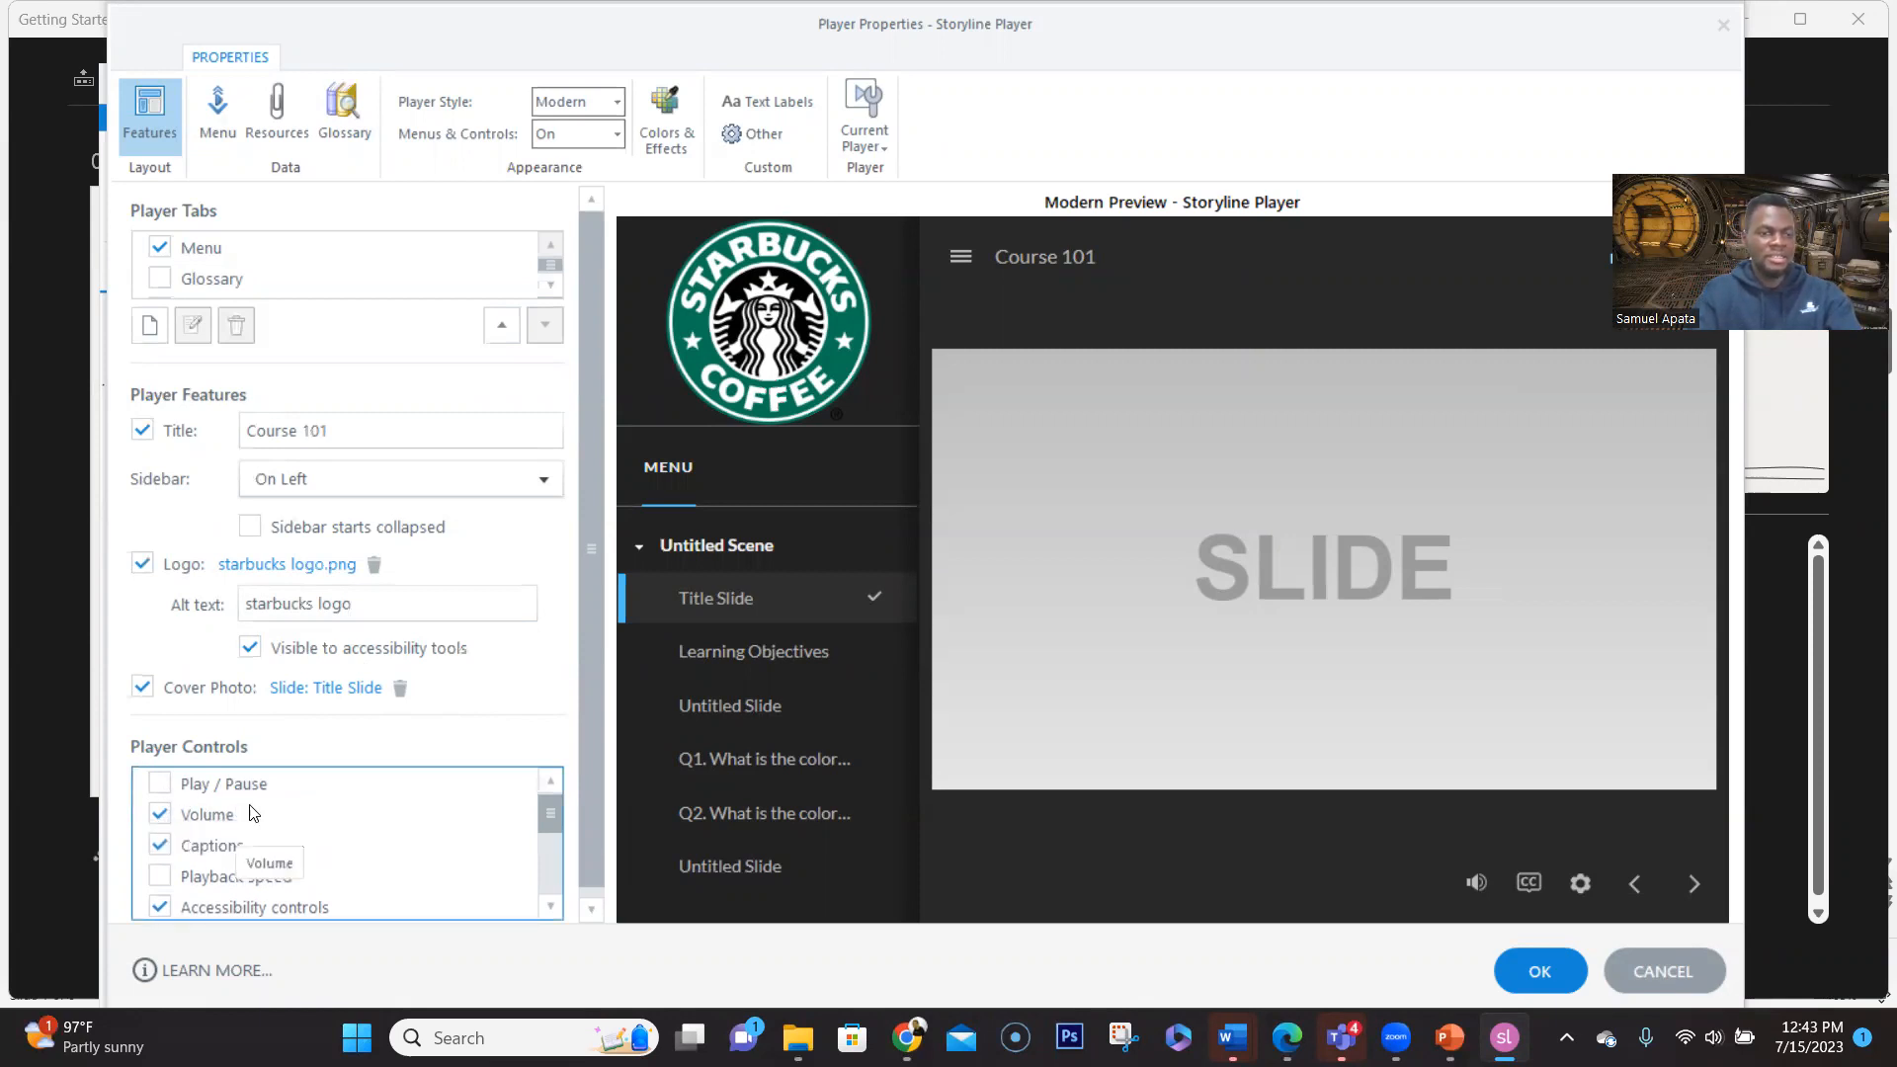
{"action": "left_click", "coordinate": [159, 785]}
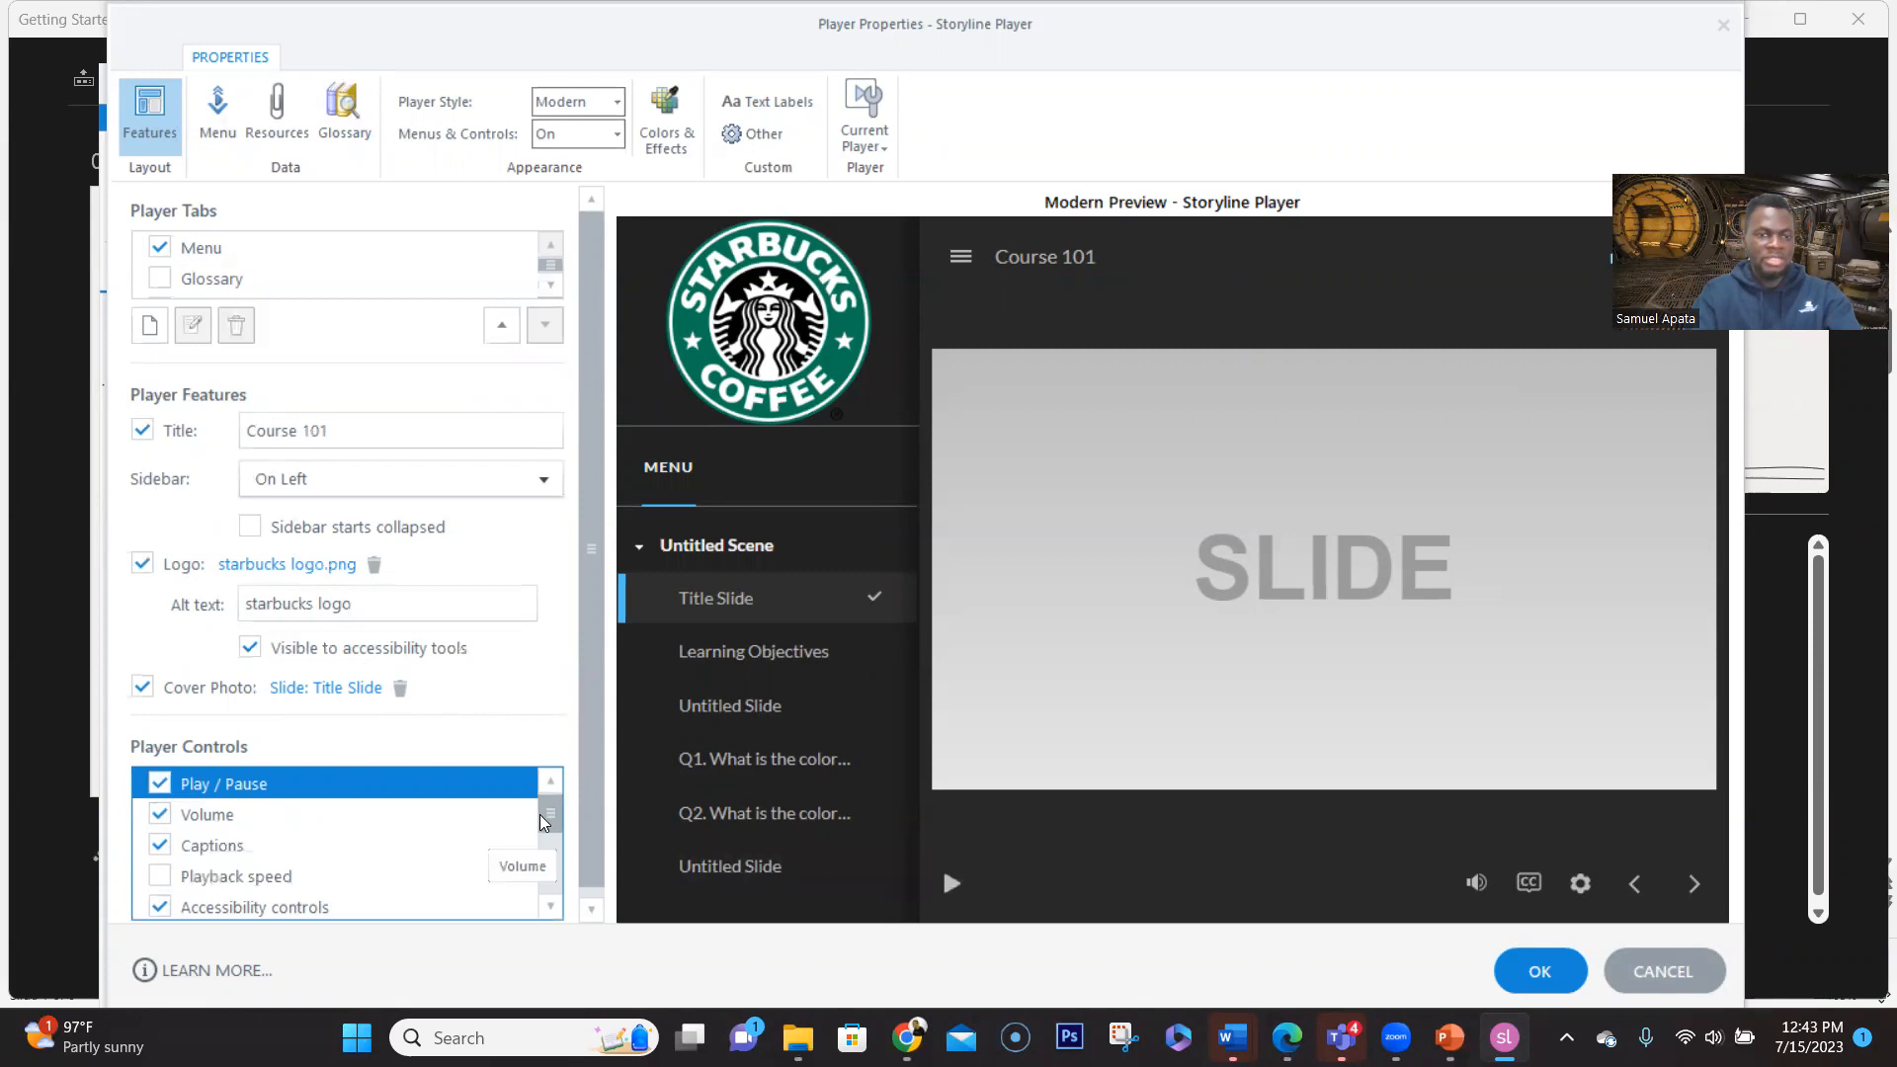
{"action": "scroll", "coordinate": [544, 822], "scroll_direction": "down", "scroll_amount": 1}
{"action": "scroll", "coordinate": [547, 820], "scroll_direction": "up", "scroll_amount": 1}
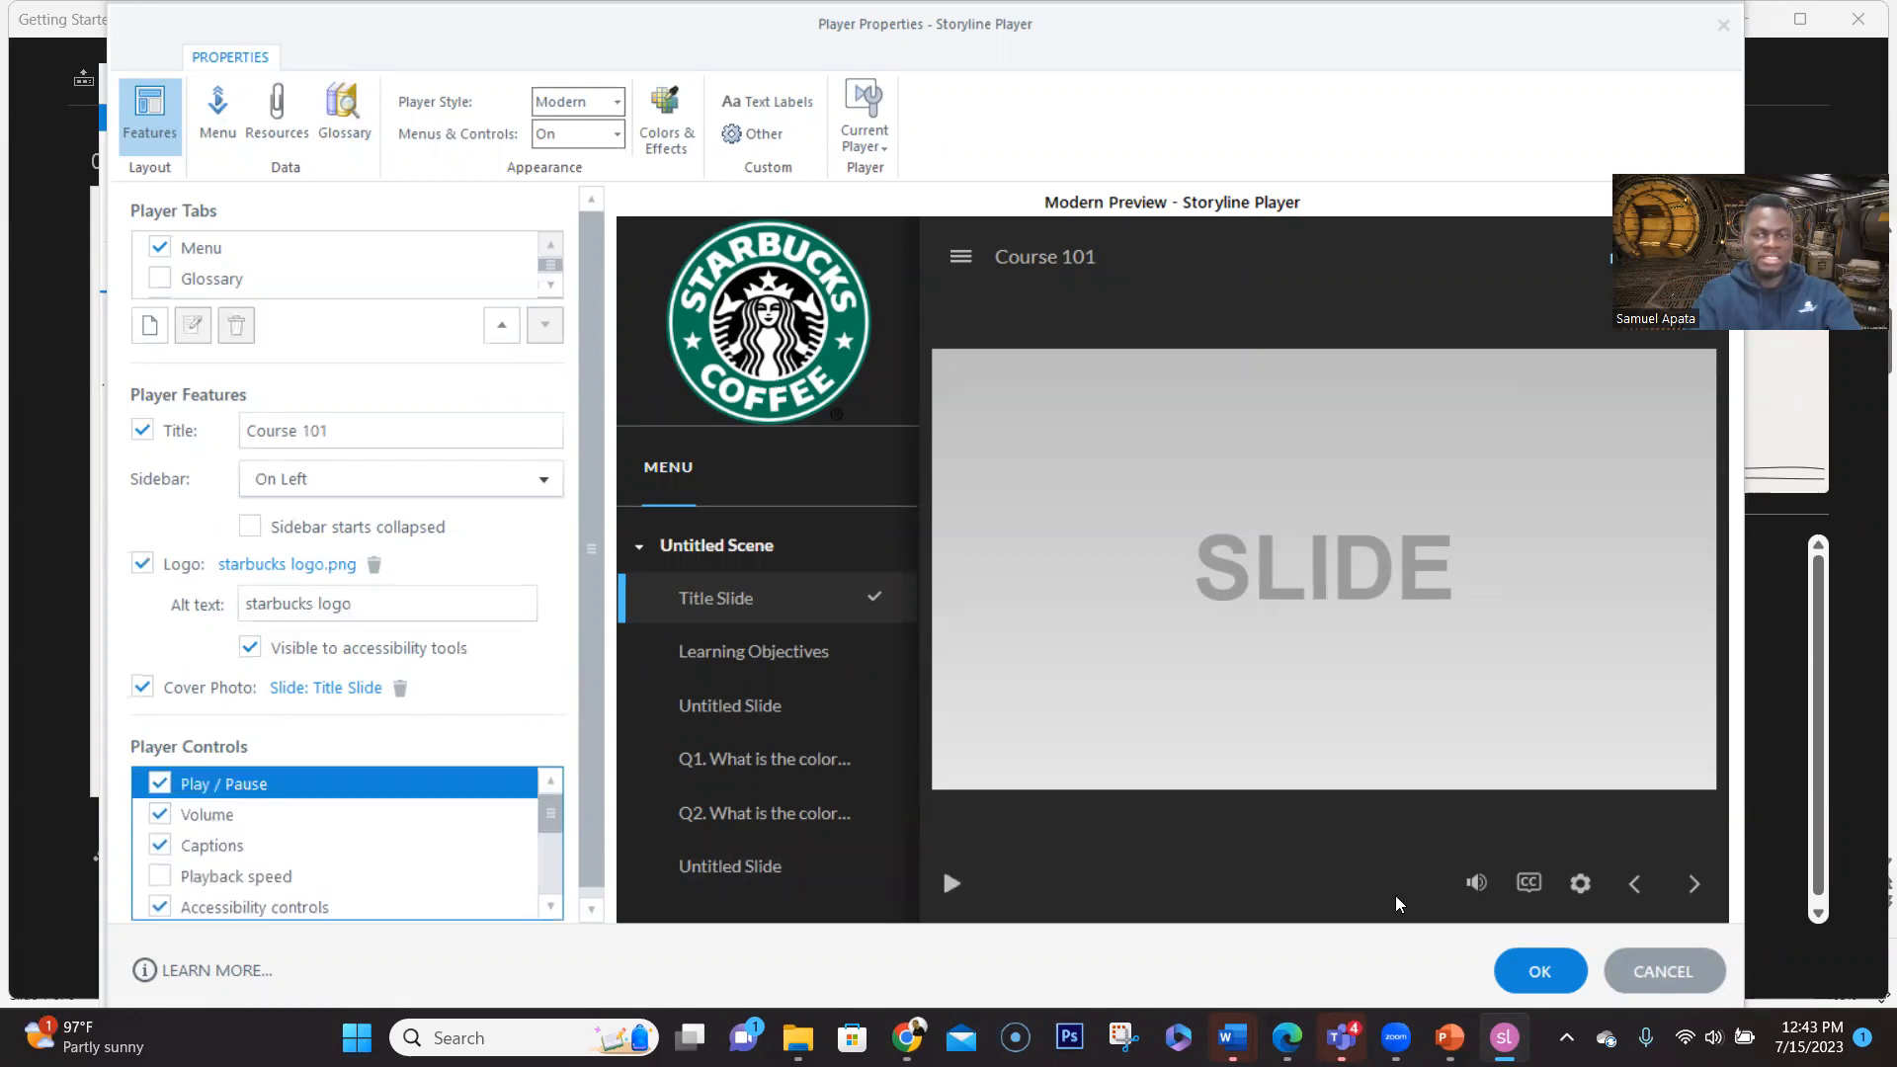
{"action": "mouse_move", "coordinate": [1476, 882]}
{"action": "left_click_drag", "start_coordinate": [551, 830], "coordinate": [555, 858]}
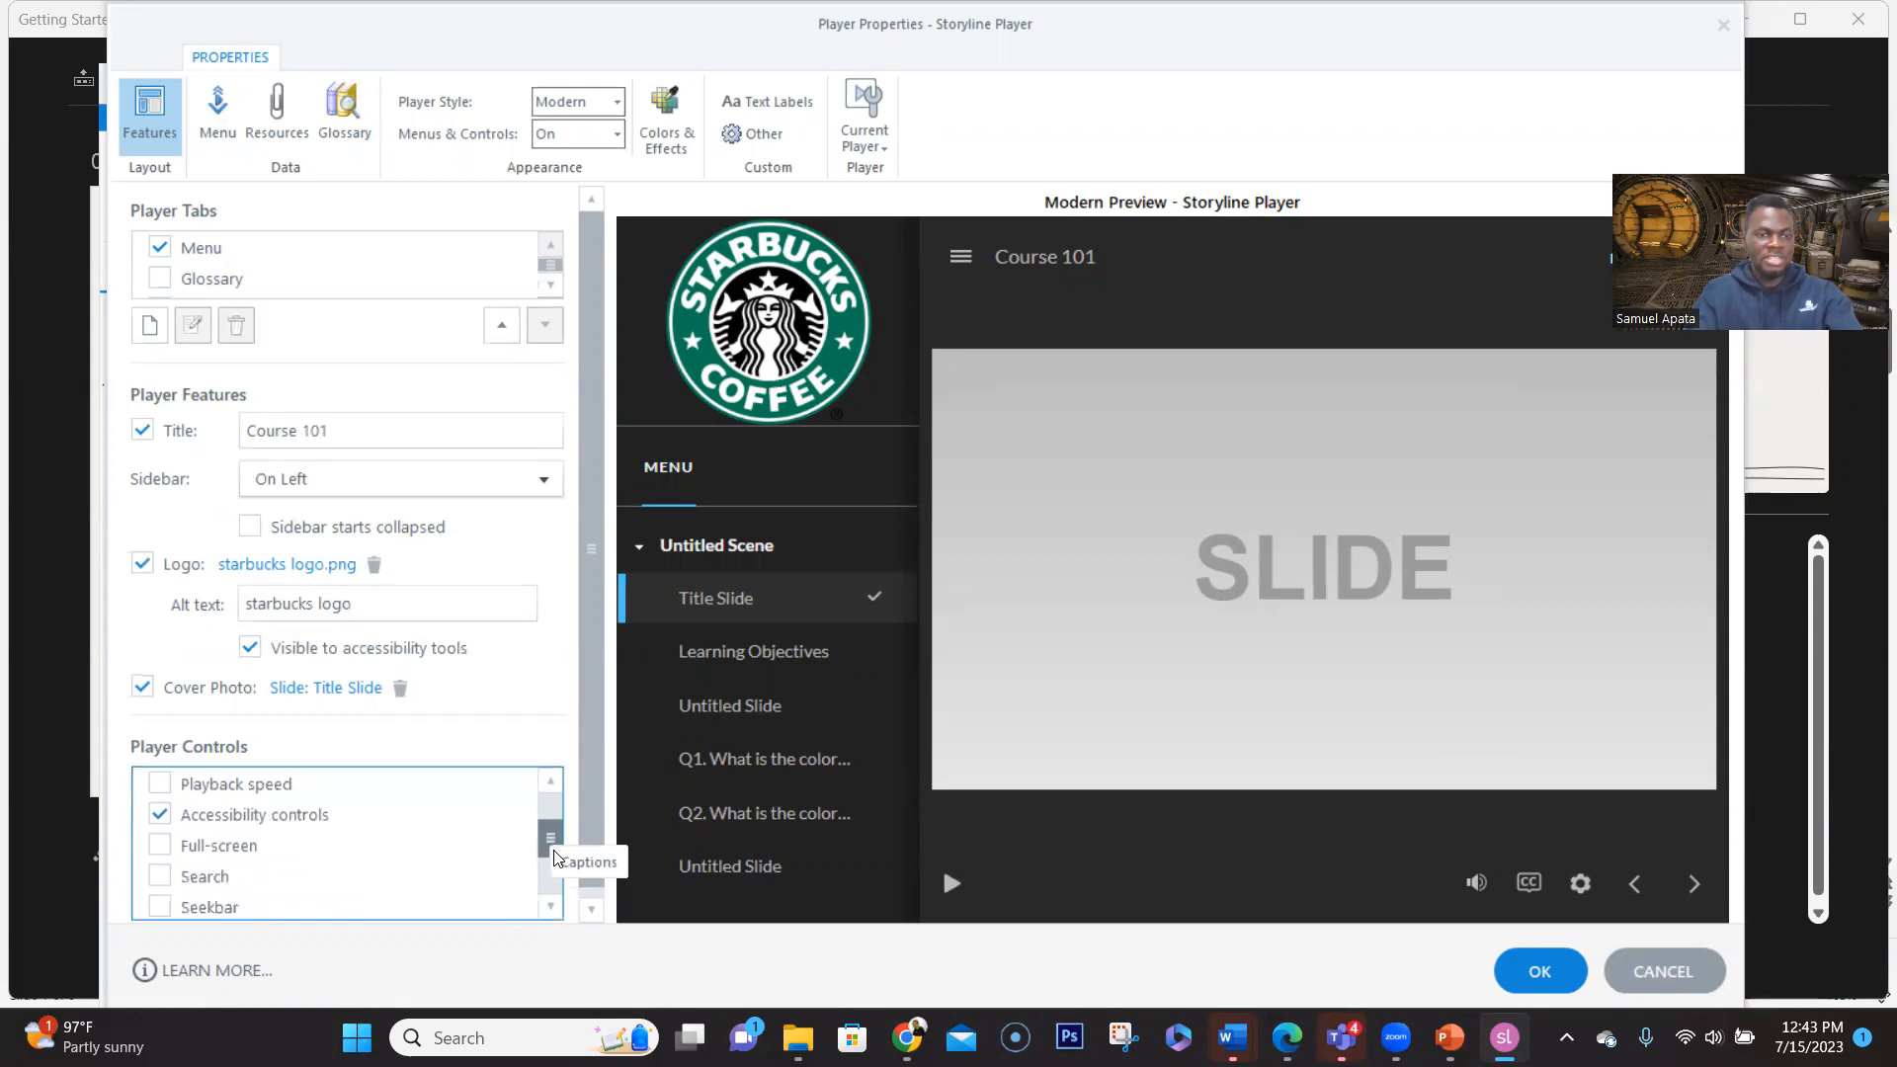
{"action": "left_click", "coordinate": [161, 847]}
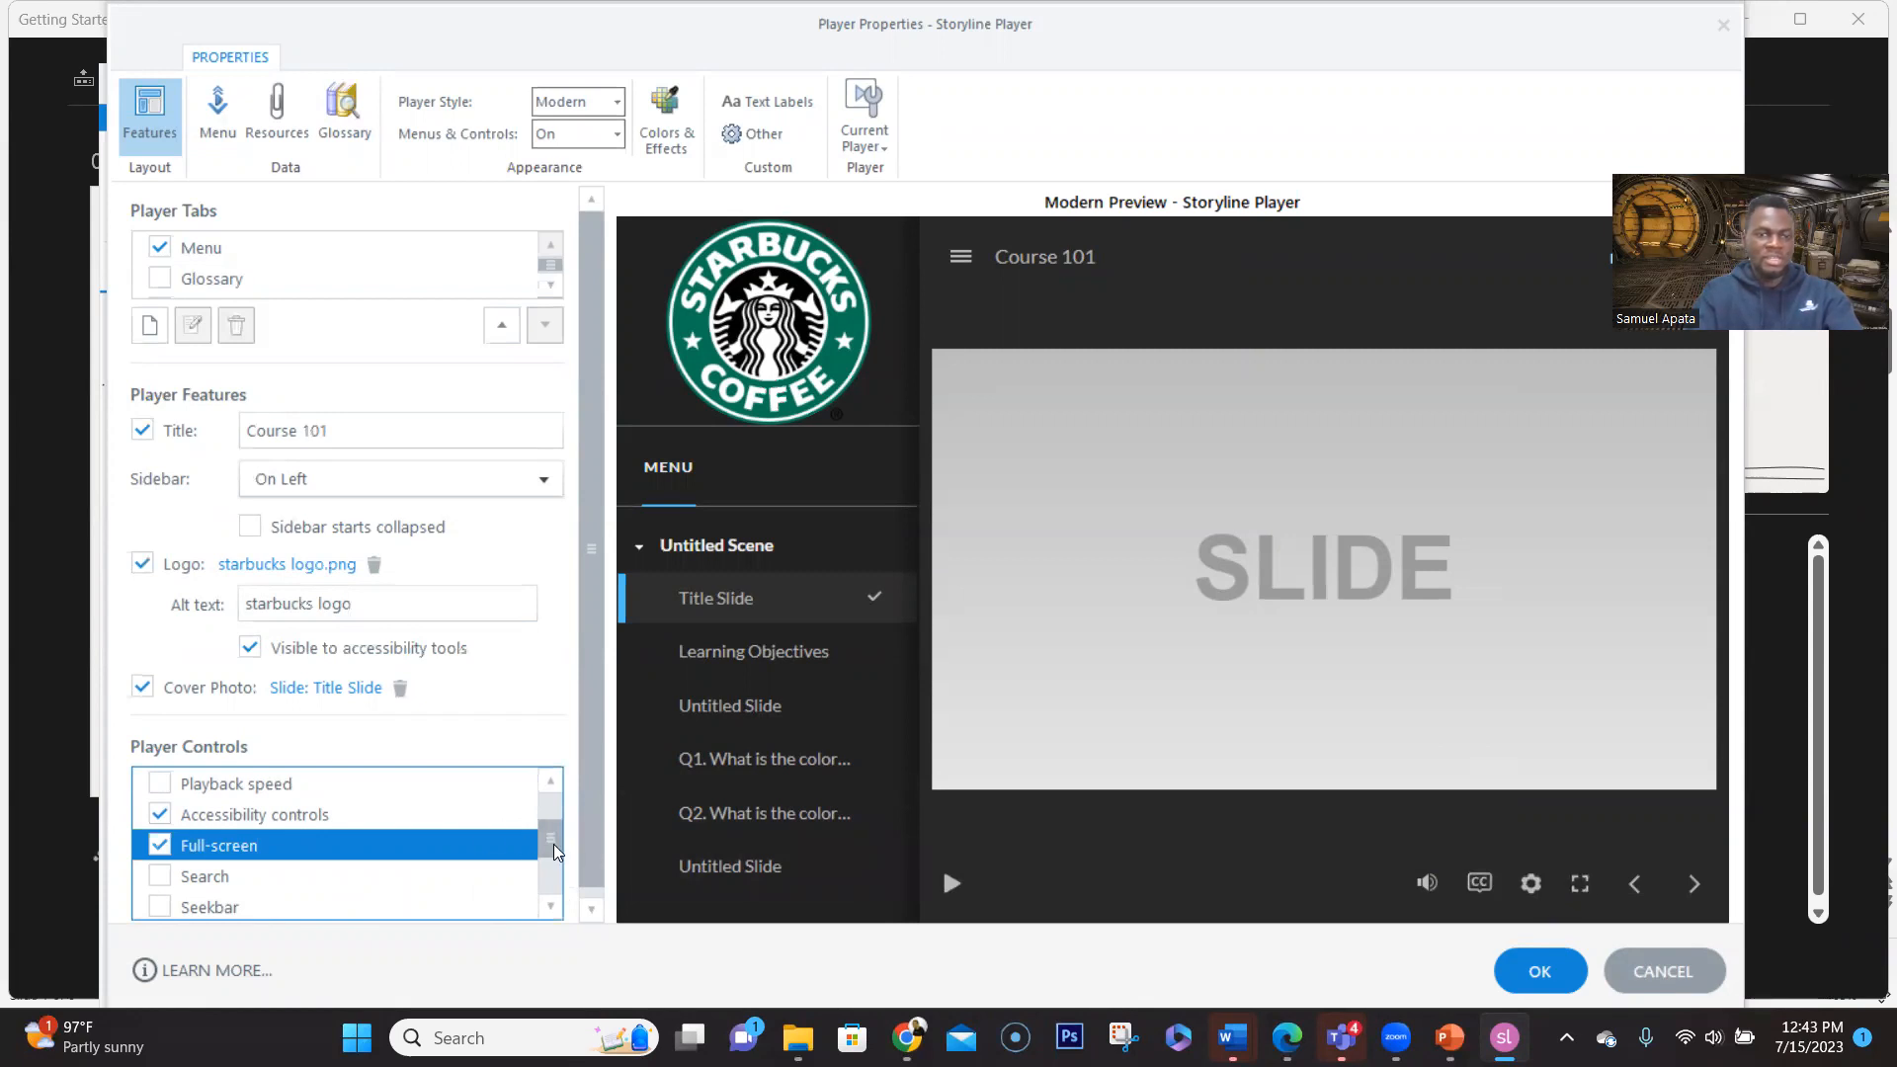
Enable the player's seekbar and set it to "Allow drag after completion"
{"action": "left_click_drag", "start_coordinate": [555, 851], "coordinate": [554, 867]}
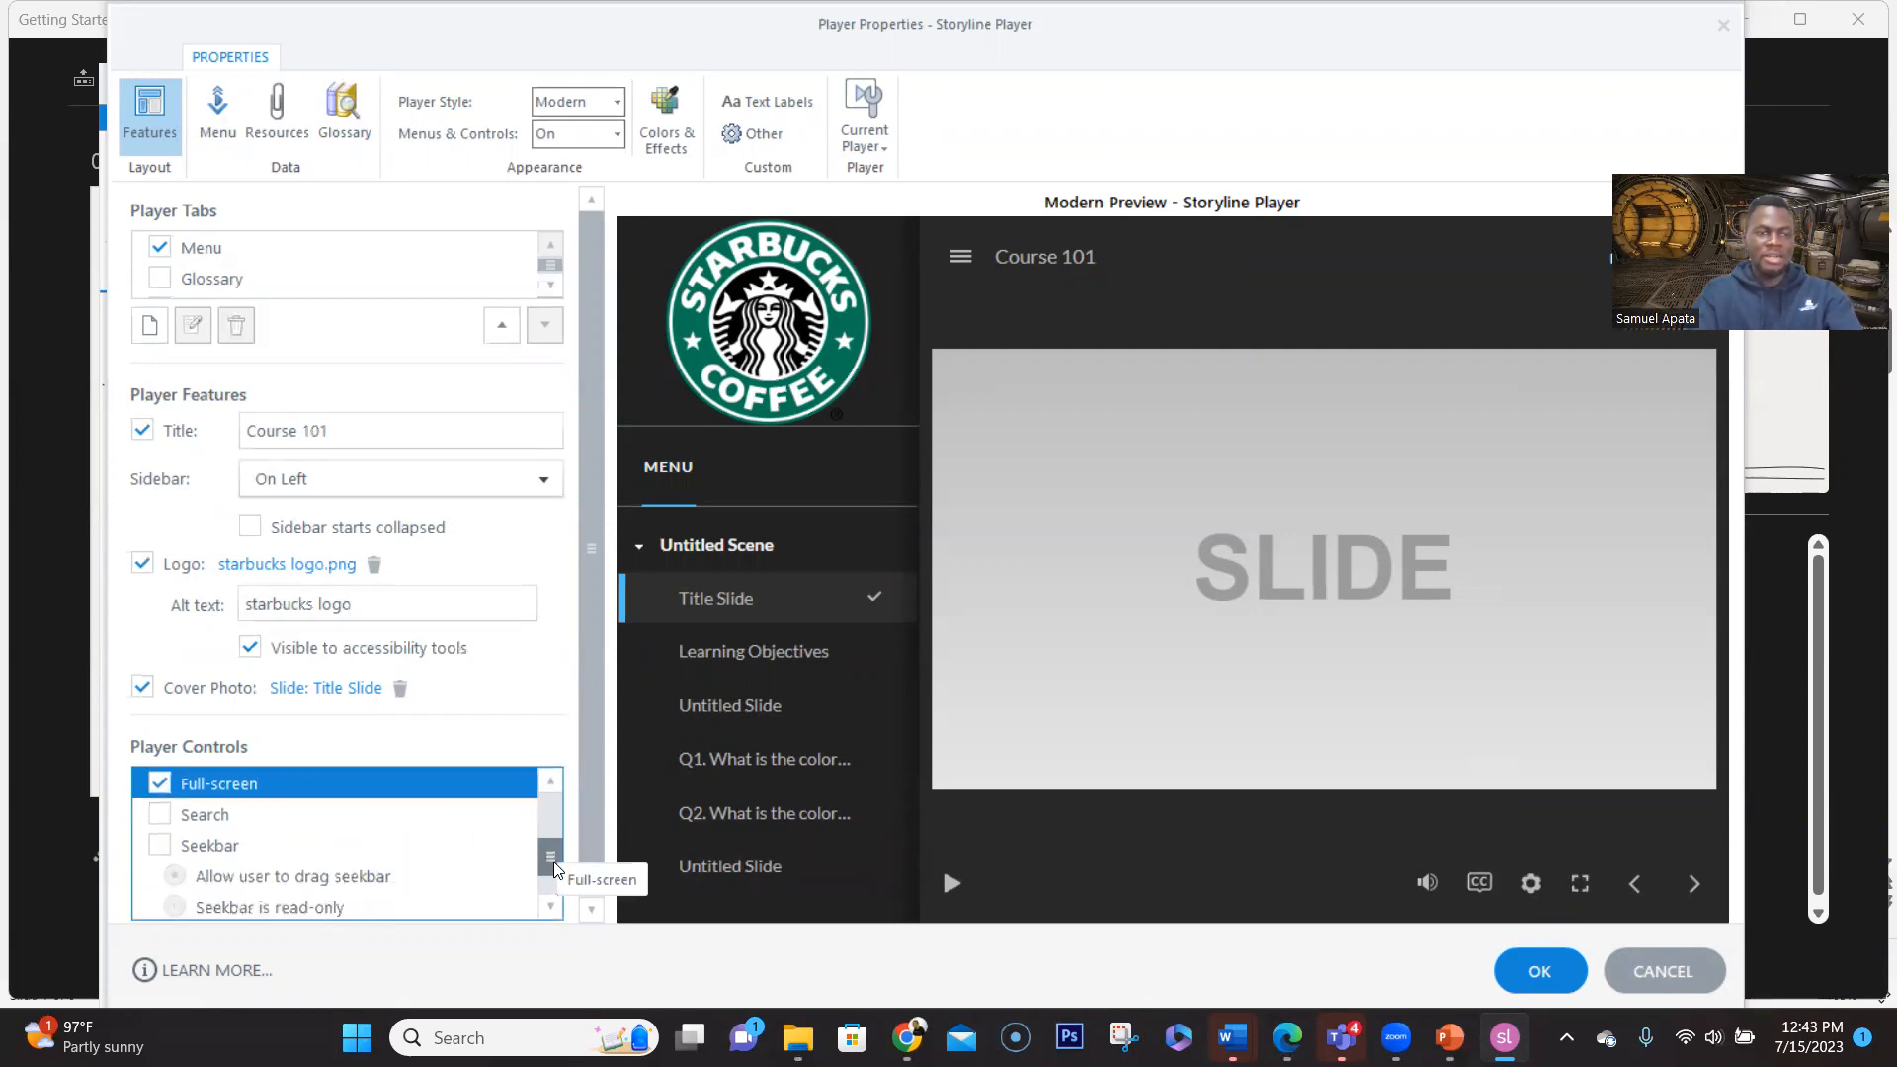
{"action": "left_click", "coordinate": [159, 847]}
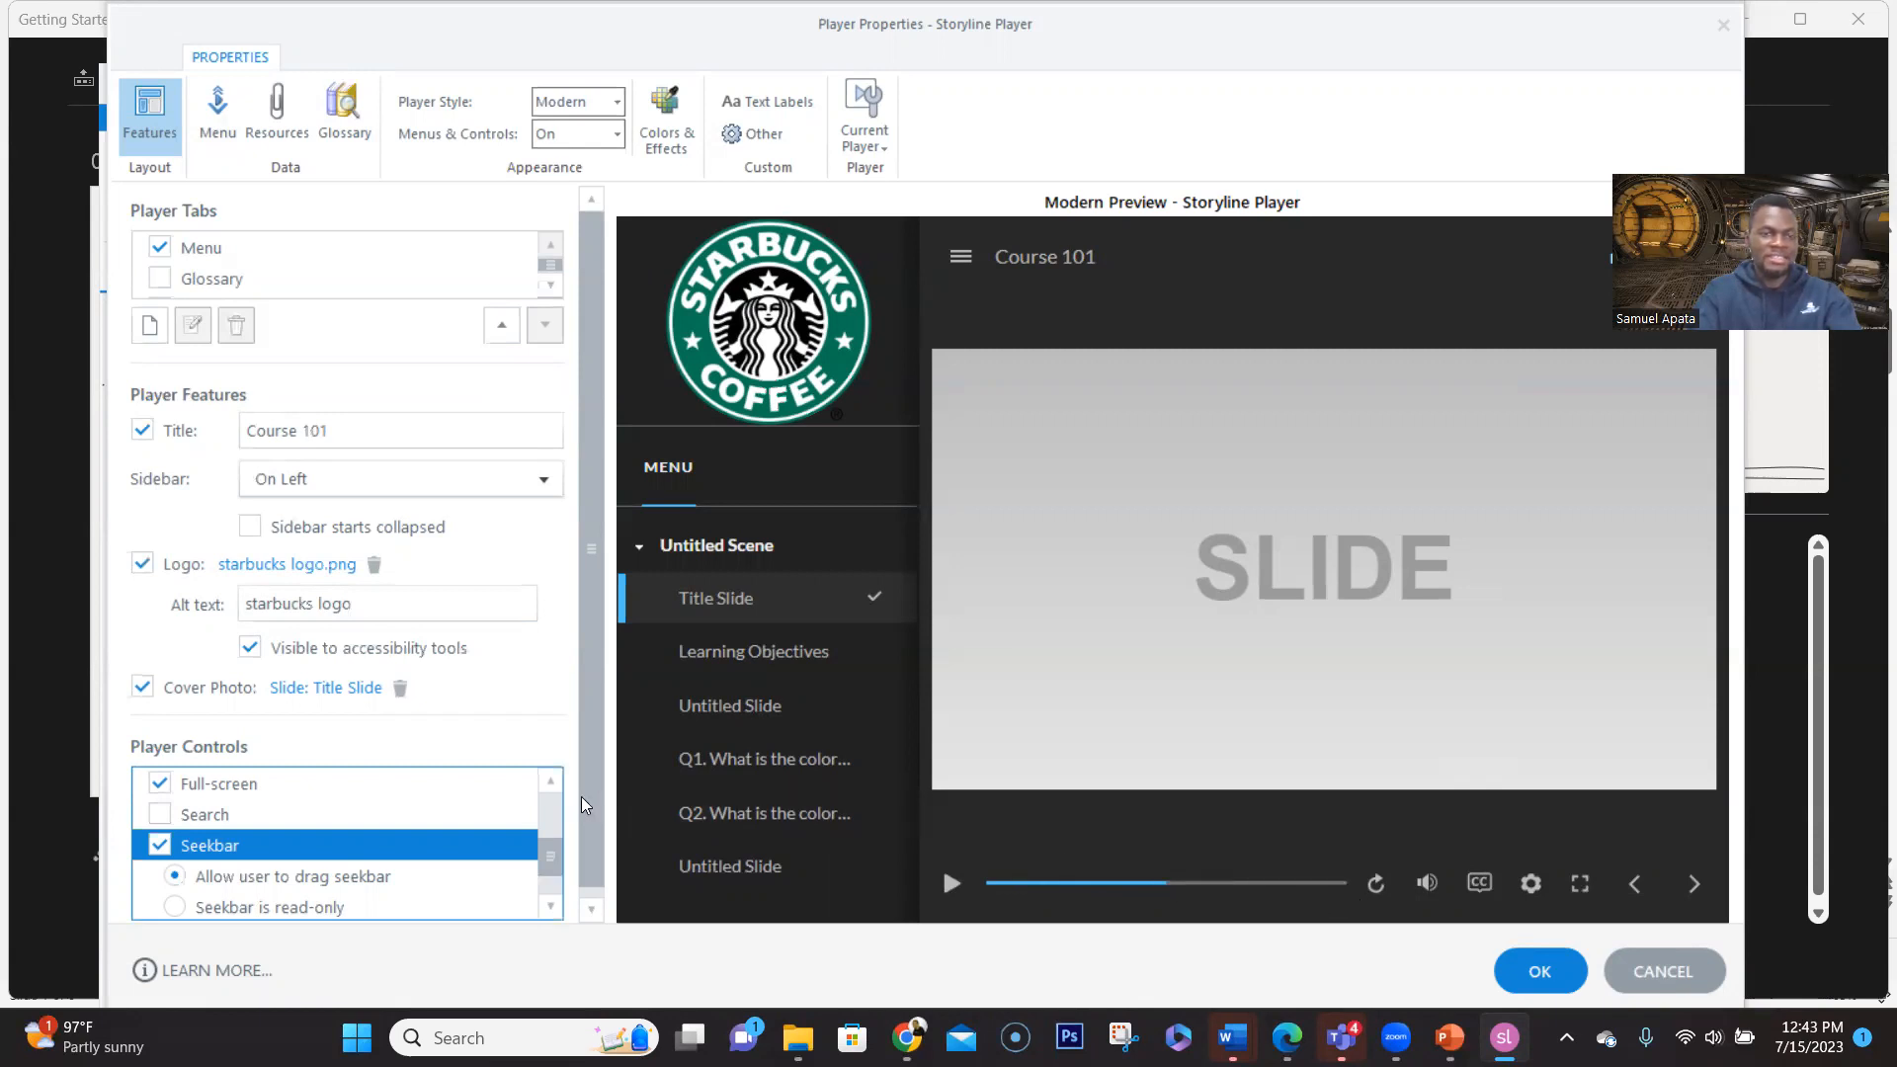
{"action": "left_click_drag", "start_coordinate": [546, 855], "coordinate": [548, 874]}
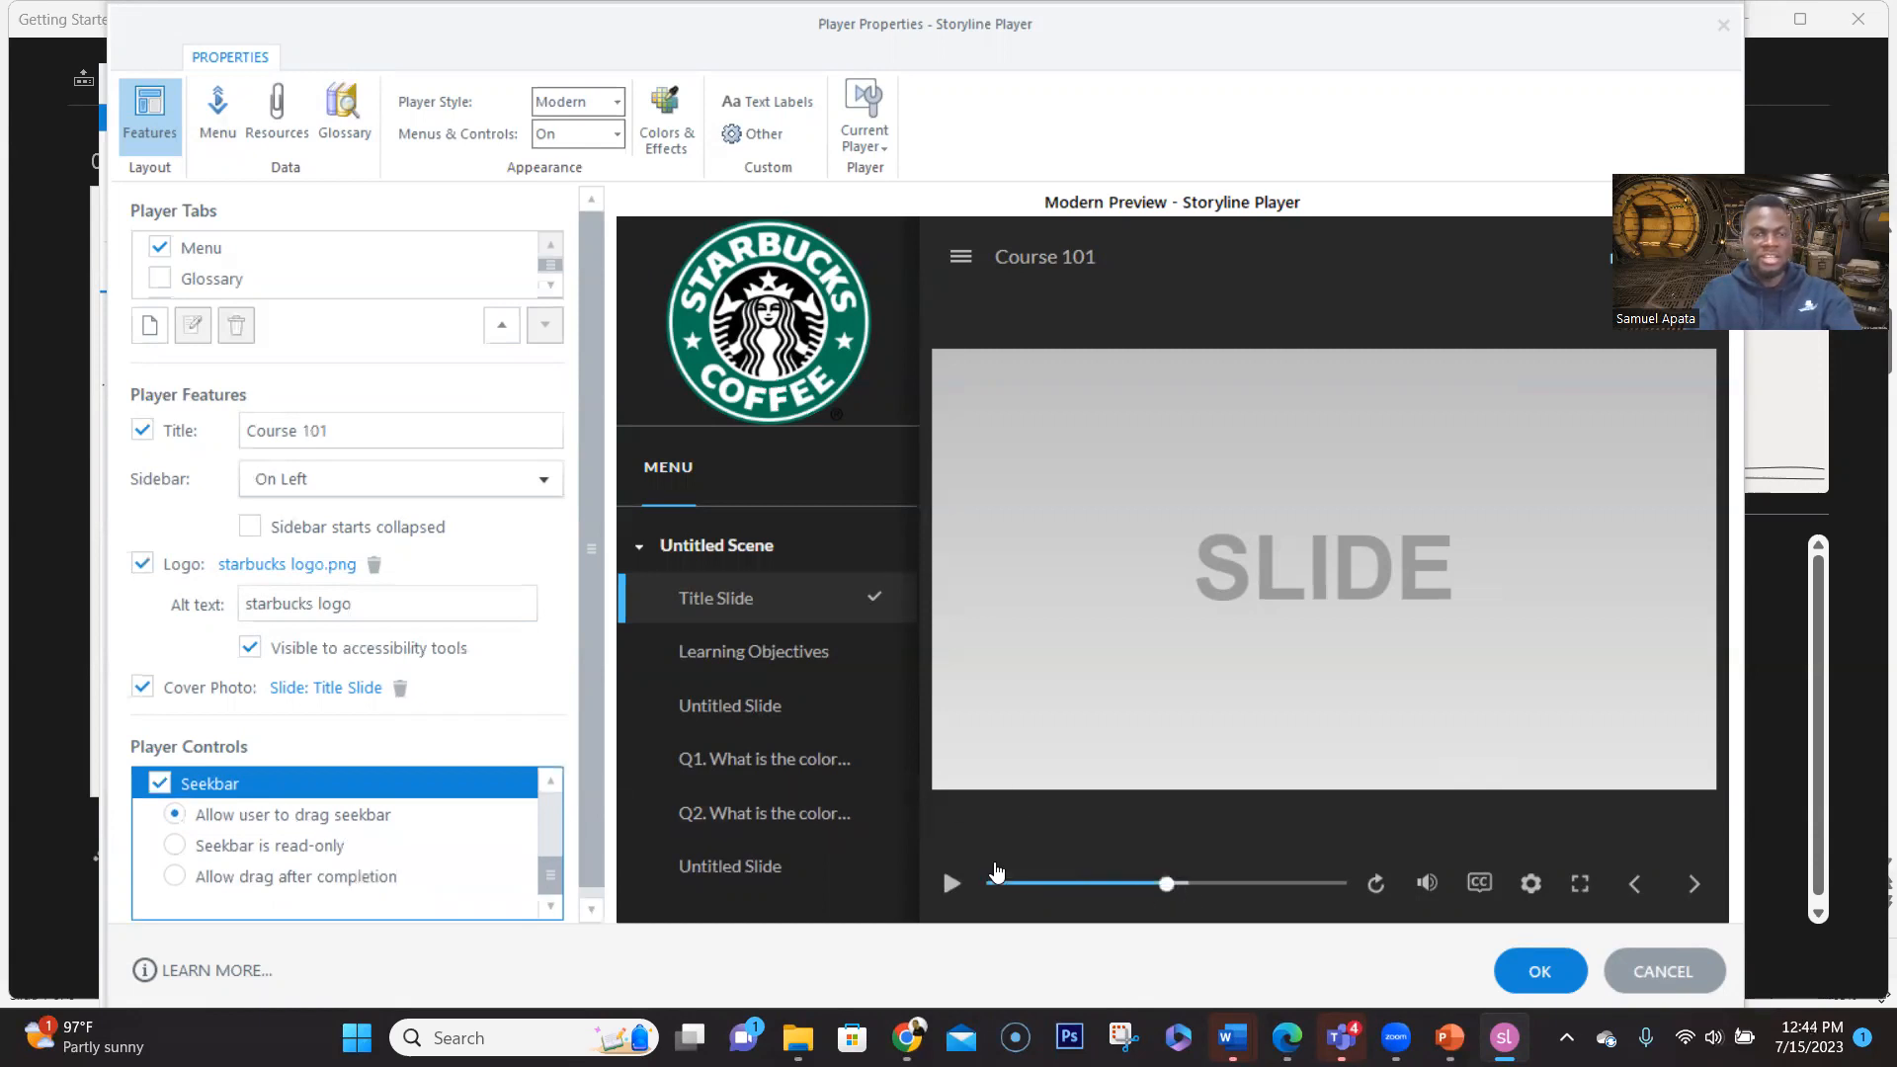
{"action": "left_click", "coordinate": [175, 877]}
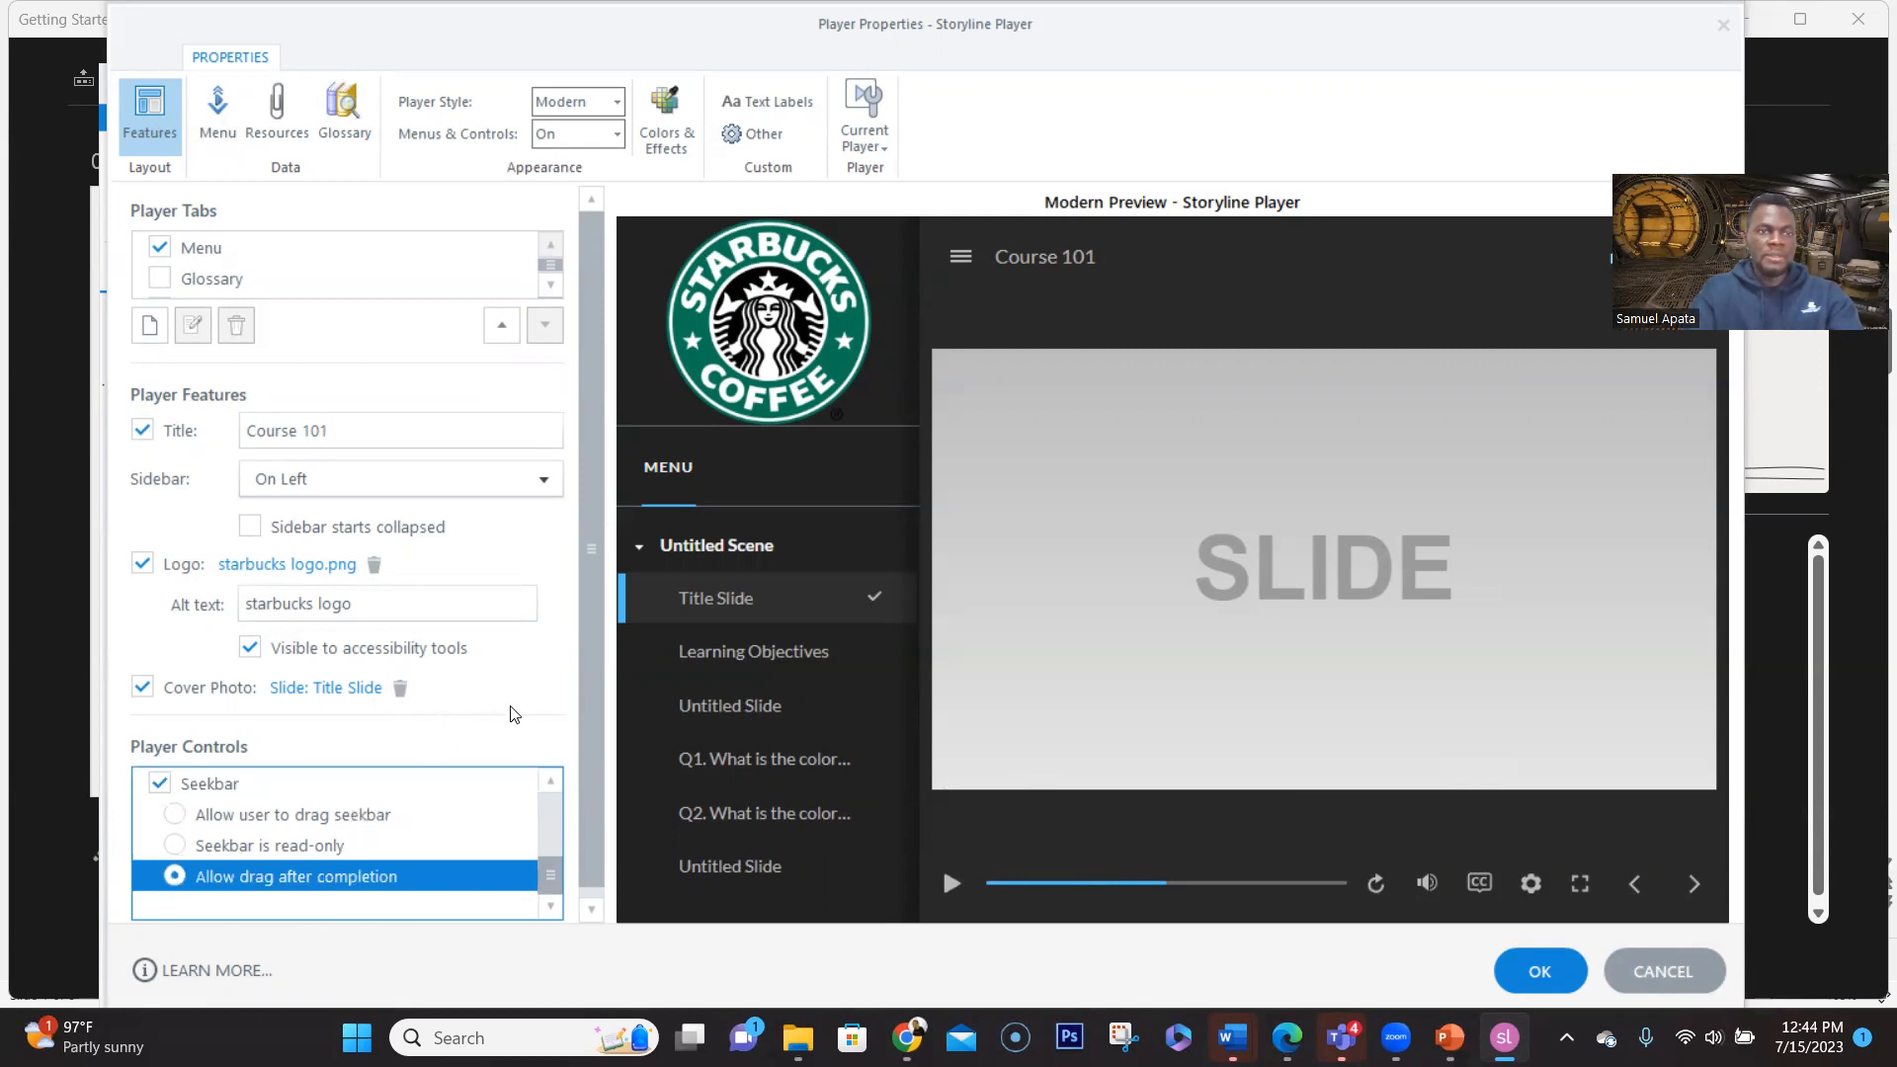
Delete the "Untitled Scene" heading from the player menu while keeping its child slides
{"action": "left_click", "coordinate": [215, 128]}
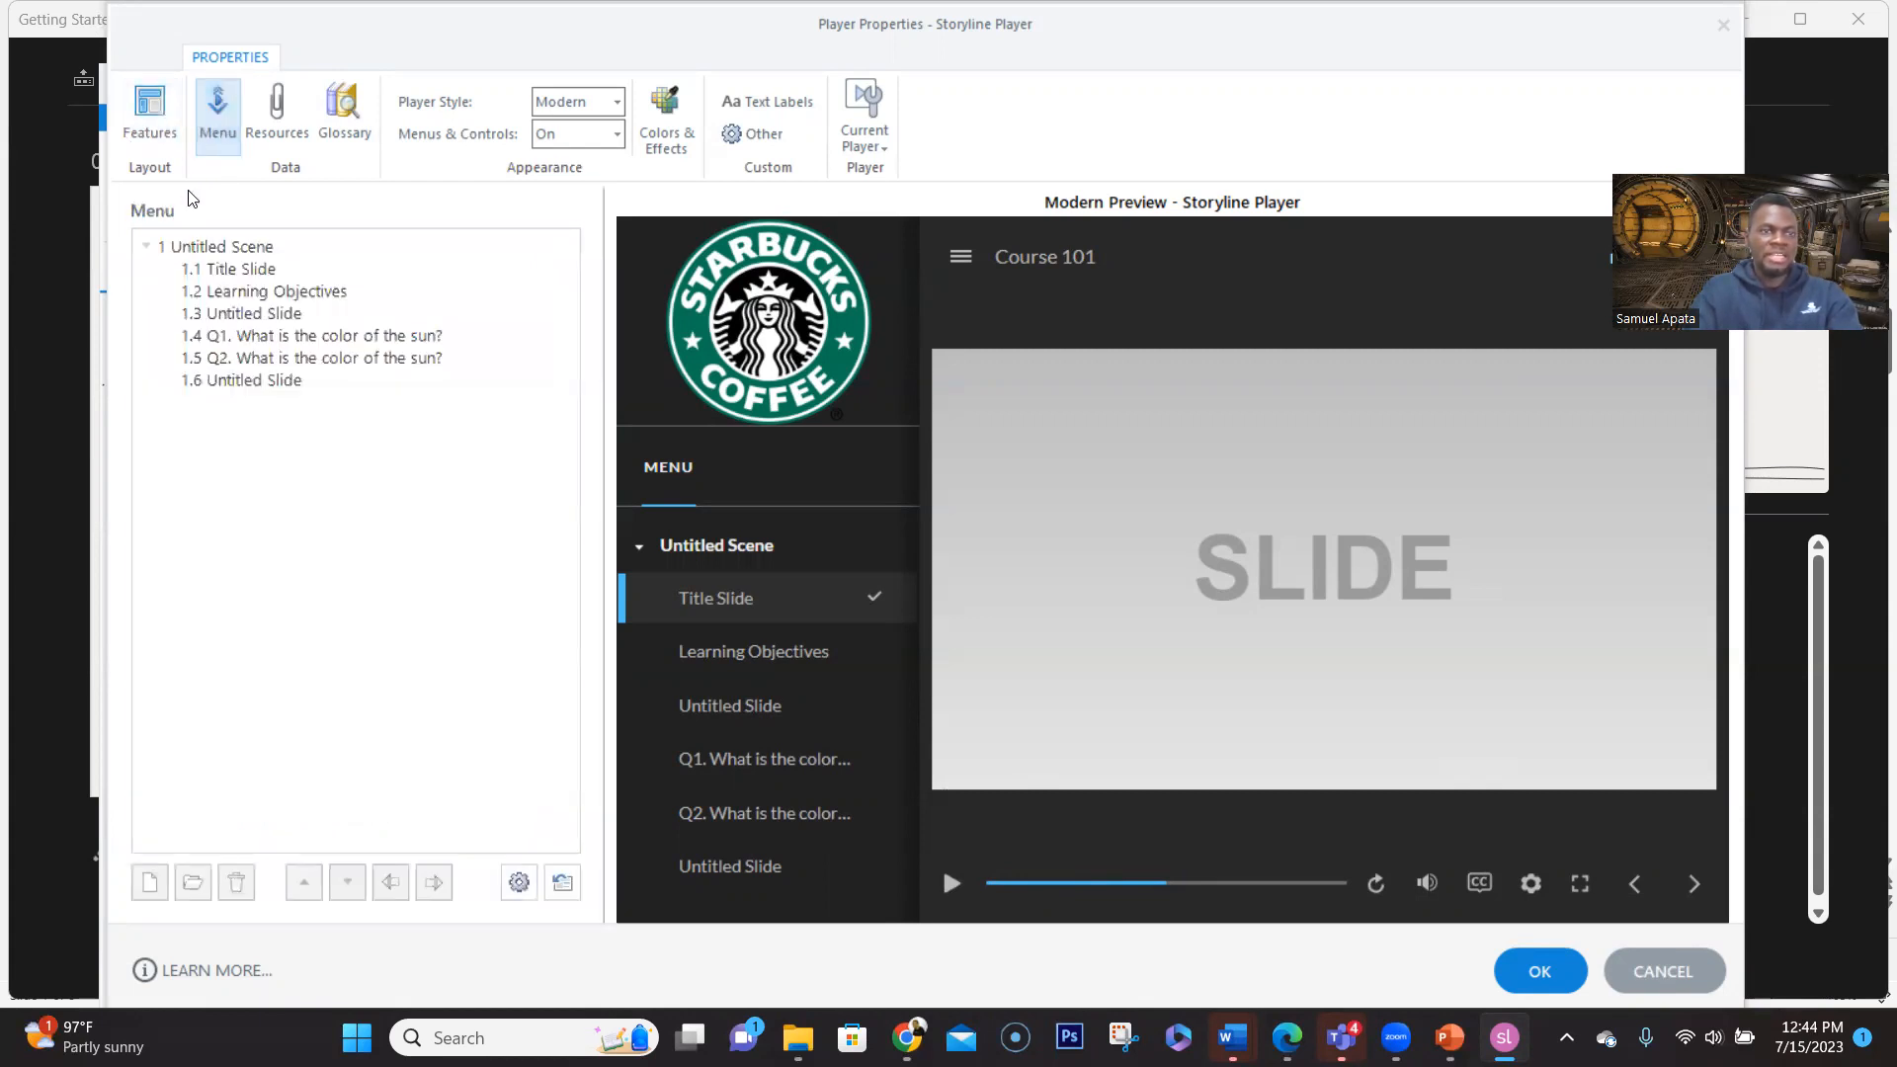
{"action": "left_click", "coordinate": [204, 248]}
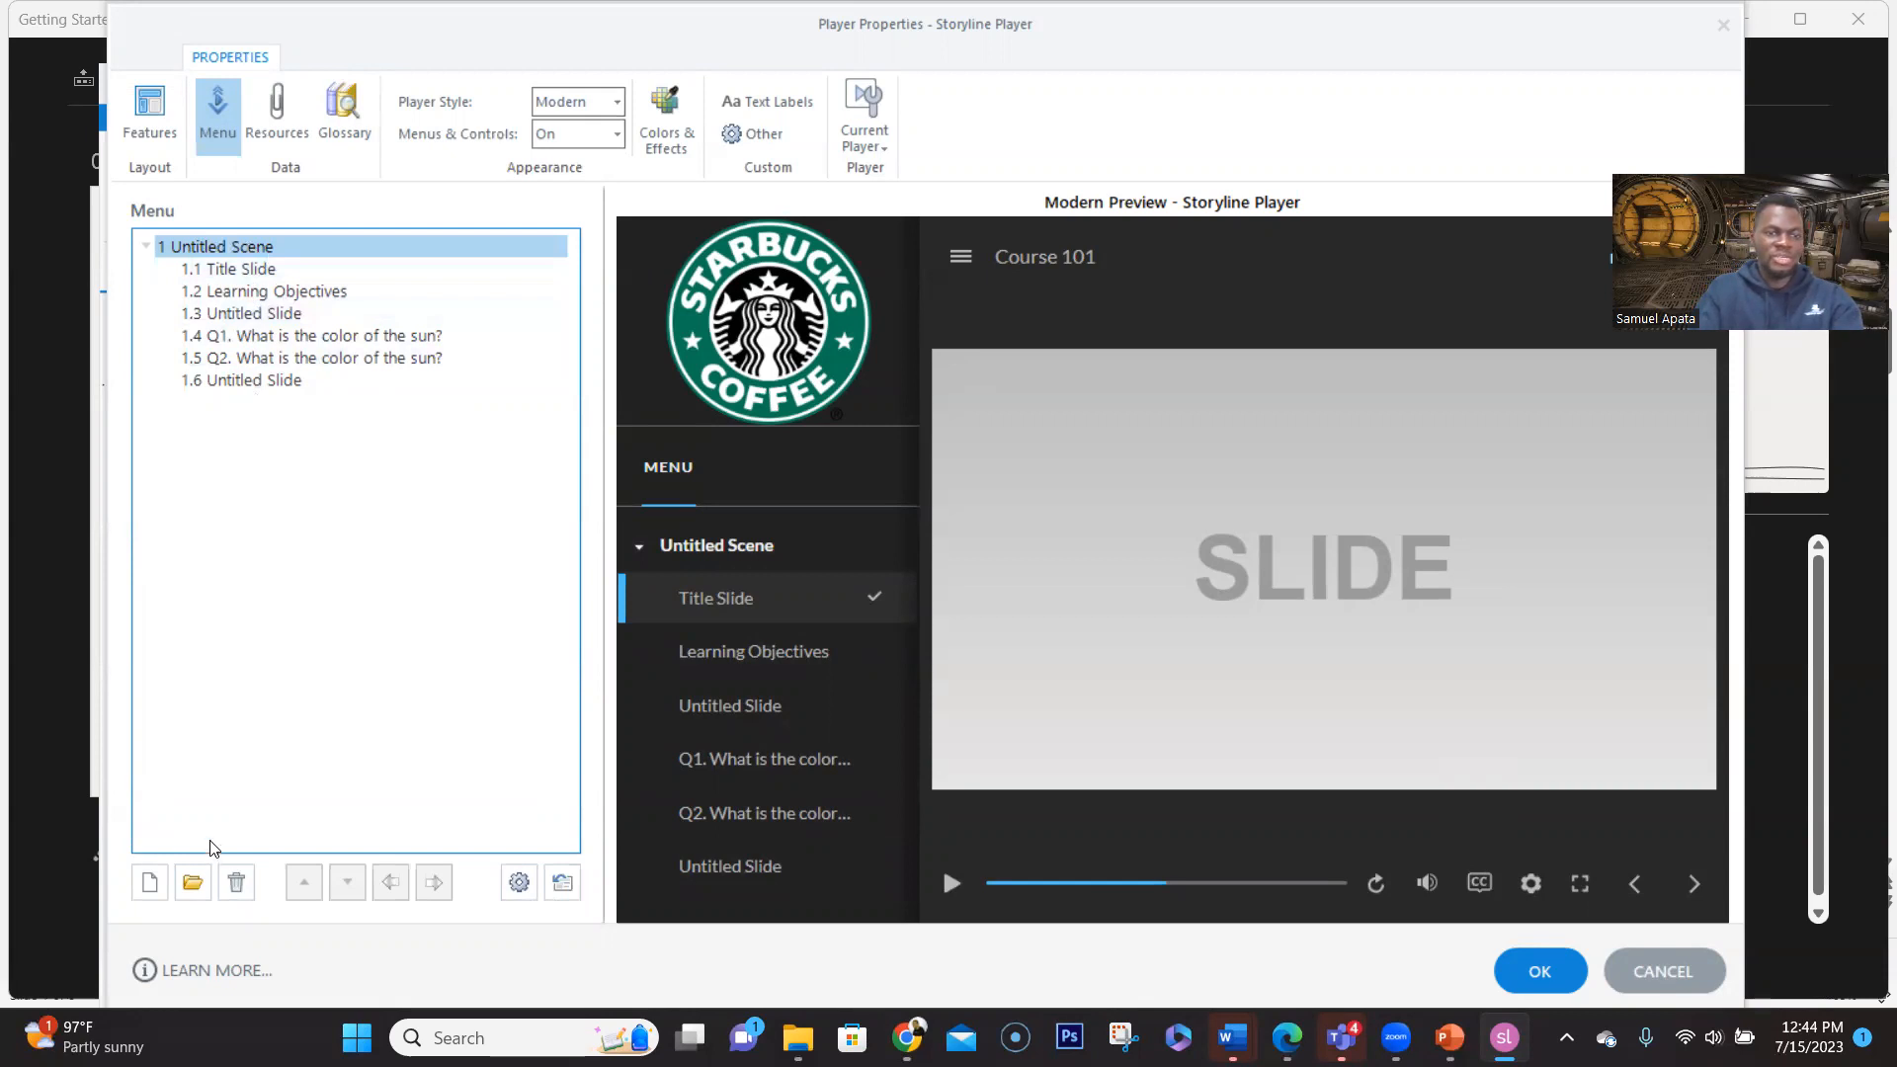
{"action": "left_click", "coordinate": [237, 884]}
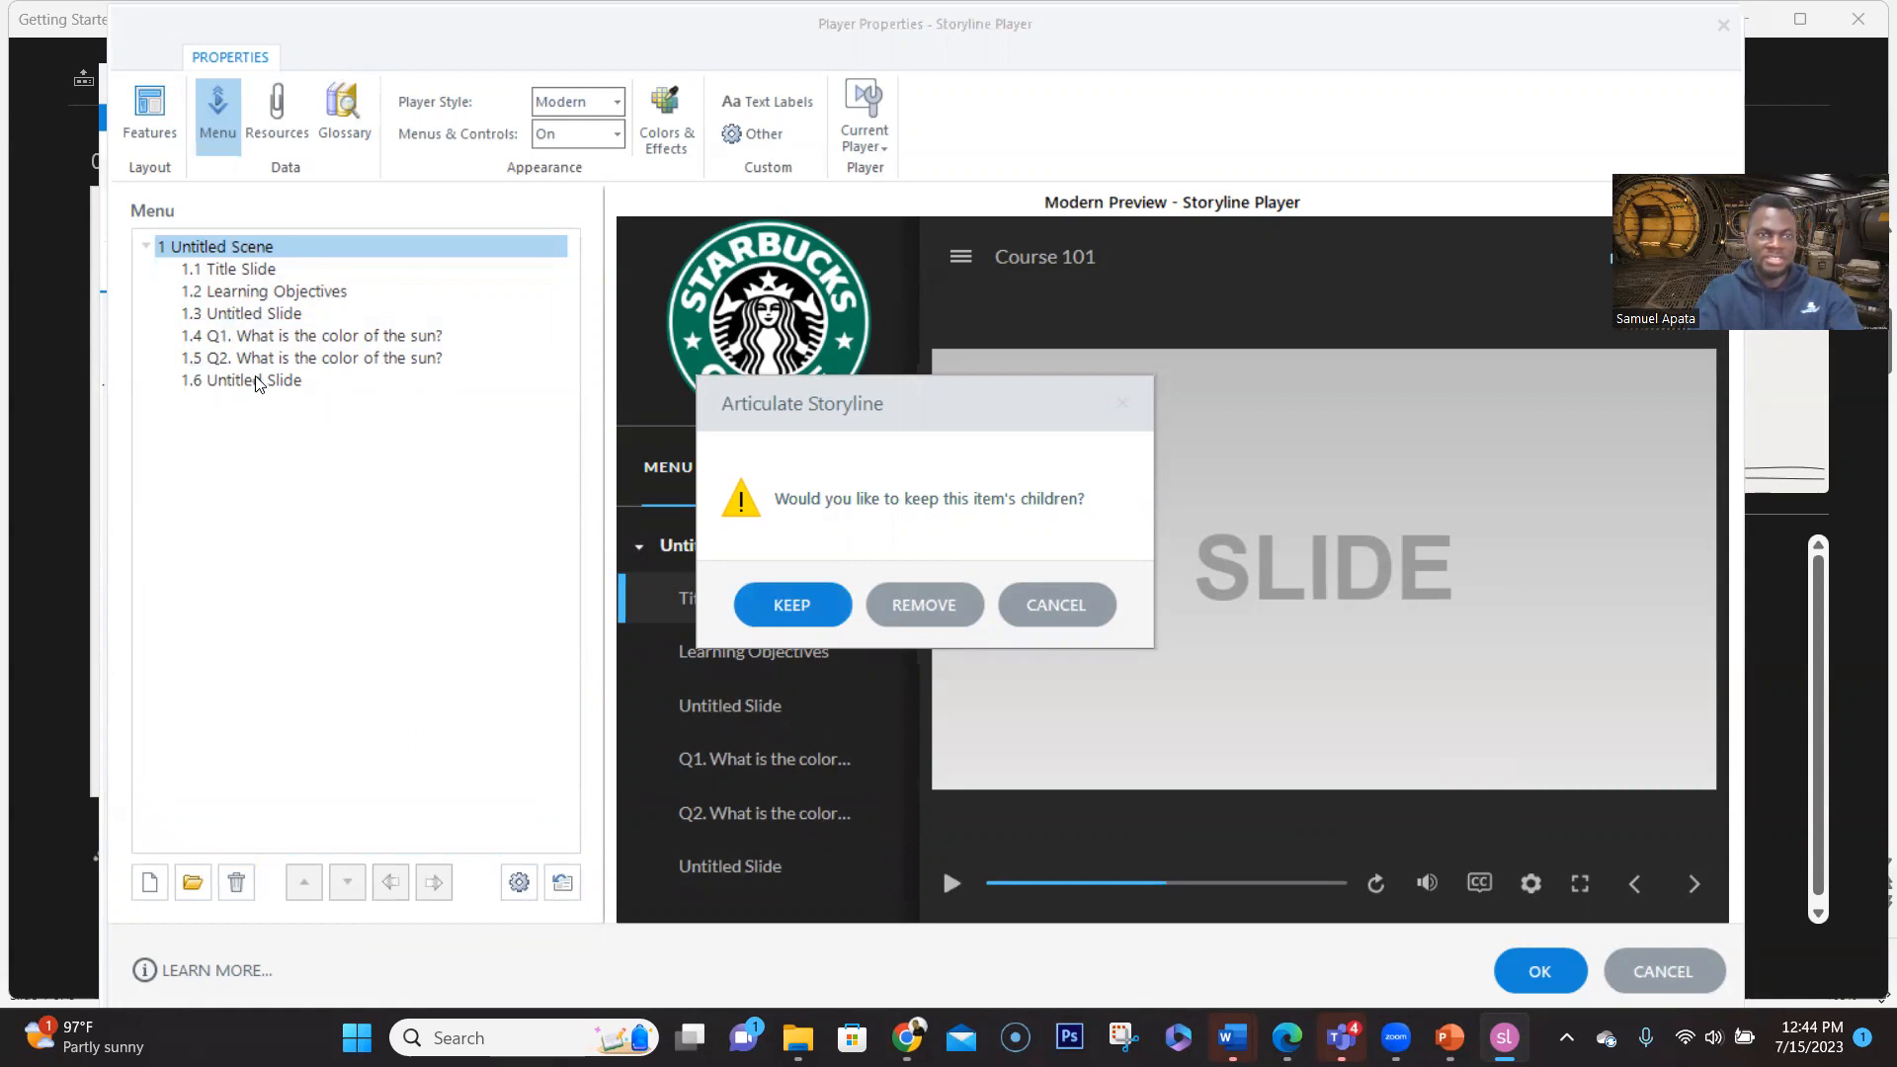
{"action": "left_click", "coordinate": [784, 595]}
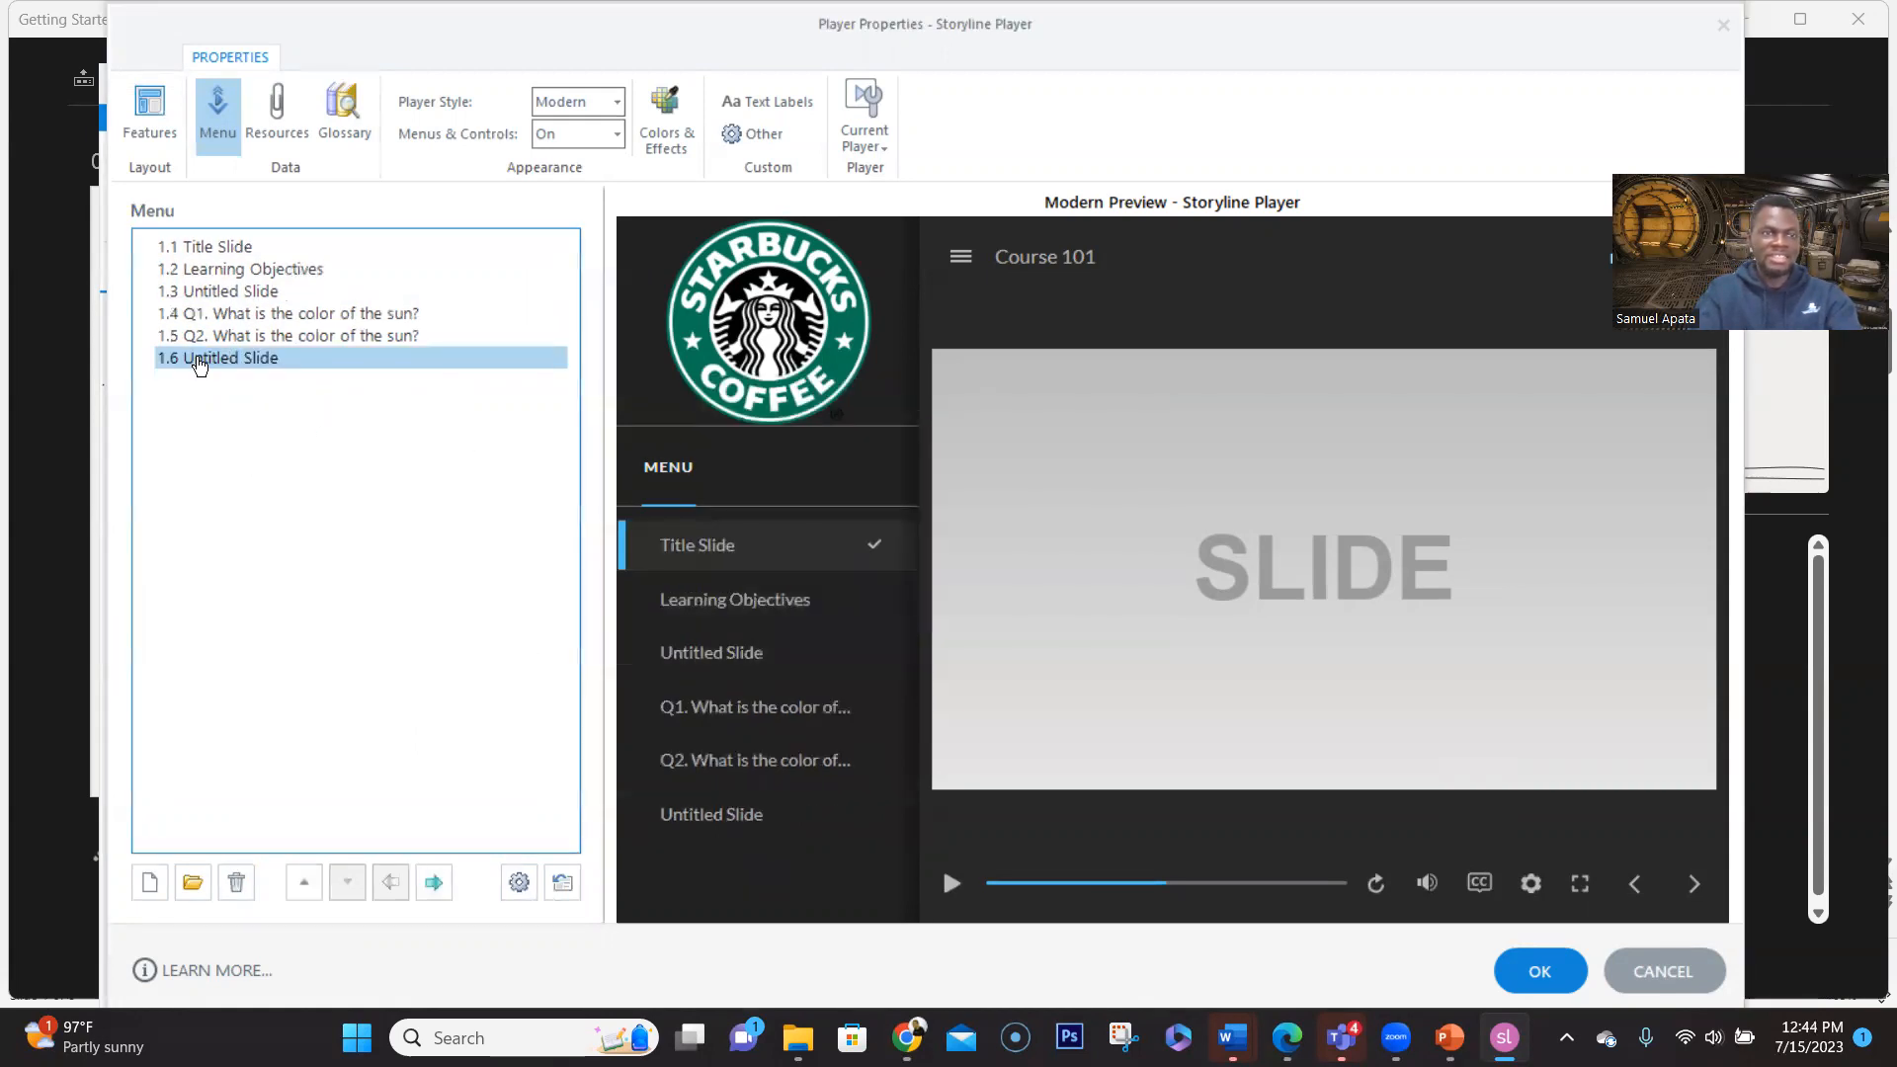
Rename the untitled 1.3 entry in the player menu to "Knowledge Check"
{"action": "left_click", "coordinate": [213, 294]}
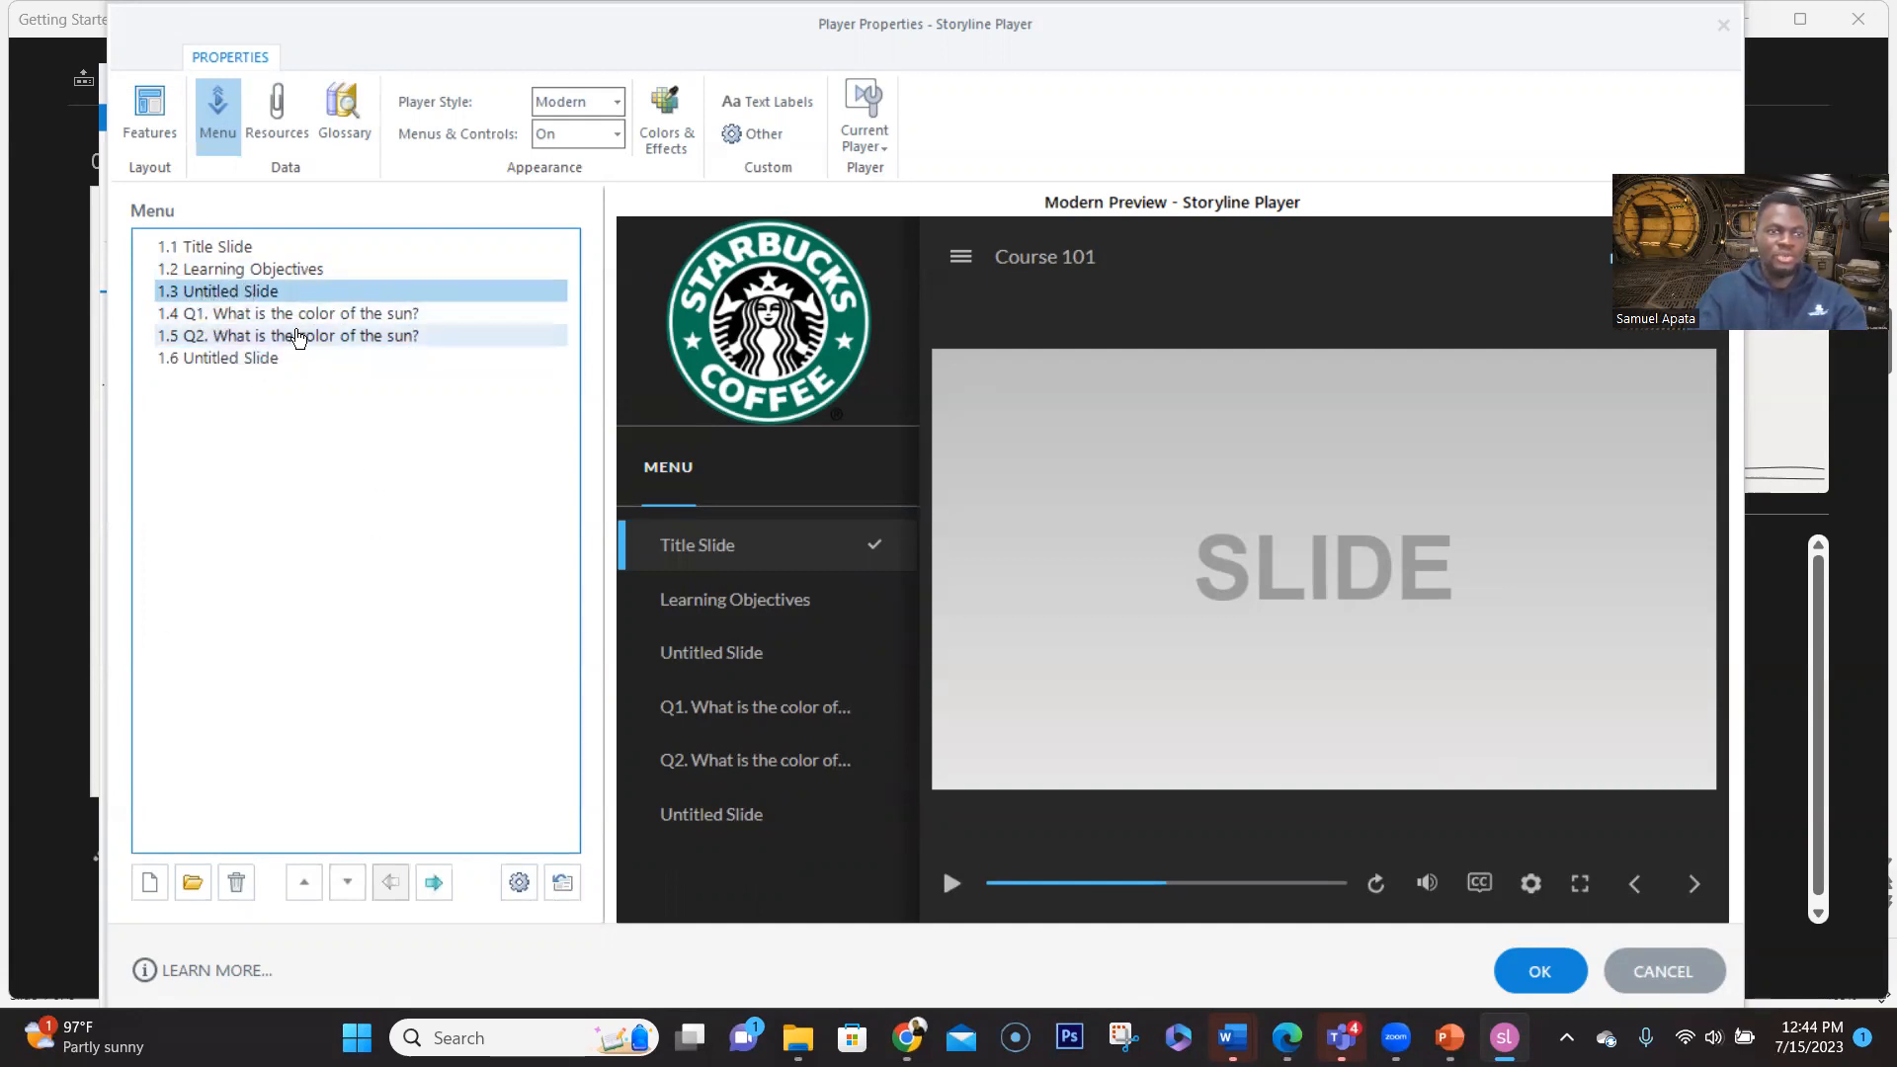
{"action": "left_click", "coordinate": [241, 272]}
{"action": "left_click", "coordinate": [242, 290]}
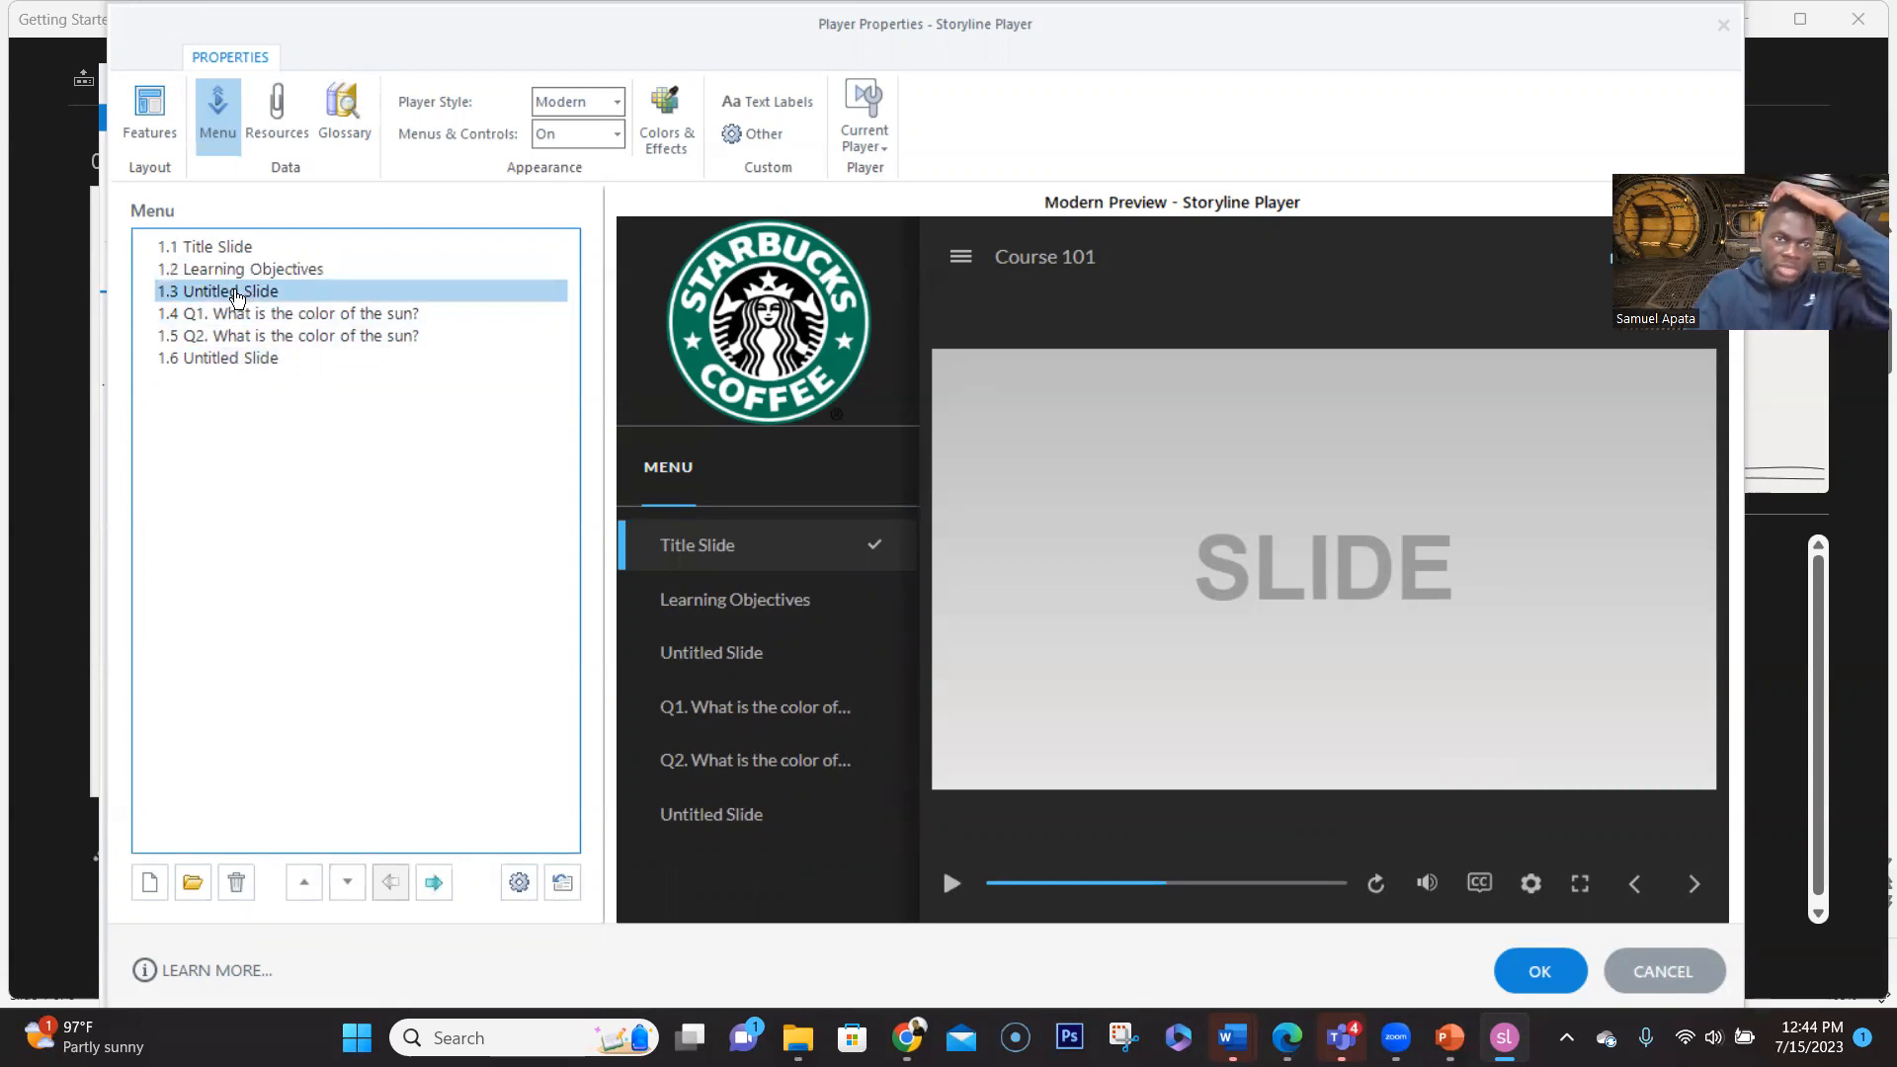
{"action": "double_click", "coordinate": [235, 291]}
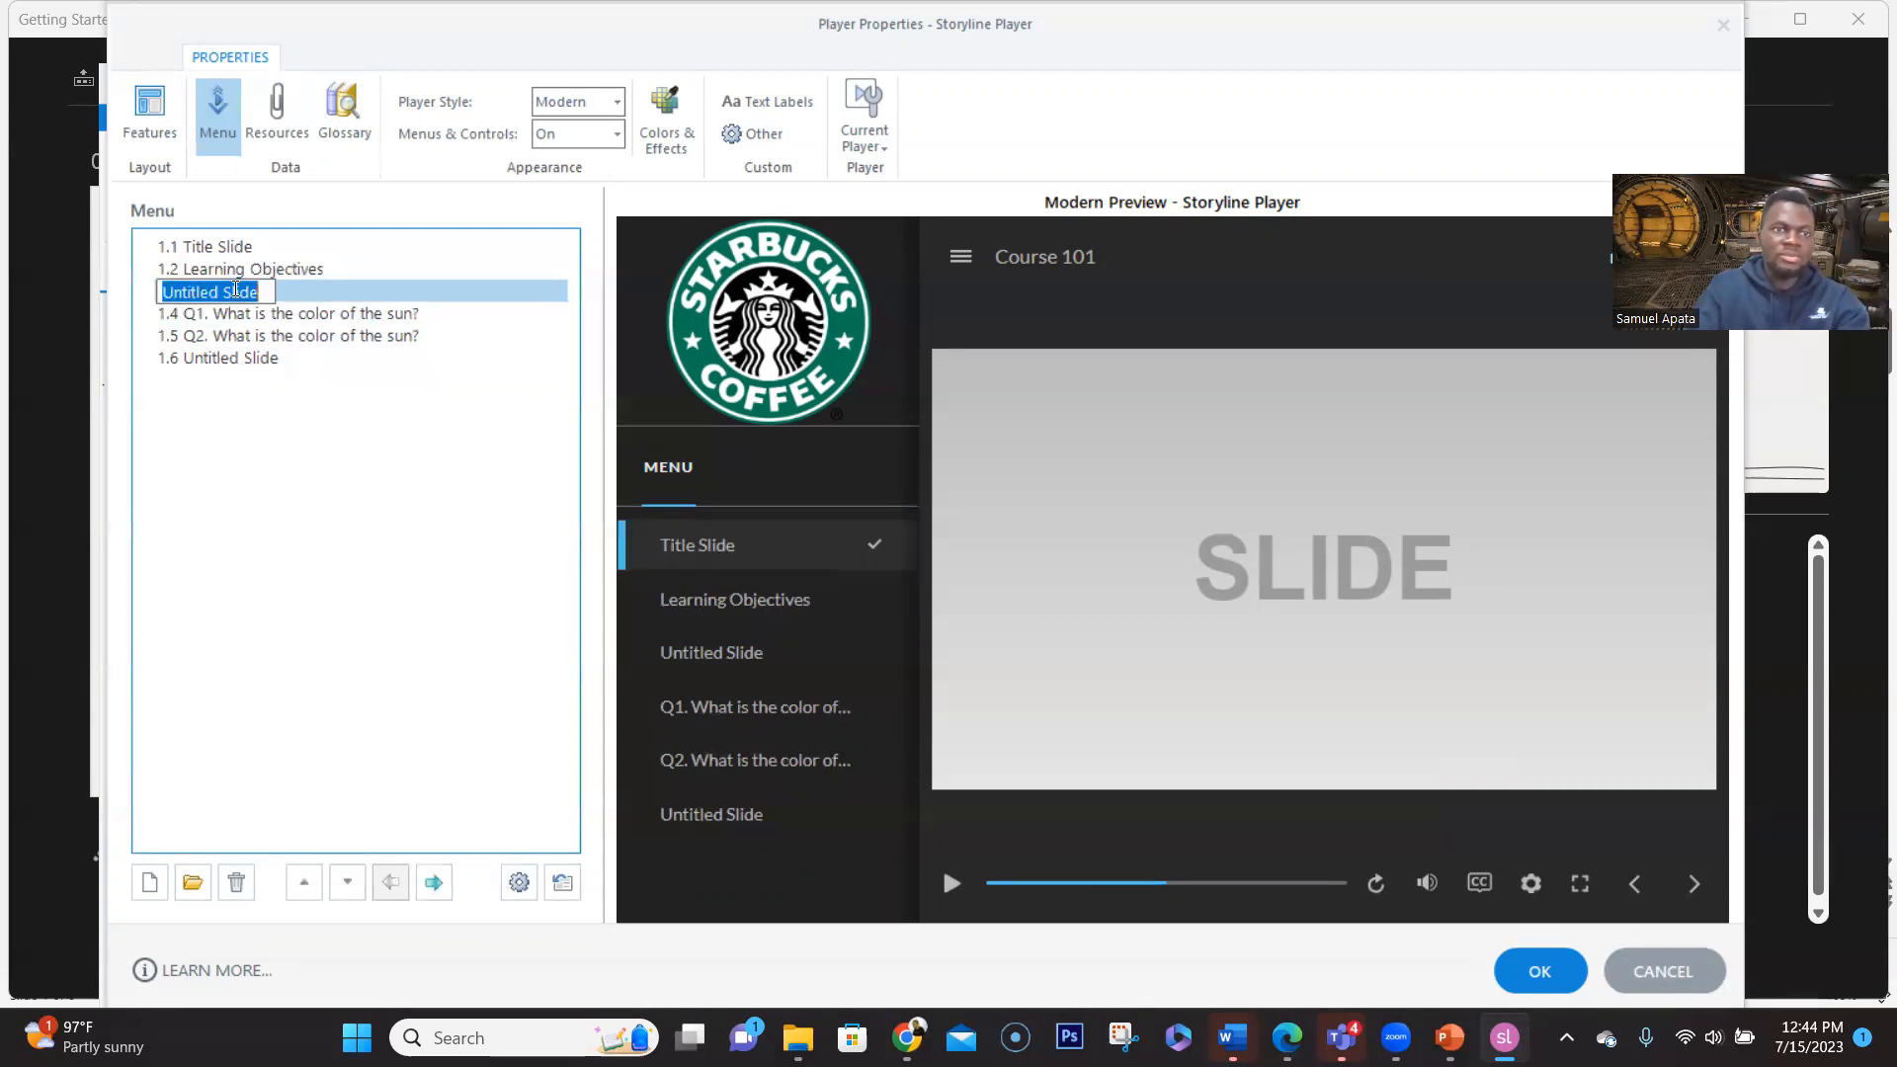
{"action": "type", "text": "Knowledge Check"}
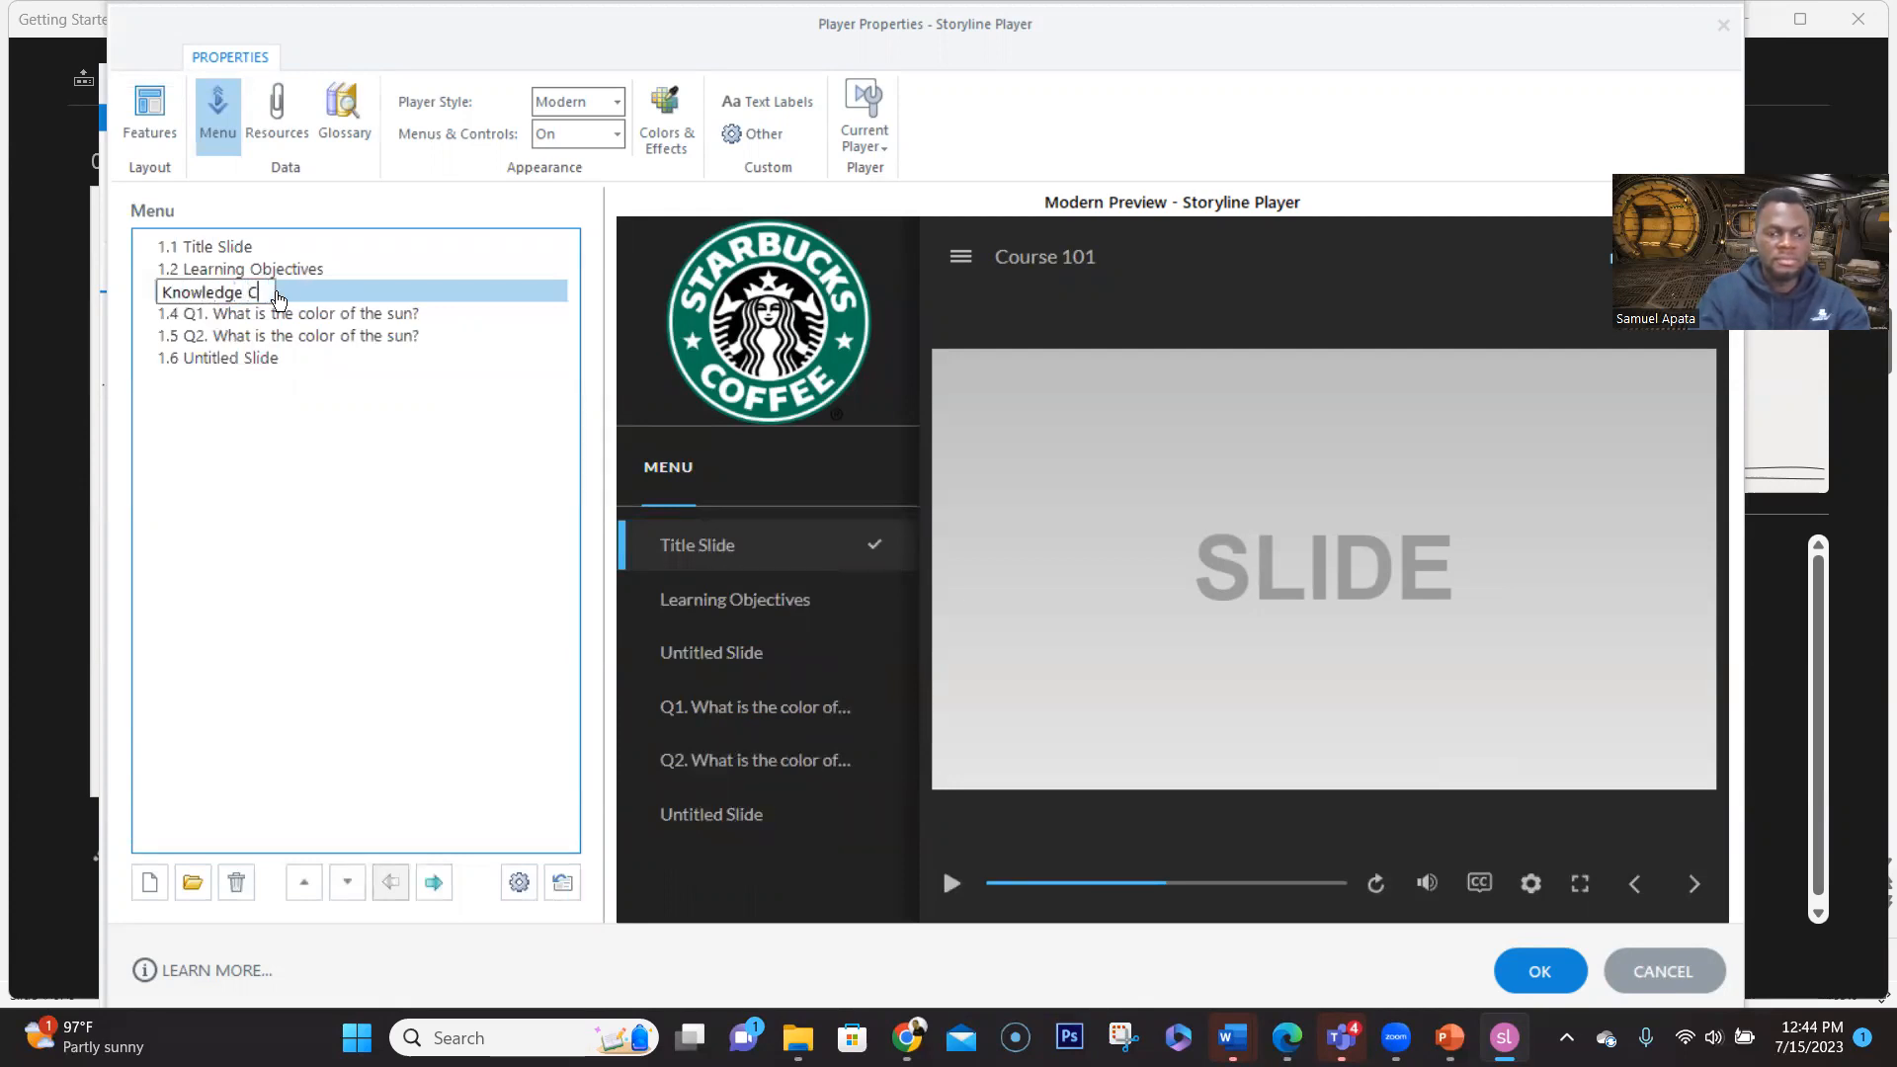
{"action": "key", "text": "Return"}
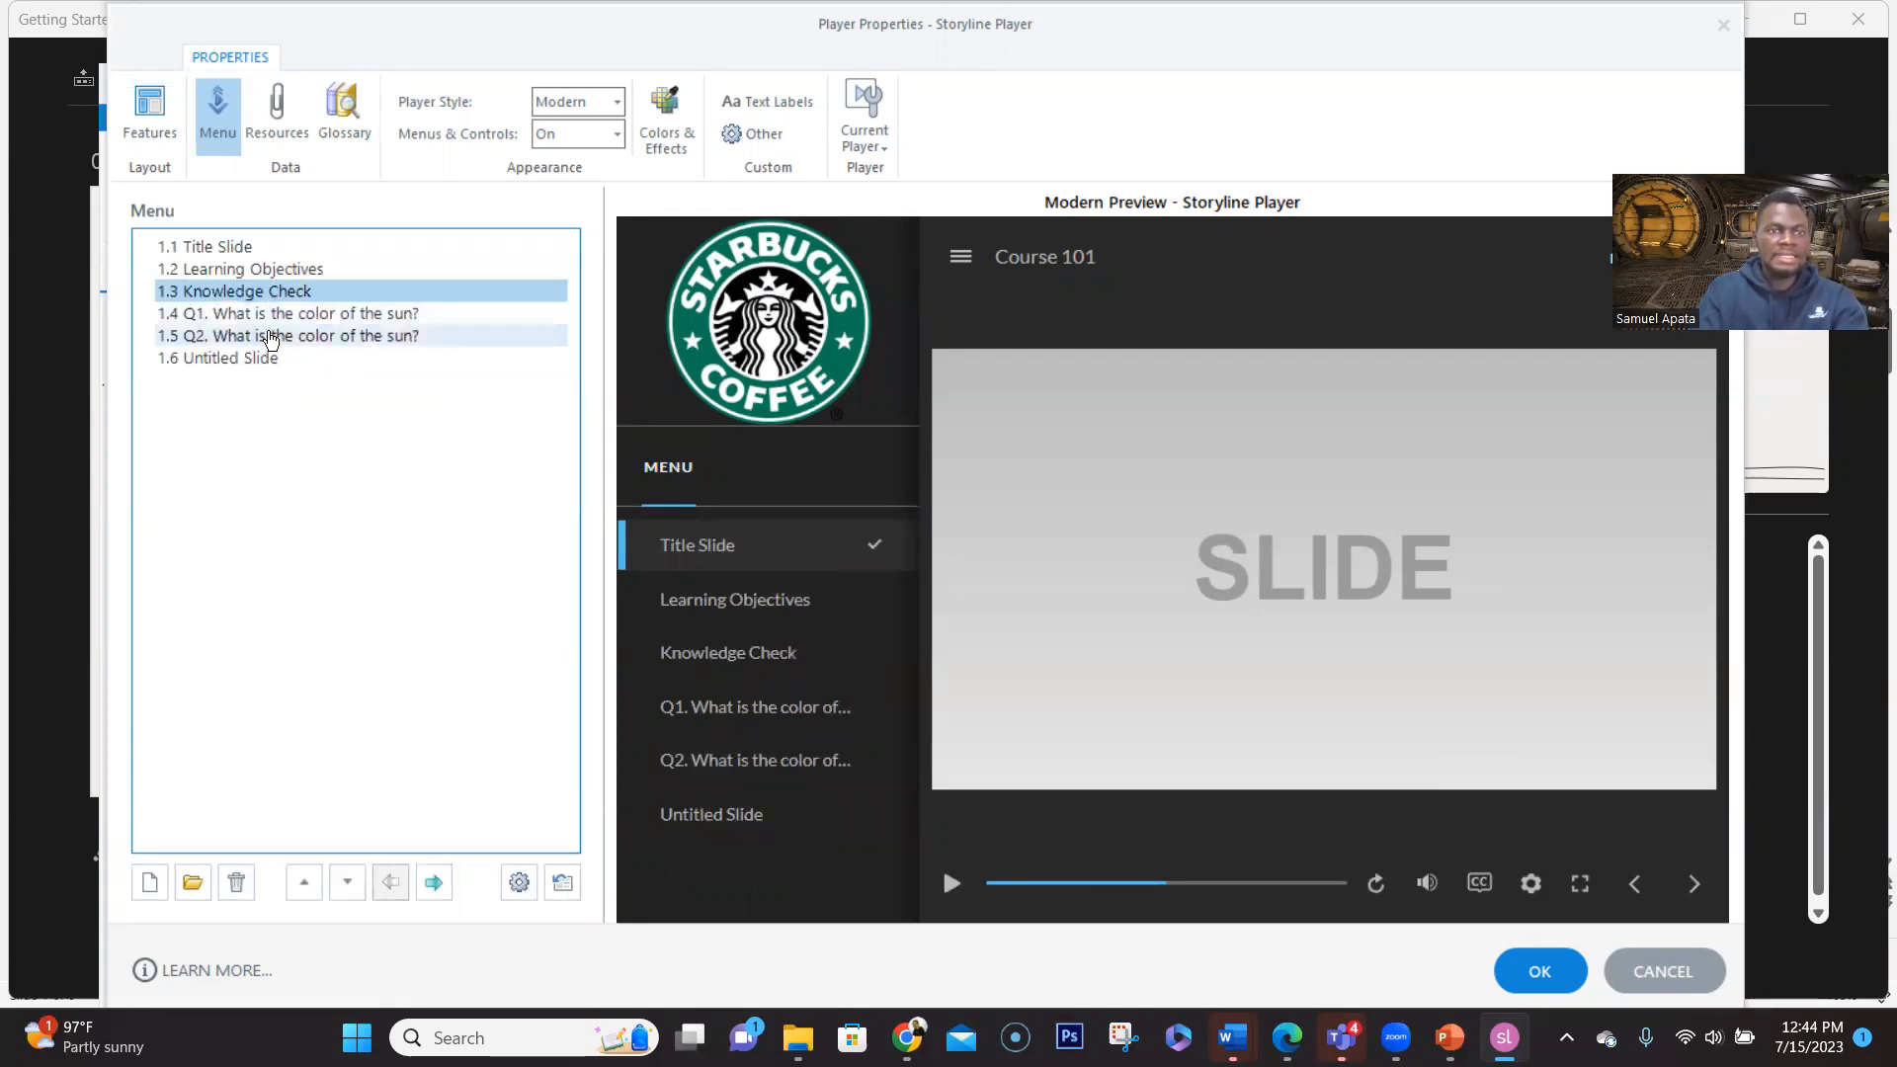
Indent the Q1 and Q2 sun questions beneath "Knowledge Check" in the player menu
{"action": "left_click", "coordinate": [263, 313]}
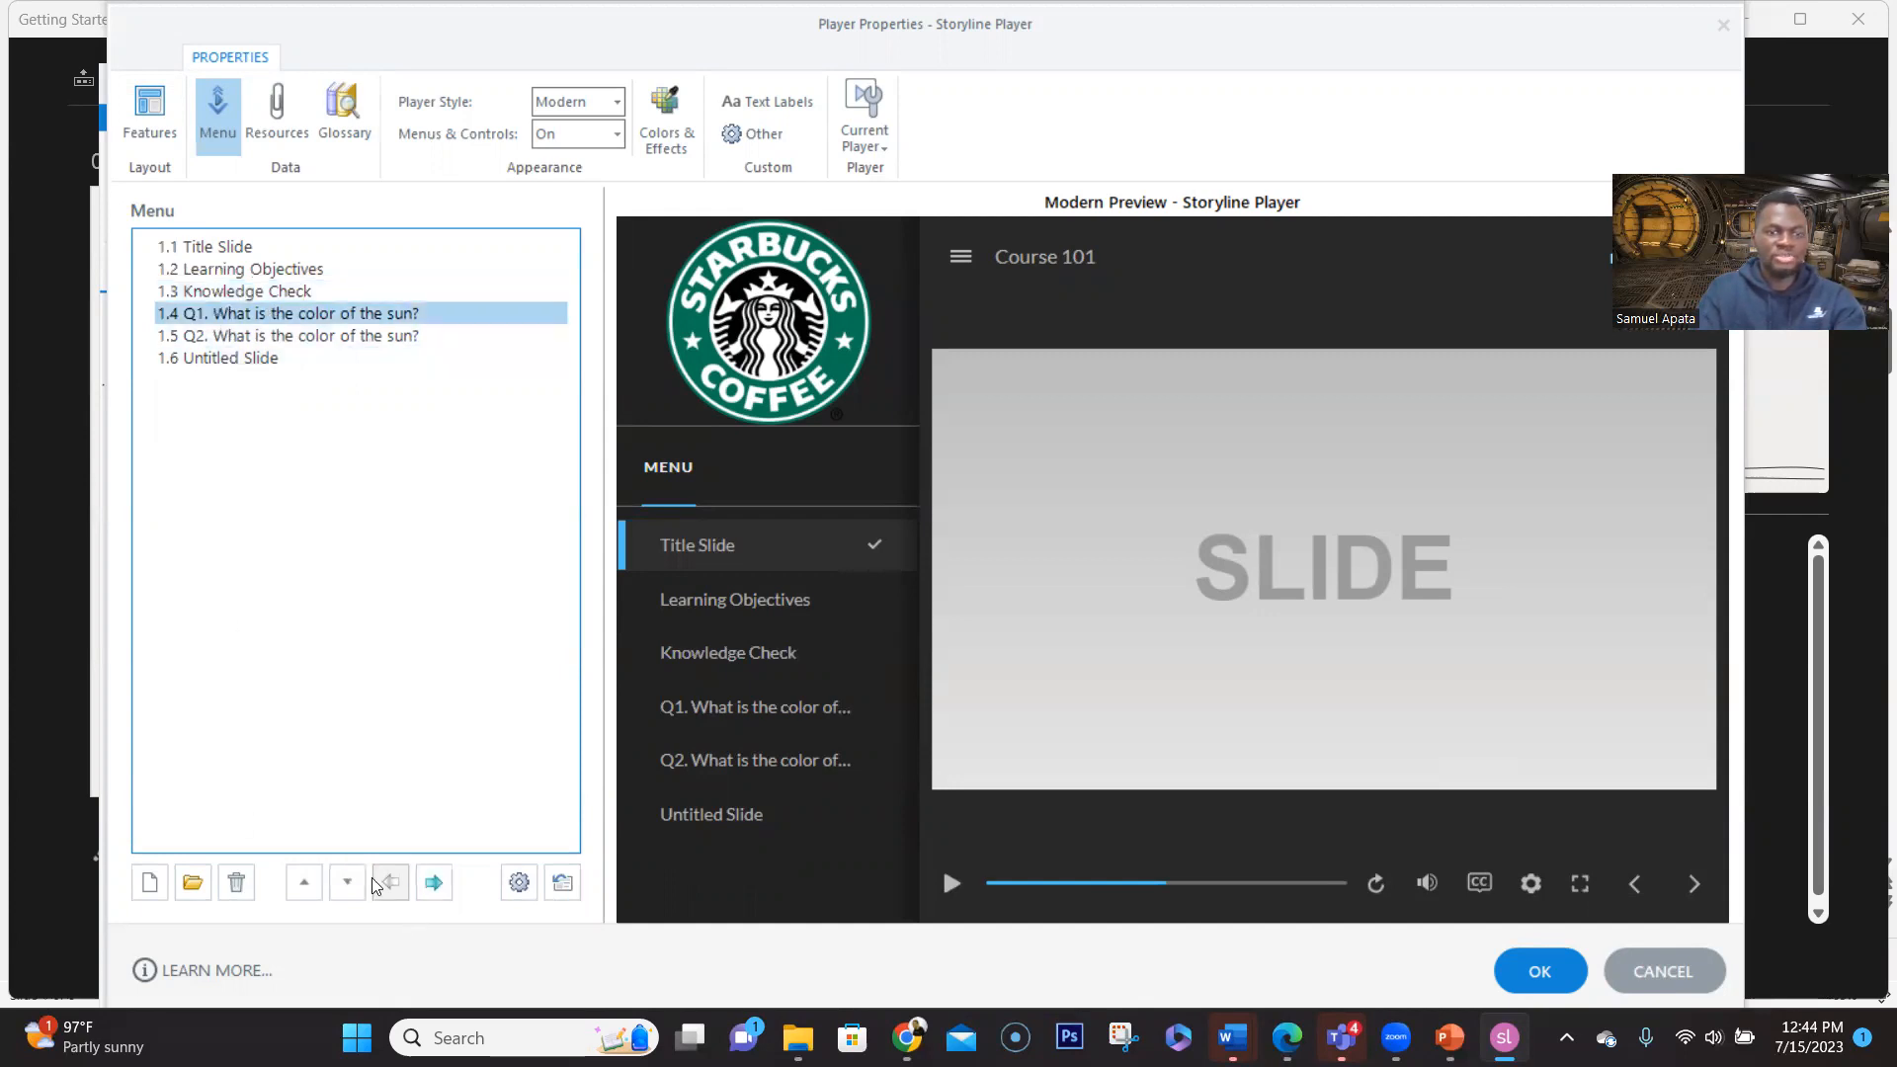
{"action": "left_click", "coordinate": [434, 882]}
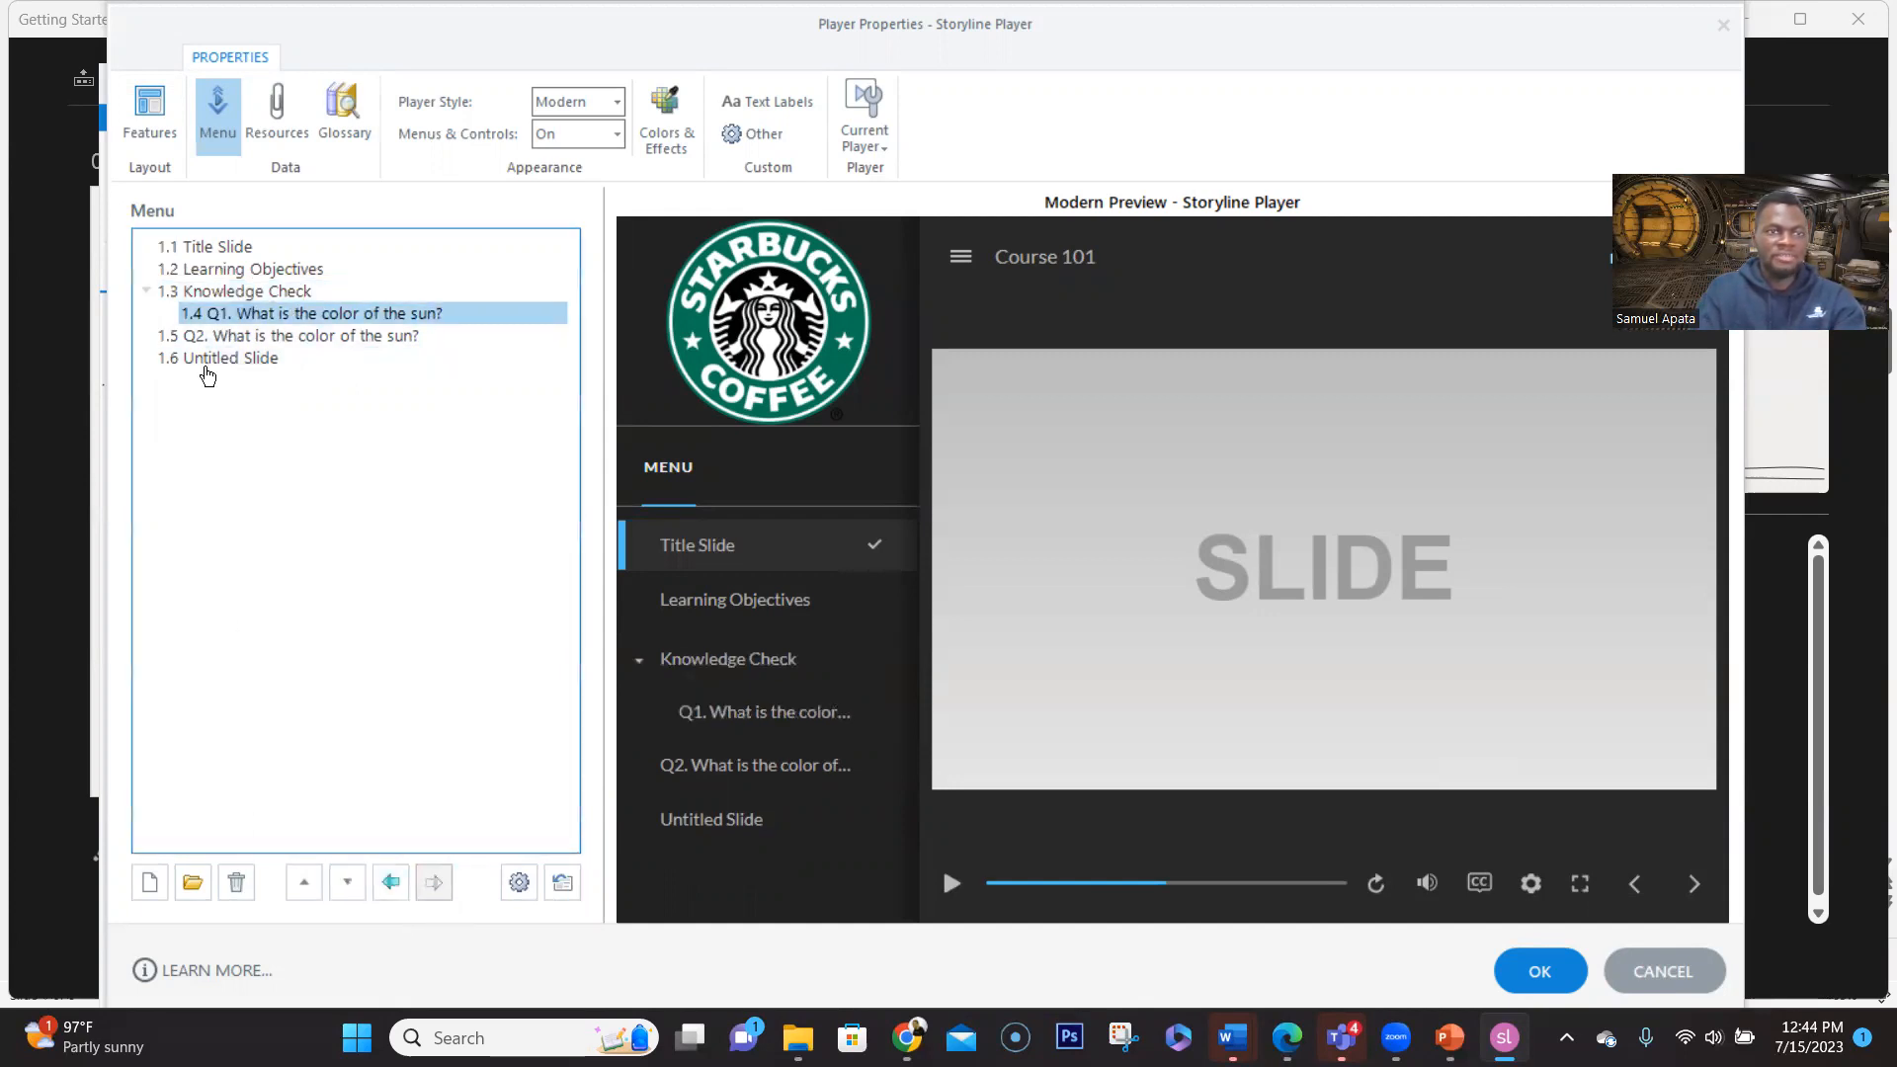
{"action": "left_click", "coordinate": [207, 336]}
{"action": "left_click", "coordinate": [433, 882]}
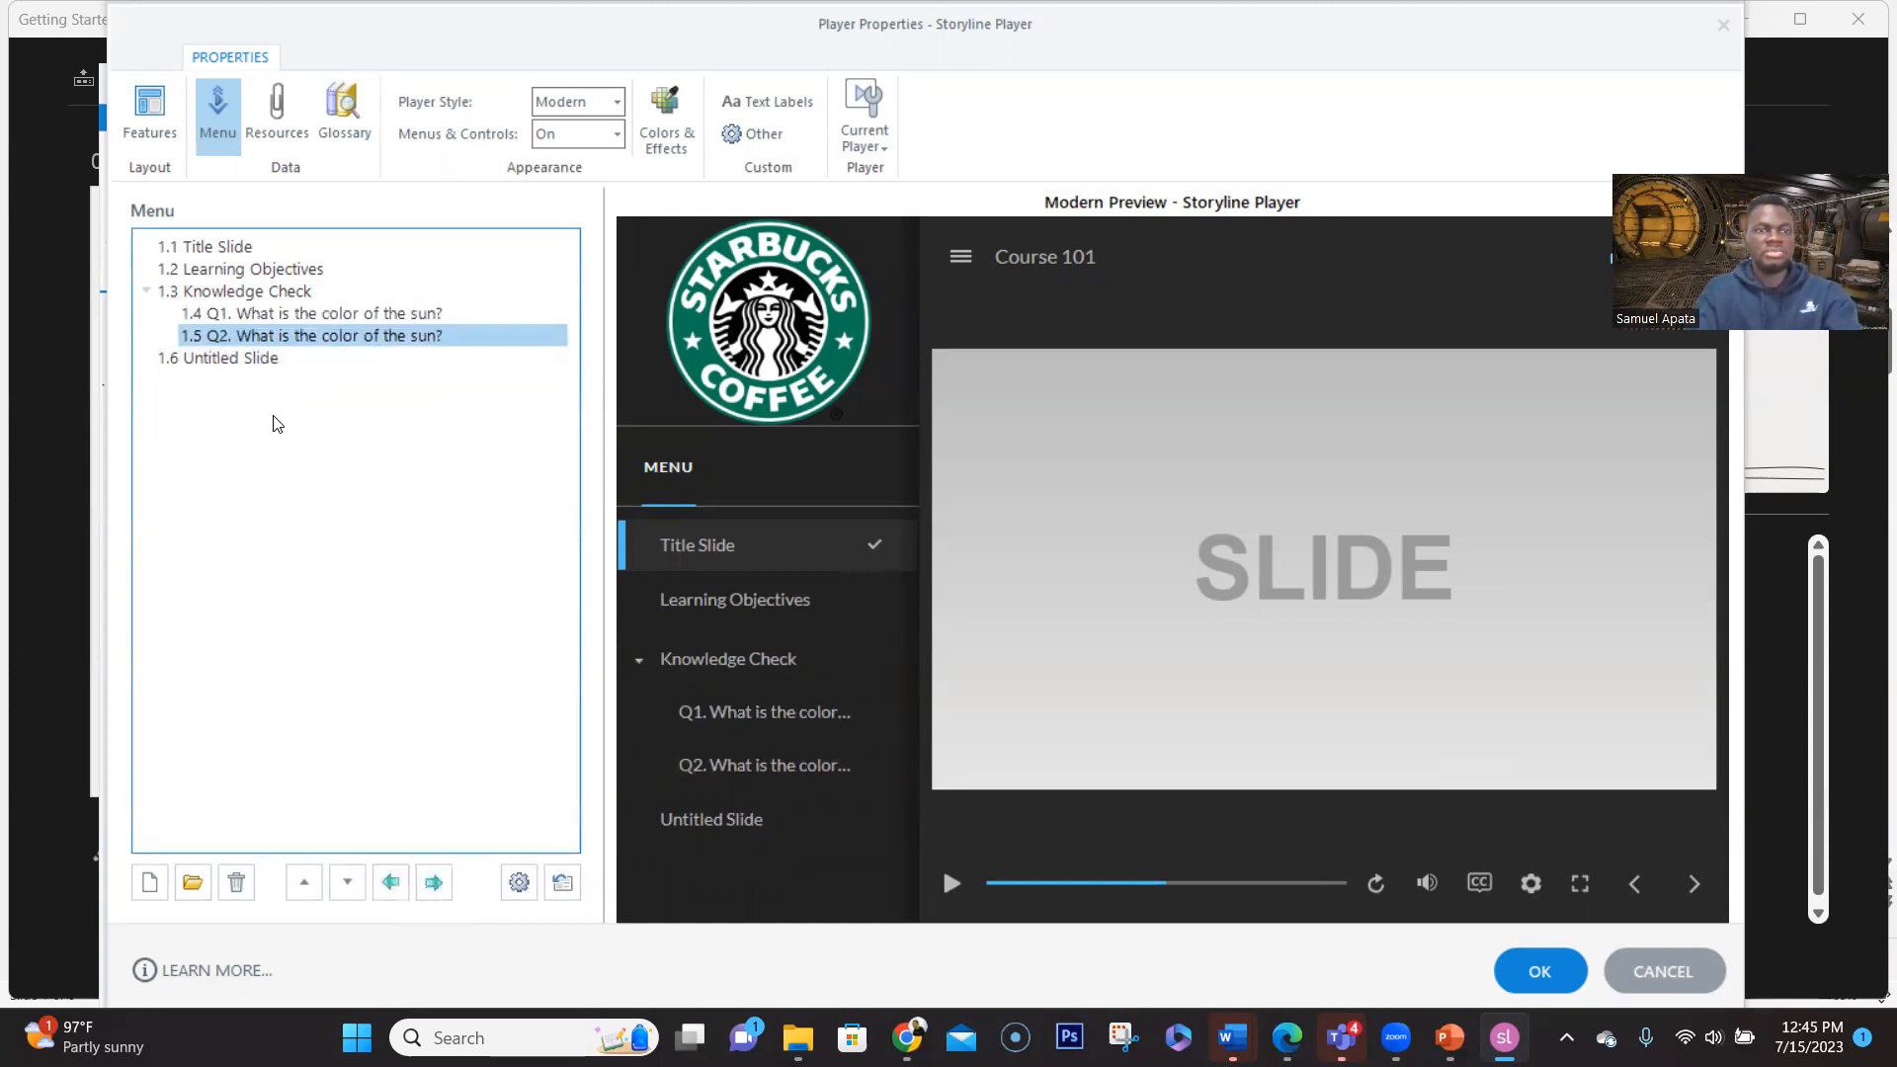
Collapse and expand the "Knowledge Check" group to check how its questions display in the menu preview
{"action": "left_click", "coordinate": [145, 292]}
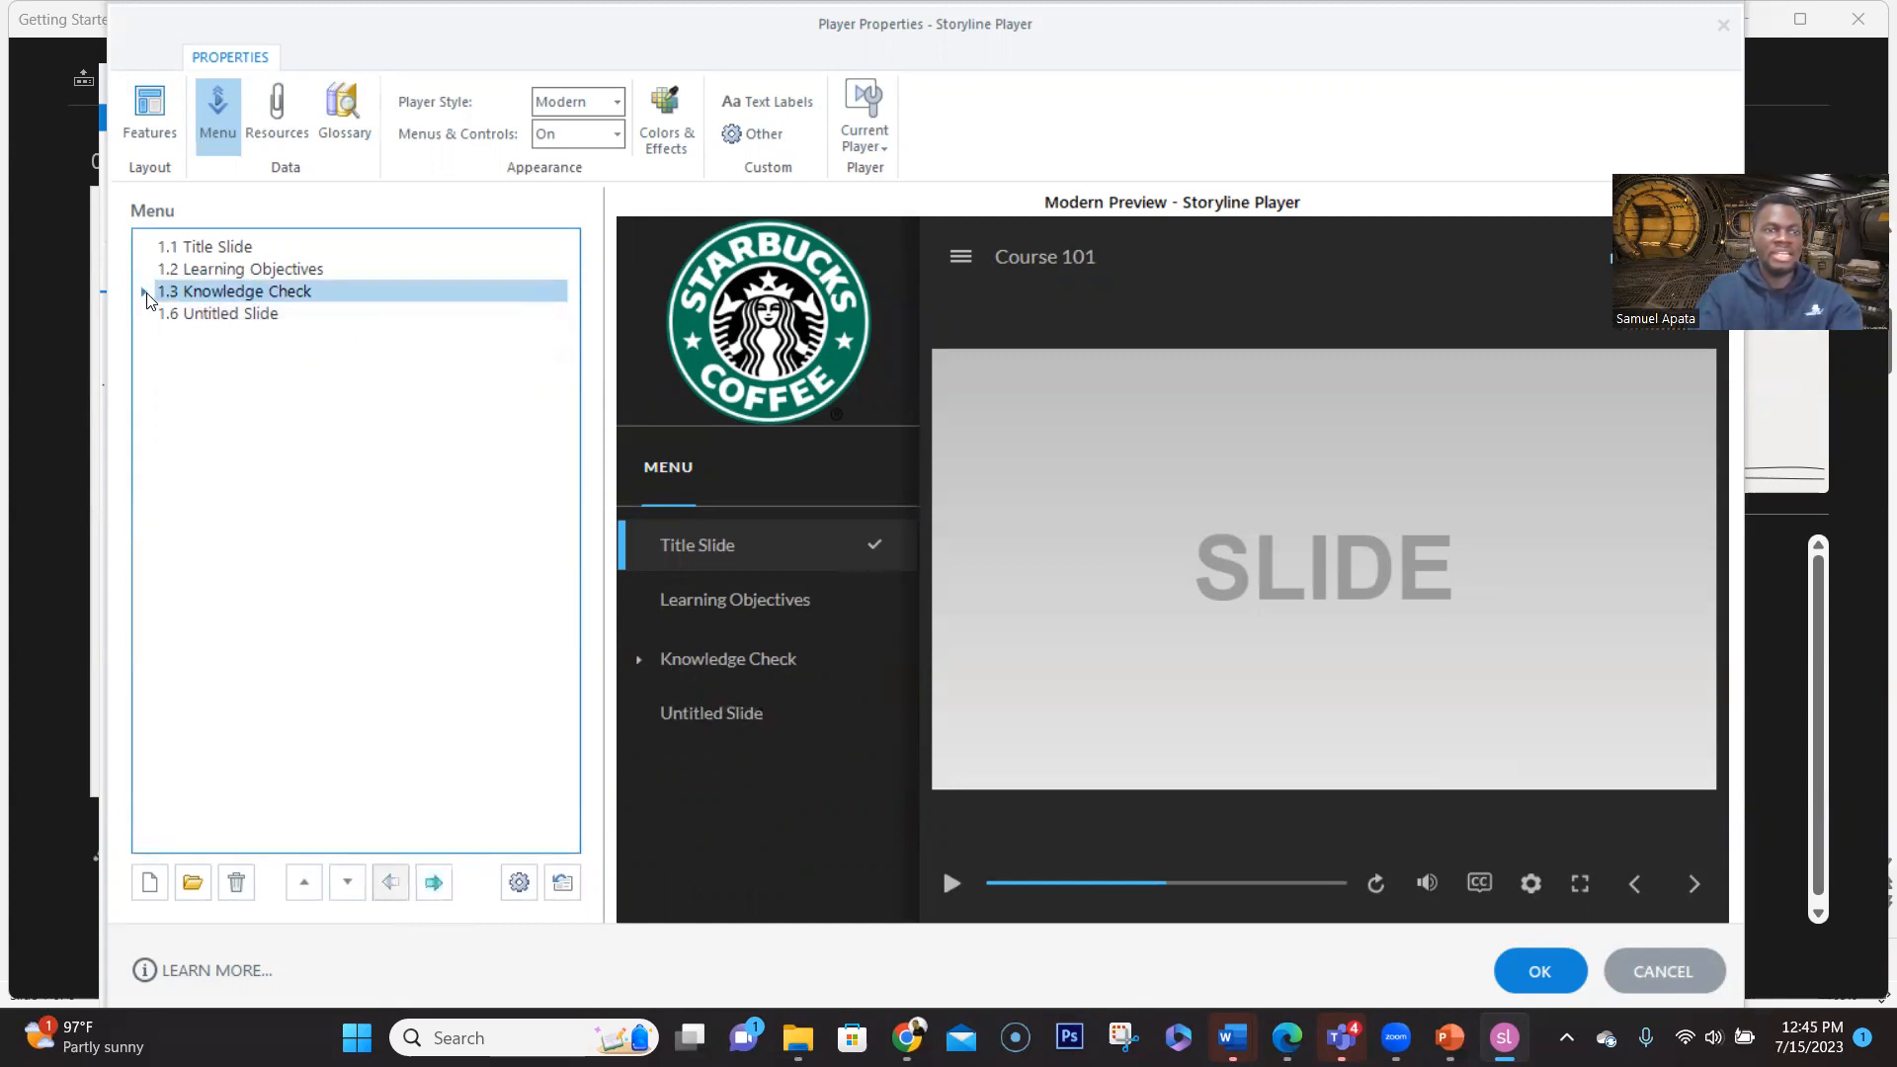
{"action": "left_click", "coordinate": [145, 293]}
{"action": "left_click", "coordinate": [145, 293]}
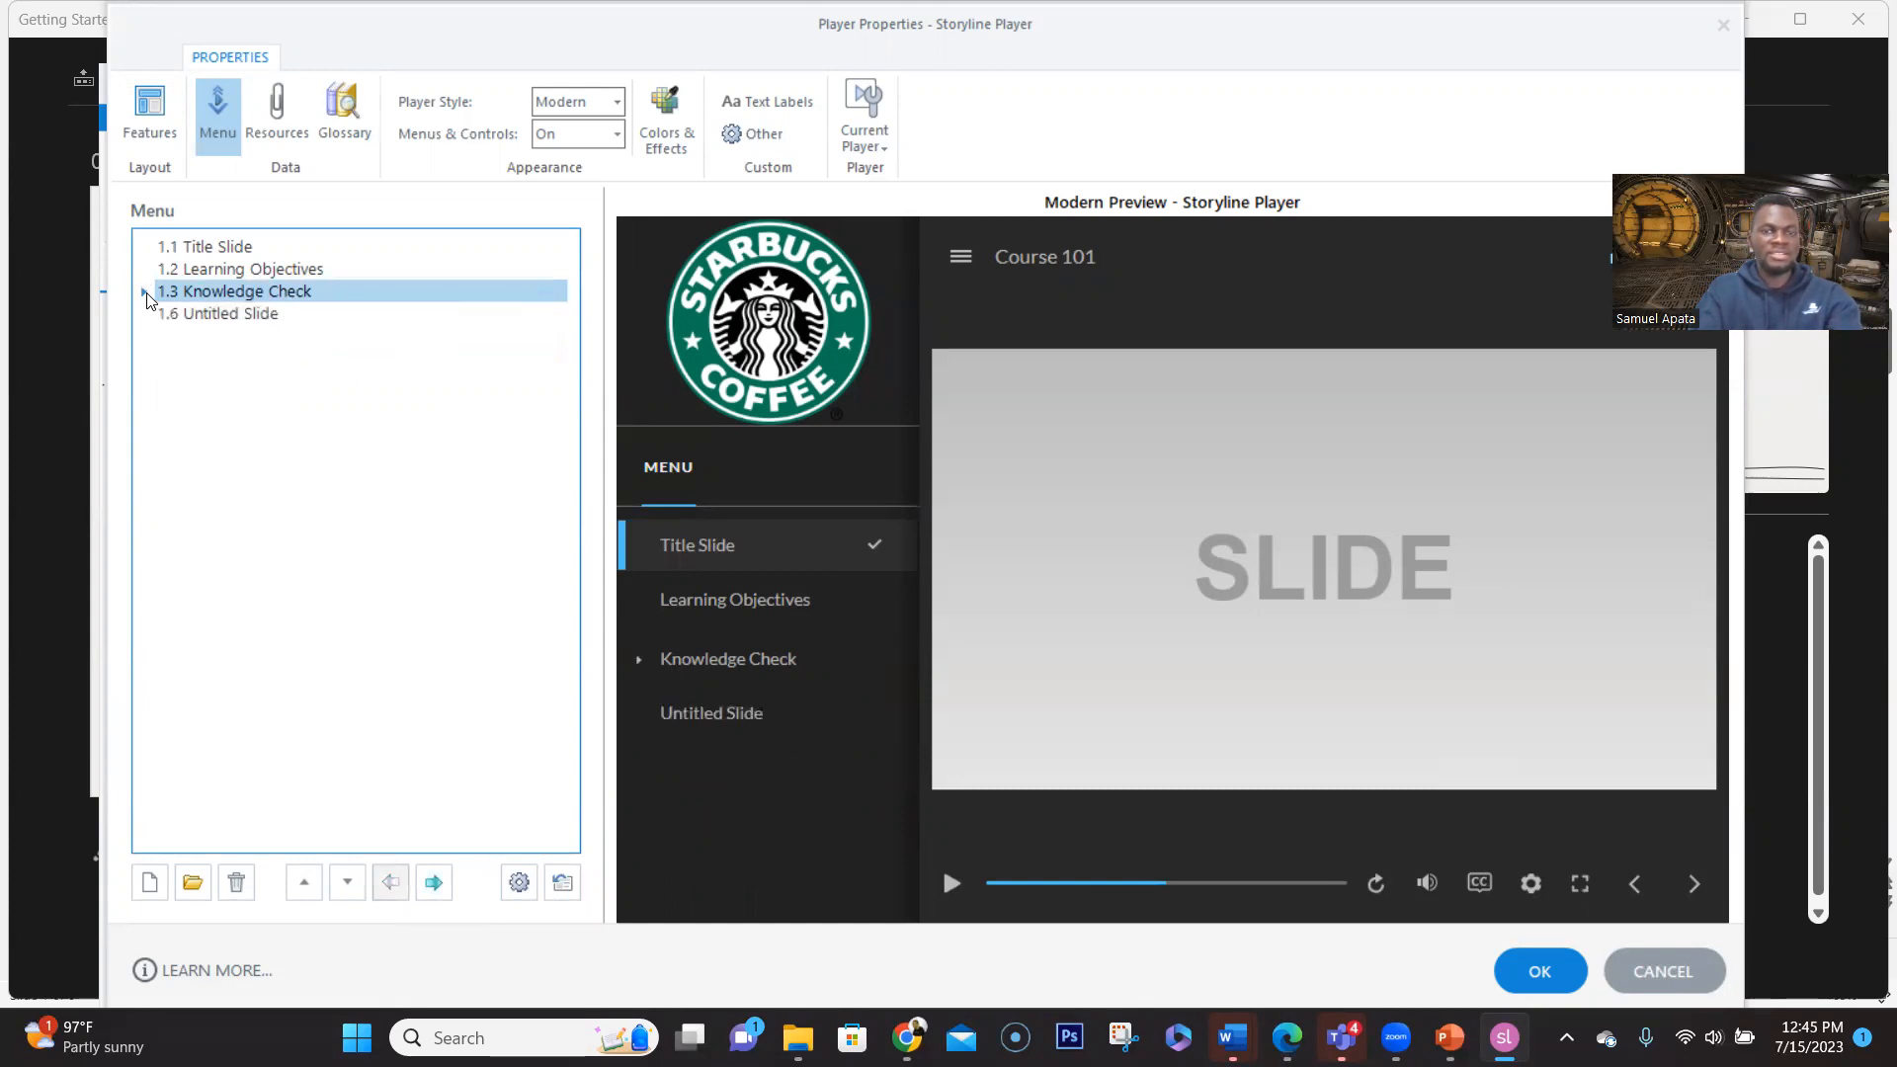
{"action": "left_click", "coordinate": [145, 292]}
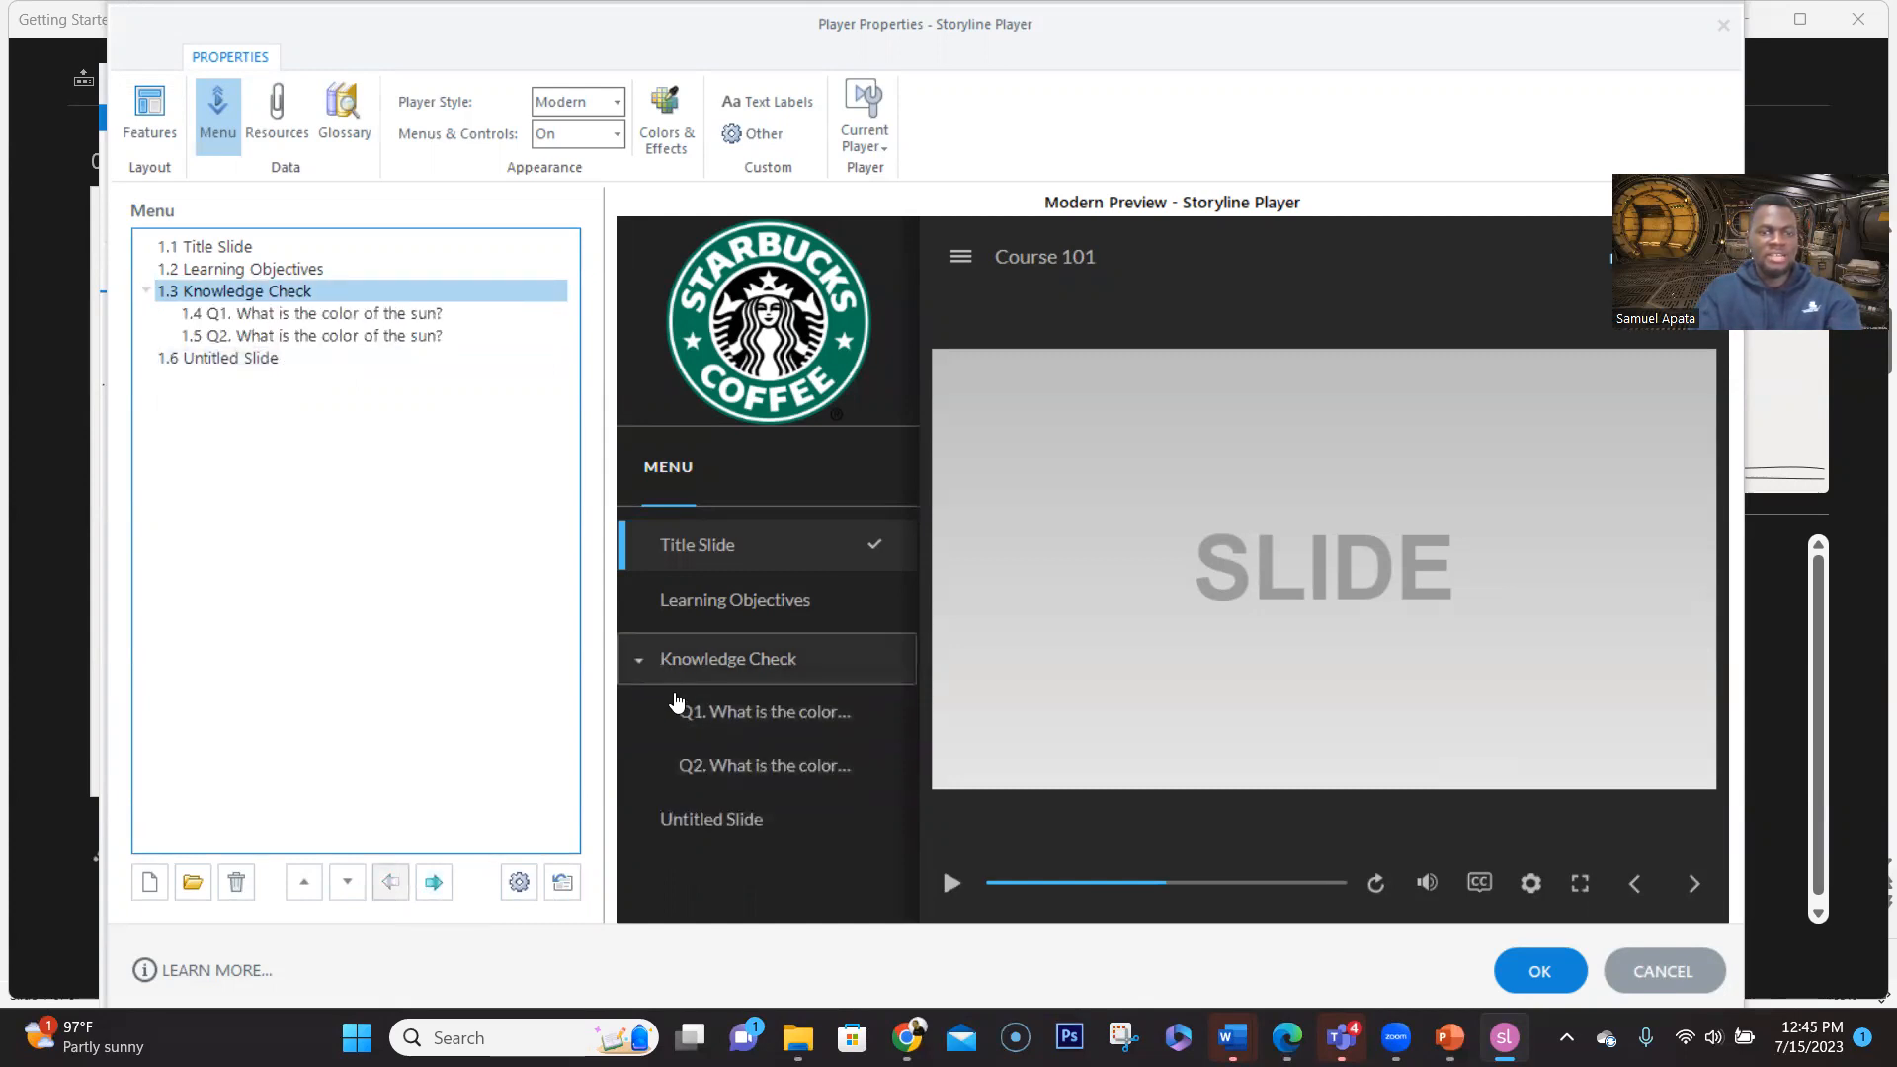
{"action": "left_click", "coordinate": [145, 293]}
{"action": "left_click", "coordinate": [145, 293]}
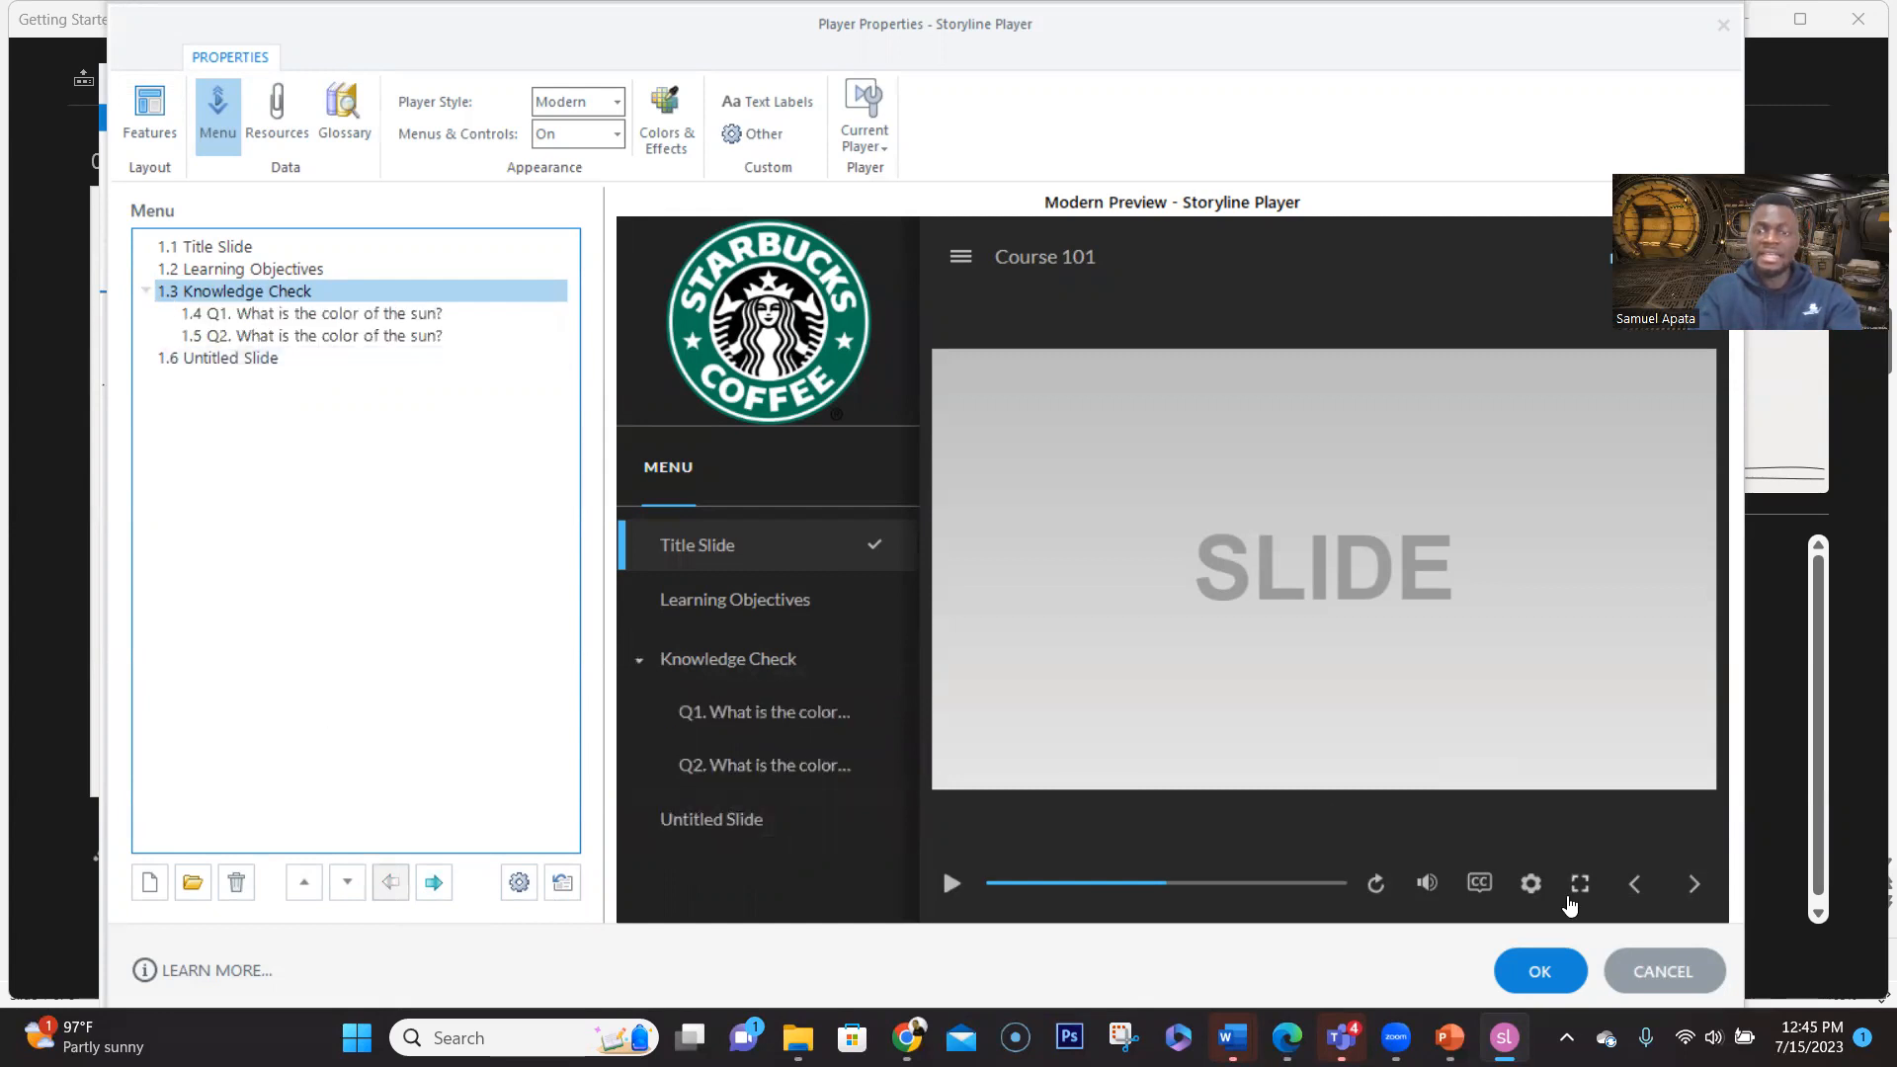
{"action": "left_click", "coordinate": [271, 128]}
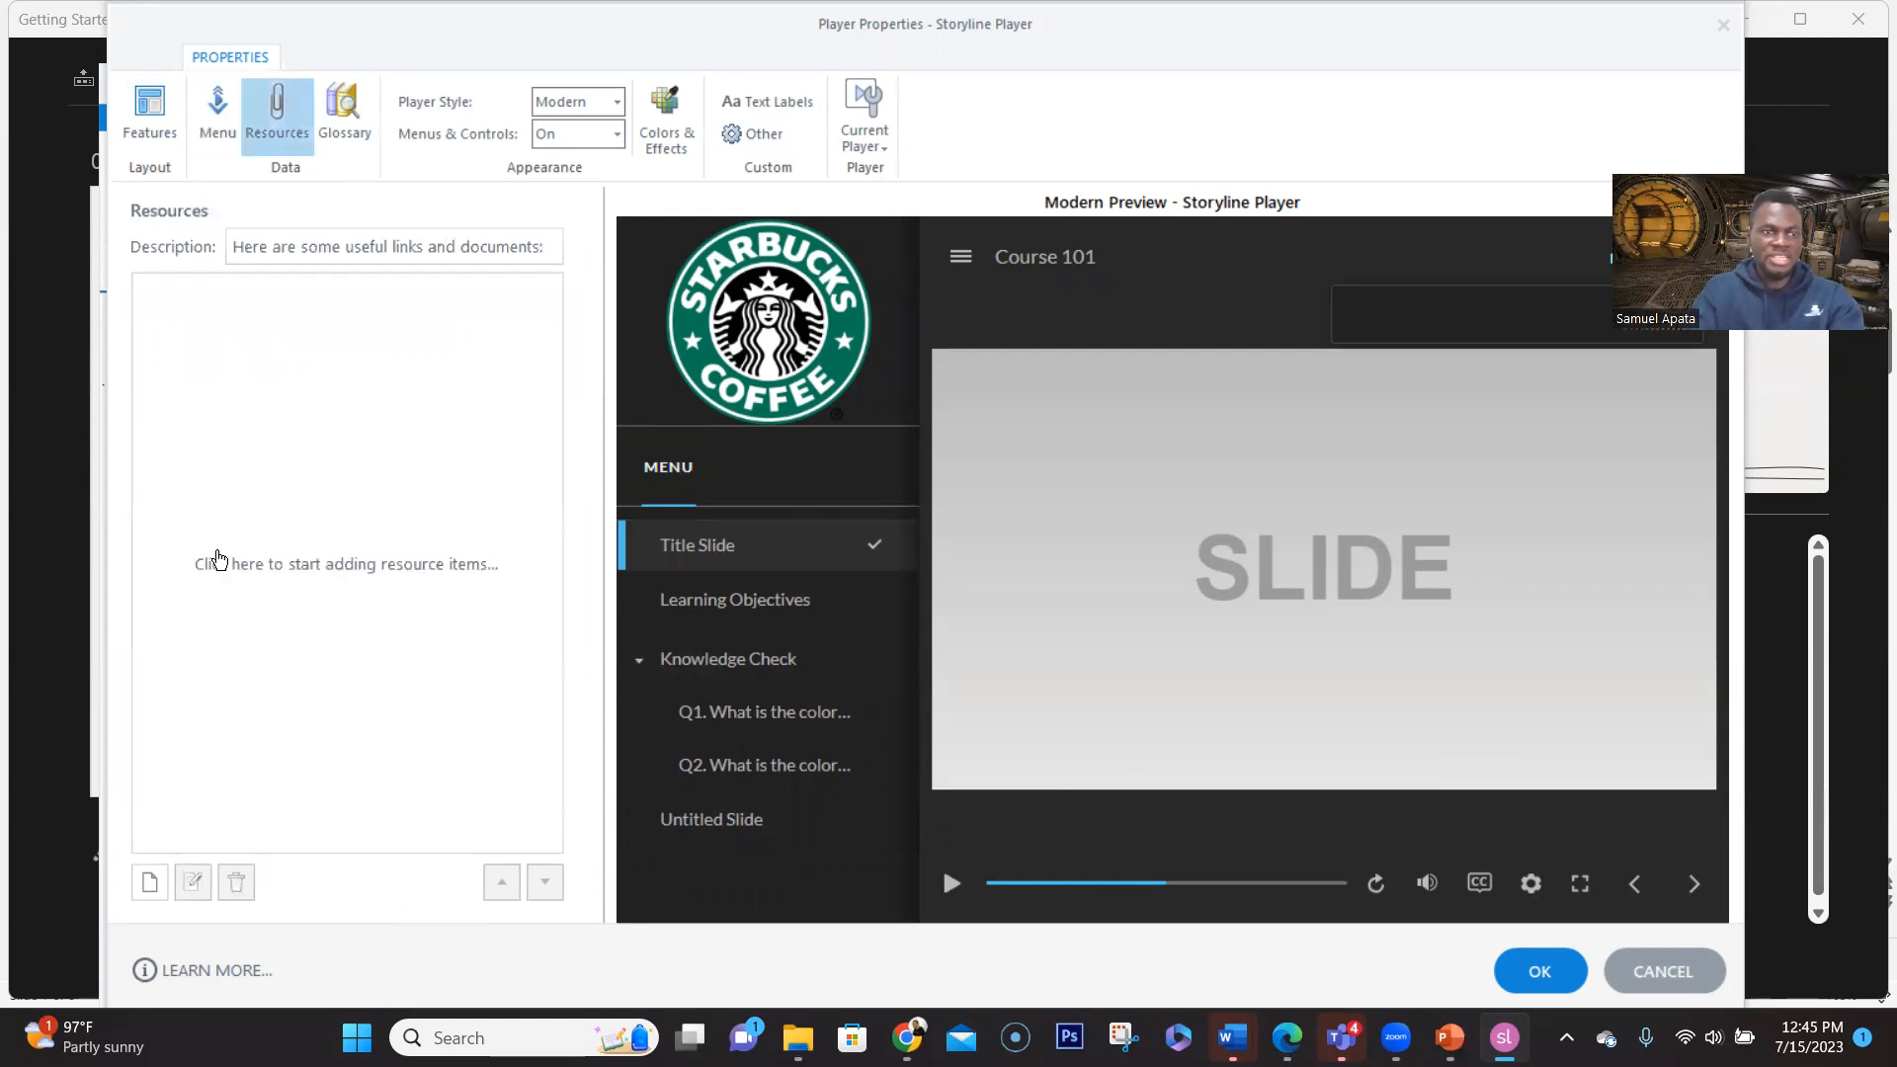
{"action": "left_click", "coordinate": [148, 882]}
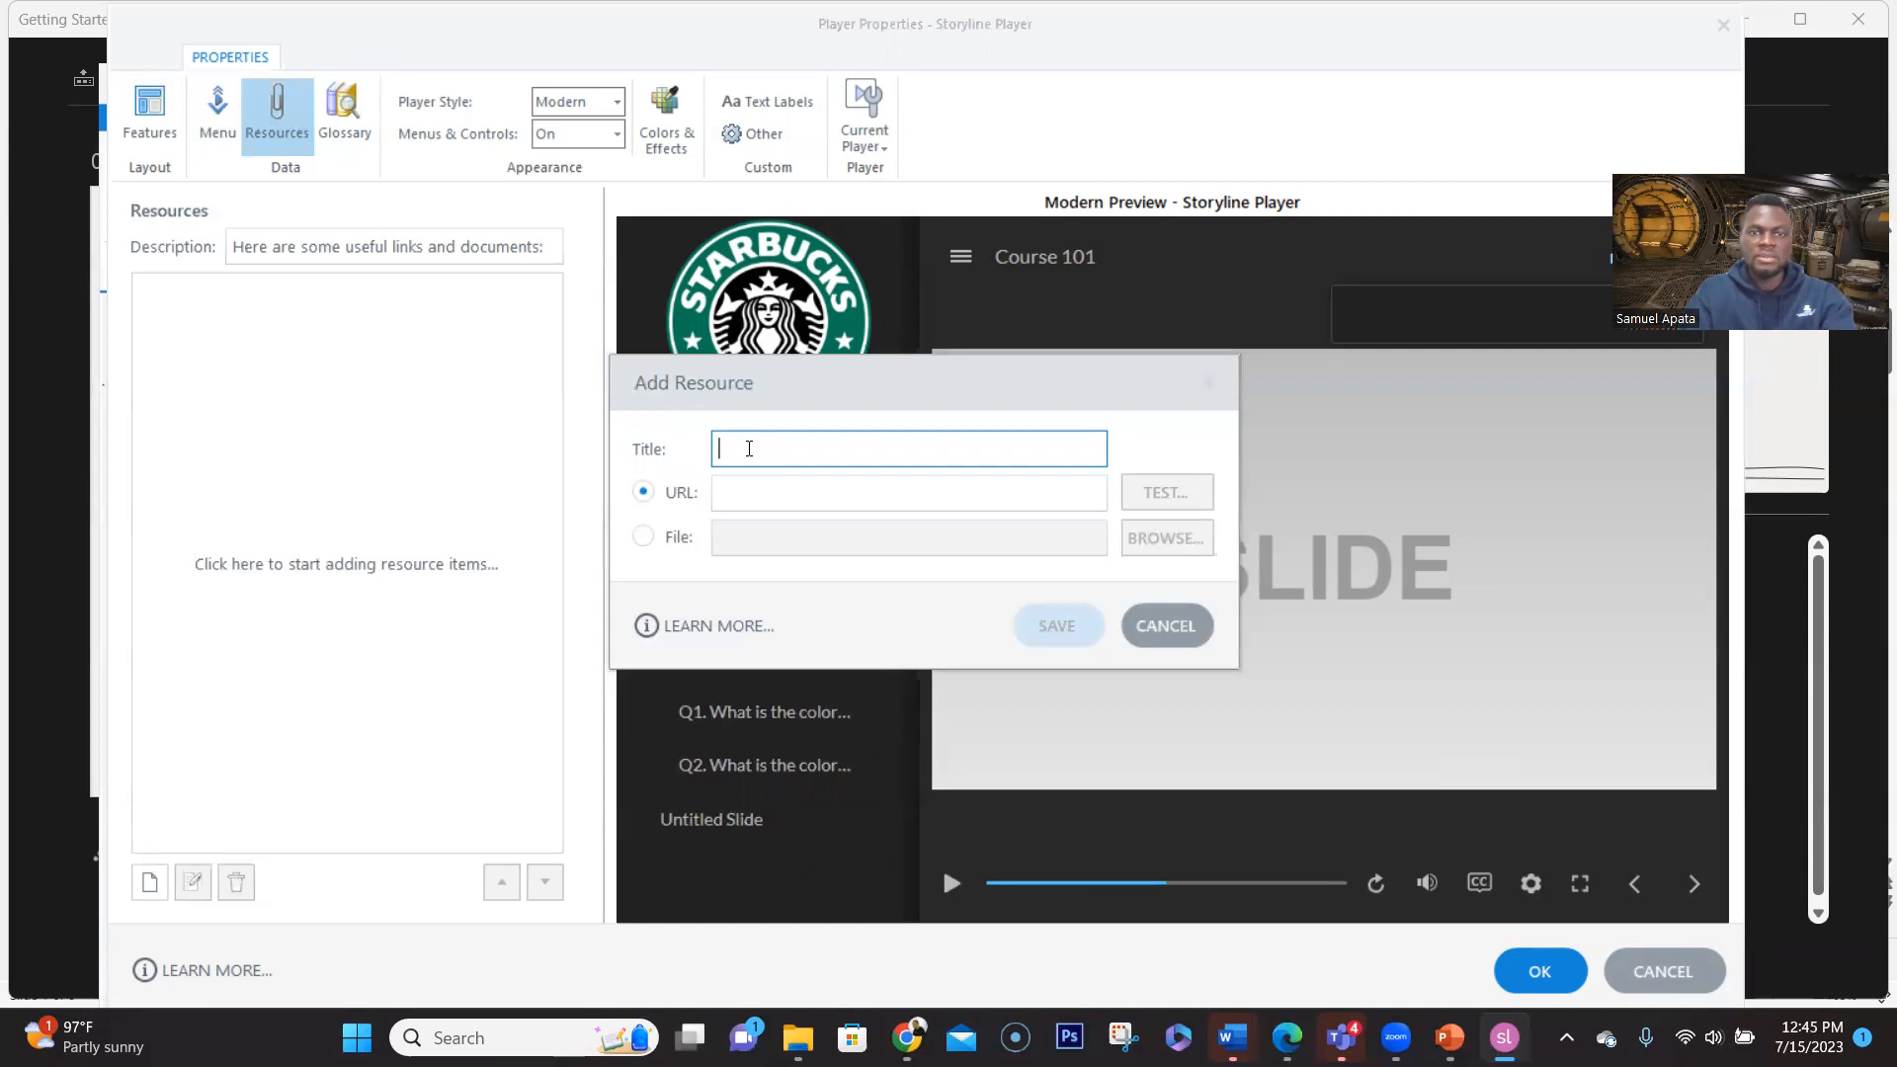
{"action": "left_click", "coordinate": [743, 494]}
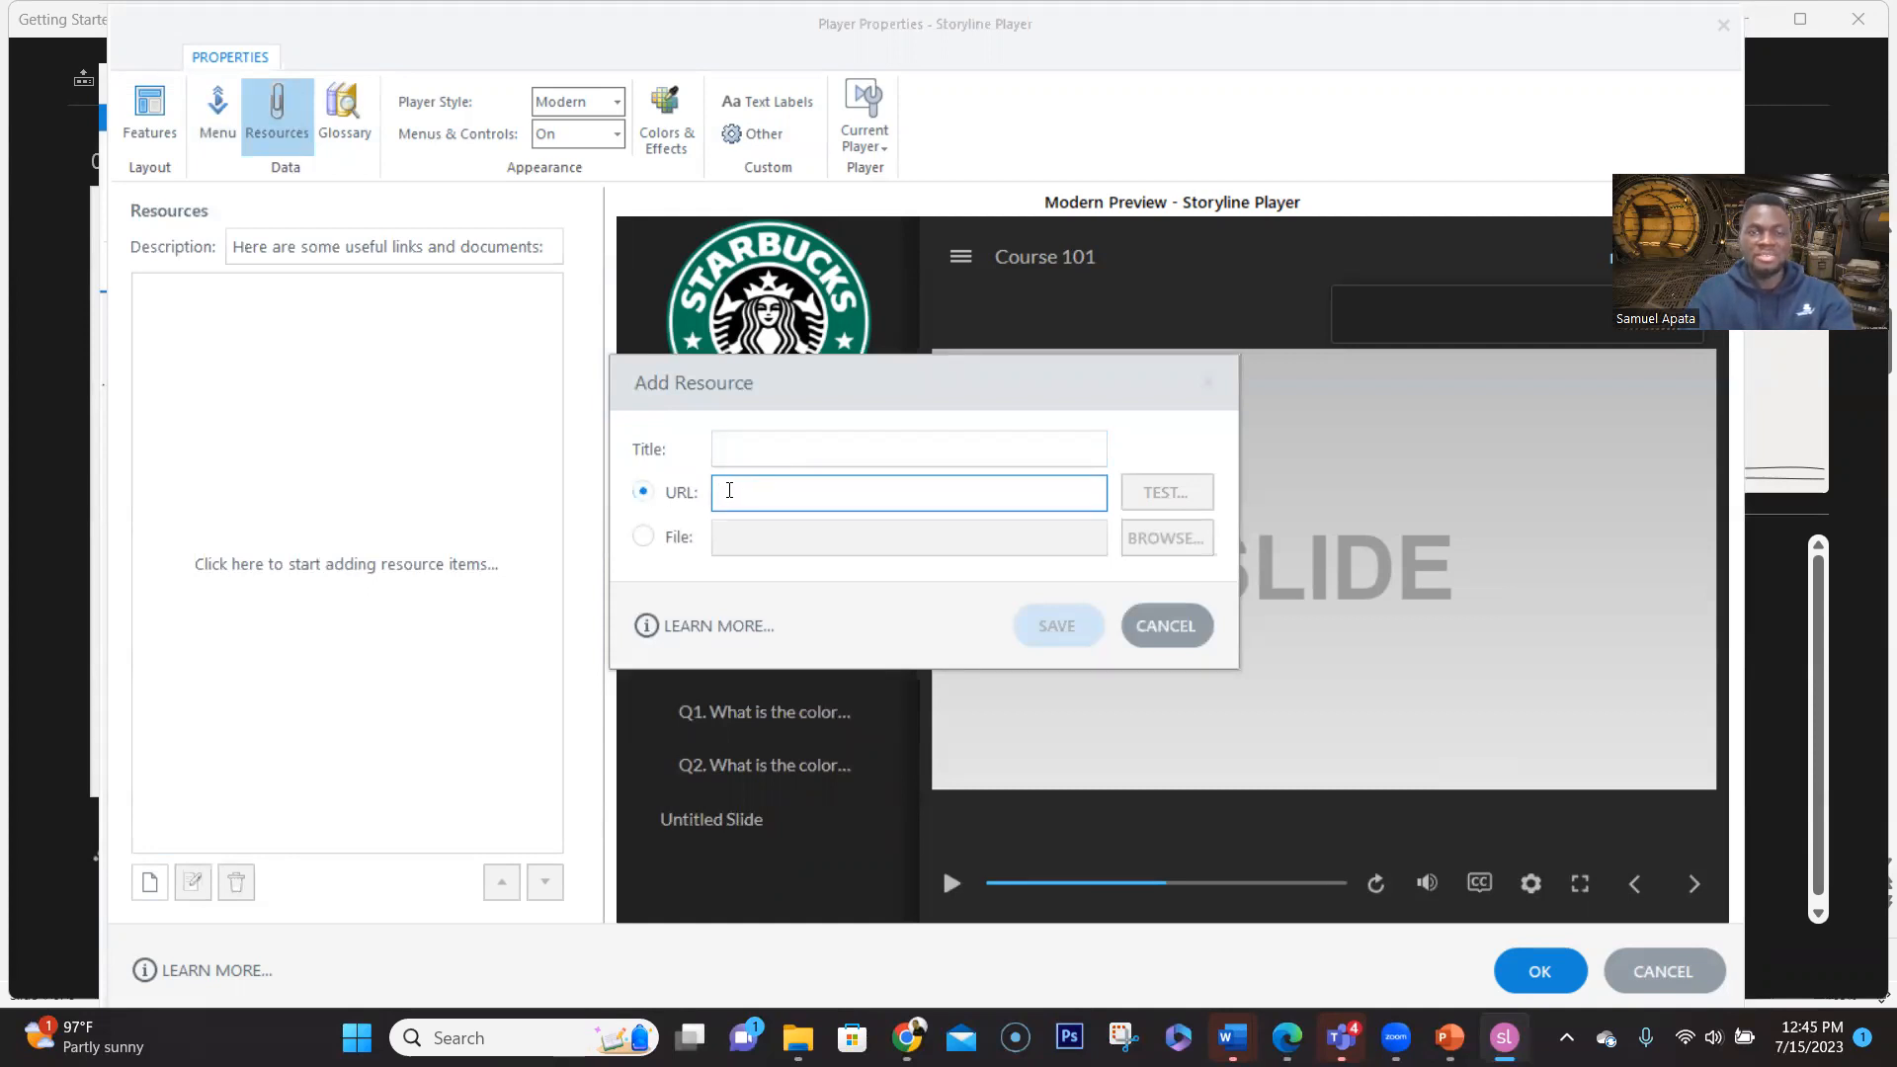
{"action": "type", "text": "www.efrontlearning.com/"}
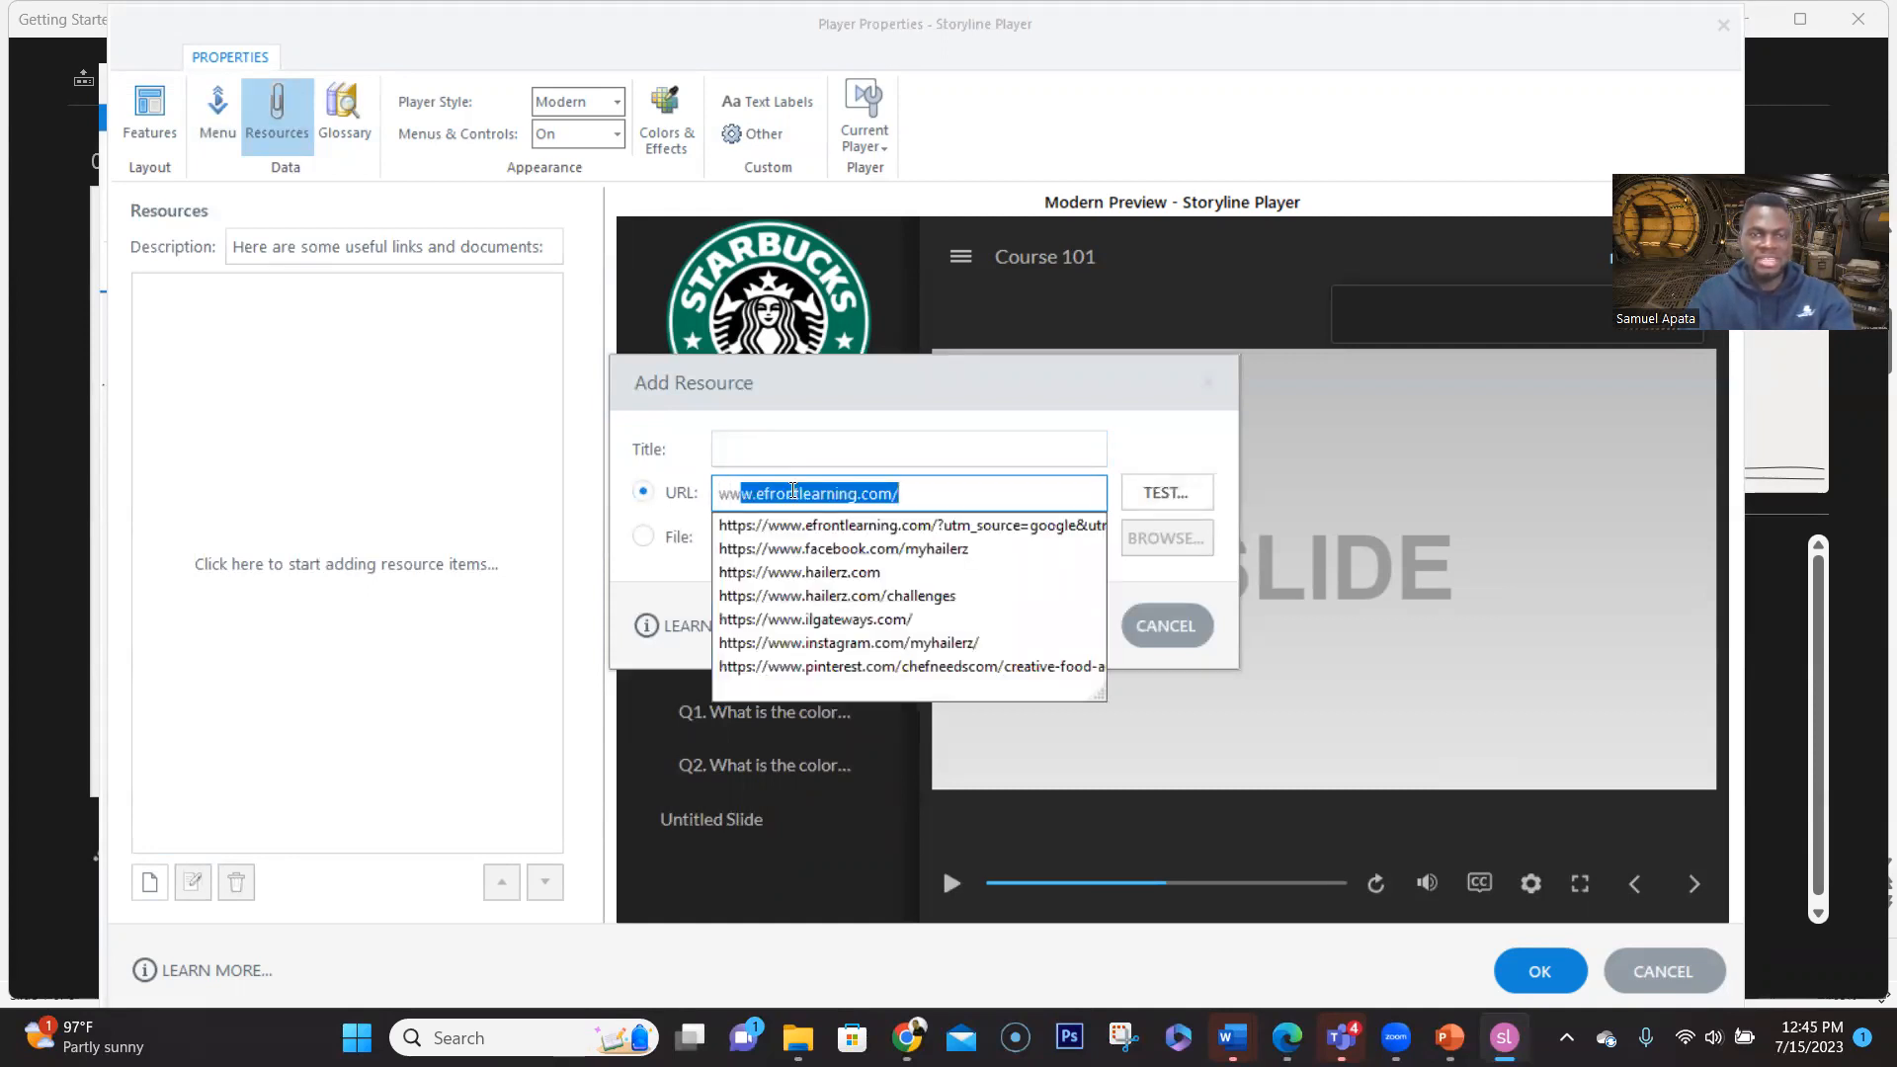
{"action": "left_click", "coordinate": [846, 526]}
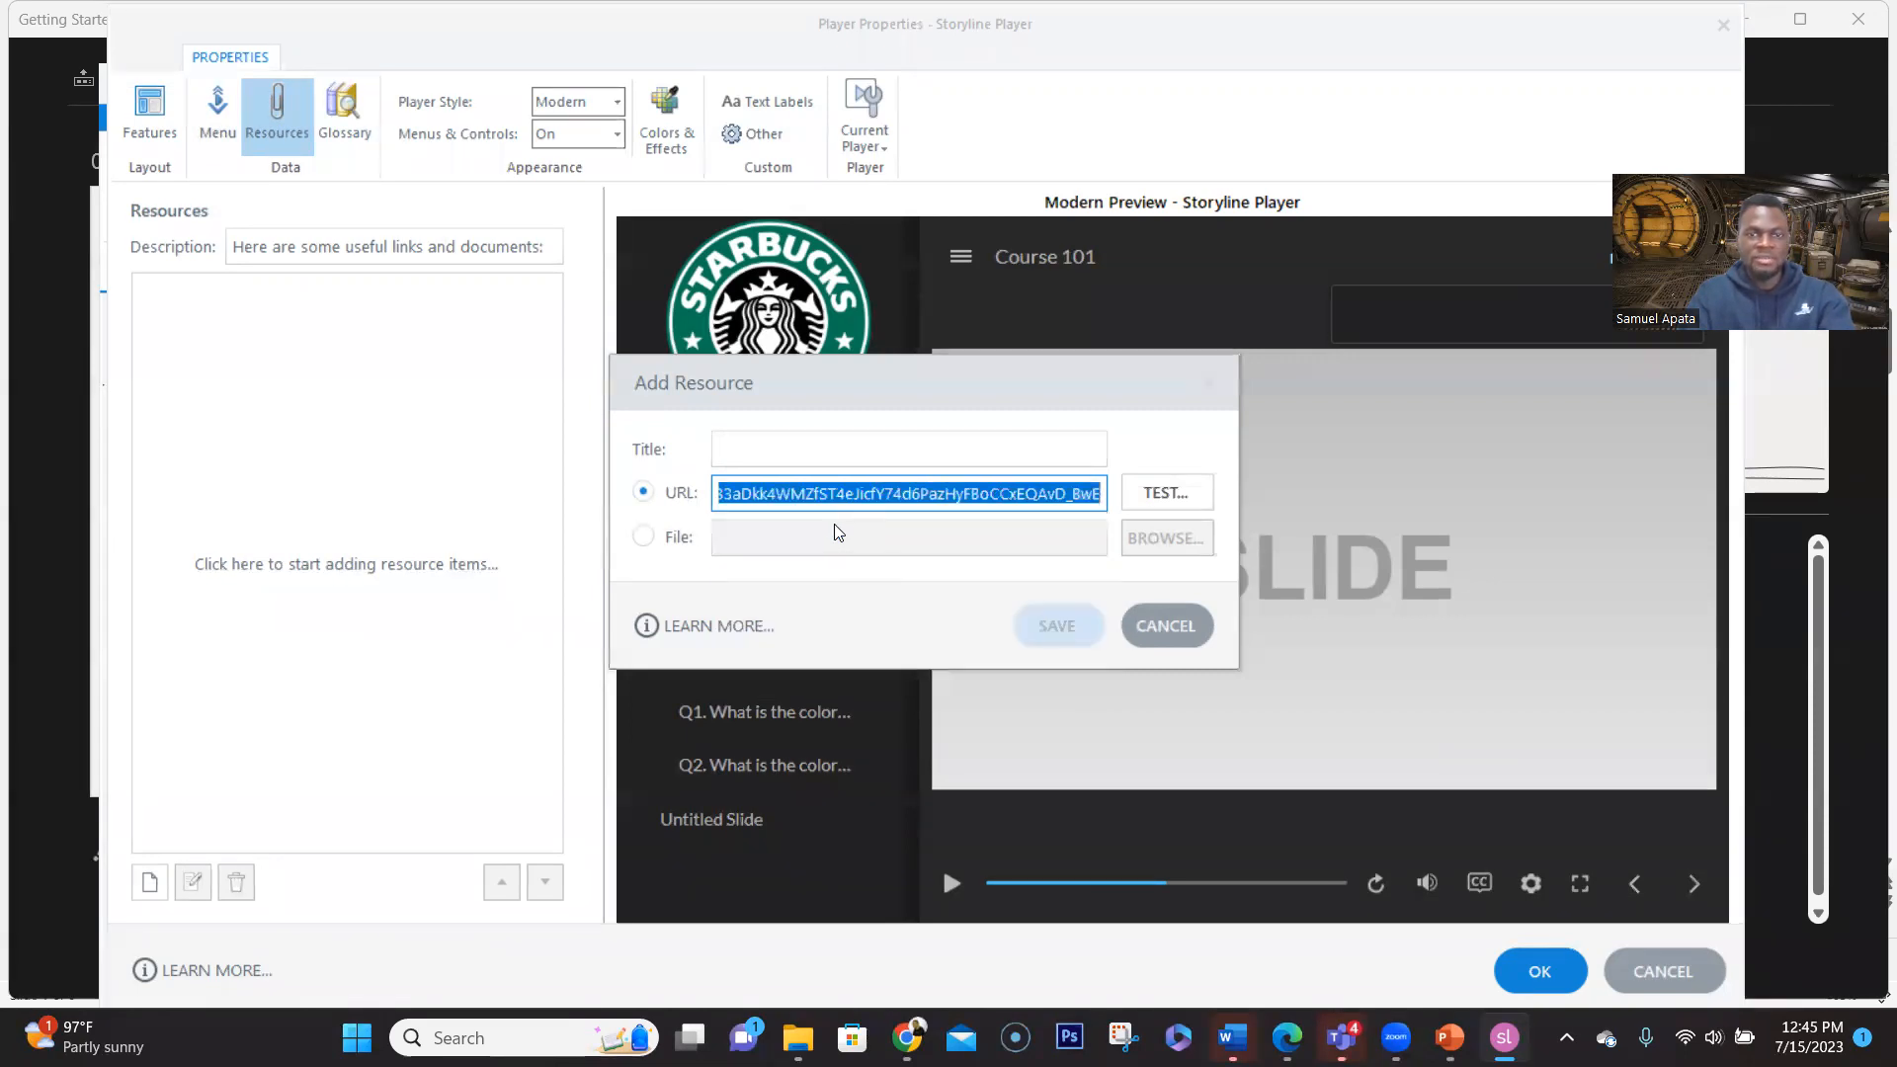
{"action": "left_click", "coordinate": [832, 439]}
{"action": "type", "text": "www.efrontlearning.com"}
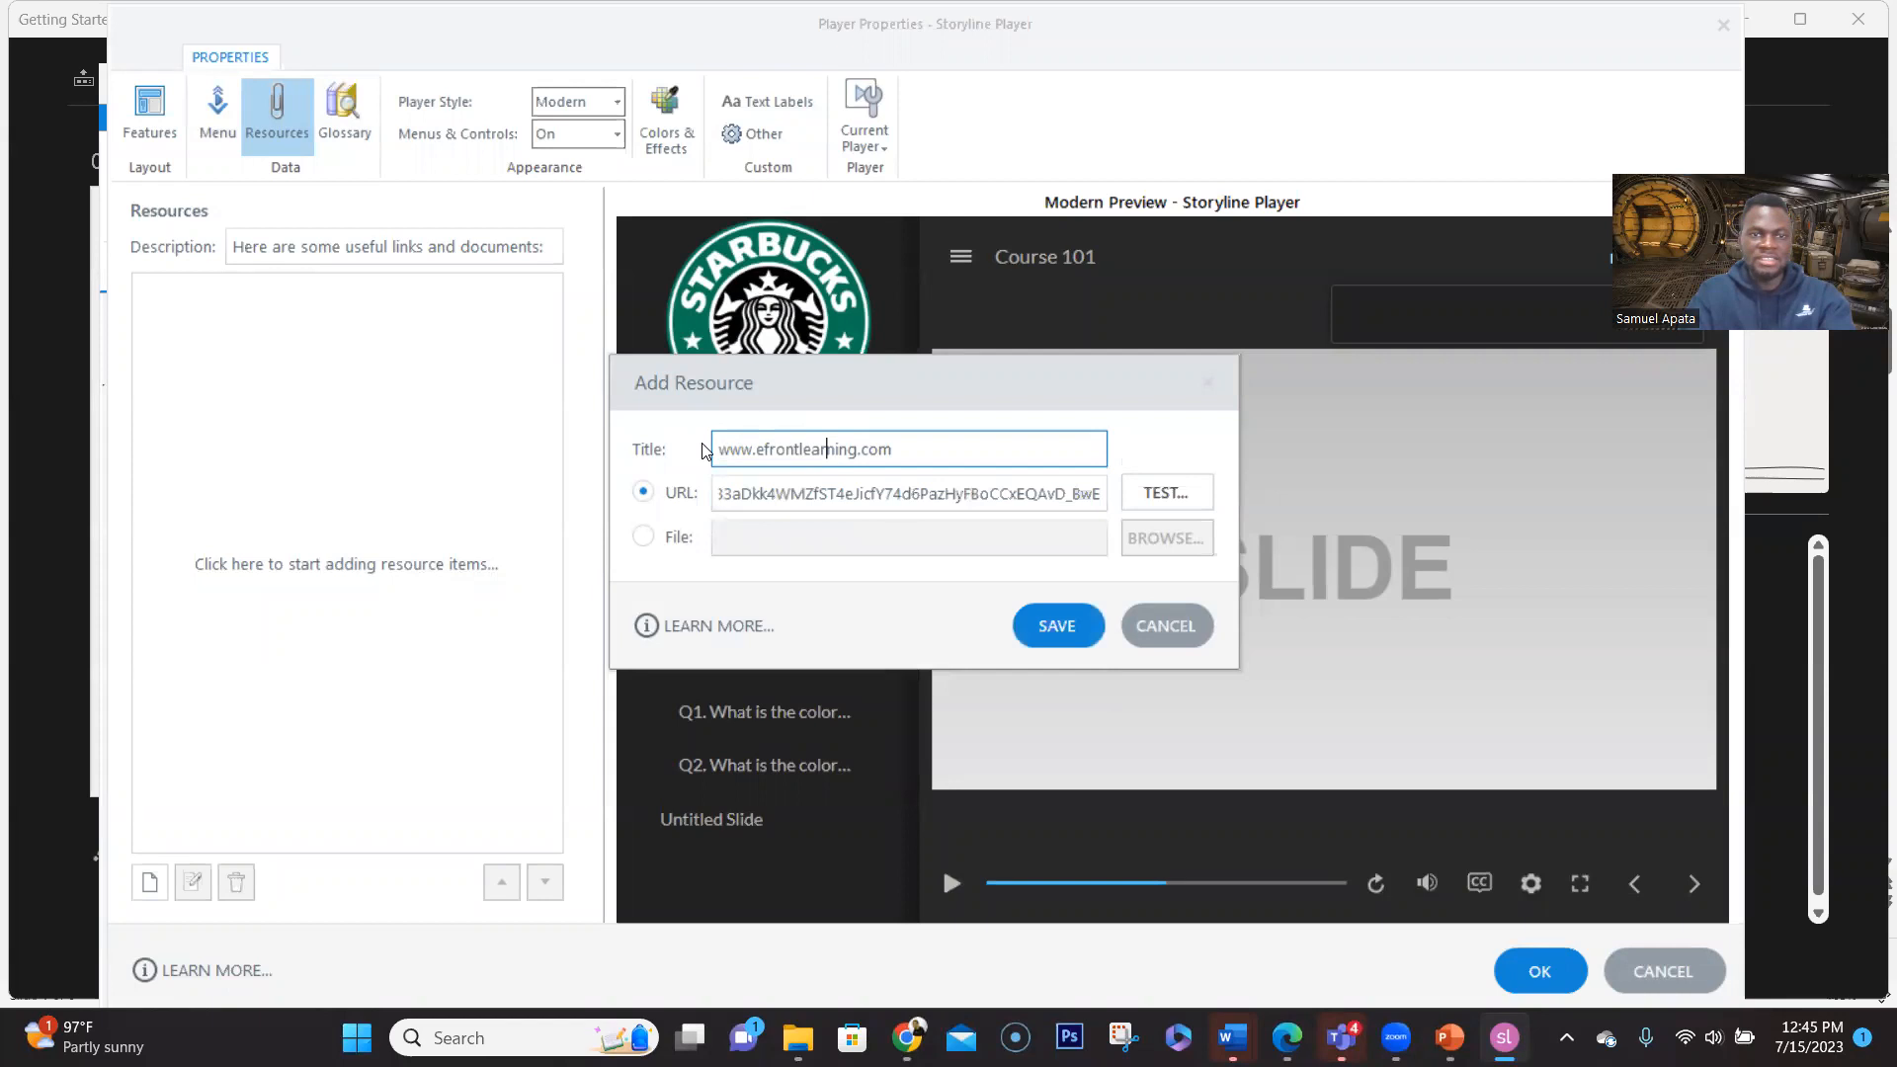
{"action": "left_click_drag", "start_coordinate": [928, 433], "coordinate": [707, 433]}
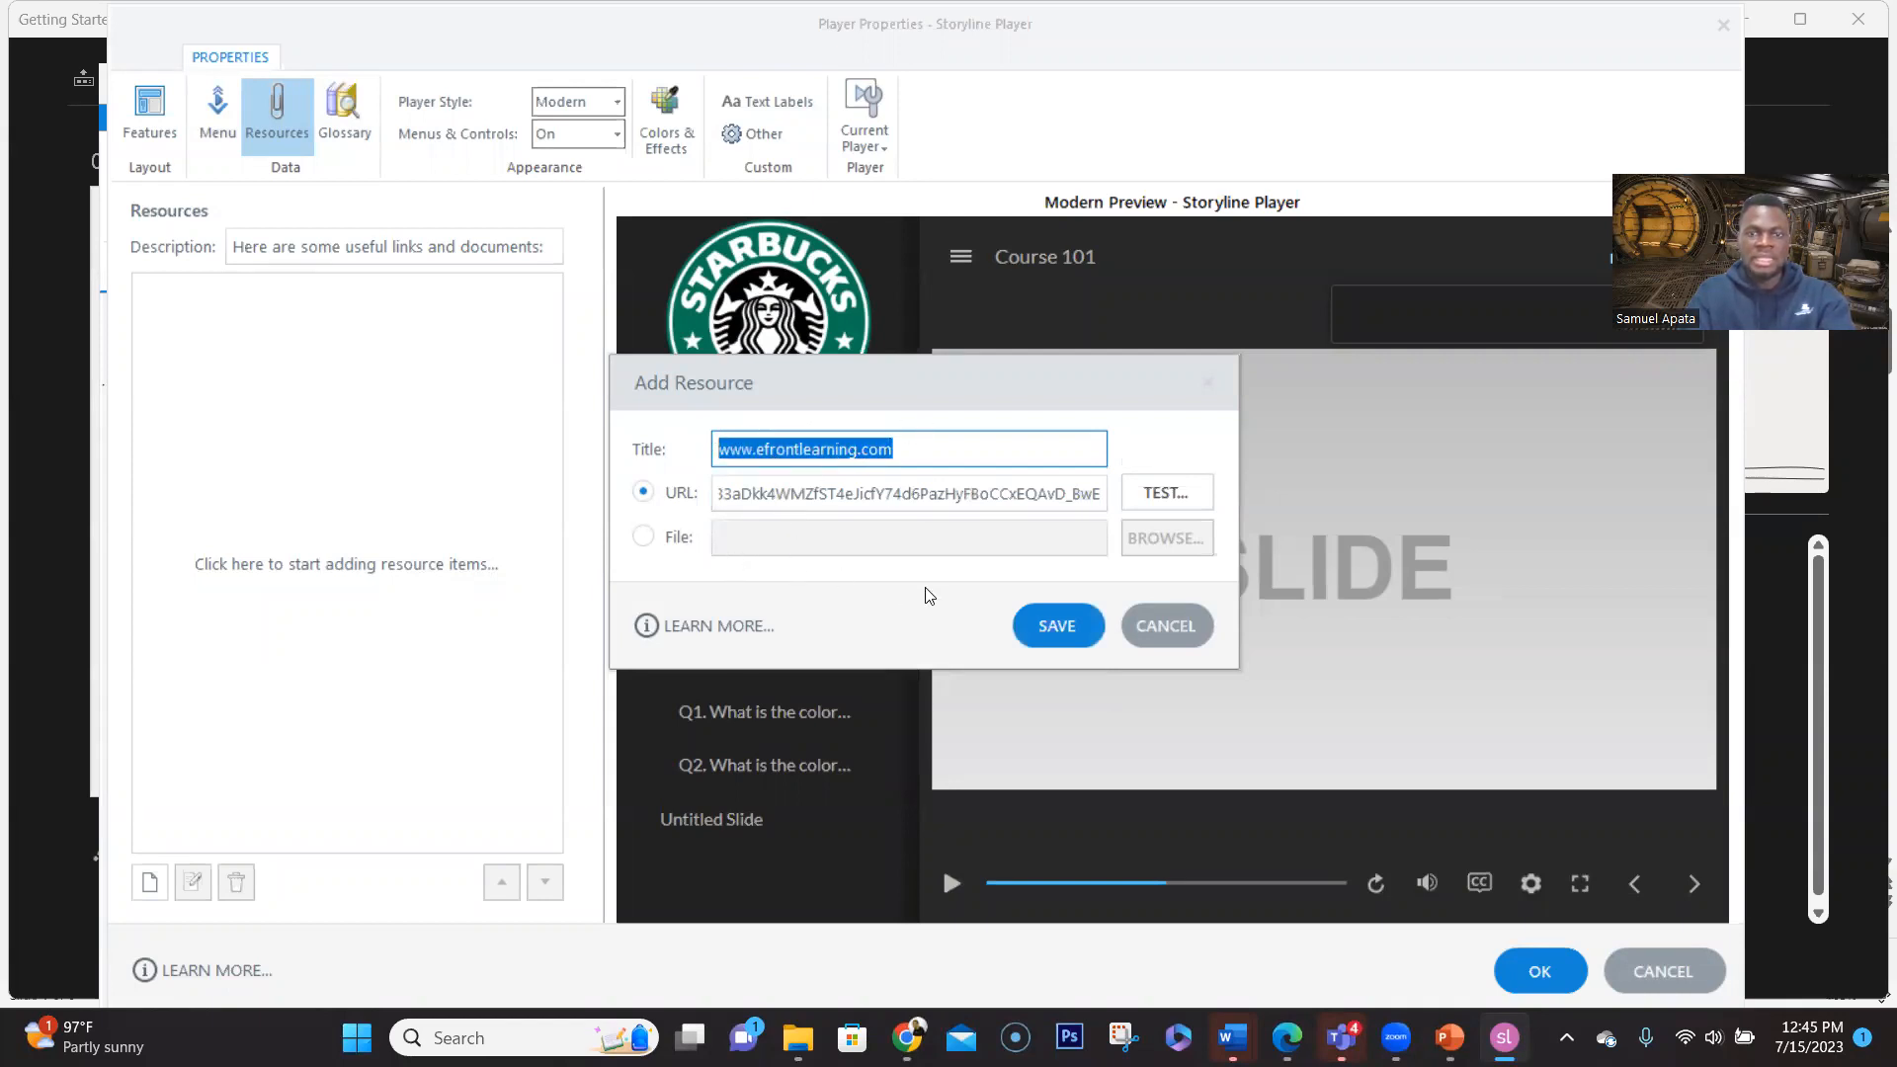
{"action": "left_click", "coordinate": [1059, 626]}
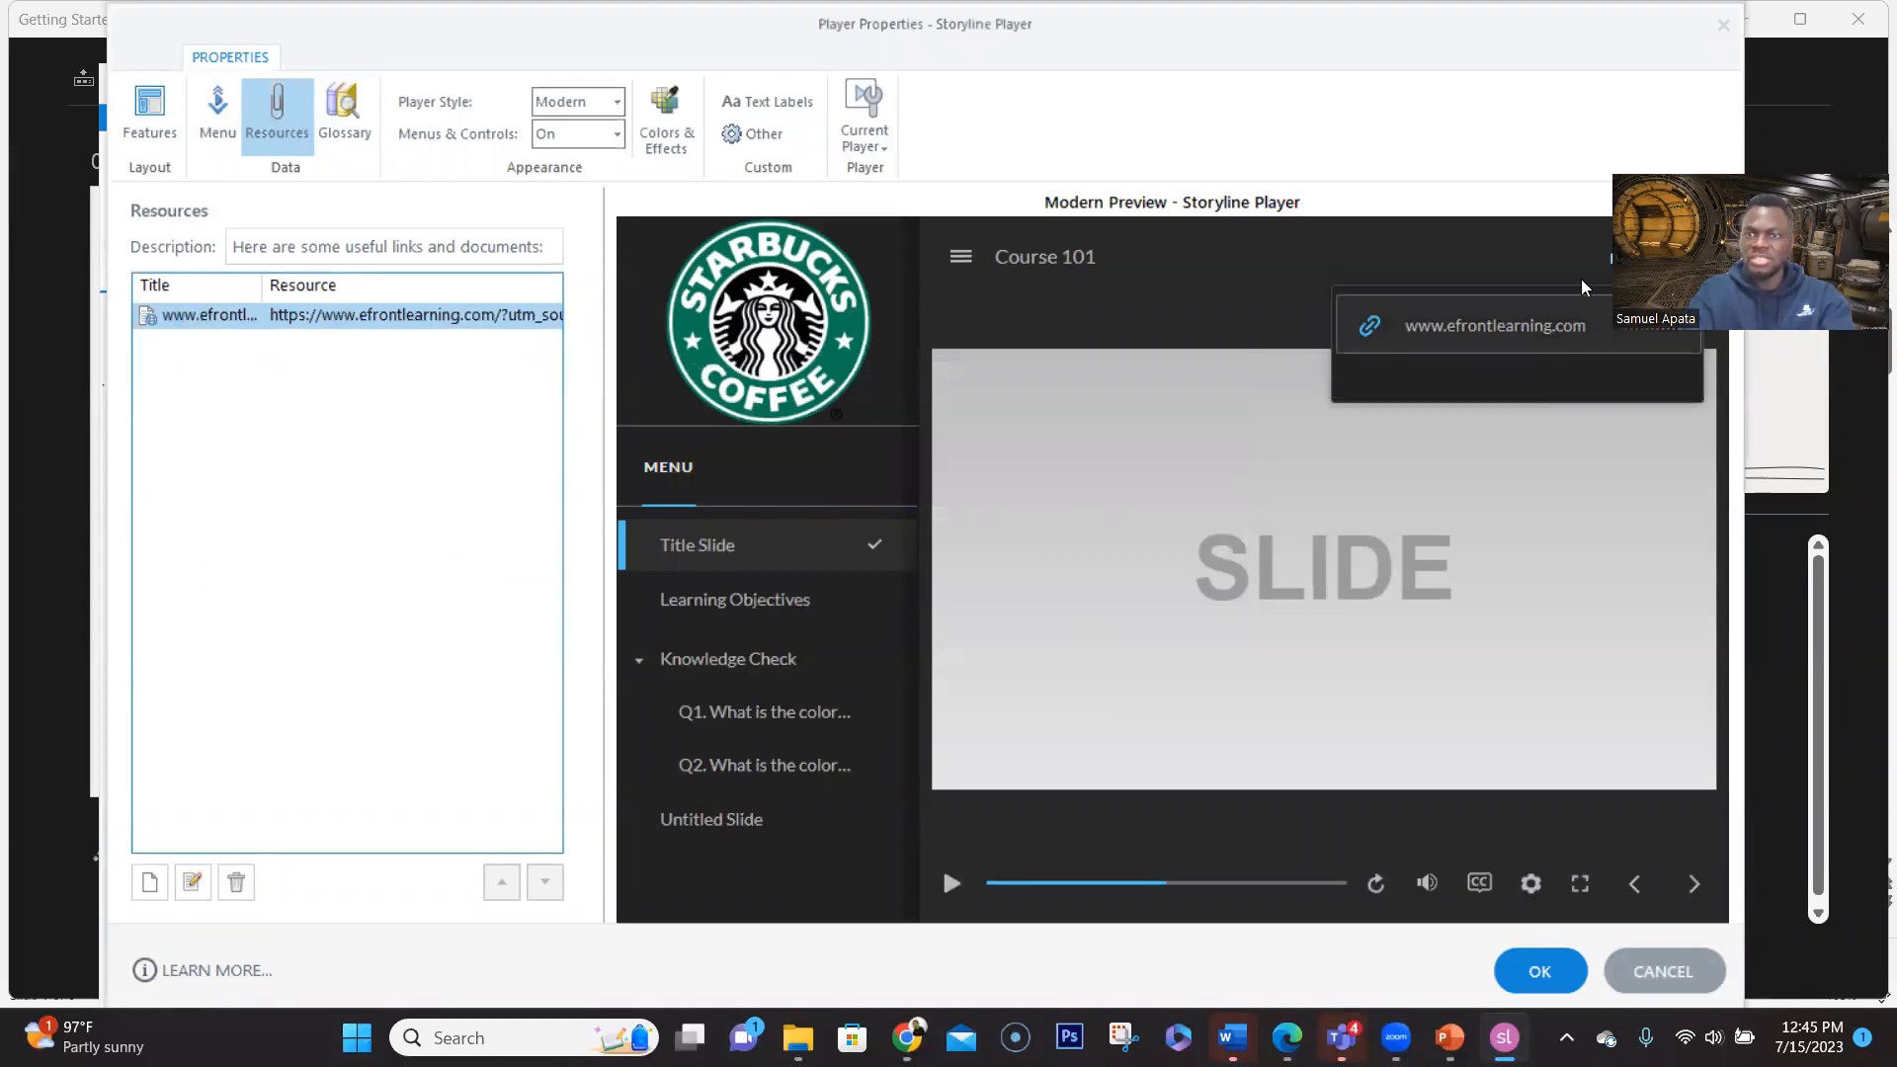
{"action": "left_click", "coordinate": [364, 753]}
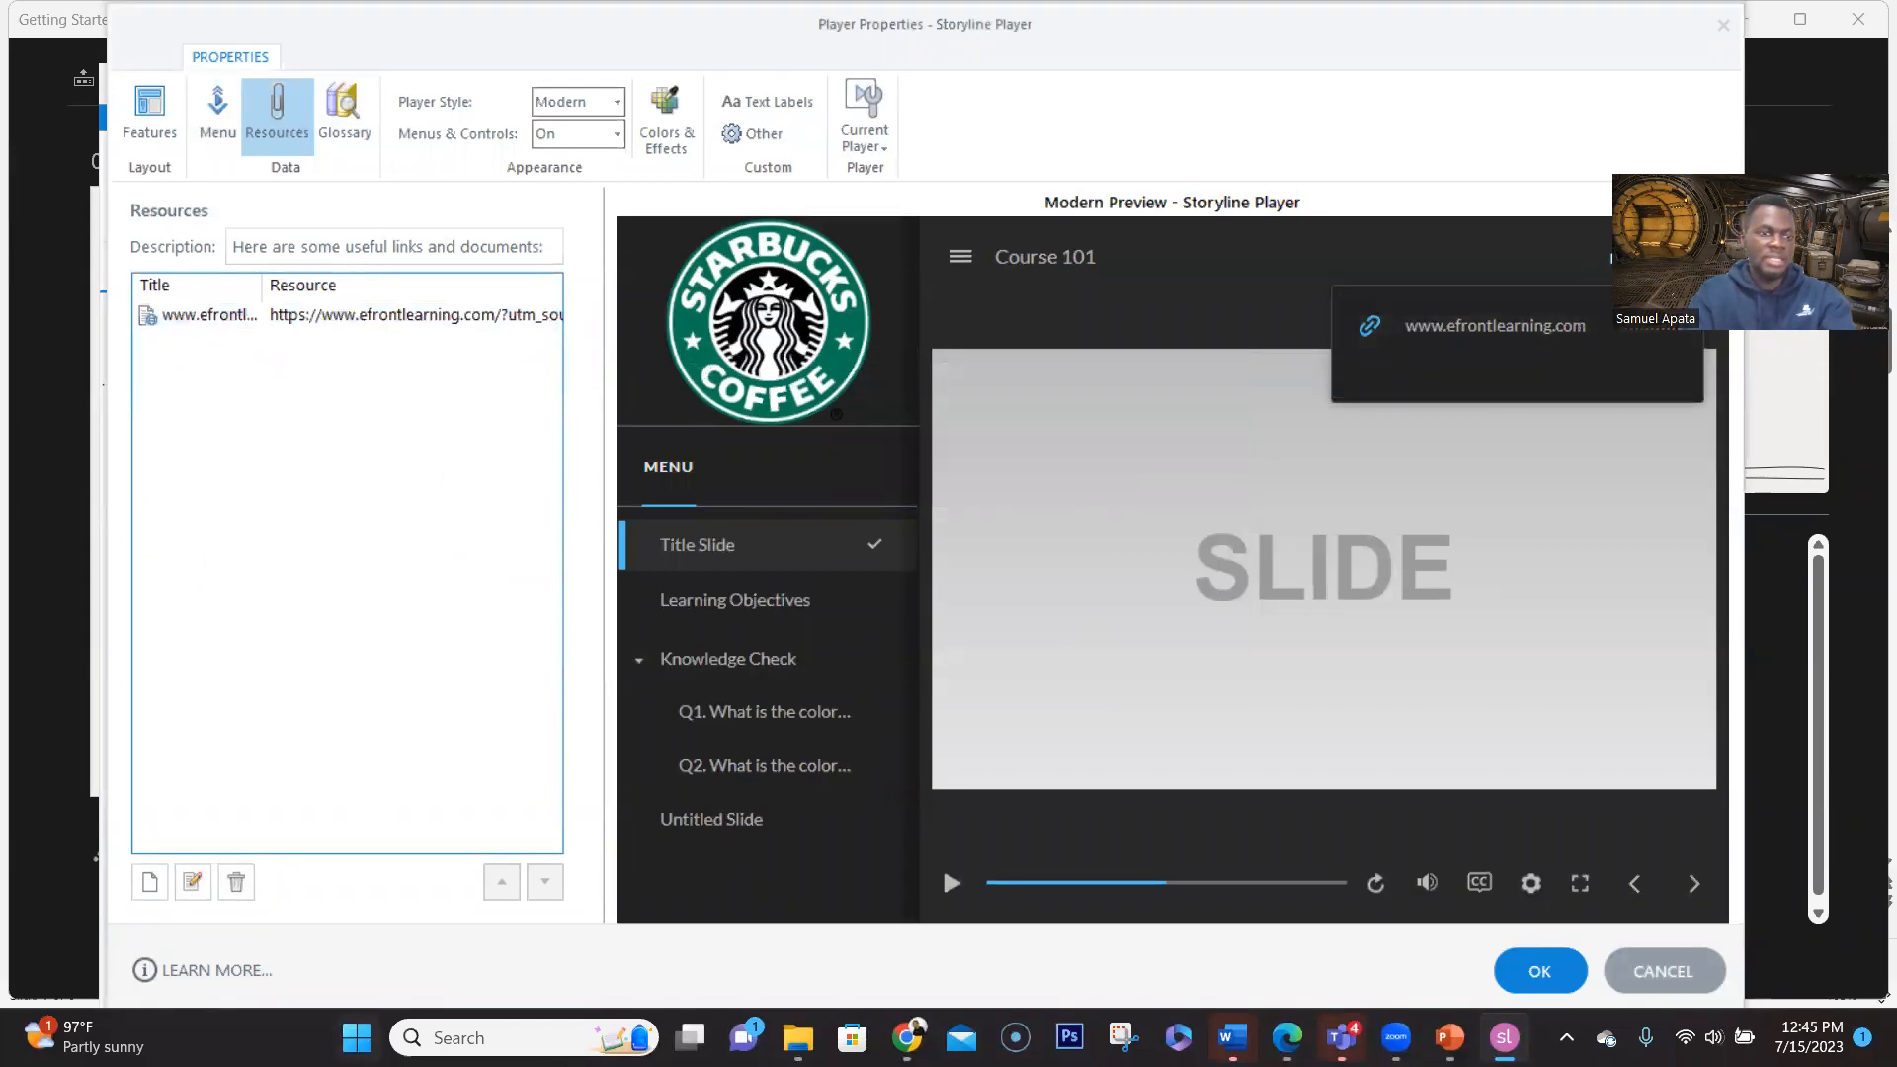
Start a file-based player resource and attach the "starbucks logo" image from the Downloads folder
{"action": "left_click", "coordinate": [151, 882]}
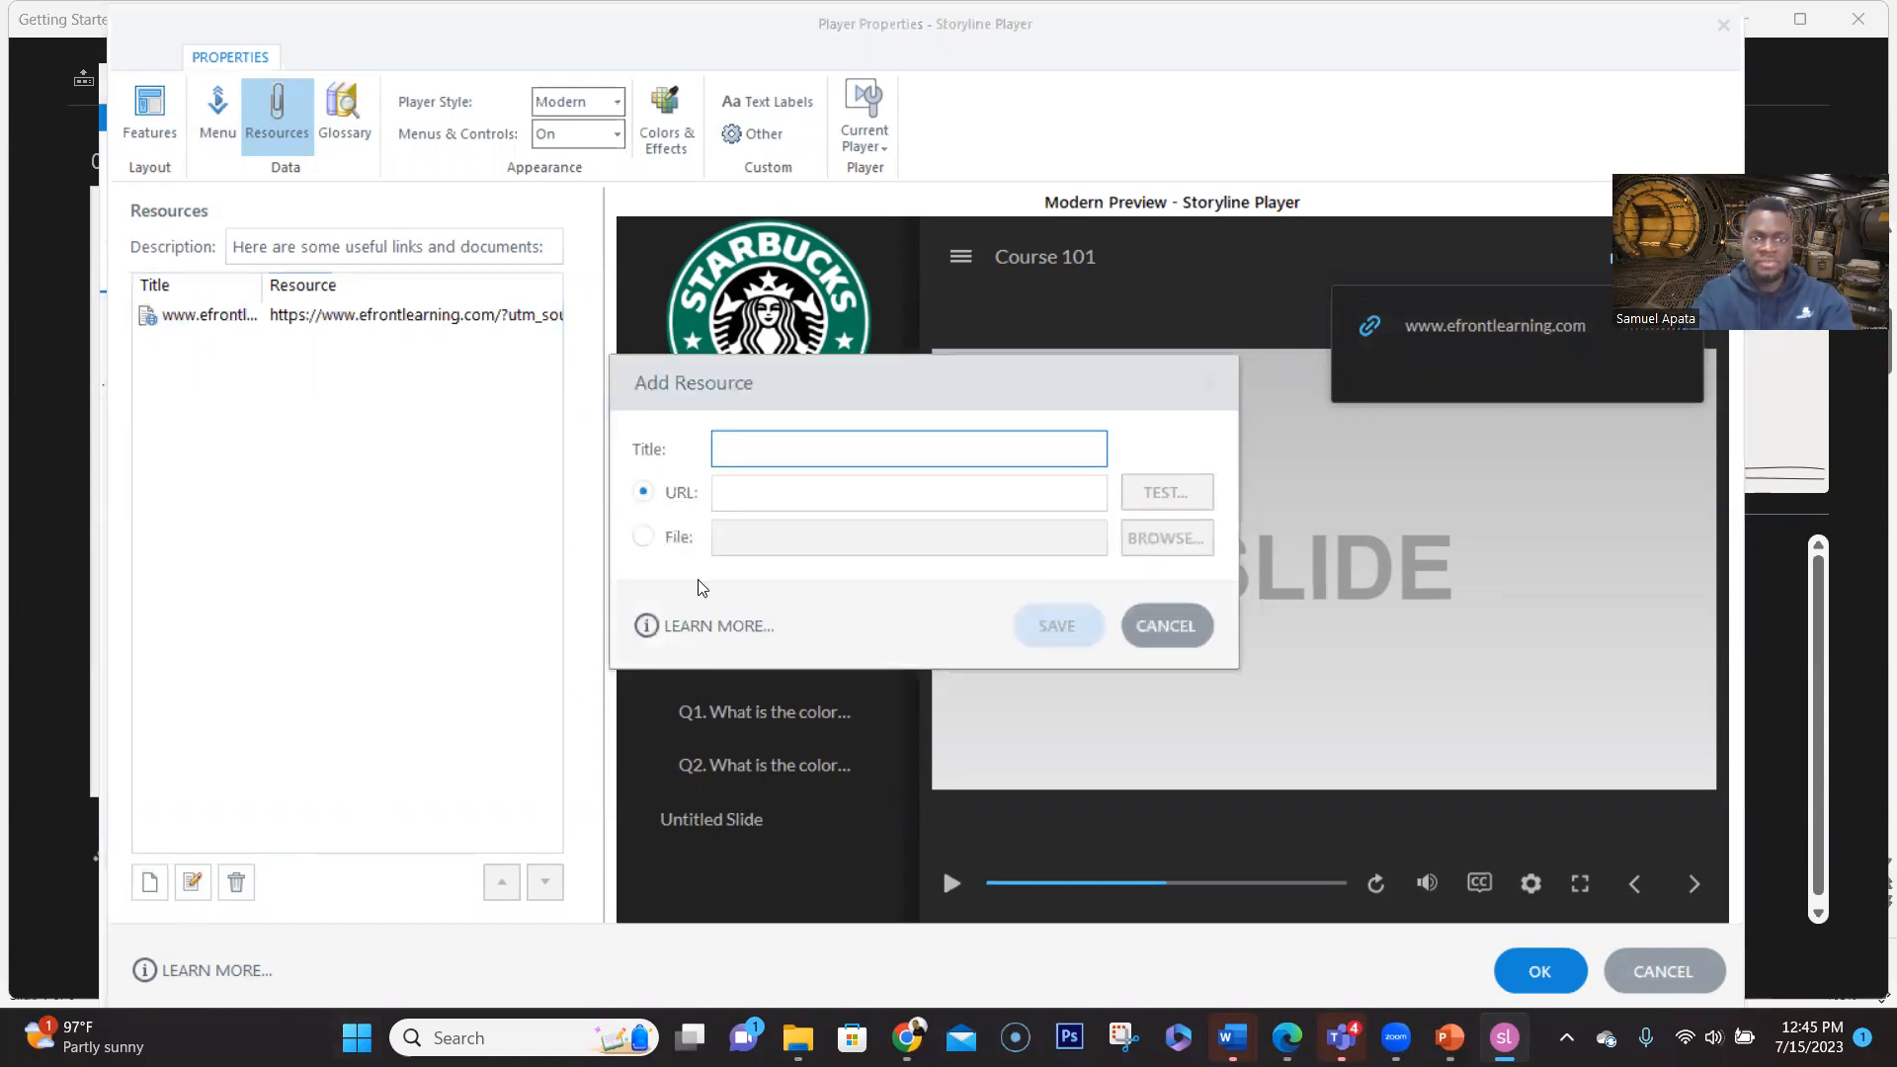
{"action": "left_click", "coordinate": [643, 543]}
{"action": "left_click", "coordinate": [826, 534]}
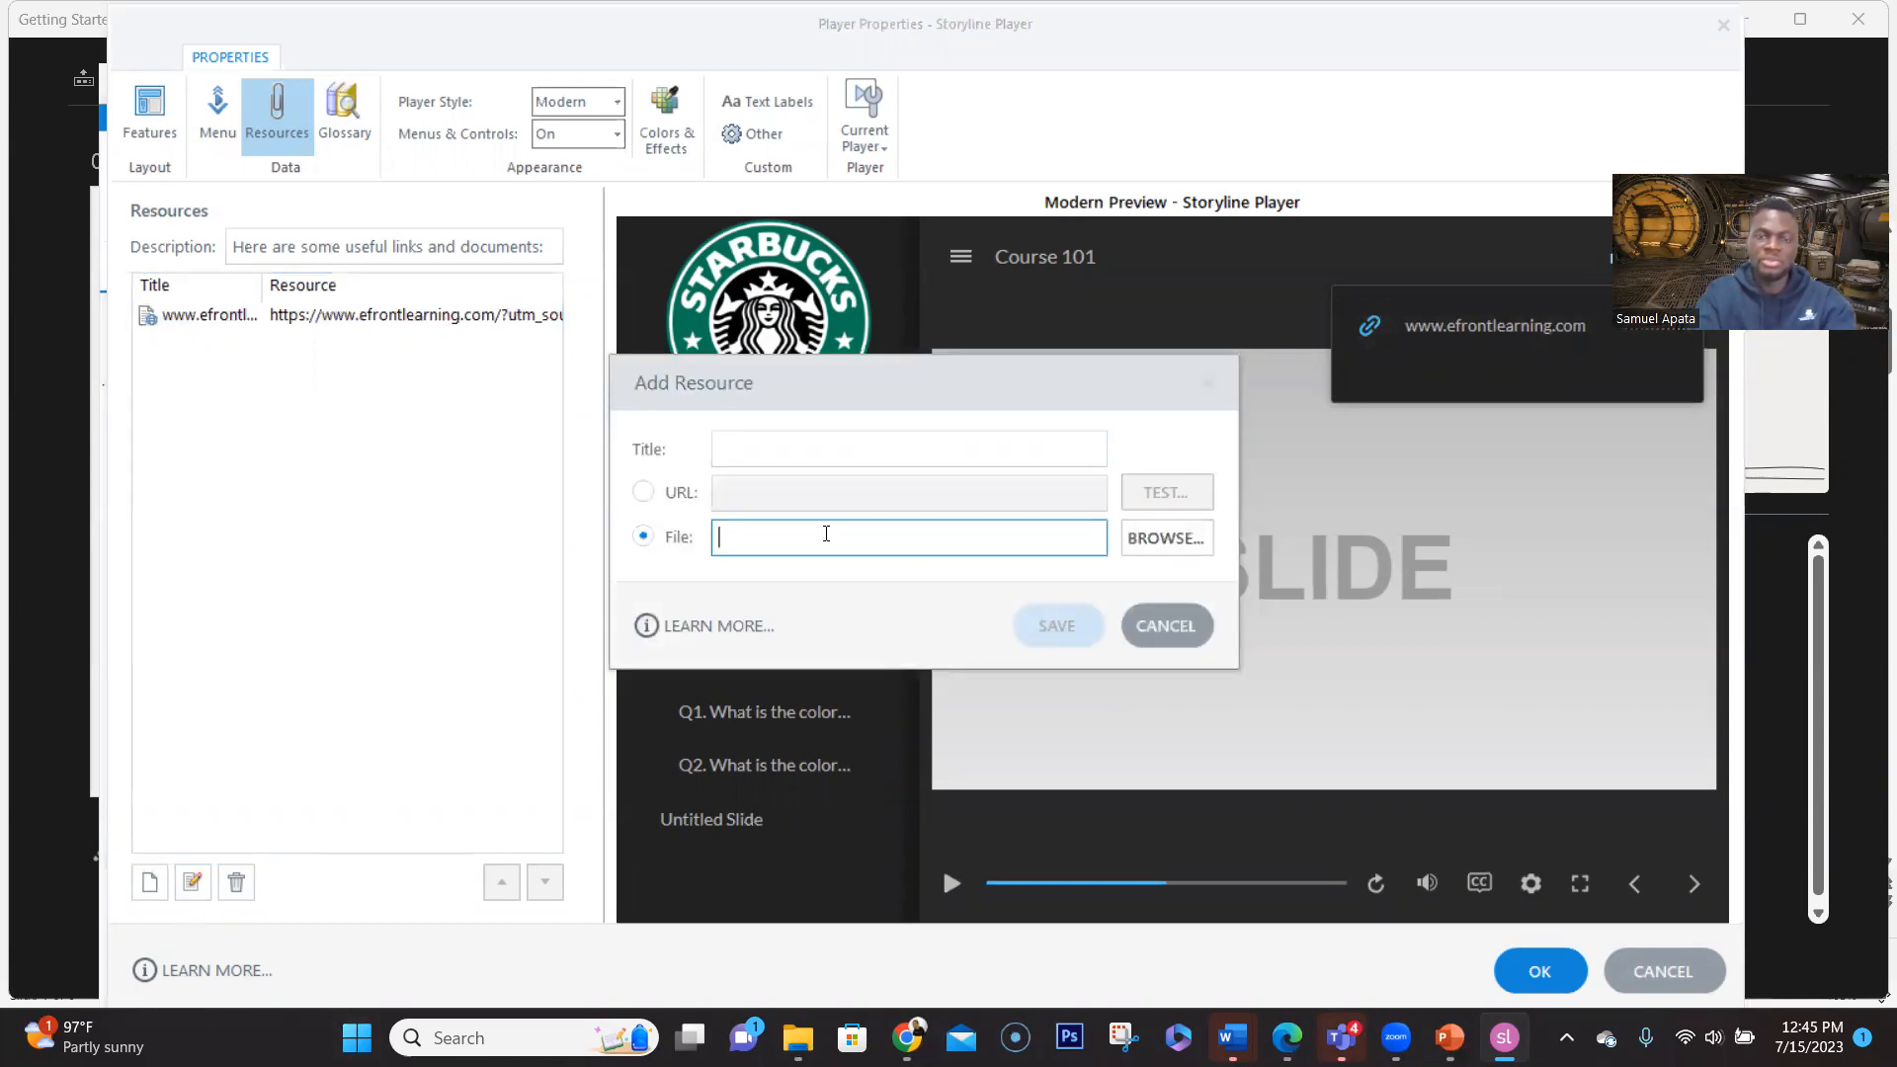
{"action": "left_click", "coordinate": [1158, 544]}
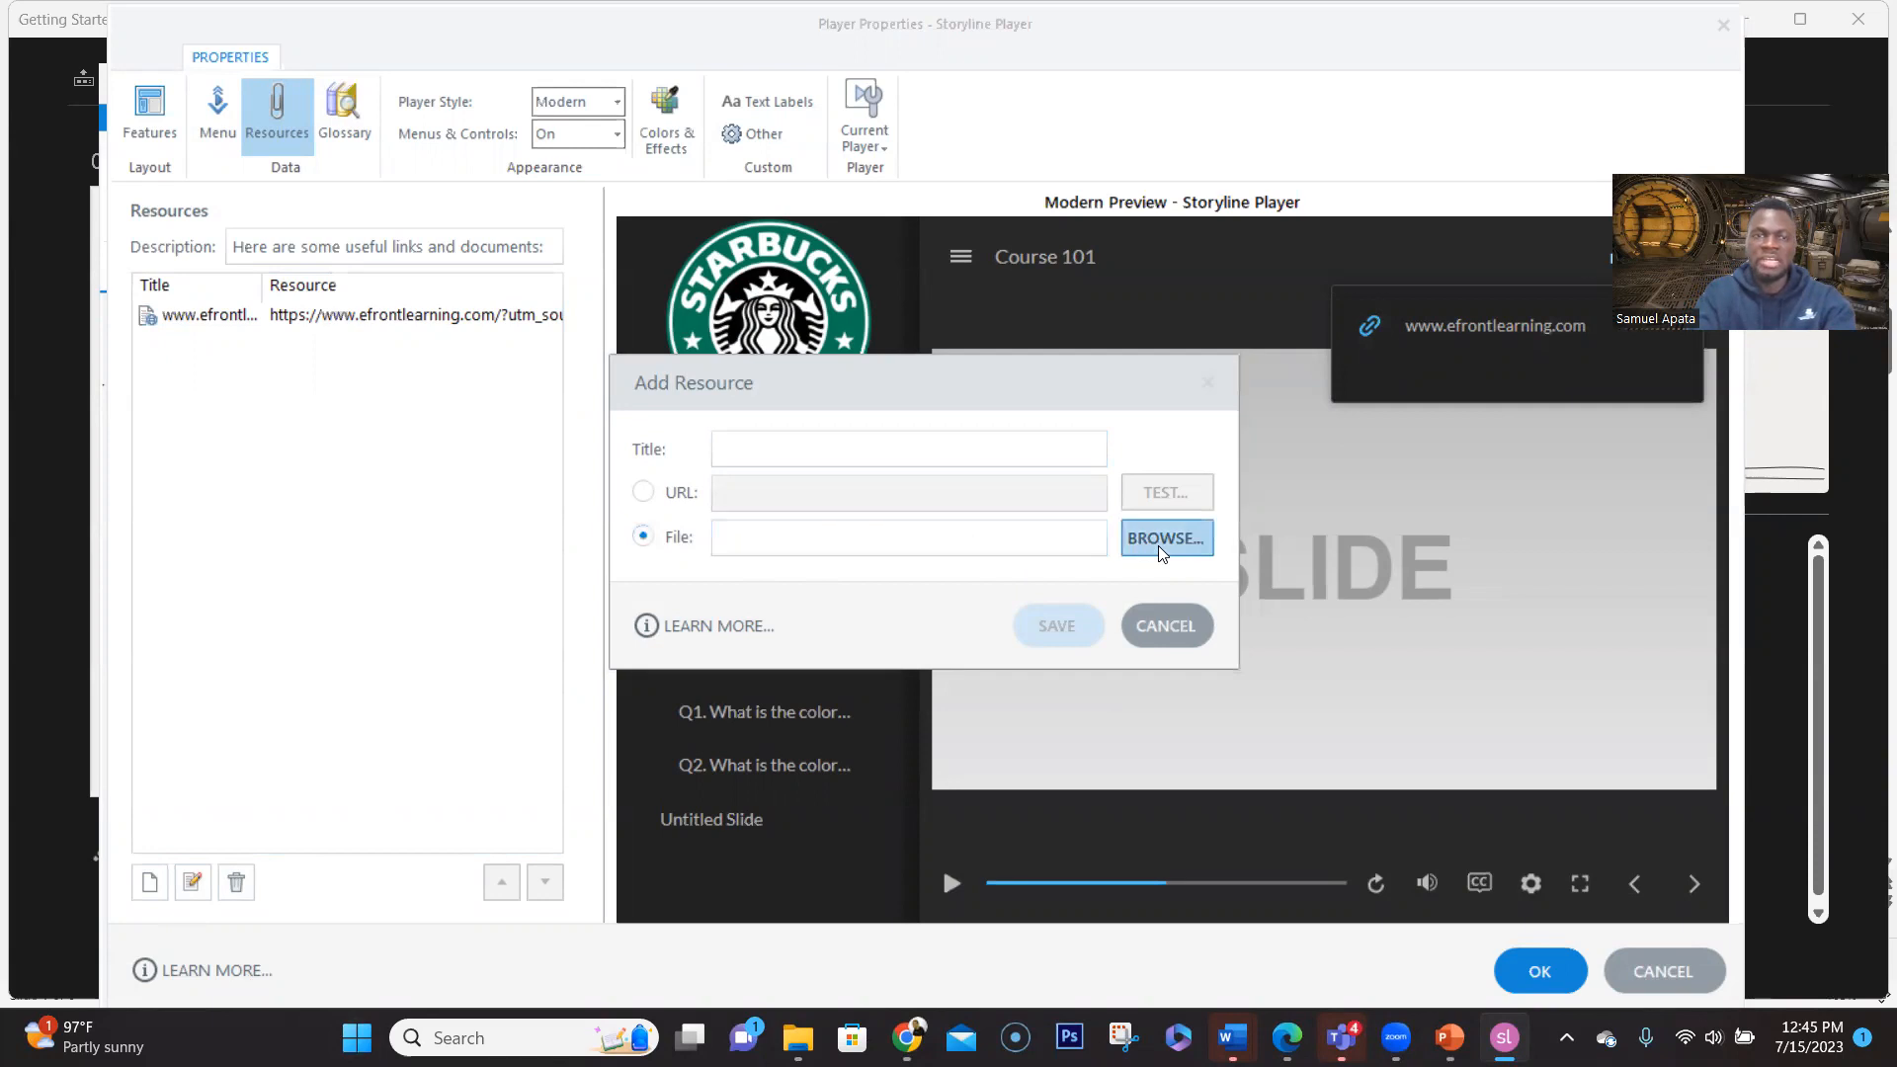
{"action": "scroll", "coordinate": [1215, 706], "scroll_direction": "down", "scroll_amount": 1}
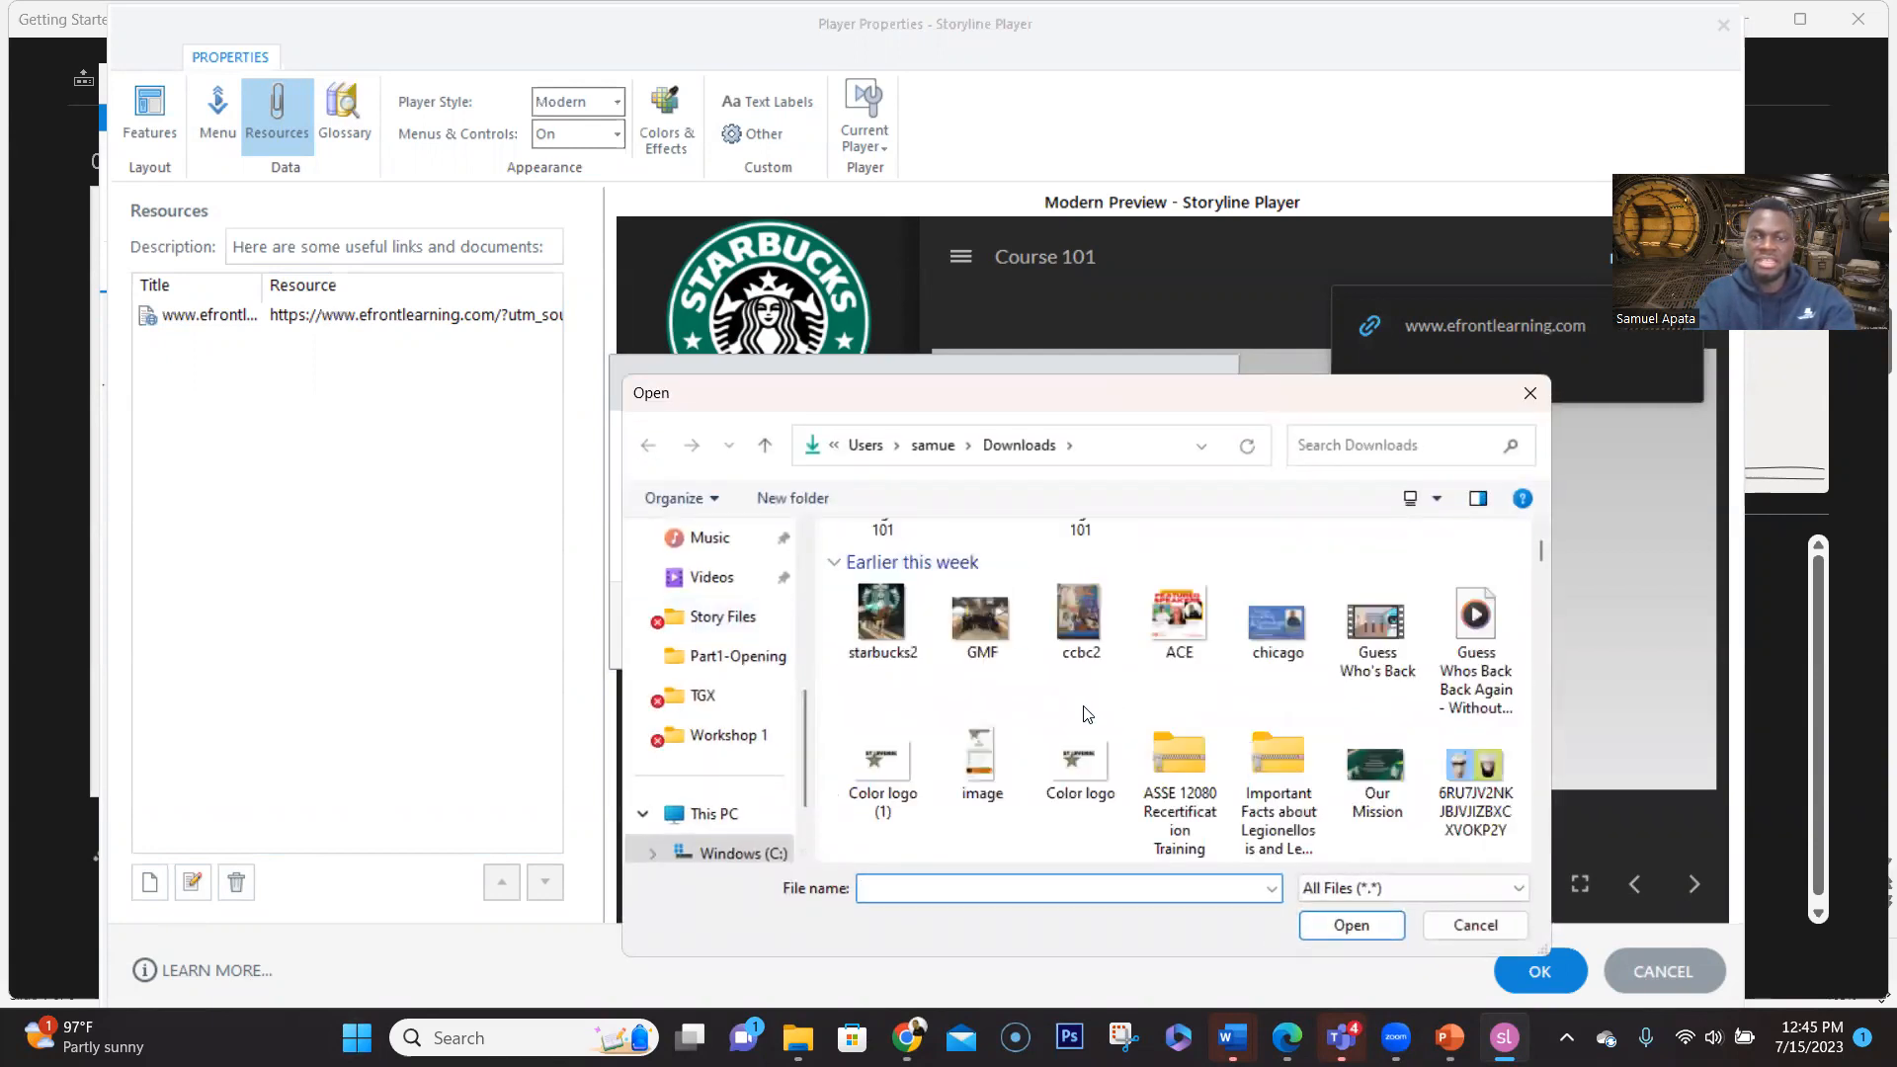
{"action": "scroll", "coordinate": [1086, 713], "scroll_direction": "down", "scroll_amount": 1}
{"action": "left_click", "coordinate": [973, 766]}
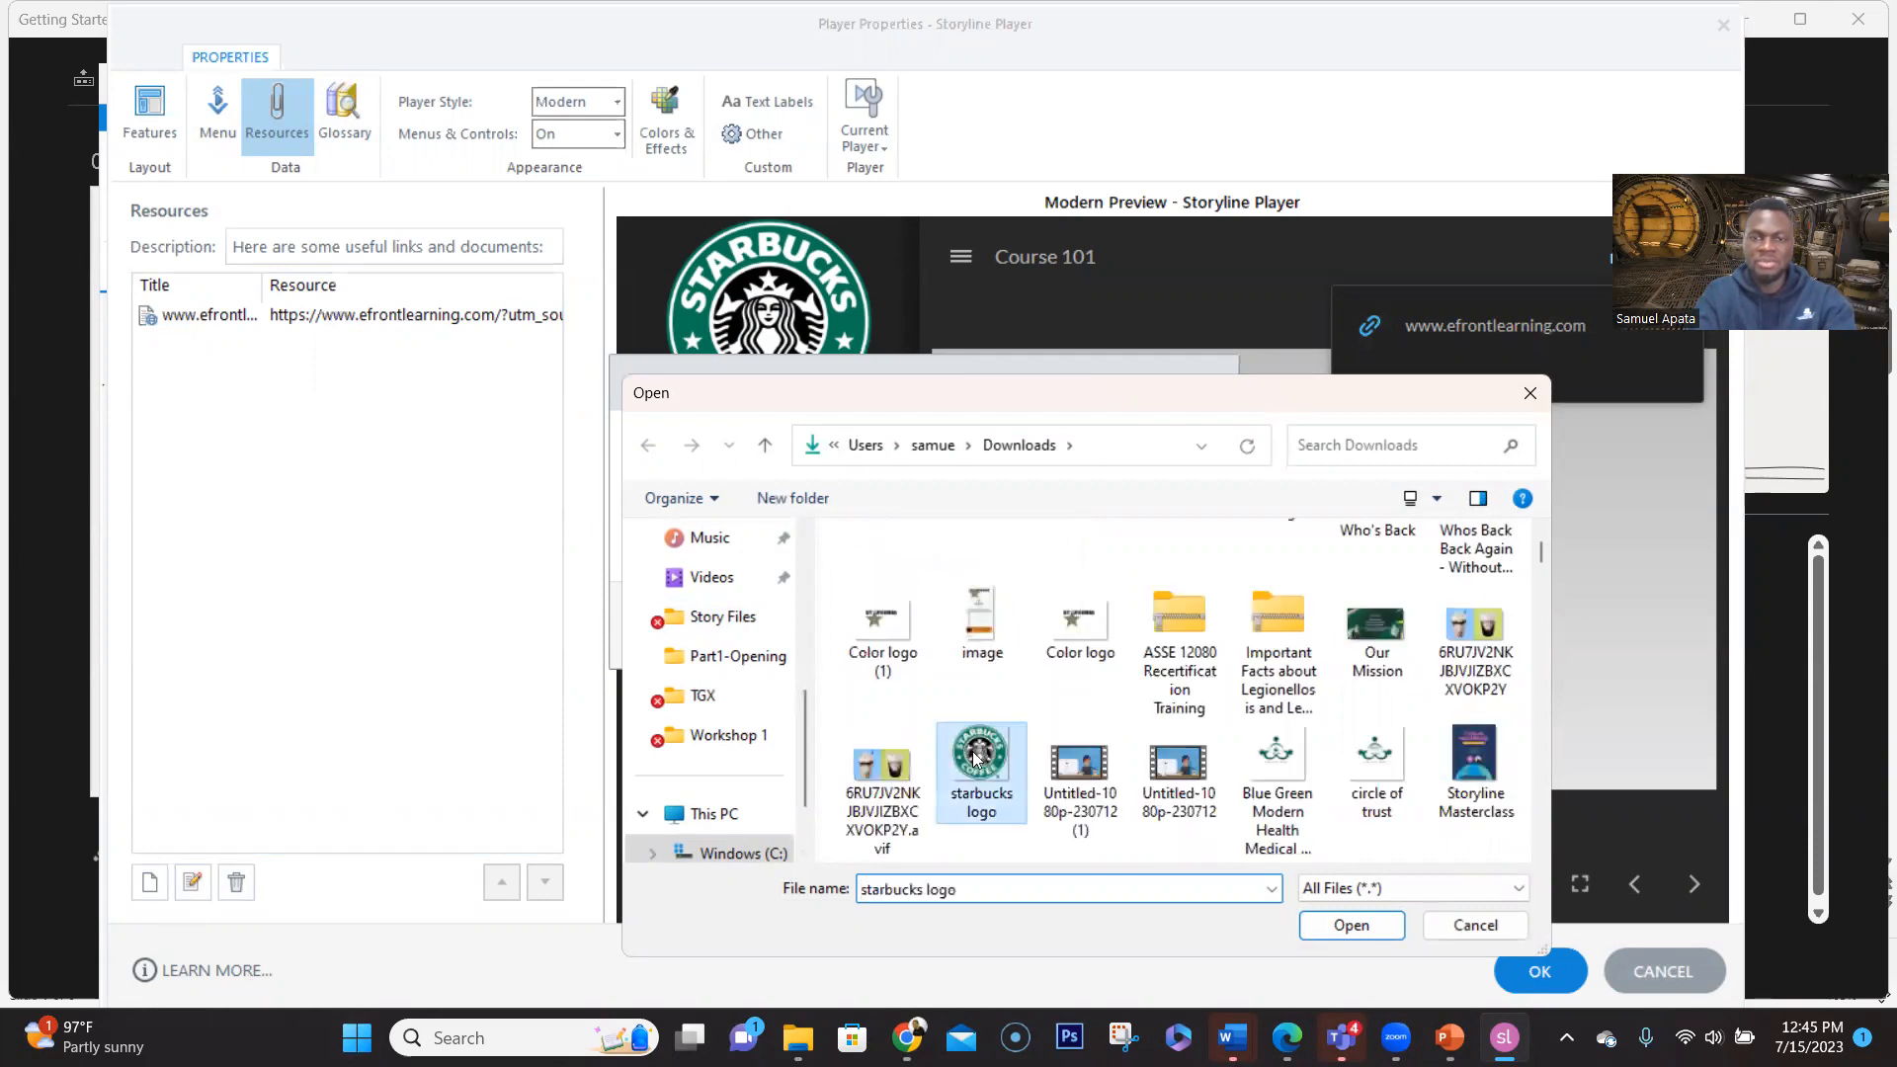
{"action": "left_click", "coordinate": [1350, 924]}
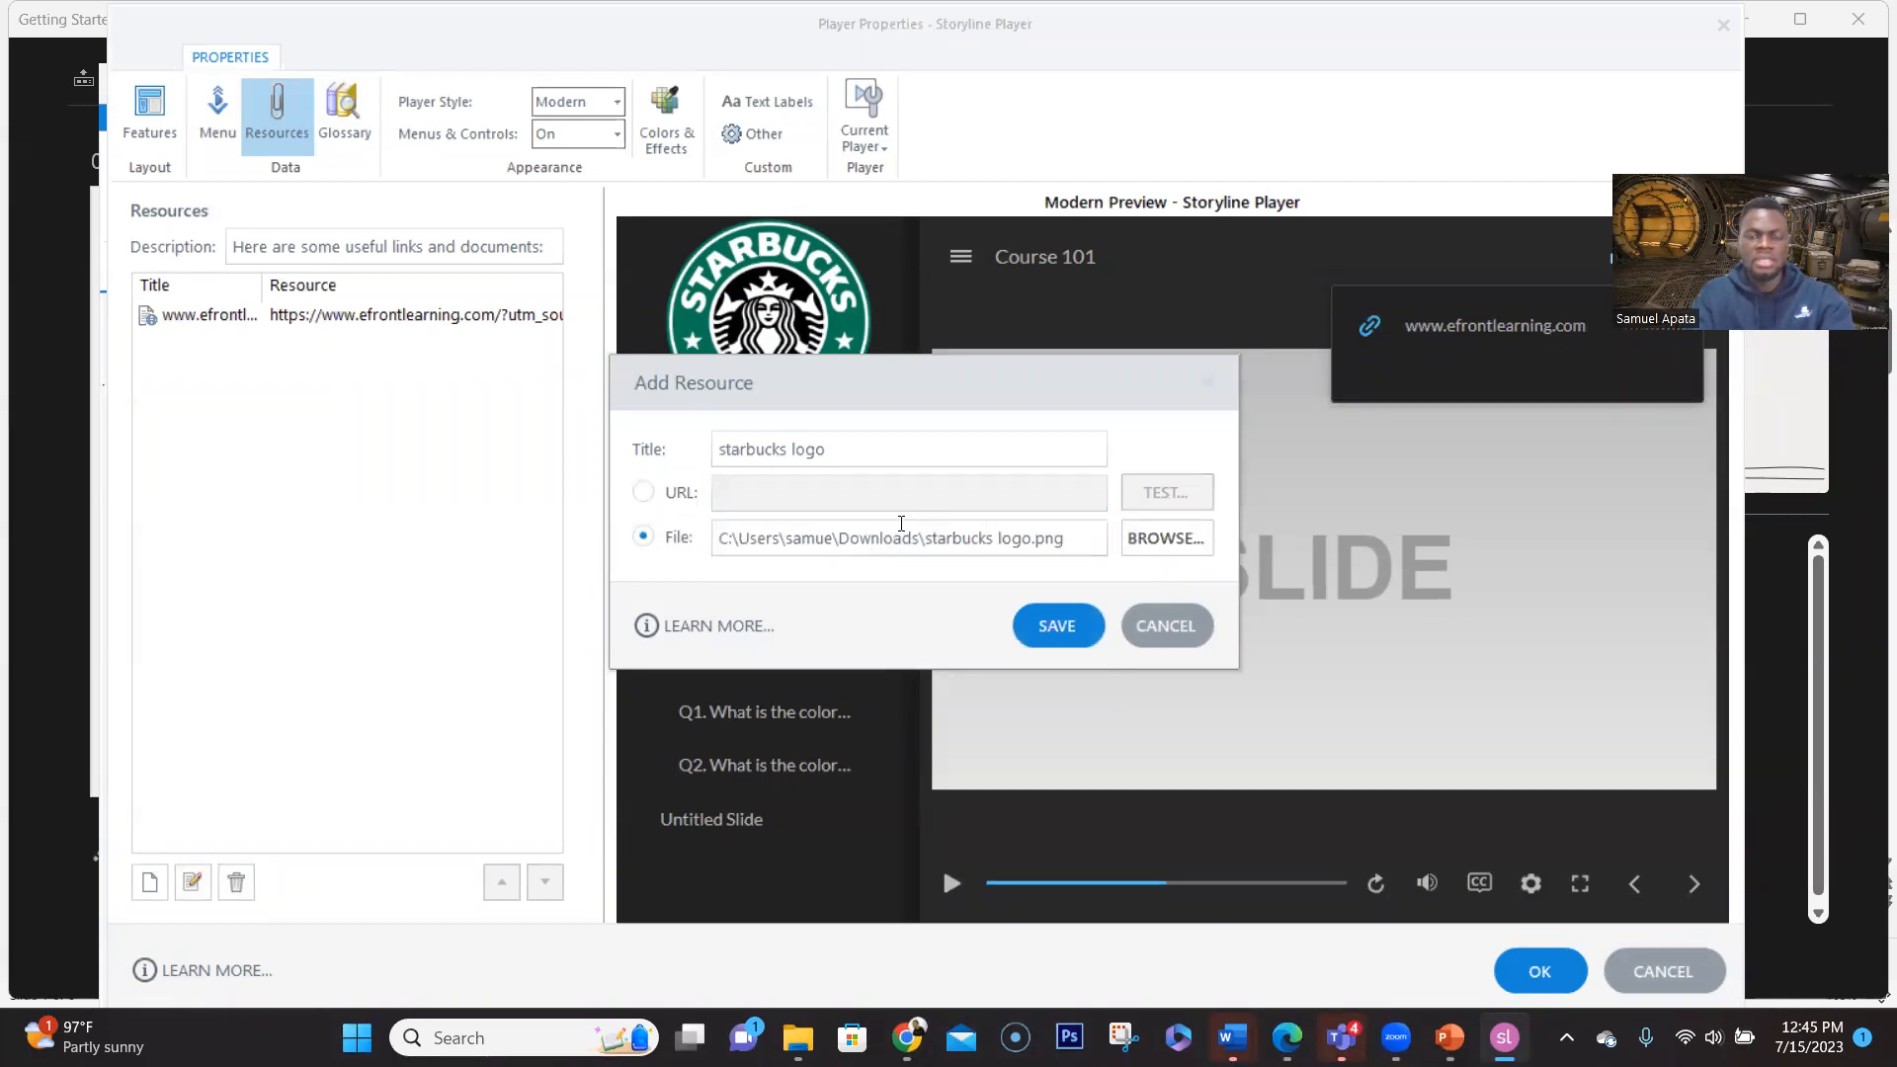
Capitalize the file resource's title as "Starbucks logo" and save the resource
{"action": "left_click_drag", "start_coordinate": [728, 450], "coordinate": [713, 449]}
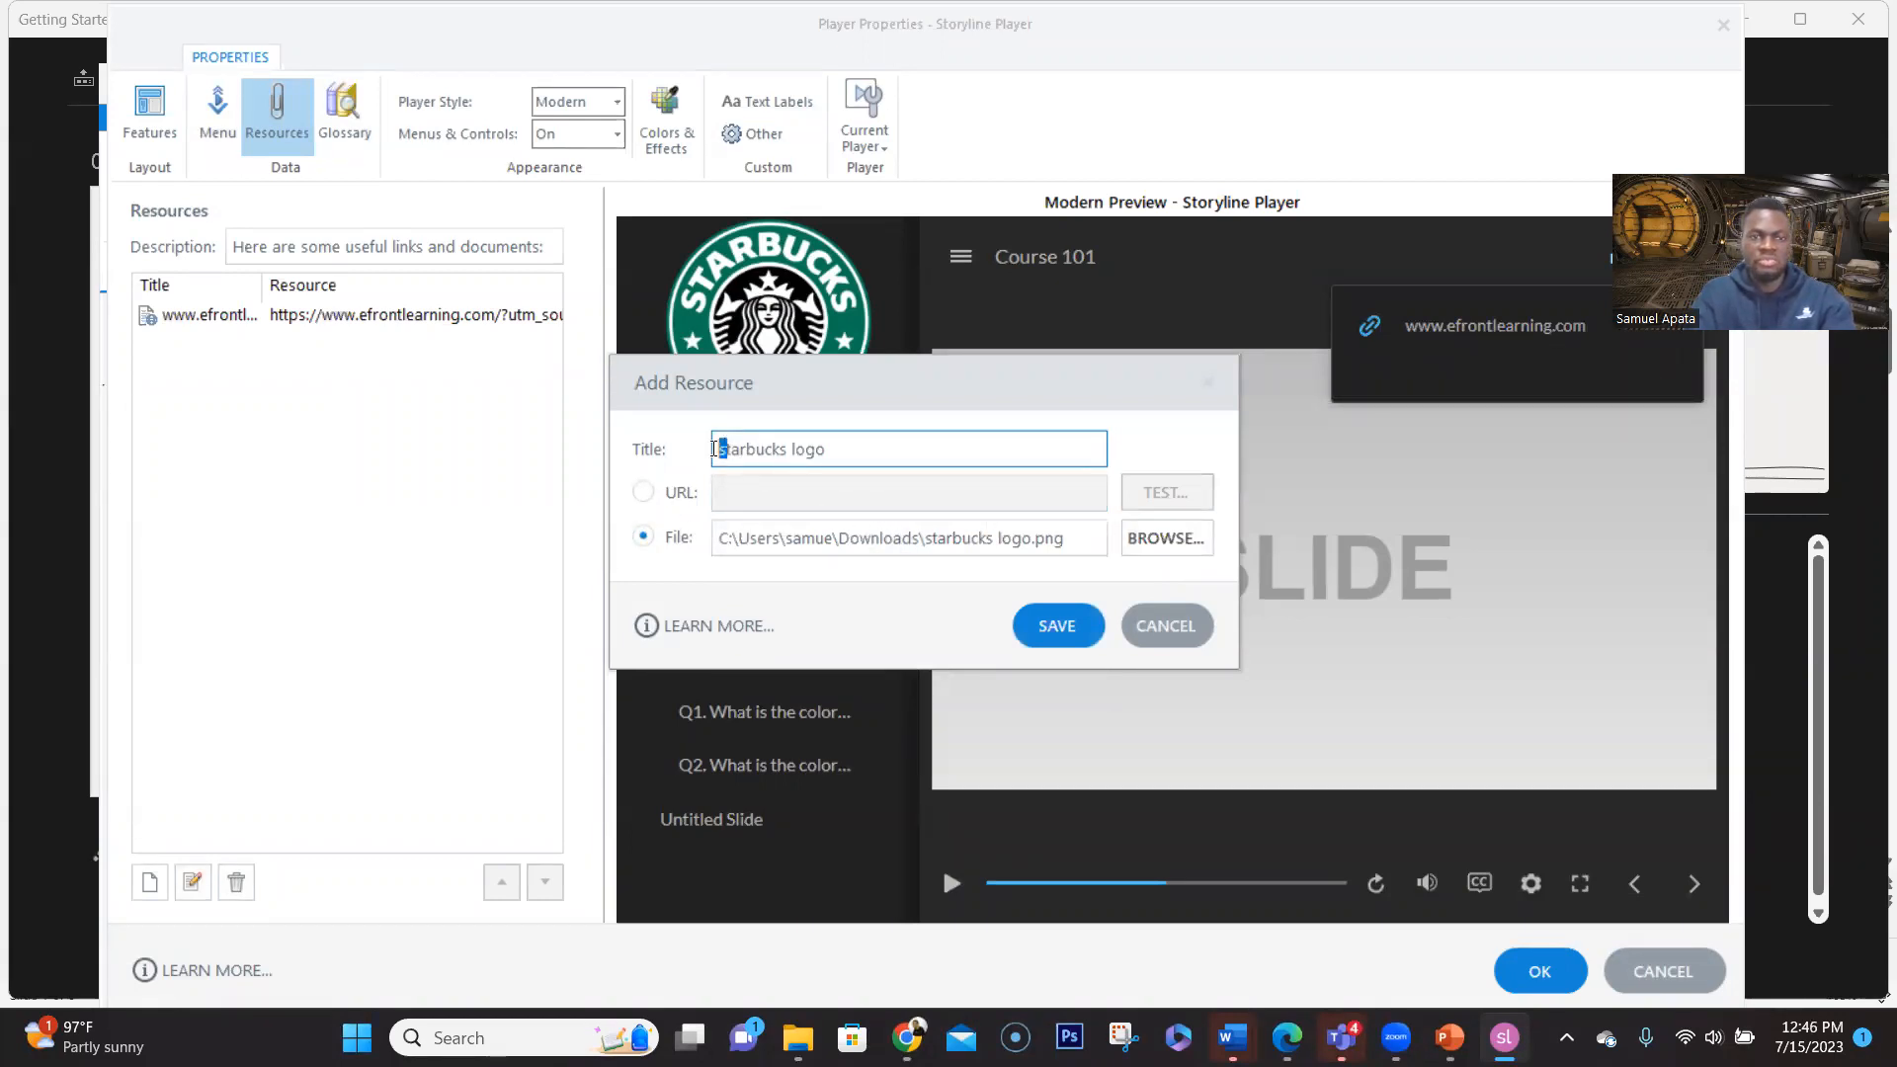
{"action": "type", "text": "S"}
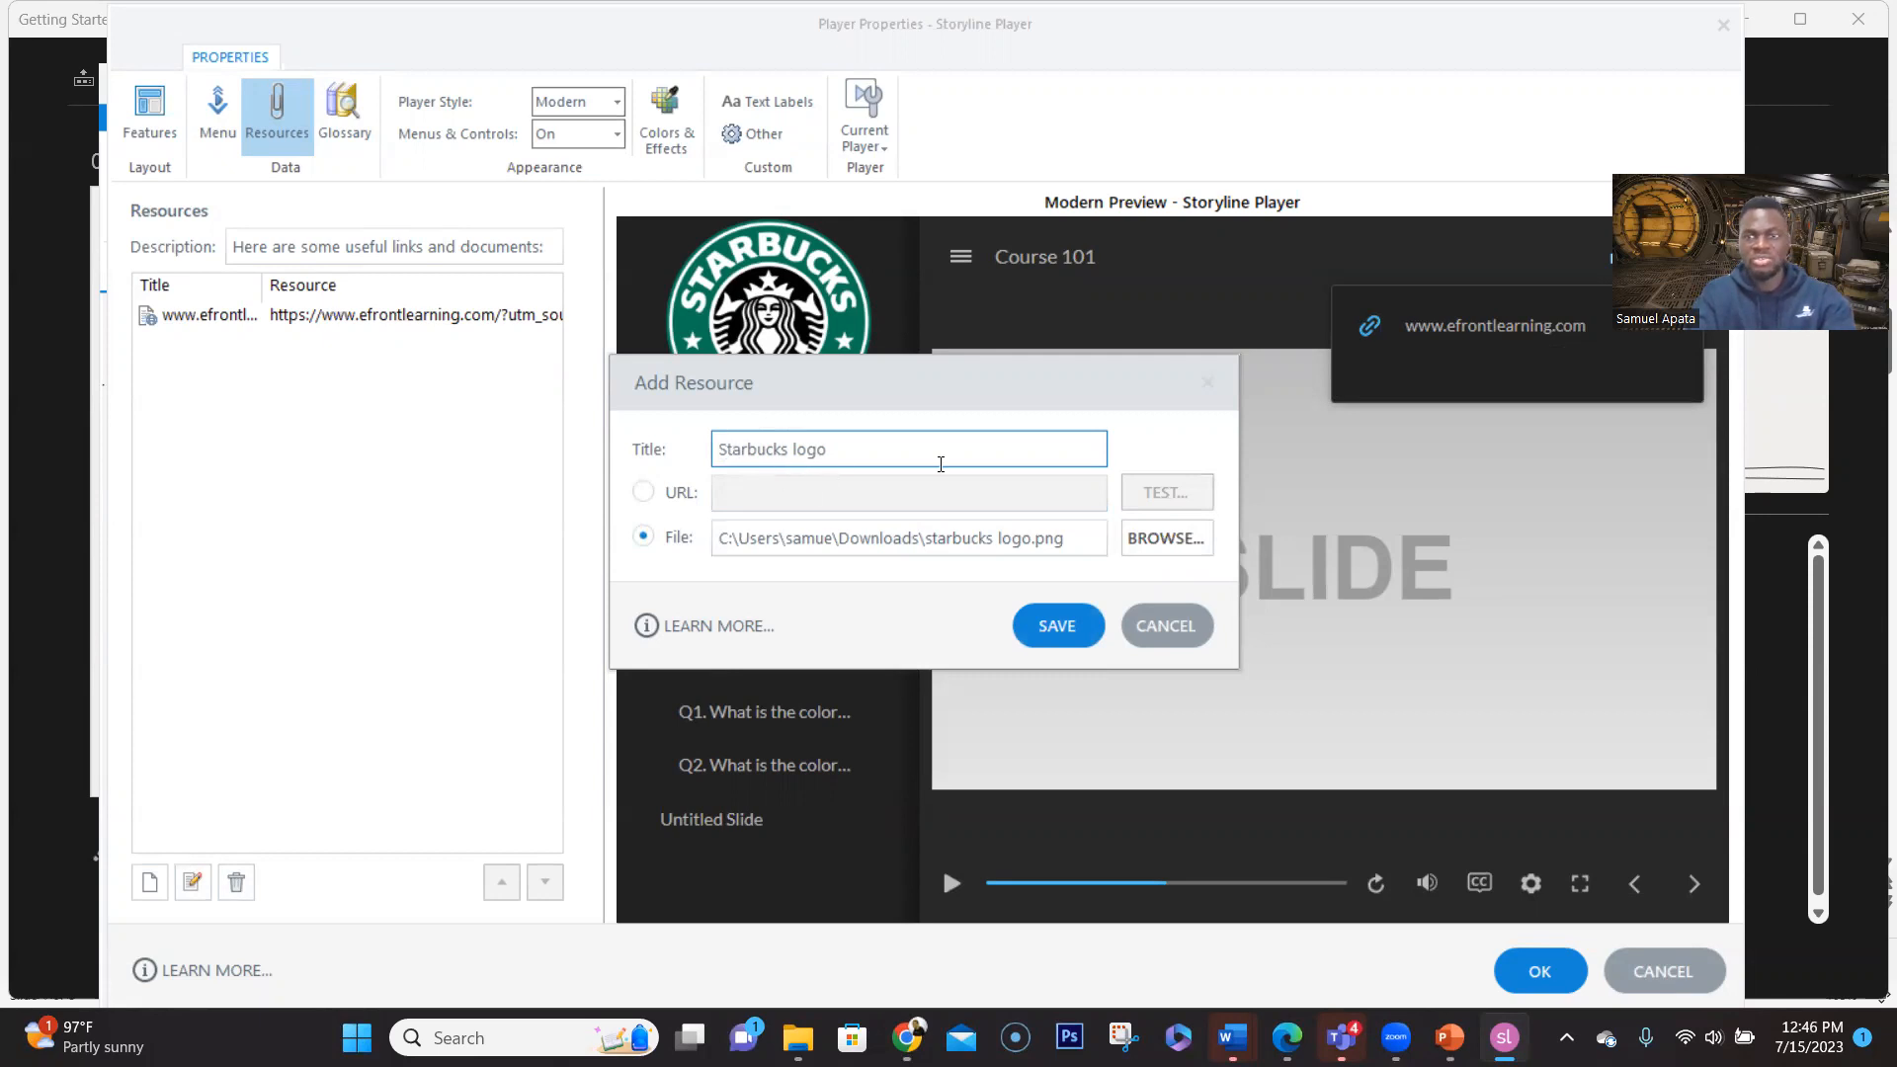
{"action": "left_click", "coordinate": [1053, 617]}
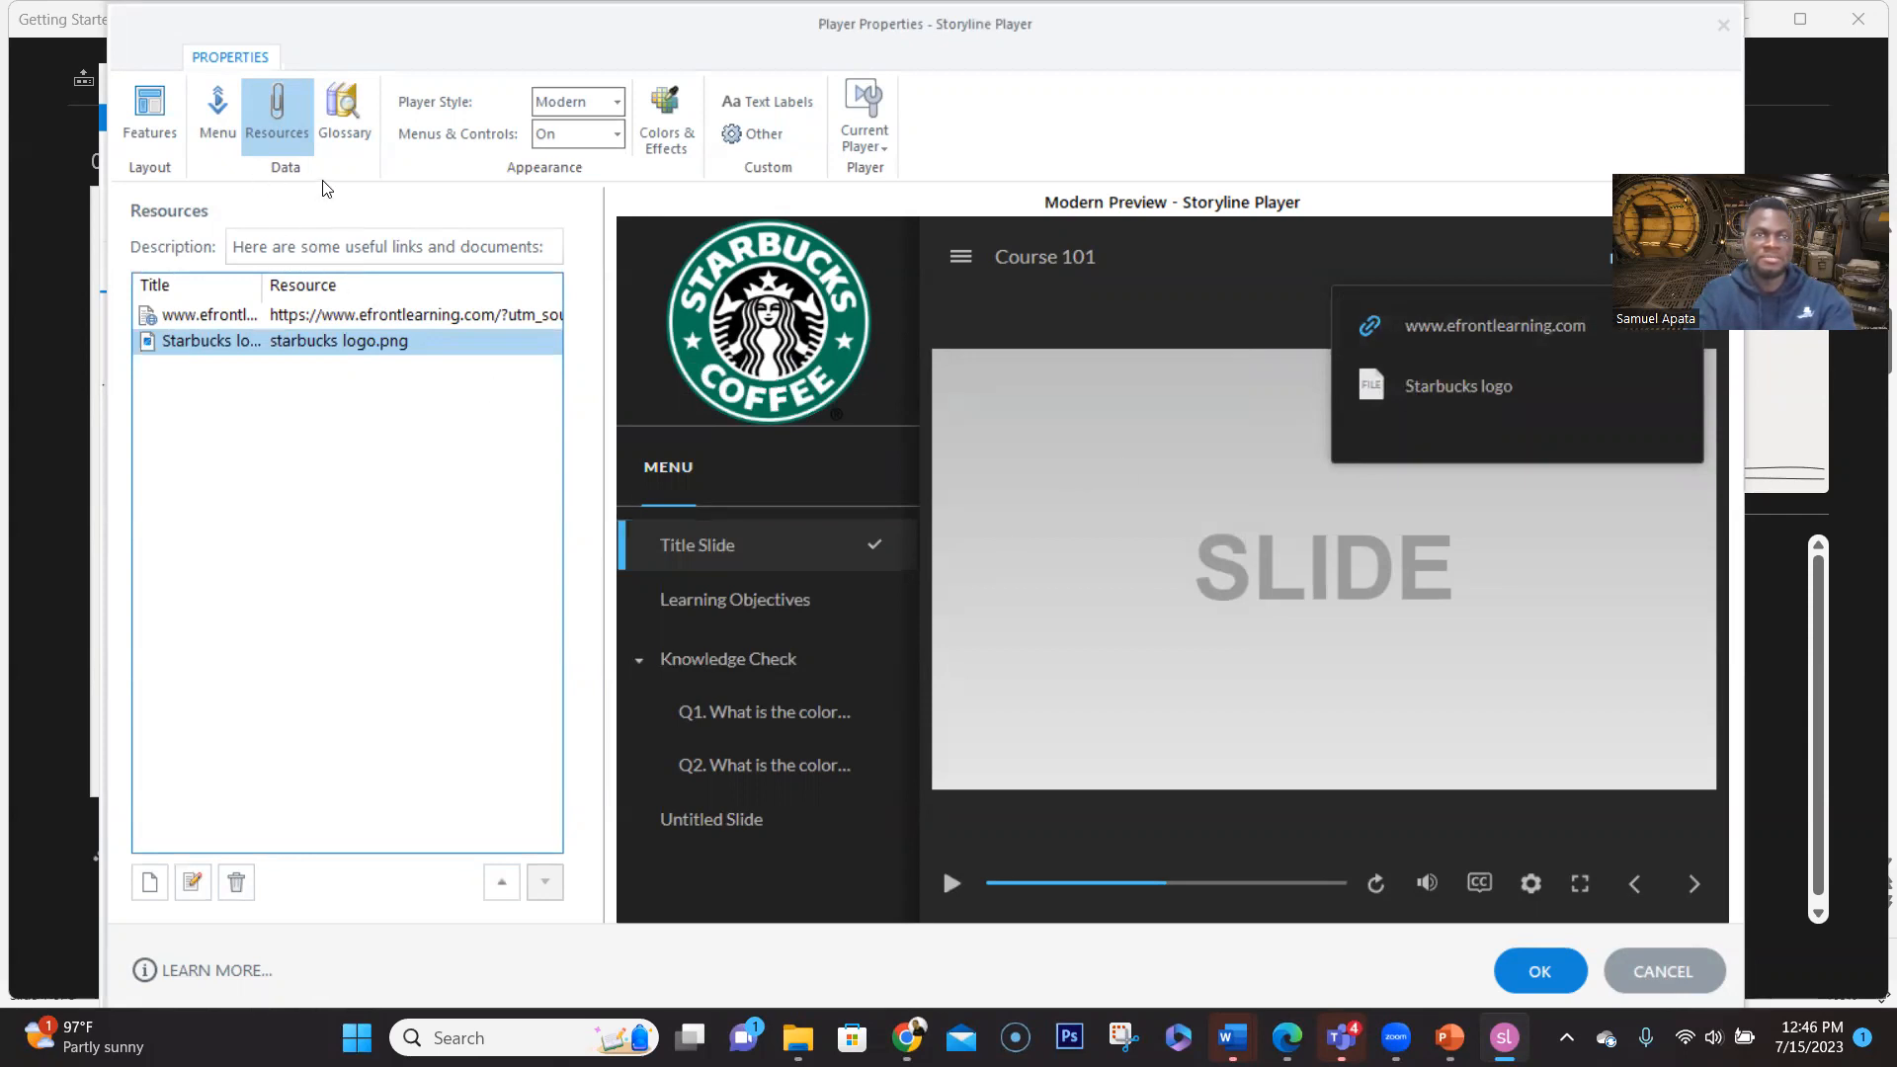
{"action": "left_click", "coordinate": [332, 116]}
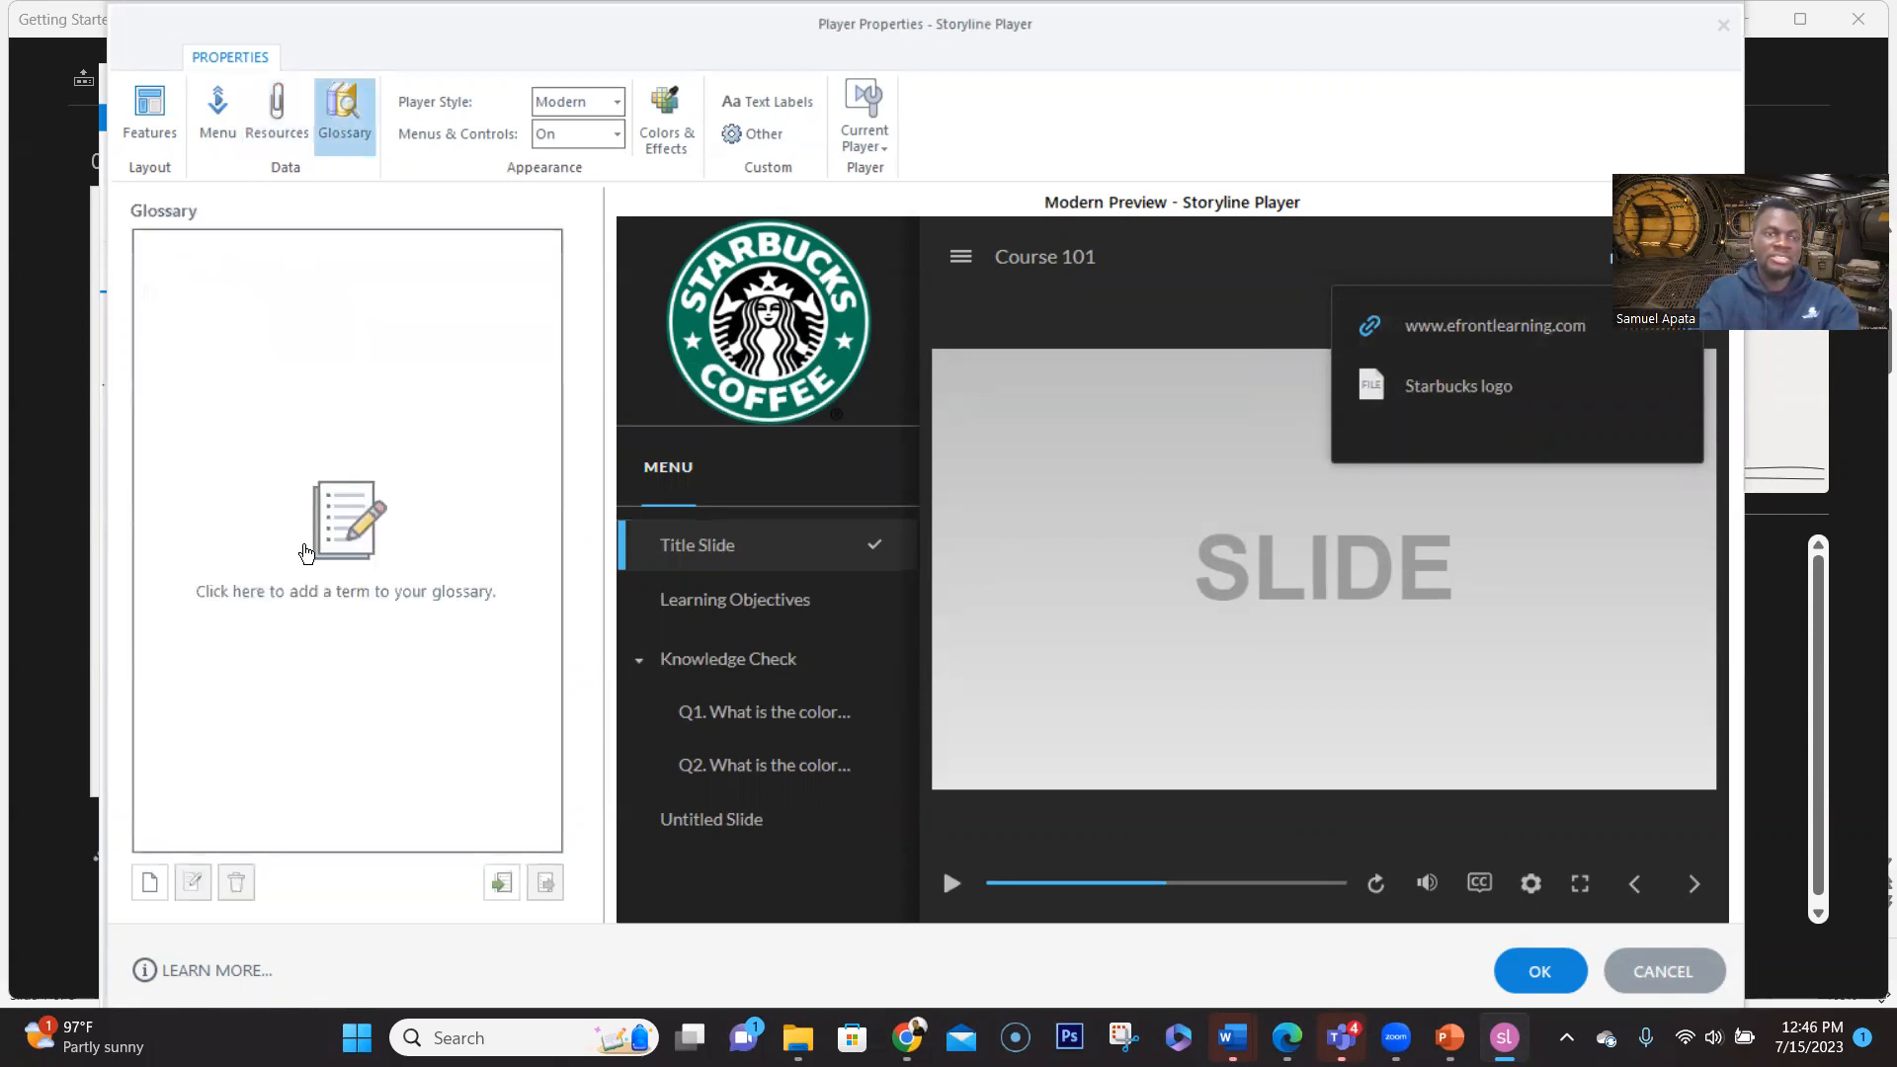
{"action": "left_click", "coordinate": [143, 887]}
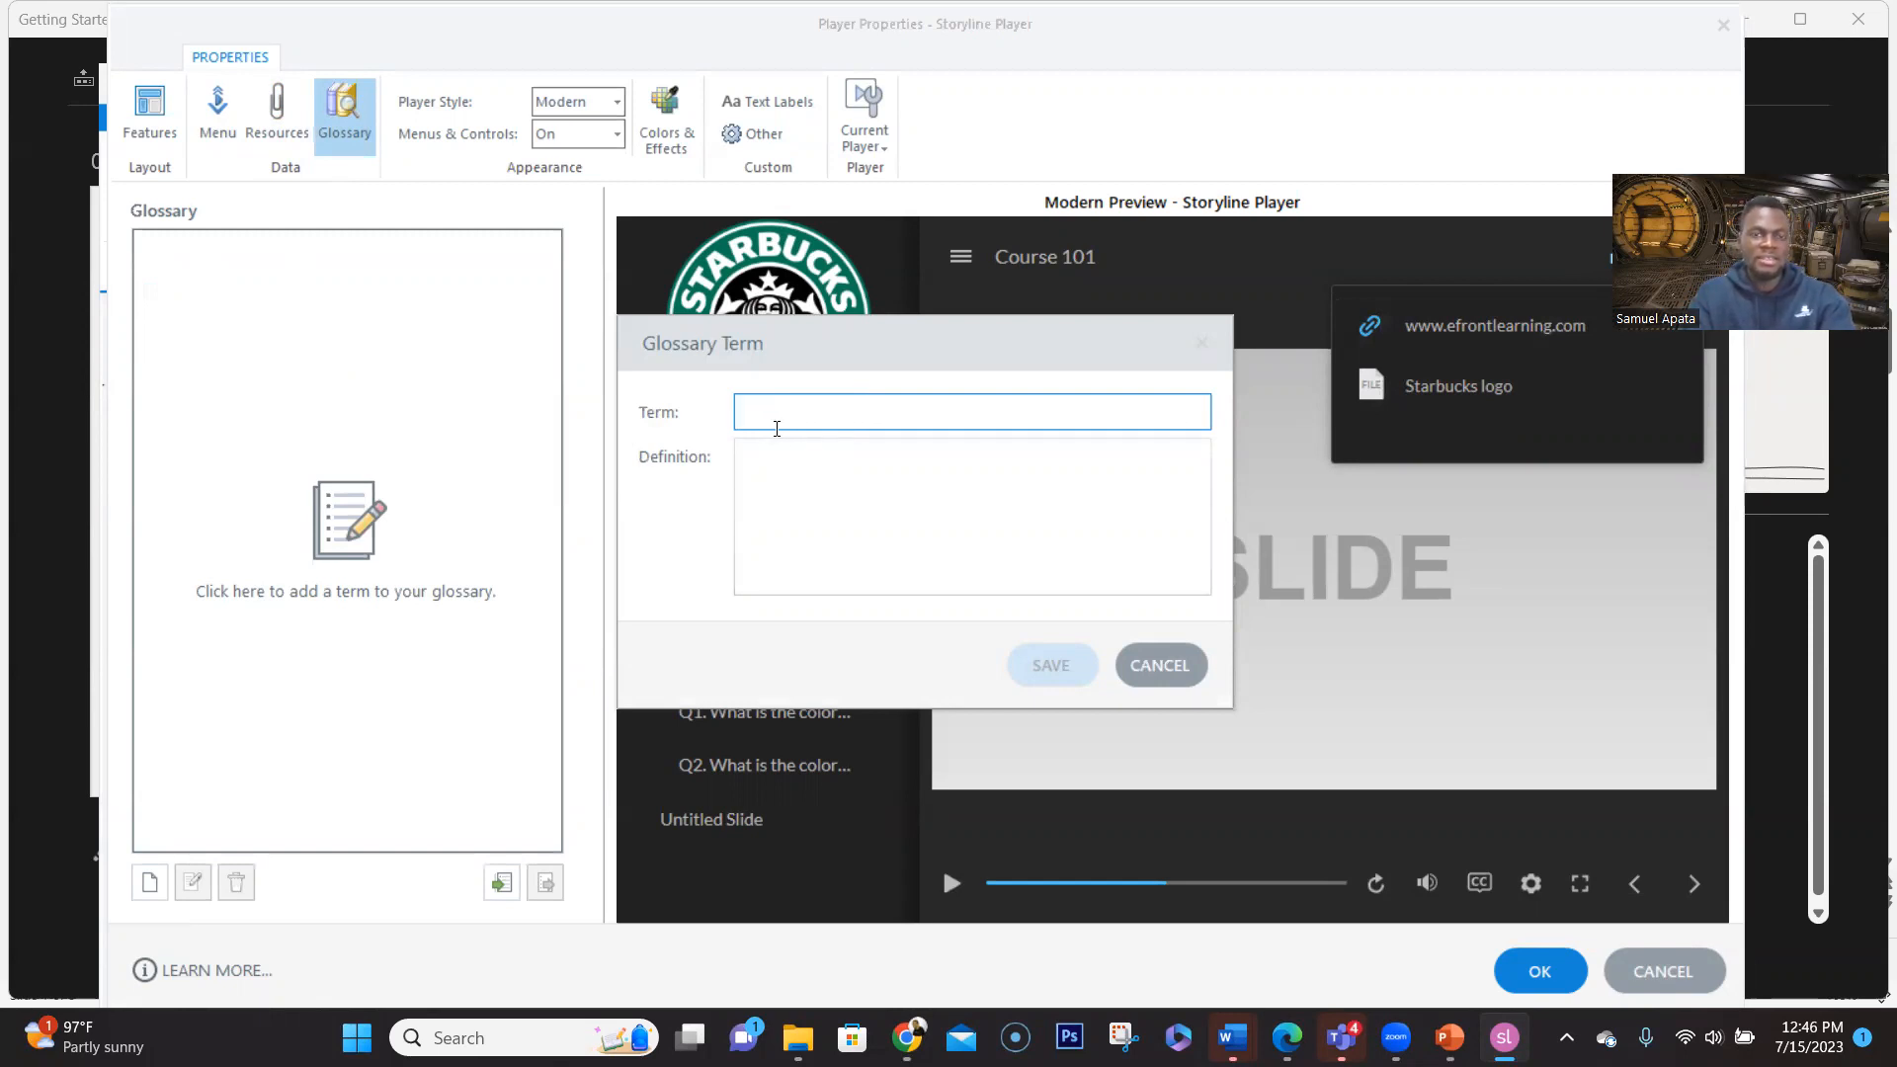
{"action": "left_click", "coordinate": [775, 474]}
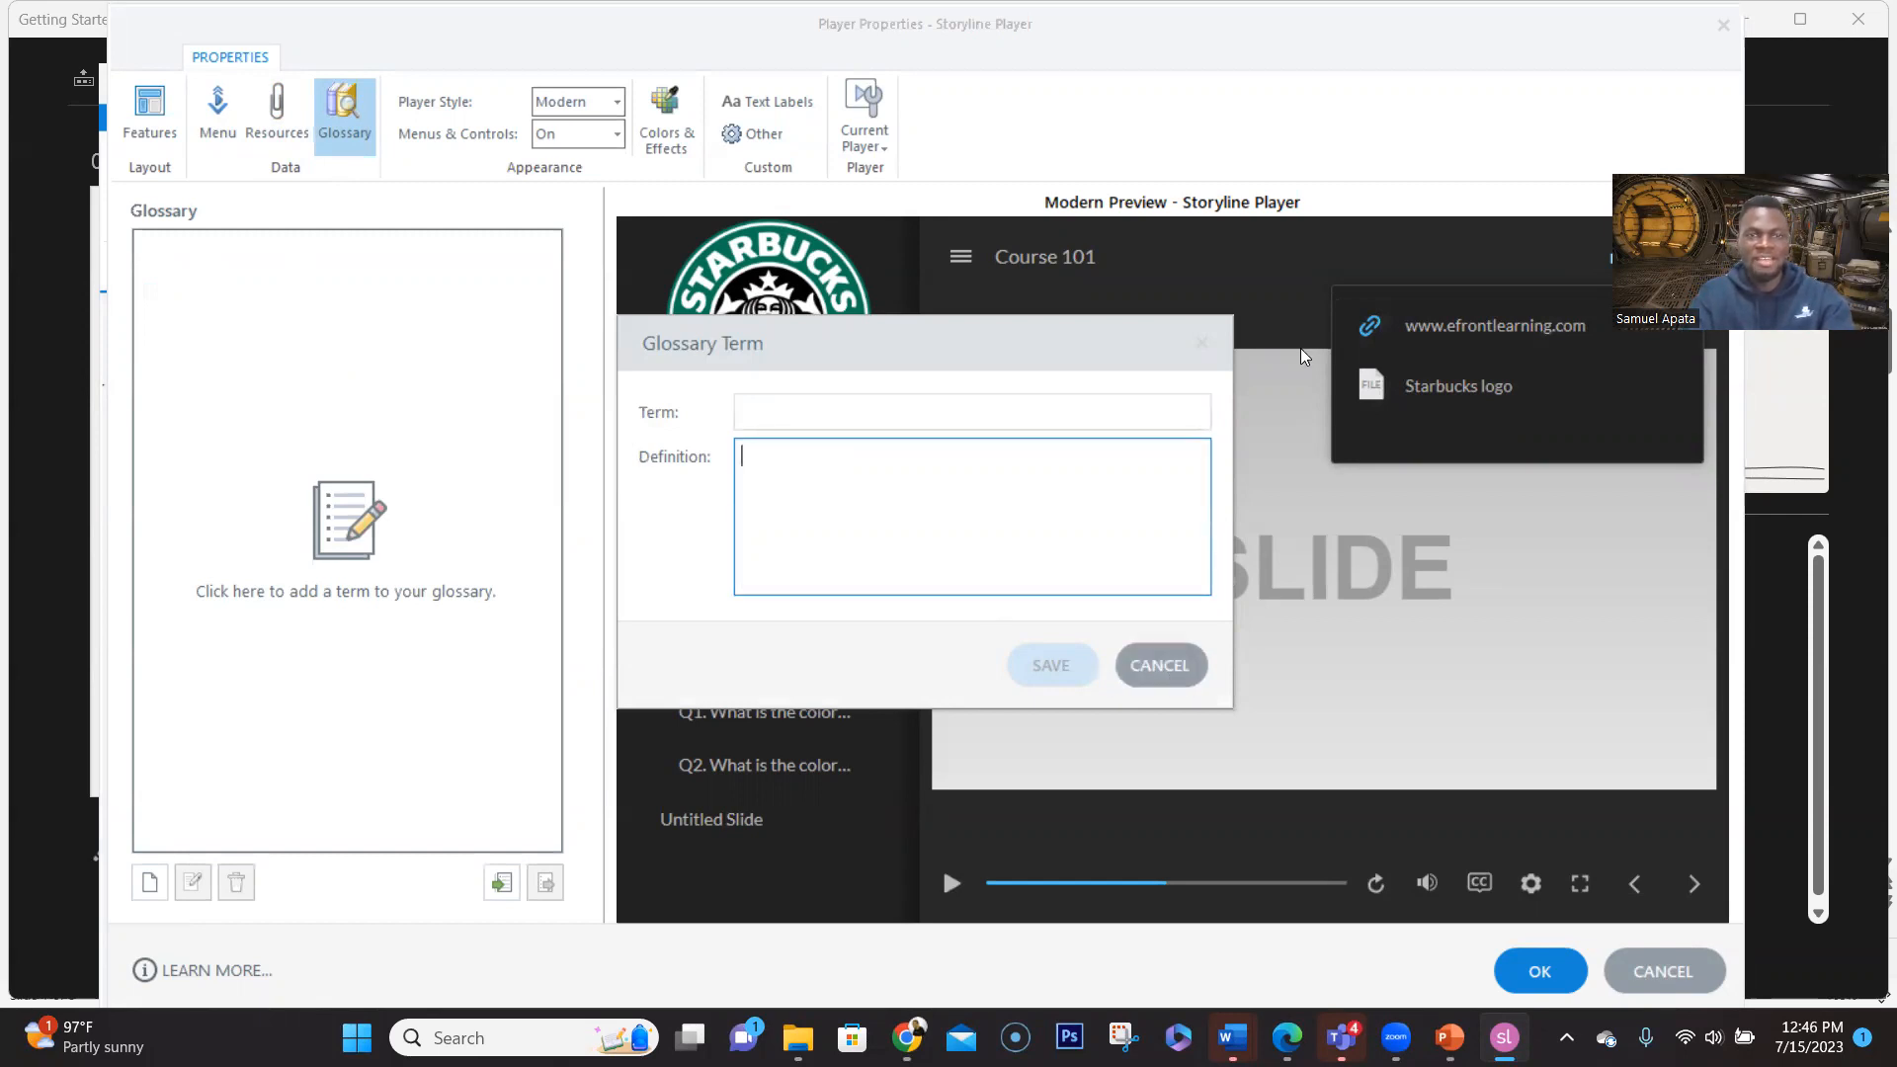
{"action": "left_click", "coordinate": [1197, 342]}
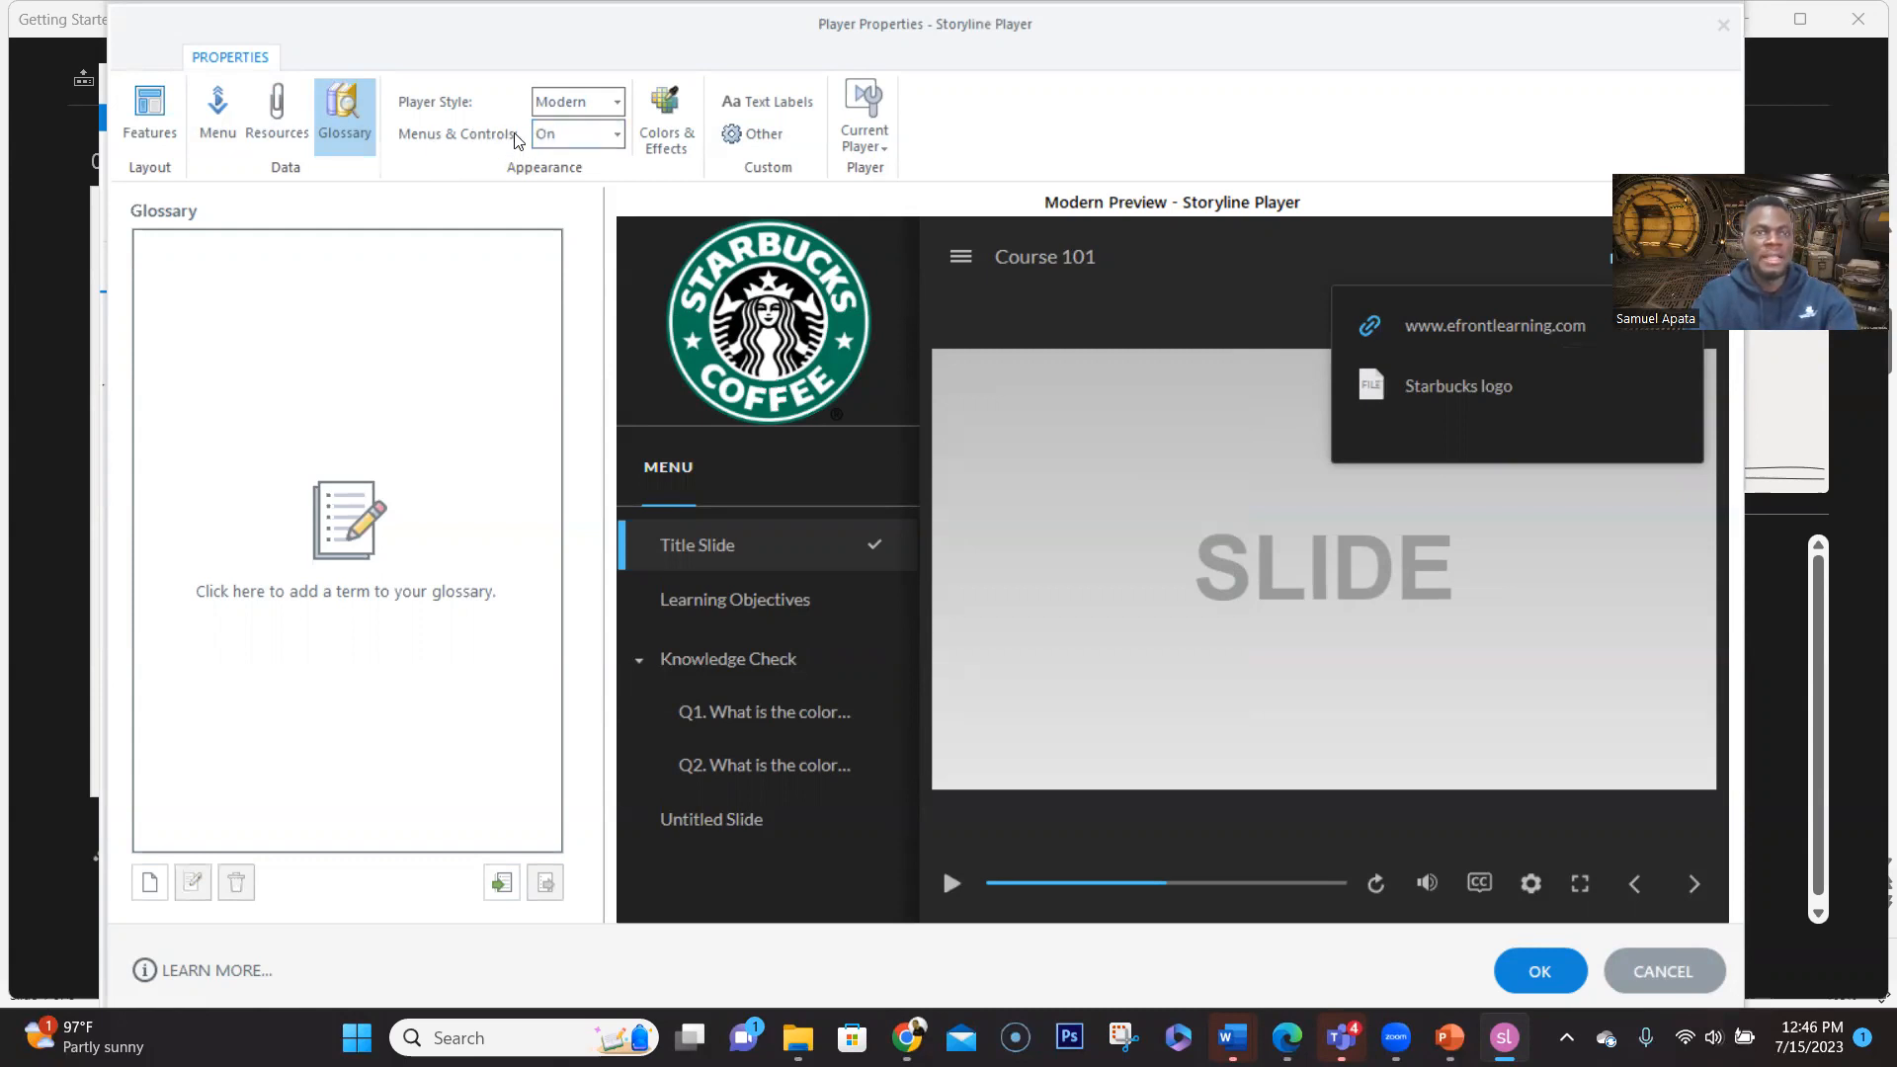
Set the player's Menus & Controls to Off
{"action": "left_click", "coordinate": [616, 135]}
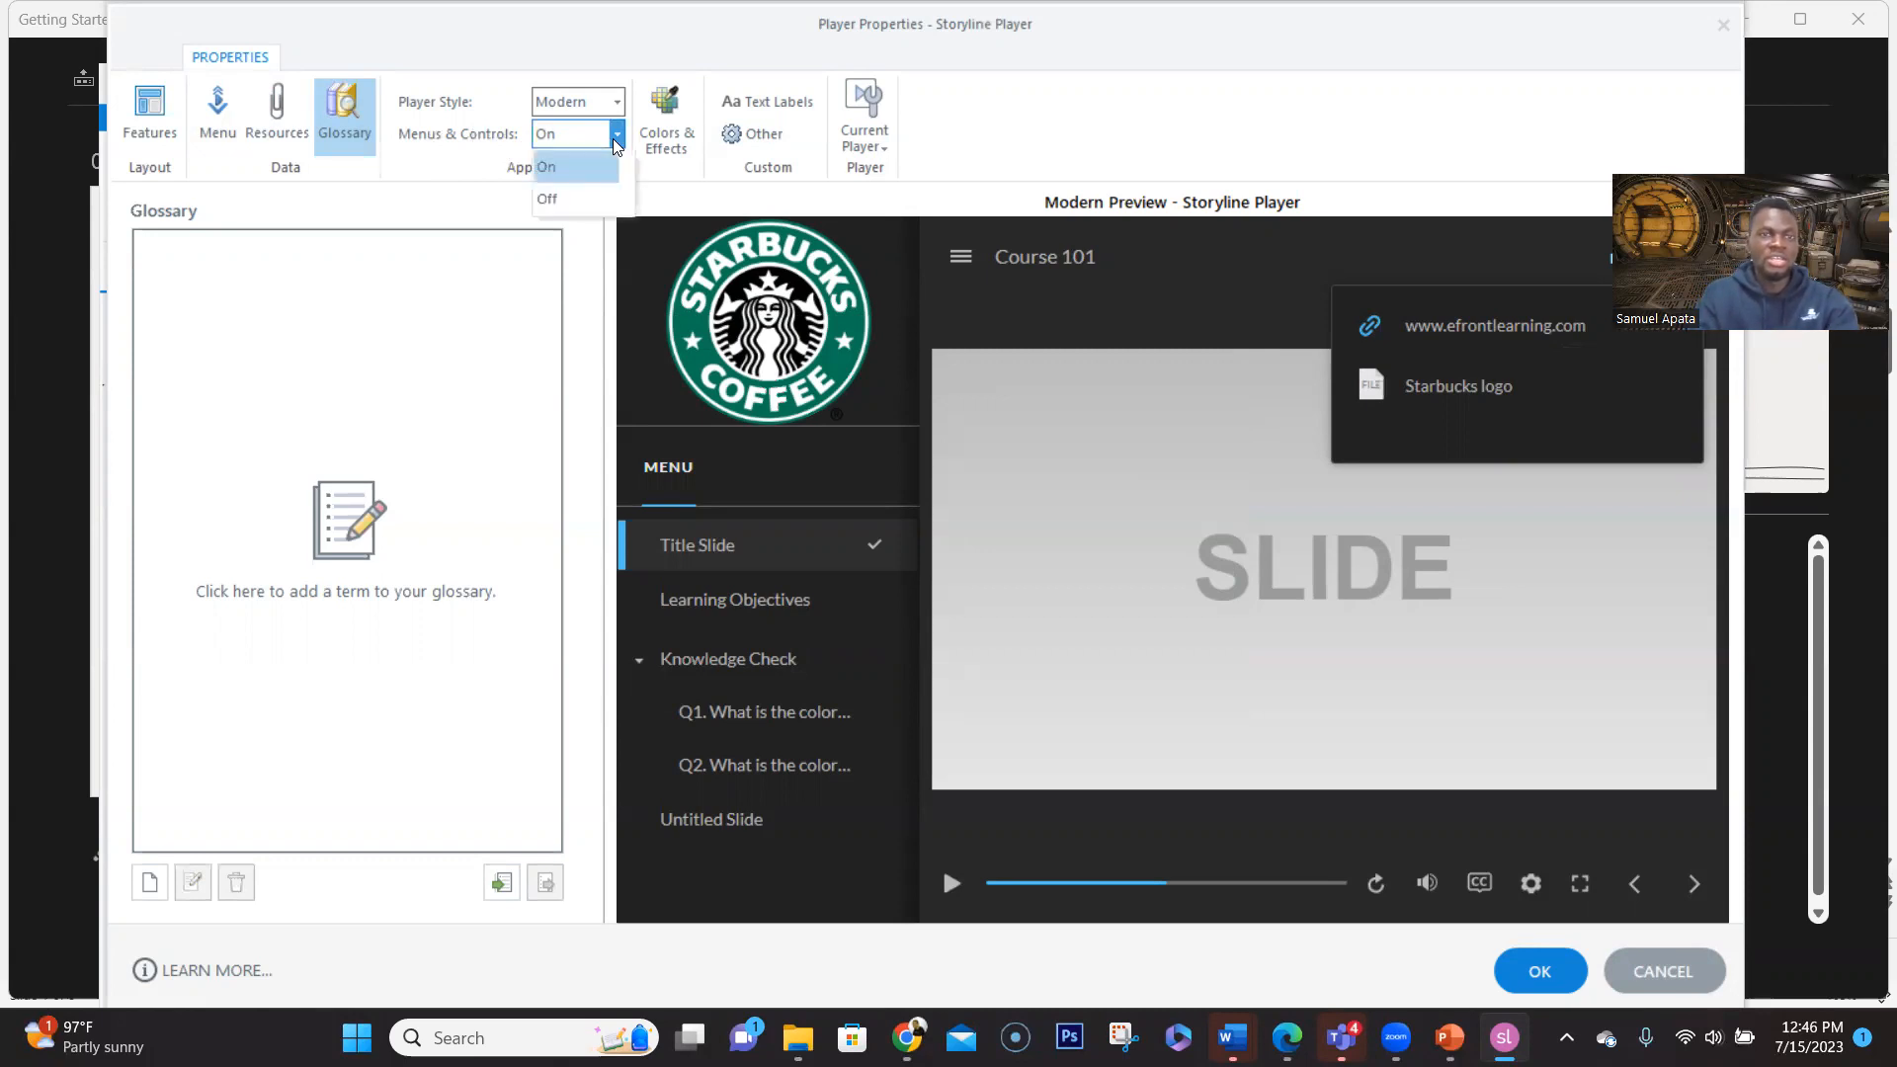
{"action": "left_click", "coordinate": [568, 198]}
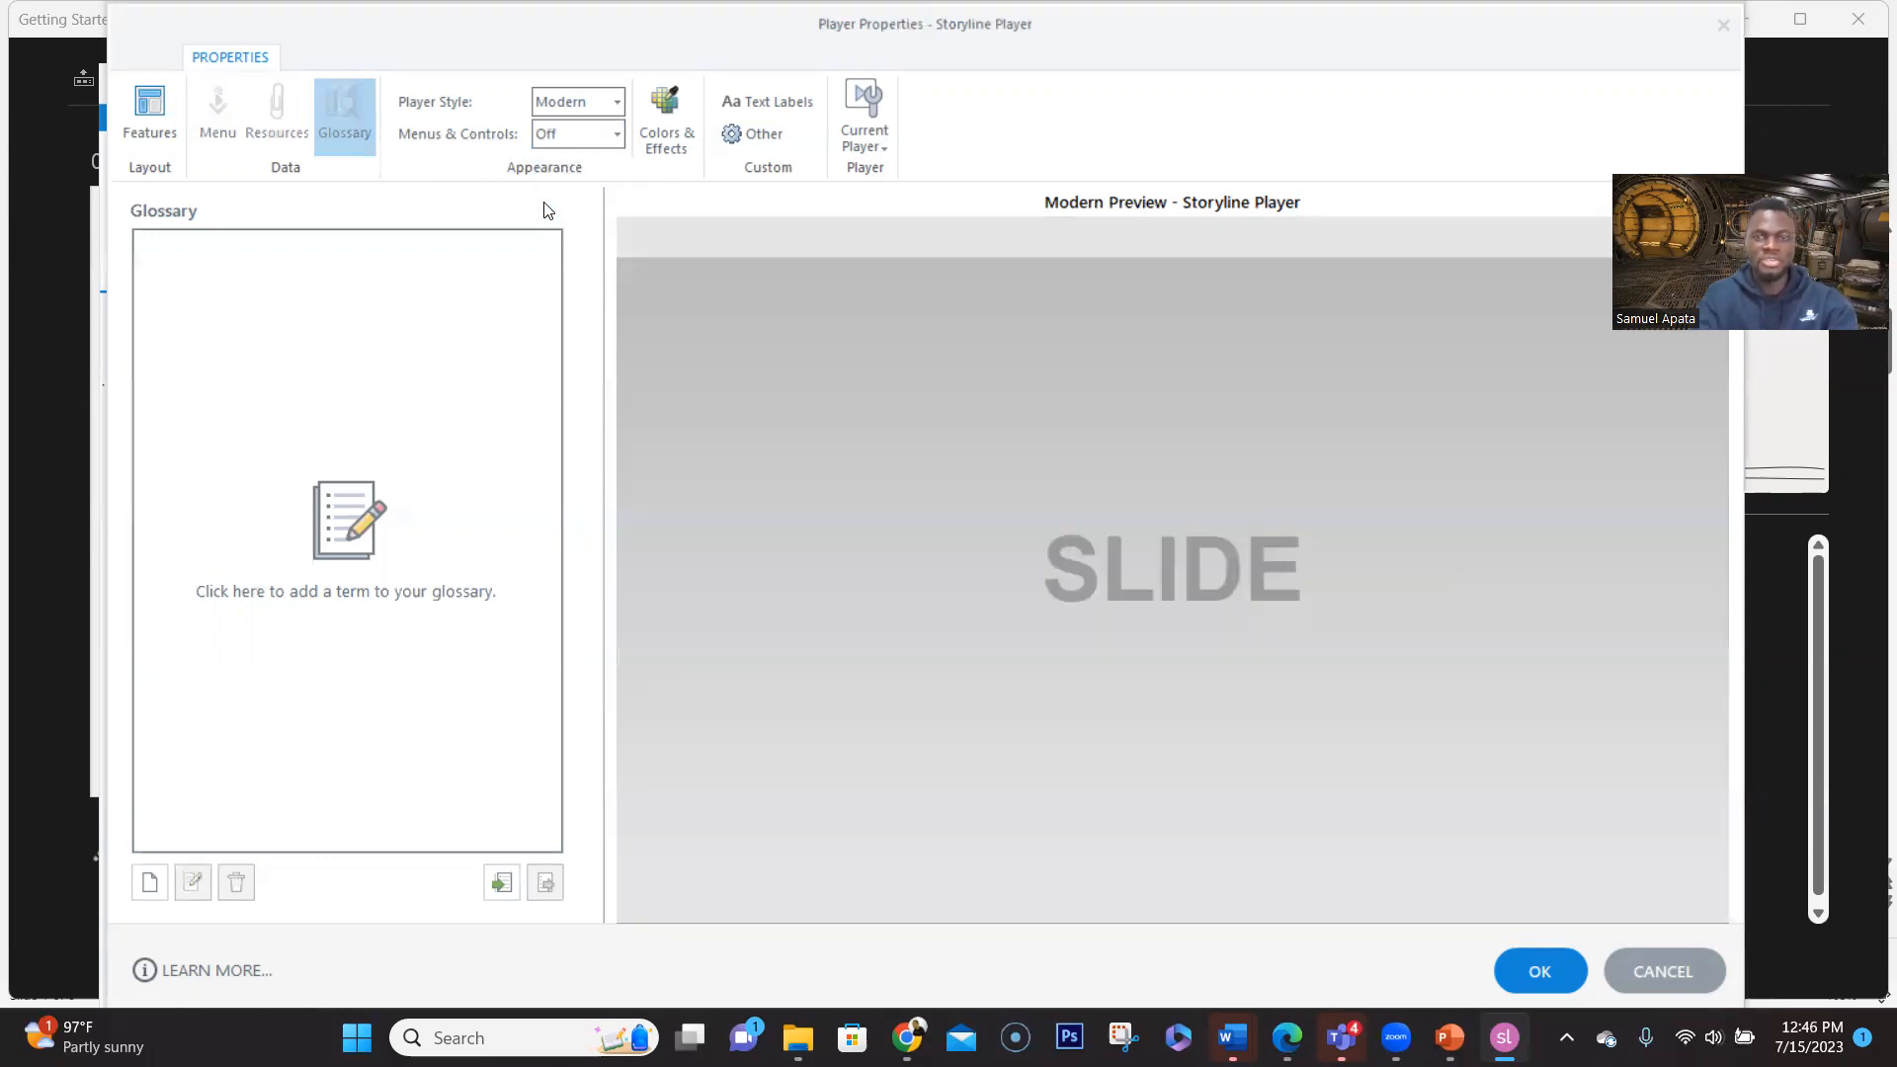
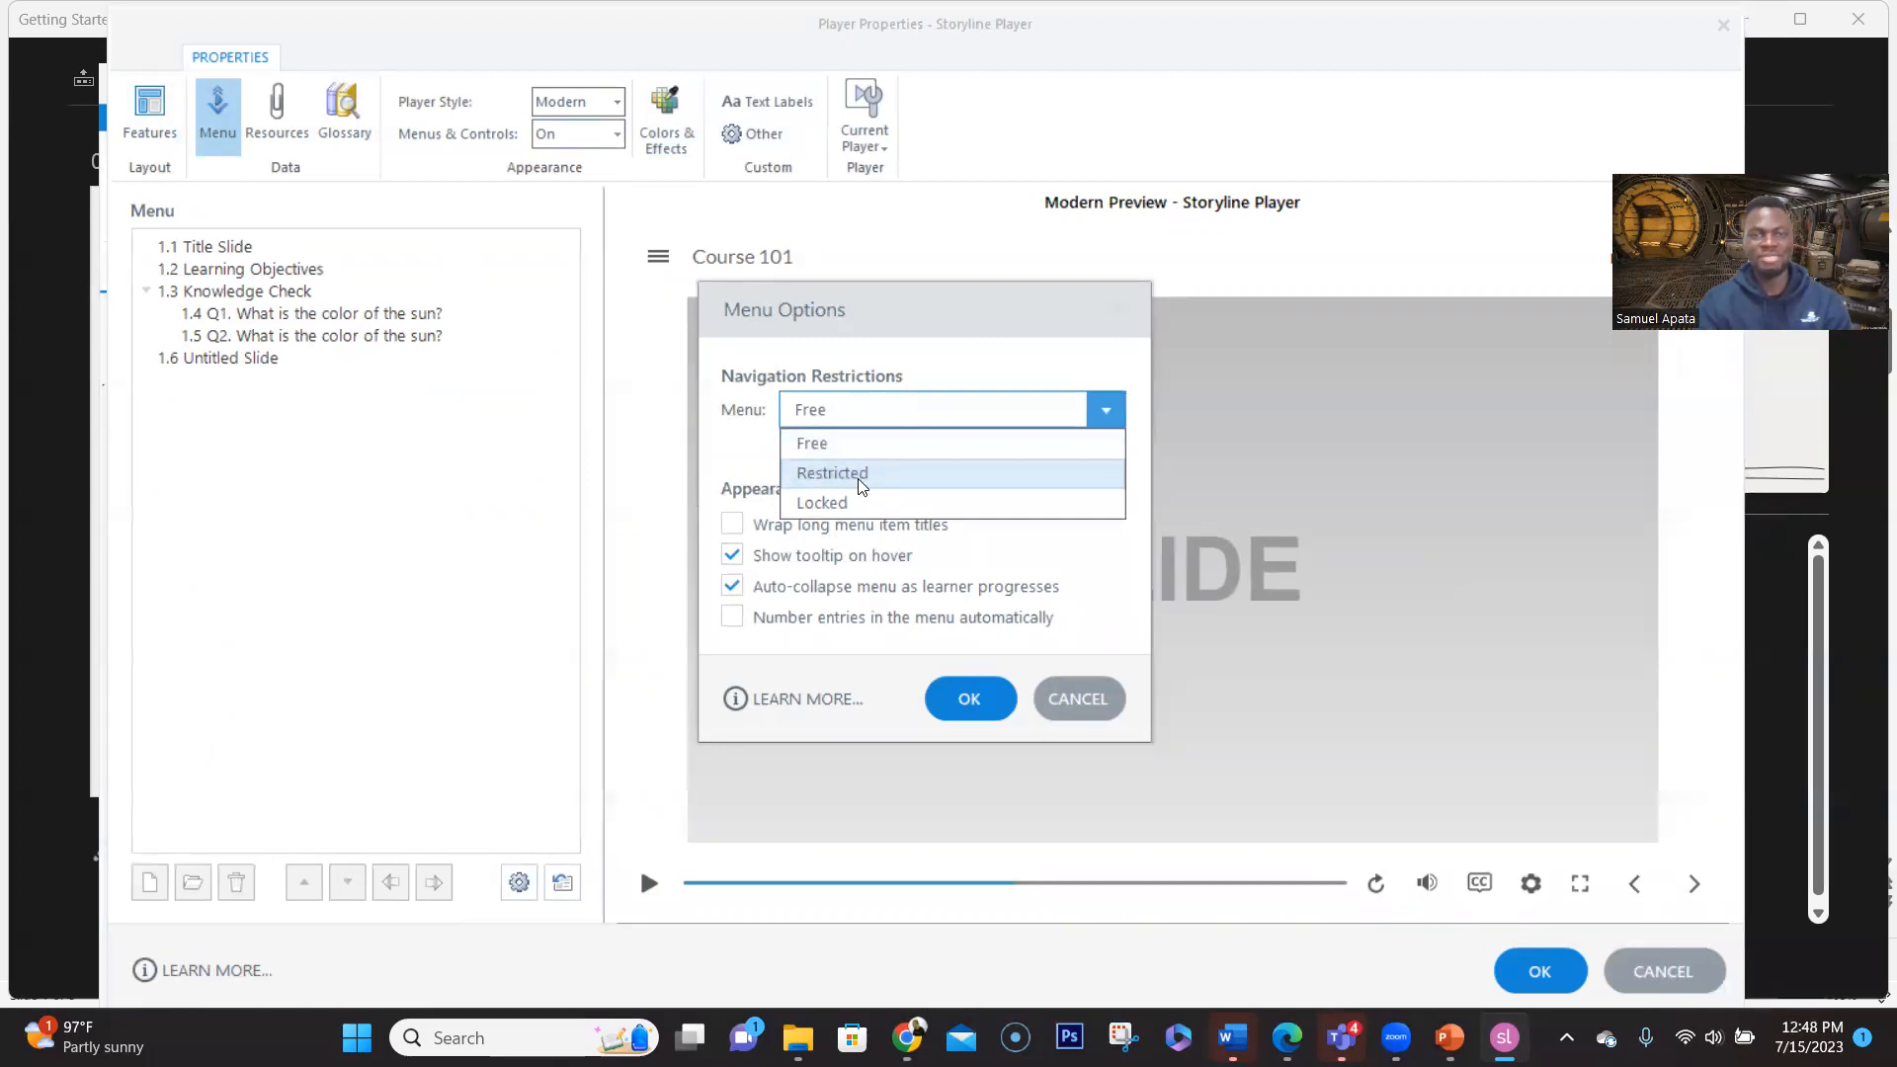
{"action": "left_click", "coordinate": [764, 444]}
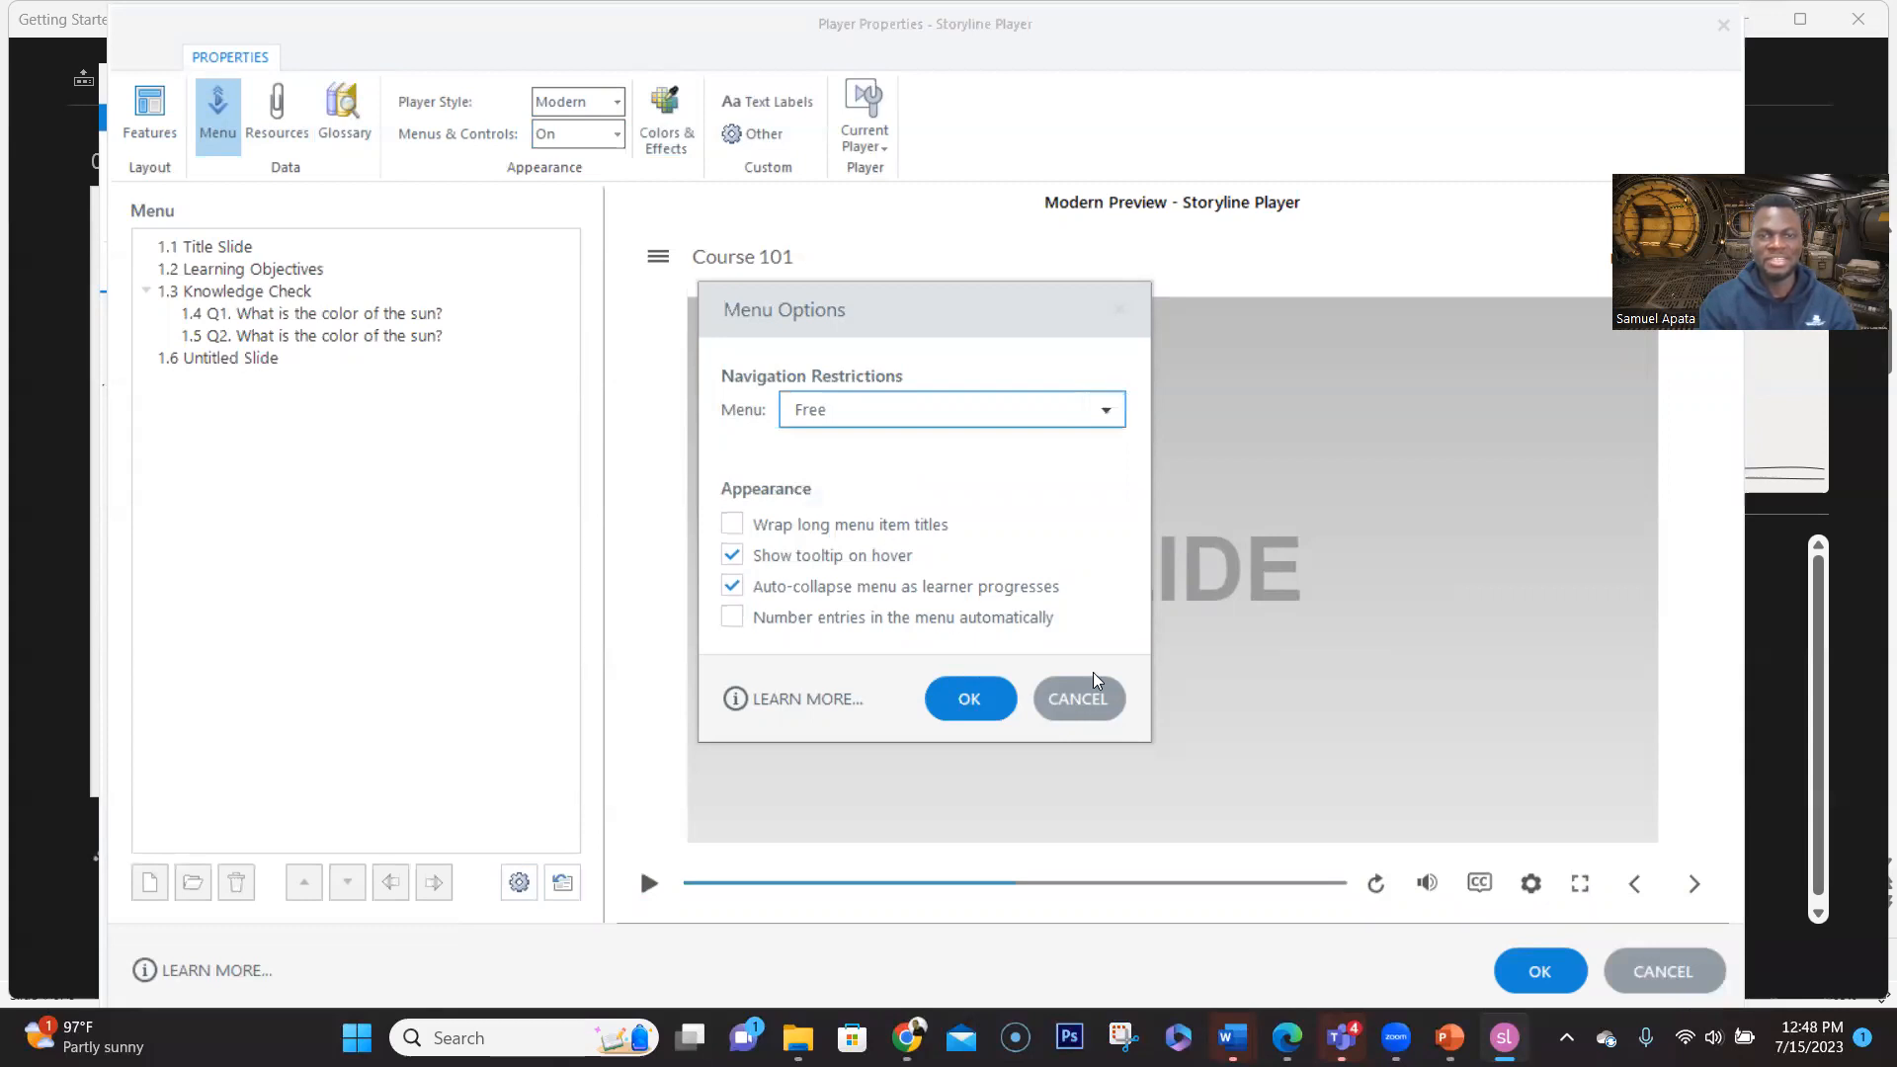
{"action": "left_click", "coordinate": [918, 413]}
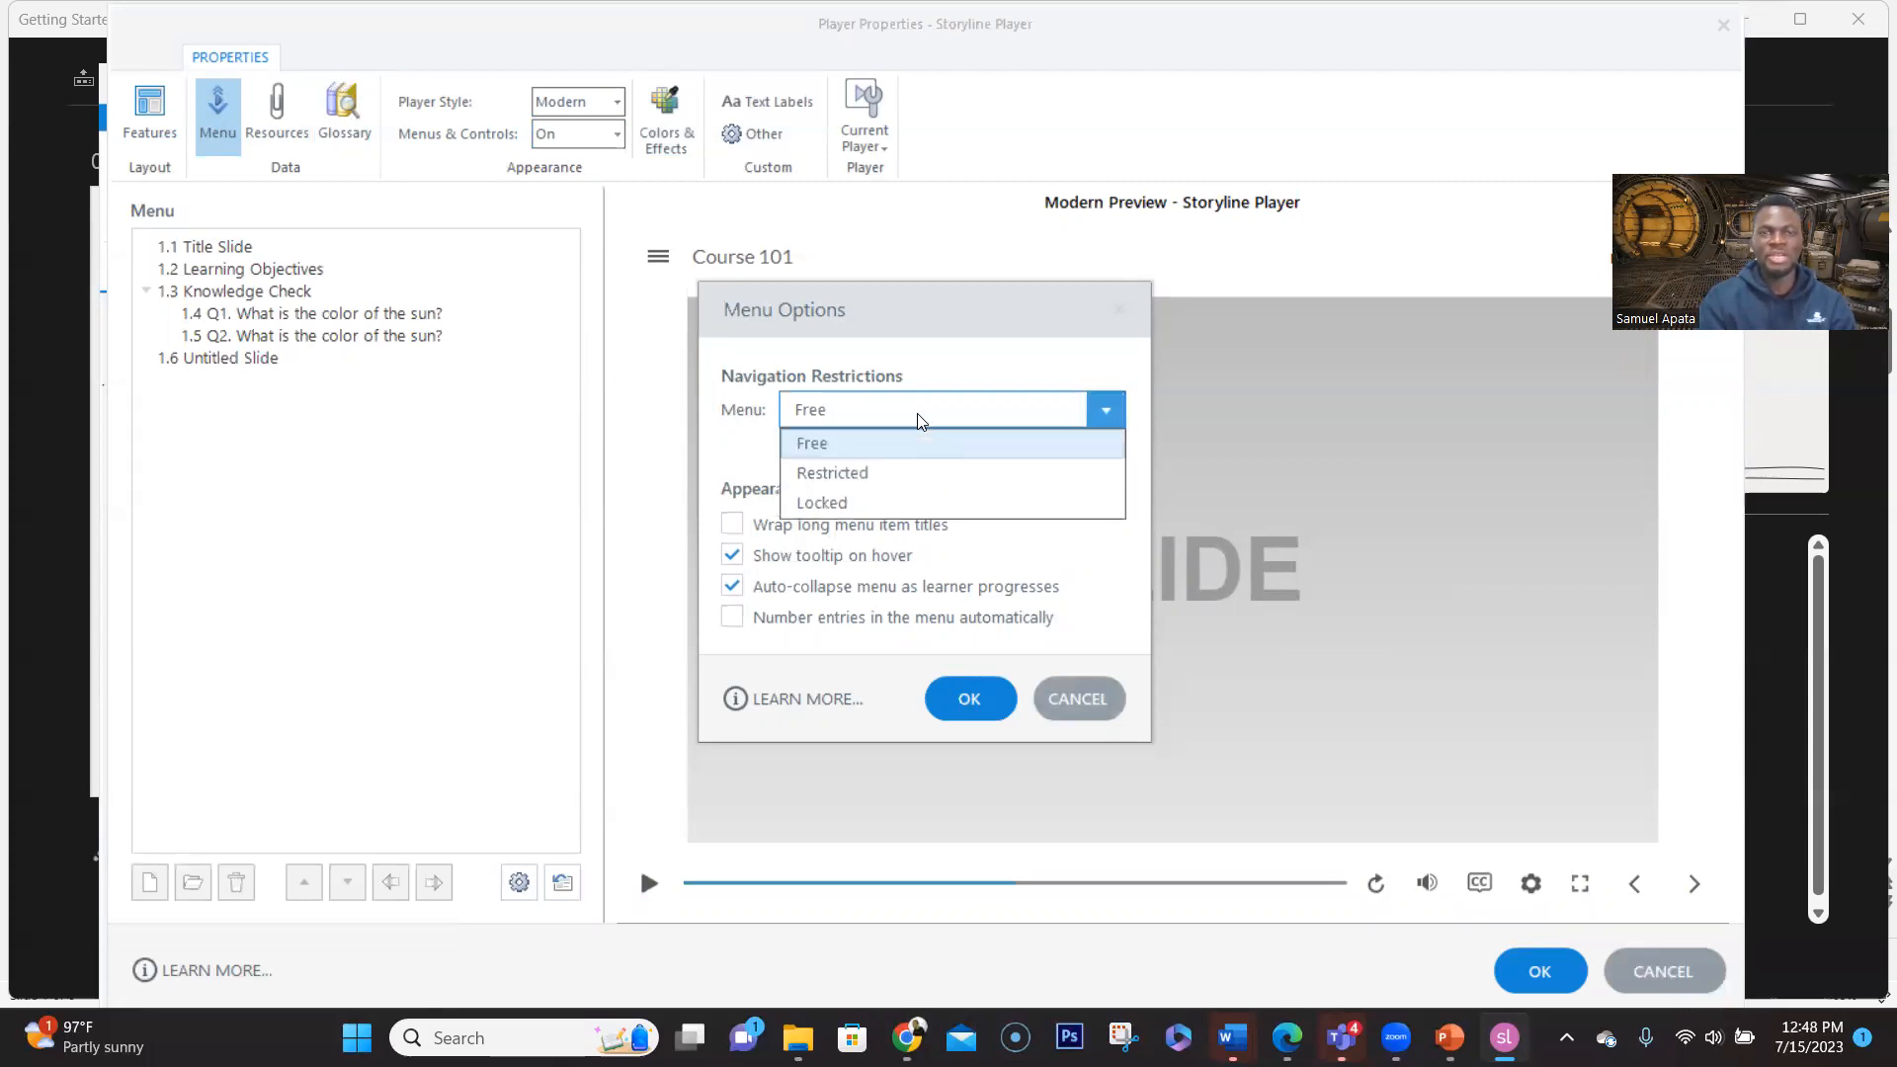
{"action": "left_click", "coordinate": [757, 457]}
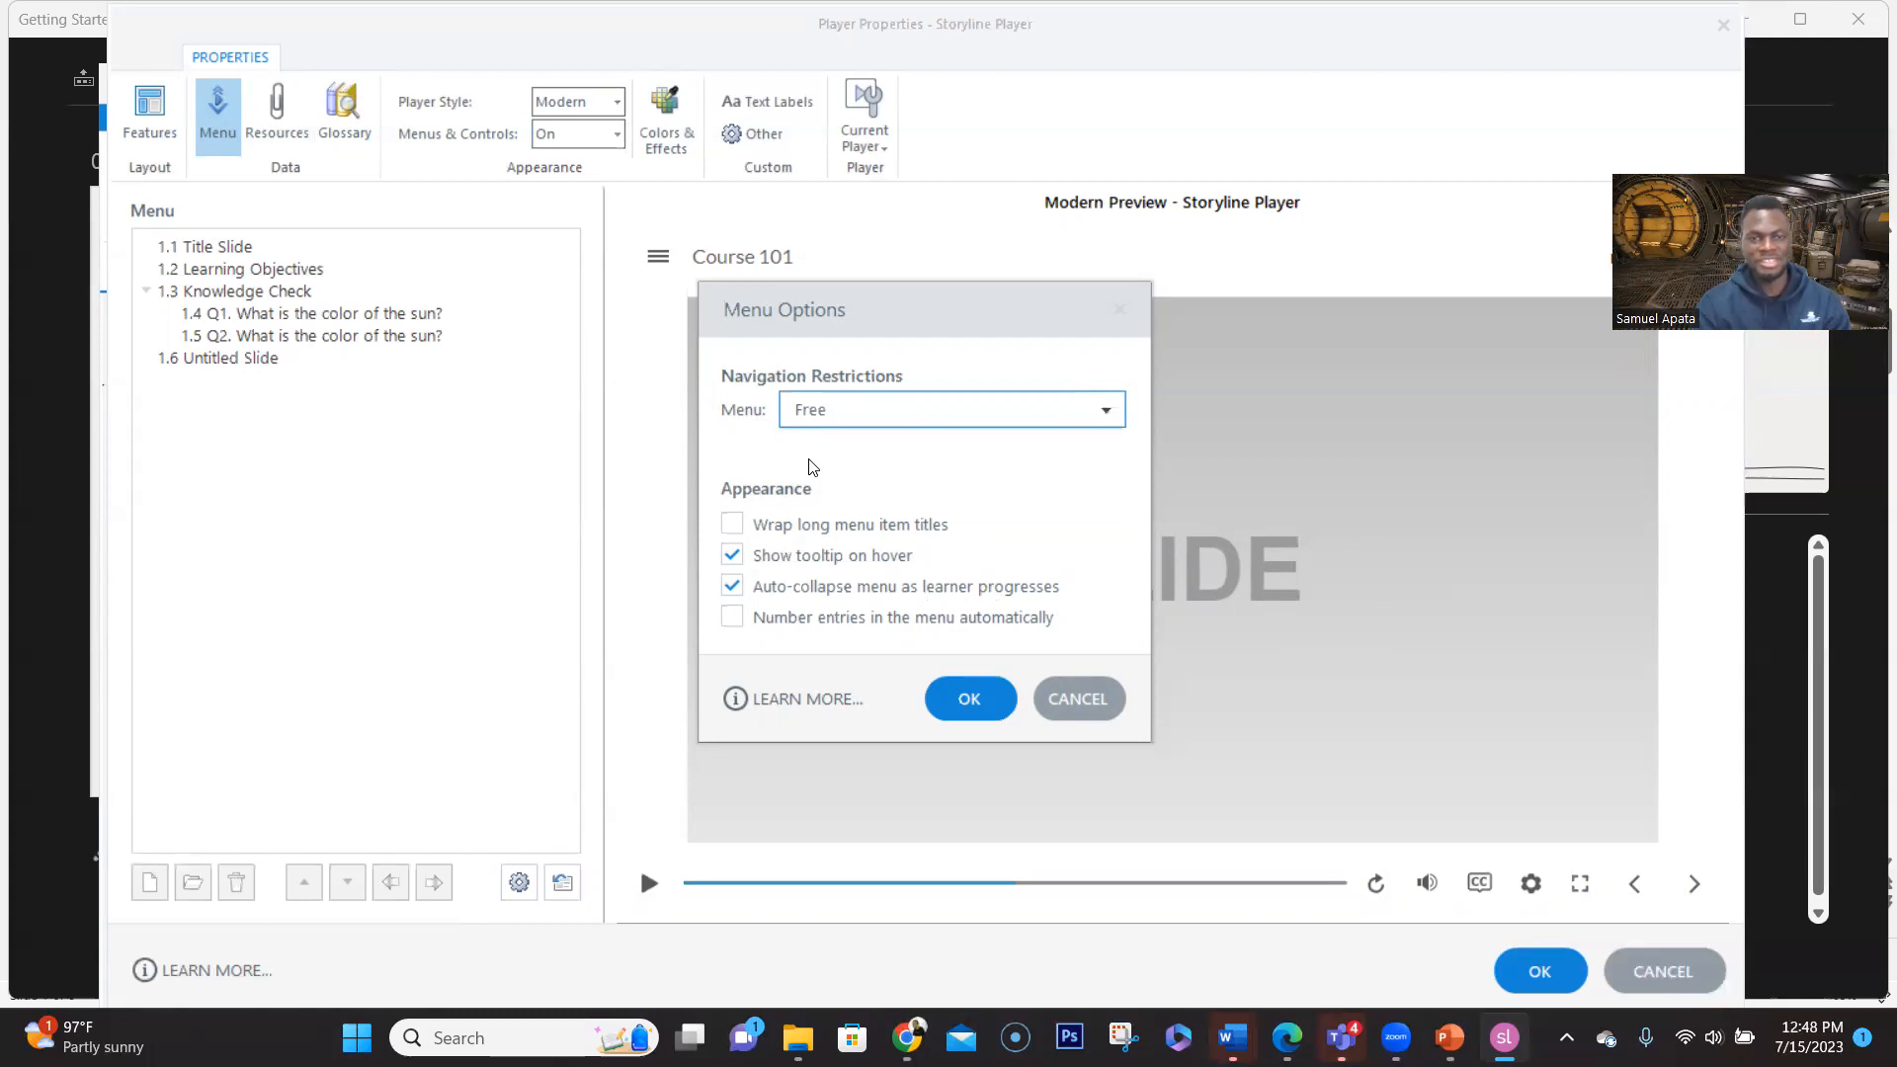
{"action": "left_click", "coordinate": [1087, 700]}
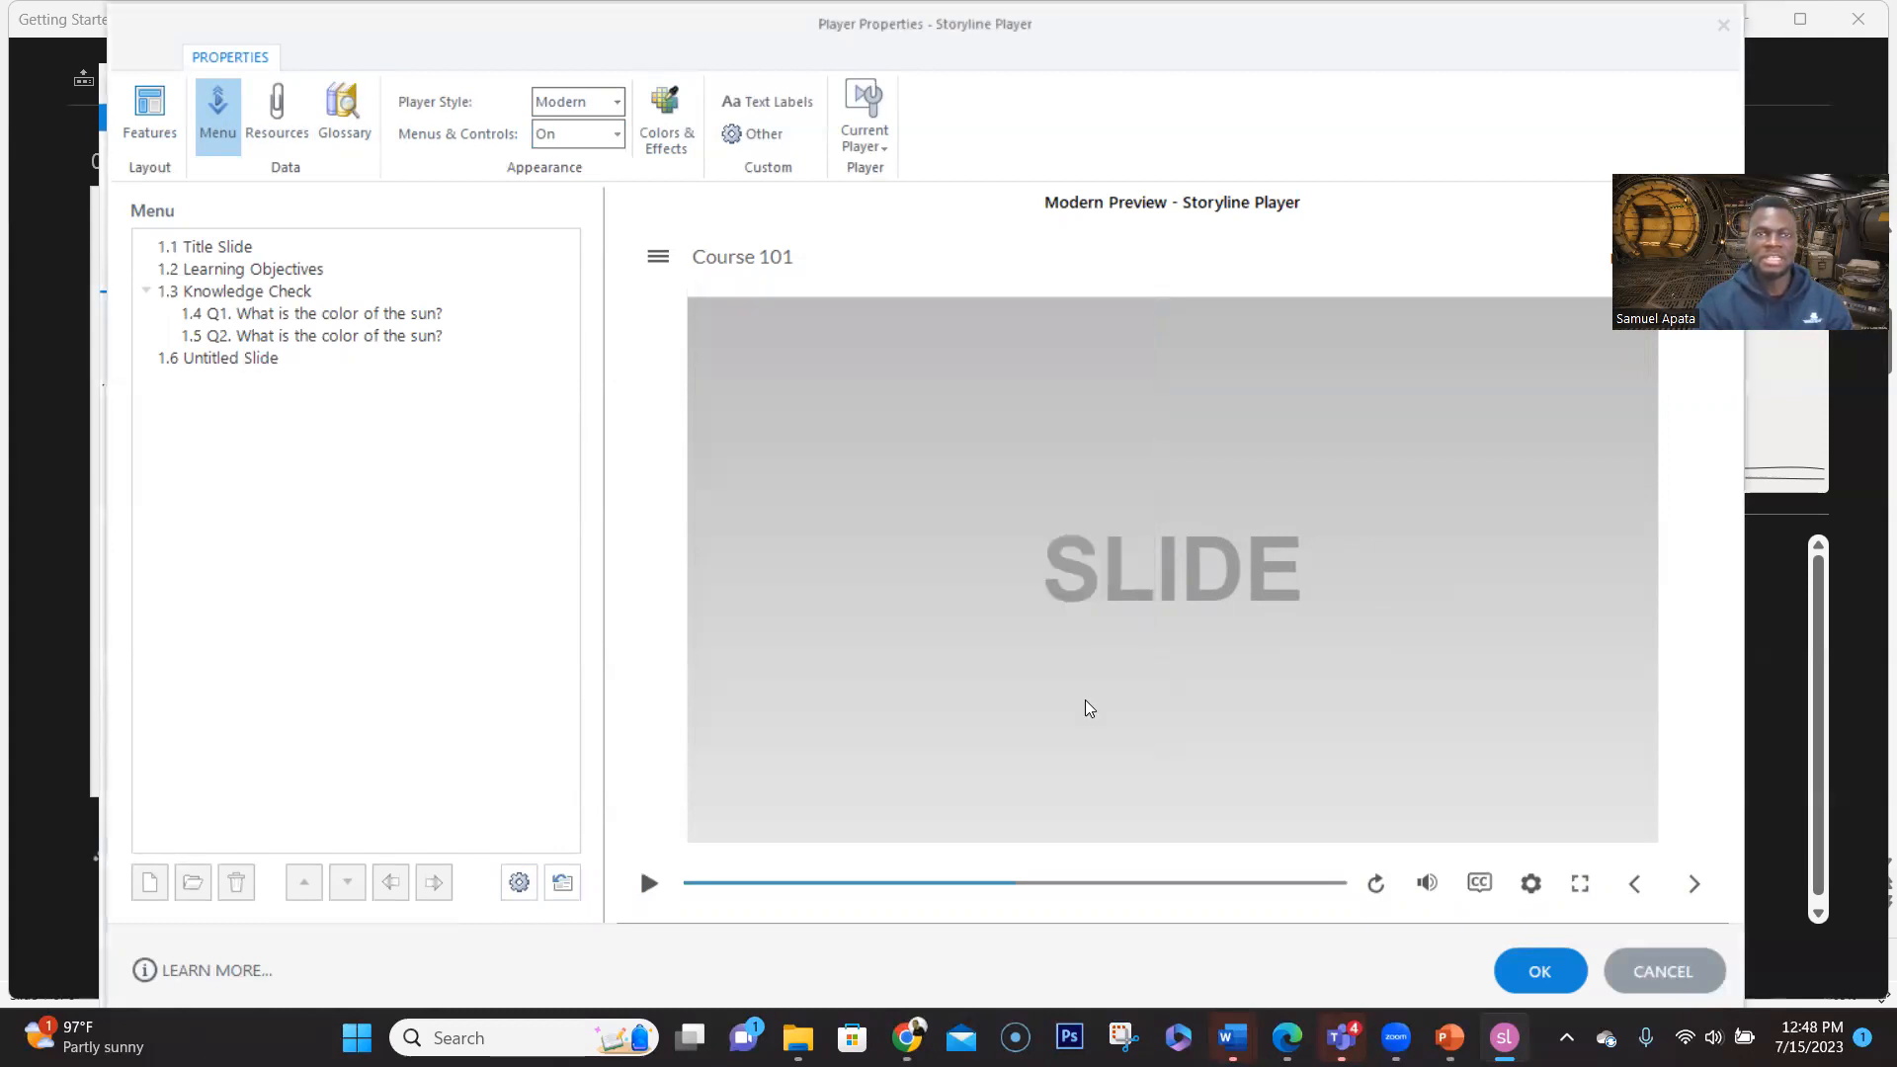
Try the "Icon and text" style for the player's navigation buttons and return the style to "Icon"
{"action": "left_click", "coordinate": [777, 111]}
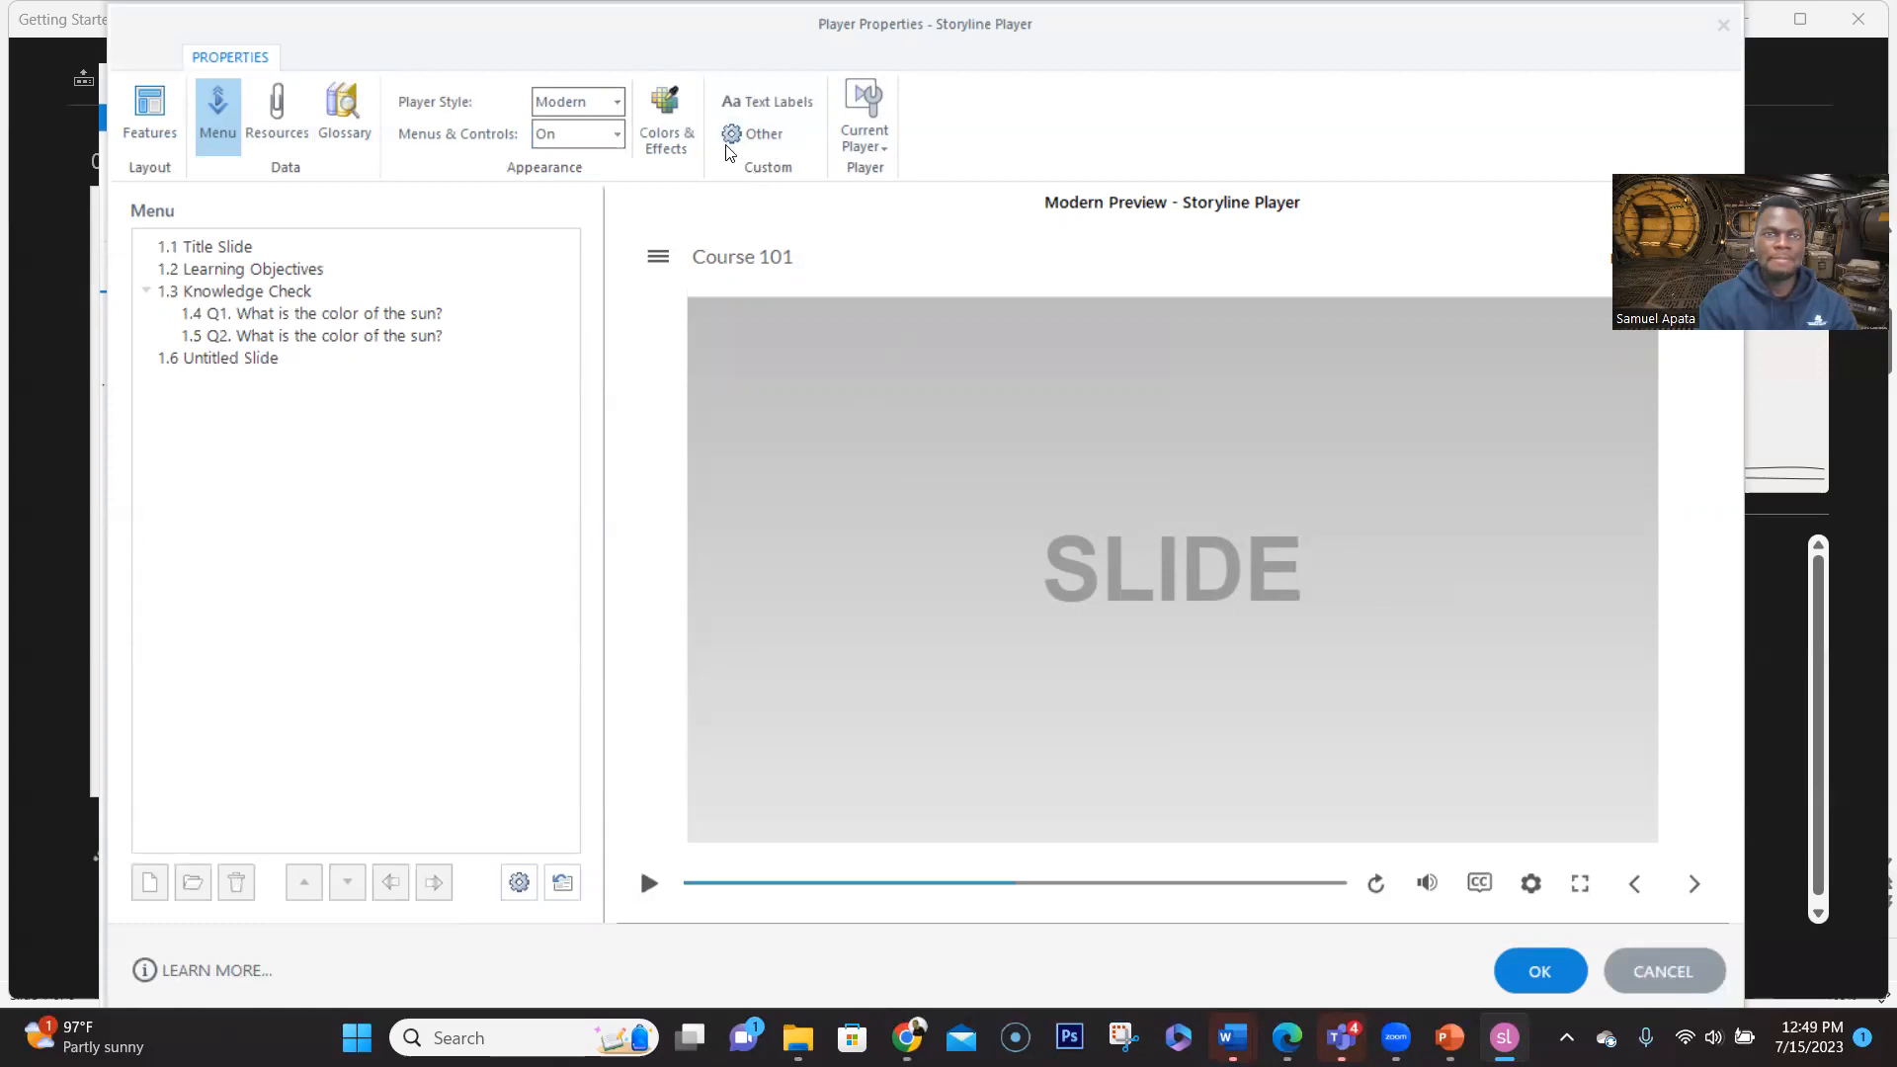
{"action": "left_click", "coordinate": [671, 136]}
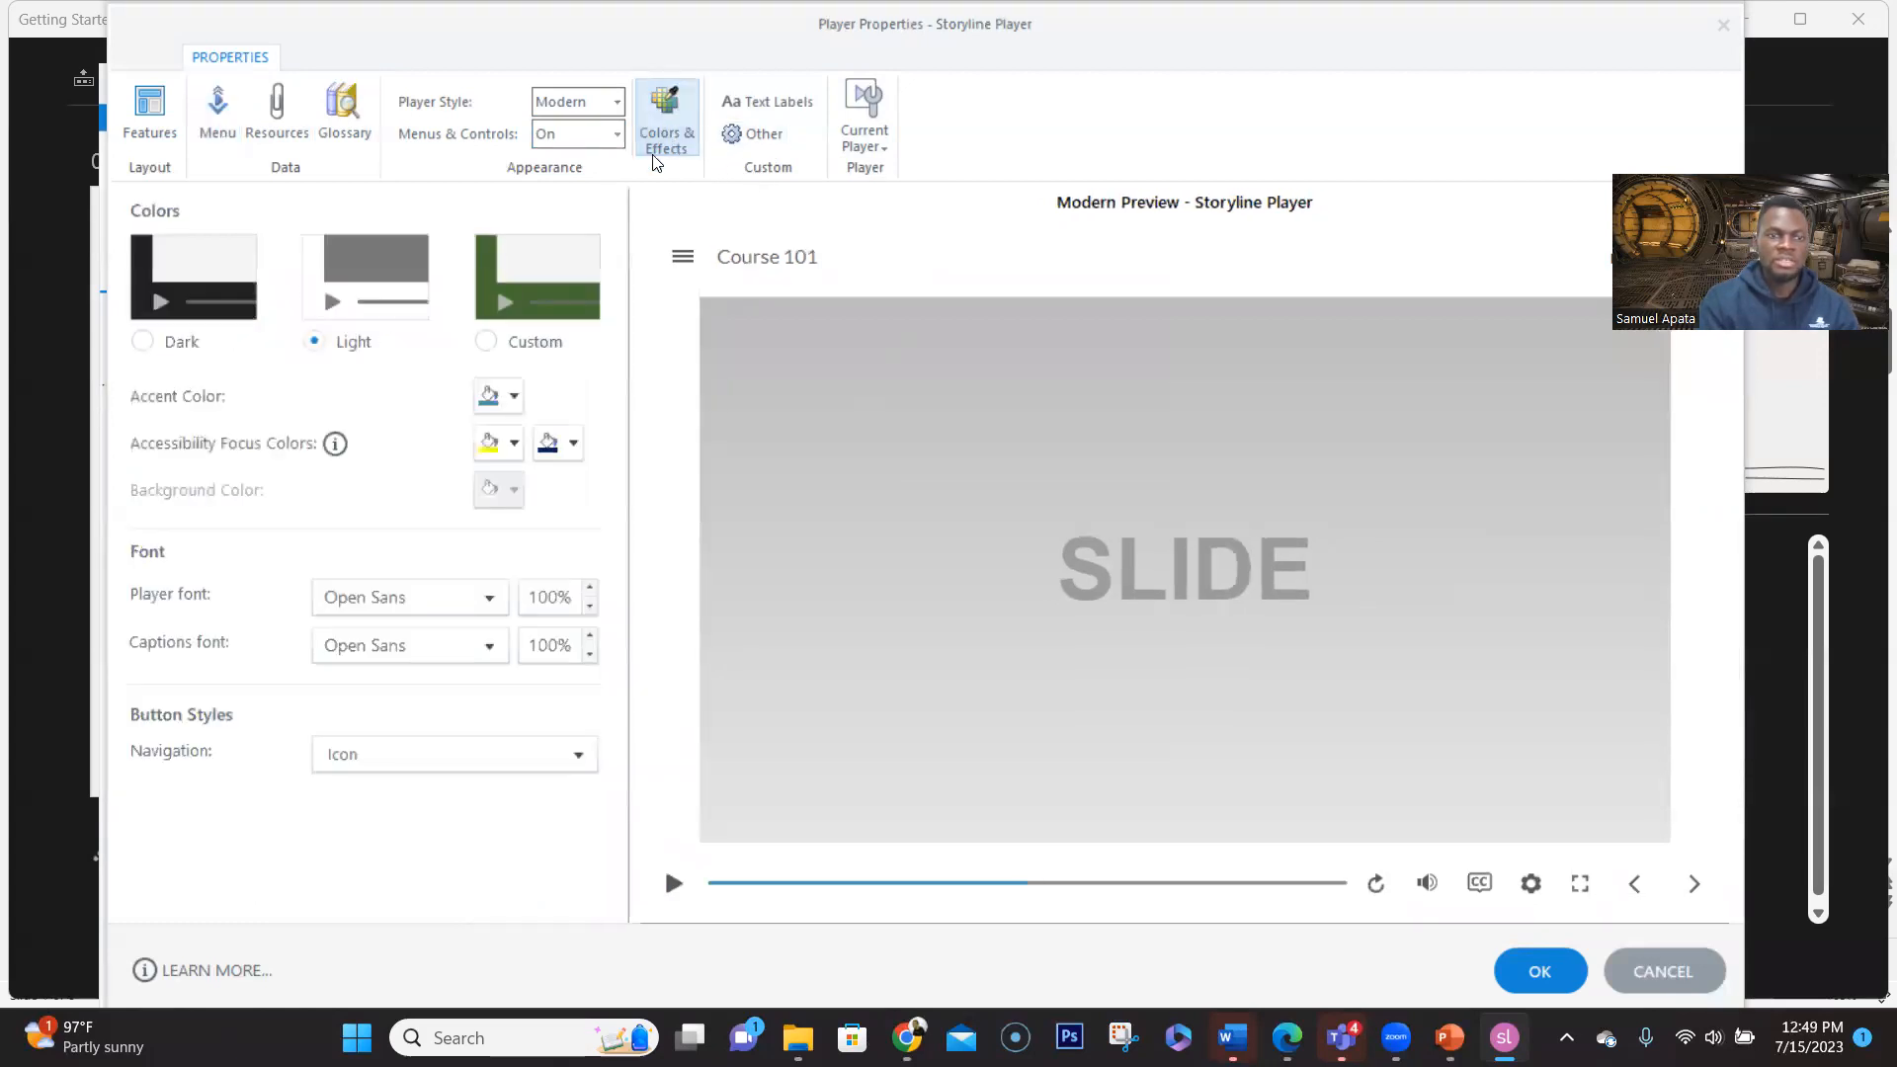
{"action": "left_click", "coordinate": [408, 760]}
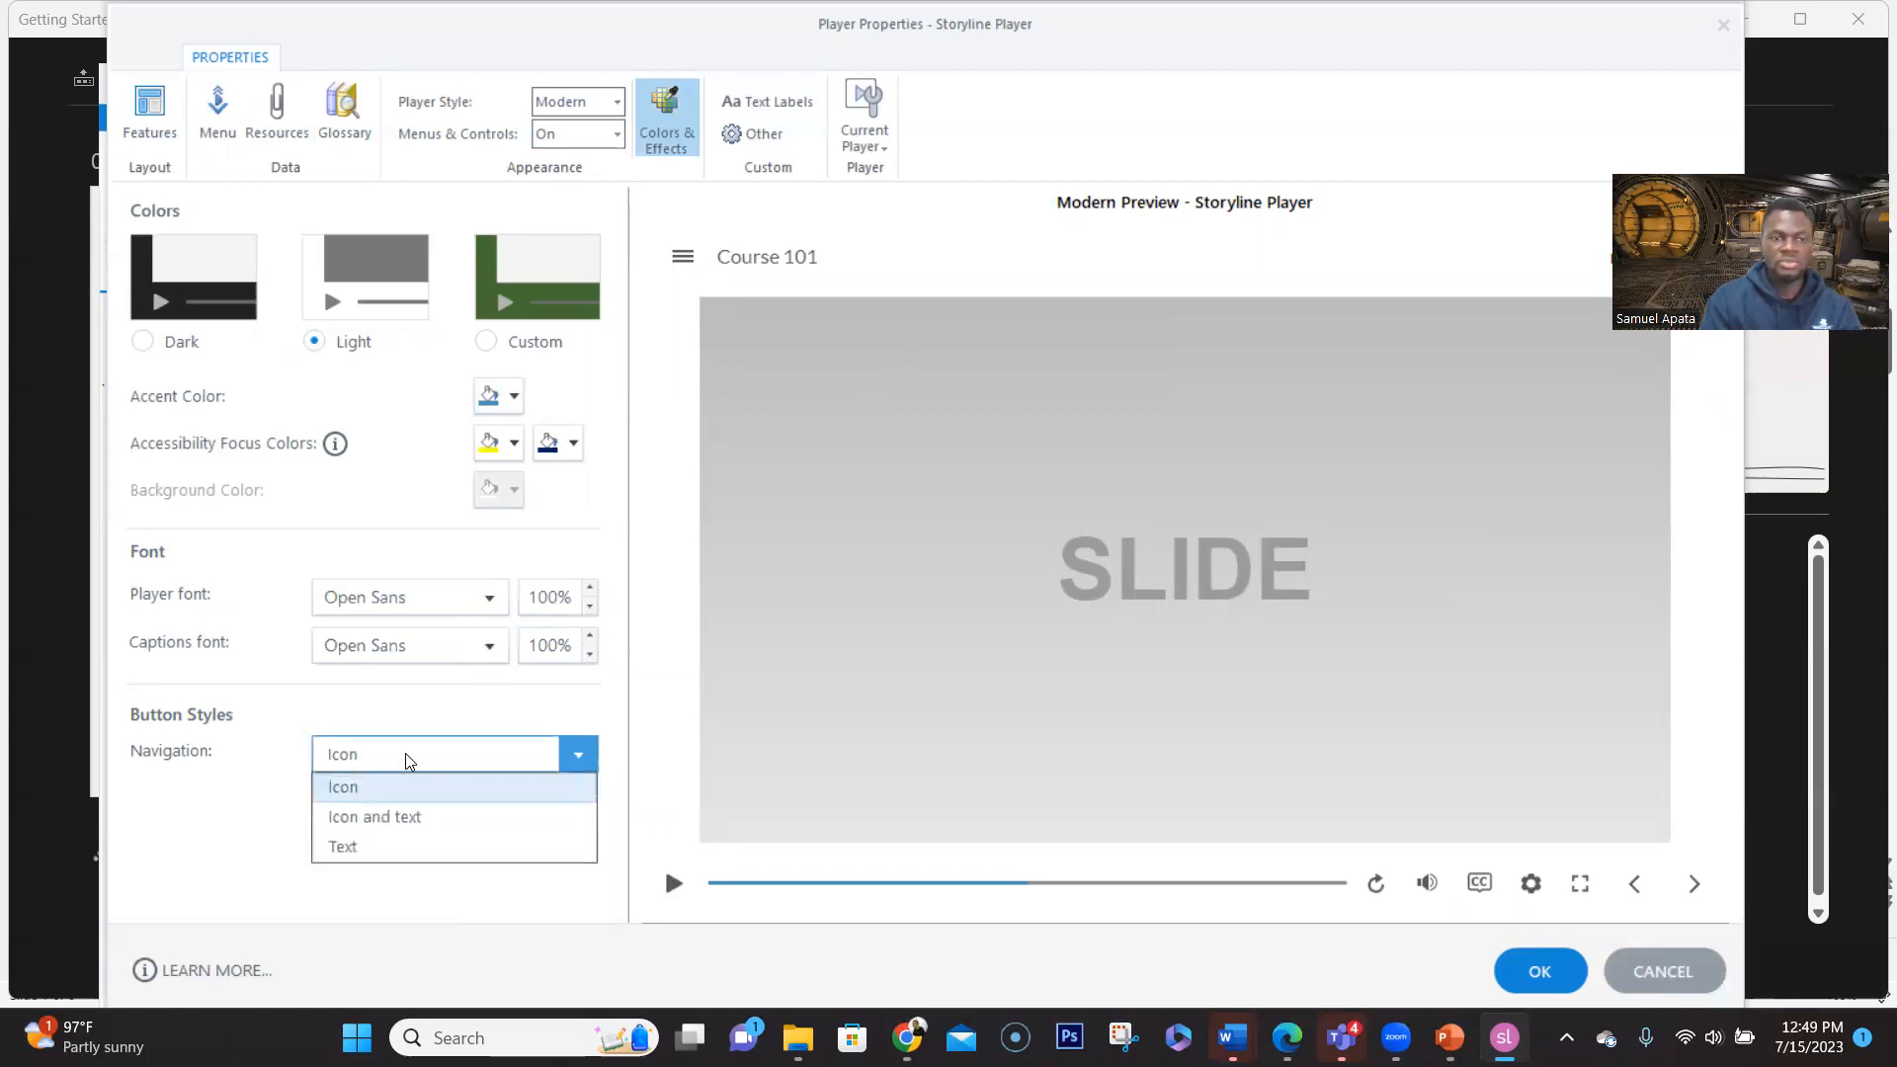
{"action": "left_click", "coordinate": [395, 820]}
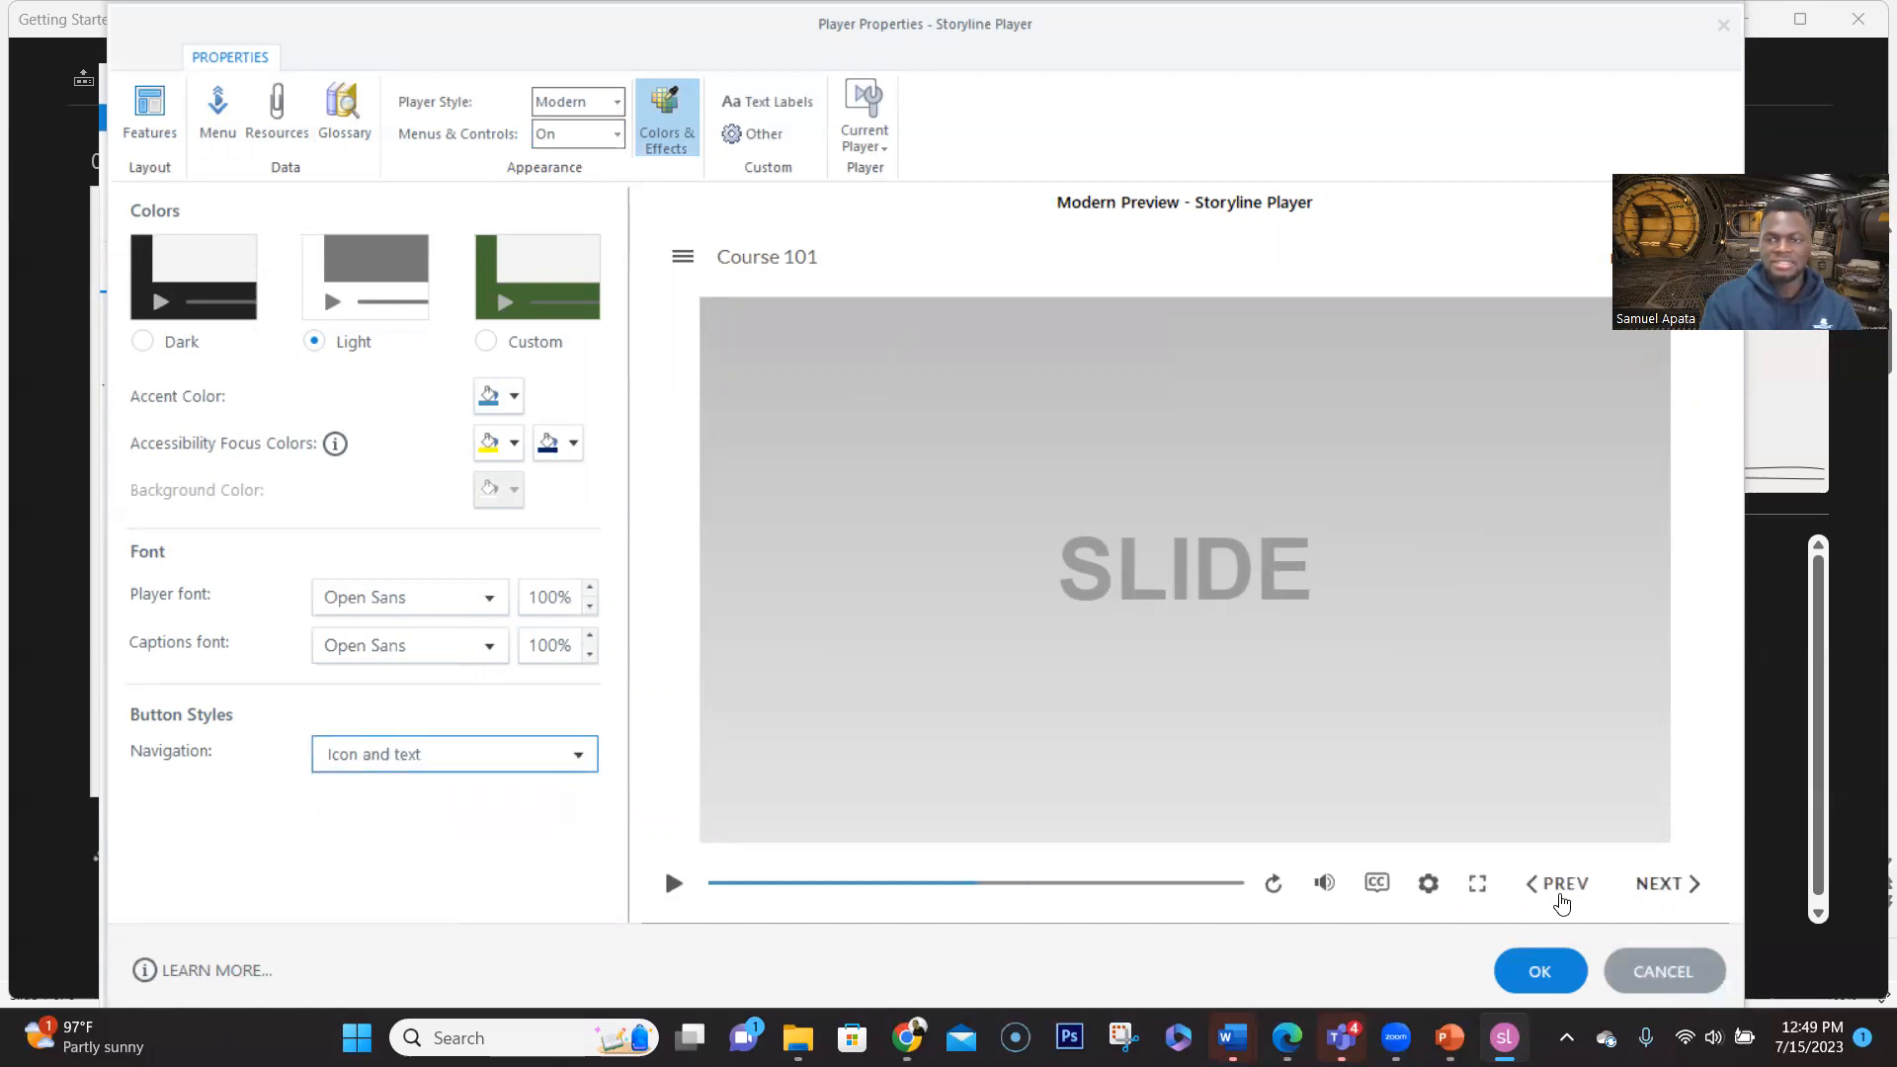
{"action": "left_click", "coordinate": [432, 757]}
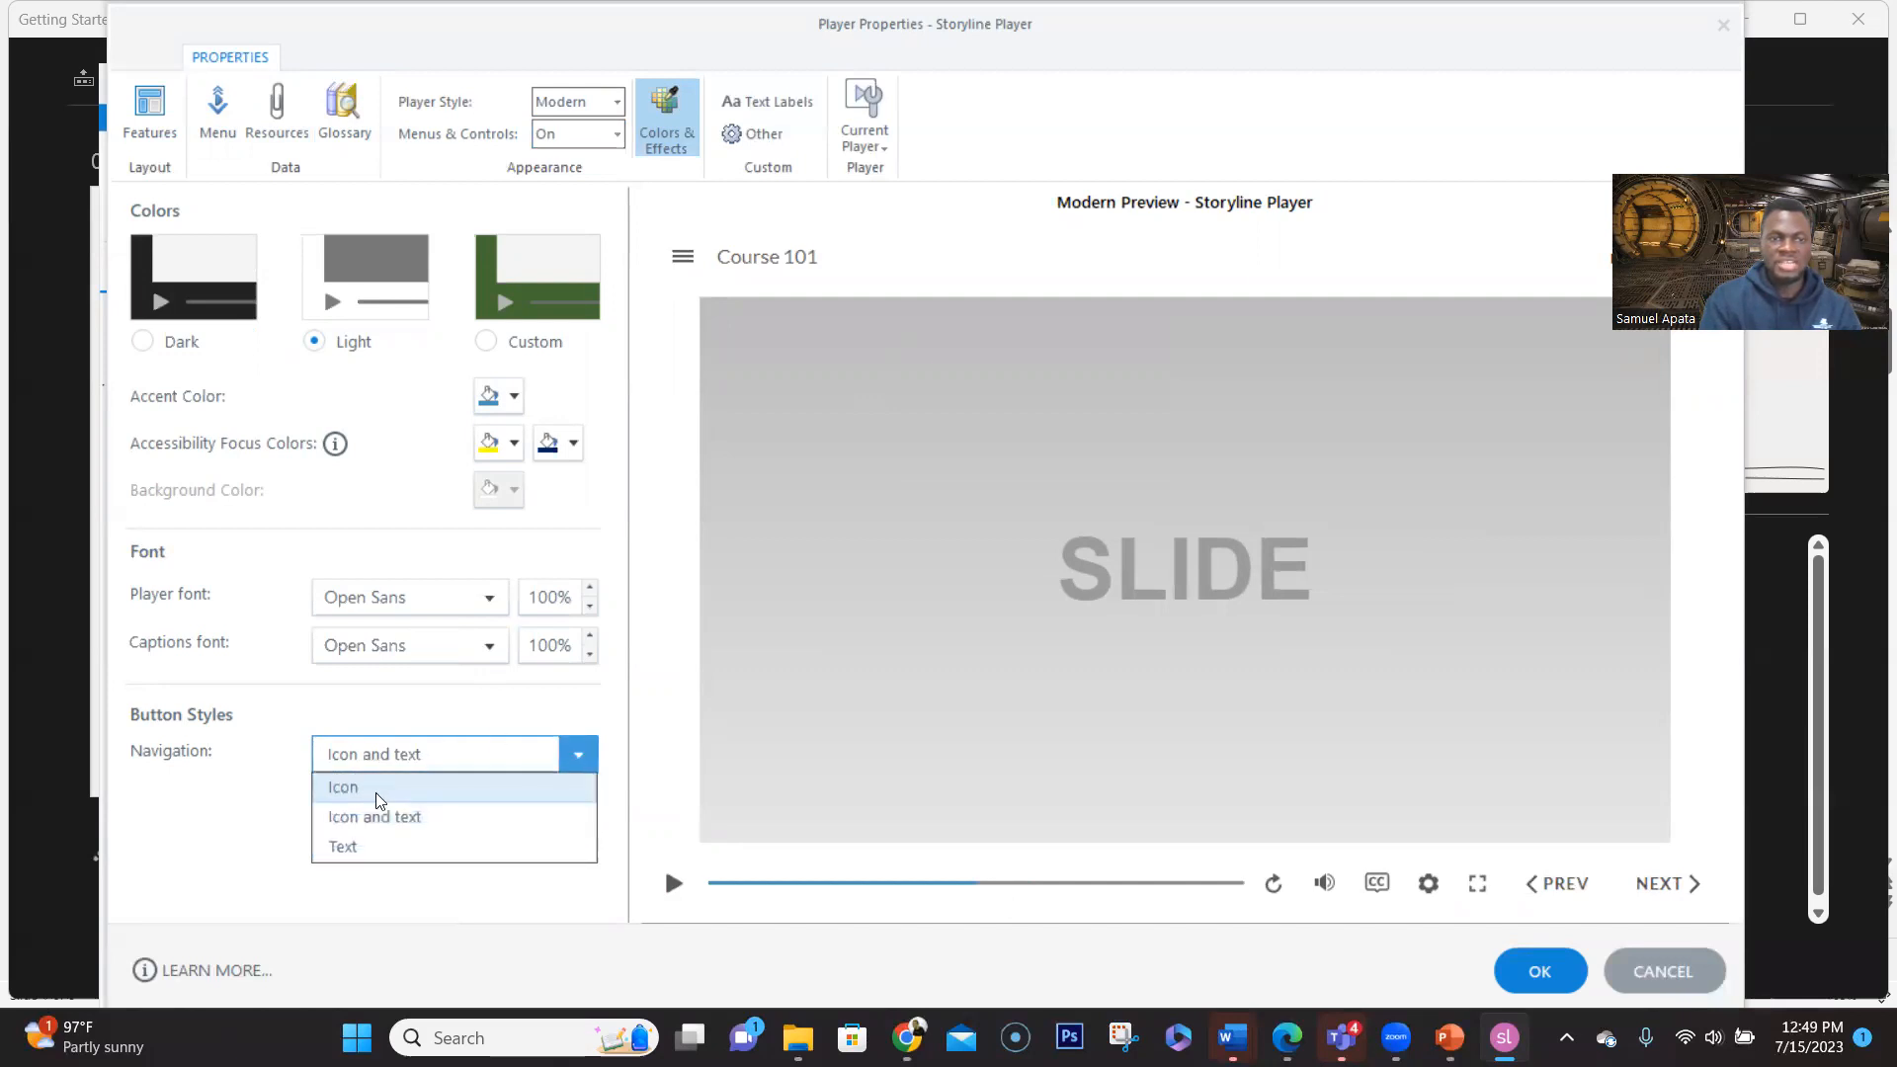
{"action": "left_click", "coordinate": [379, 799]}
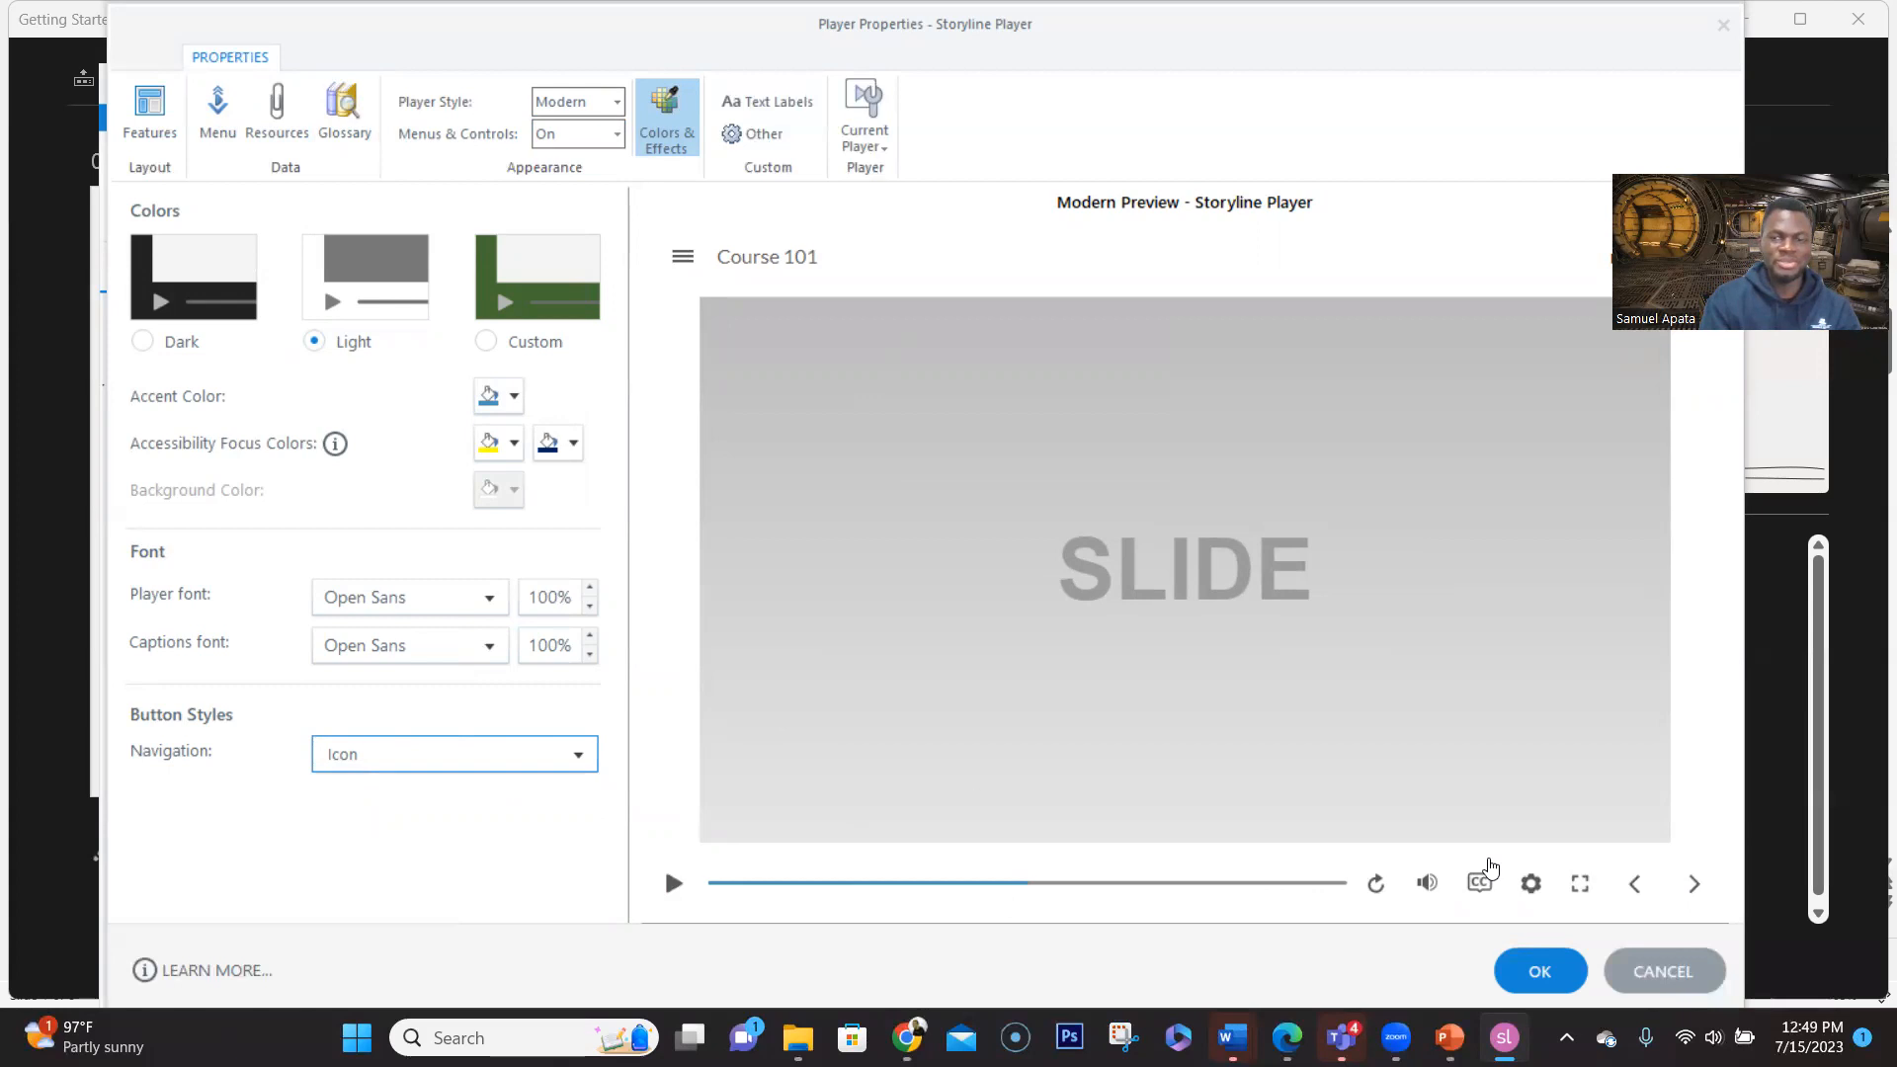
Try the "Text" style for the player's navigation buttons and set the style to "Icon and text"
{"action": "left_click", "coordinate": [433, 748]}
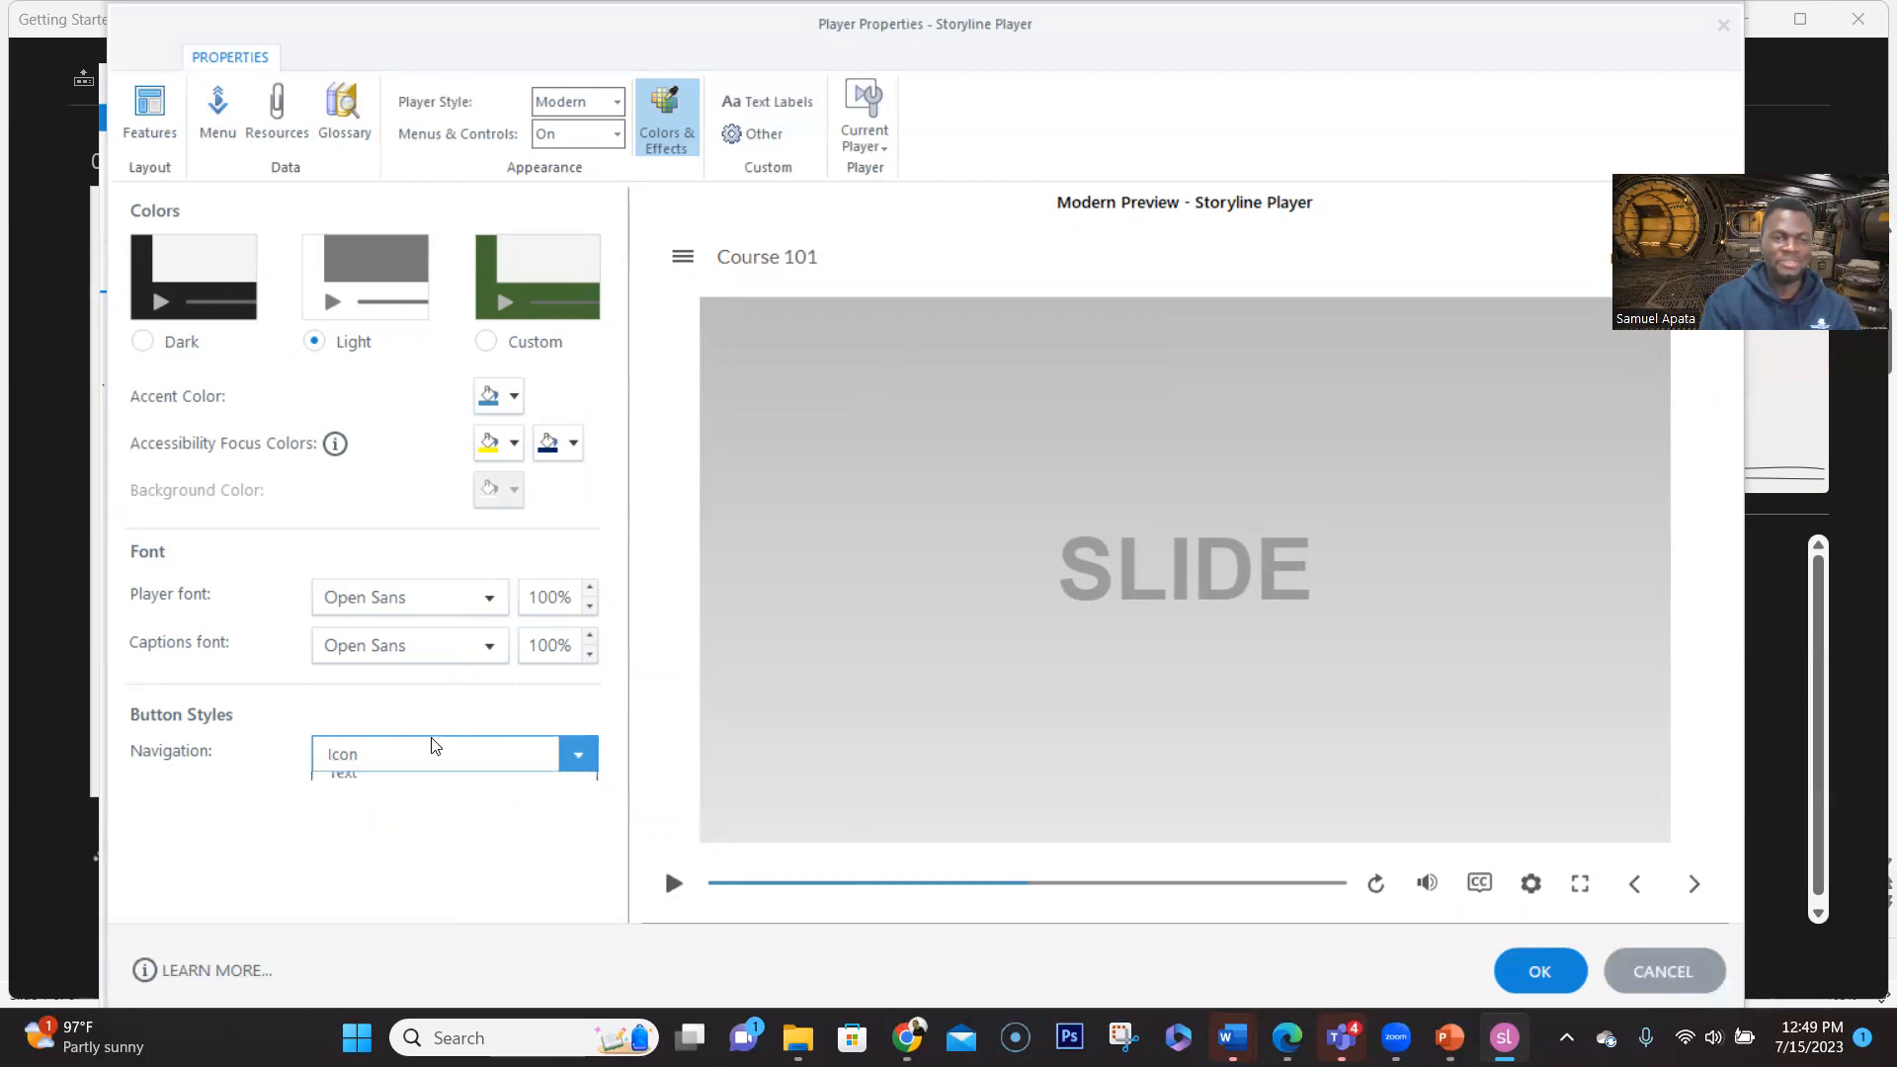
{"action": "left_click", "coordinate": [363, 844]}
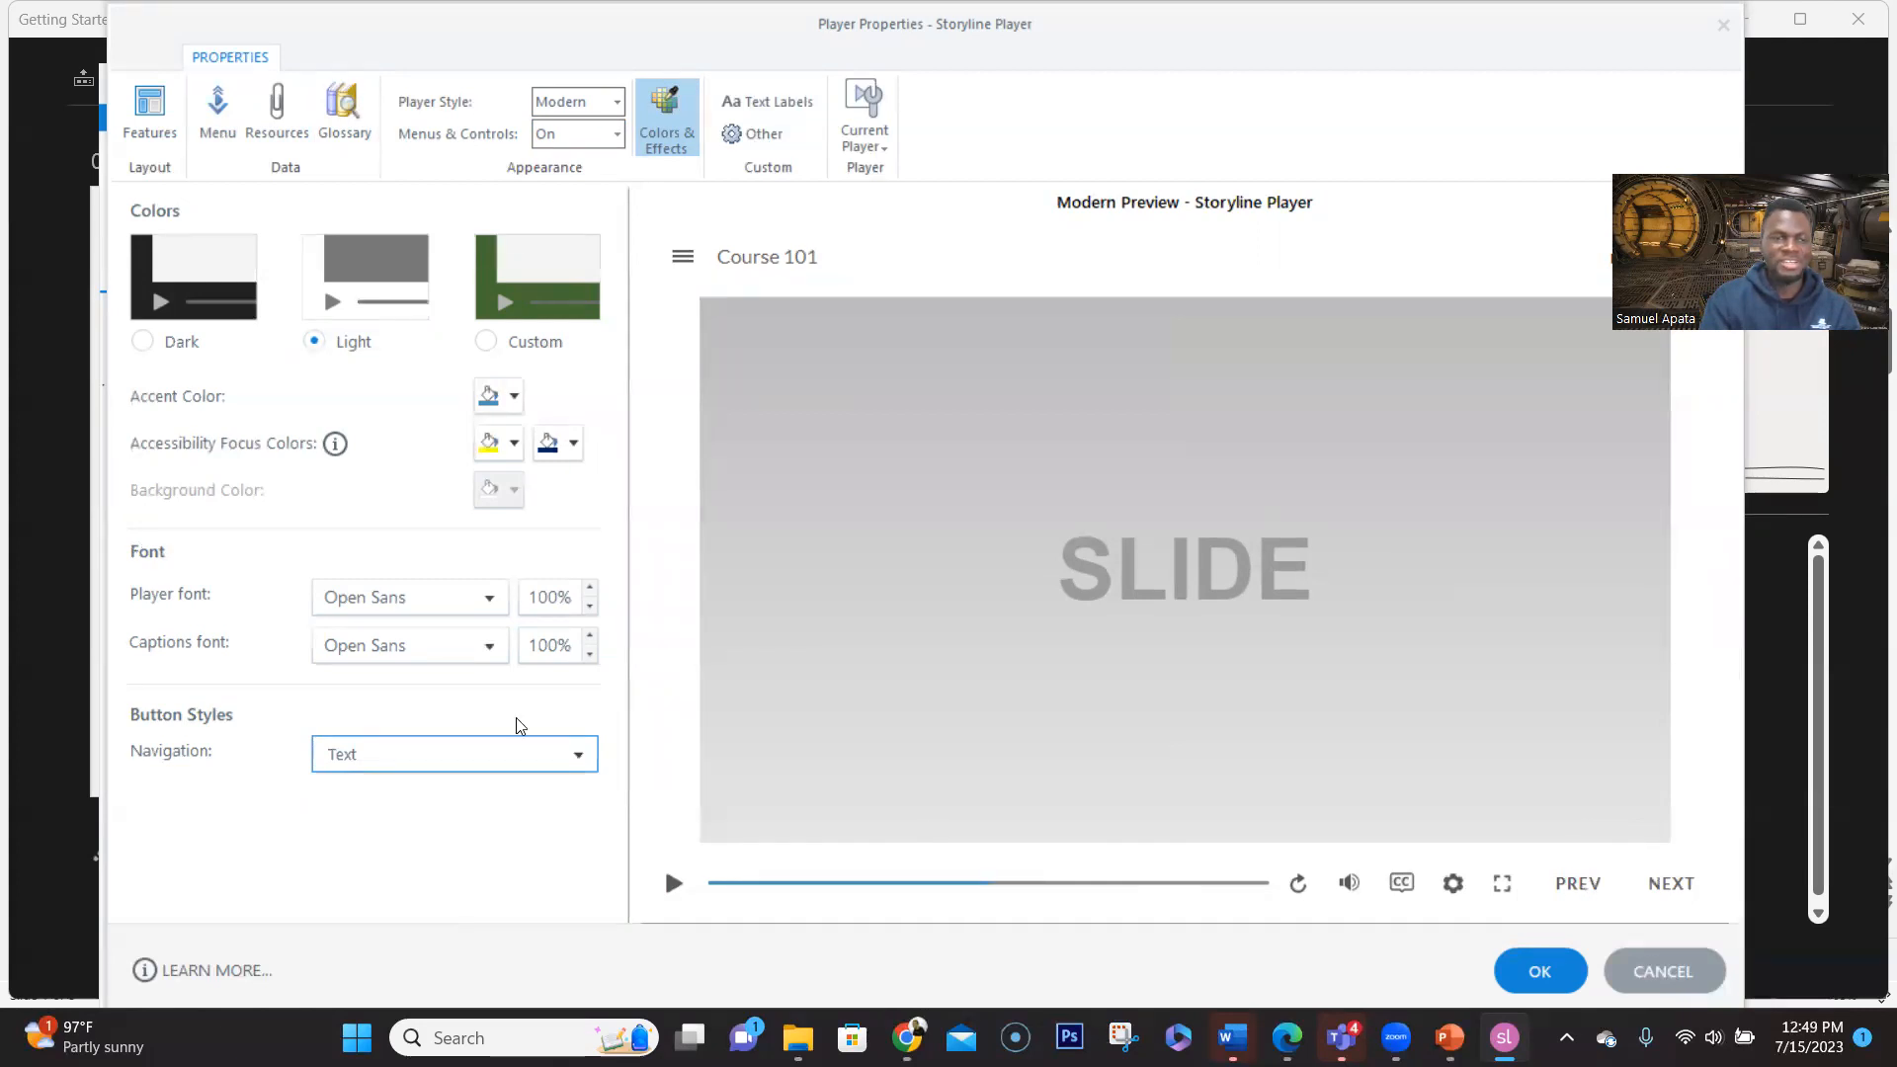
{"action": "left_click", "coordinate": [464, 750]}
{"action": "left_click", "coordinate": [391, 816]}
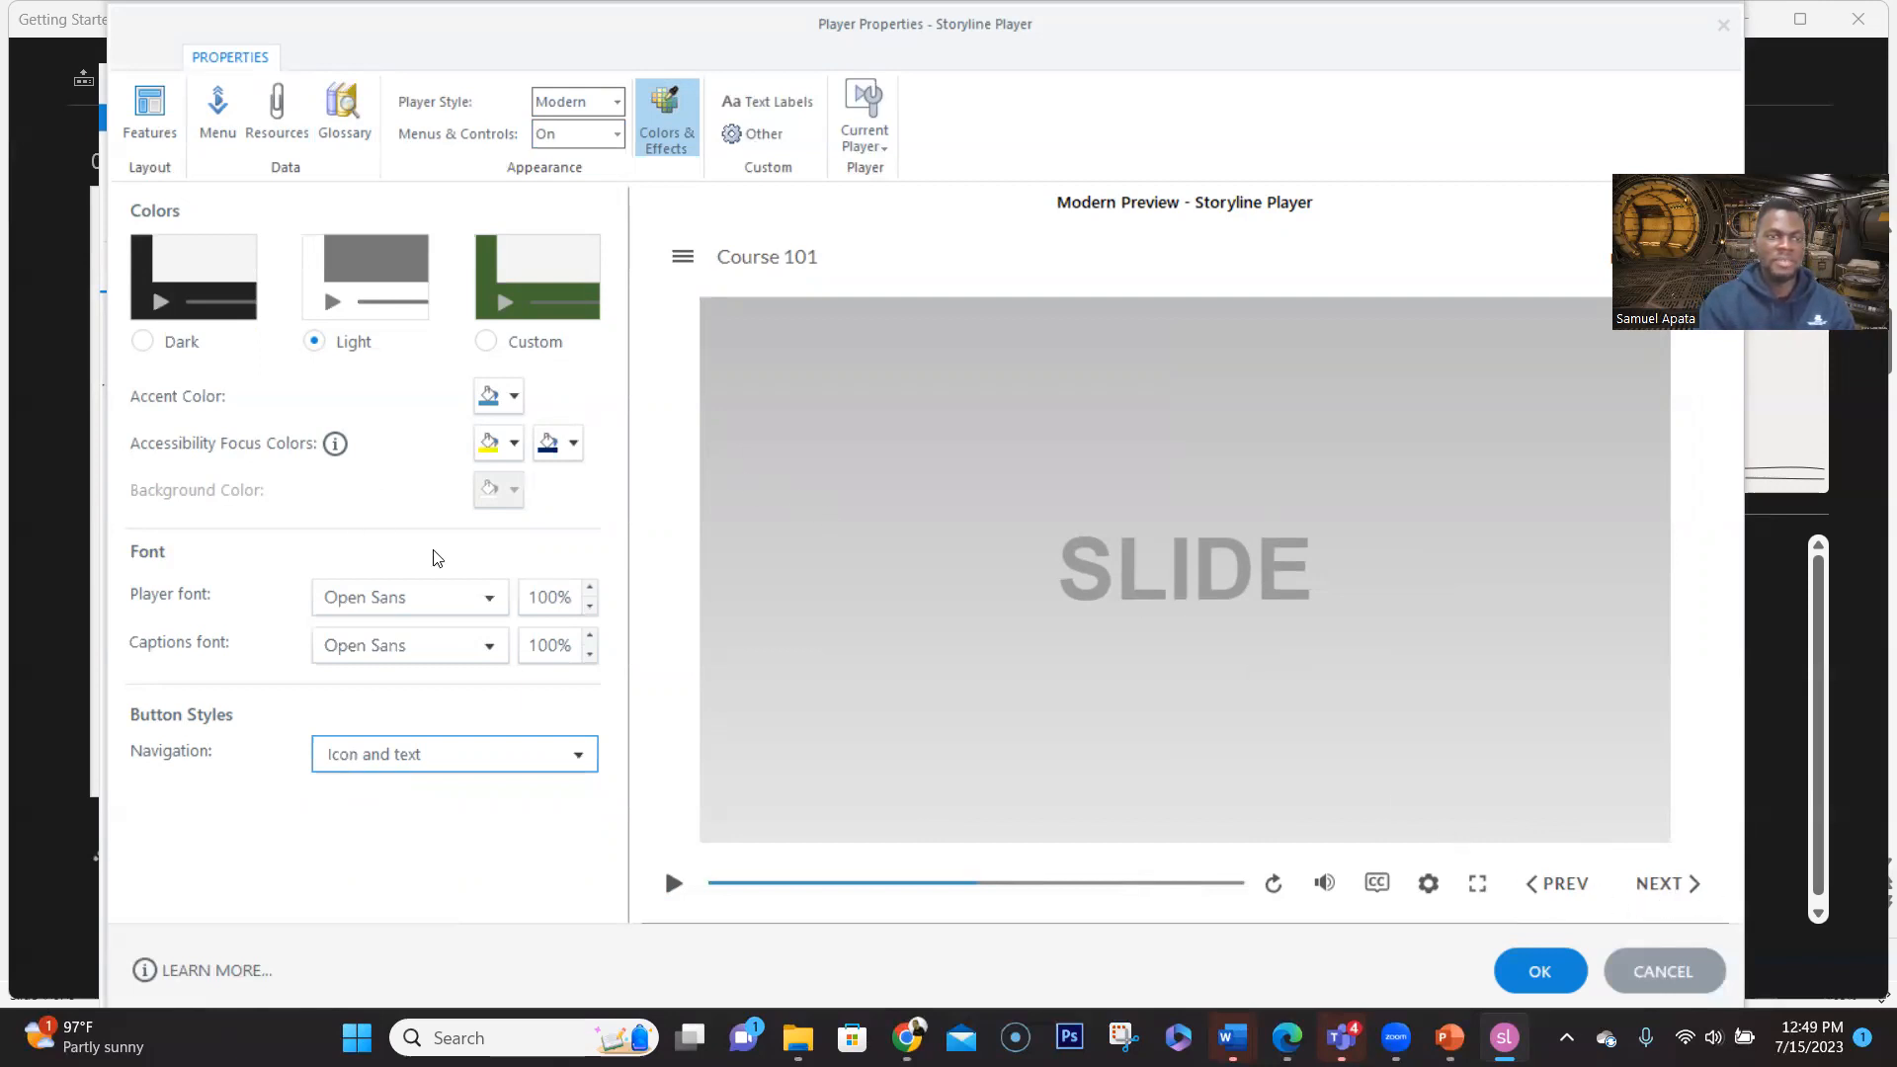
Look over the available player fonts and the Current Player options, and apply the player properties
{"action": "left_click", "coordinate": [490, 596]}
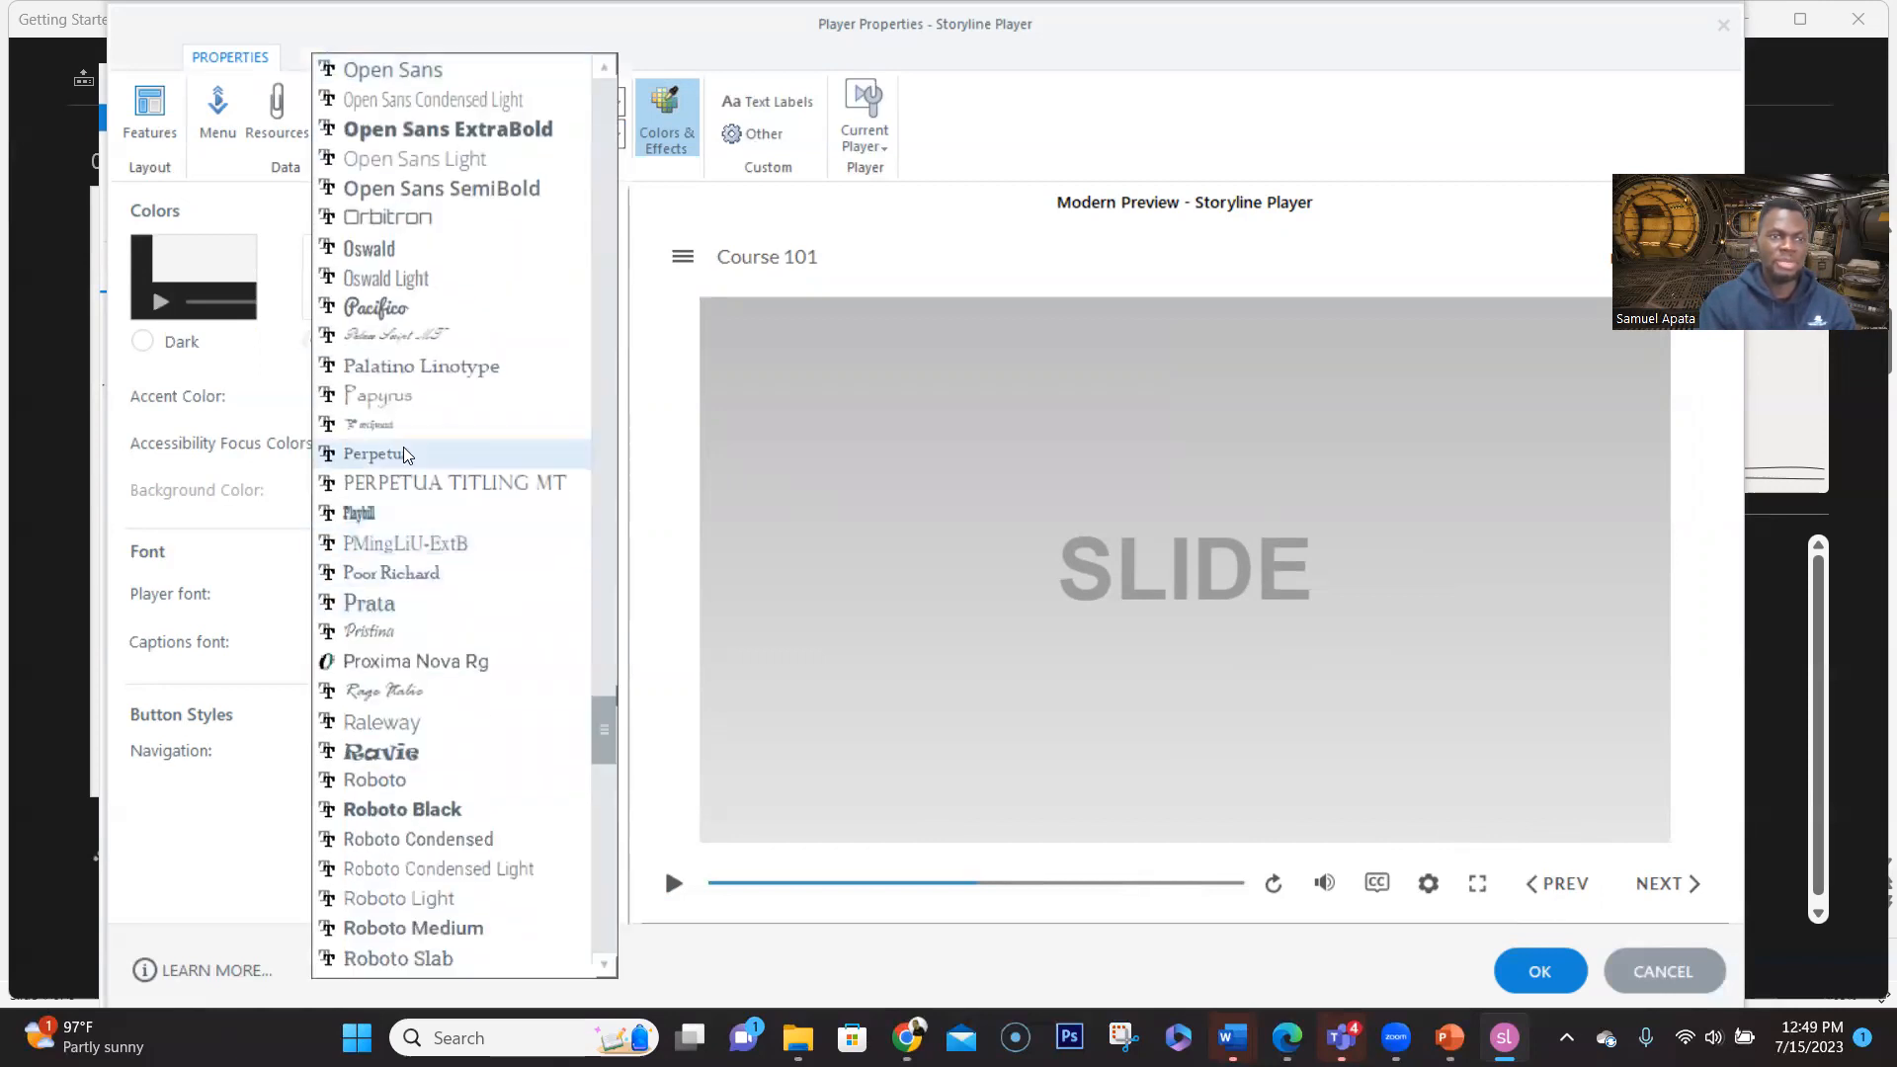
{"action": "left_click", "coordinate": [263, 556]}
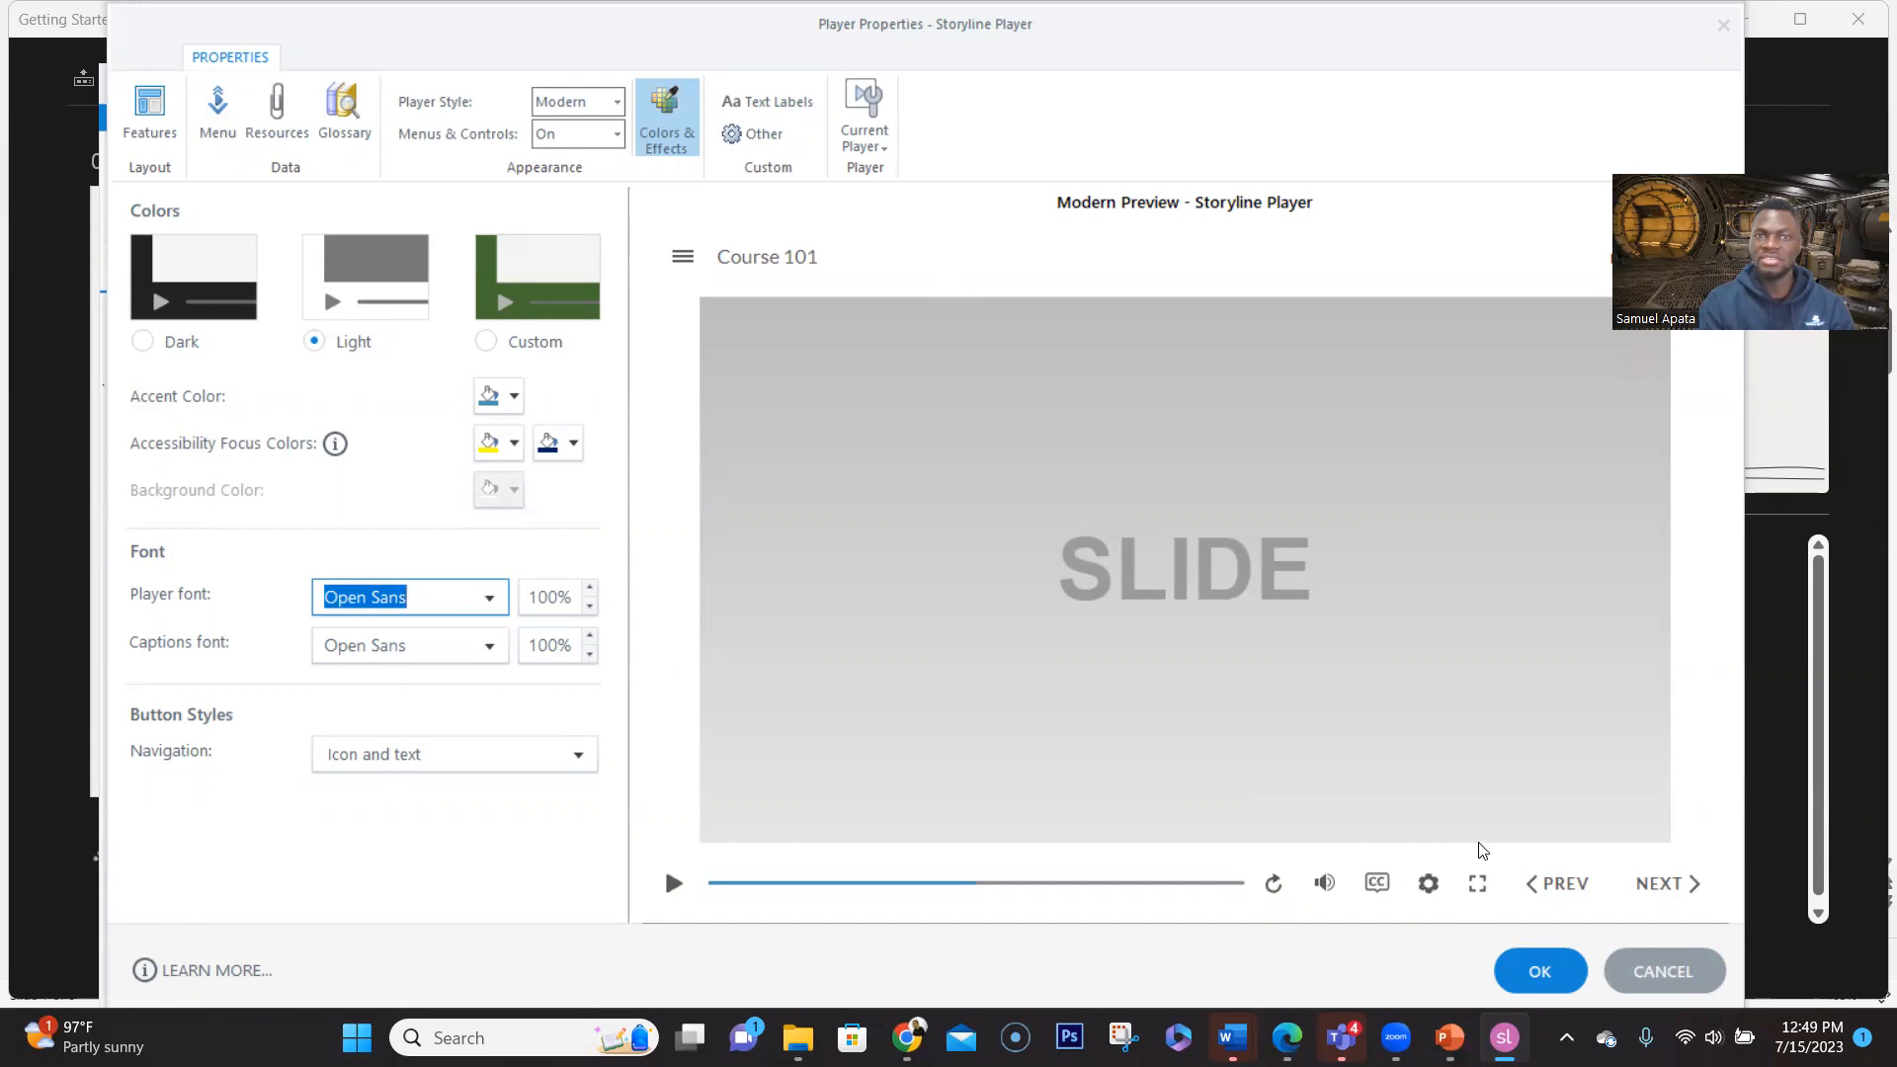
{"action": "left_click", "coordinate": [875, 150]}
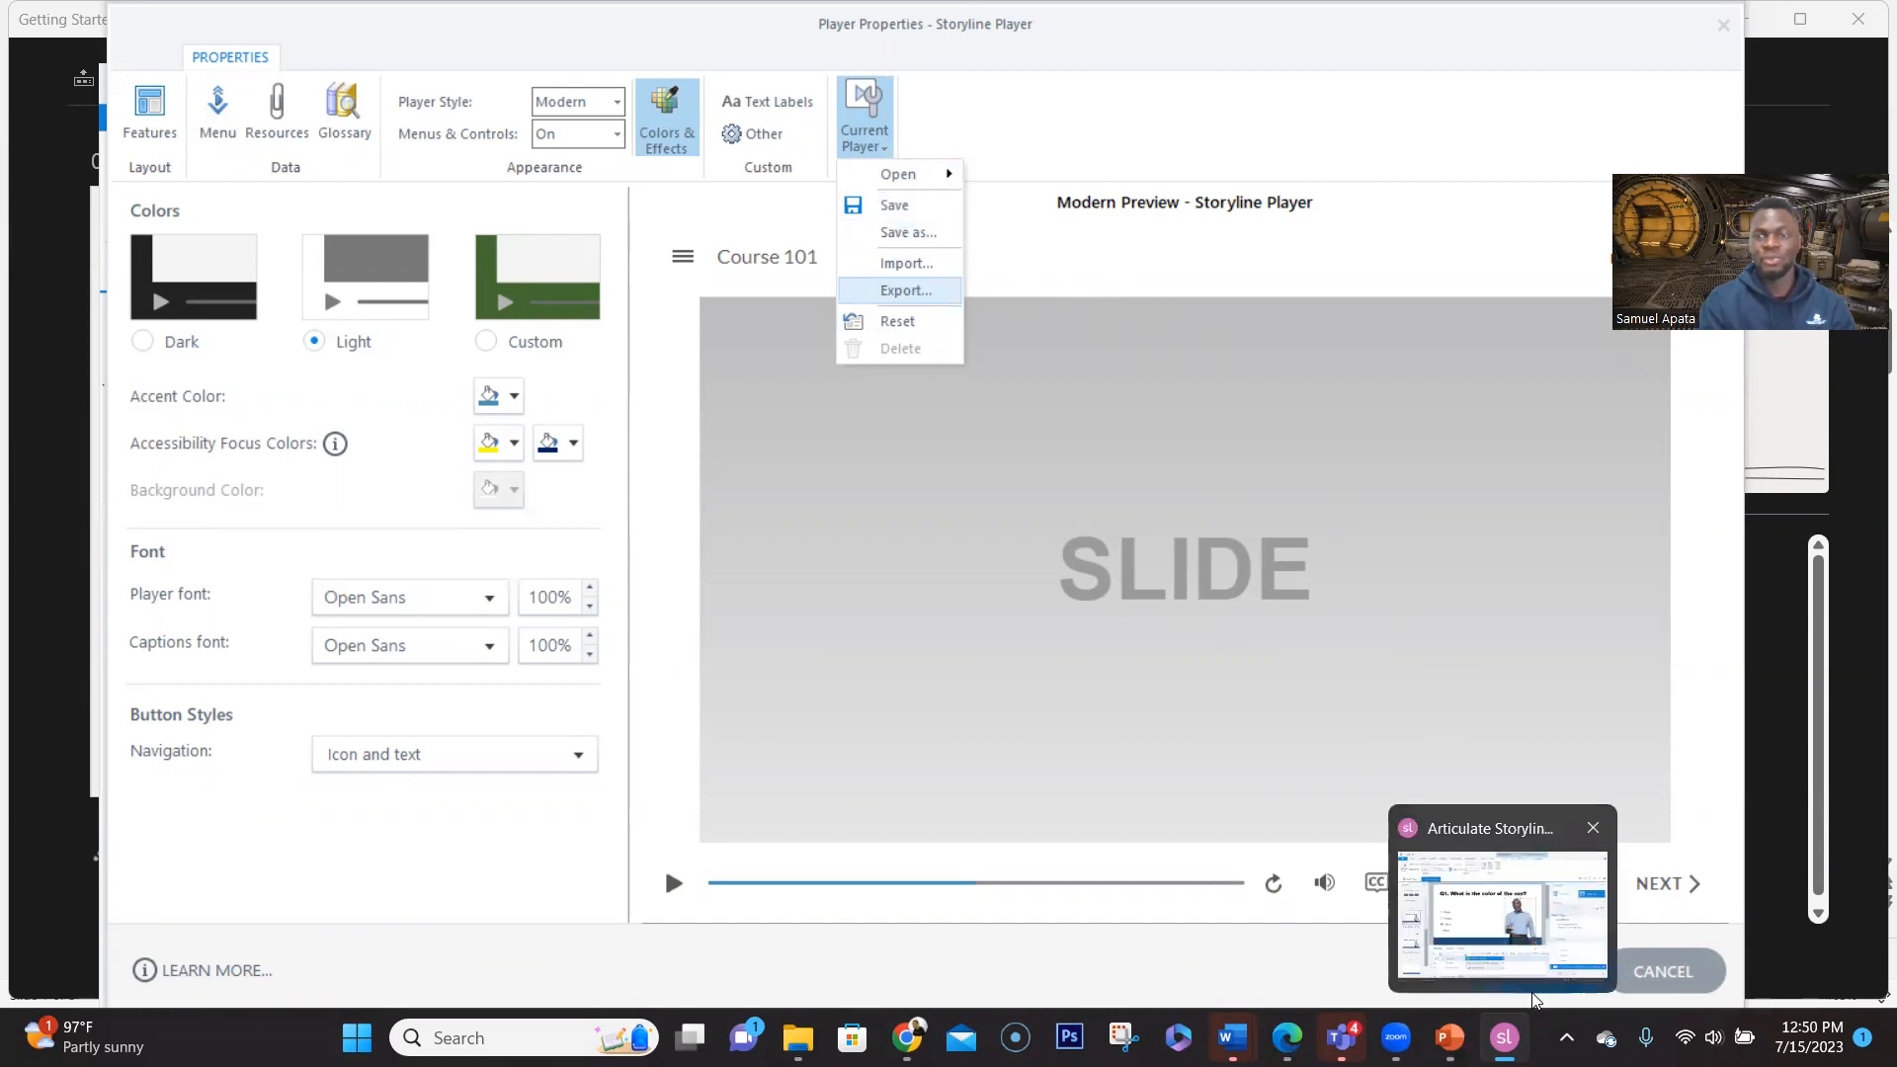
{"action": "left_click", "coordinate": [1274, 965]}
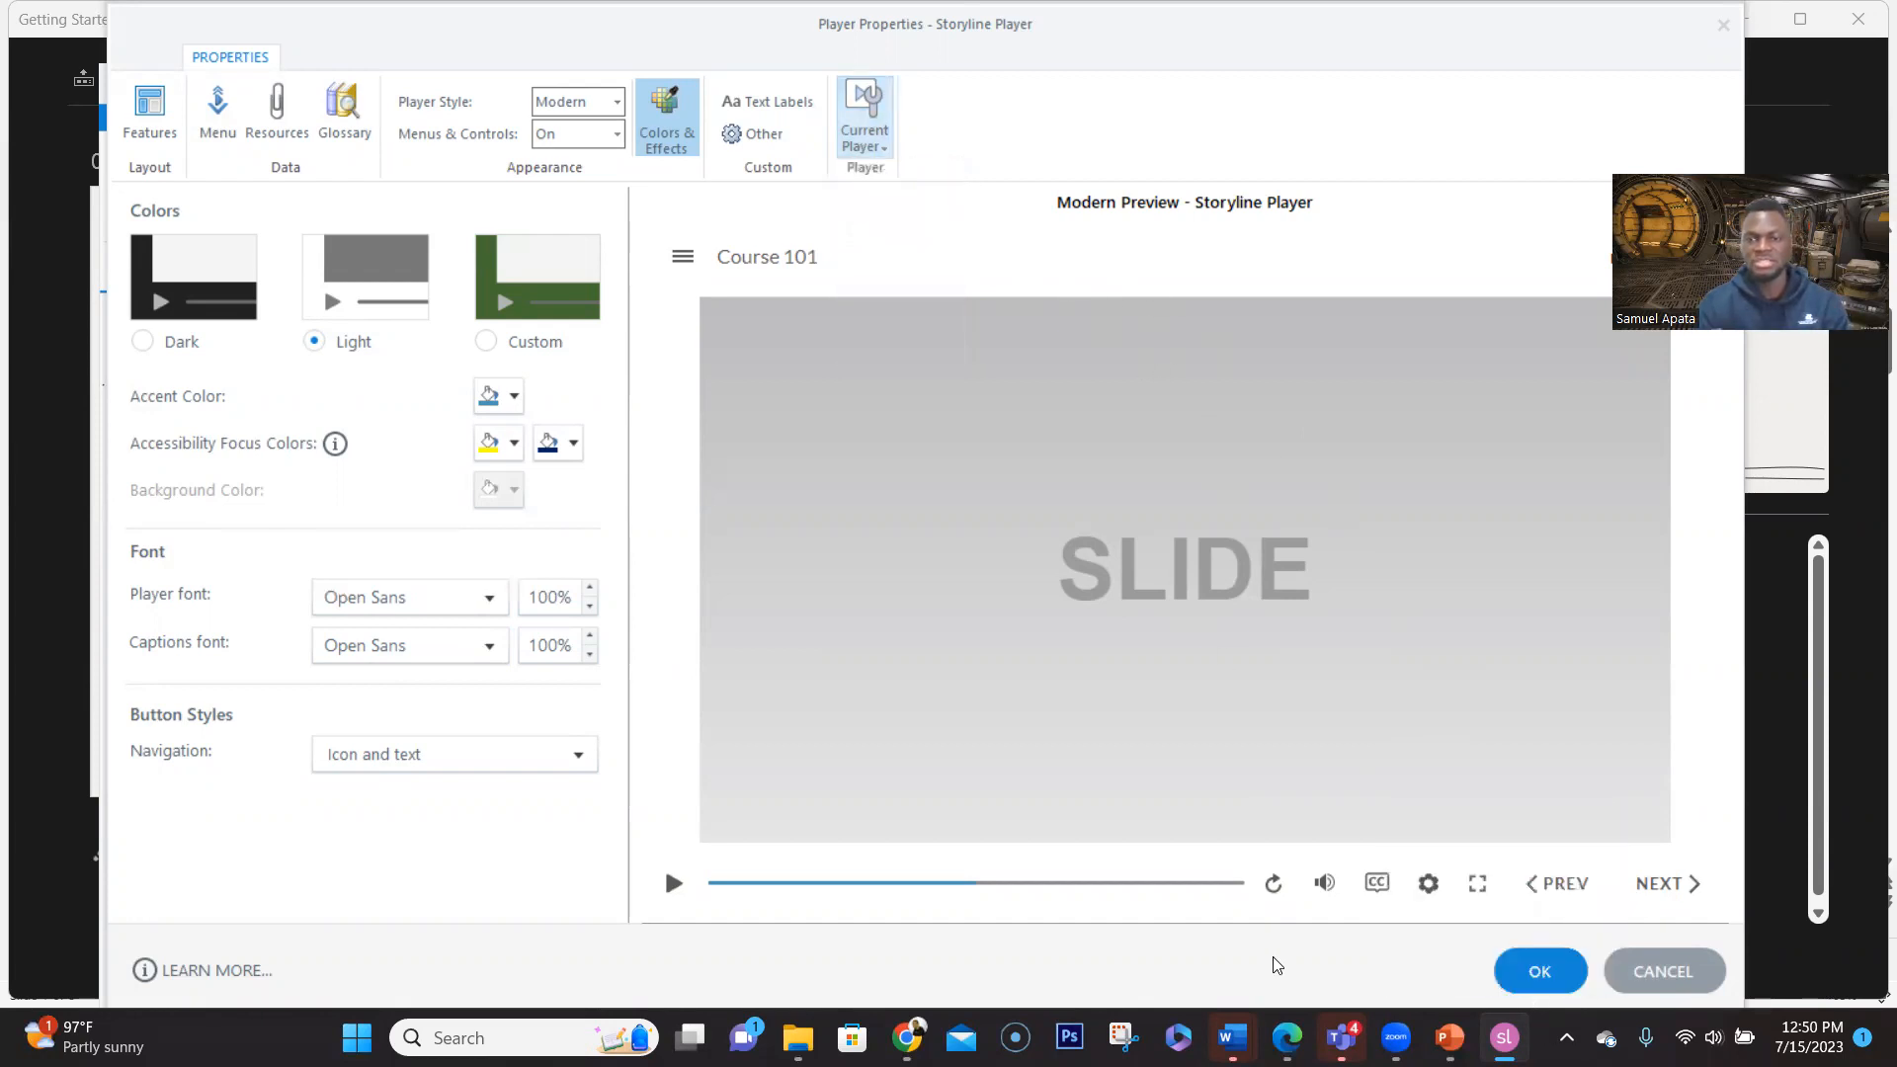
{"action": "left_click", "coordinate": [1543, 970]}
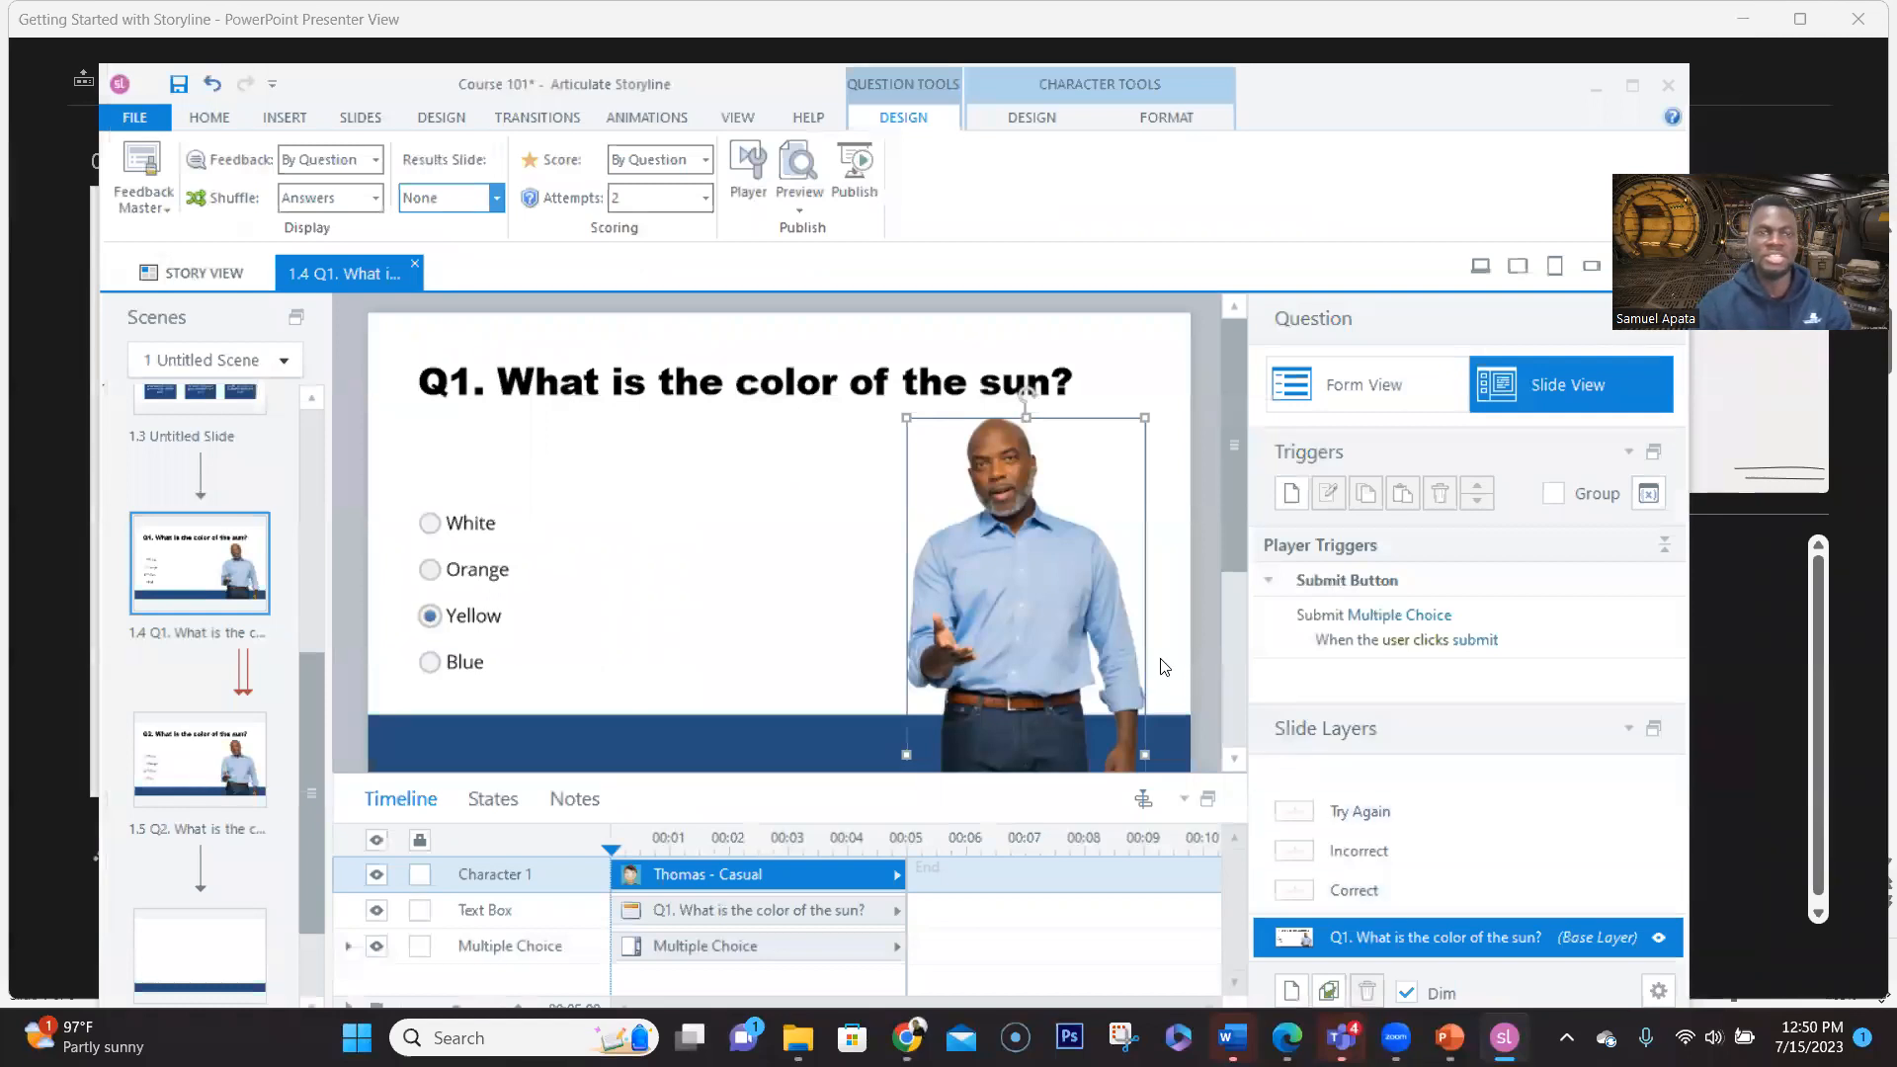
Preview the entire project and check the course's resources list
{"action": "left_click", "coordinate": [347, 493]}
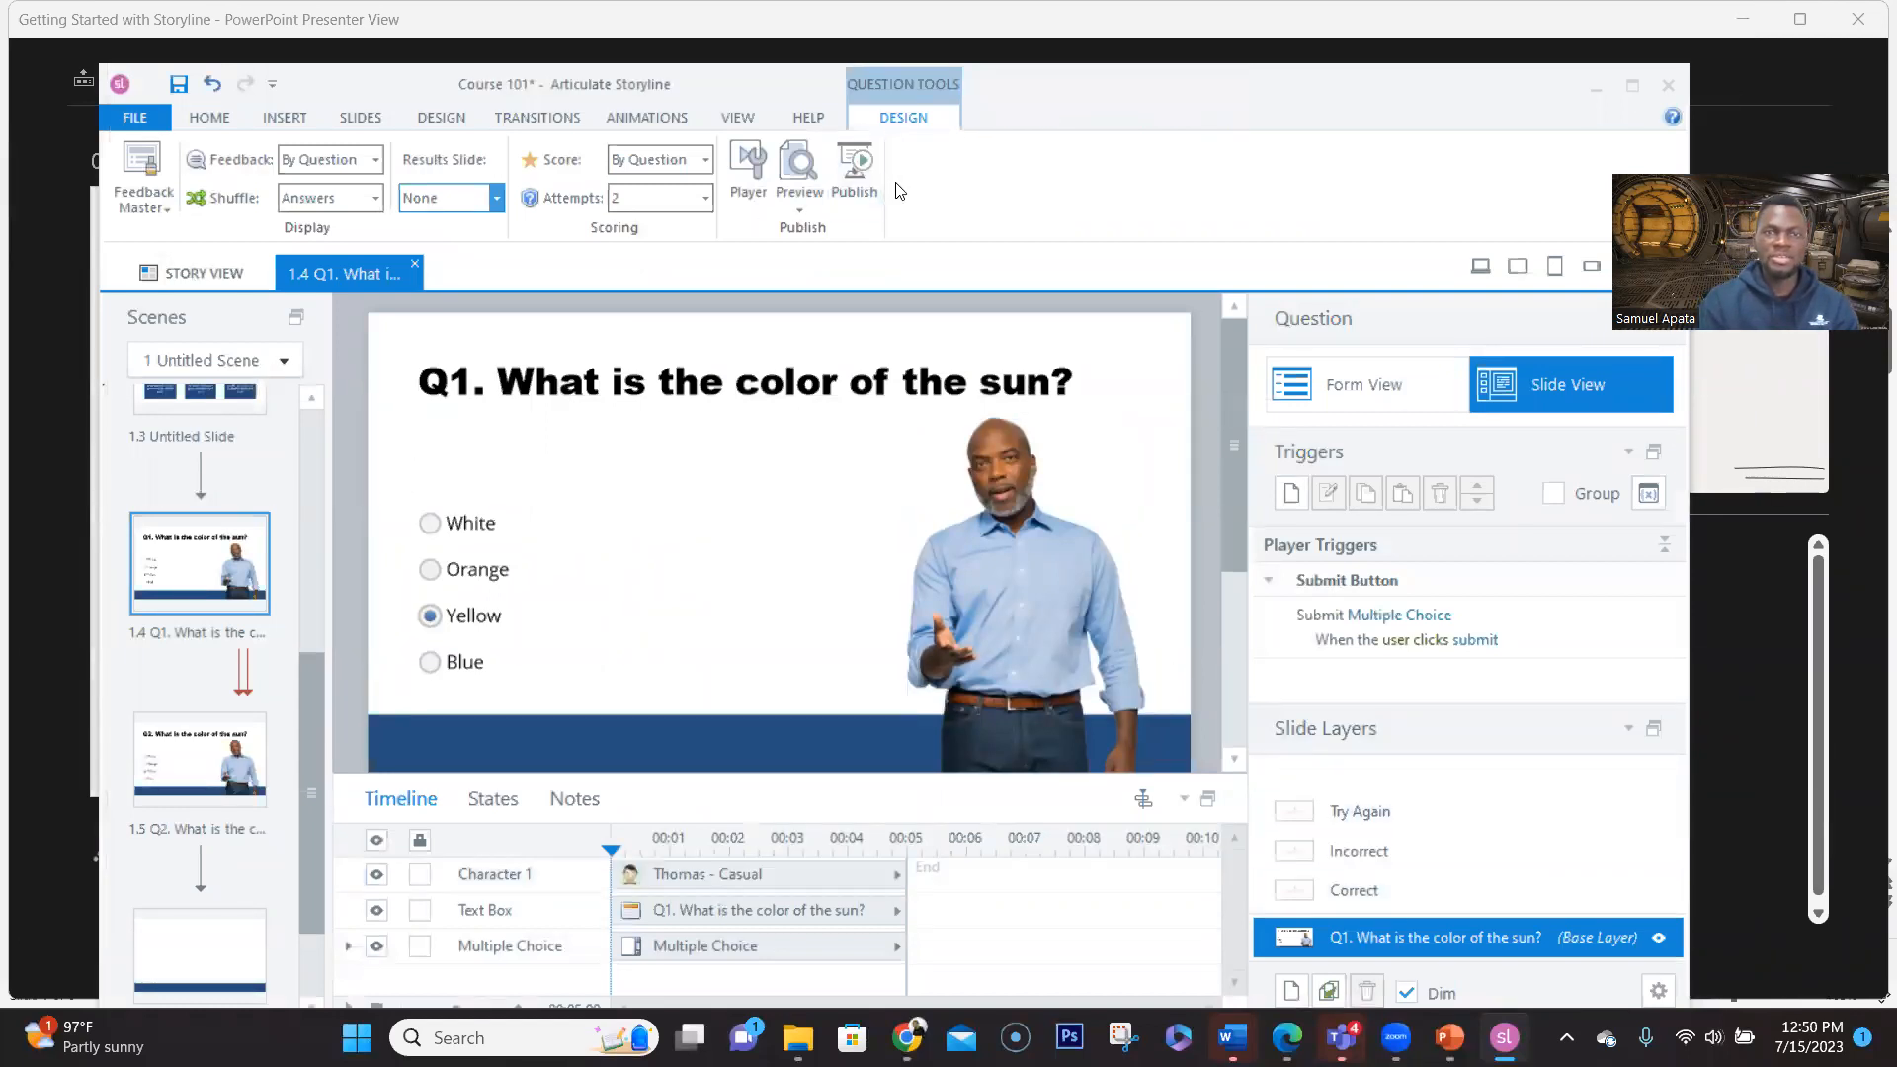
{"action": "left_click", "coordinate": [790, 204]}
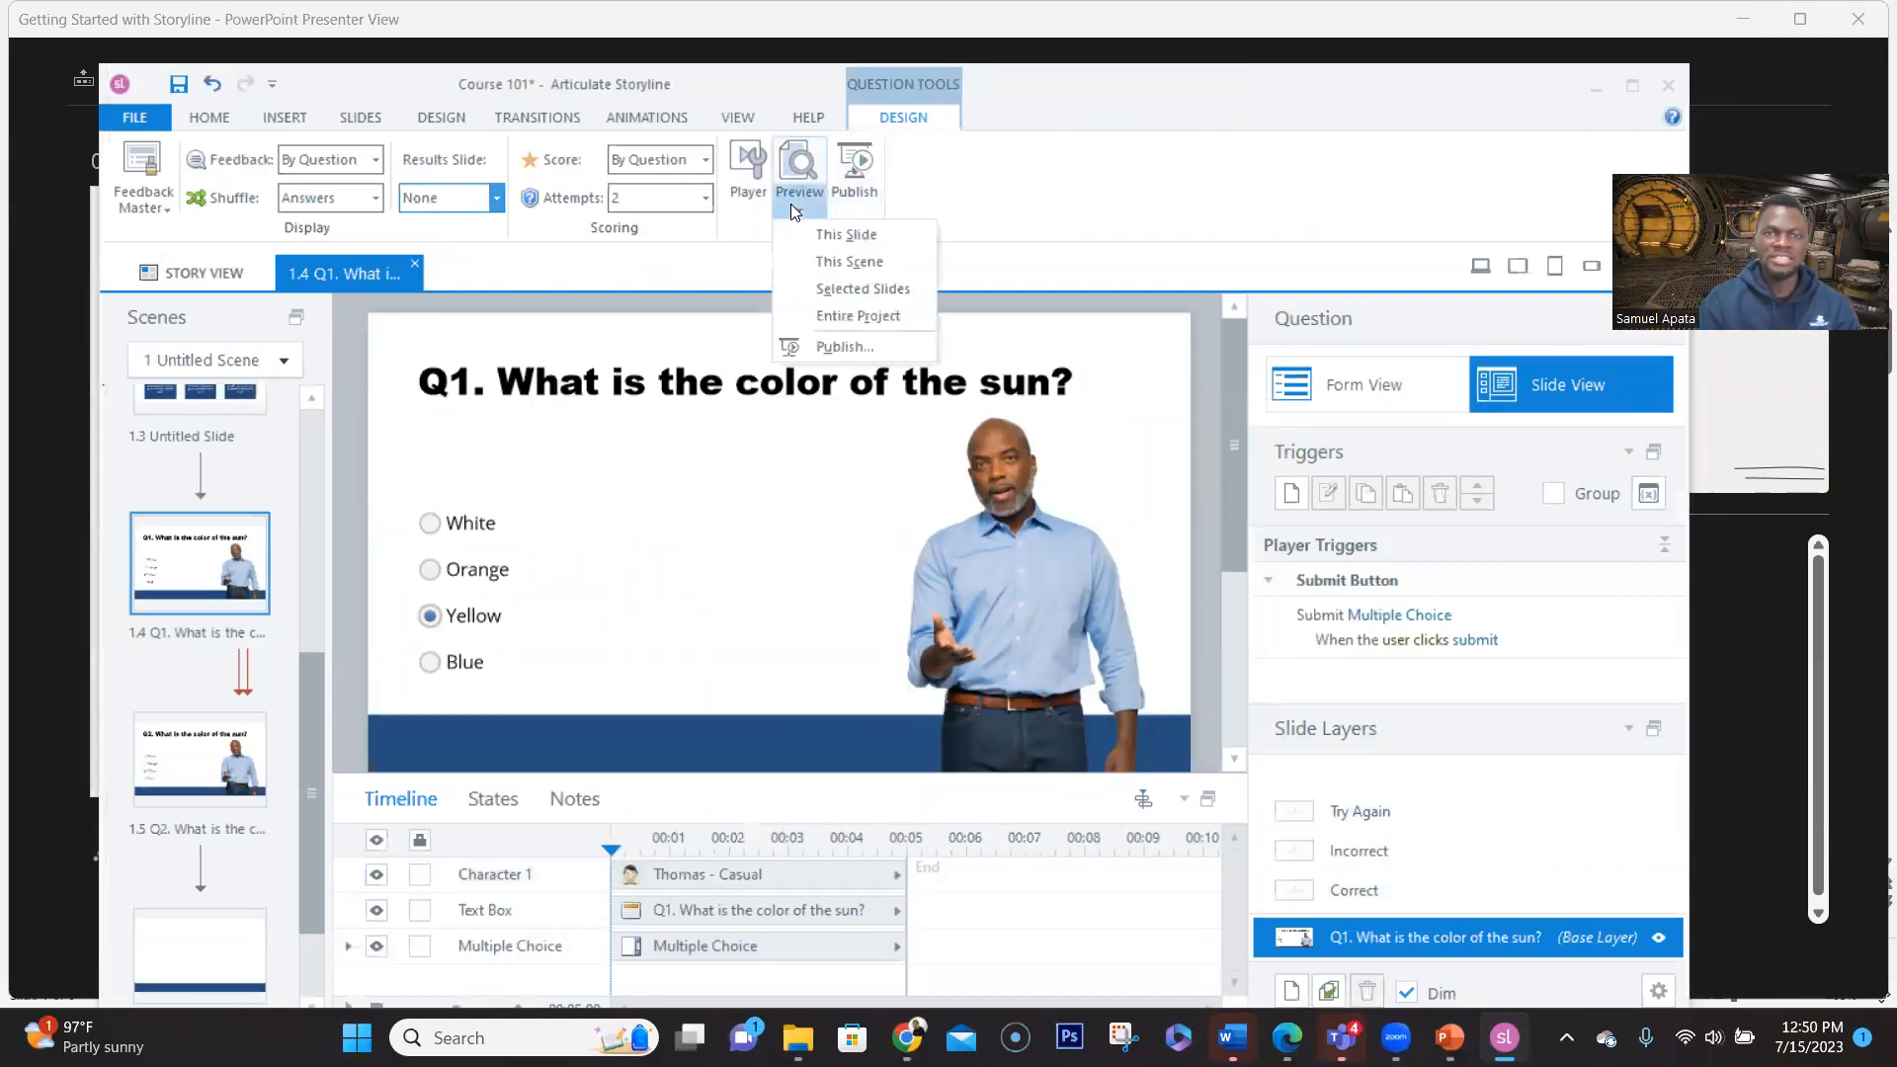
{"action": "left_click", "coordinate": [855, 314]}
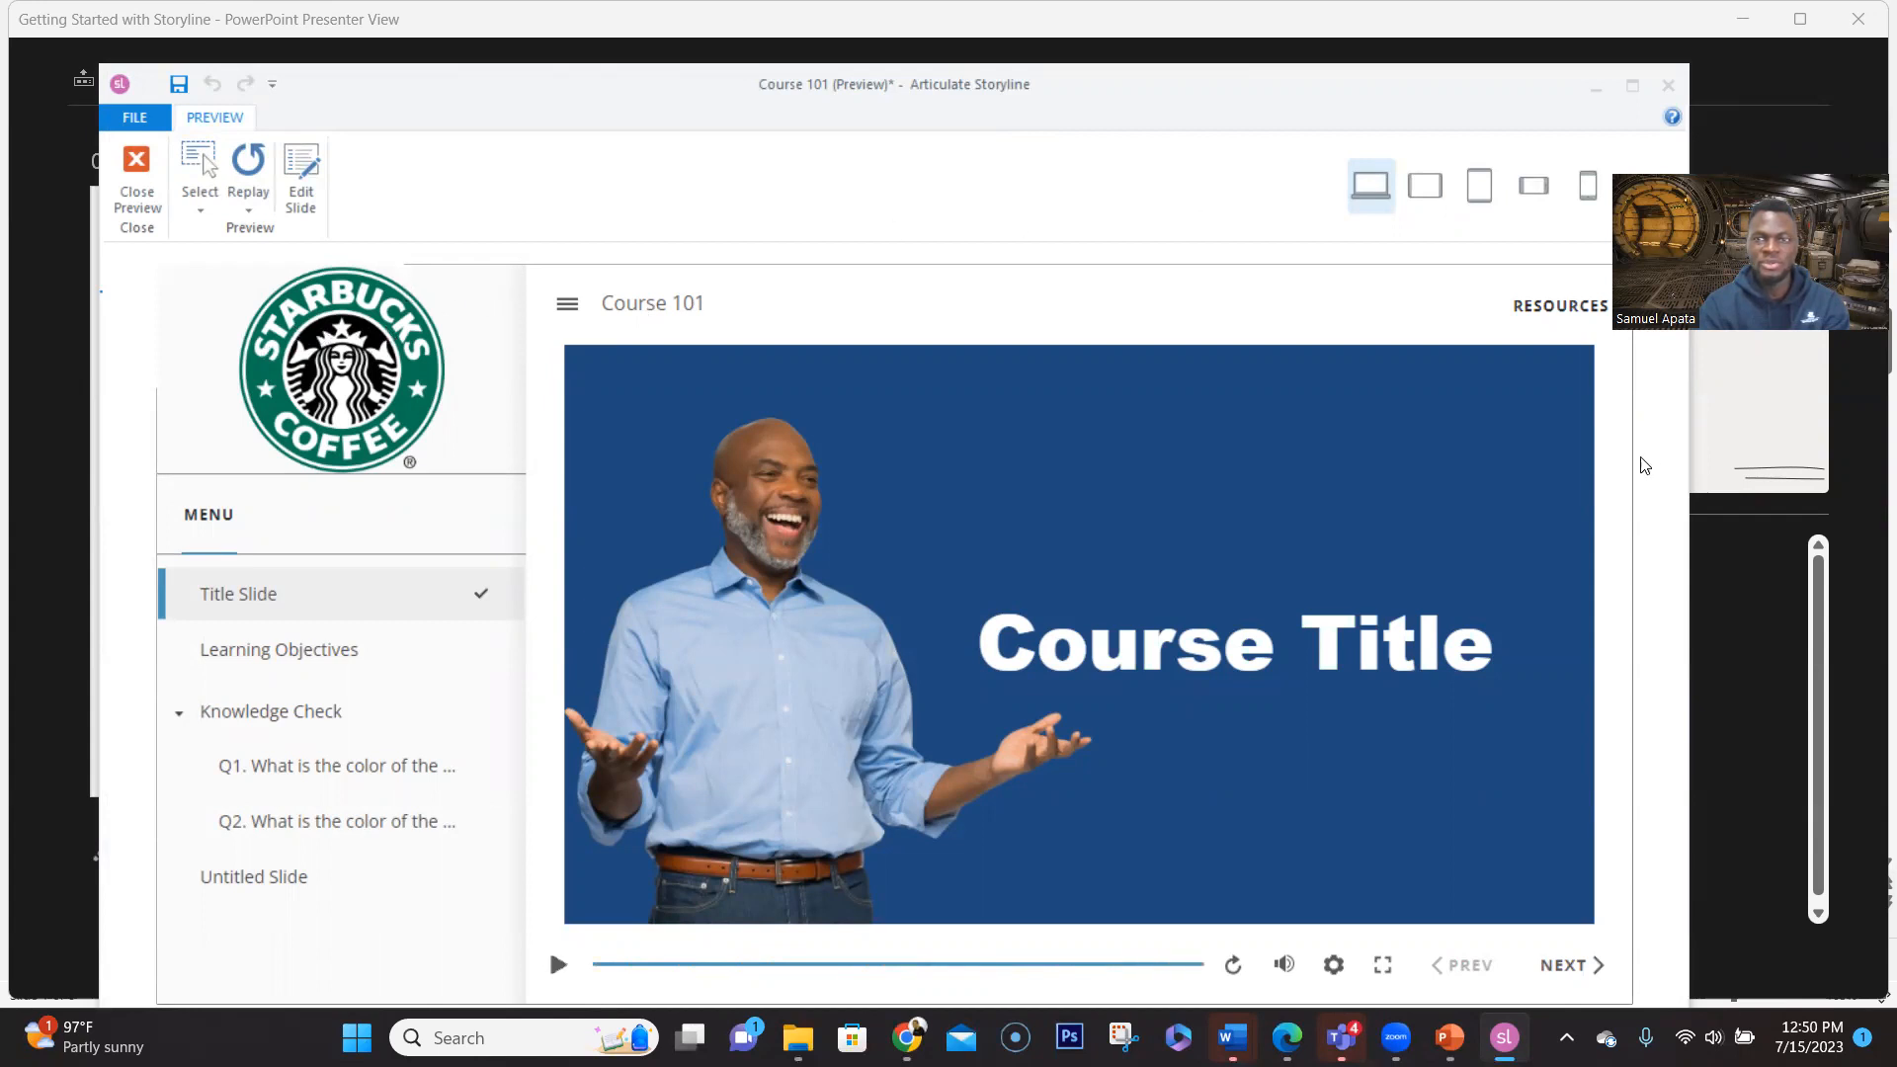
{"action": "left_click", "coordinate": [1551, 307]}
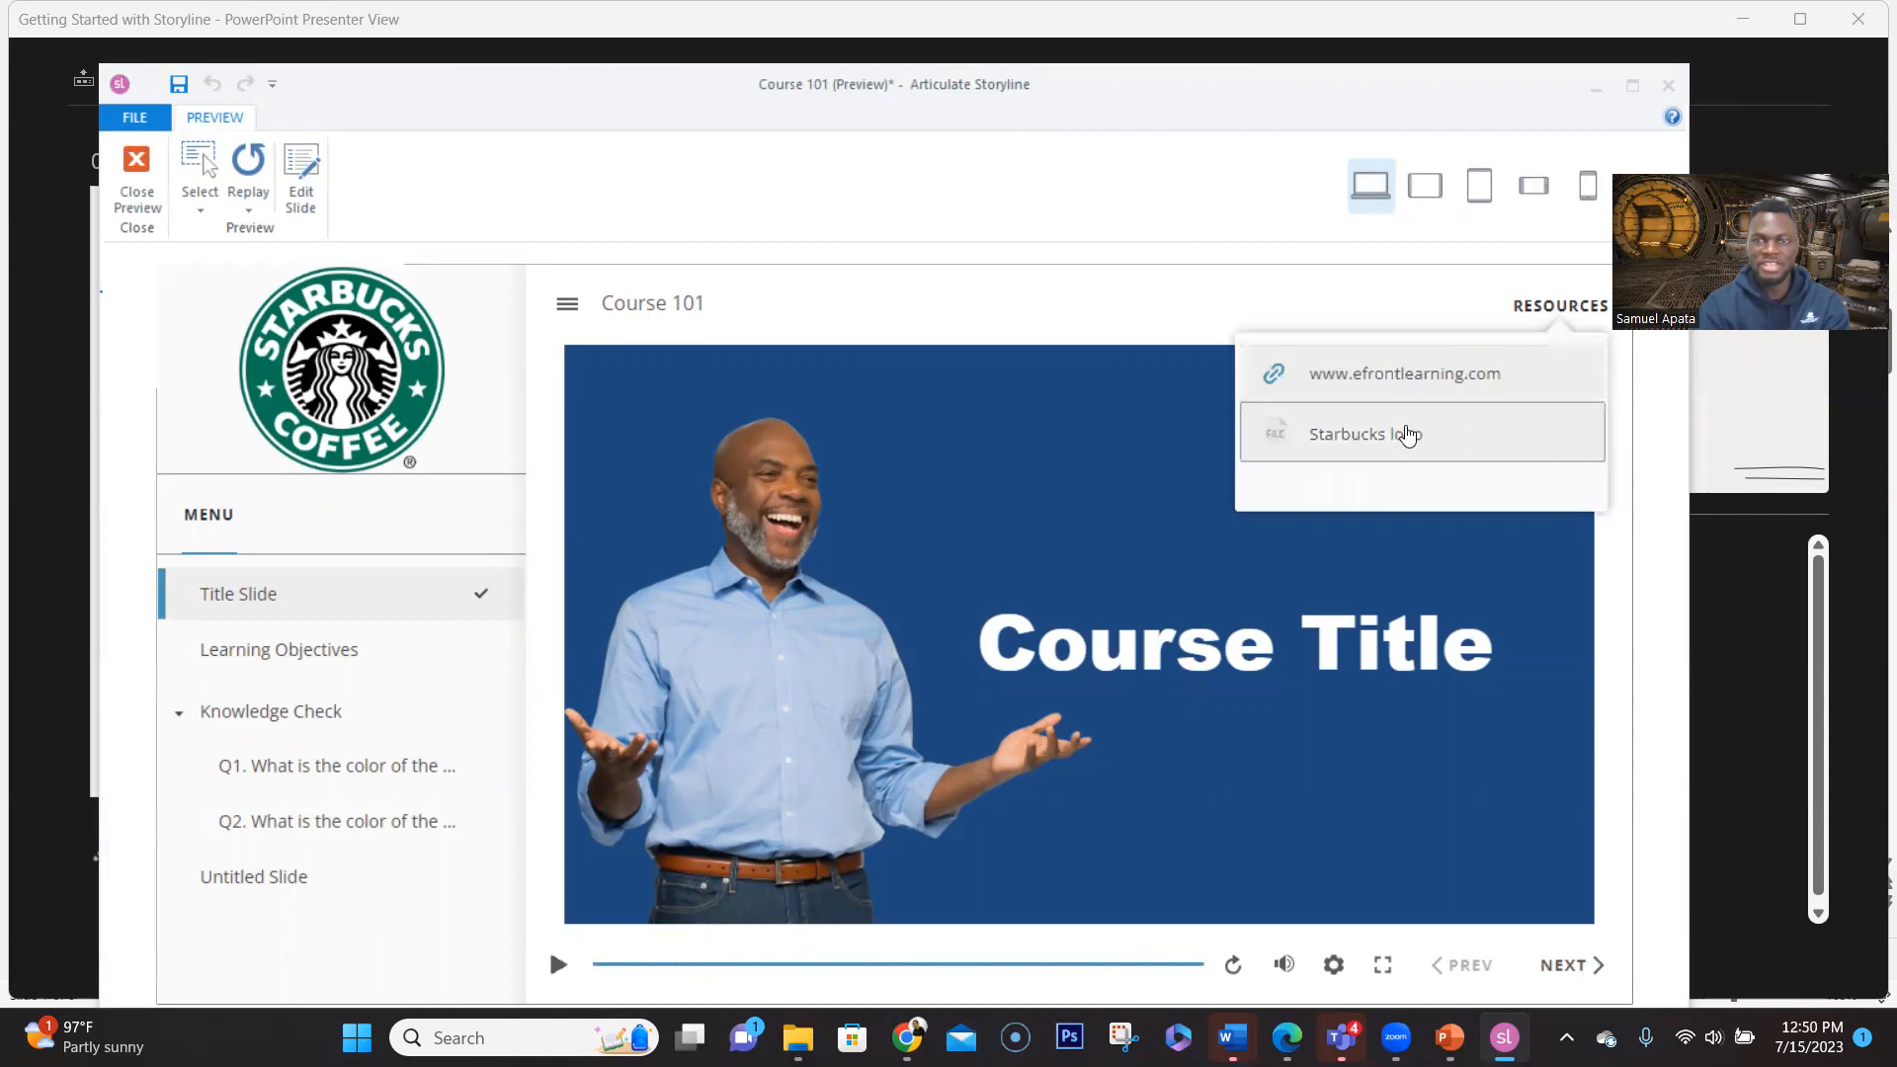
{"action": "left_click", "coordinate": [736, 313]}
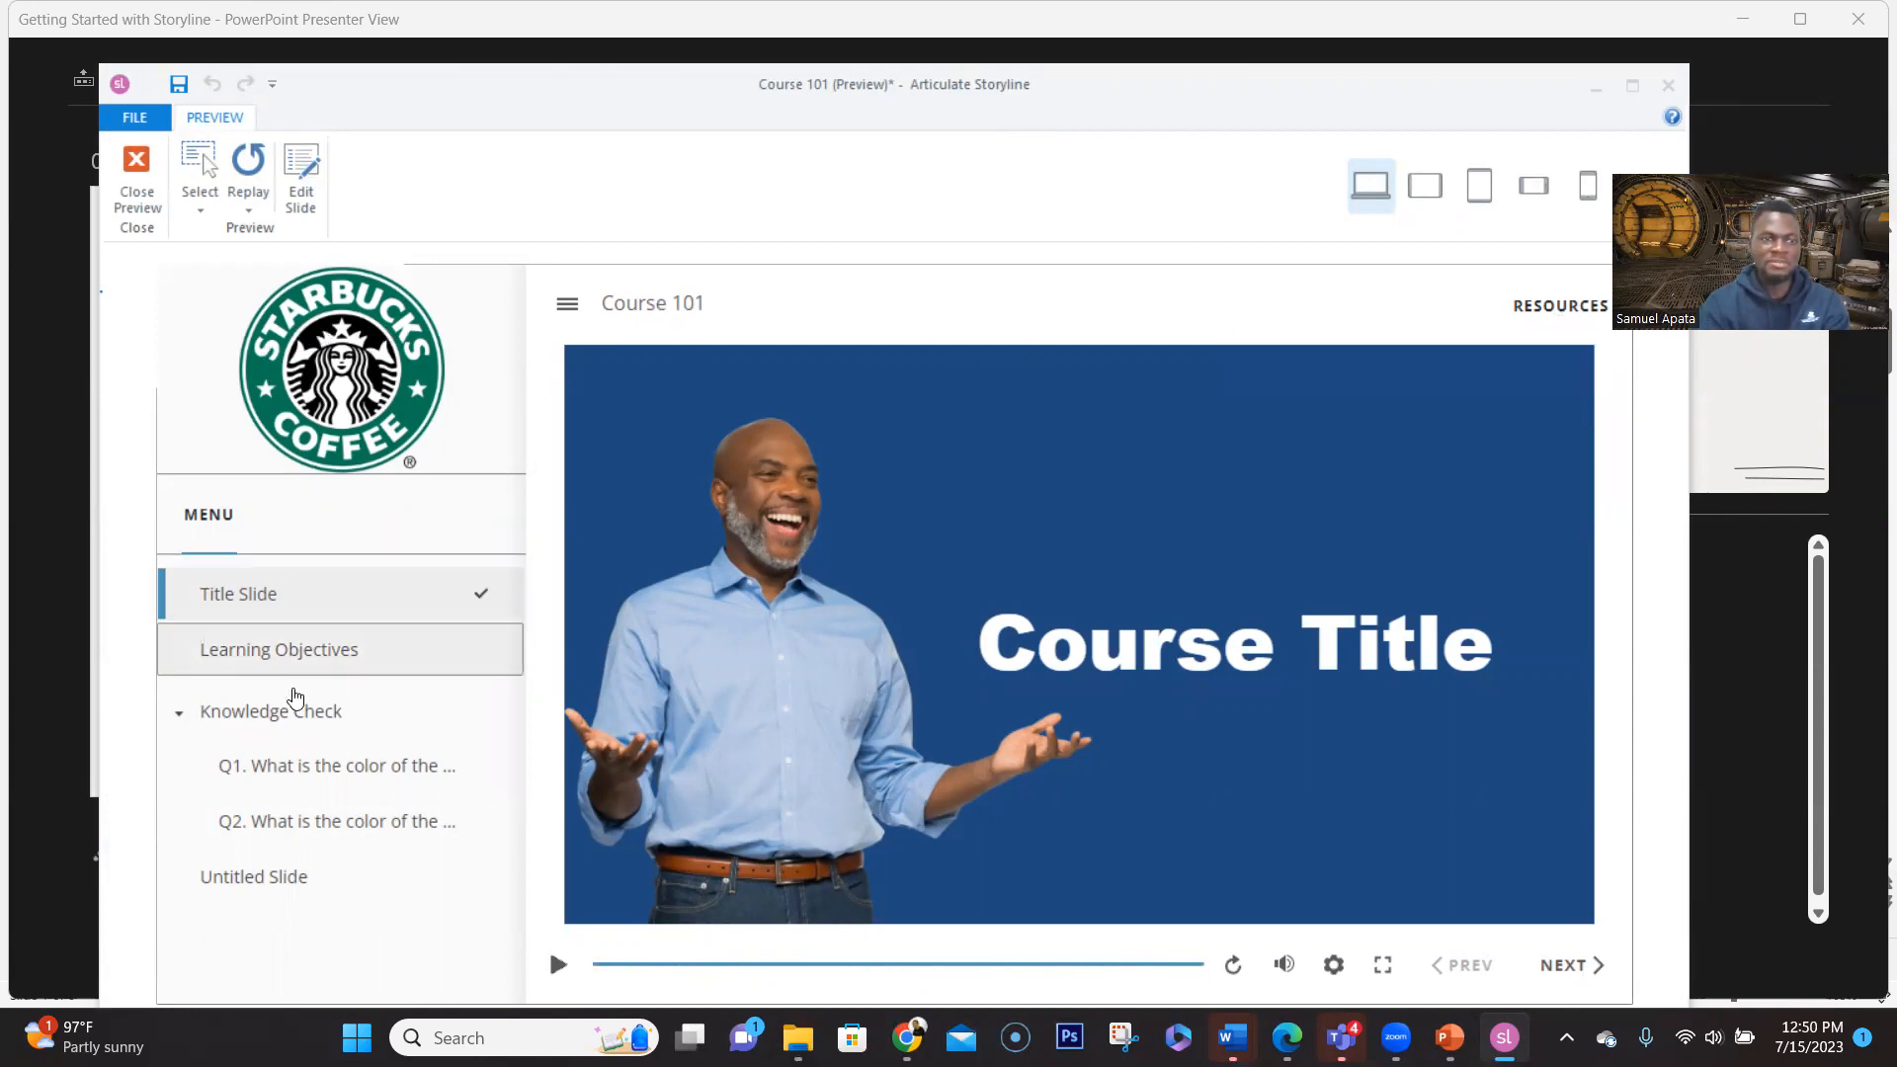
Test collapsing and expanding the Knowledge Check section in the previewed course menu, leaving it collapsed
{"action": "left_click", "coordinate": [179, 715]}
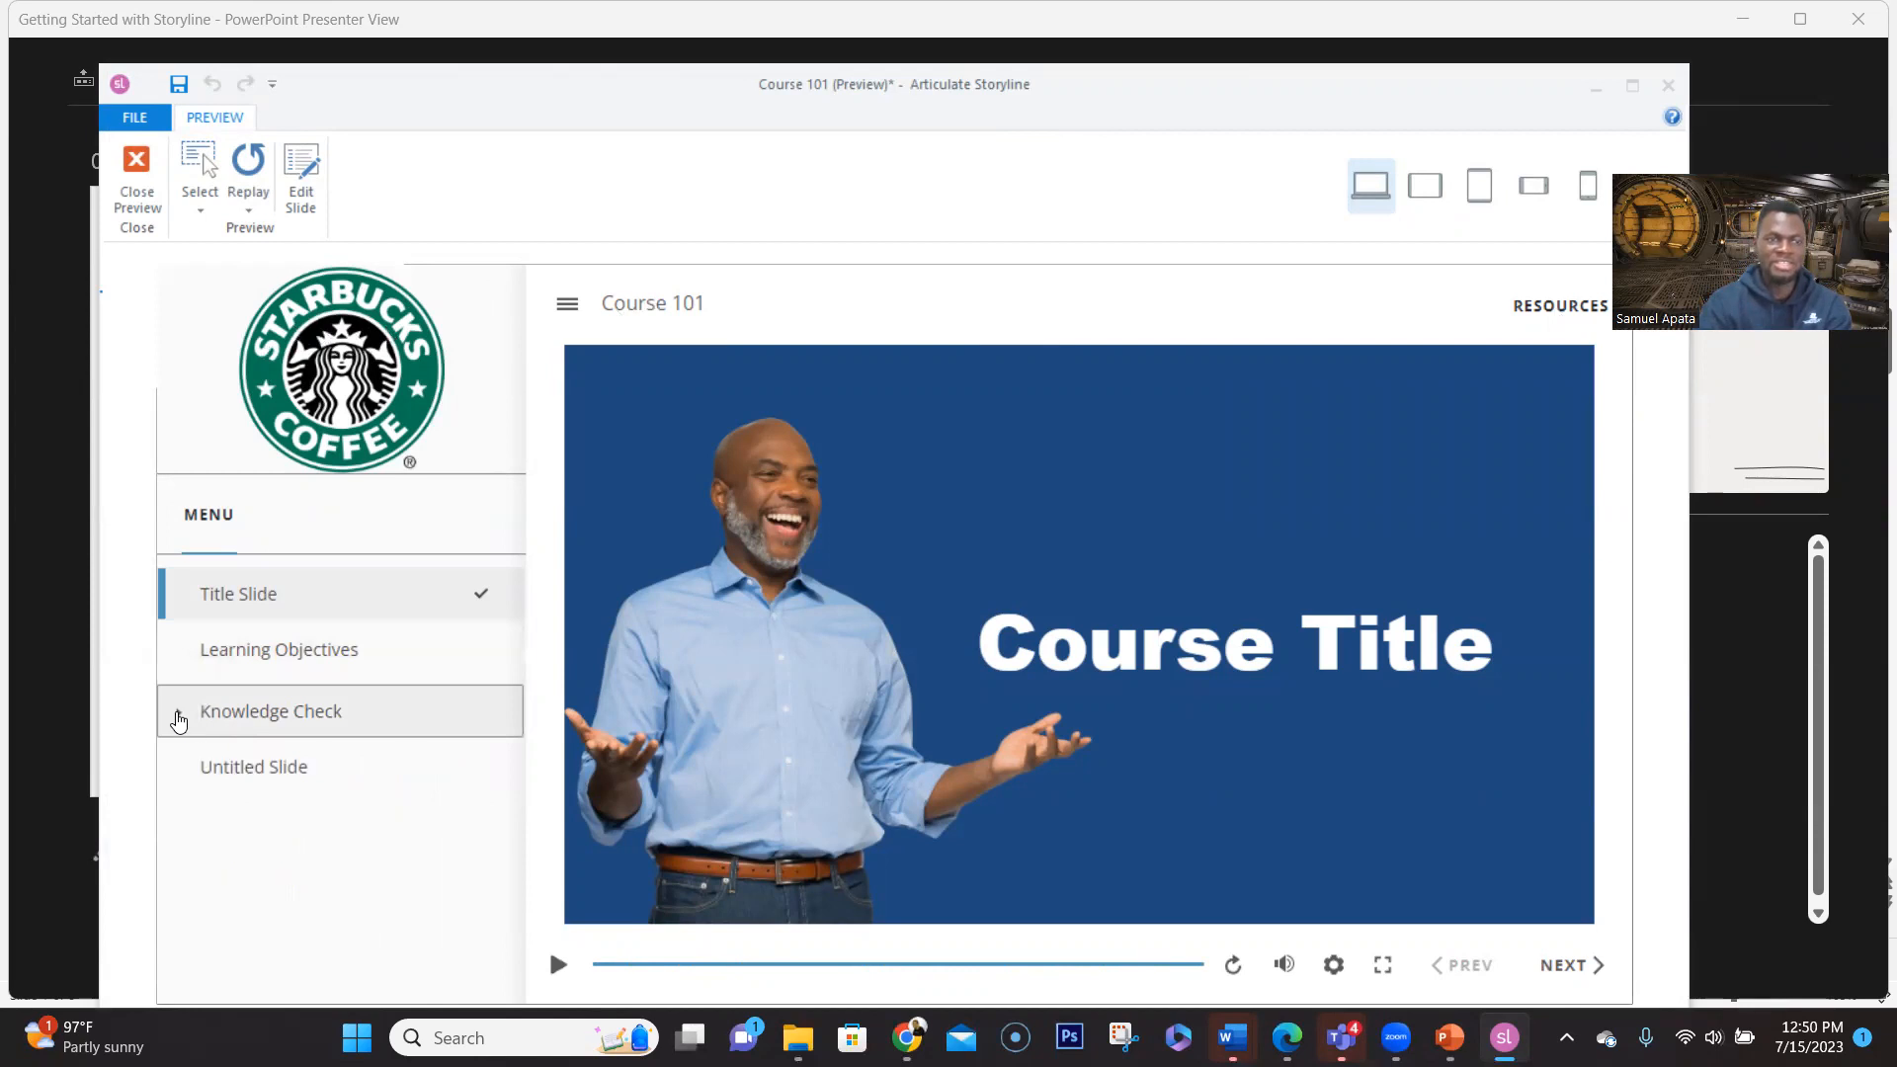
{"action": "left_click", "coordinate": [179, 717]}
{"action": "left_click", "coordinate": [179, 717]}
{"action": "left_click", "coordinate": [179, 717]}
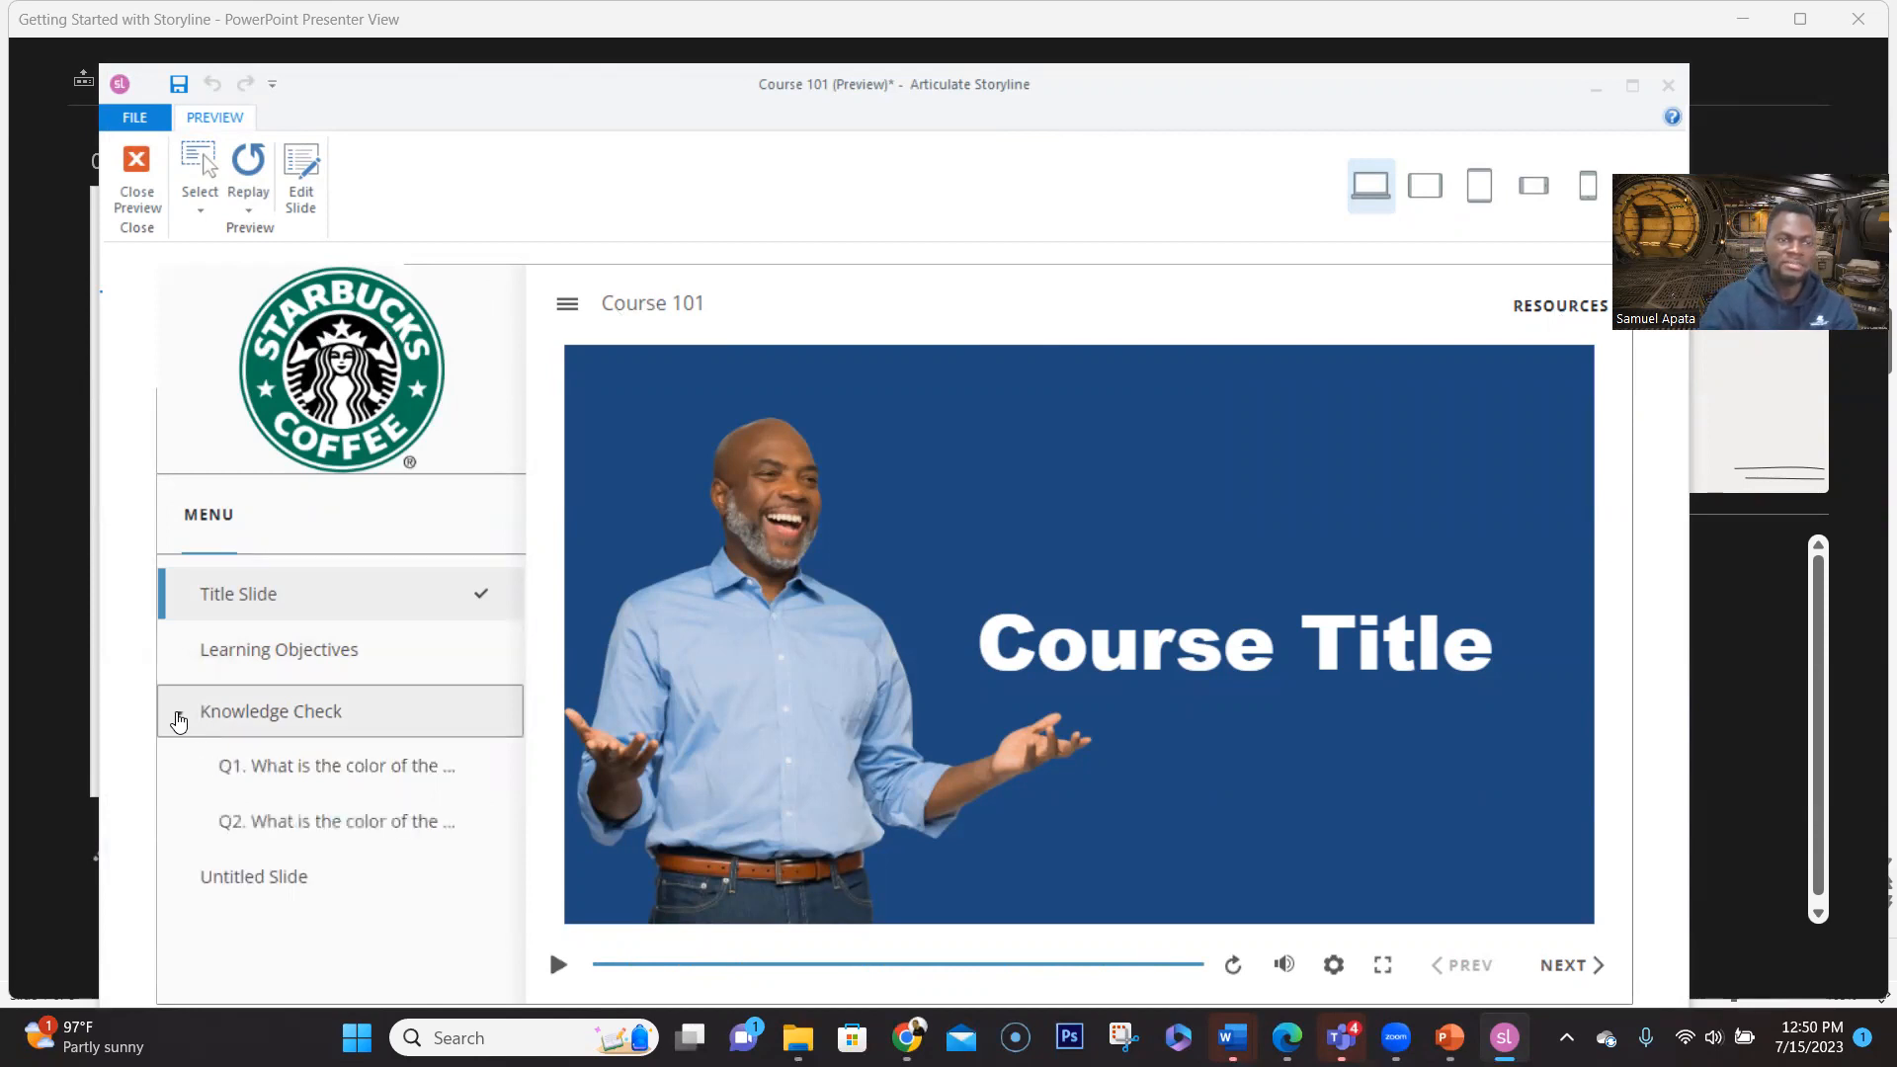
{"action": "left_click", "coordinate": [179, 717]}
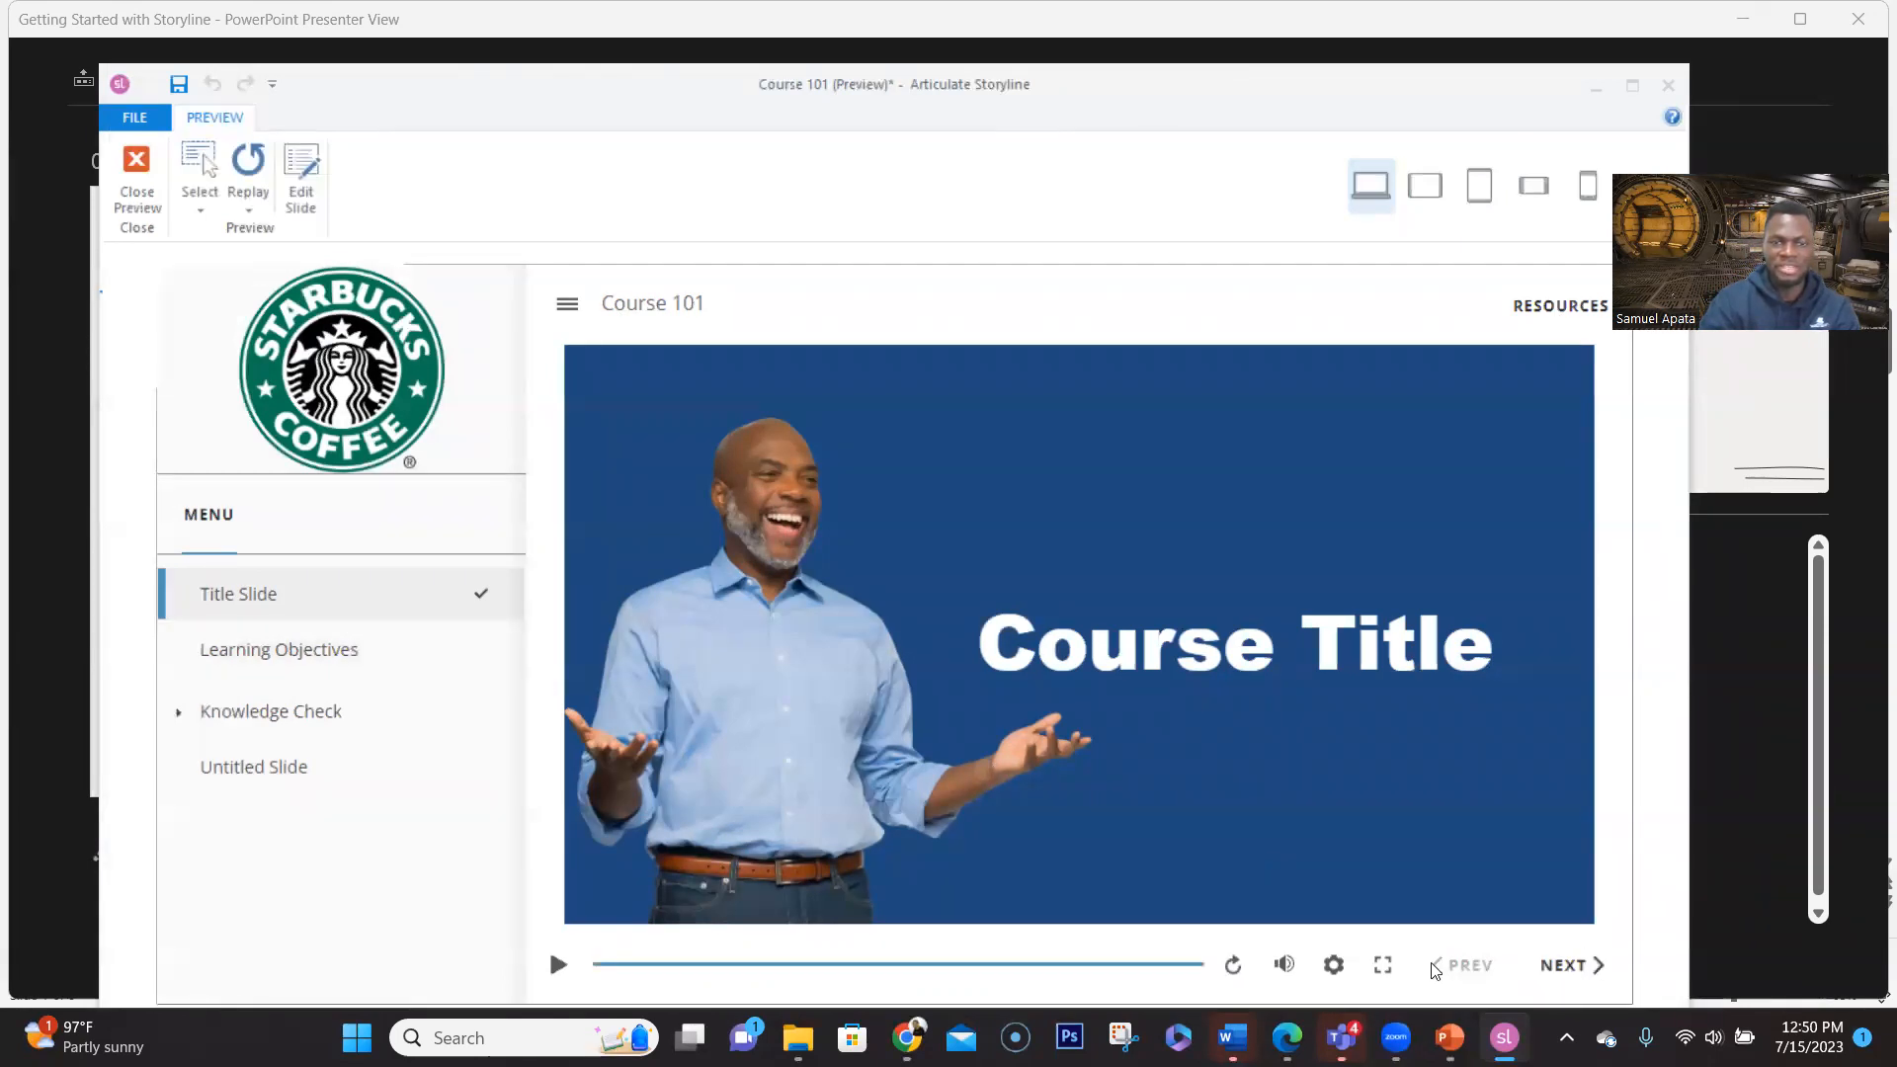
Try the play and full-screen controls on the previewed title slide
{"action": "left_click", "coordinate": [558, 964]}
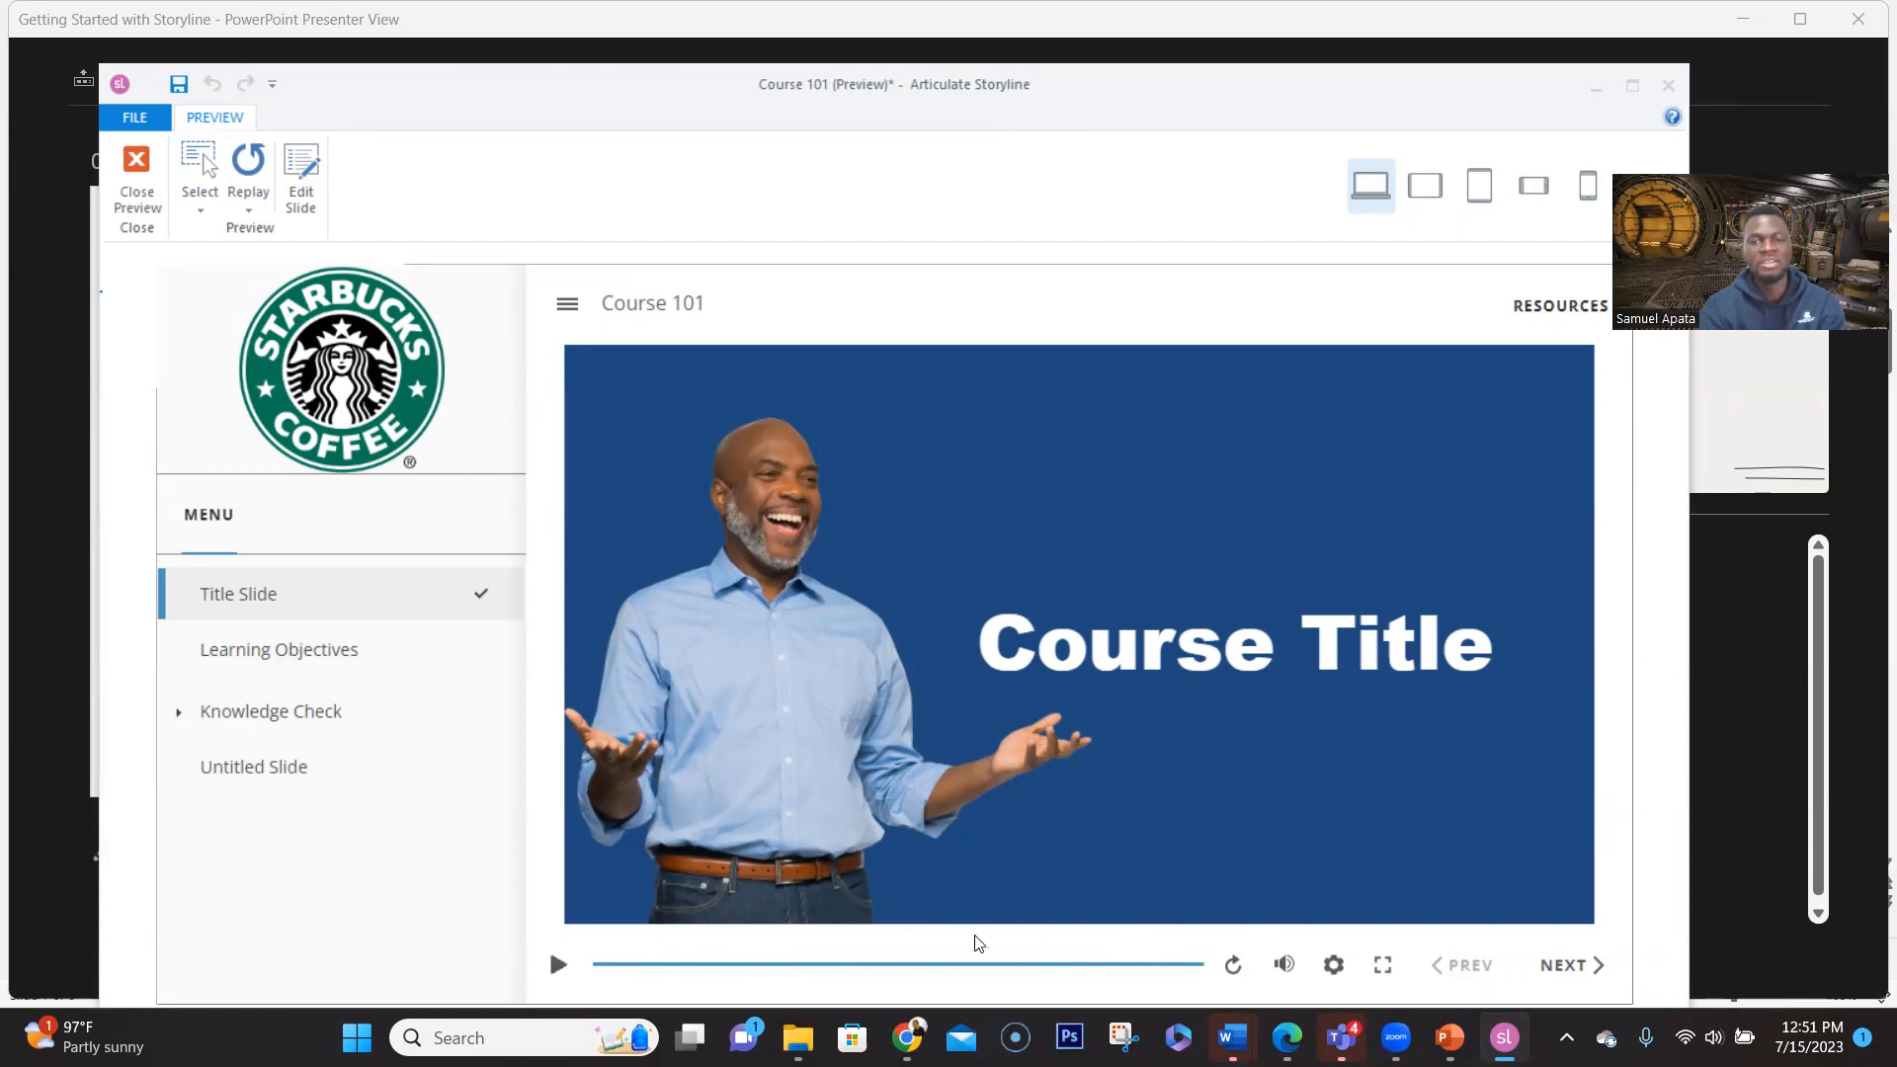
{"action": "mouse_move", "coordinate": [1295, 972]}
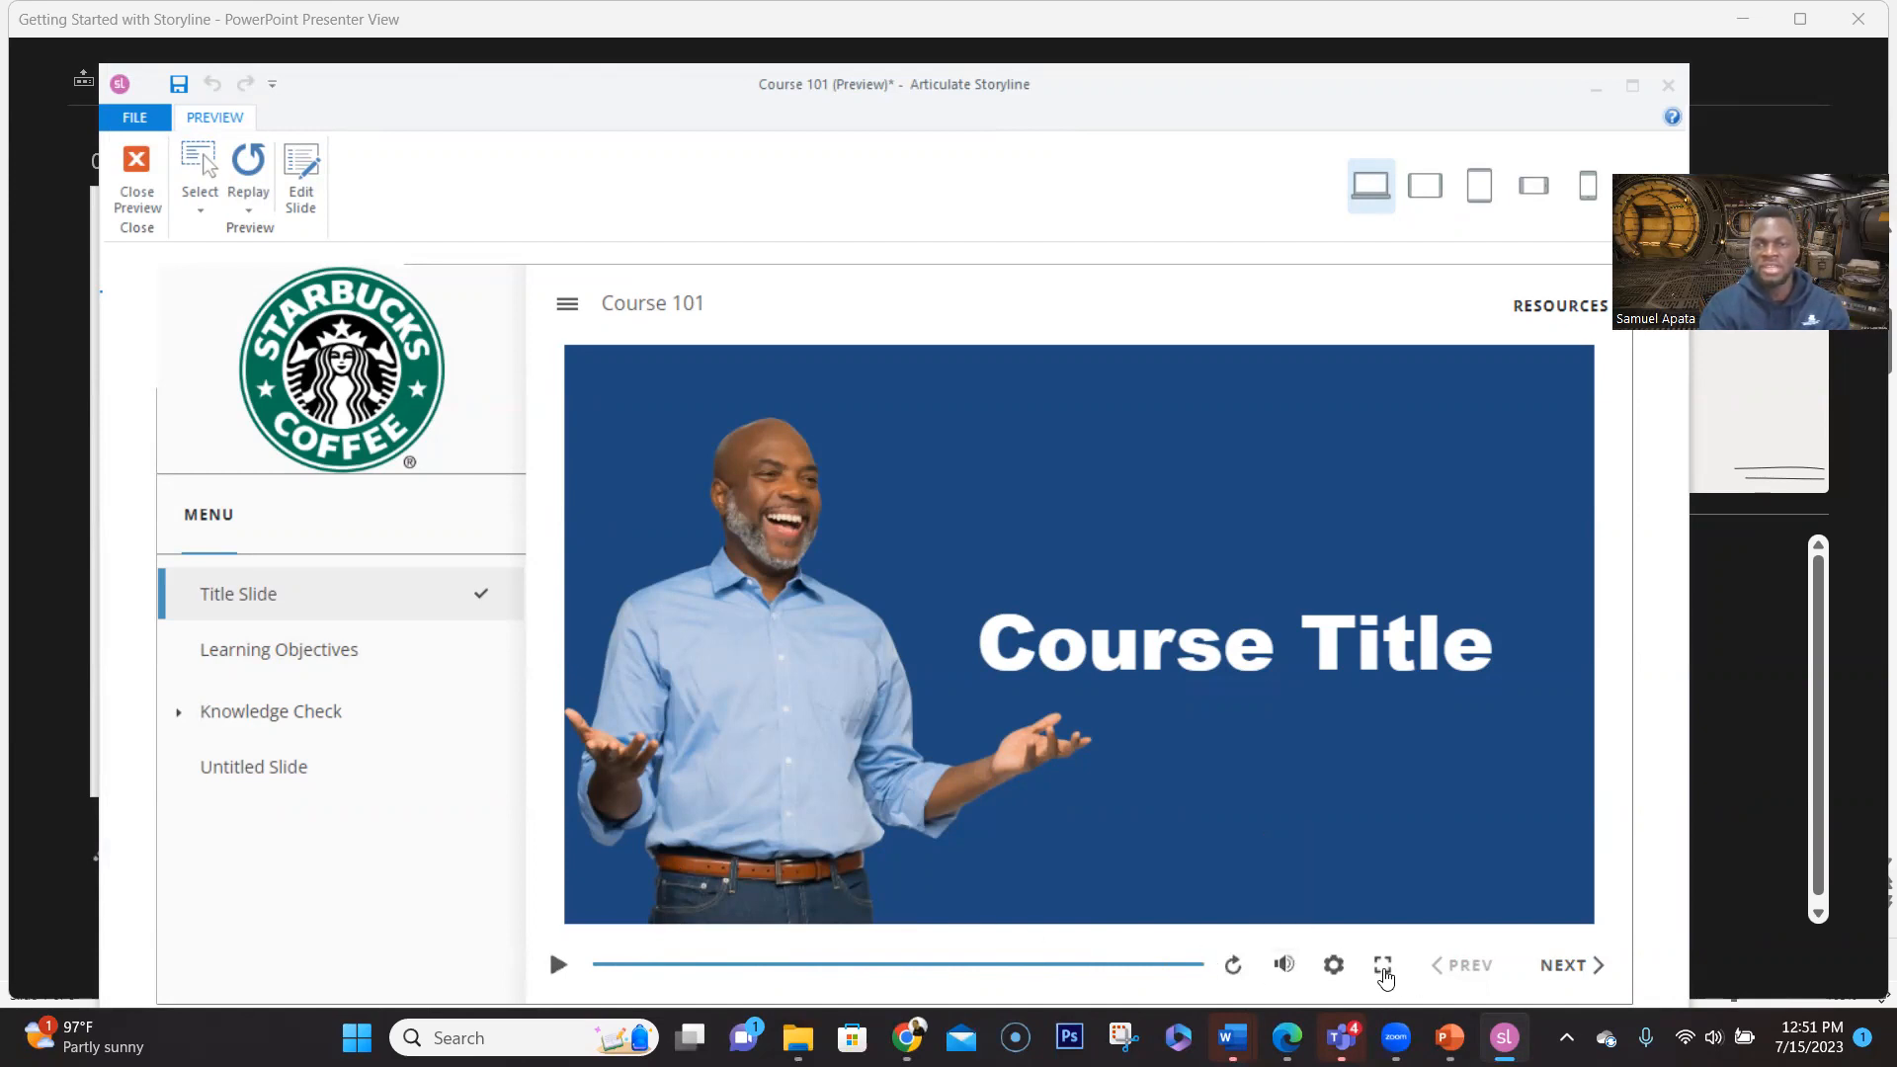
{"action": "left_click", "coordinate": [1383, 970]}
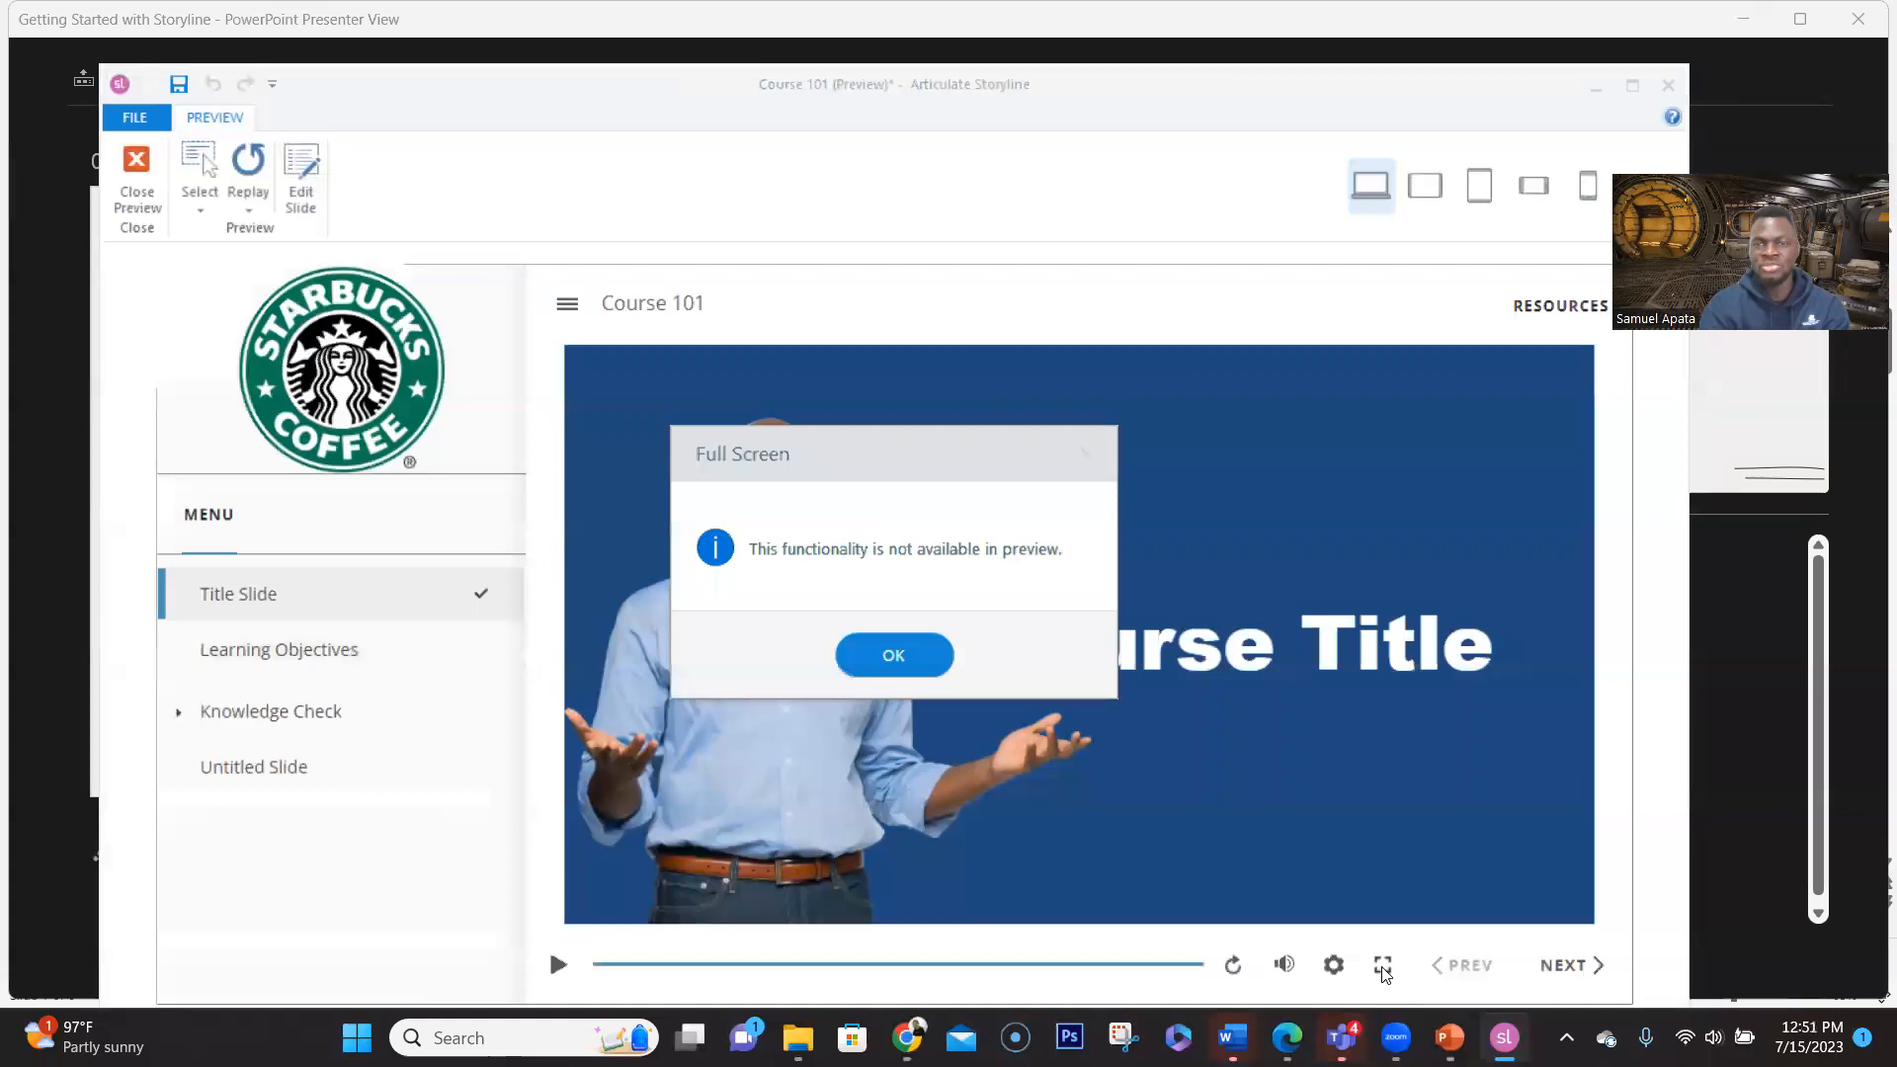
{"action": "left_click", "coordinate": [869, 656]}
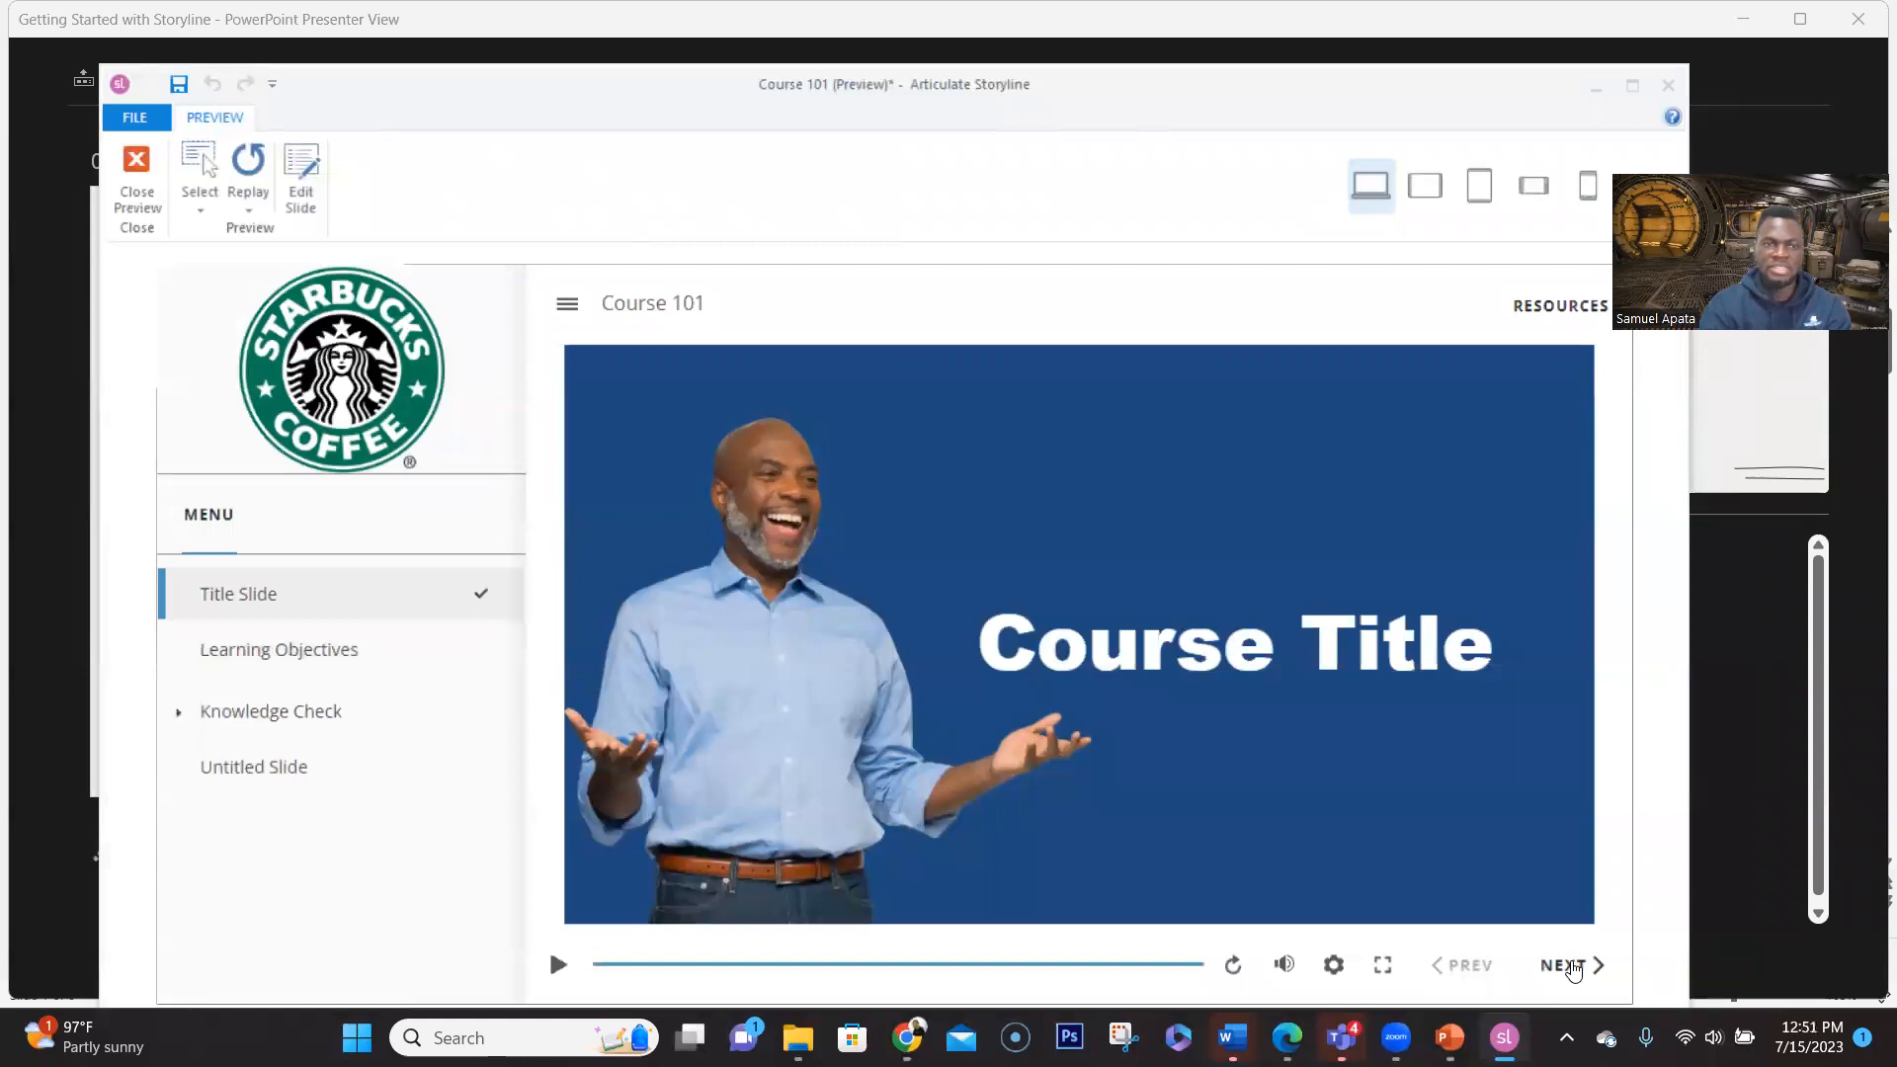
Advance the preview from the title slide through the objectives slides to the Q1 question slide
{"action": "left_click", "coordinate": [1571, 968]}
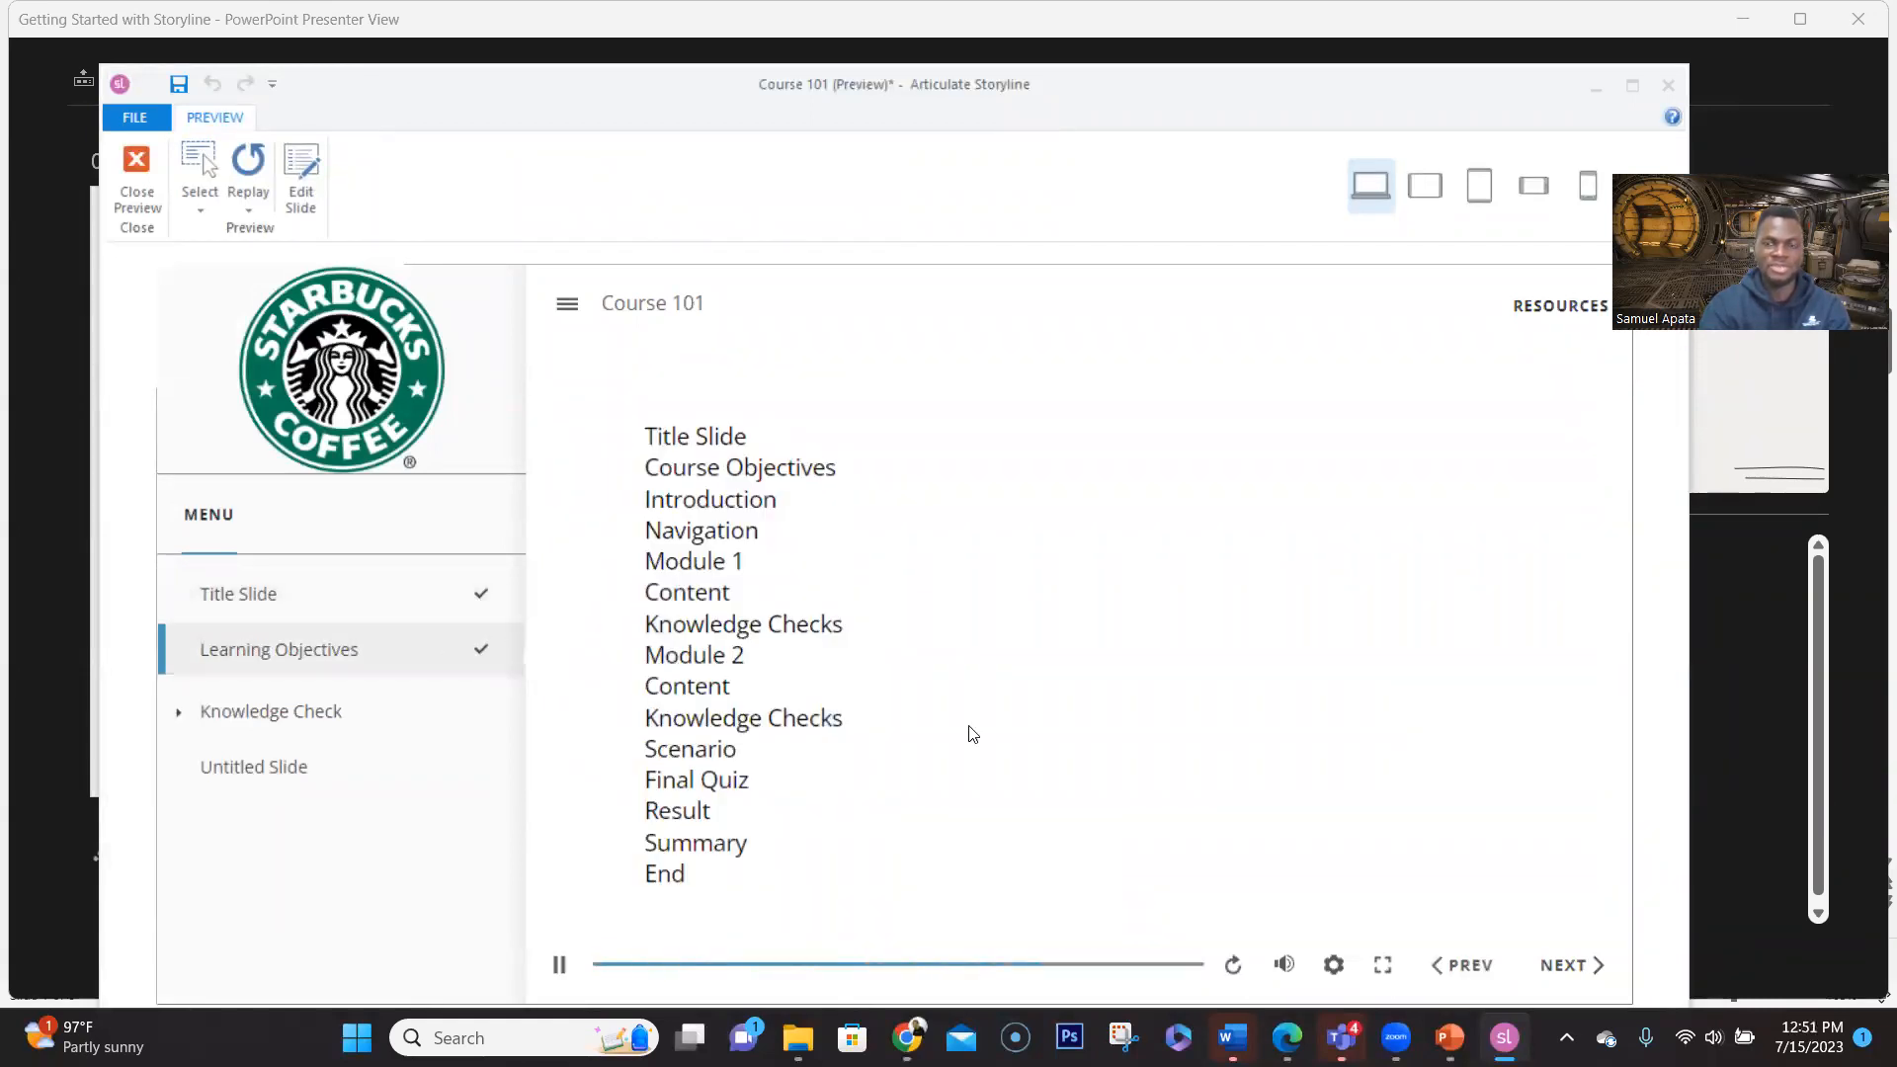
{"action": "left_click", "coordinate": [1565, 967]}
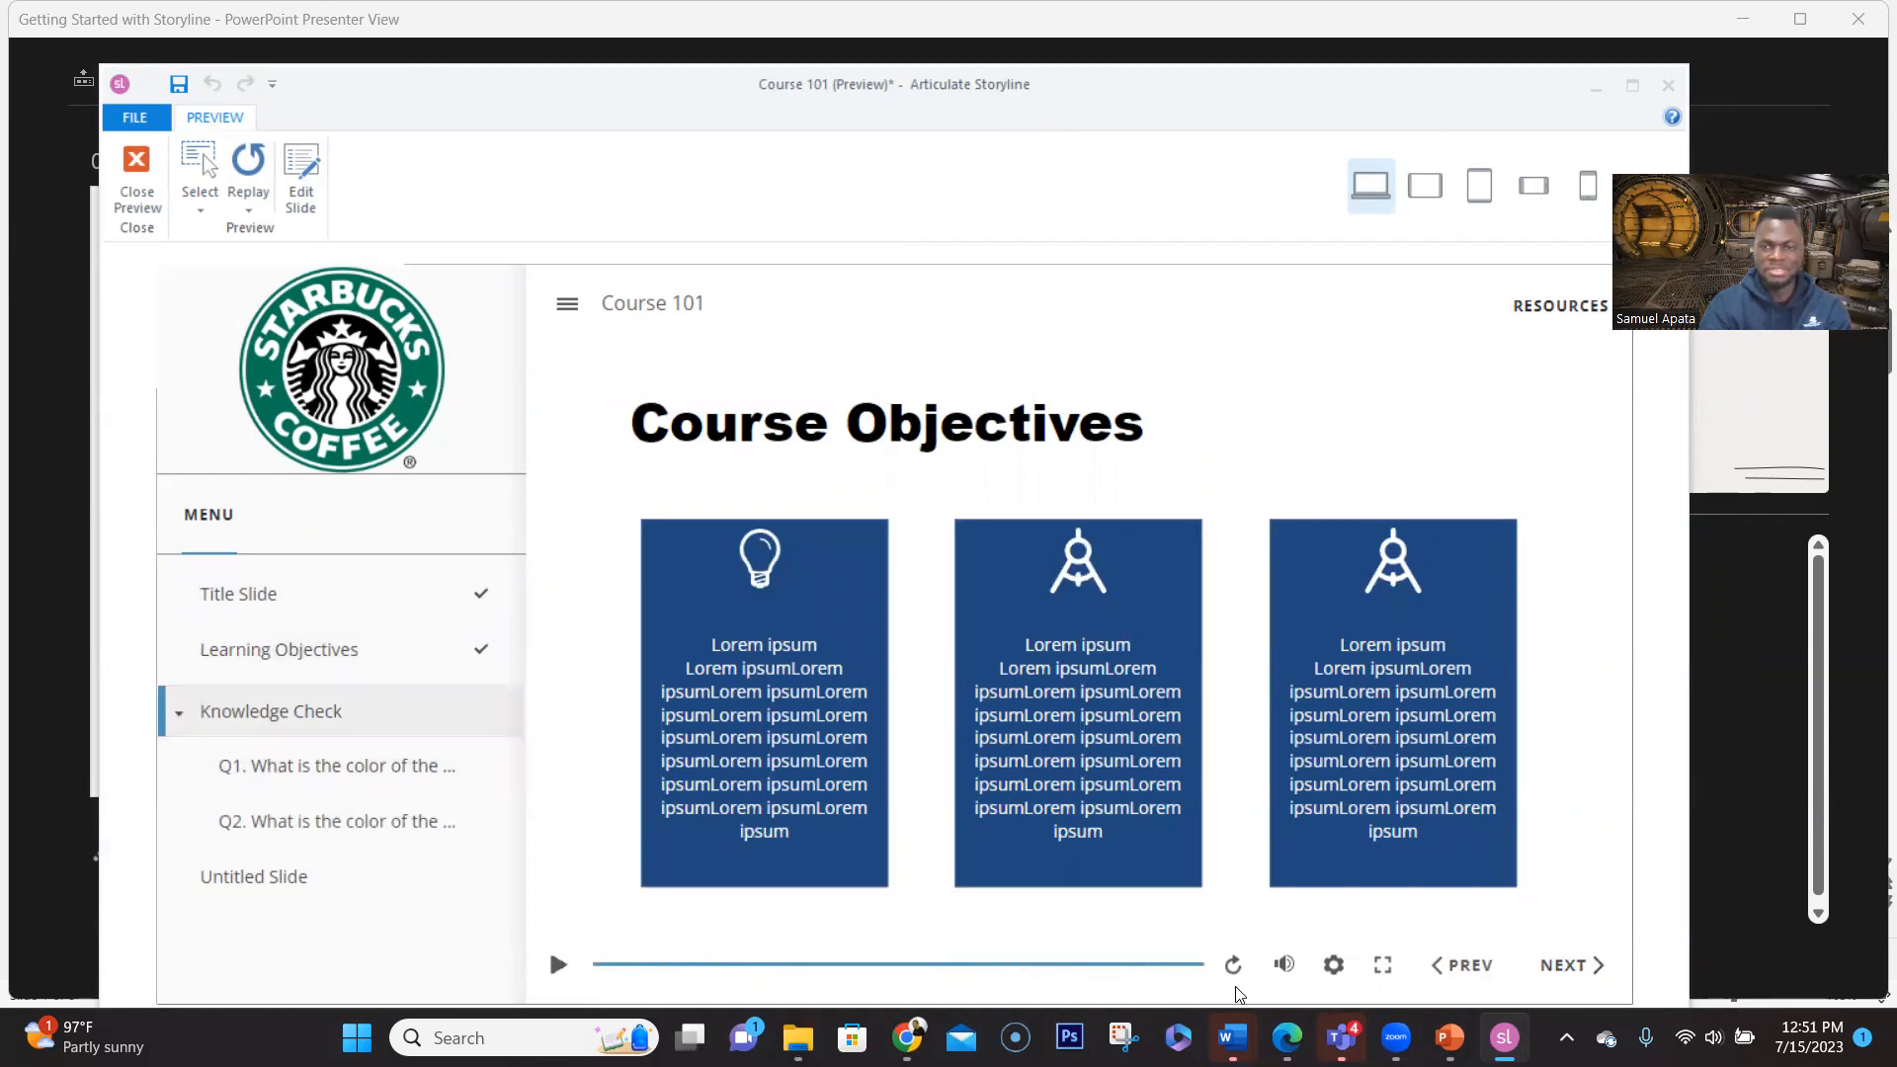
{"action": "left_click", "coordinate": [1565, 968]}
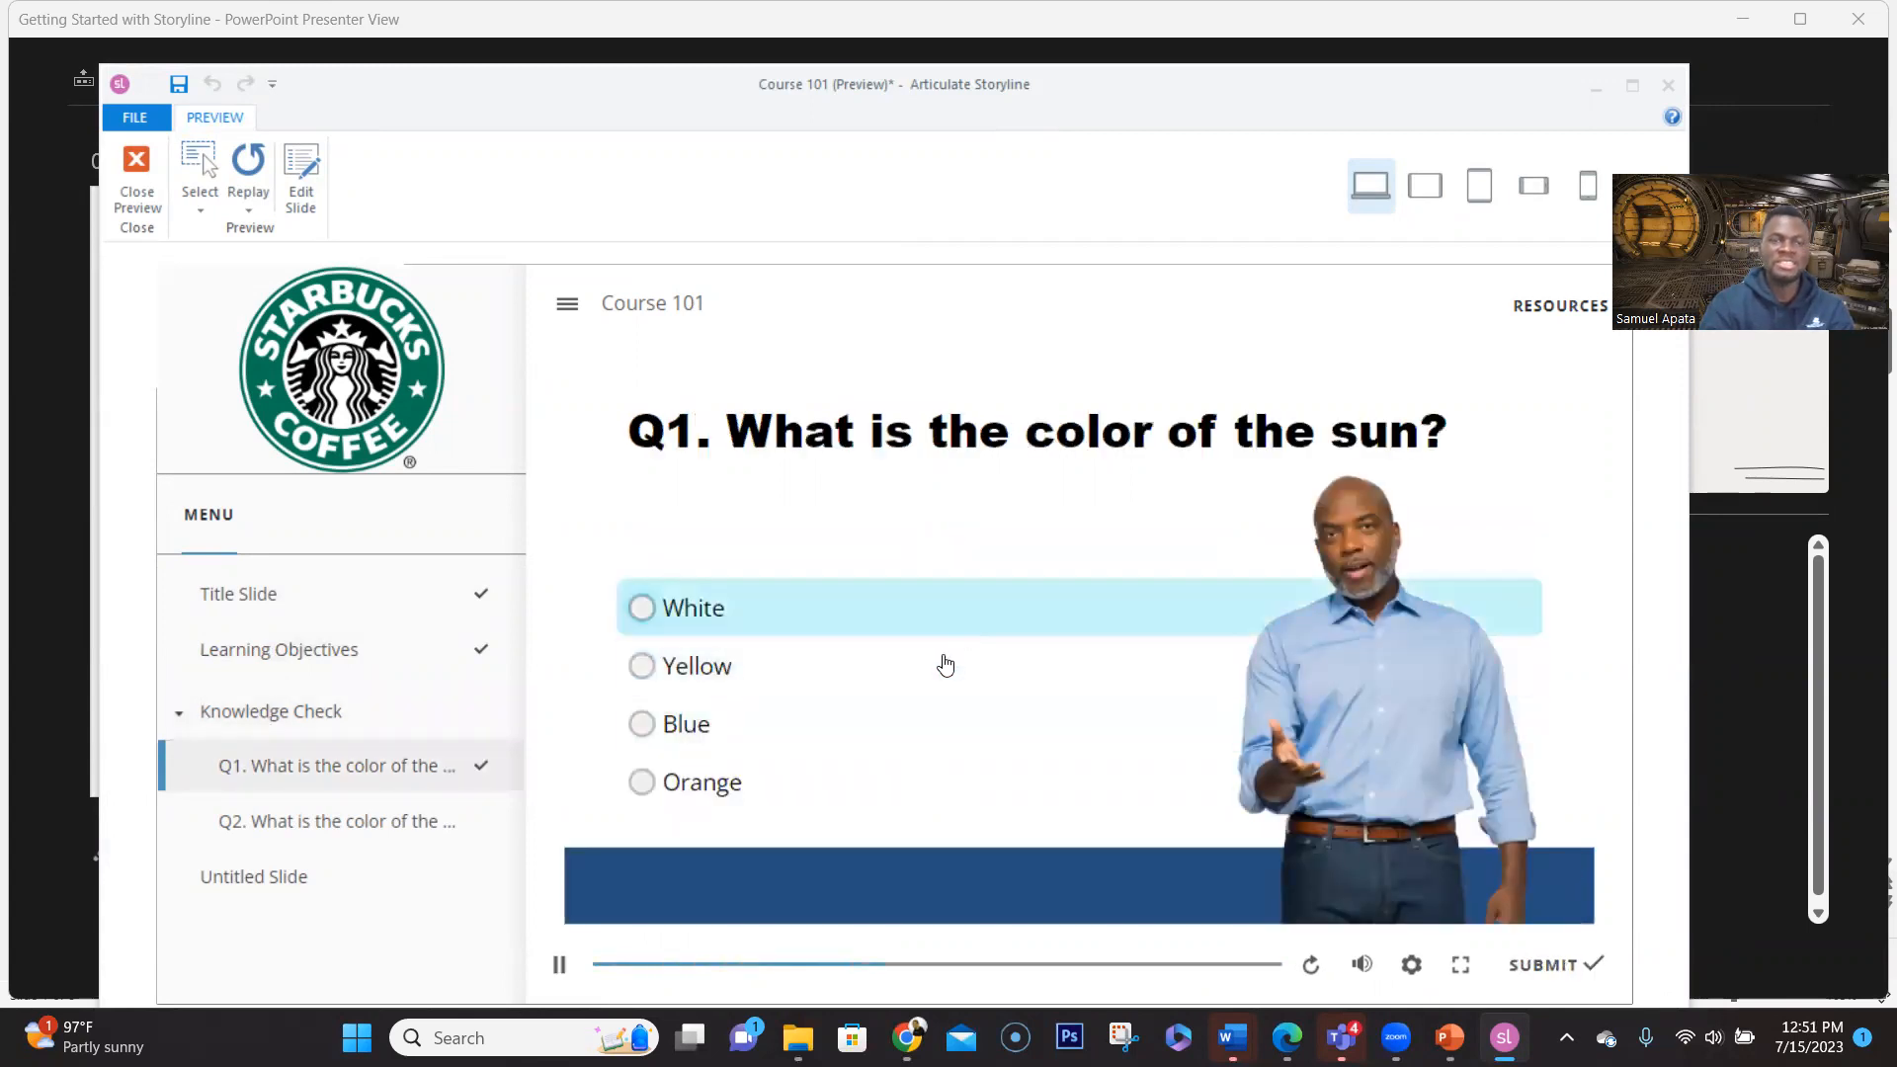
Submit "Blue" as the answer to Q1 in the preview and return to the question for another attempt
{"action": "left_click", "coordinate": [812, 737]}
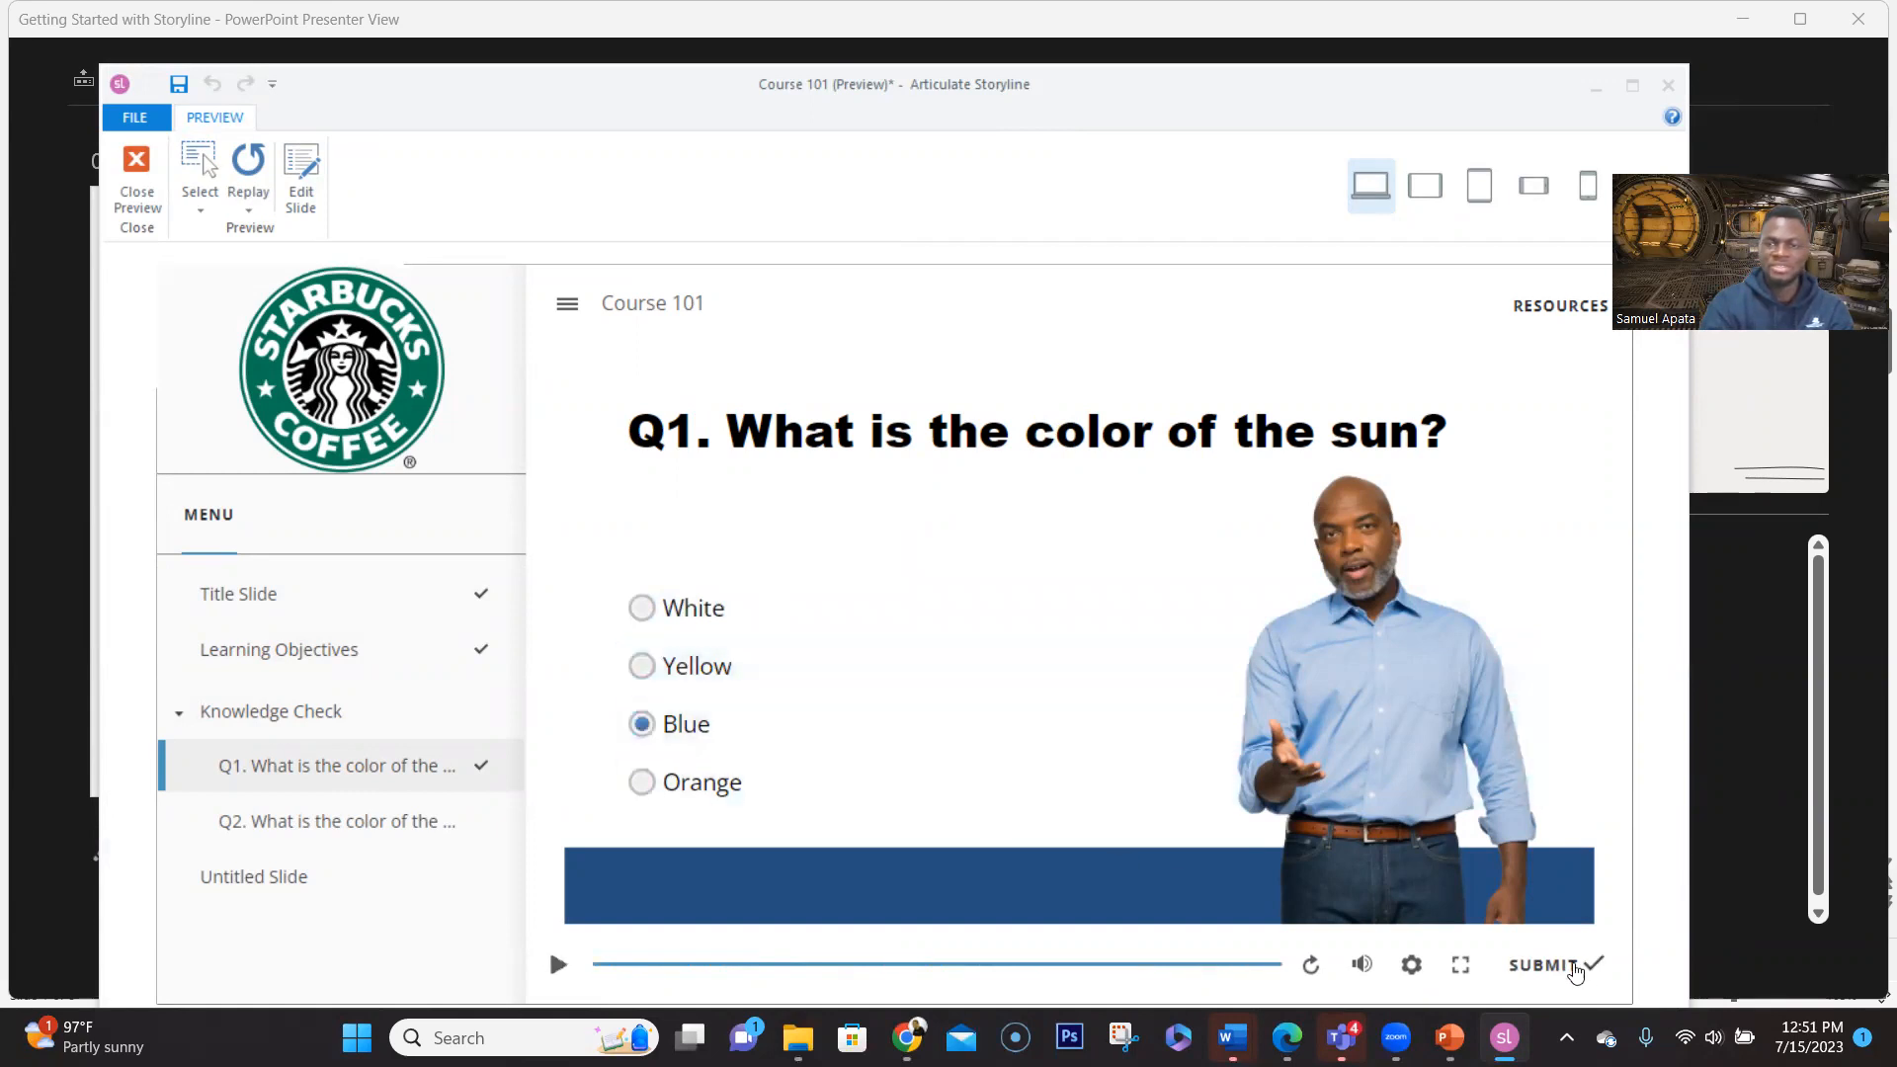
{"action": "left_click", "coordinate": [1571, 966]}
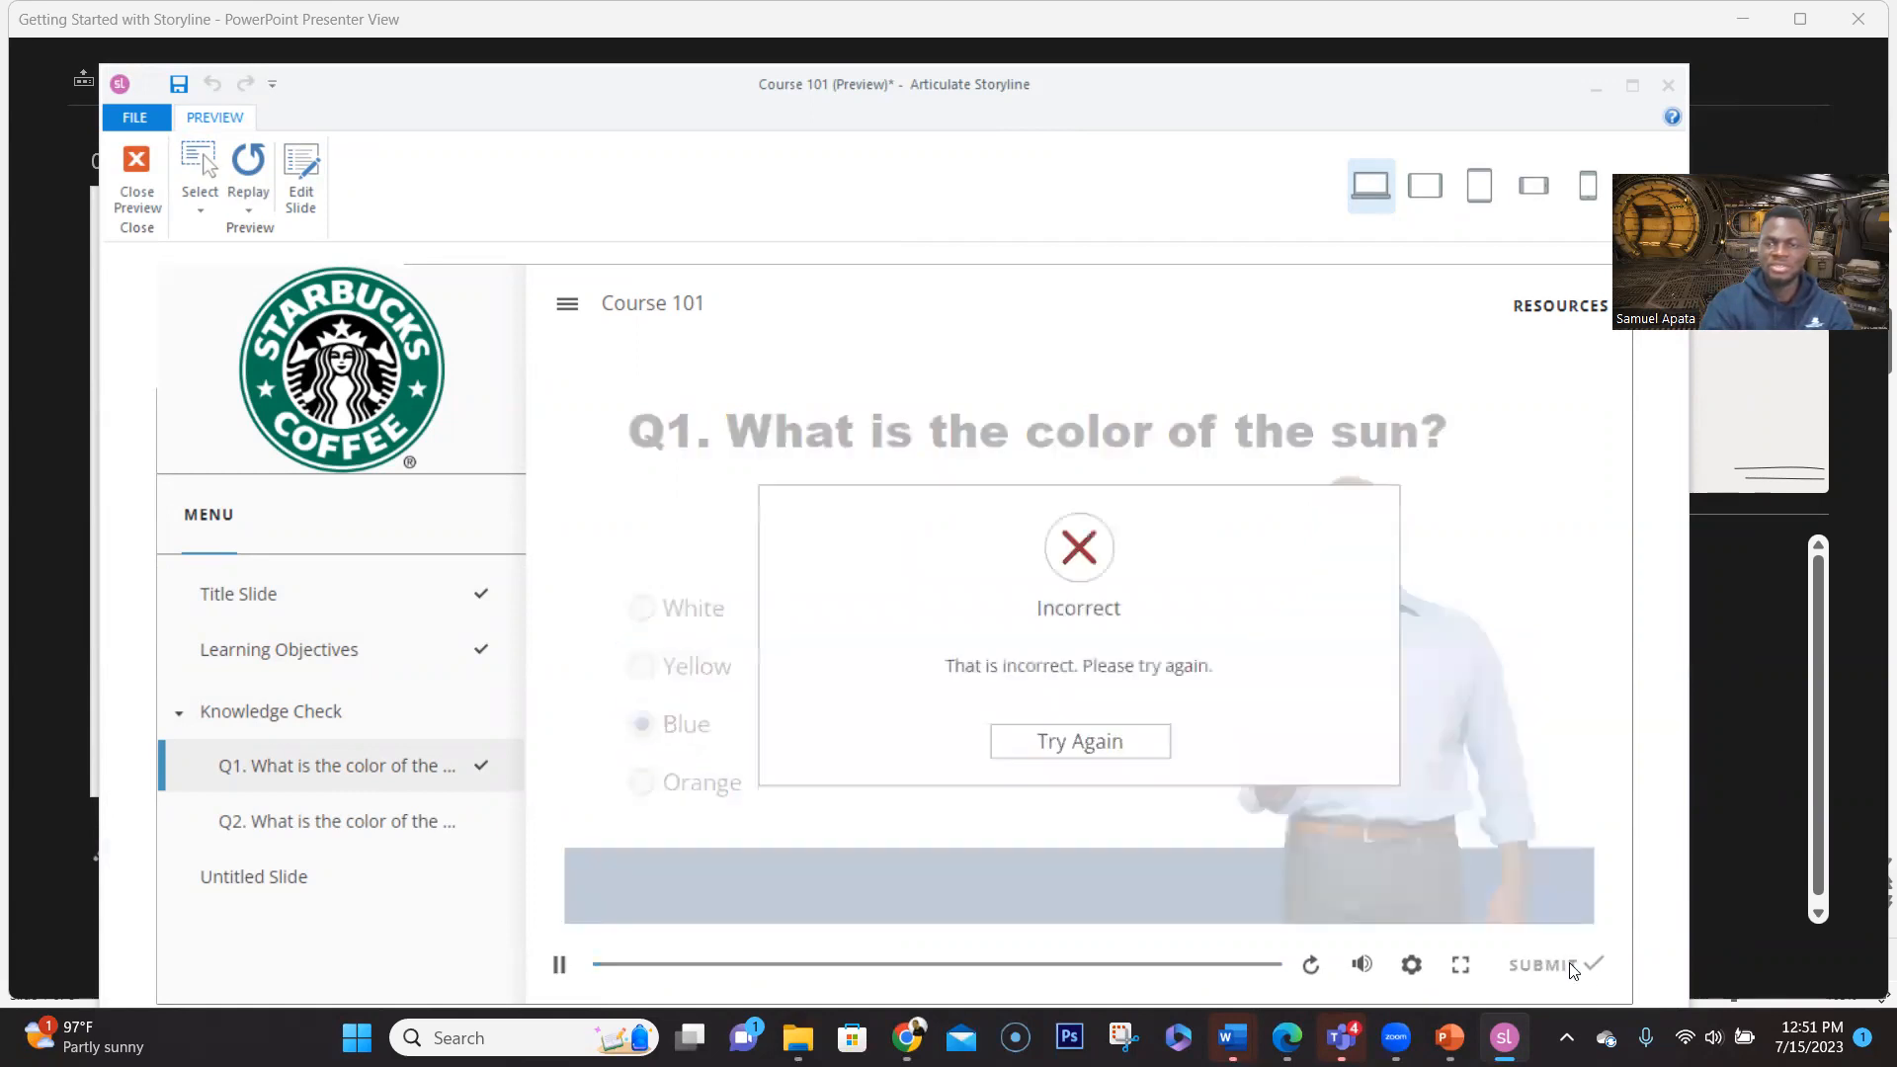
{"action": "left_click", "coordinate": [1074, 739]}
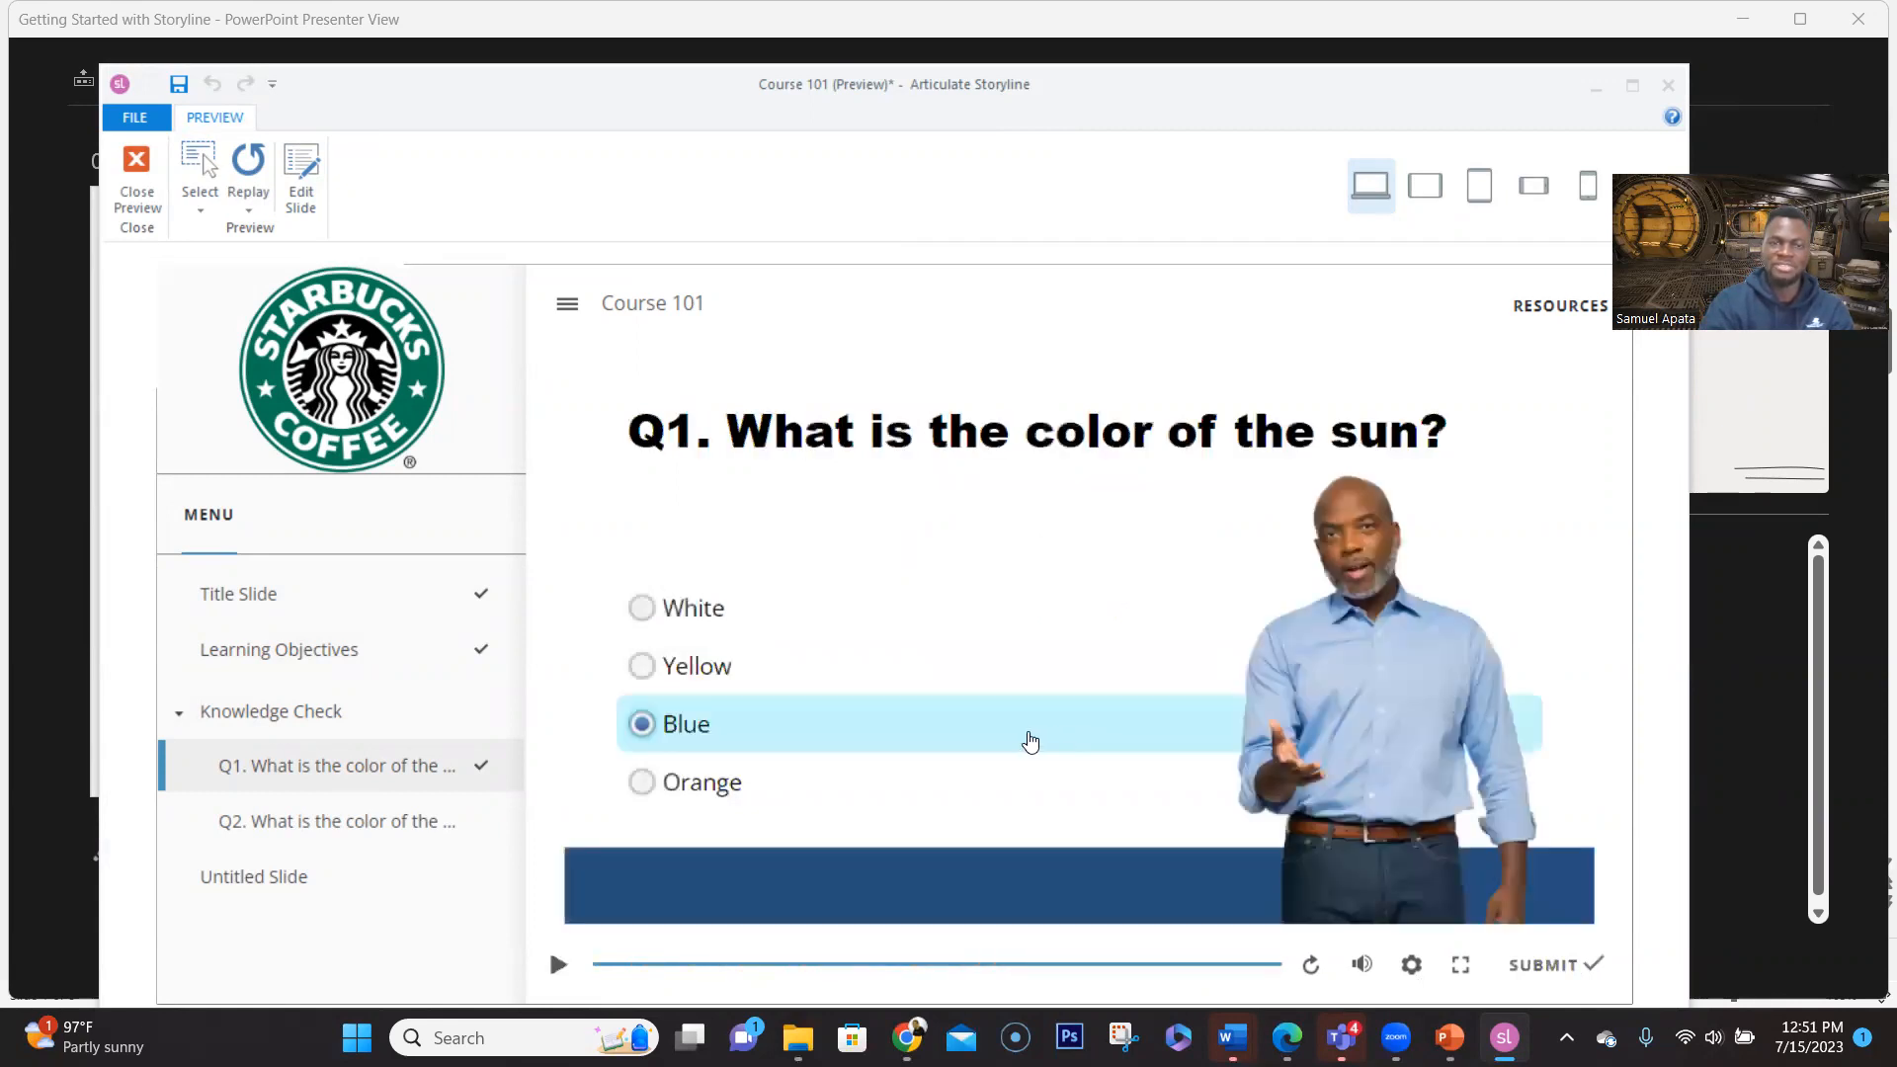
Submit "Yellow" as the answer to Q1 in the preview and continue to the Q2 slide
{"action": "left_click", "coordinate": [707, 783]}
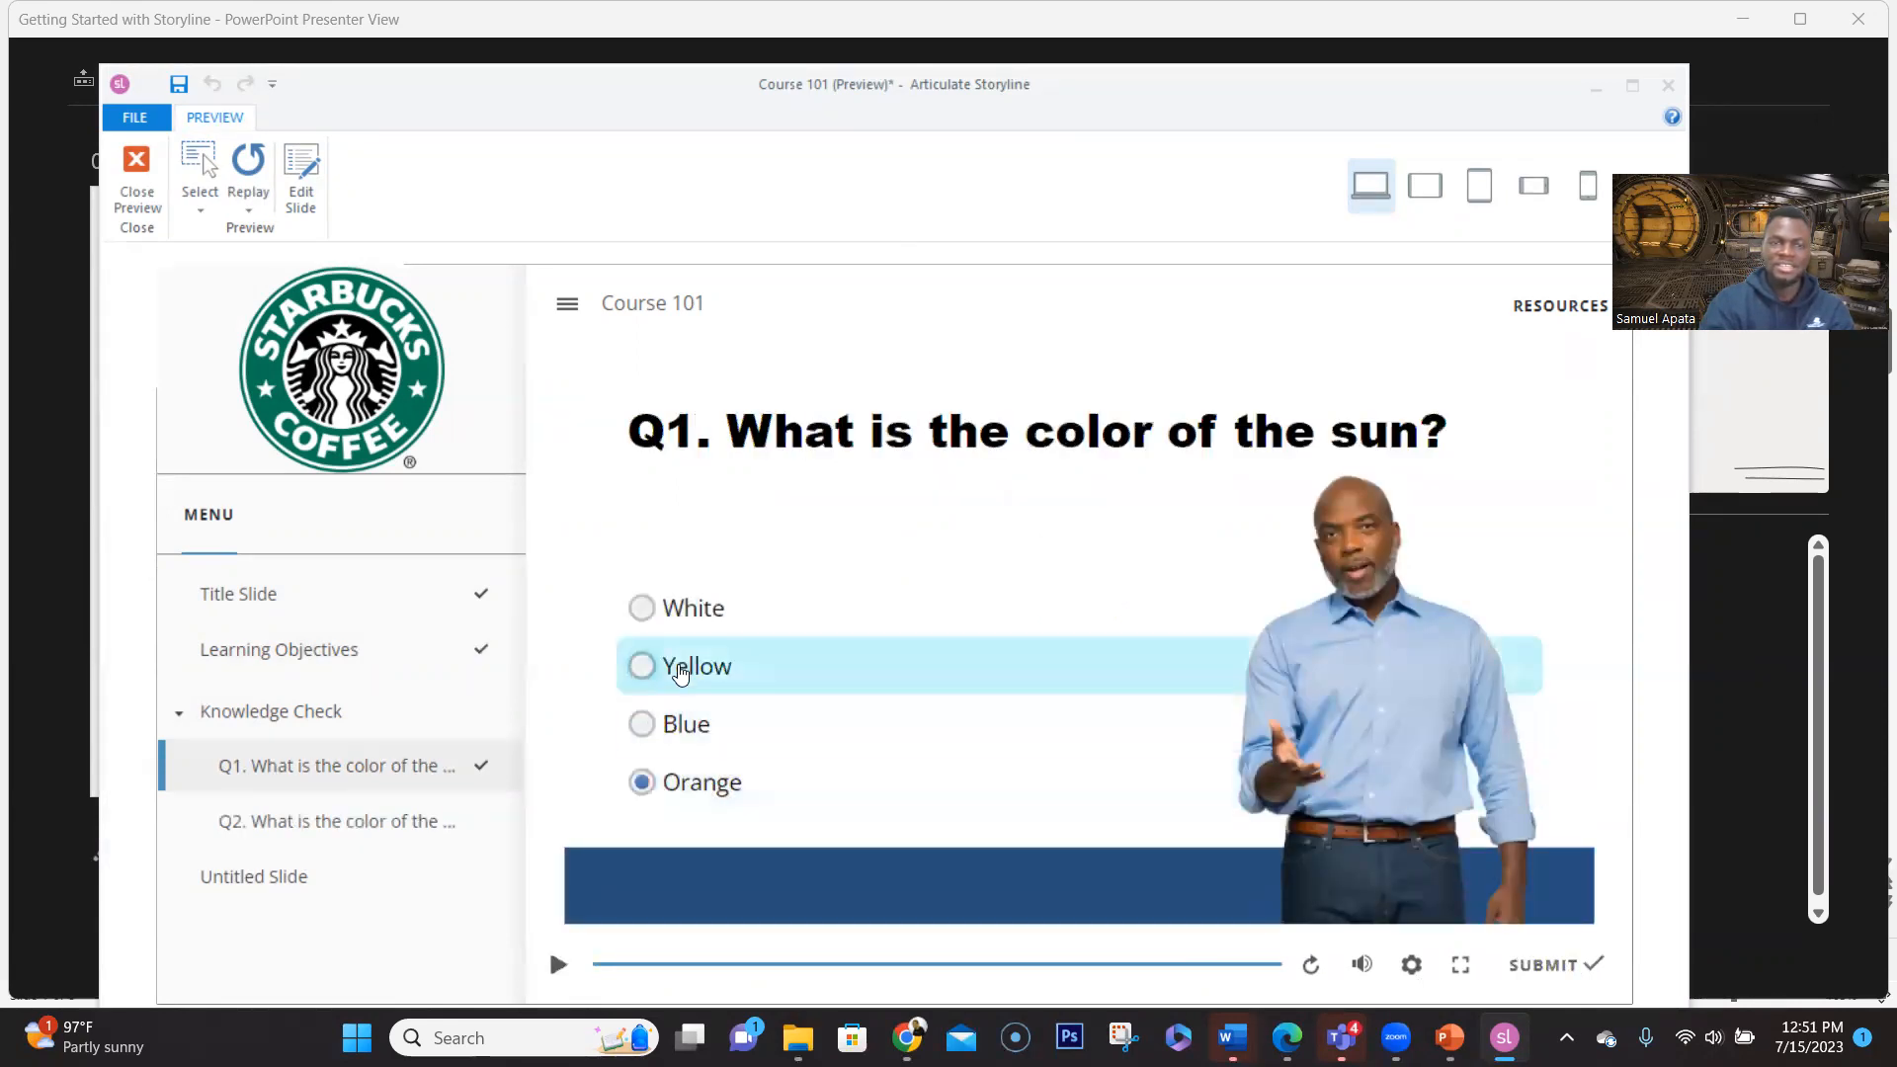
{"action": "left_click", "coordinate": [657, 667]}
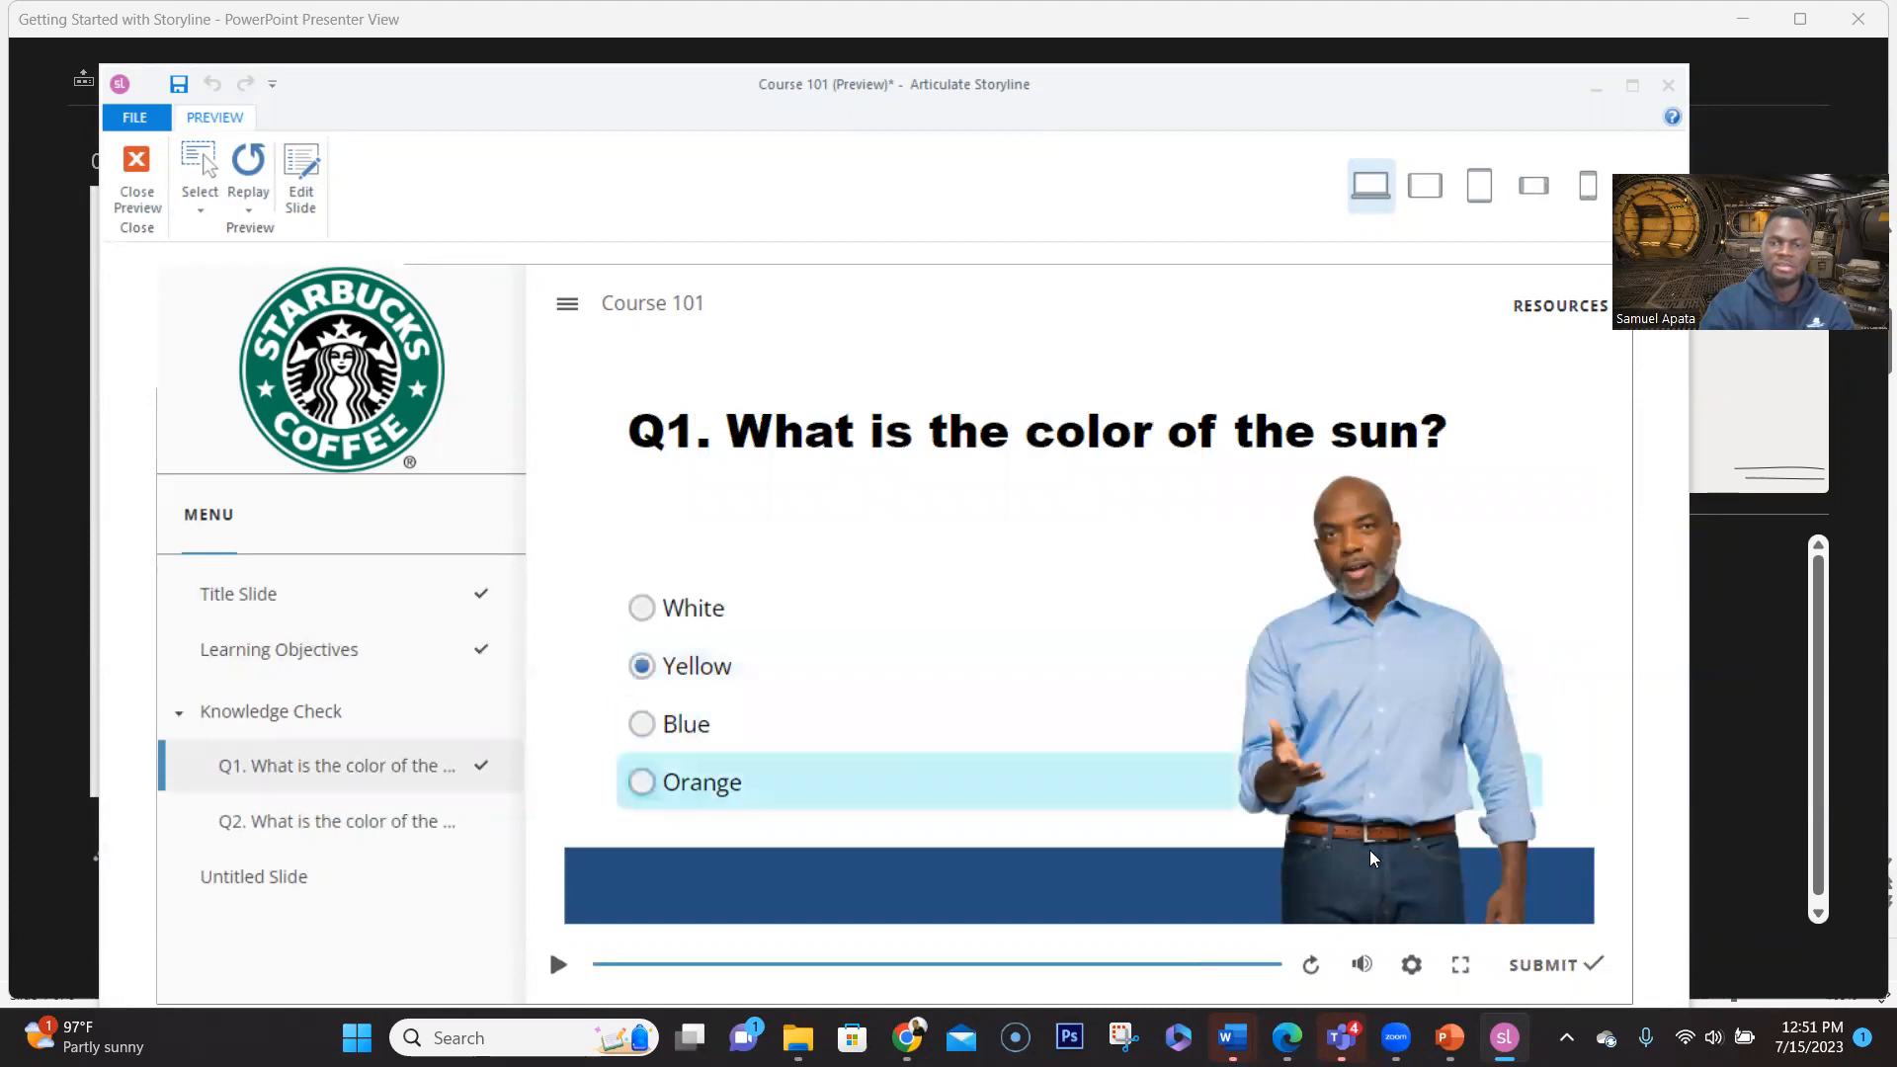
{"action": "left_click", "coordinate": [1554, 970]}
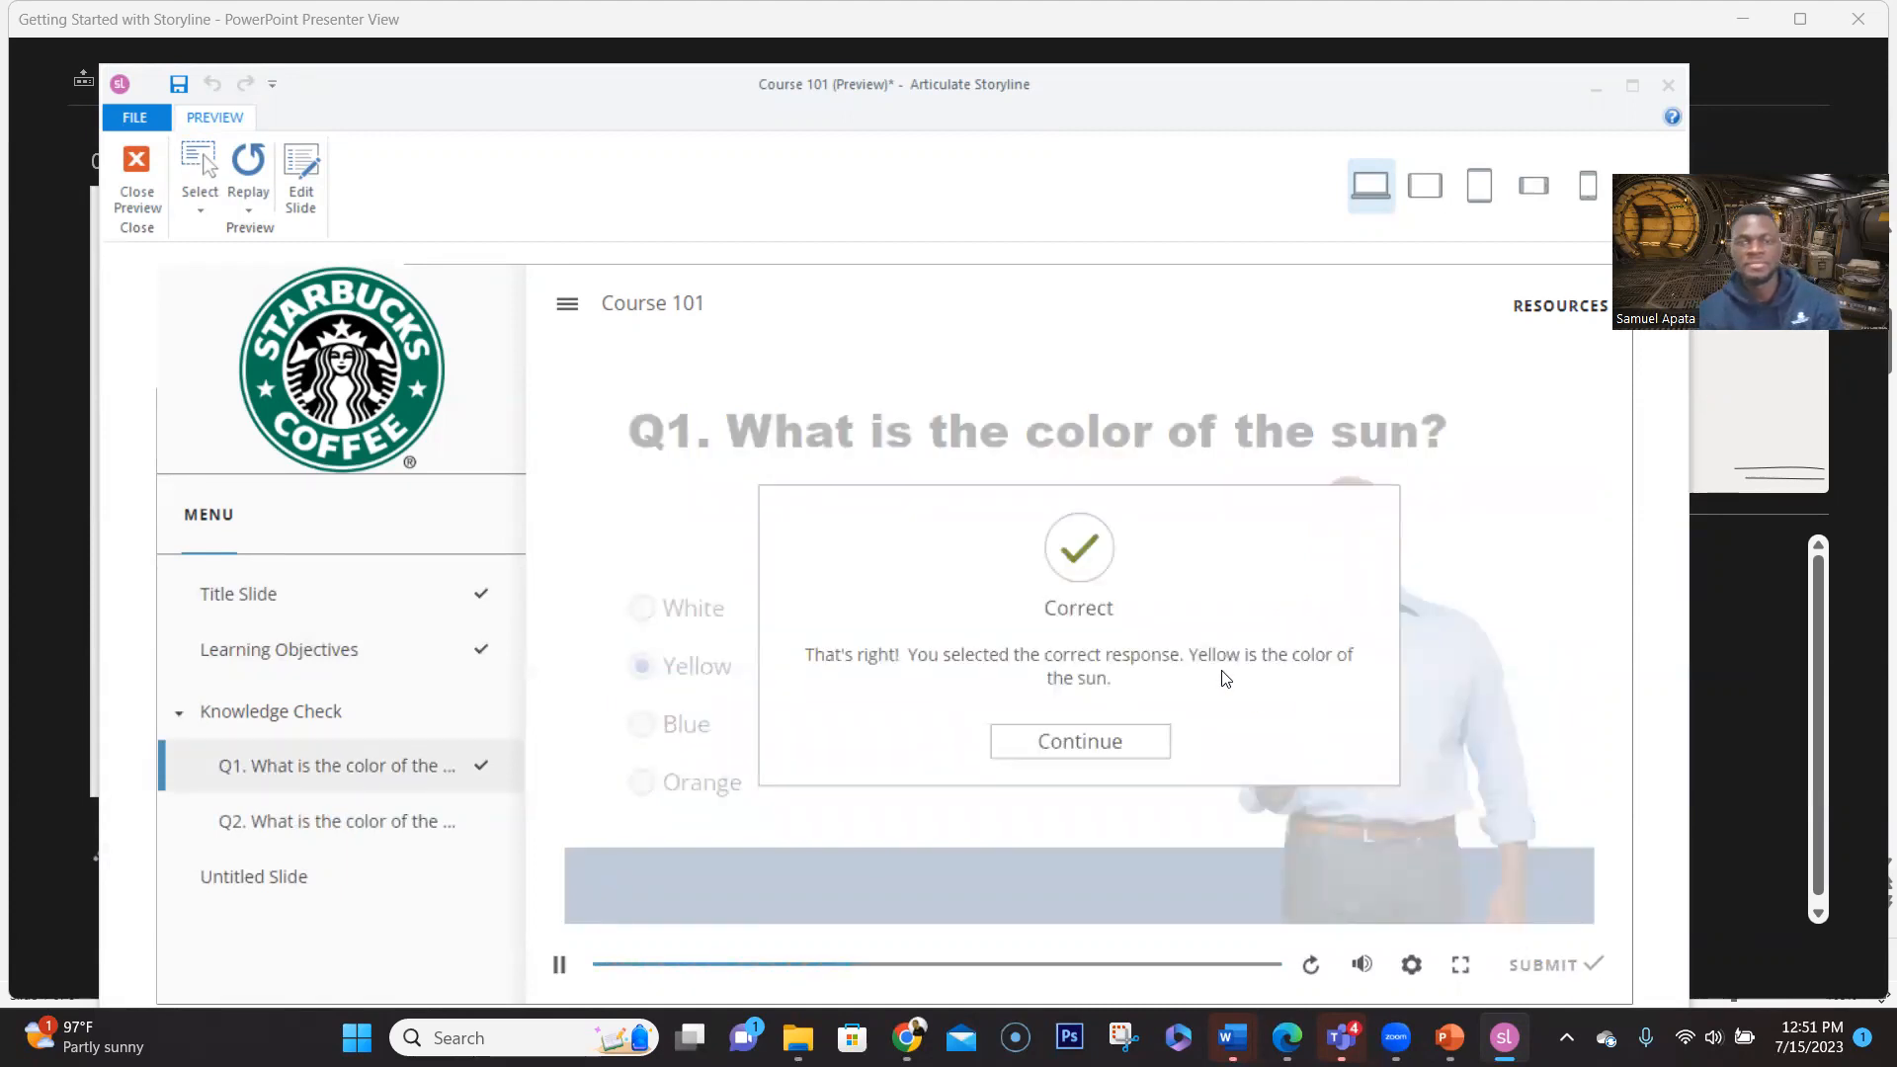
{"action": "left_click", "coordinate": [1097, 748]}
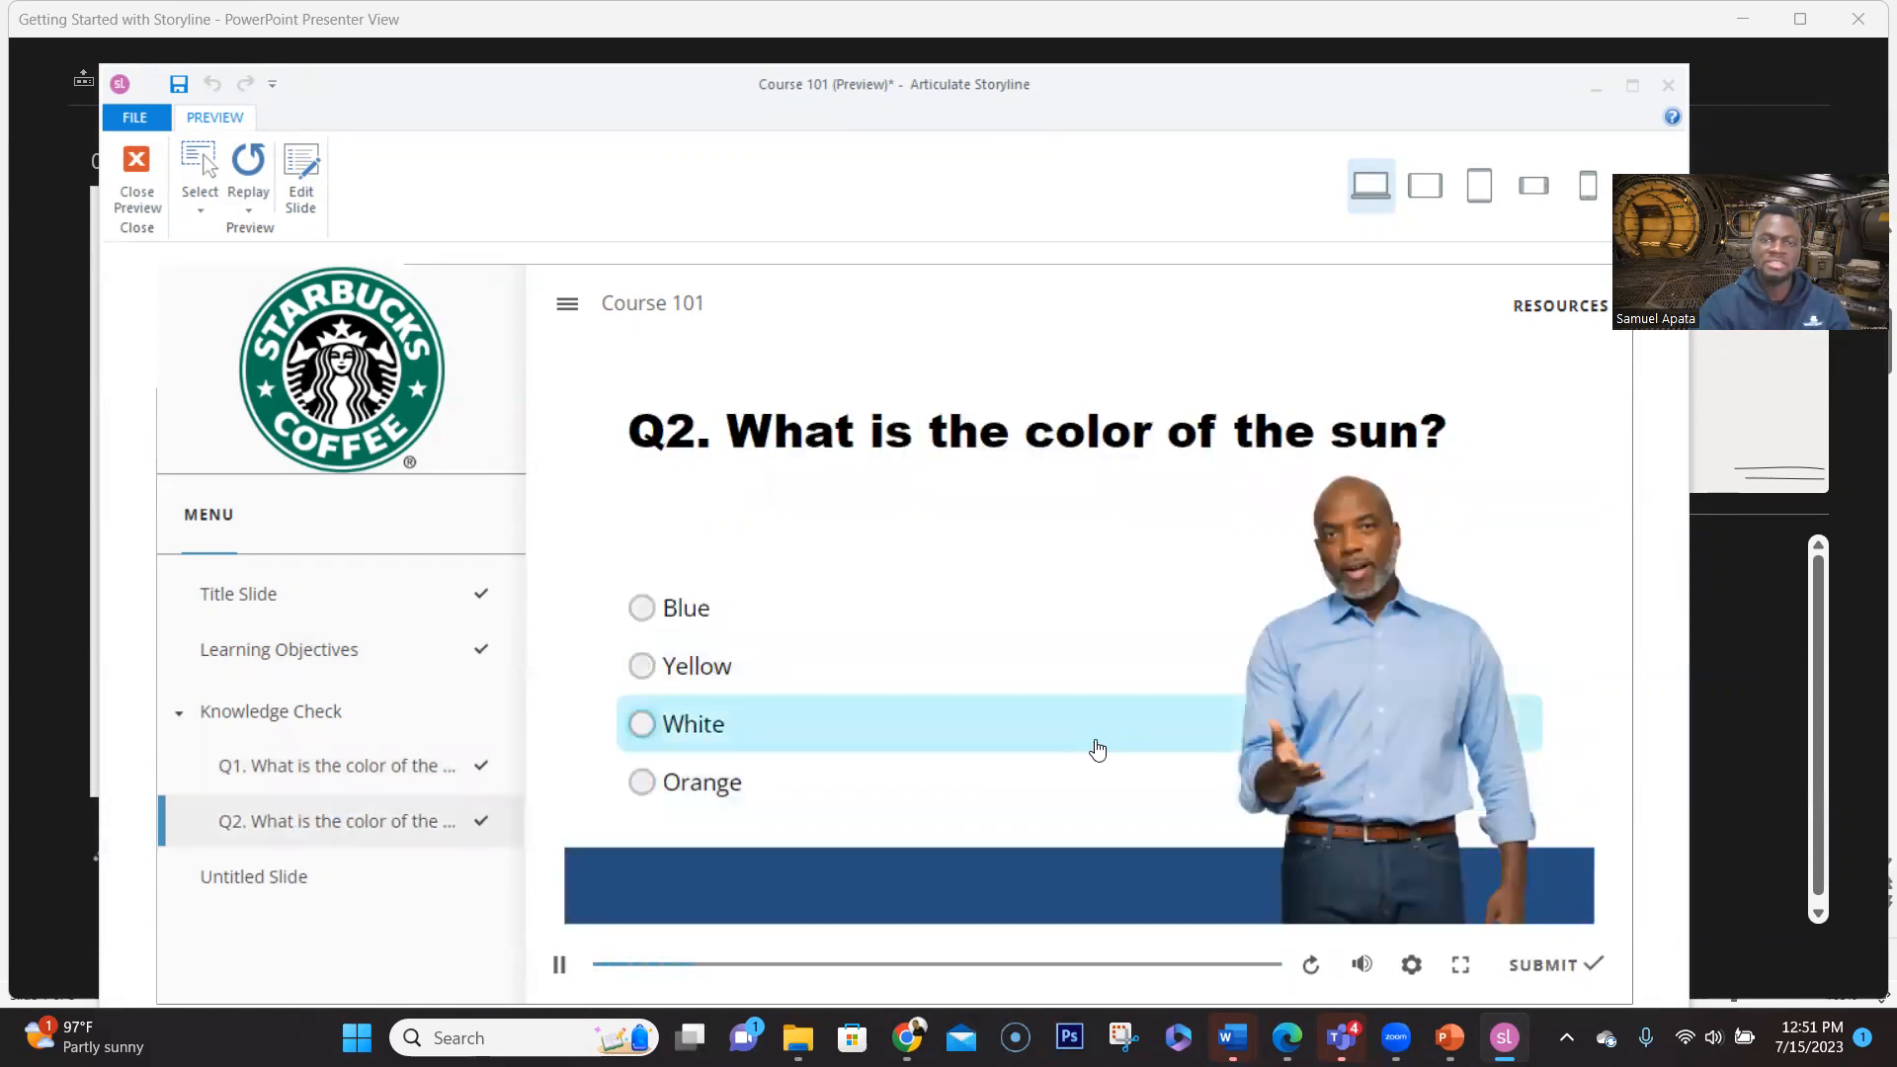
Close the preview and open the blank slide 1.6 that follows the Q2 question slide
{"action": "left_click", "coordinate": [124, 159]}
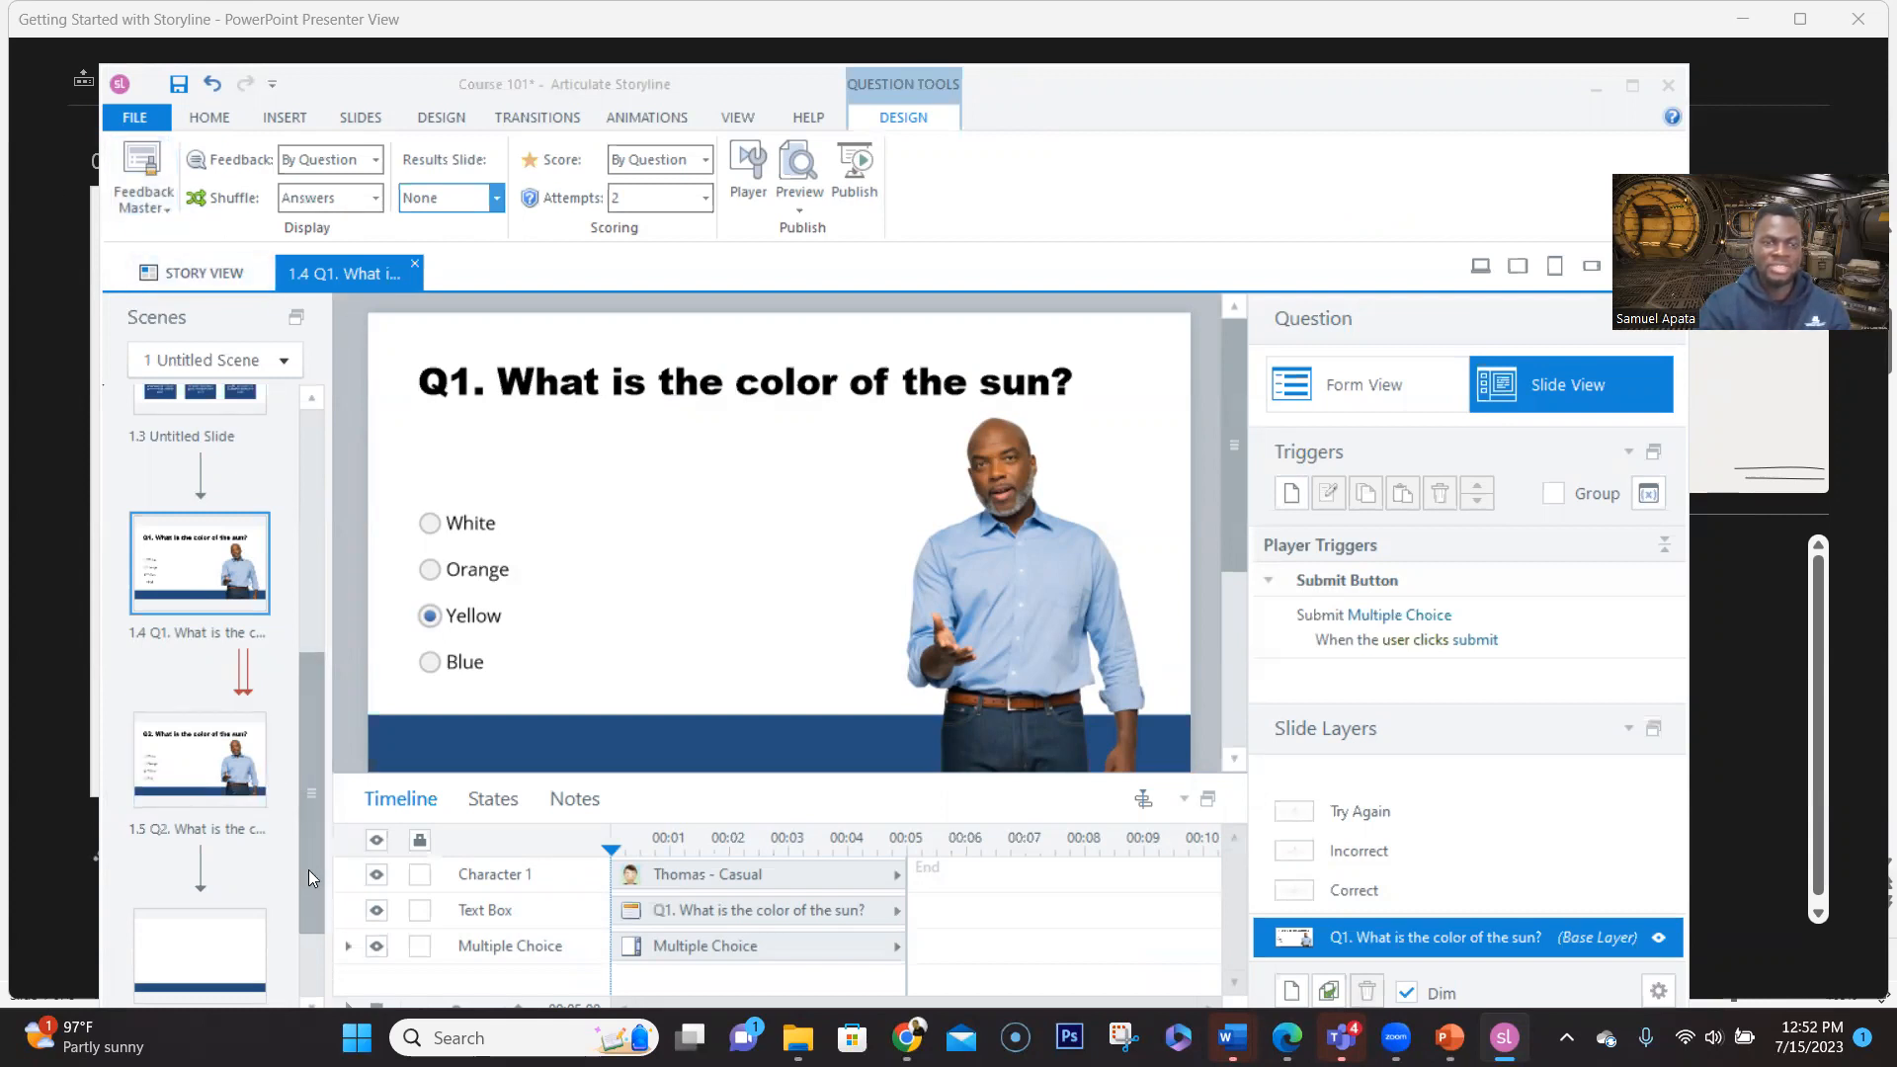
{"action": "left_click_drag", "start_coordinate": [308, 870], "coordinate": [320, 951]}
{"action": "left_click", "coordinate": [220, 832]}
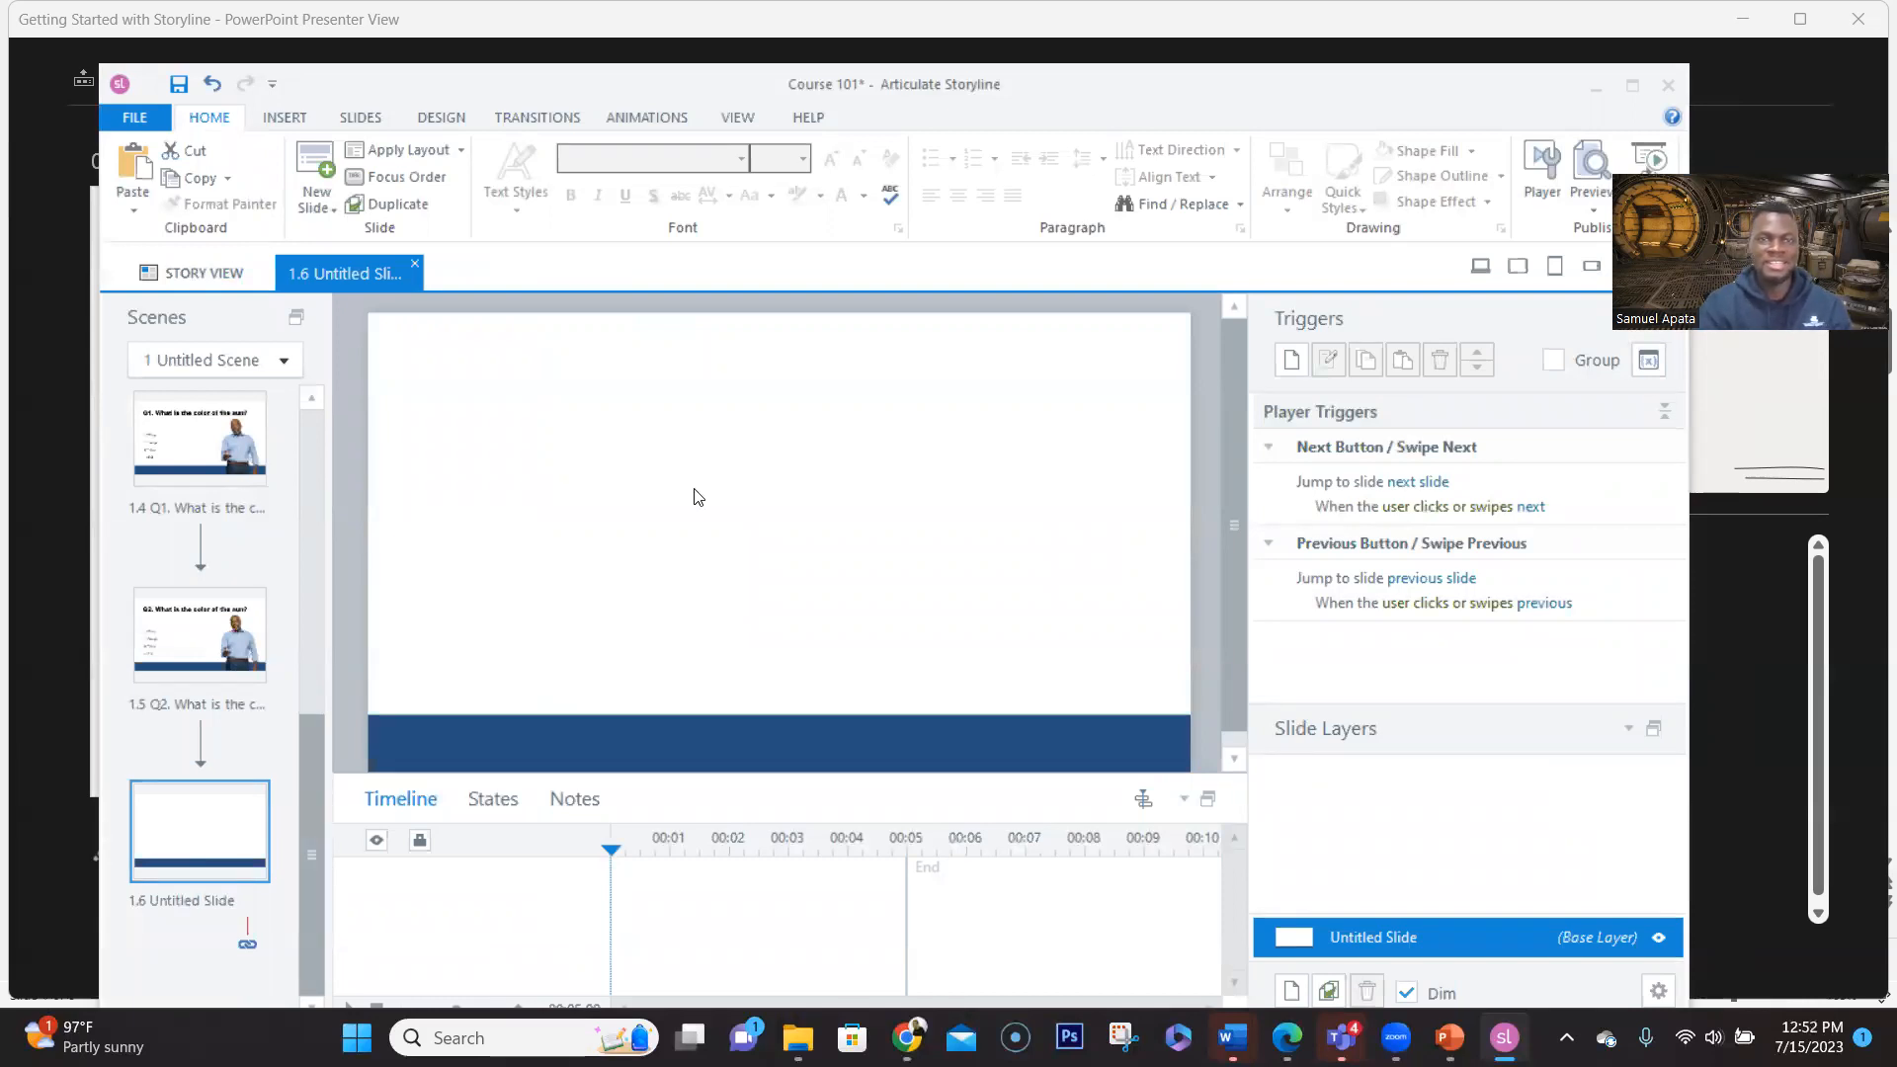
Open the Content Library of slide templates and browse the slides of the Essence template
{"action": "left_click", "coordinate": [739, 119]}
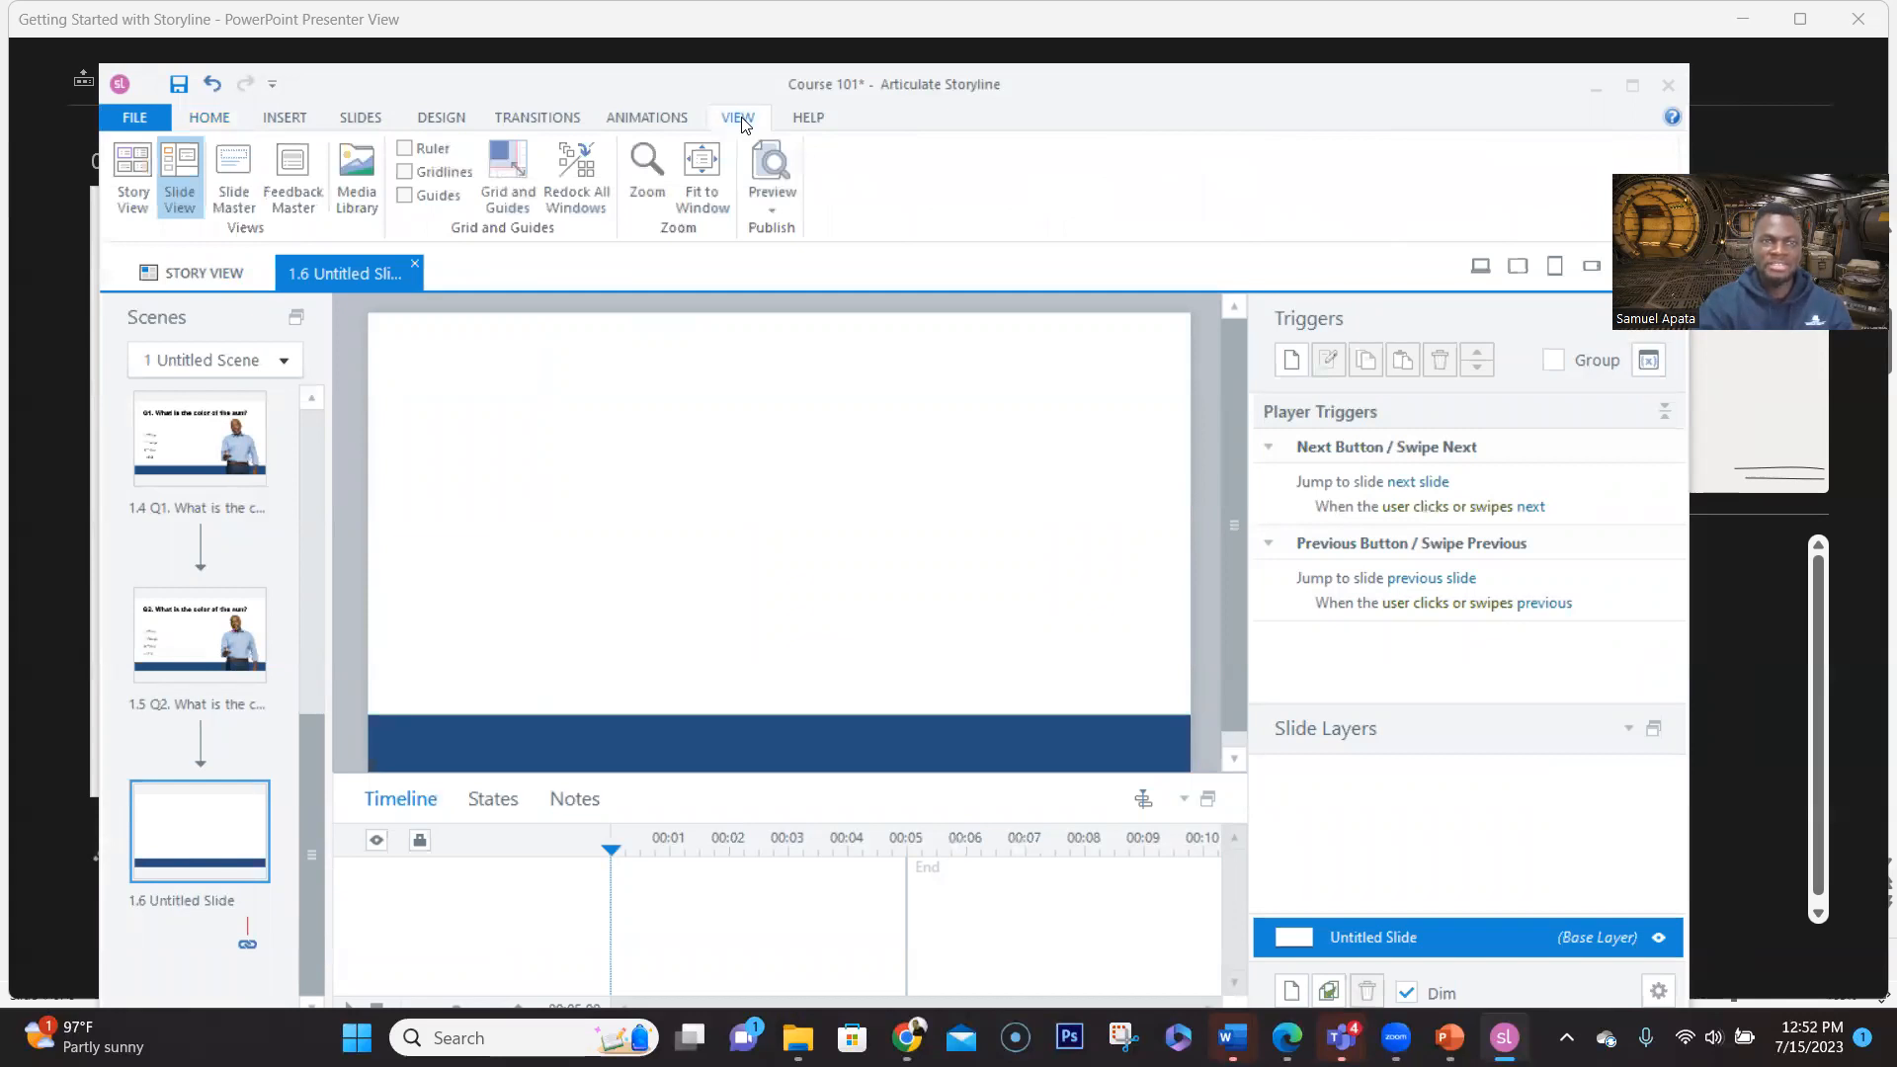
{"action": "left_click", "coordinate": [372, 123]}
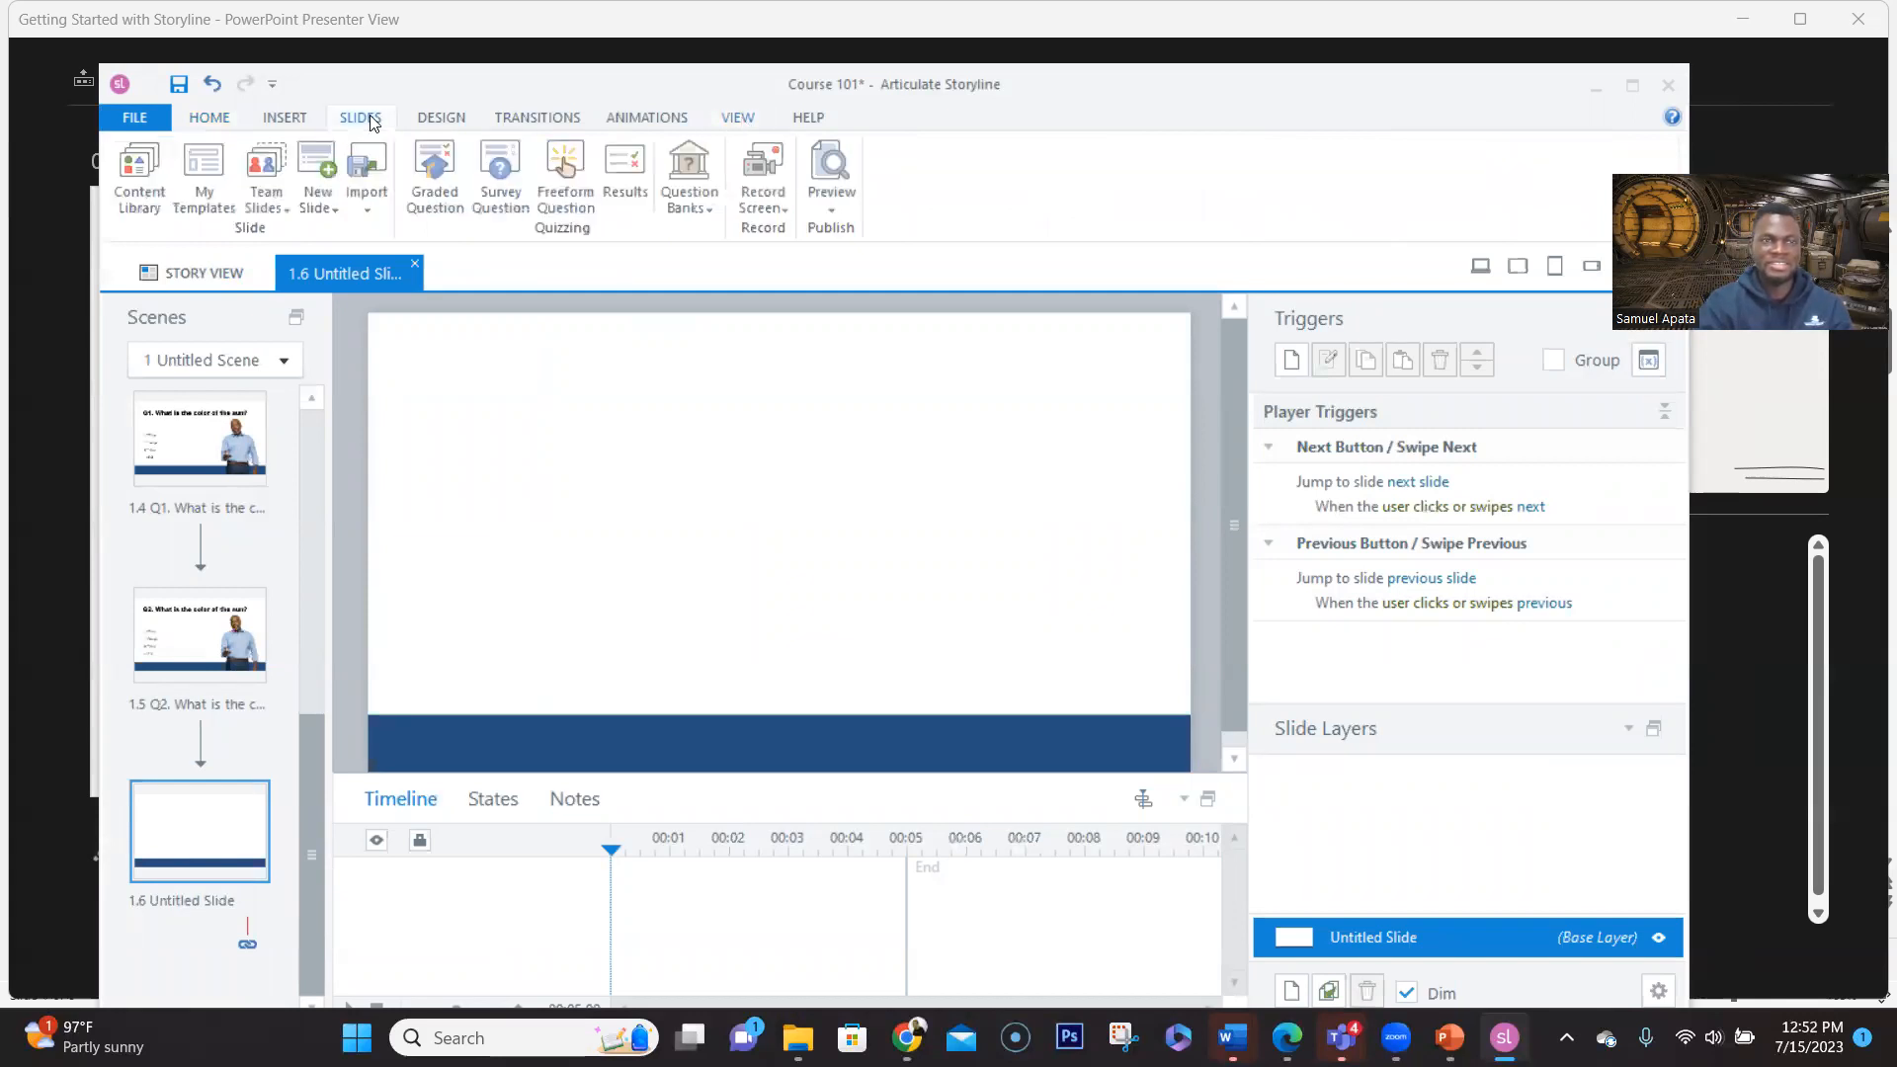
{"action": "left_click", "coordinate": [137, 178]}
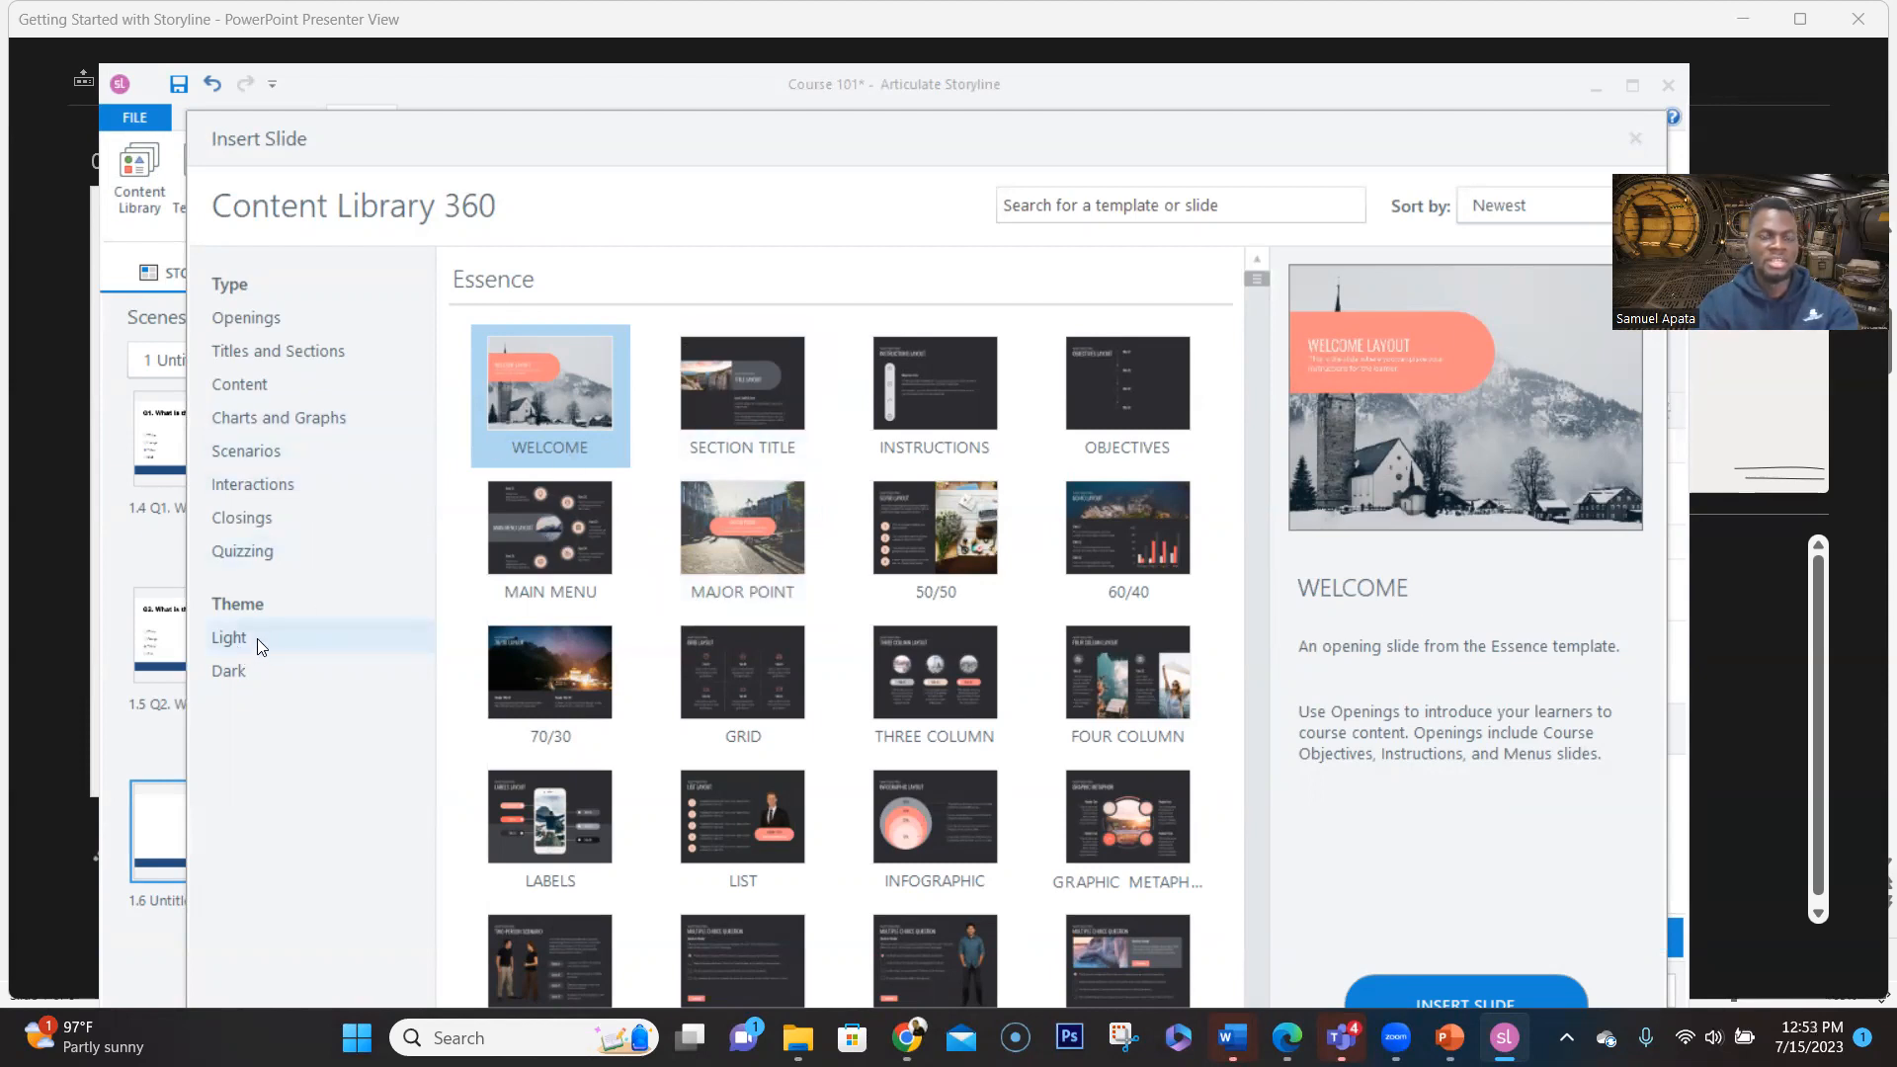
{"action": "scroll", "coordinate": [737, 694], "scroll_direction": "down", "scroll_amount": 10}
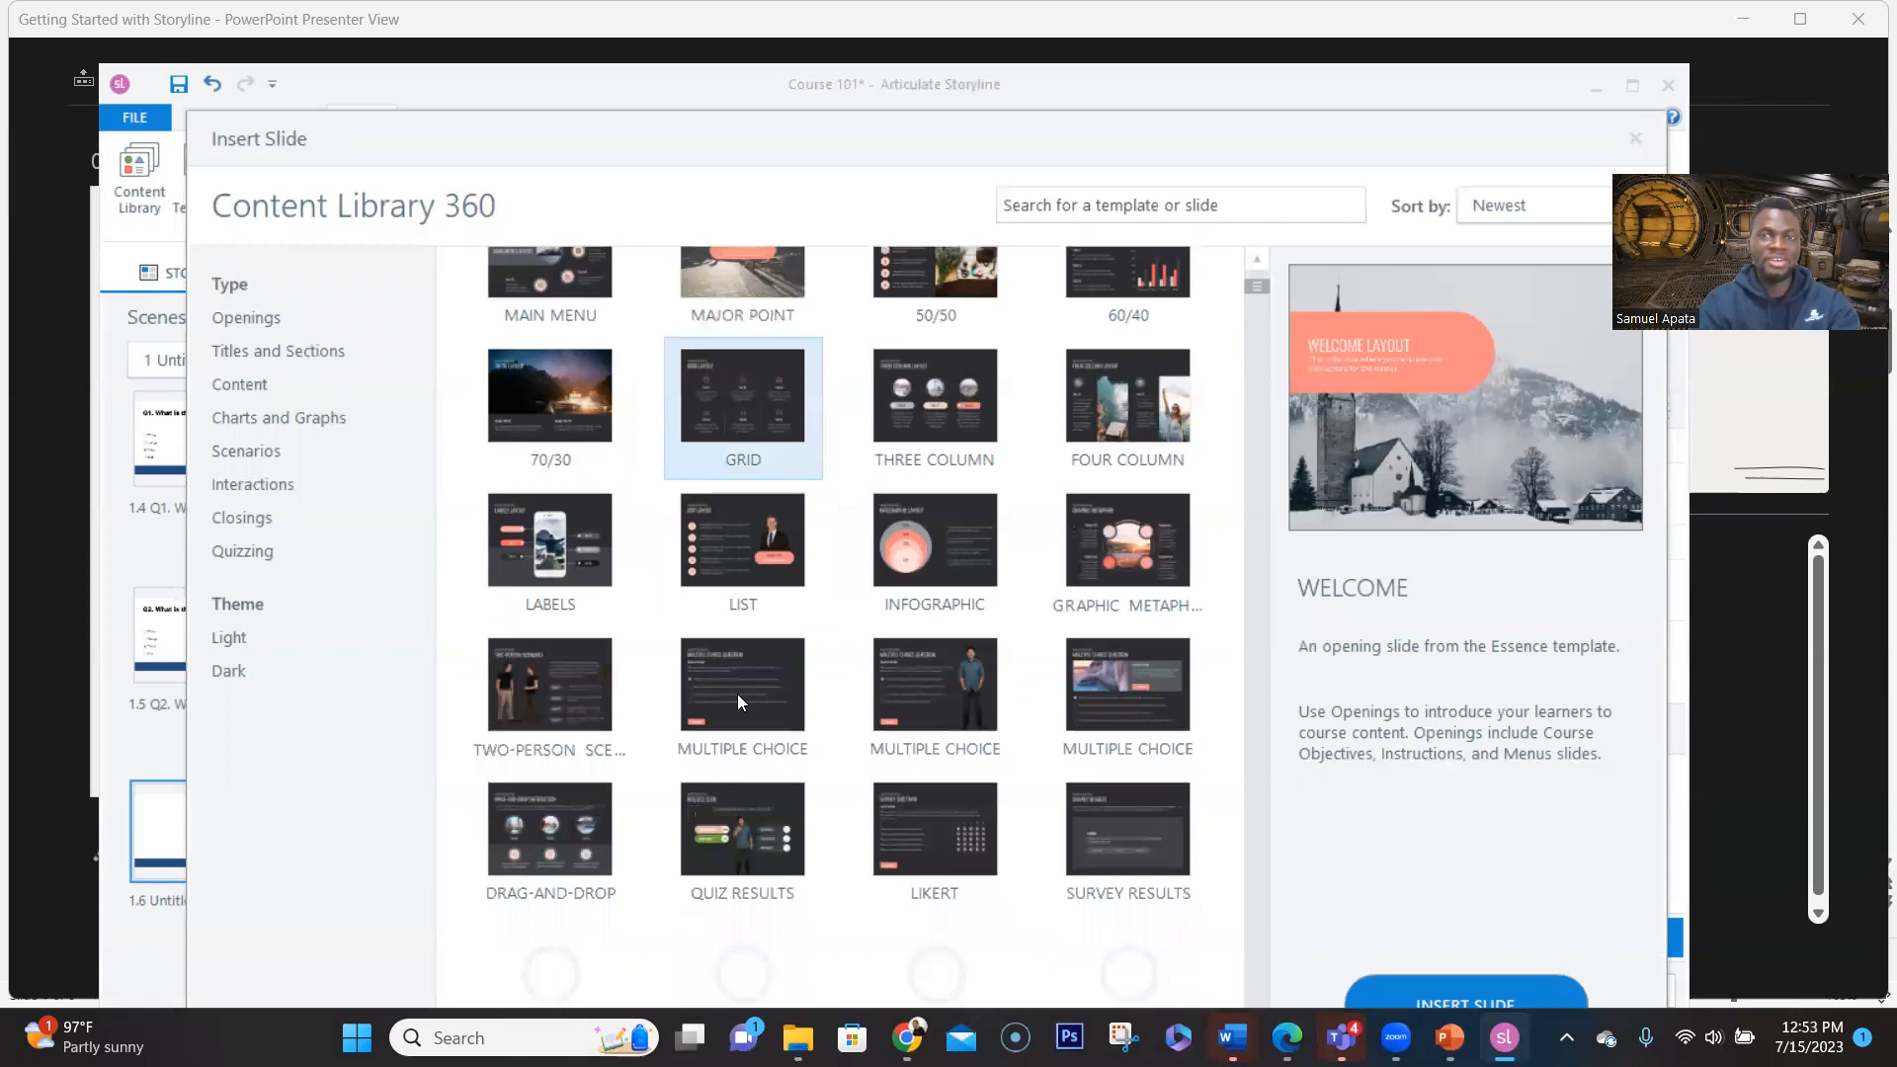
{"action": "scroll", "coordinate": [736, 693], "scroll_direction": "up", "scroll_amount": 15}
{"action": "scroll", "coordinate": [737, 694], "scroll_direction": "down", "scroll_amount": 10}
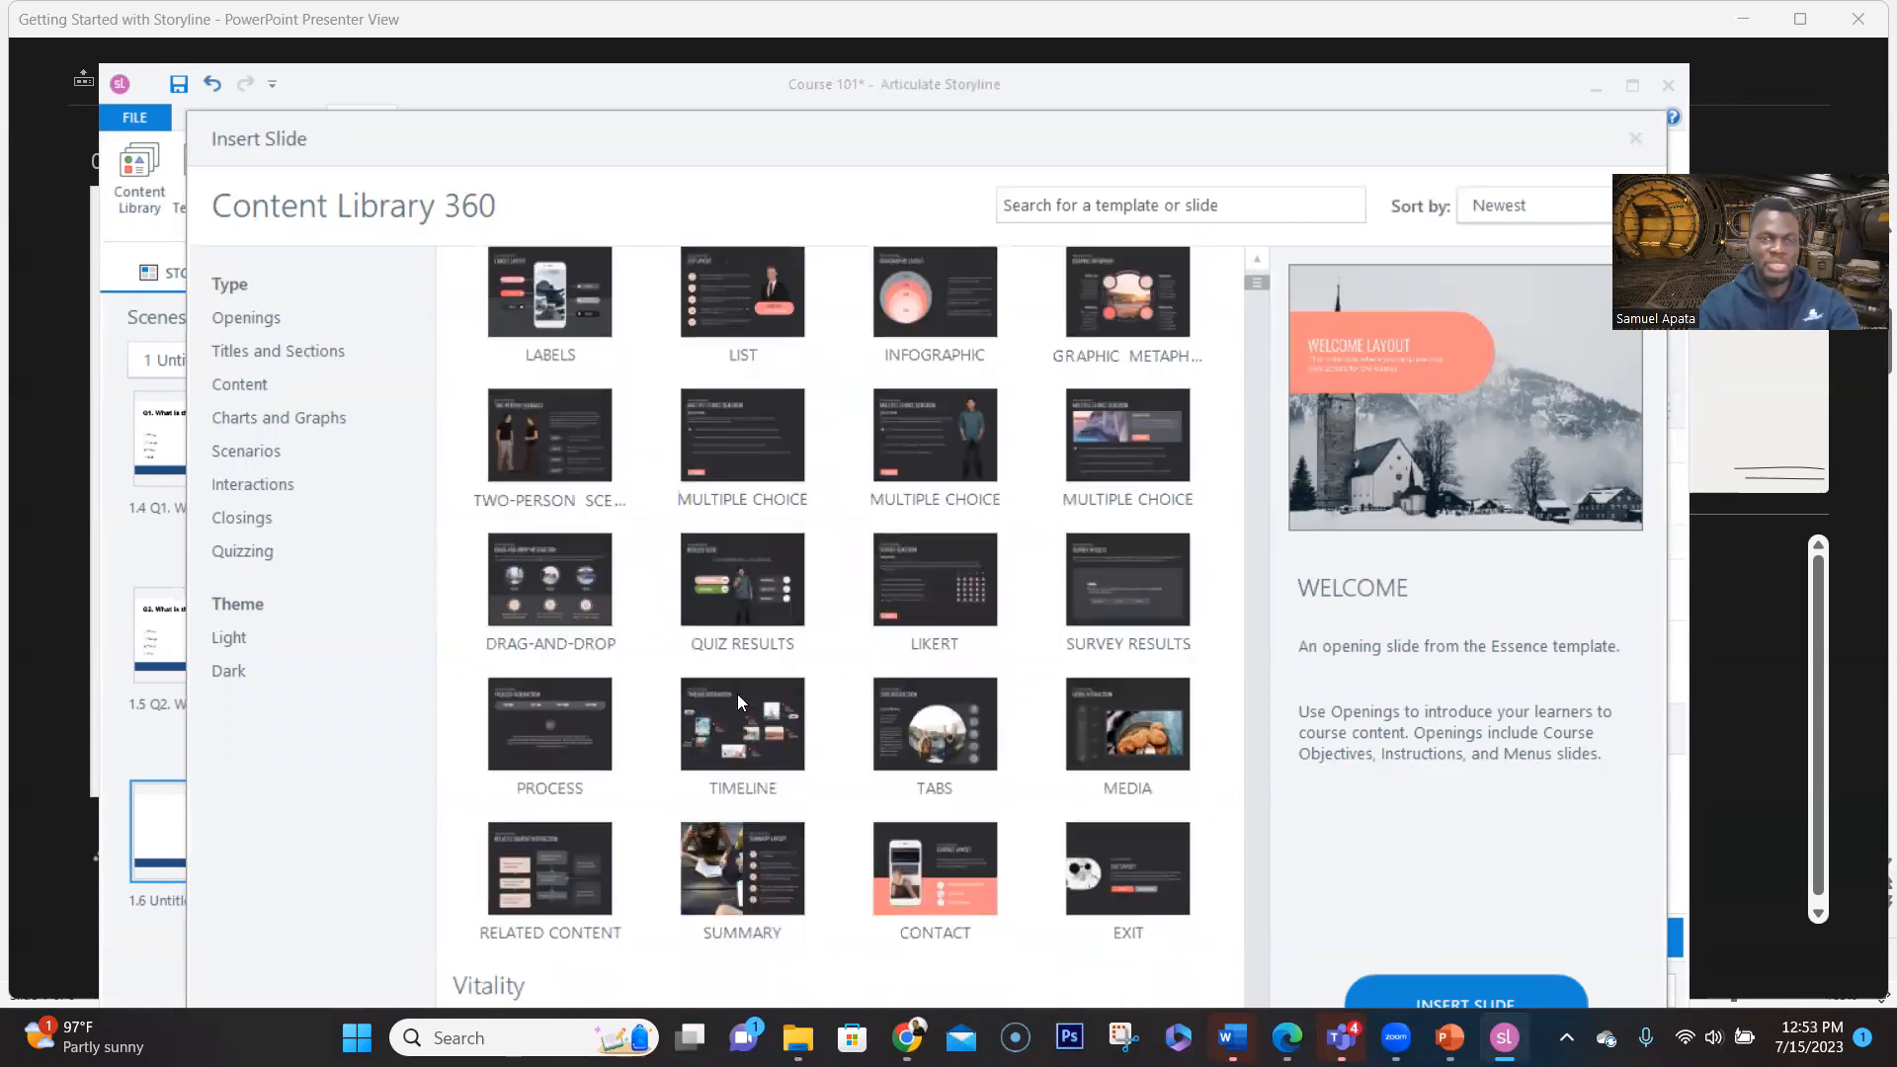
{"action": "scroll", "coordinate": [737, 694], "scroll_direction": "up", "scroll_amount": 12}
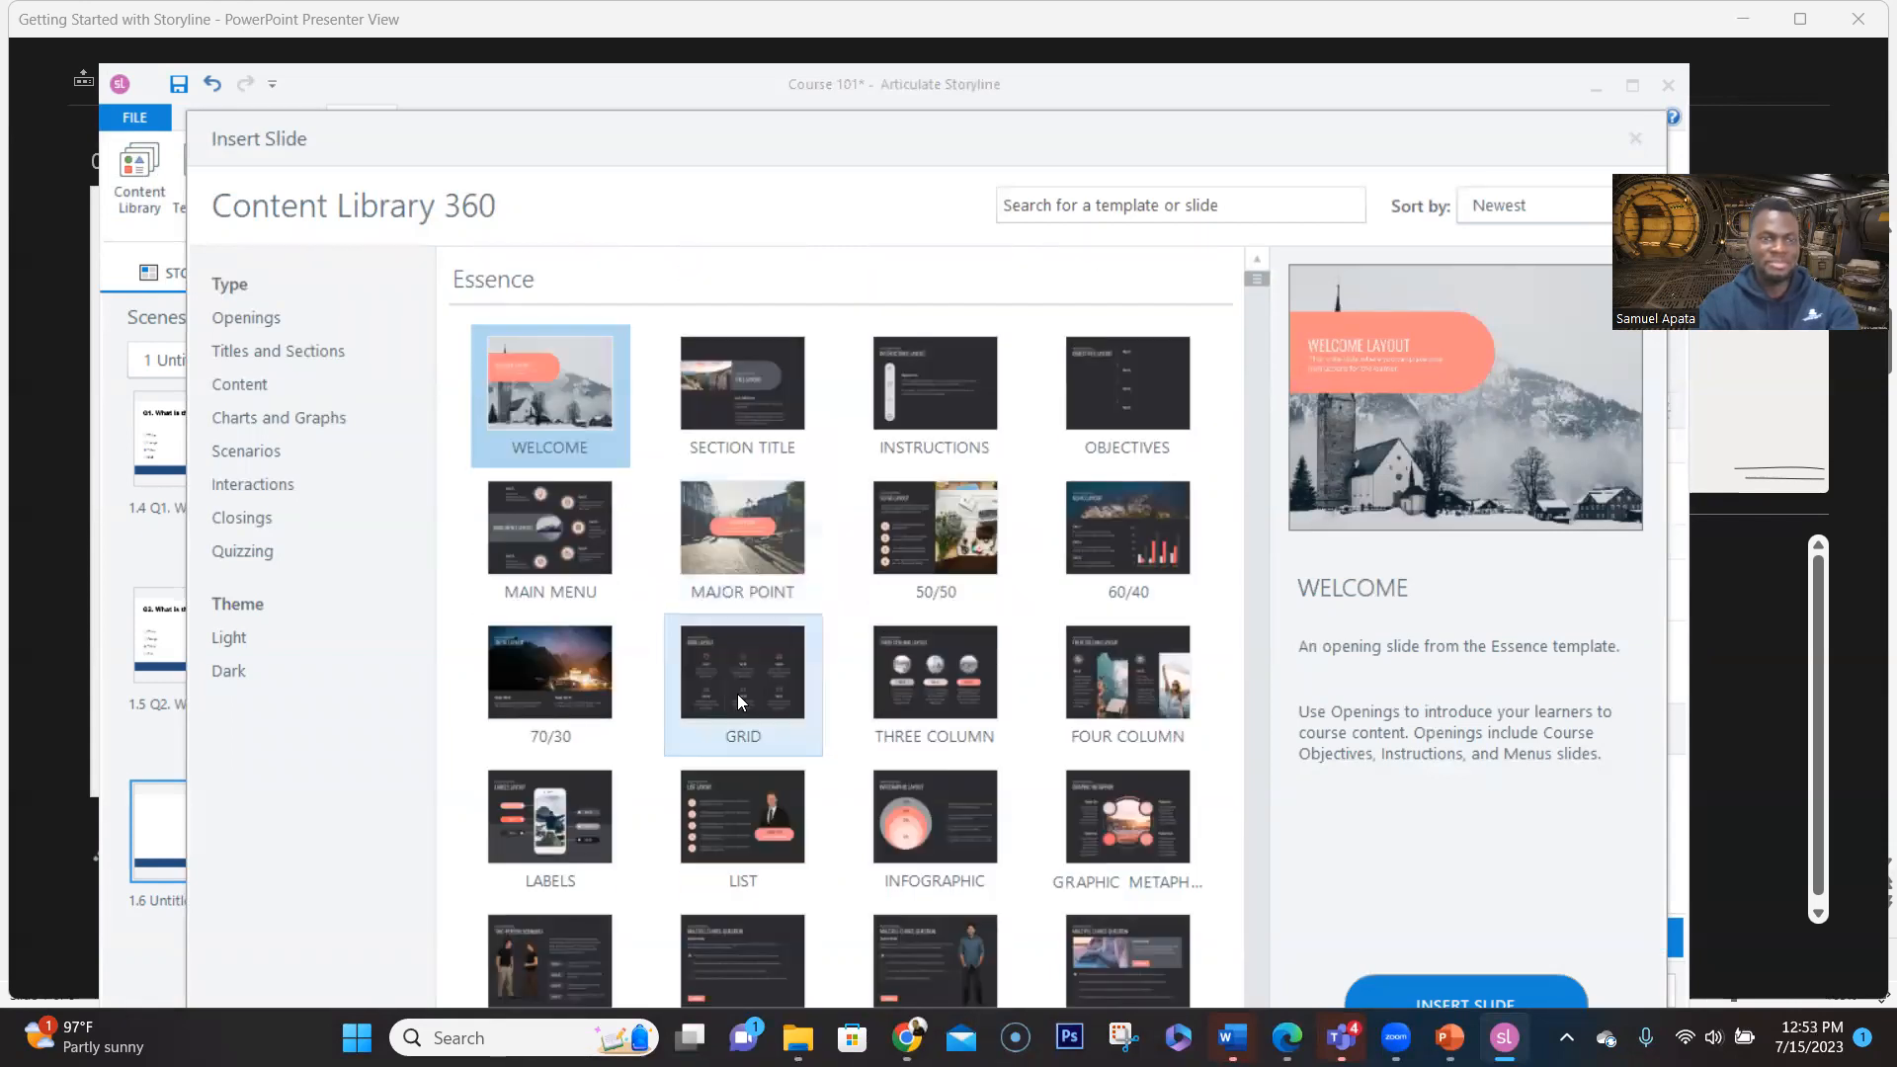
Compare the Light and Dark theme templates, leaving the library filtered to Light only
{"action": "left_click", "coordinate": [272, 636]}
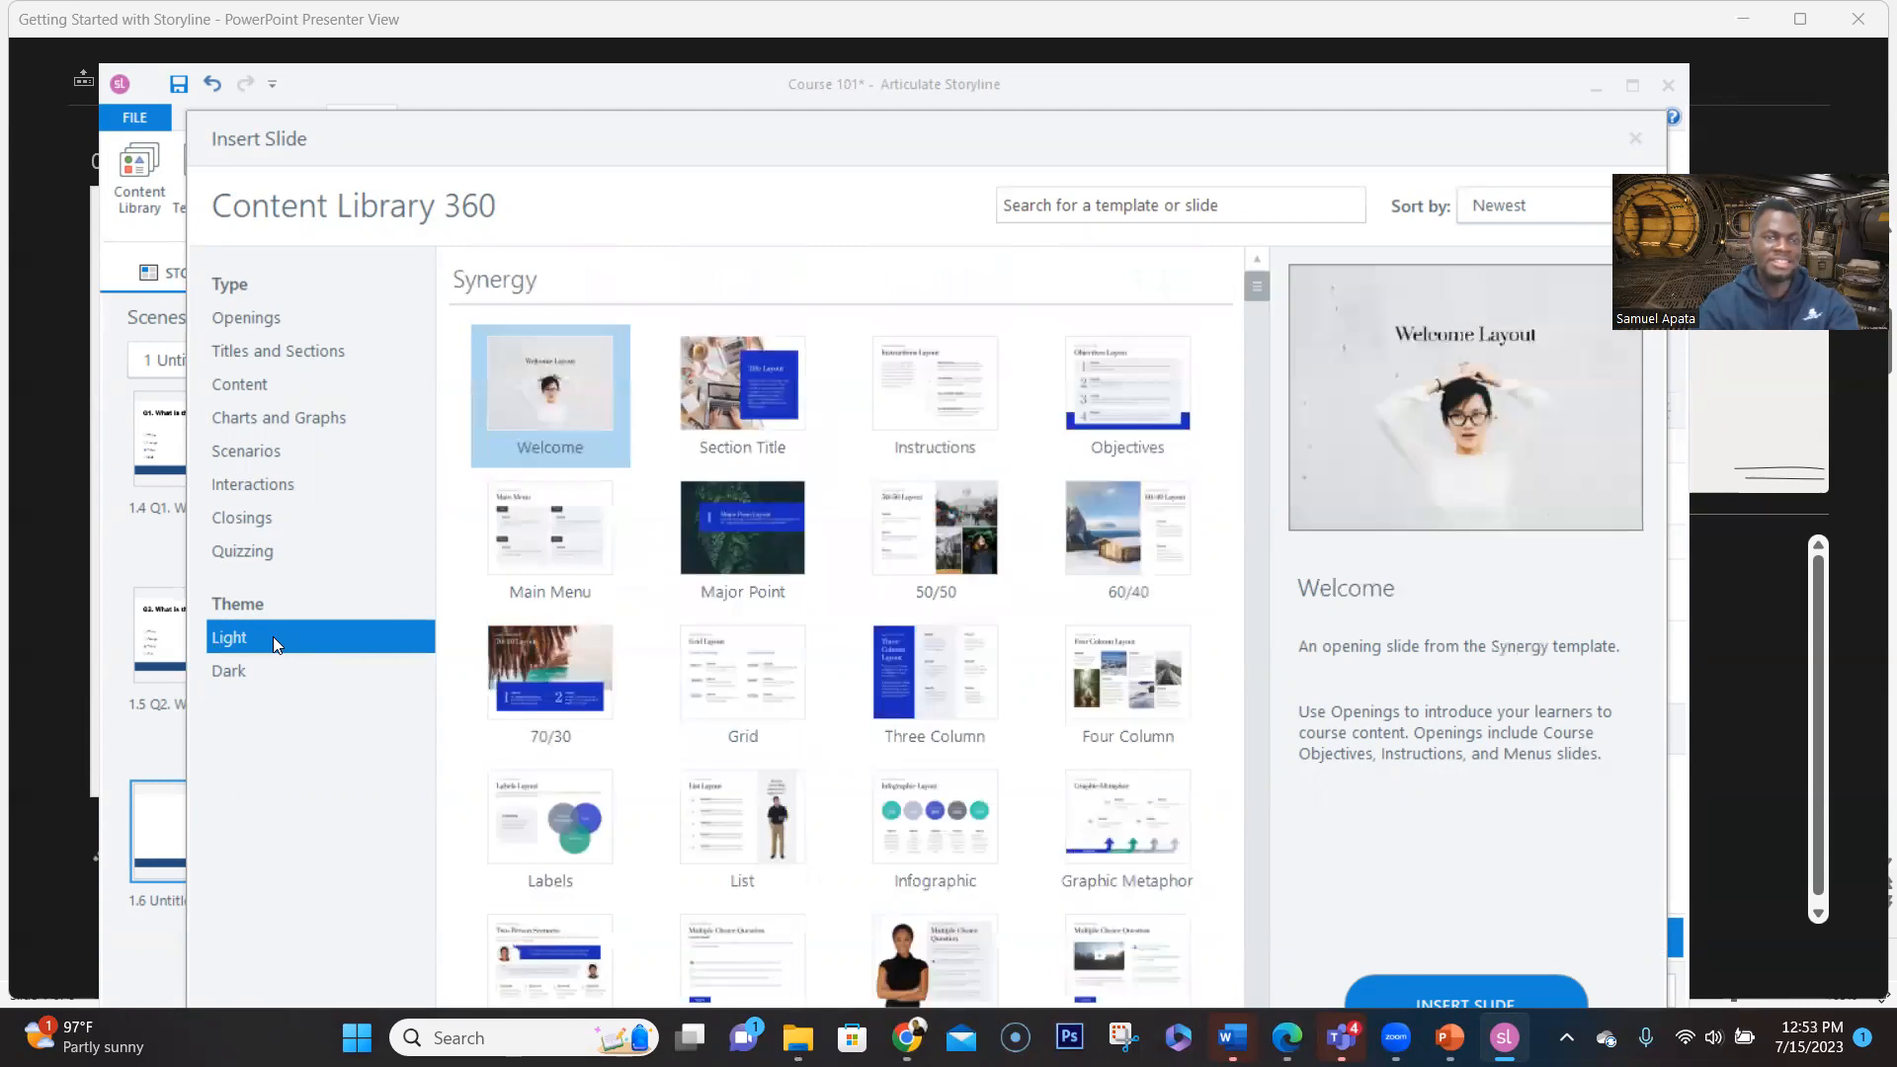
{"action": "left_click", "coordinate": [259, 676]}
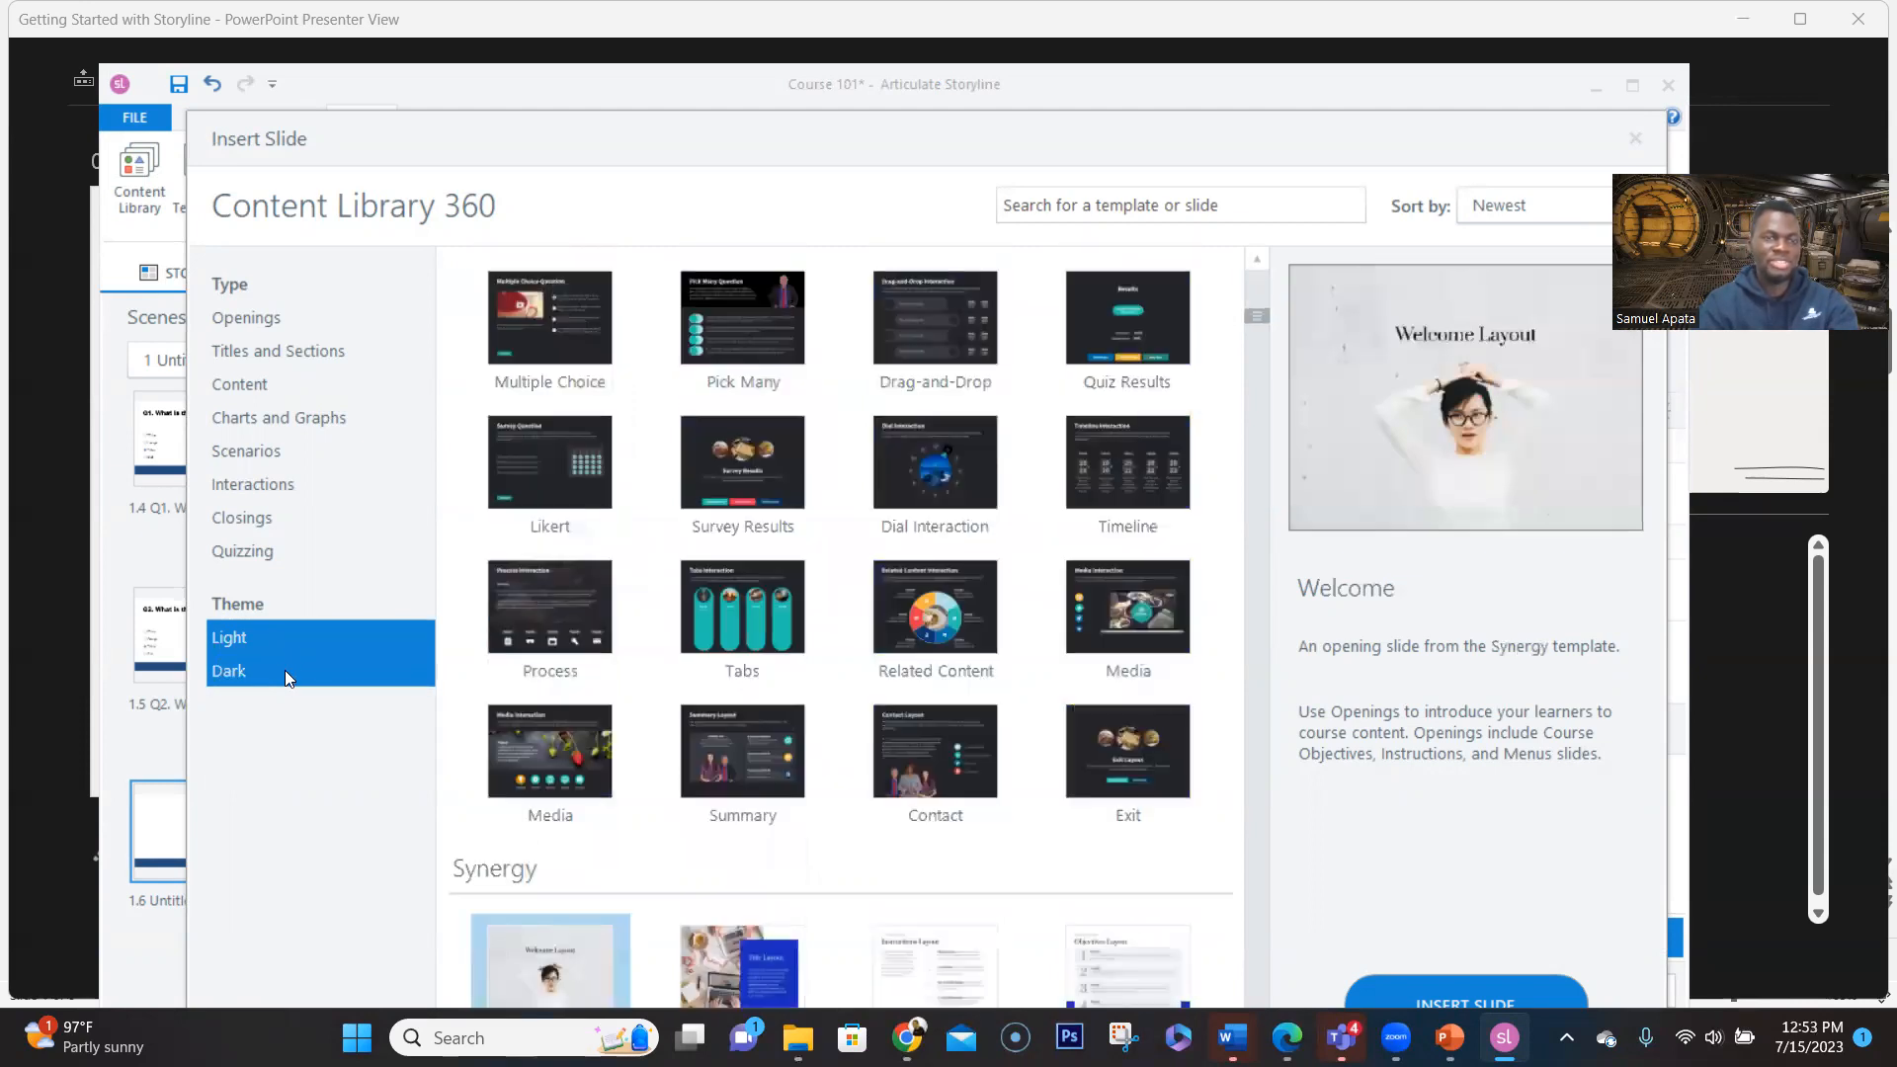
{"action": "left_click", "coordinate": [280, 641]}
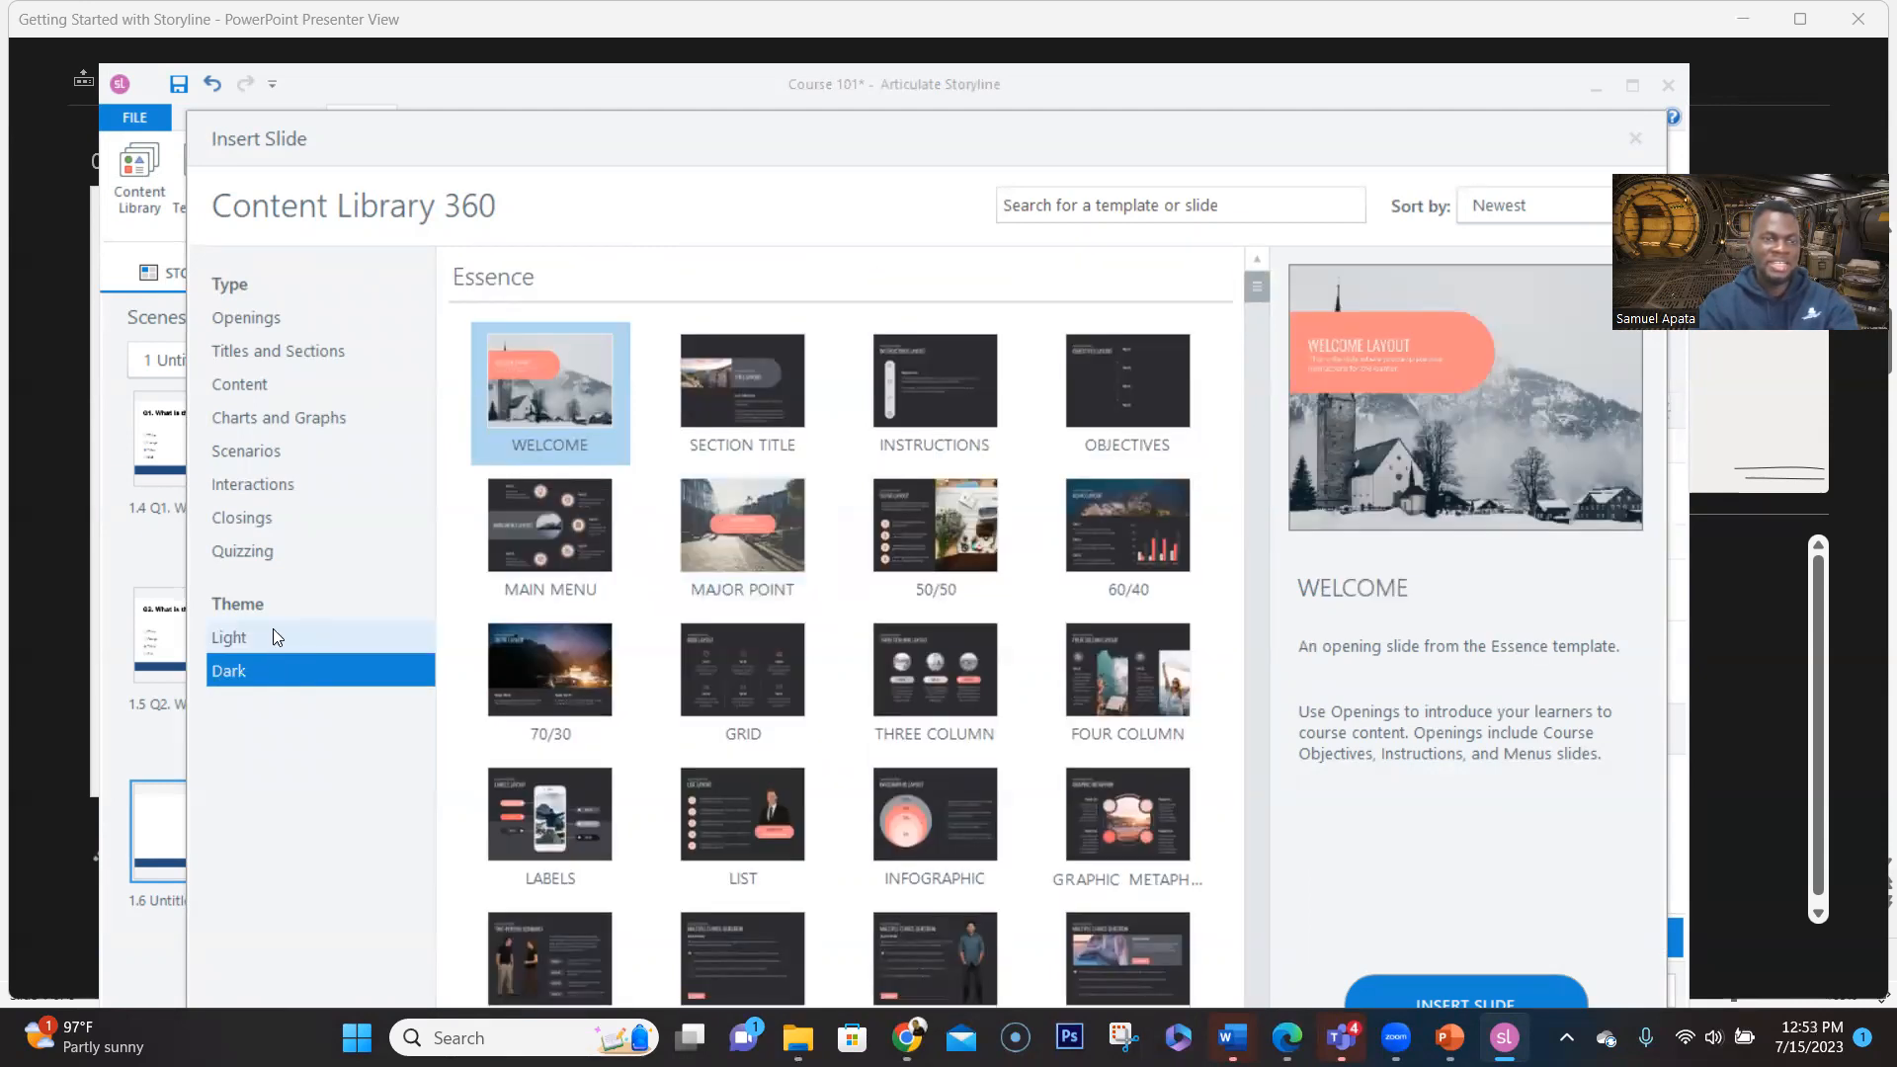
{"action": "left_click", "coordinate": [272, 632]}
{"action": "left_click", "coordinate": [278, 675]}
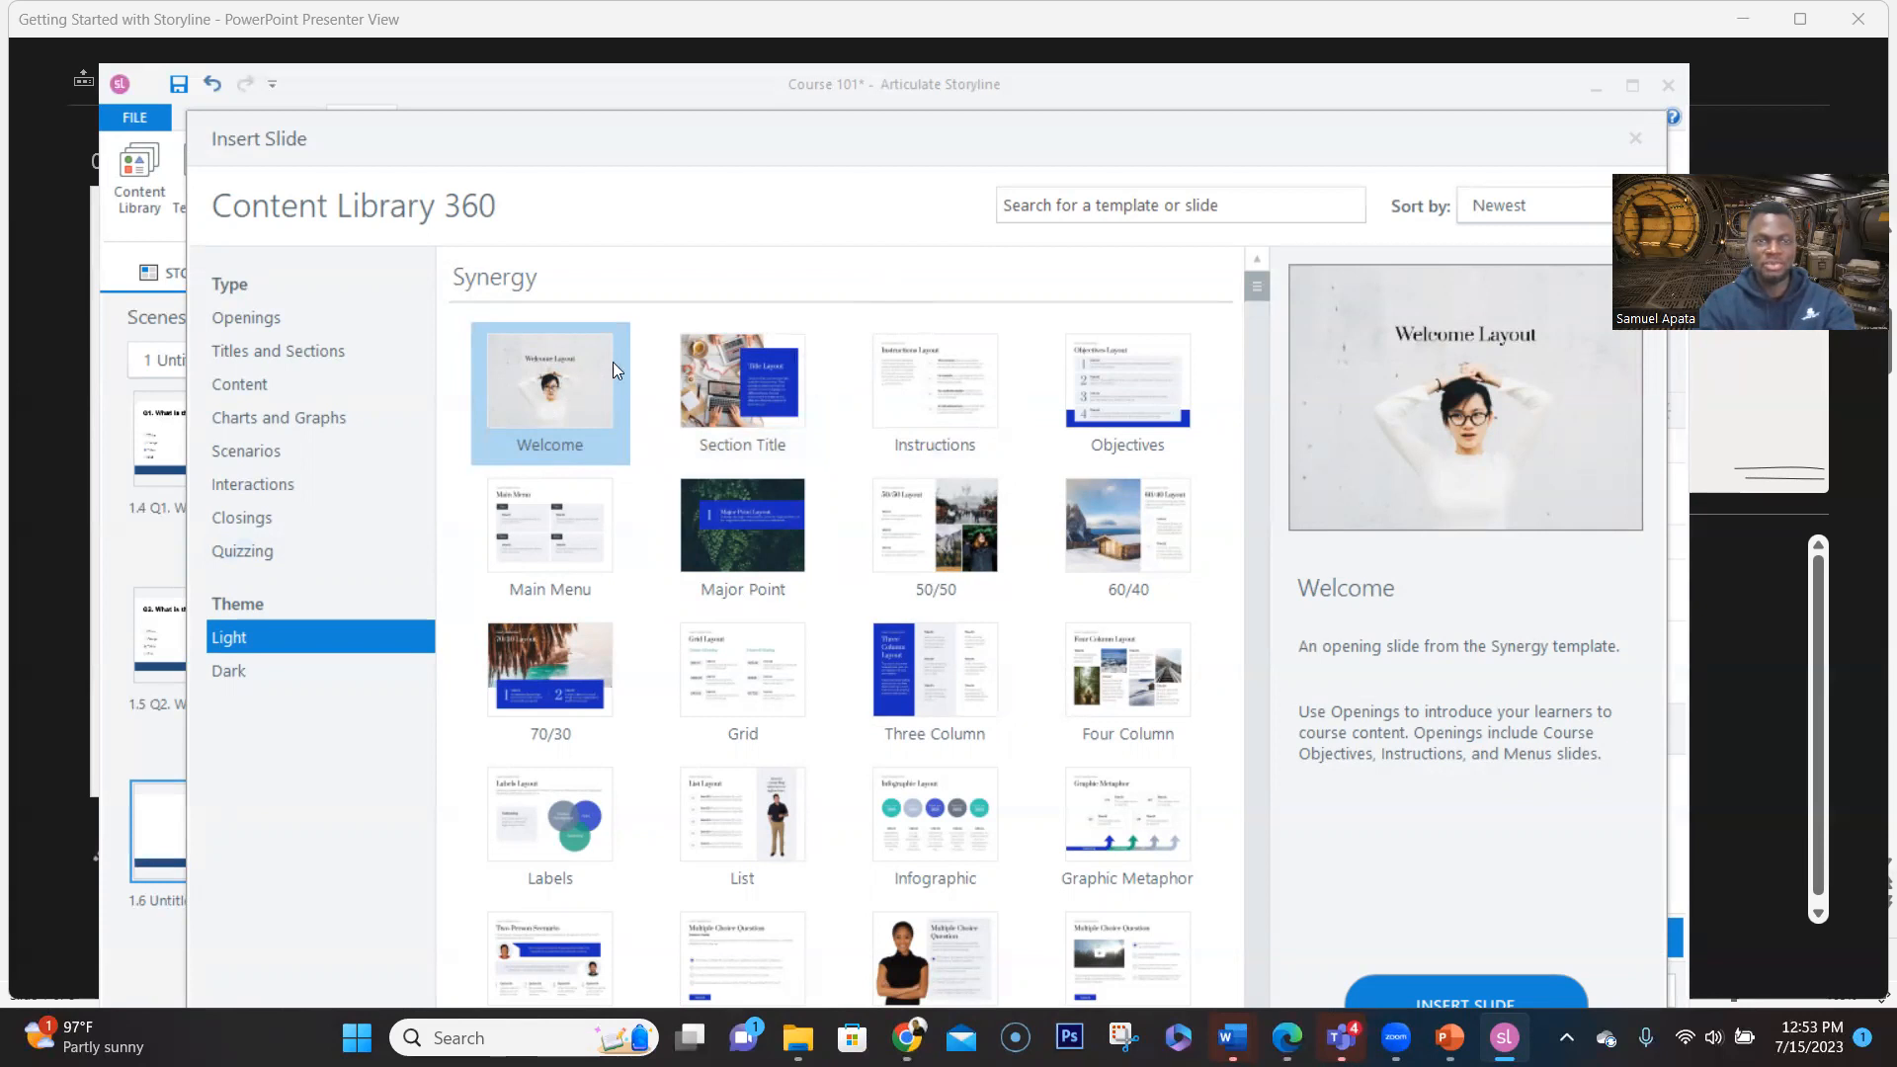
Insert the Synergy slides Section Title, Instructions, Major Point, 50/50, 60/40, Graphic Metaphor and the Multiple Choice with the woman's picture
{"action": "left_click", "coordinate": [780, 408]}
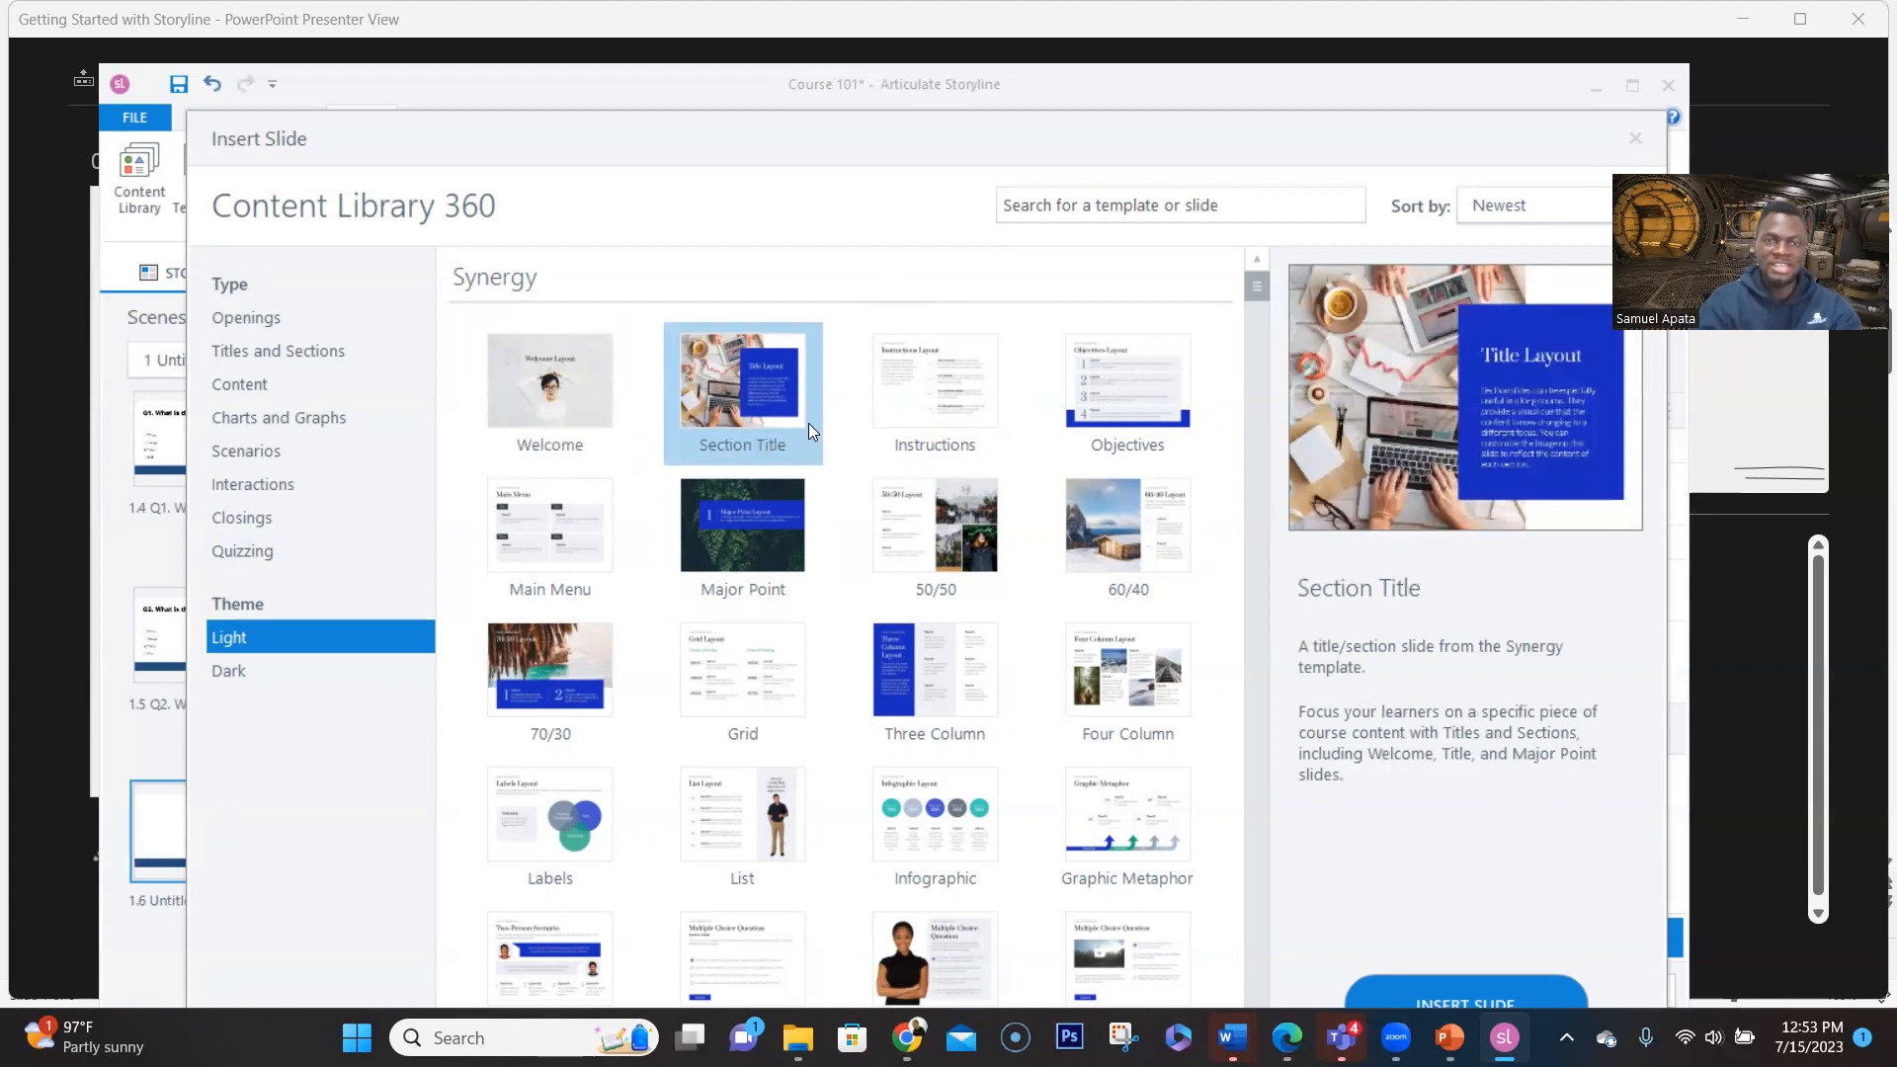
{"action": "left_click", "coordinate": [932, 403], "text": "ctrl"}
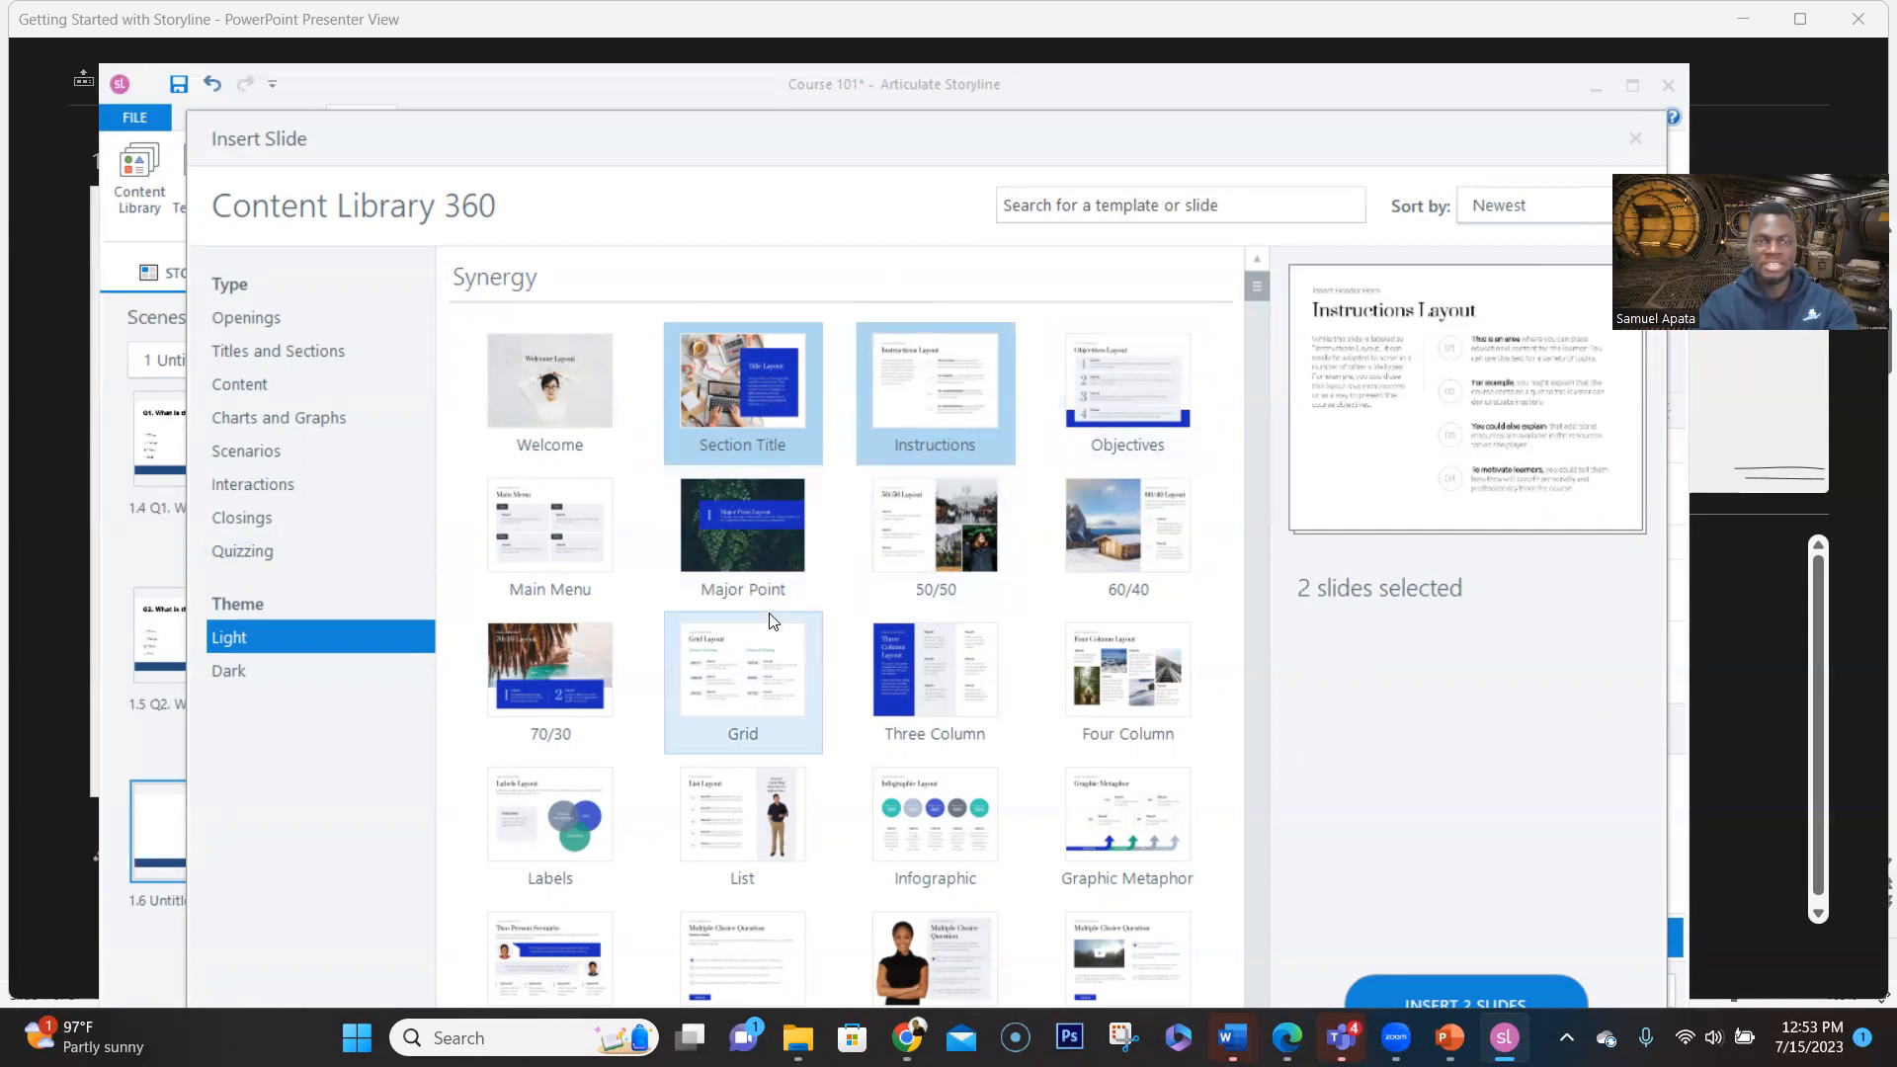
{"action": "left_click", "coordinate": [763, 529]}
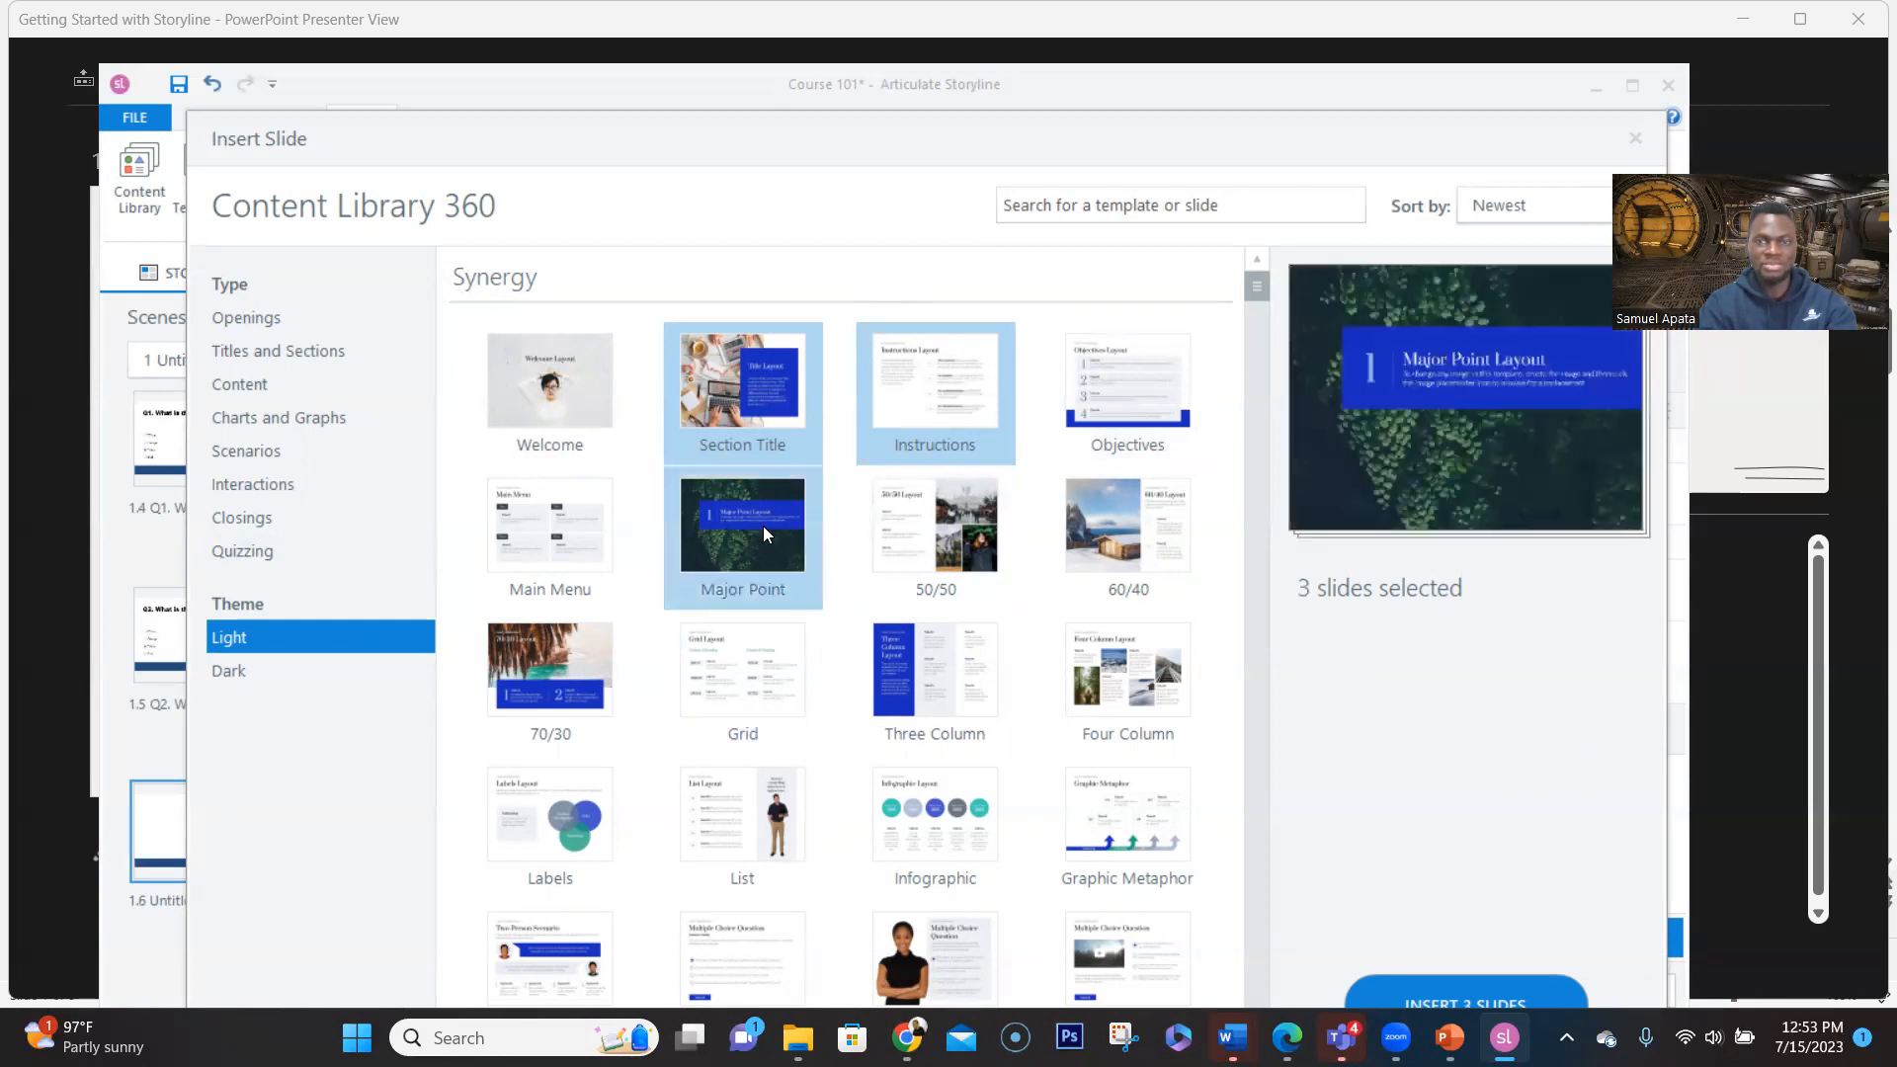
{"action": "left_click", "coordinate": [942, 520]}
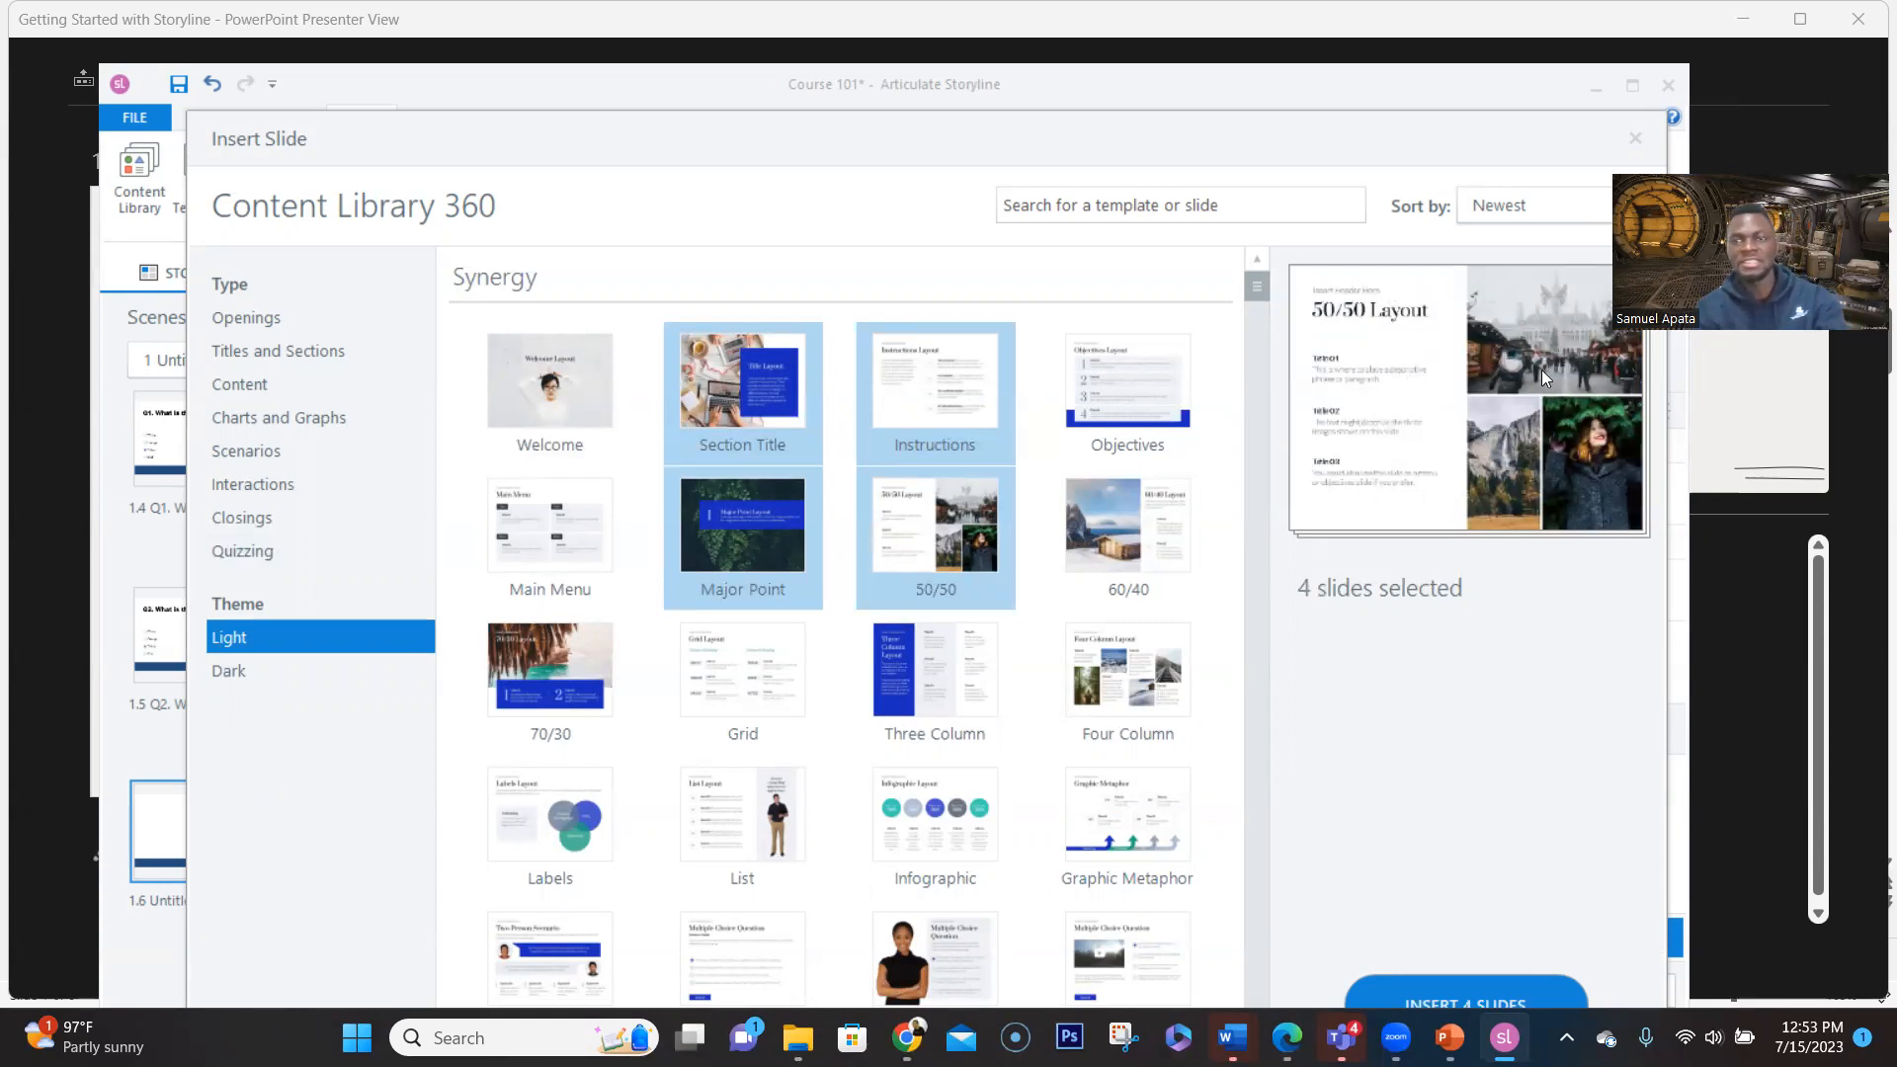
{"action": "left_click", "coordinate": [1120, 531]}
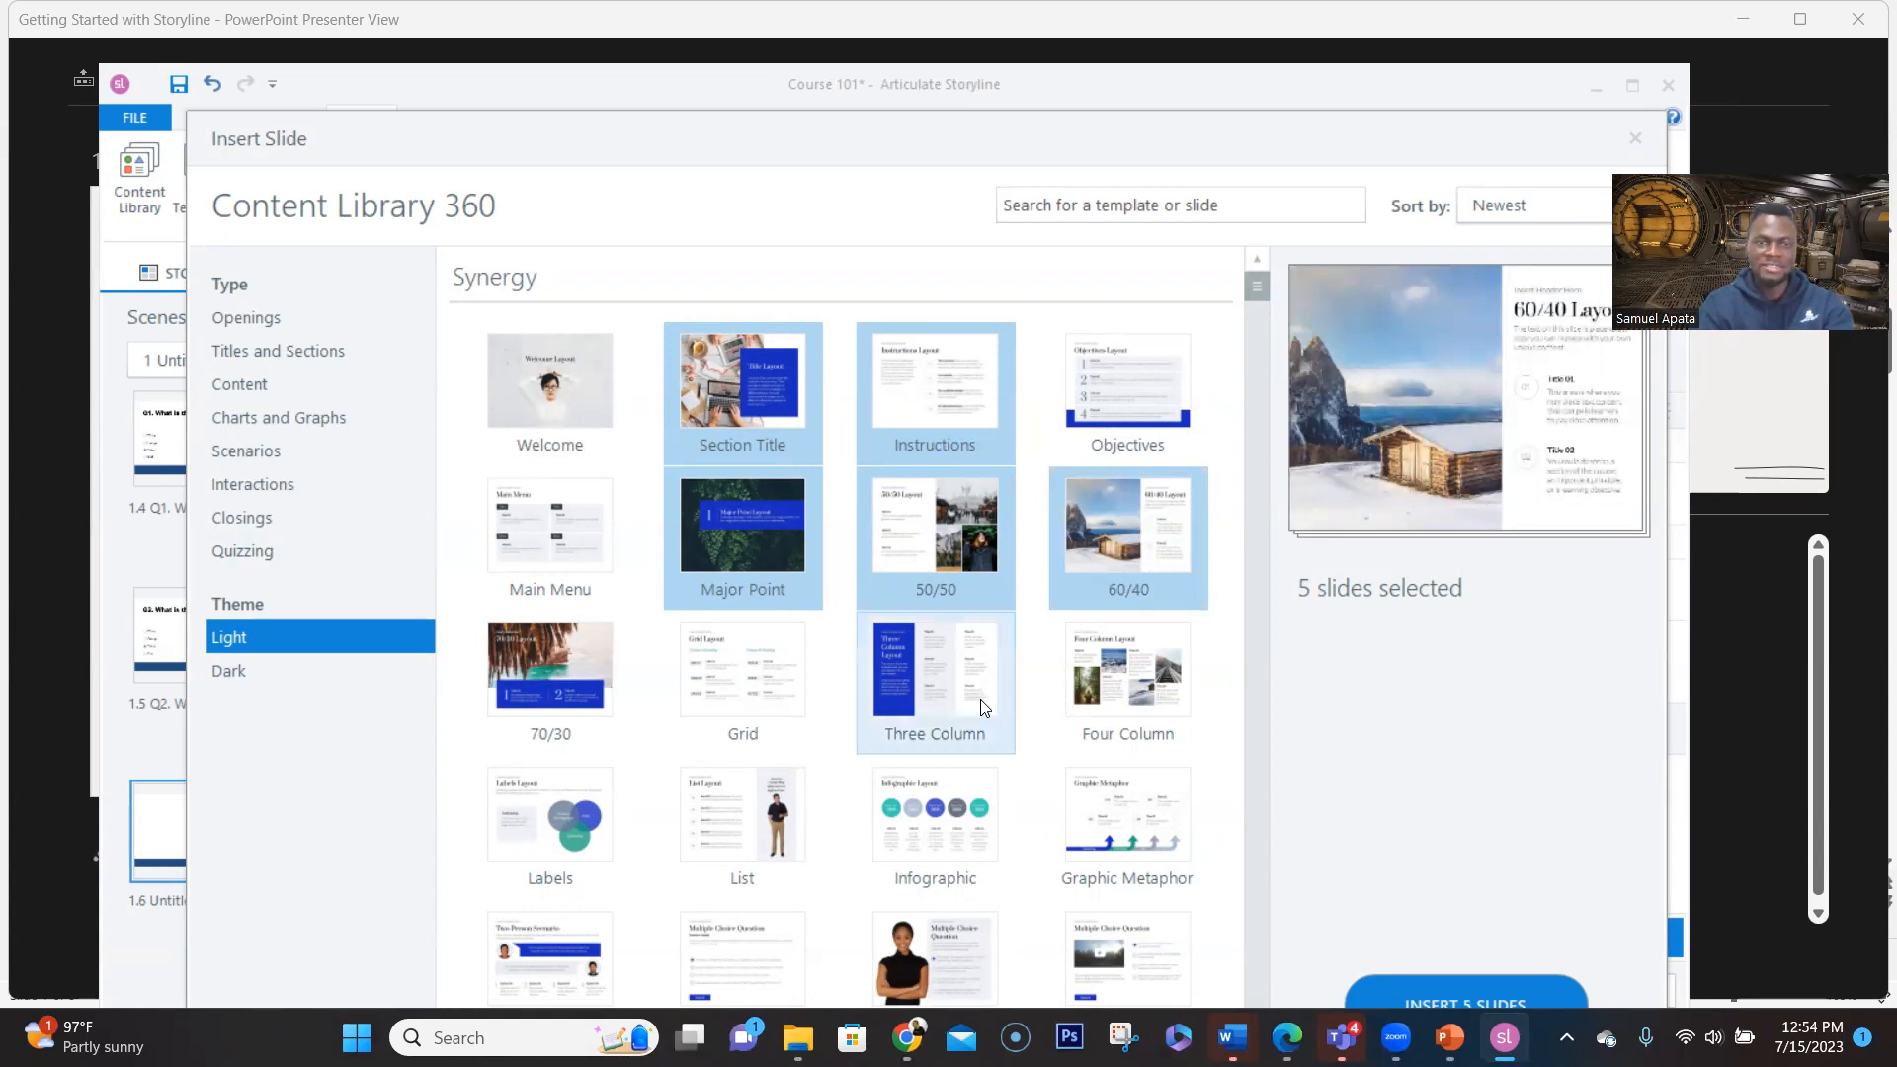
{"action": "scroll", "coordinate": [980, 701], "scroll_direction": "down", "scroll_amount": 1}
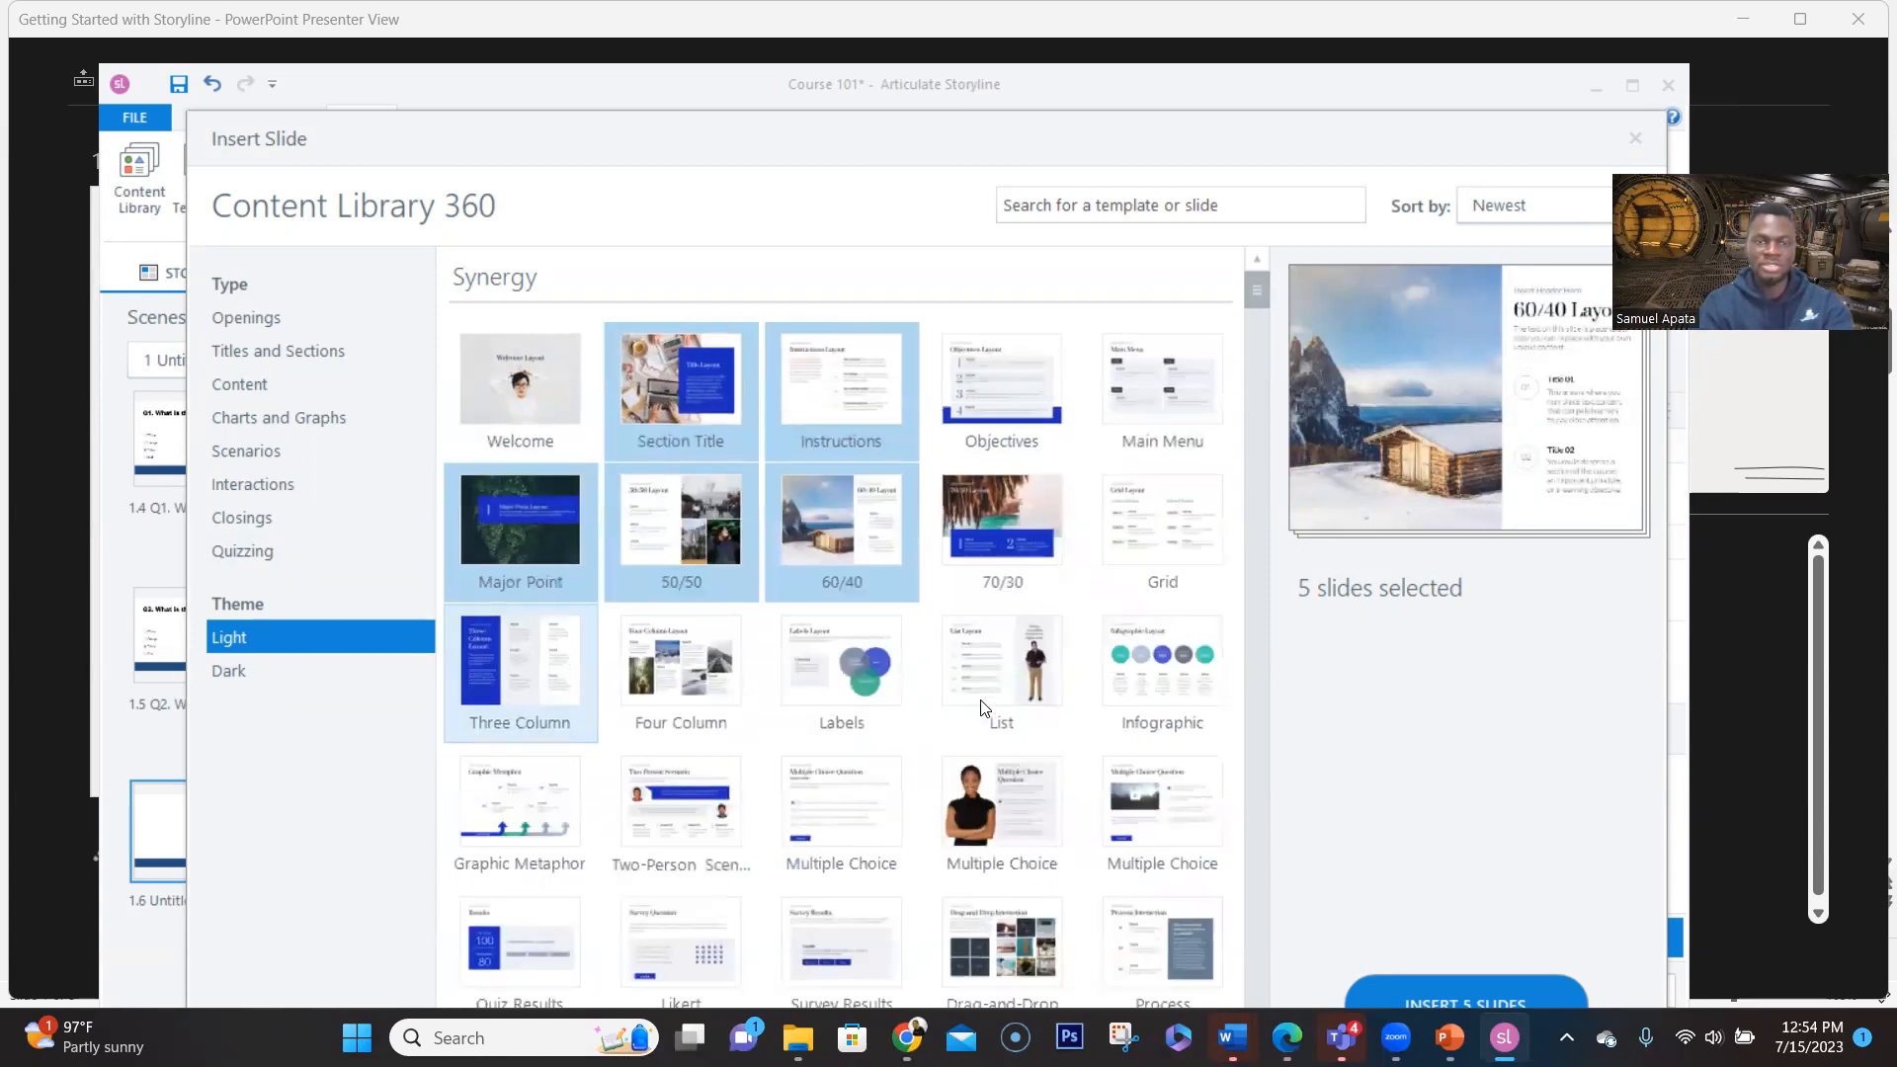
{"action": "left_click", "coordinate": [978, 804]}
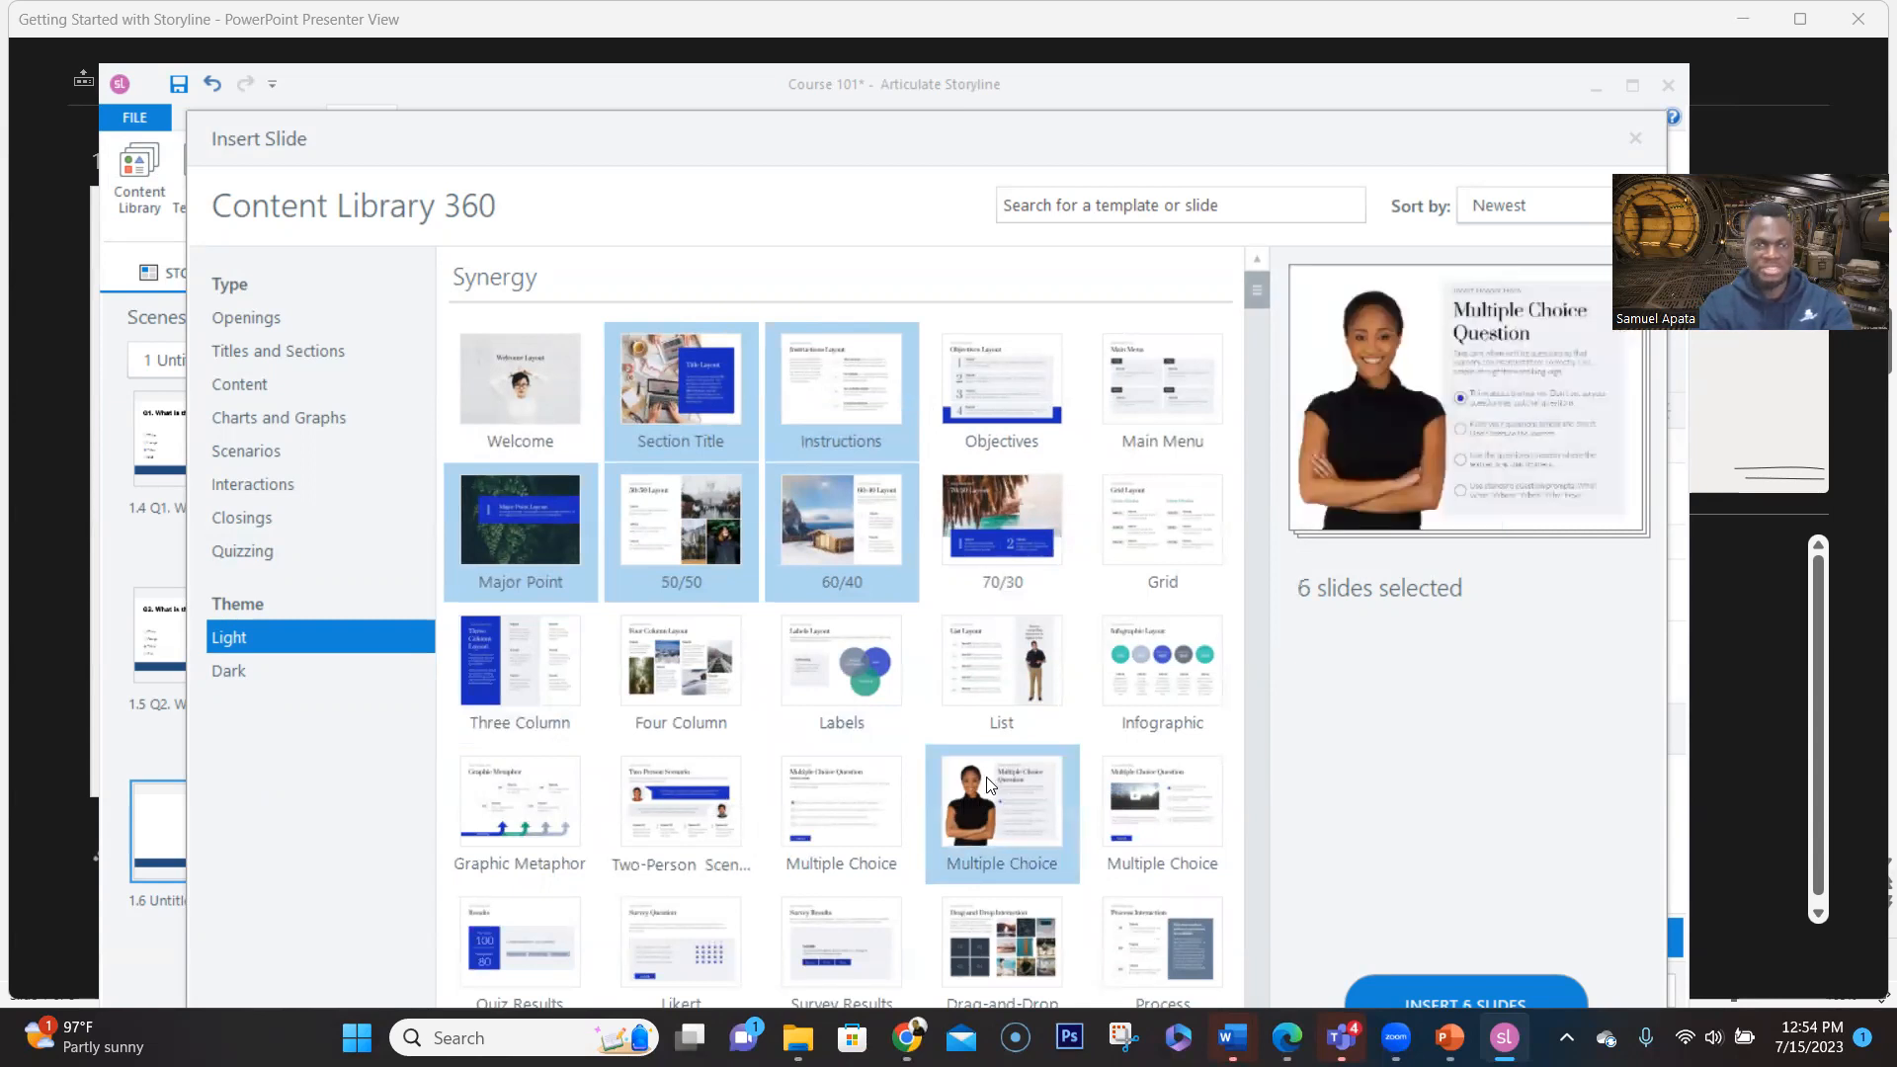
{"action": "left_click", "coordinate": [529, 791]}
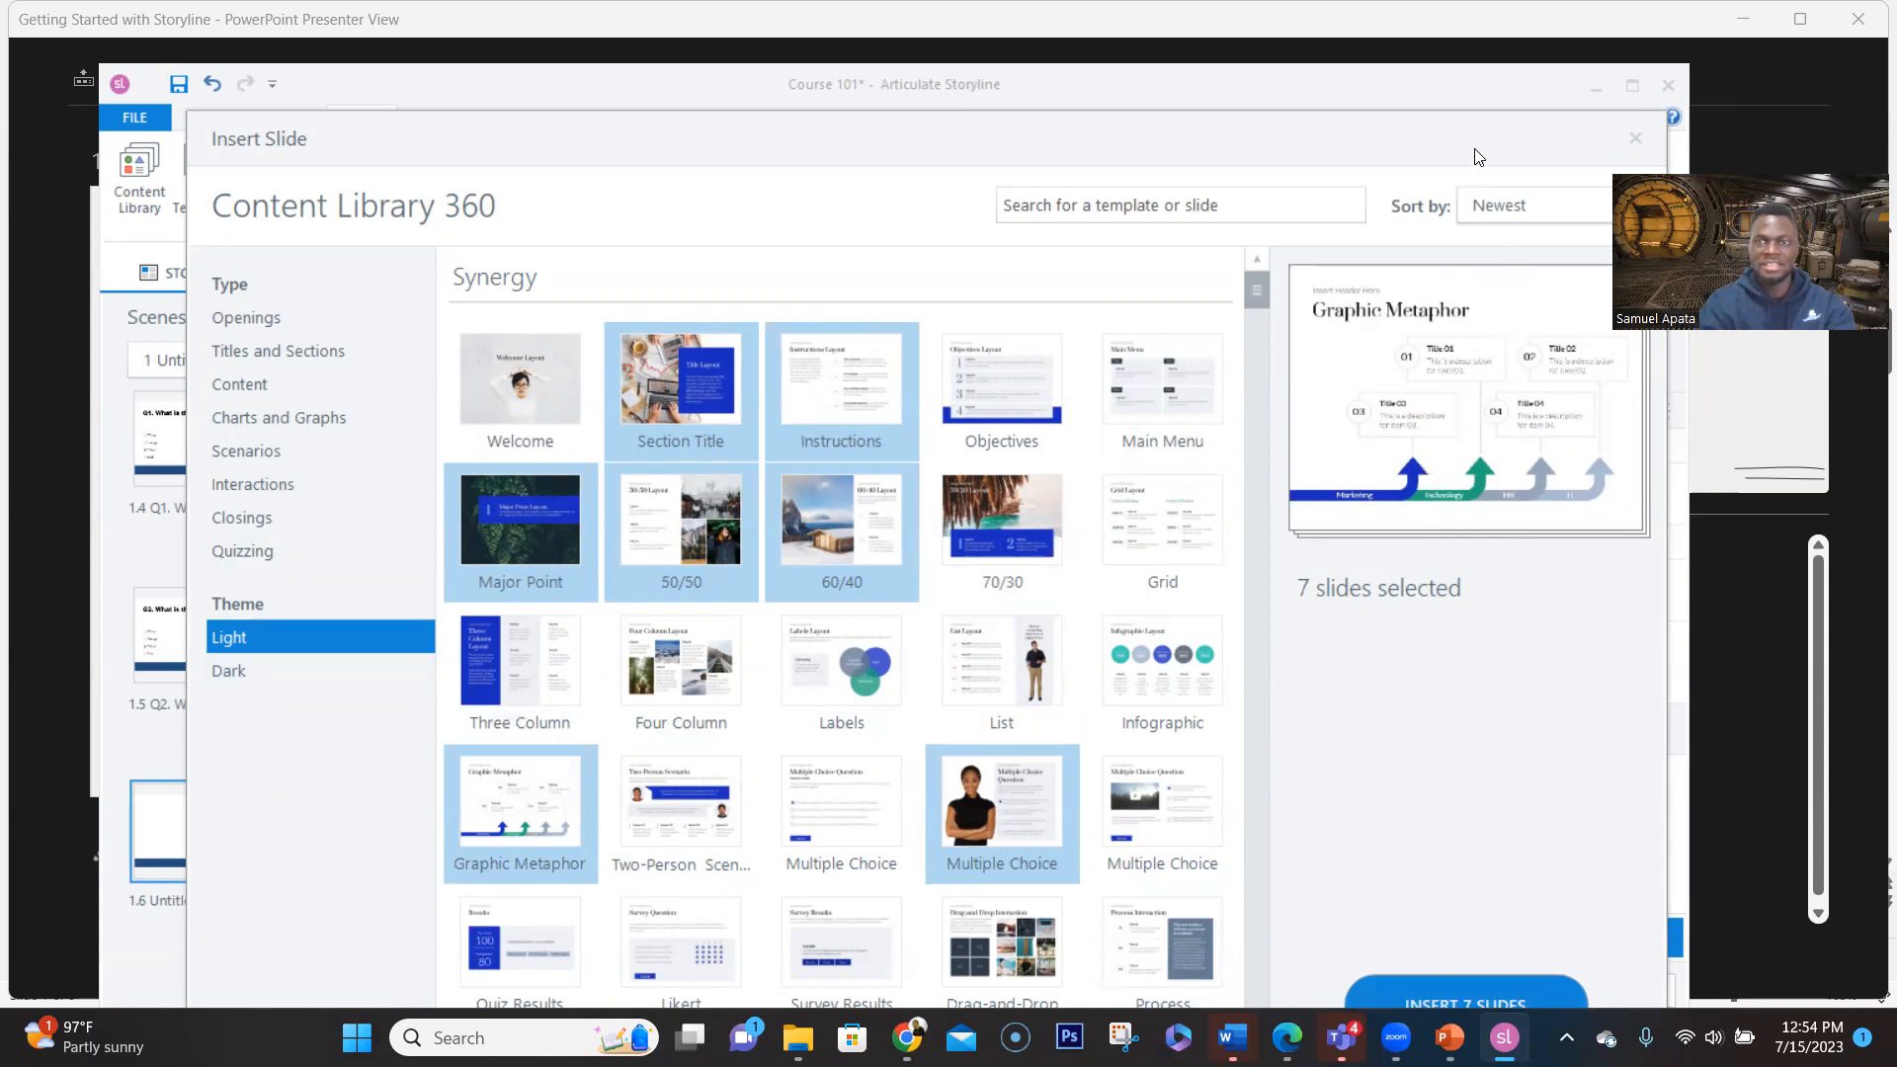
{"action": "left_click_drag", "start_coordinate": [1475, 148], "coordinate": [1472, 111]}
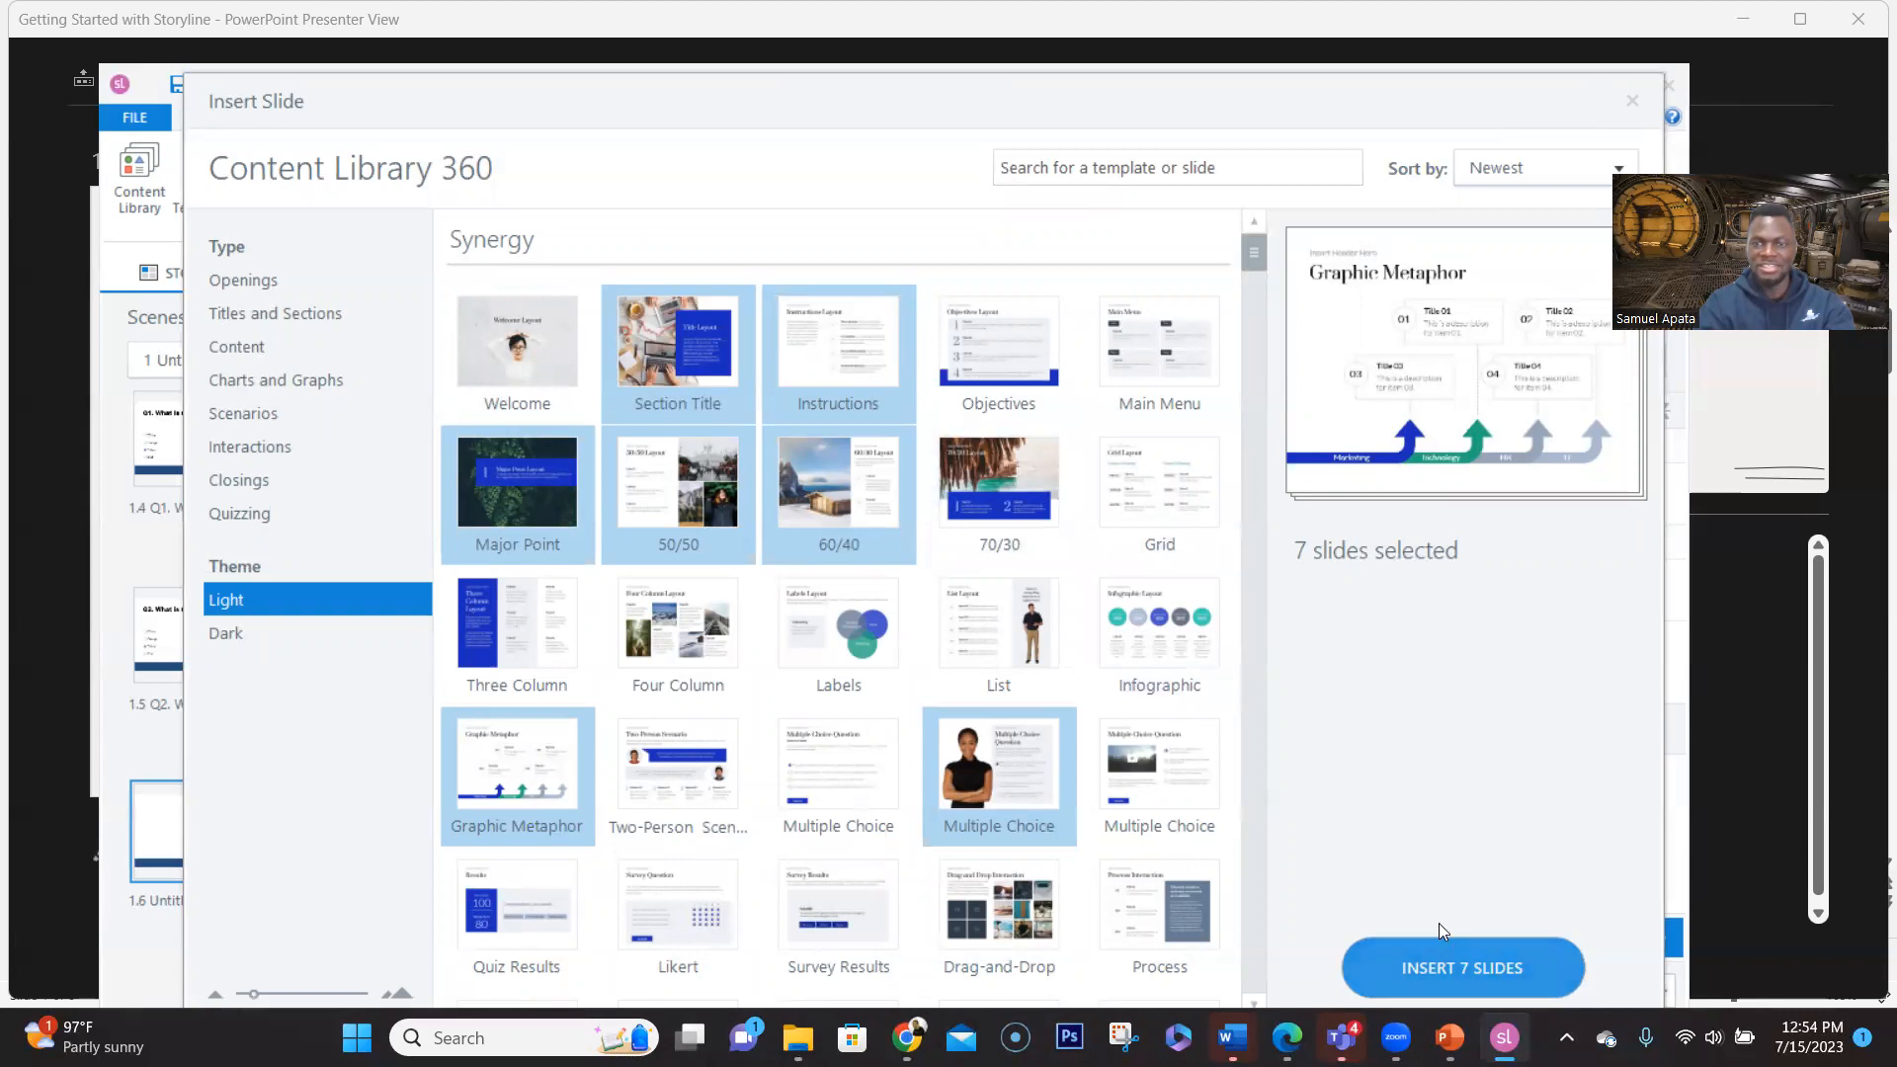
{"action": "left_click", "coordinate": [1460, 968]}
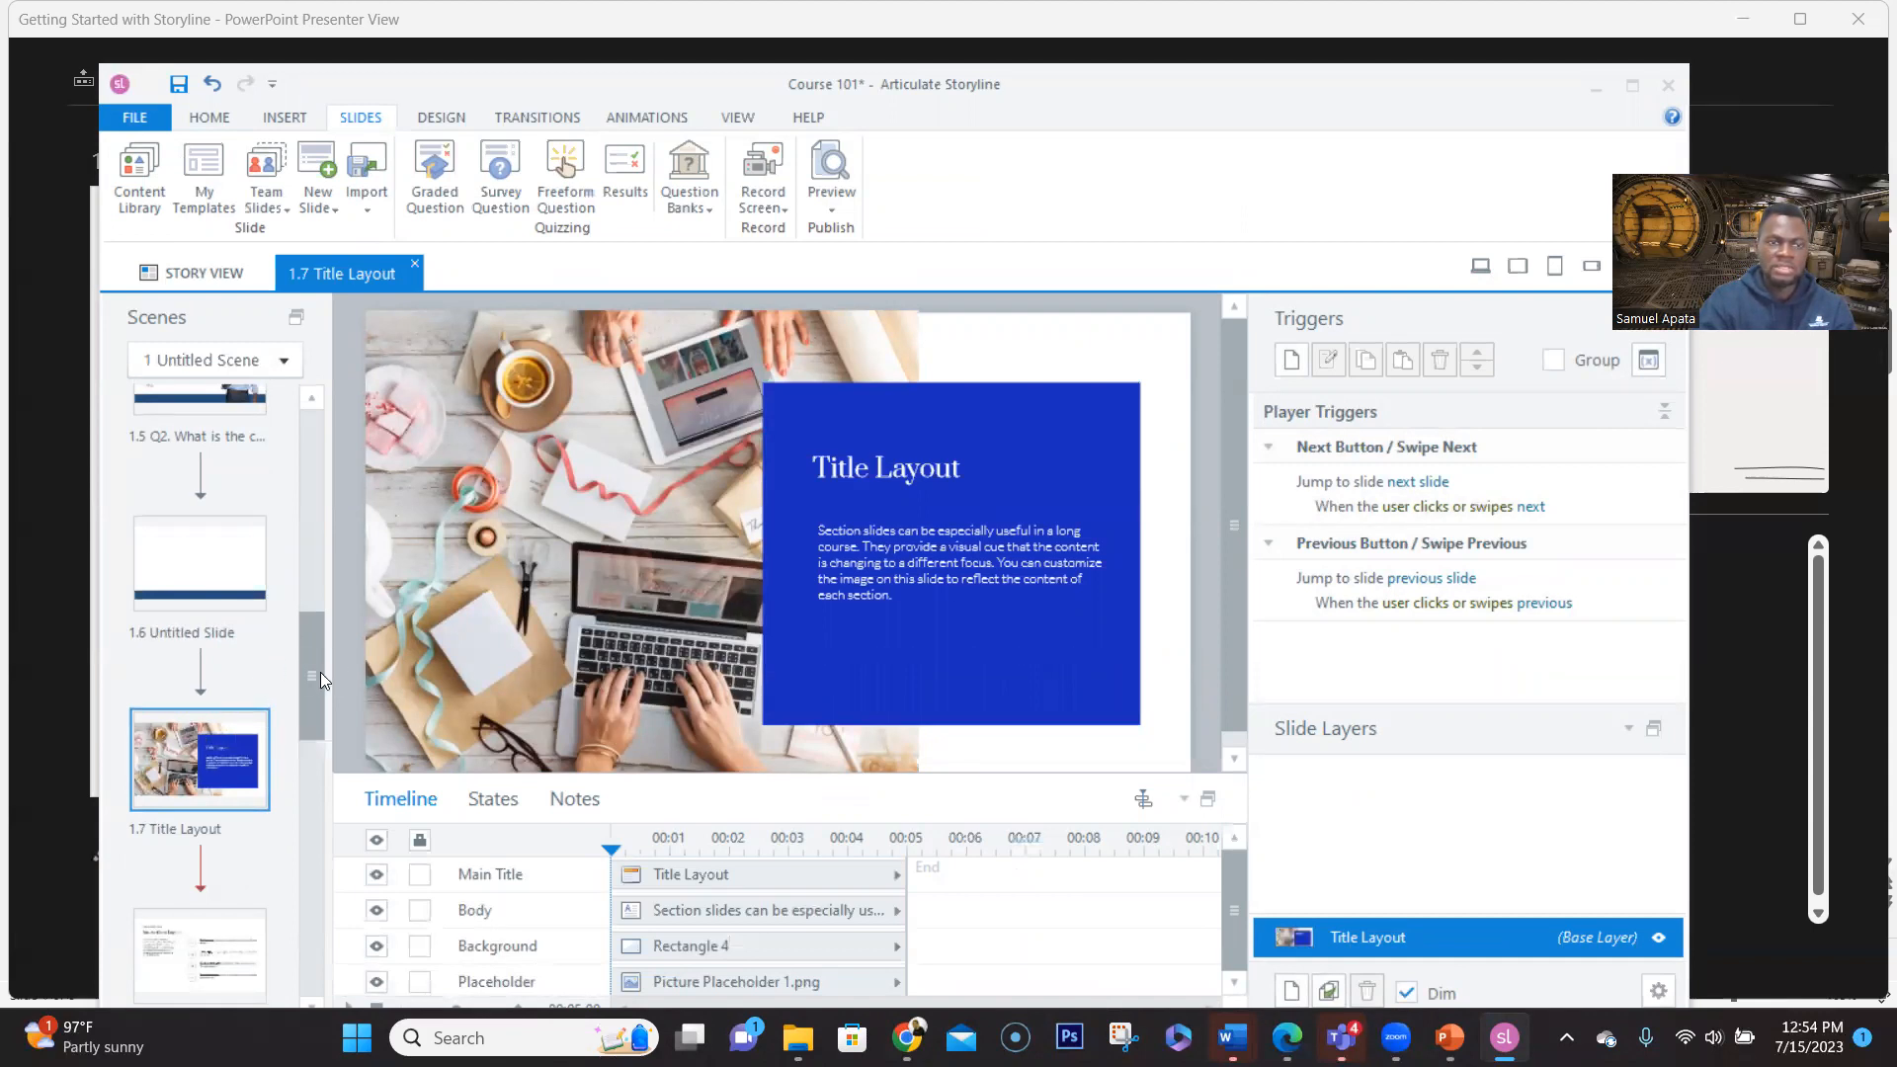
Fill the blue rectangle on slide 1.7 Title Layout with the color #DDE4EB sampled from the thumbnail of blank slide 1.6
{"action": "mouse_move", "coordinate": [303, 683]}
{"action": "left_mouse_down"}
{"action": "mouse_move", "coordinate": [314, 763]}
{"action": "mouse_move", "coordinate": [324, 692]}
{"action": "left_mouse_up"}
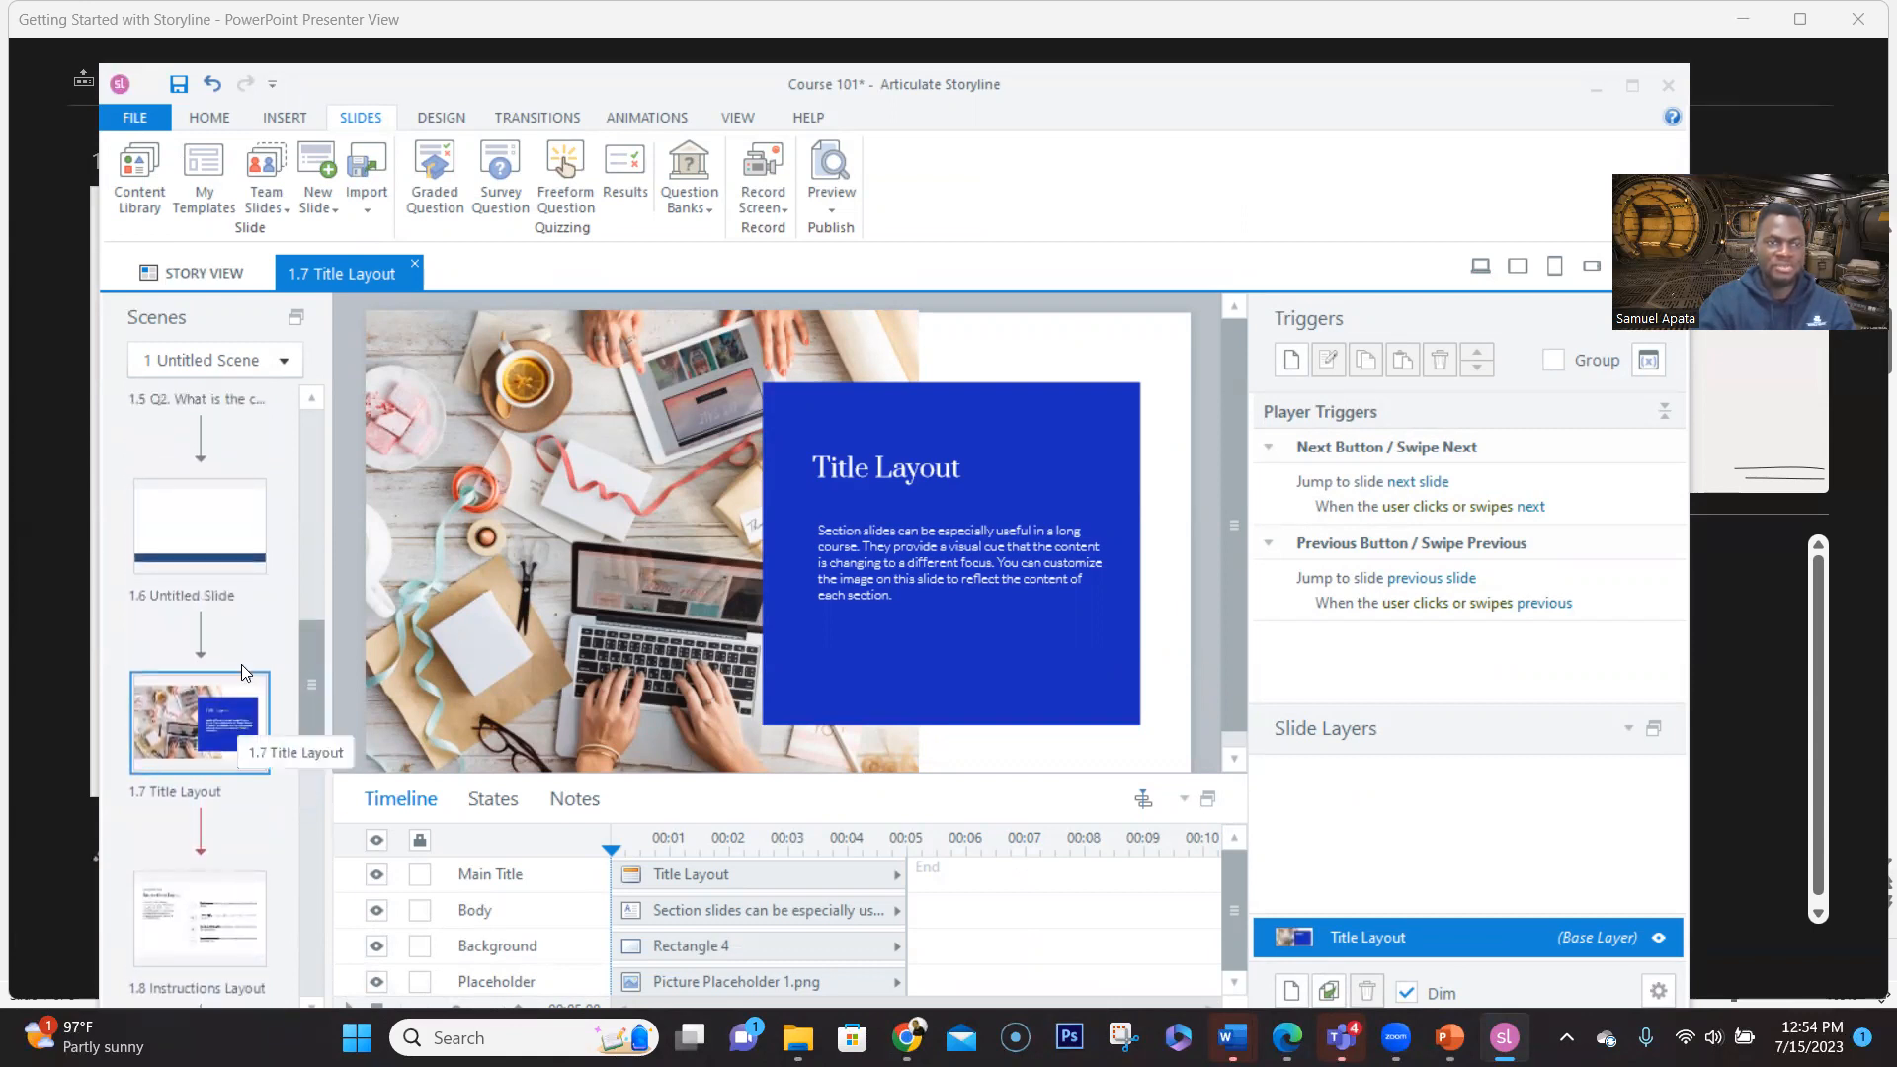
{"action": "left_click", "coordinate": [251, 535]}
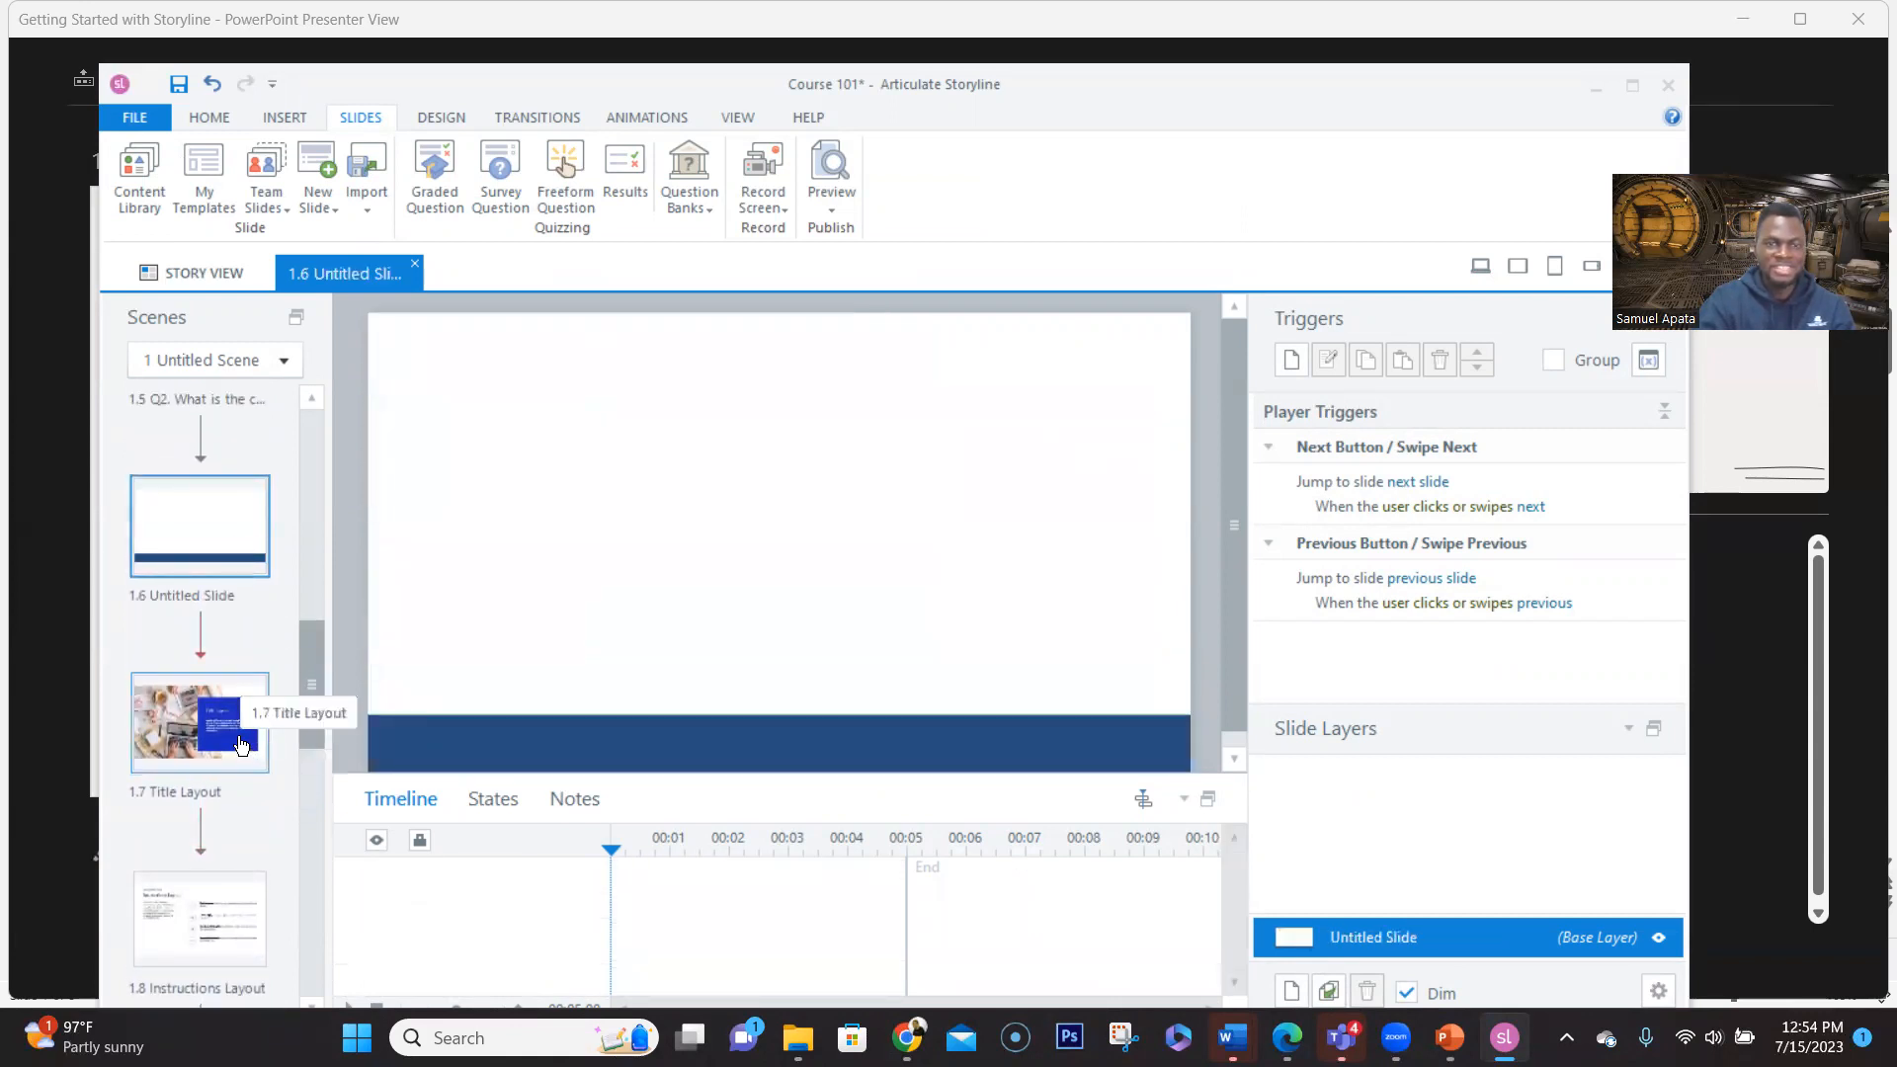
{"action": "left_click", "coordinate": [183, 721]}
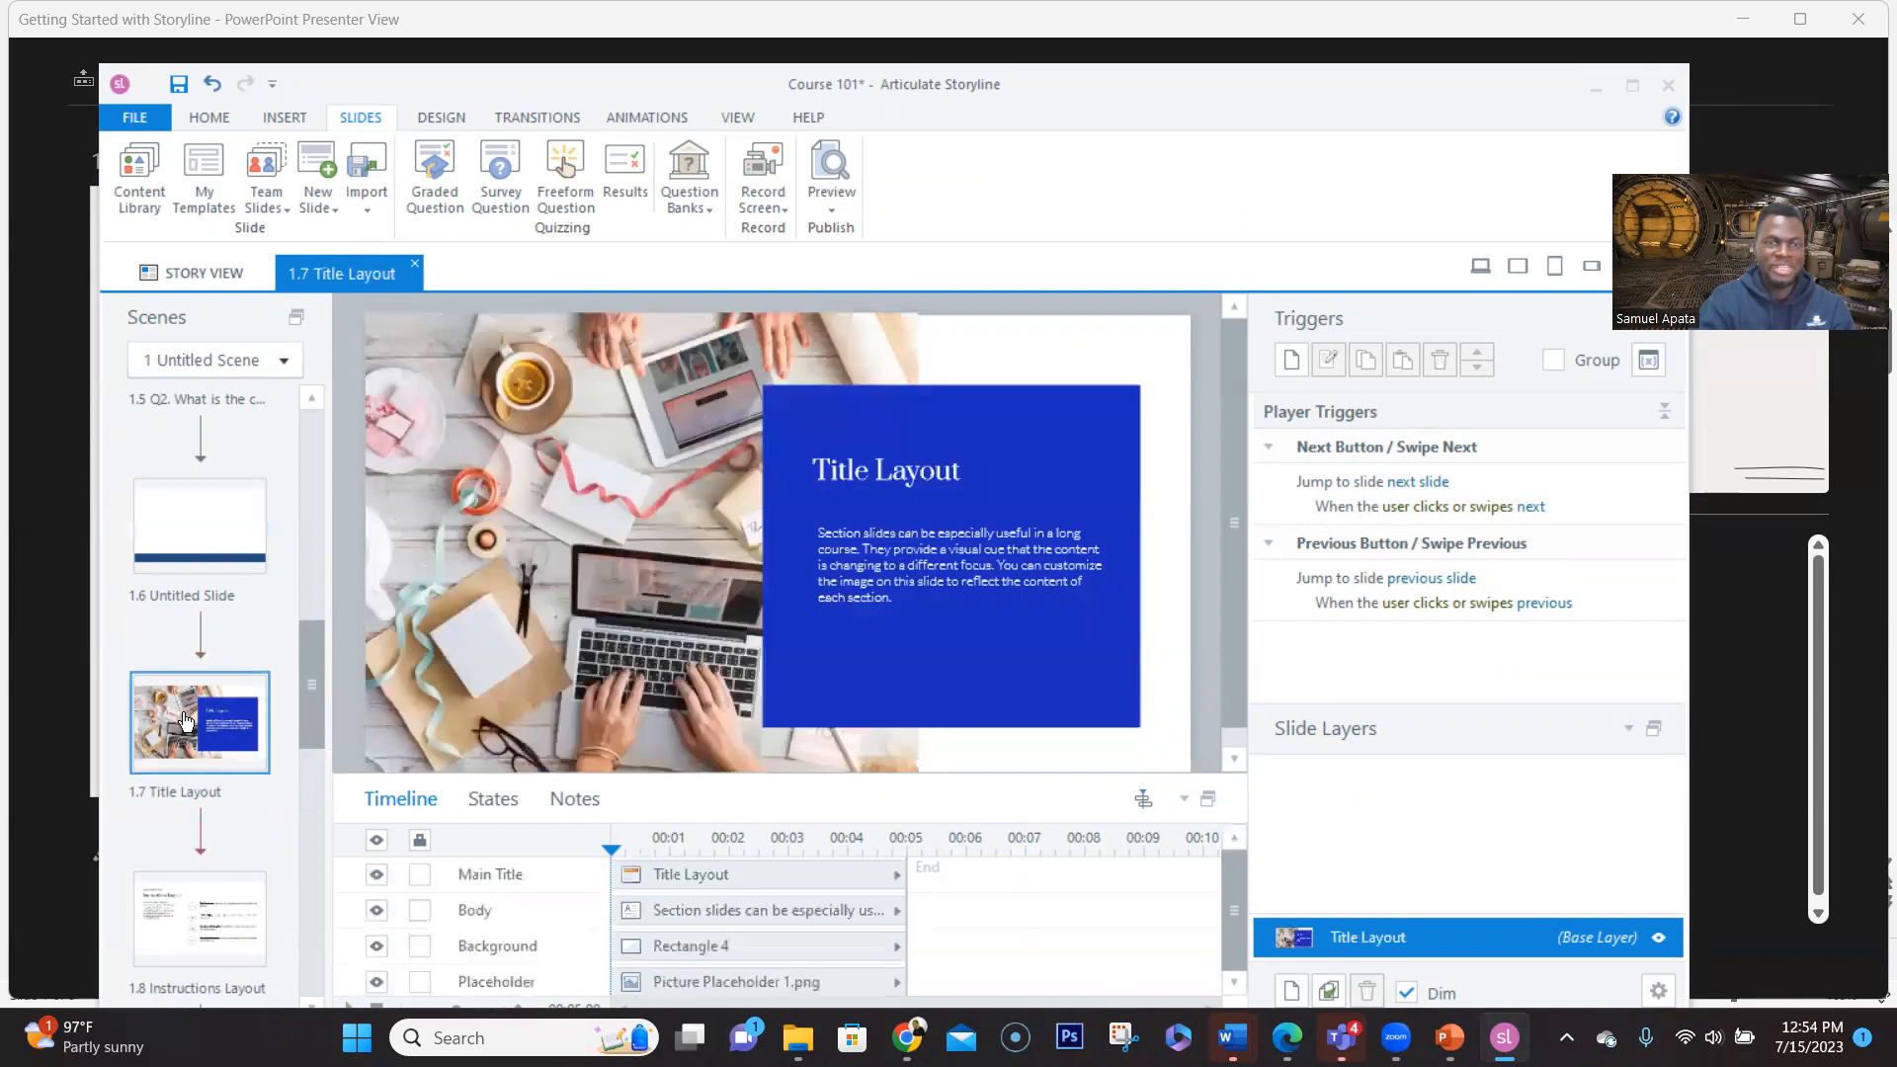
{"action": "left_click", "coordinate": [772, 666]}
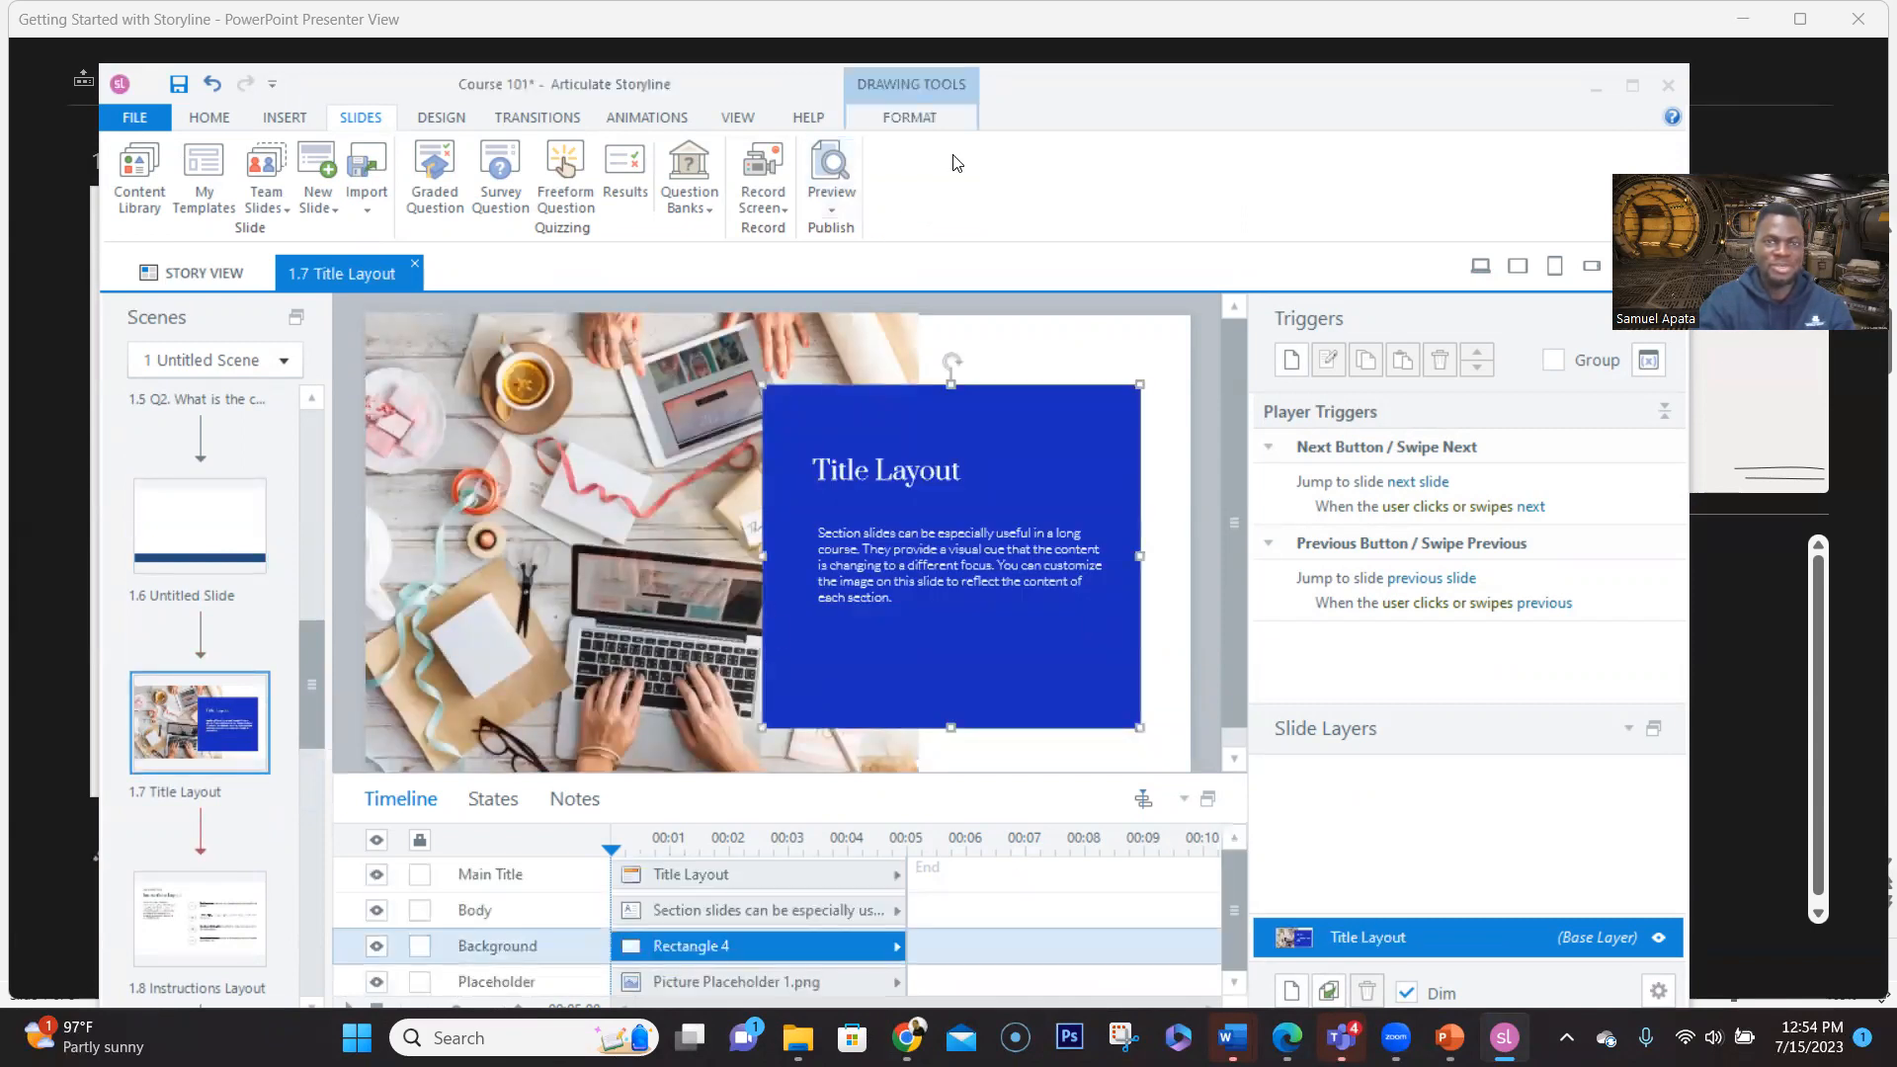
{"action": "left_click", "coordinate": [936, 125]}
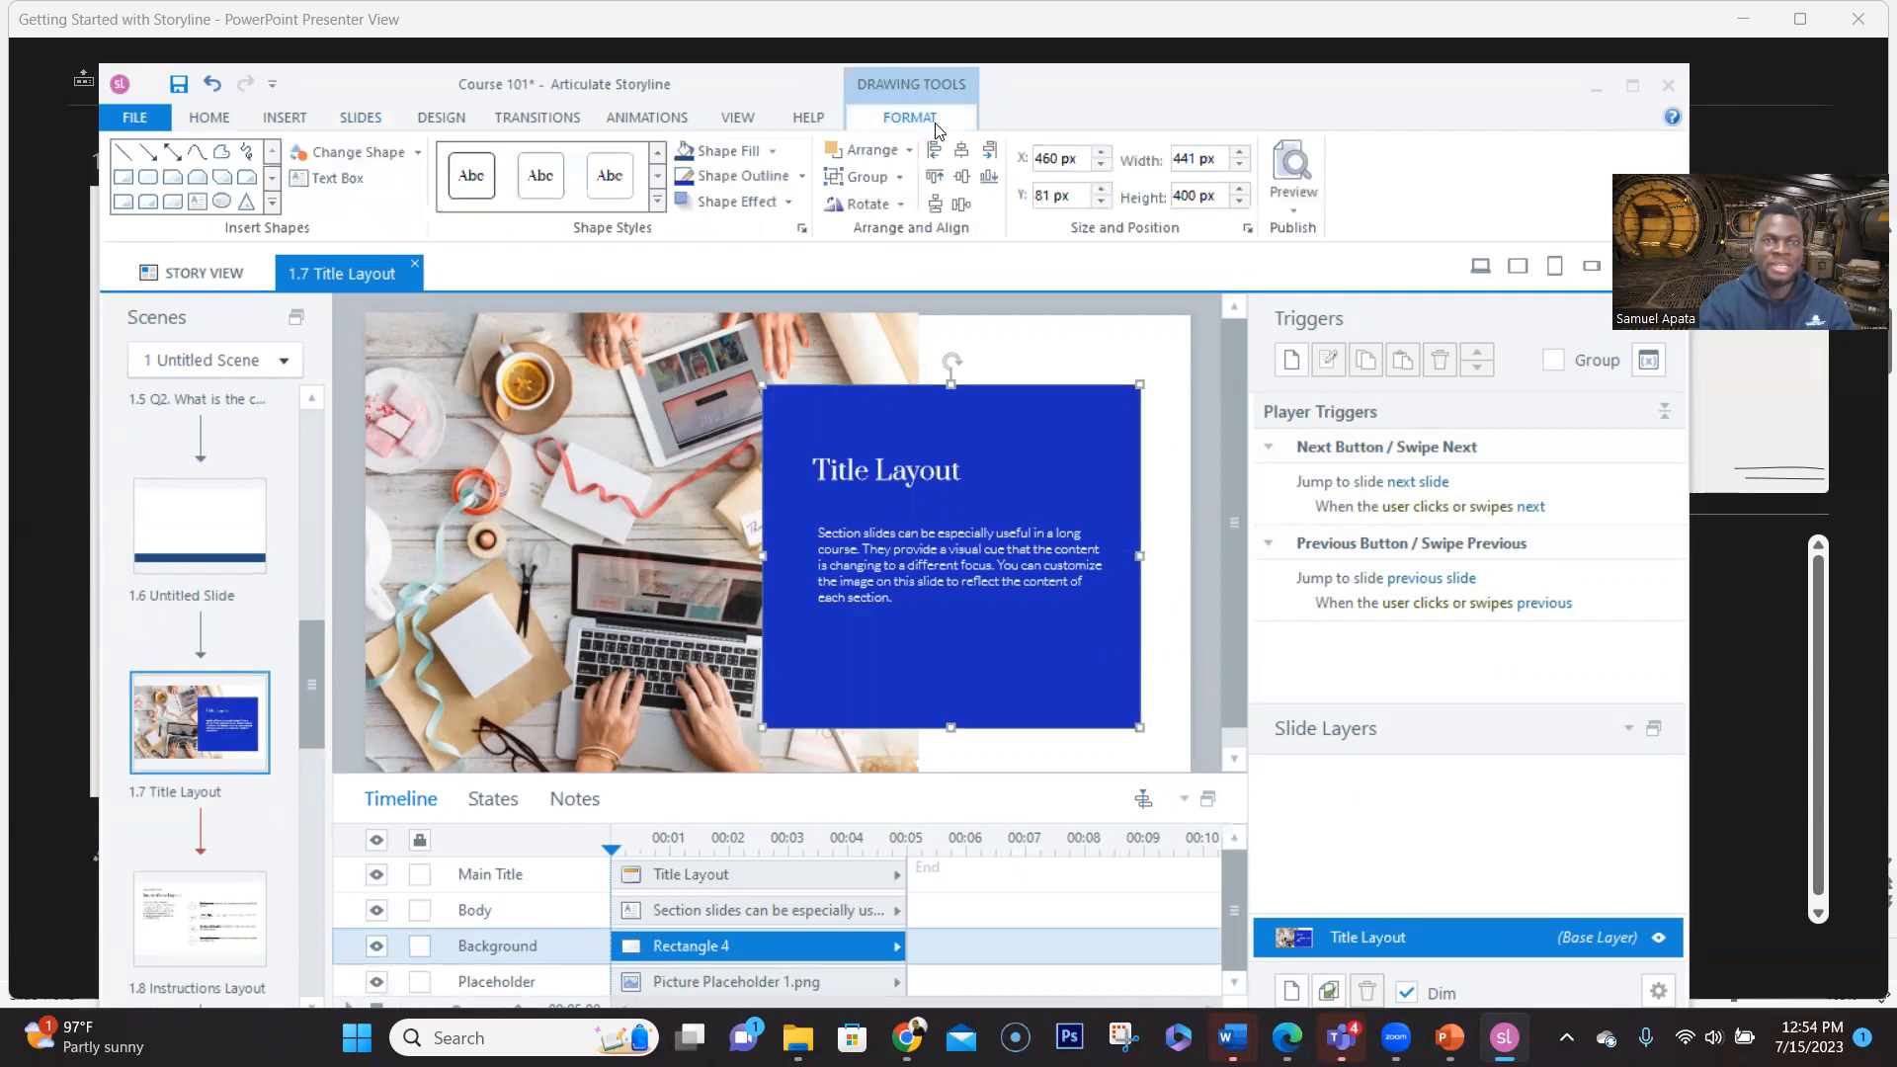
{"action": "left_click", "coordinate": [773, 150]}
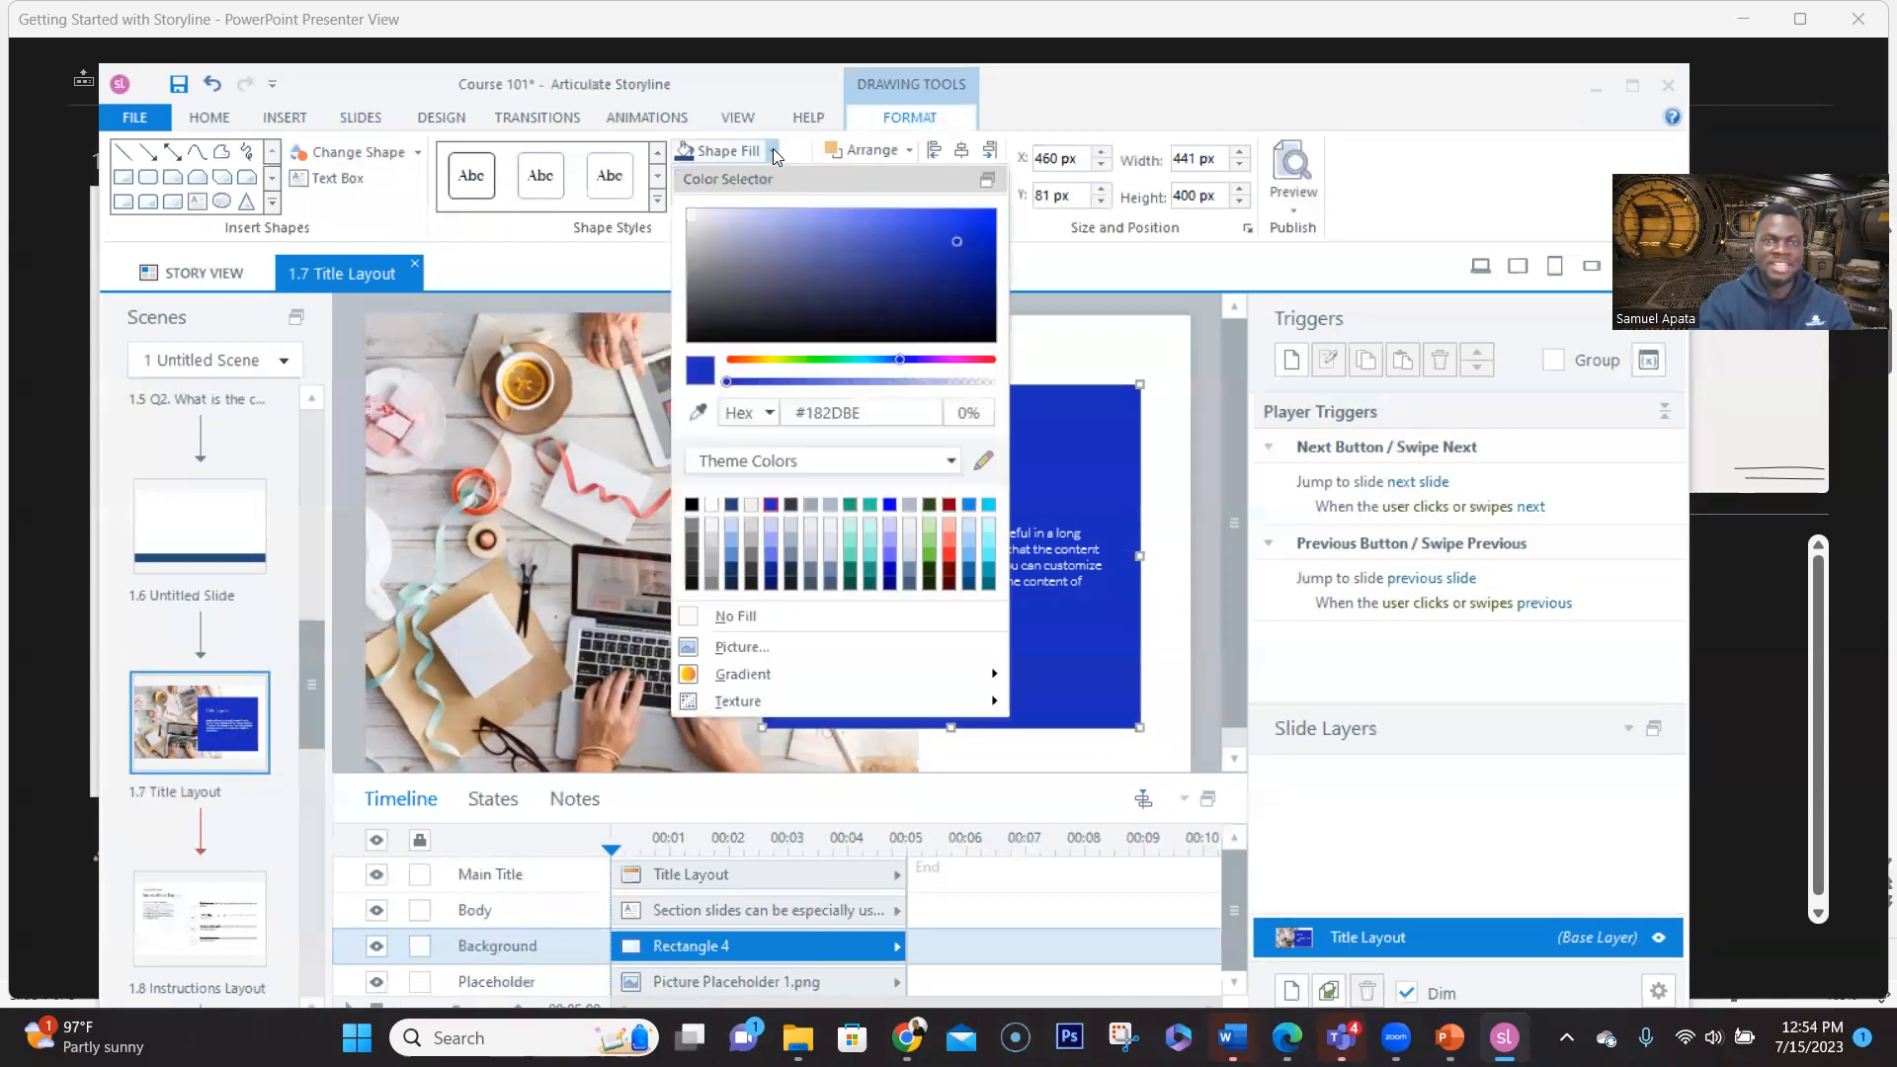
{"action": "left_click", "coordinate": [697, 415]}
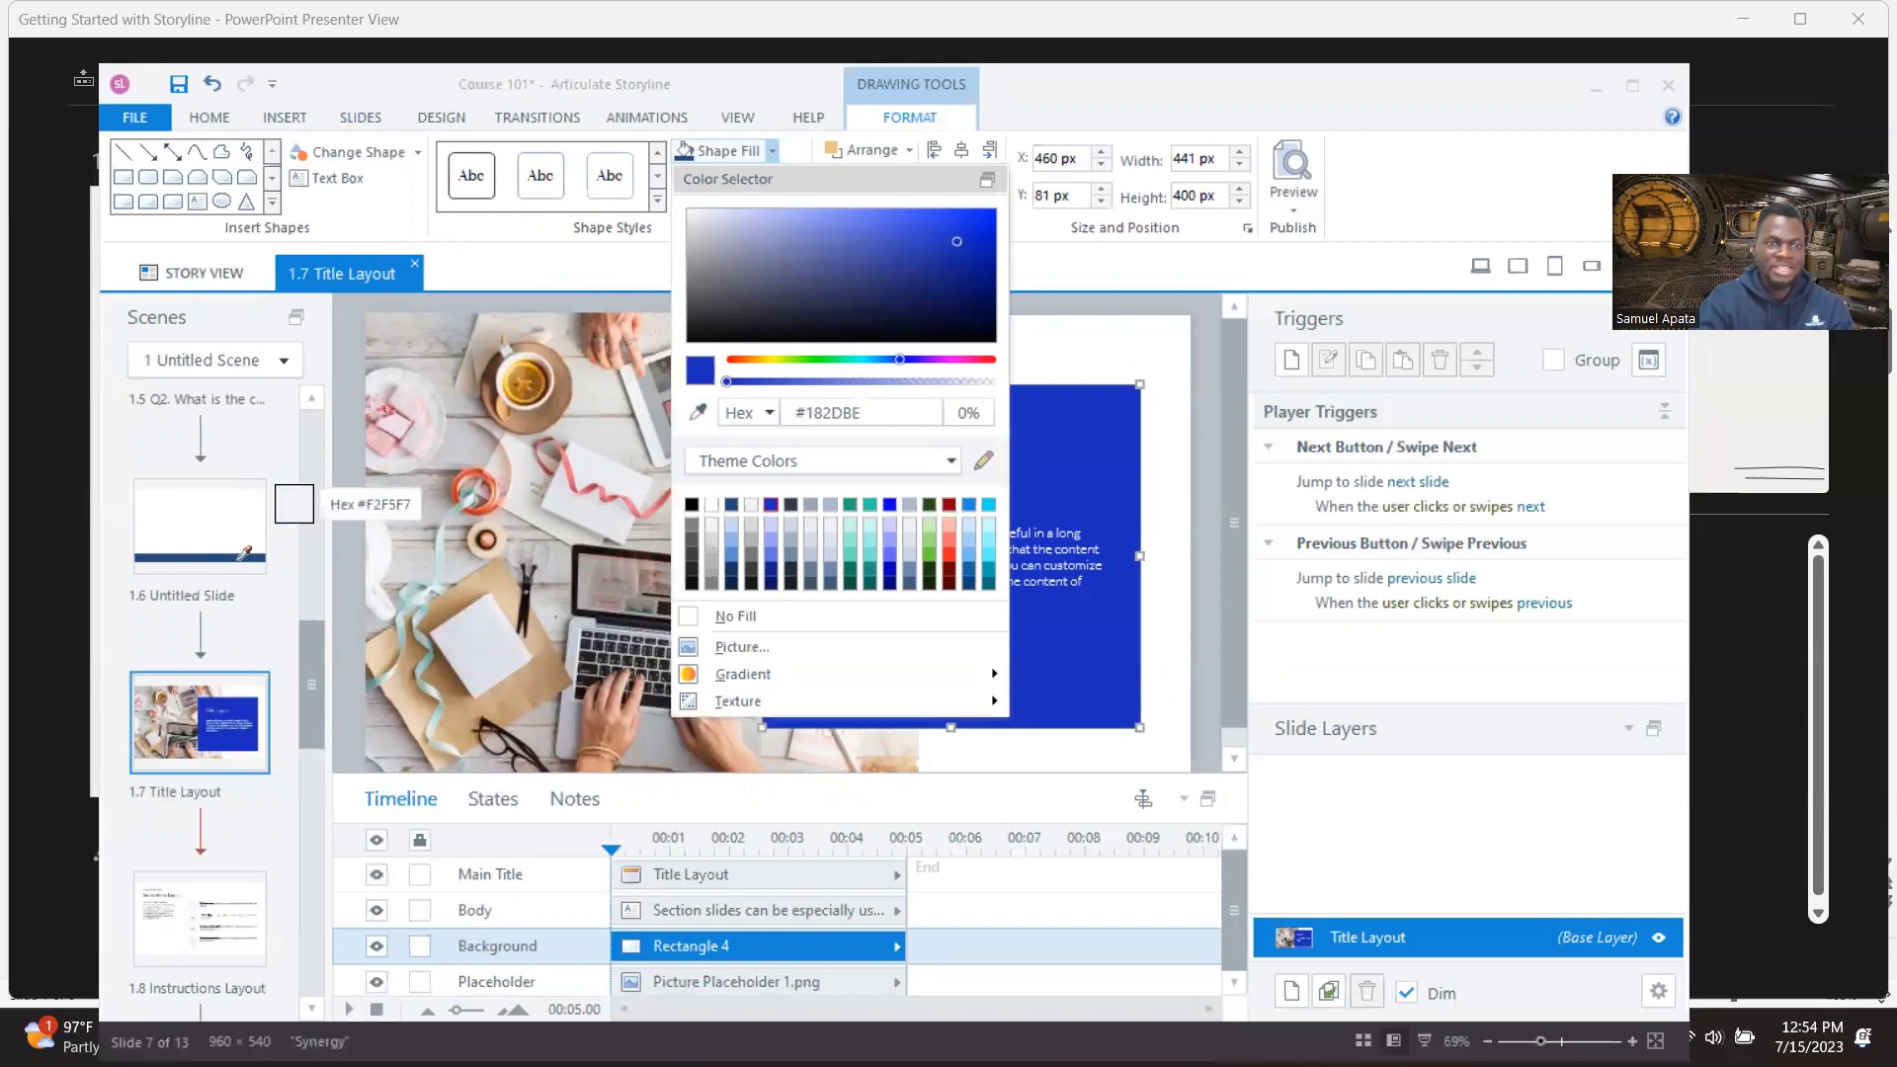
{"action": "left_click", "coordinate": [253, 548]}
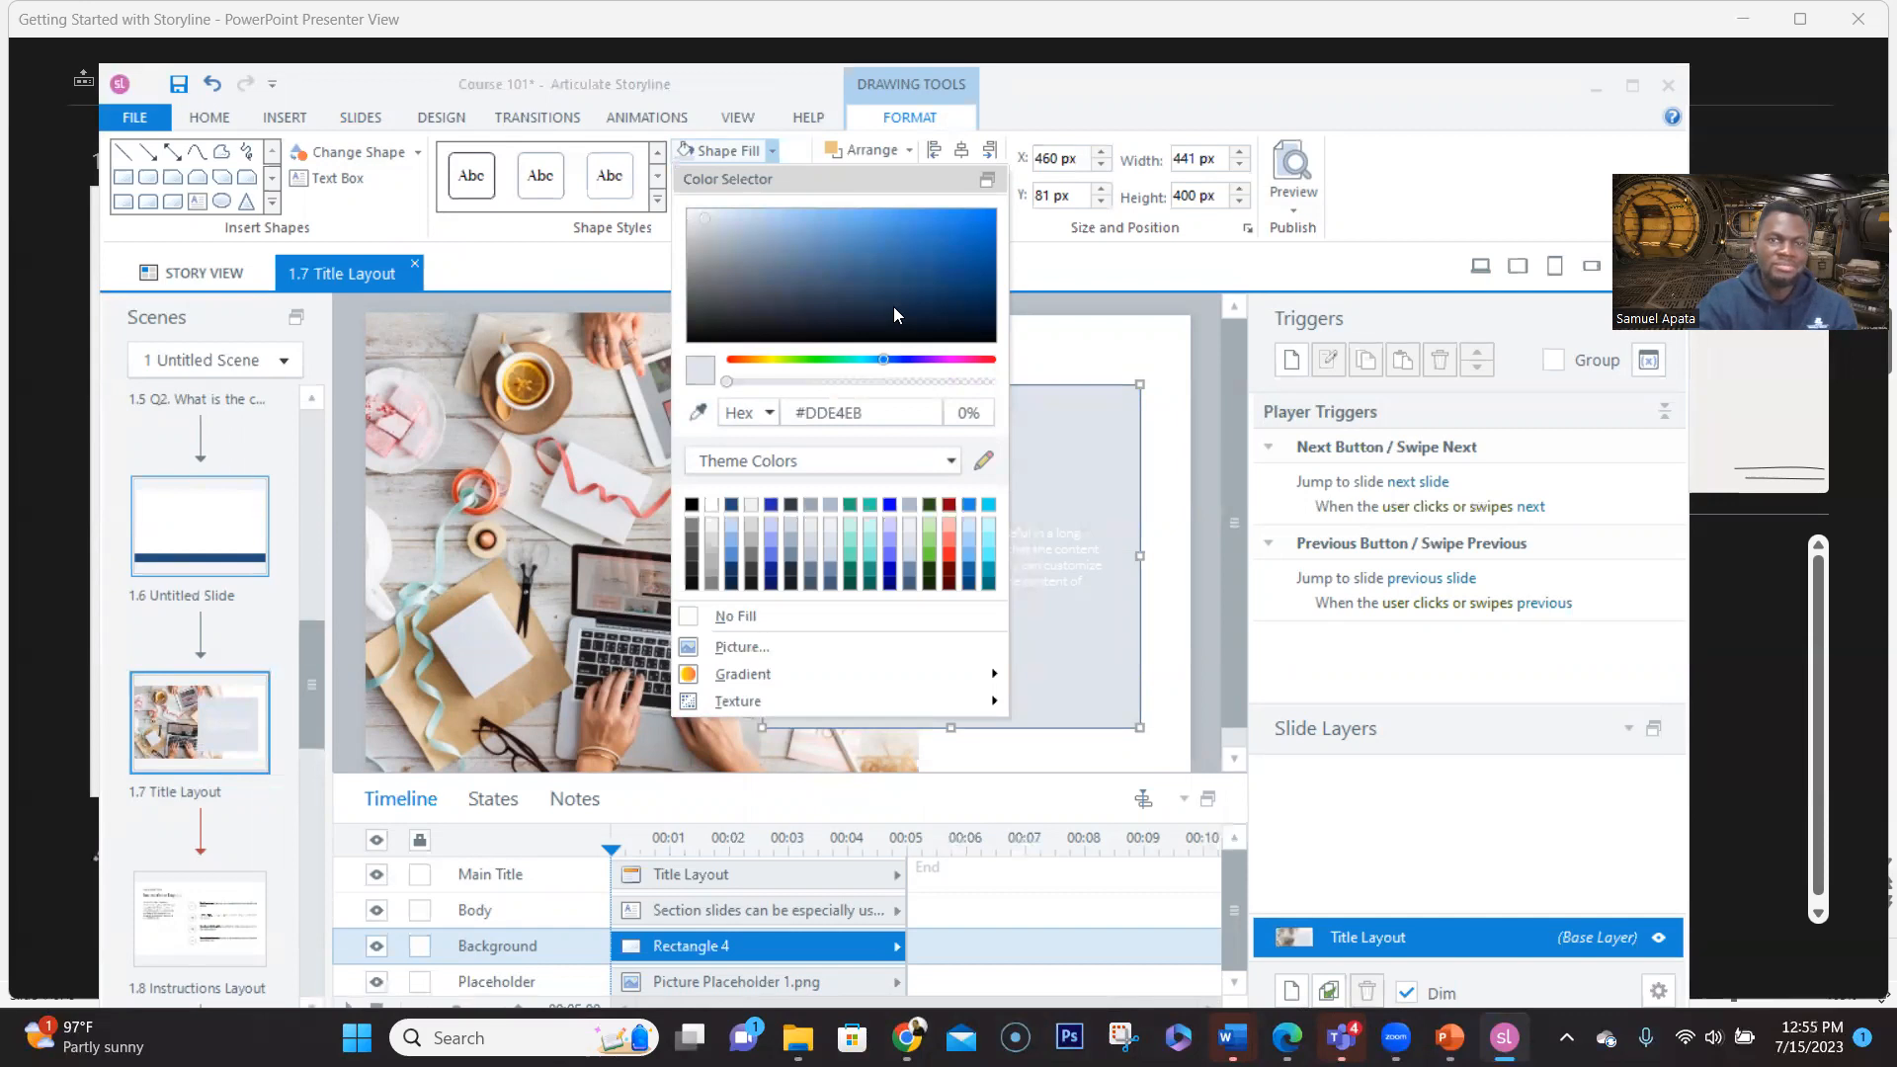
{"action": "left_click", "coordinate": [773, 149]}
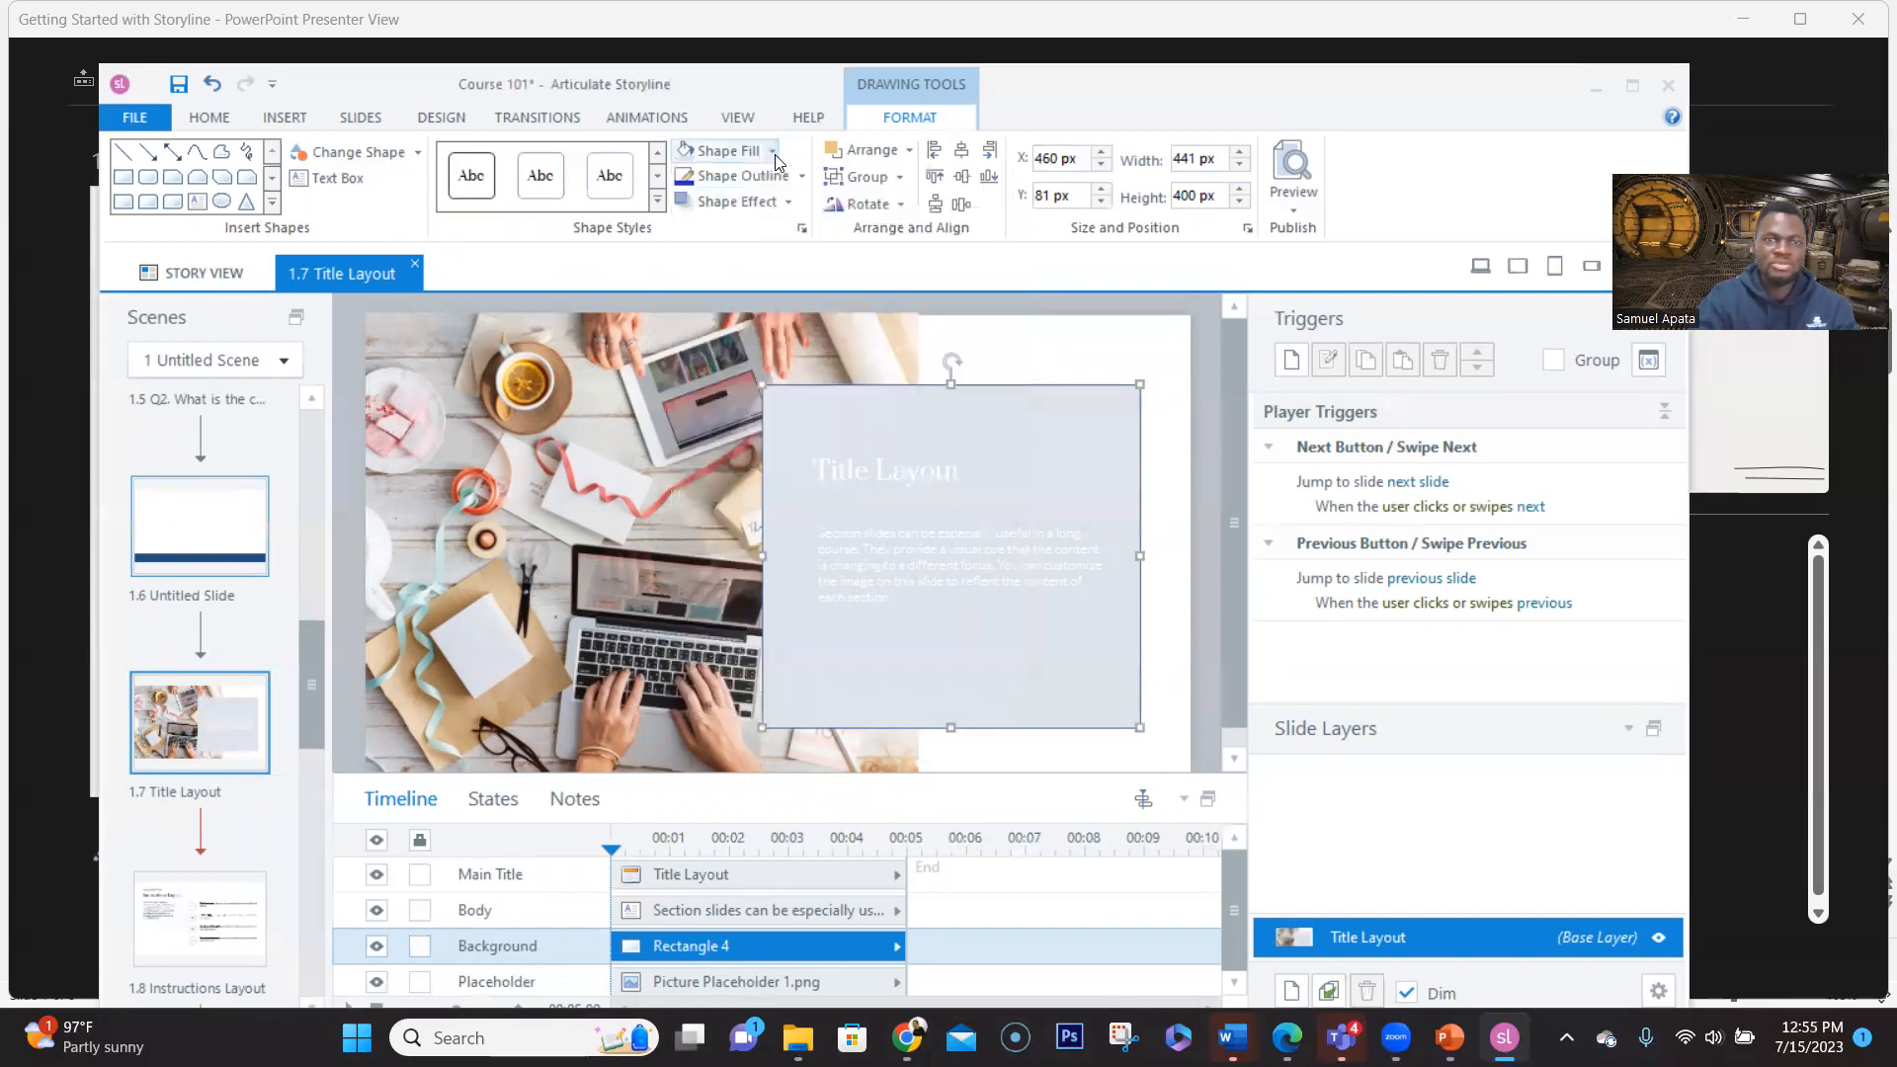
Copy the hex code #1F497D of the solid background fill color on title slide 1.1
{"action": "left_click", "coordinate": [173, 583]}
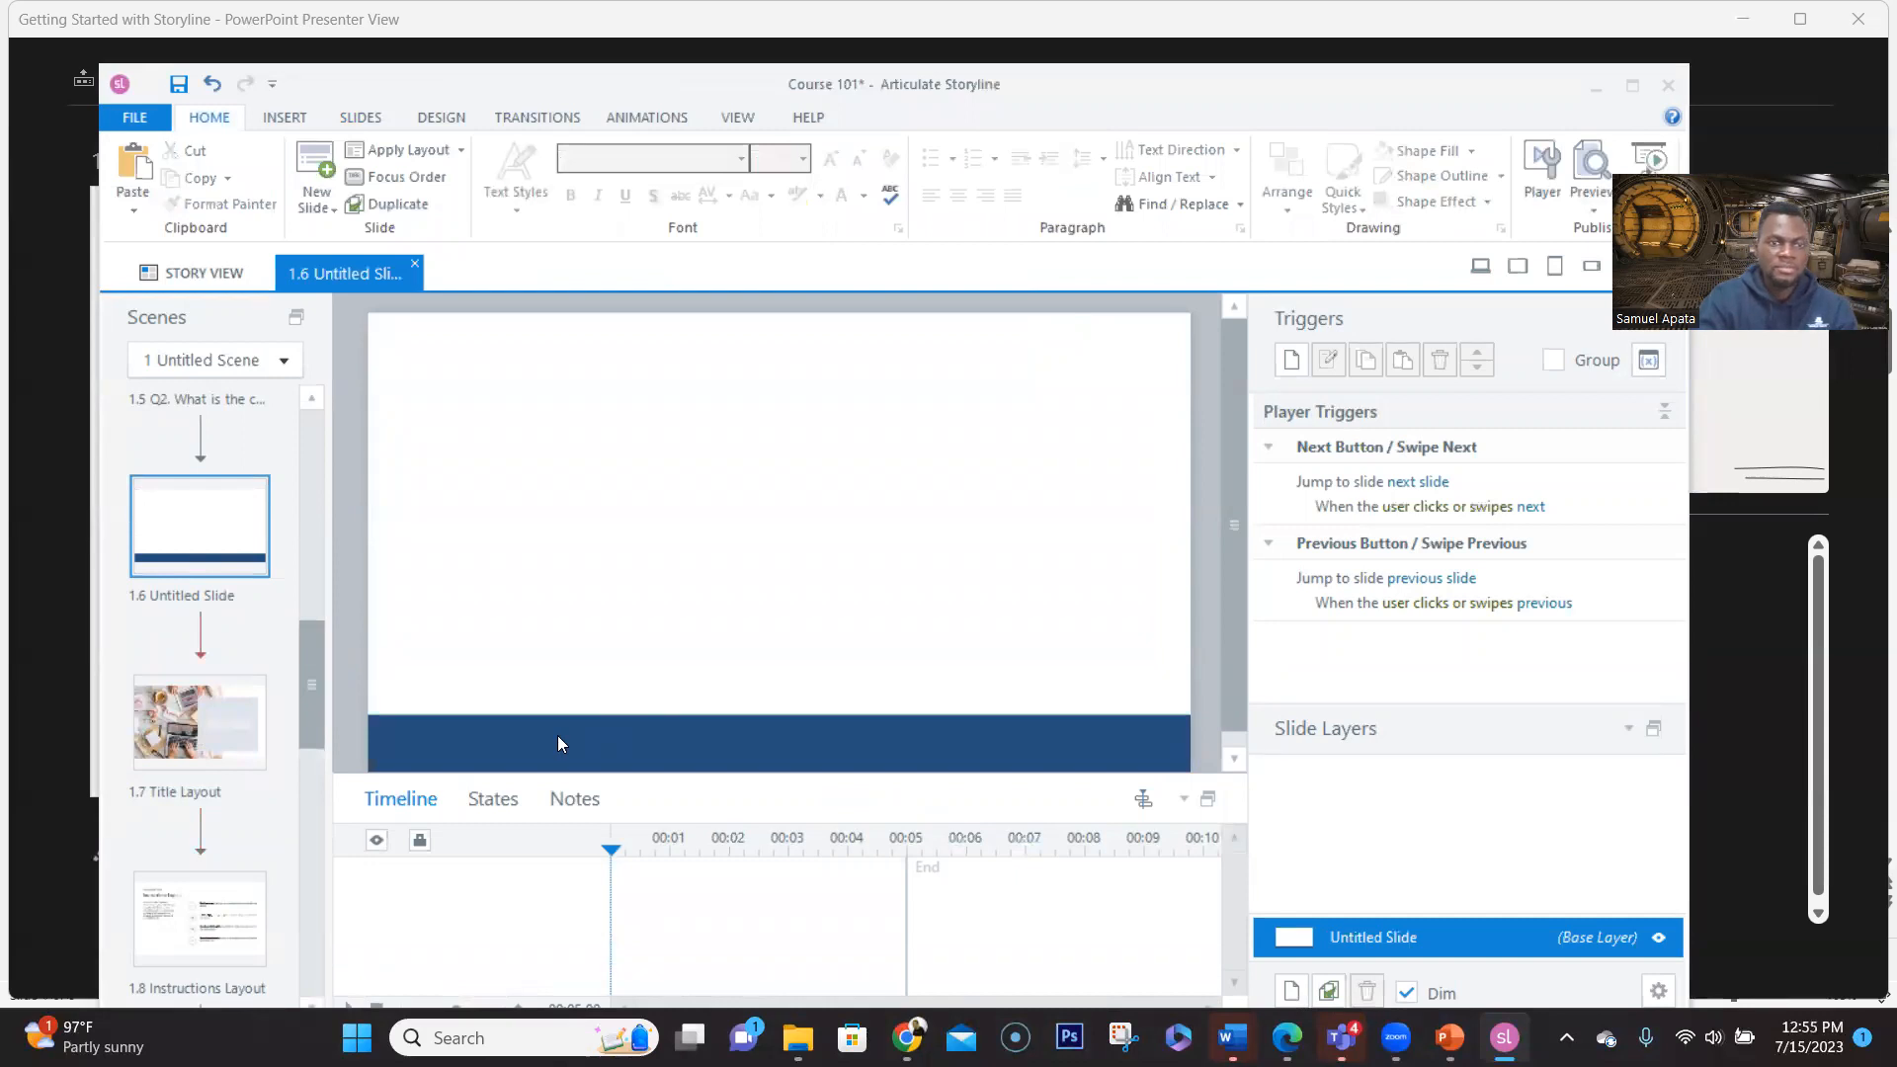
{"action": "left_click_drag", "start_coordinate": [308, 691], "coordinate": [312, 466]}
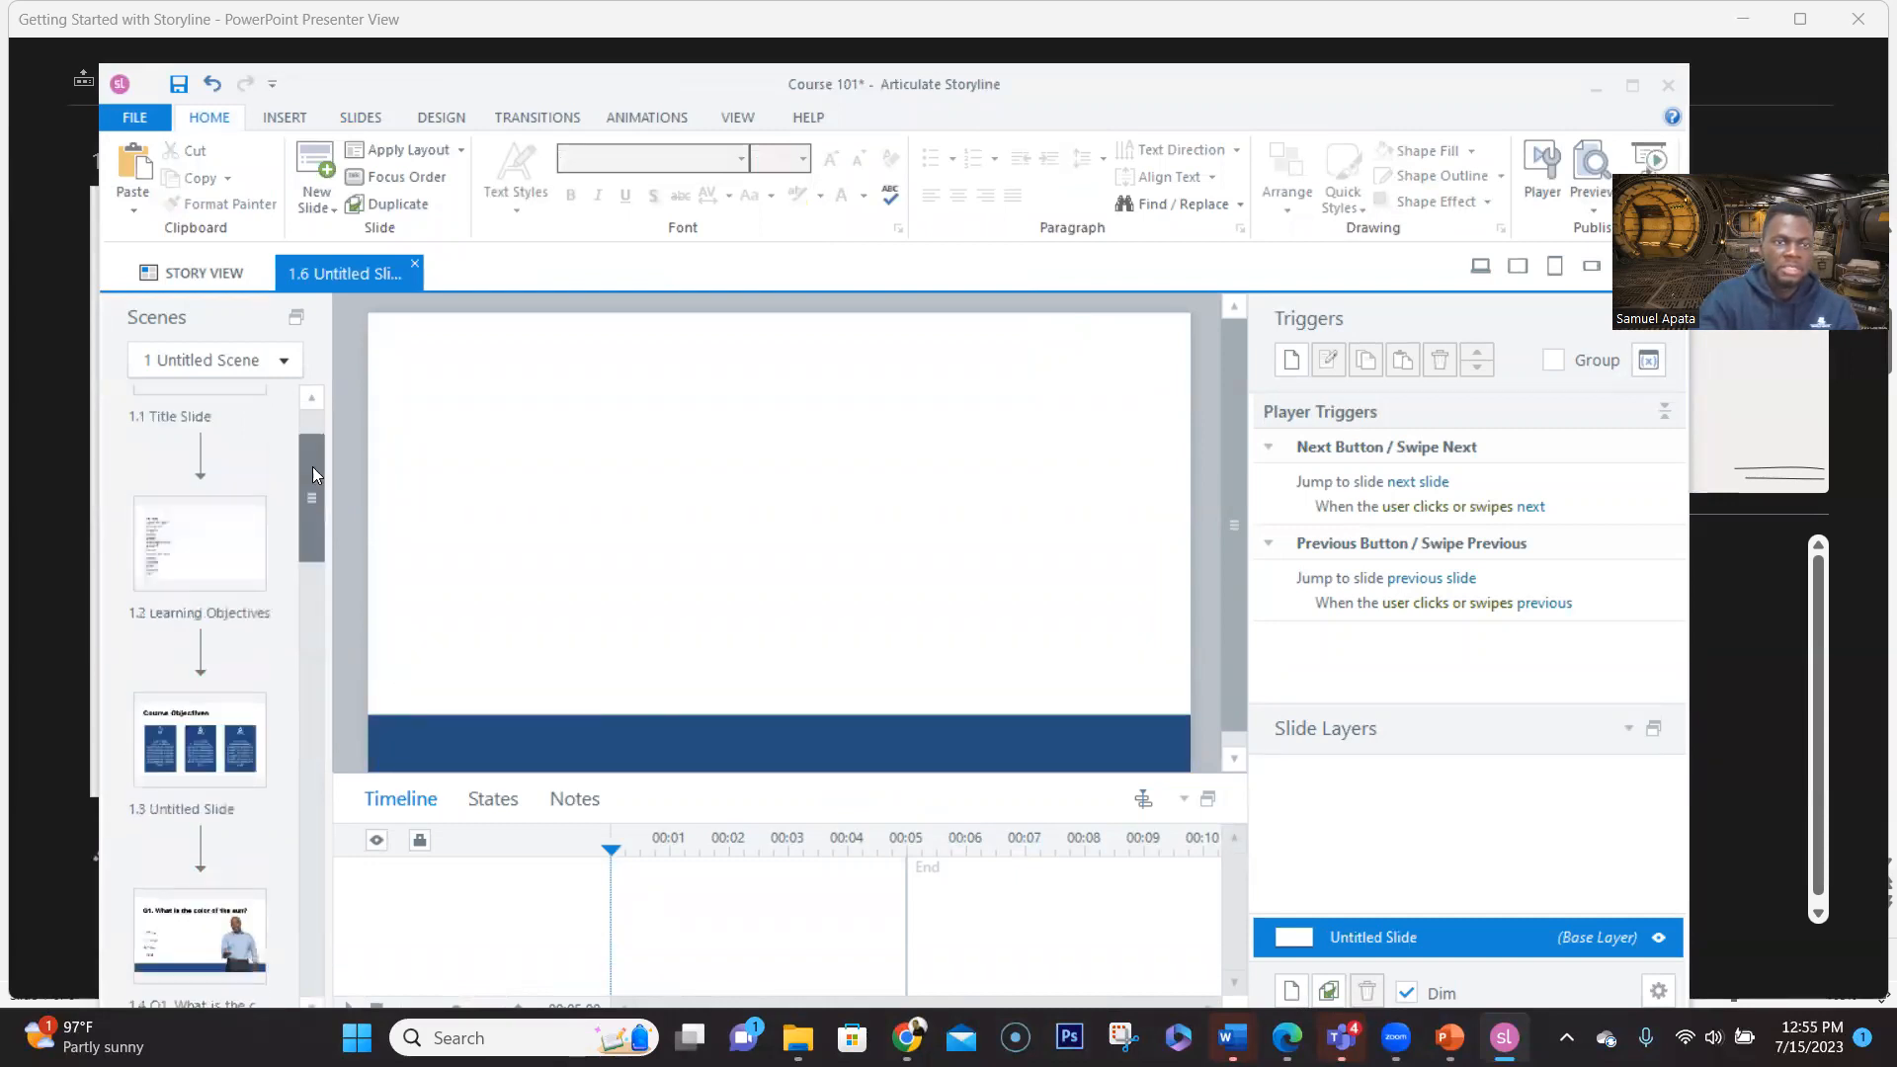
{"action": "left_click", "coordinate": [198, 460]}
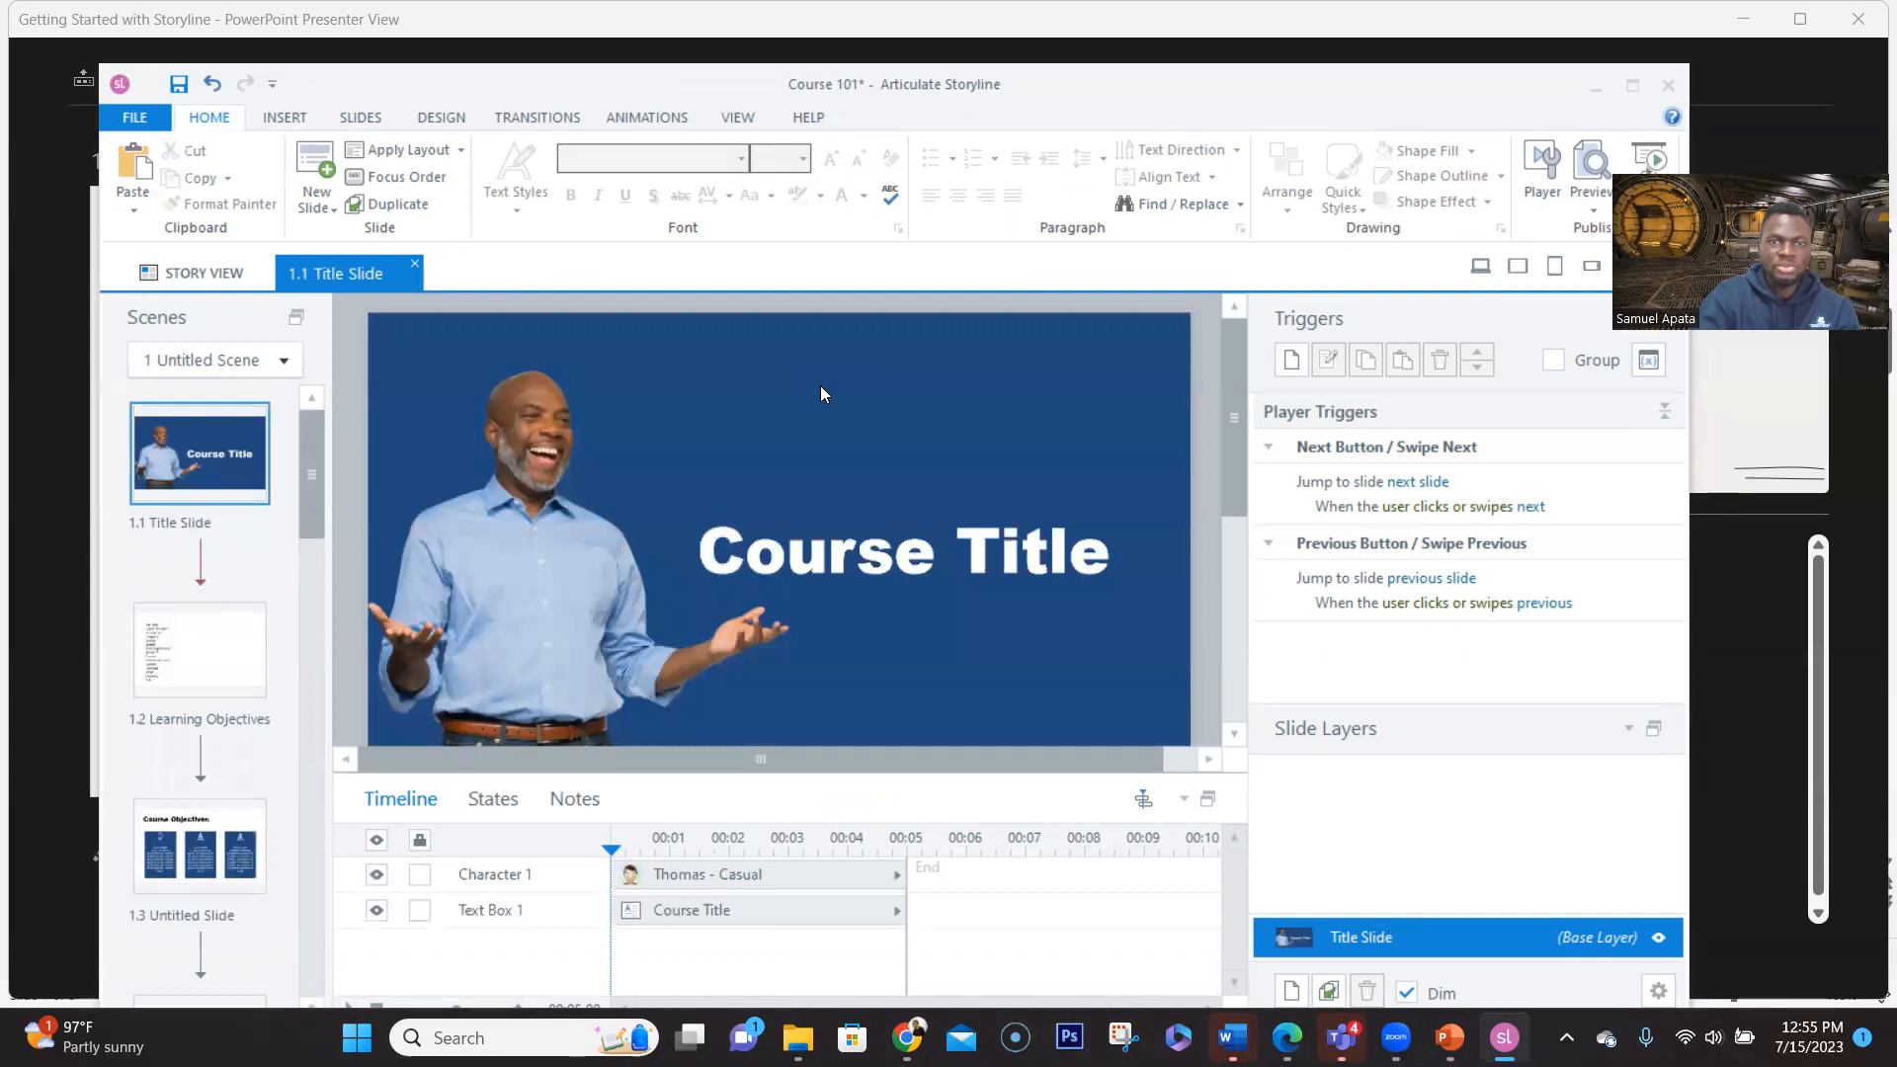
{"action": "right_click", "coordinate": [820, 387]}
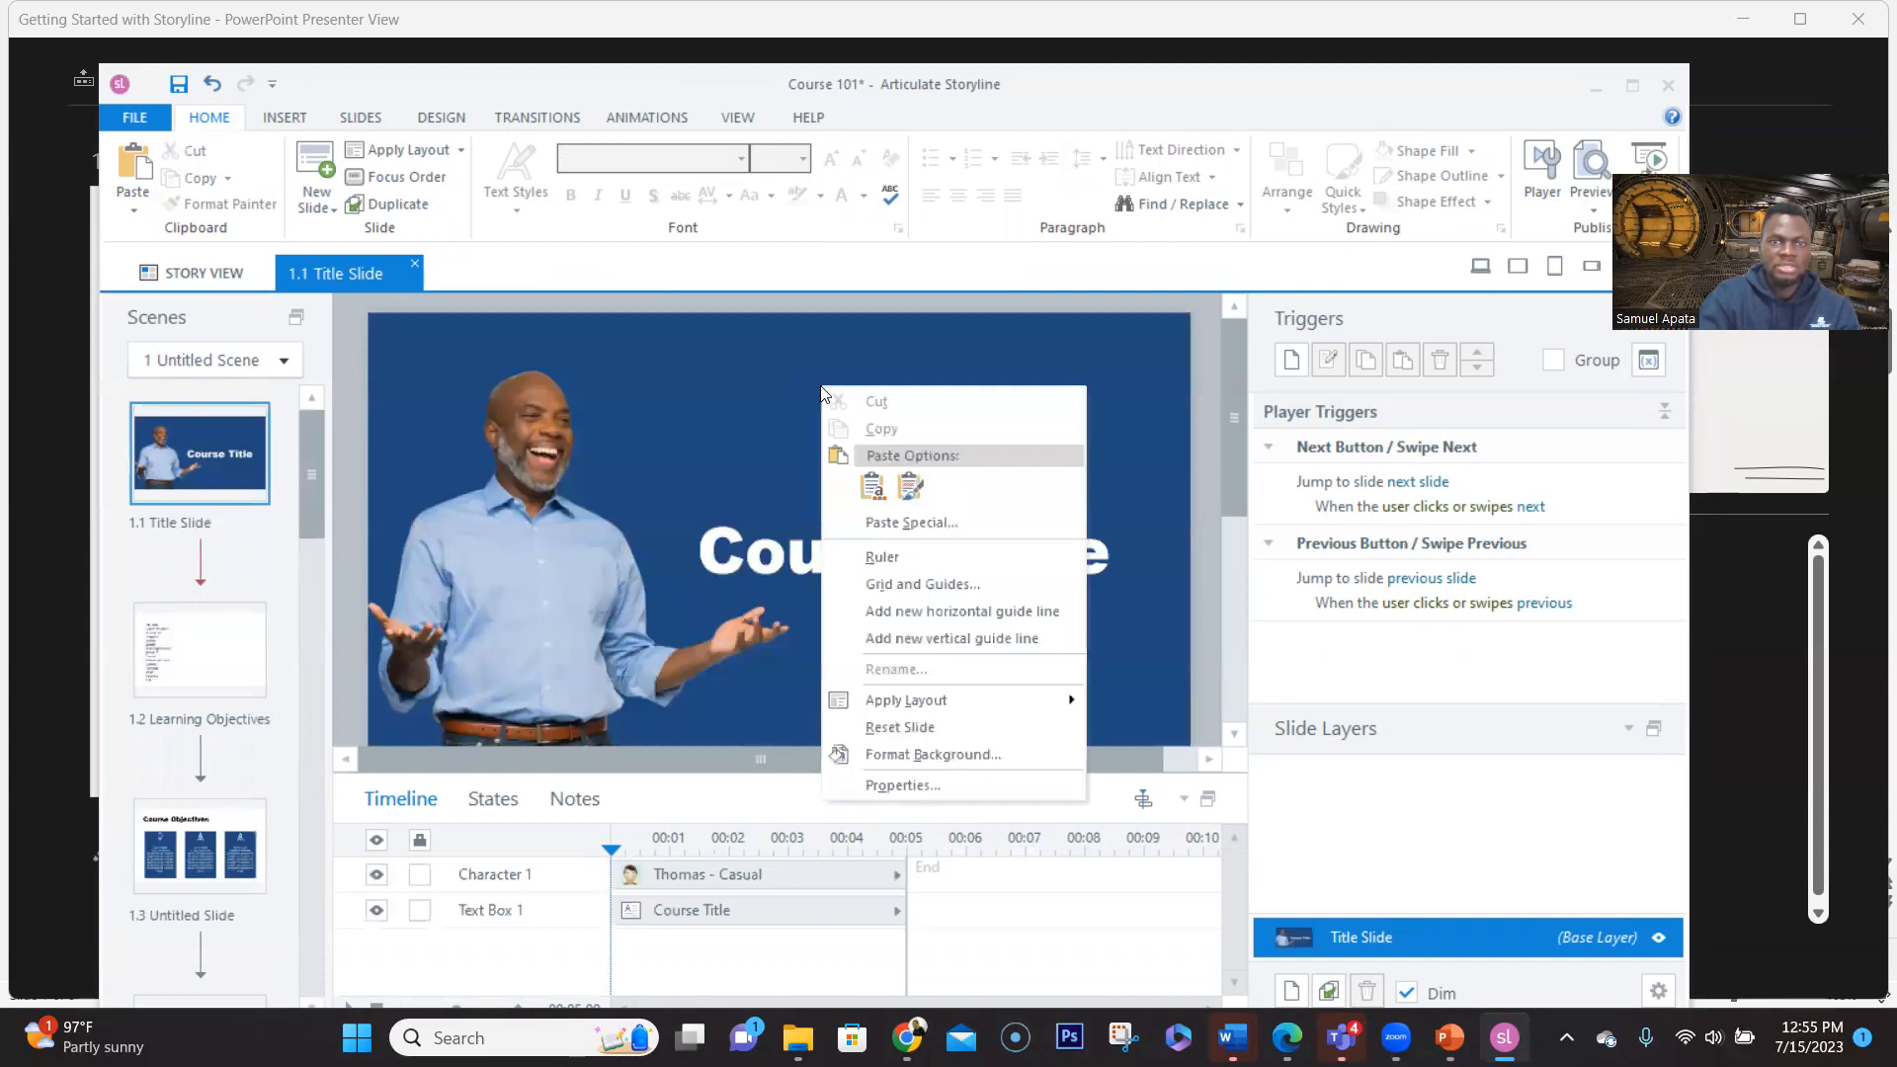
{"action": "left_click", "coordinate": [933, 754]}
{"action": "left_click", "coordinate": [1539, 508]}
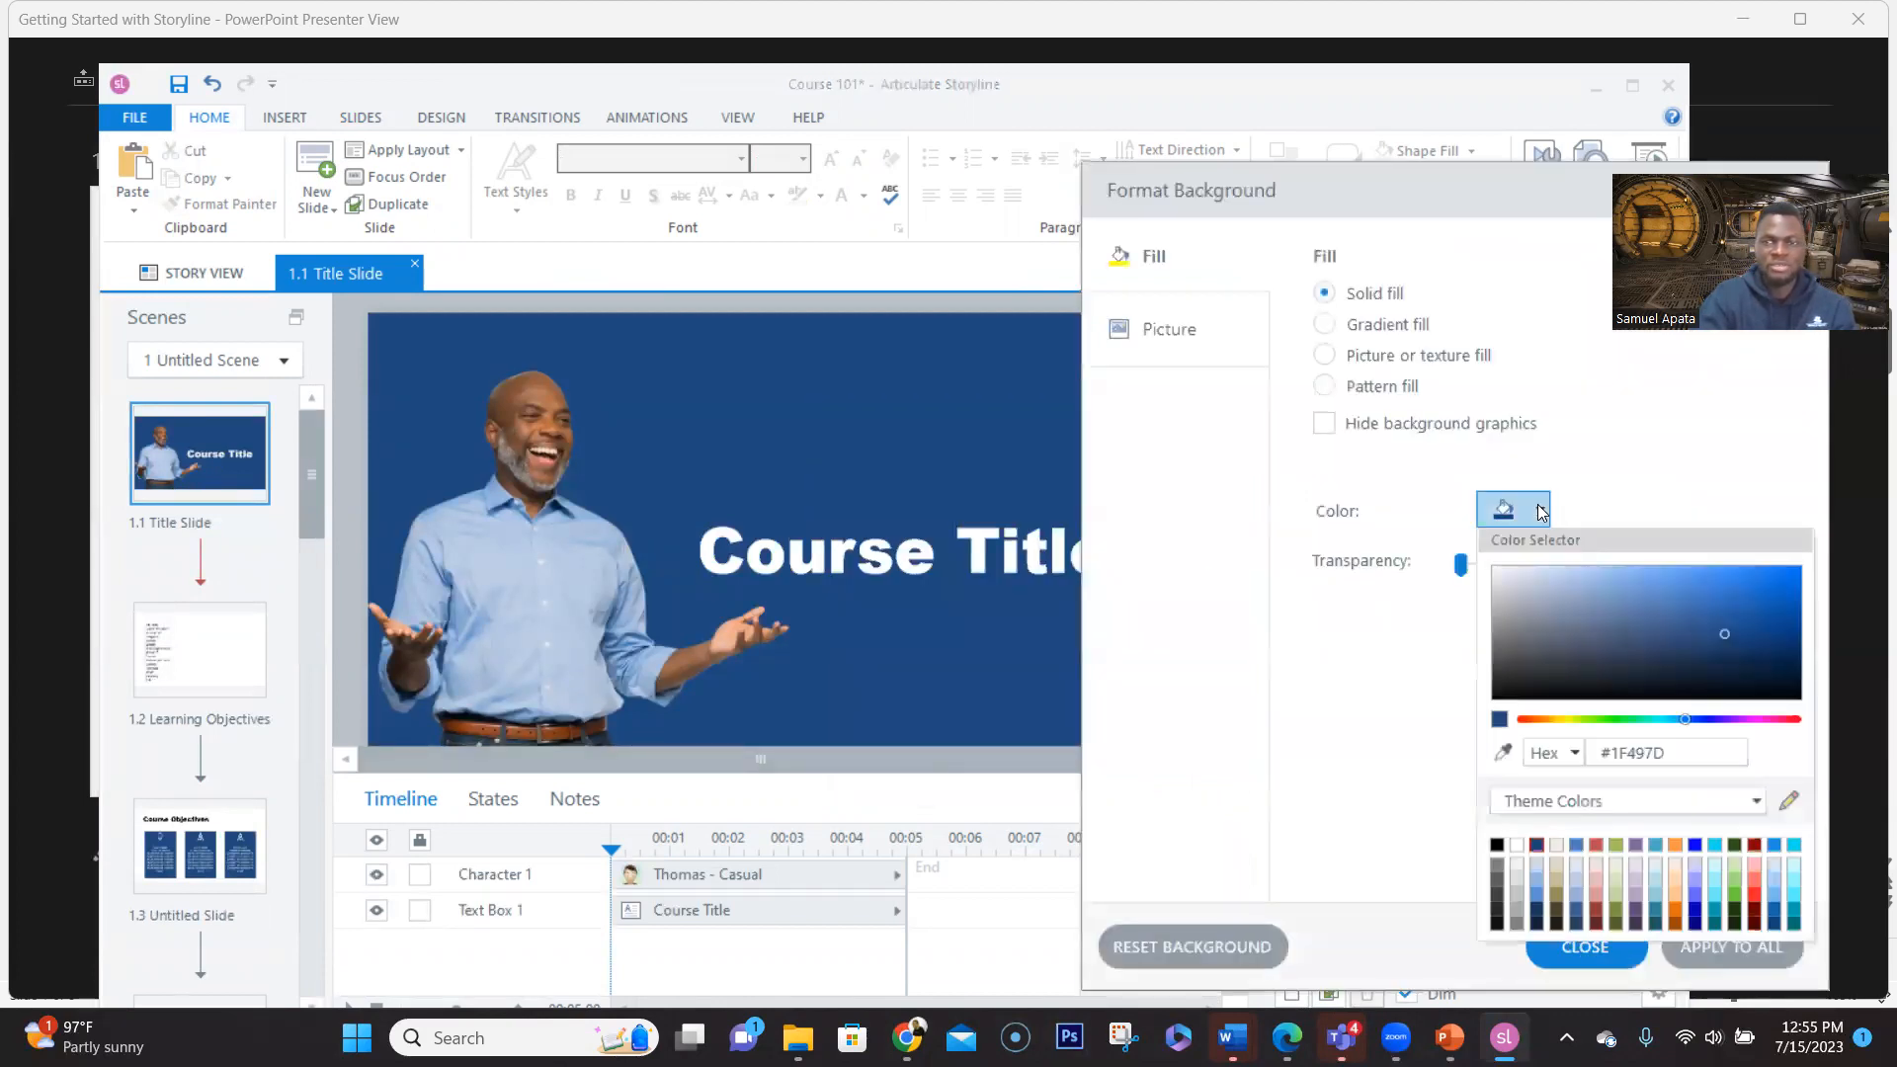
{"action": "left_click", "coordinate": [1677, 753]}
{"action": "key", "text": "ctrl+c"}
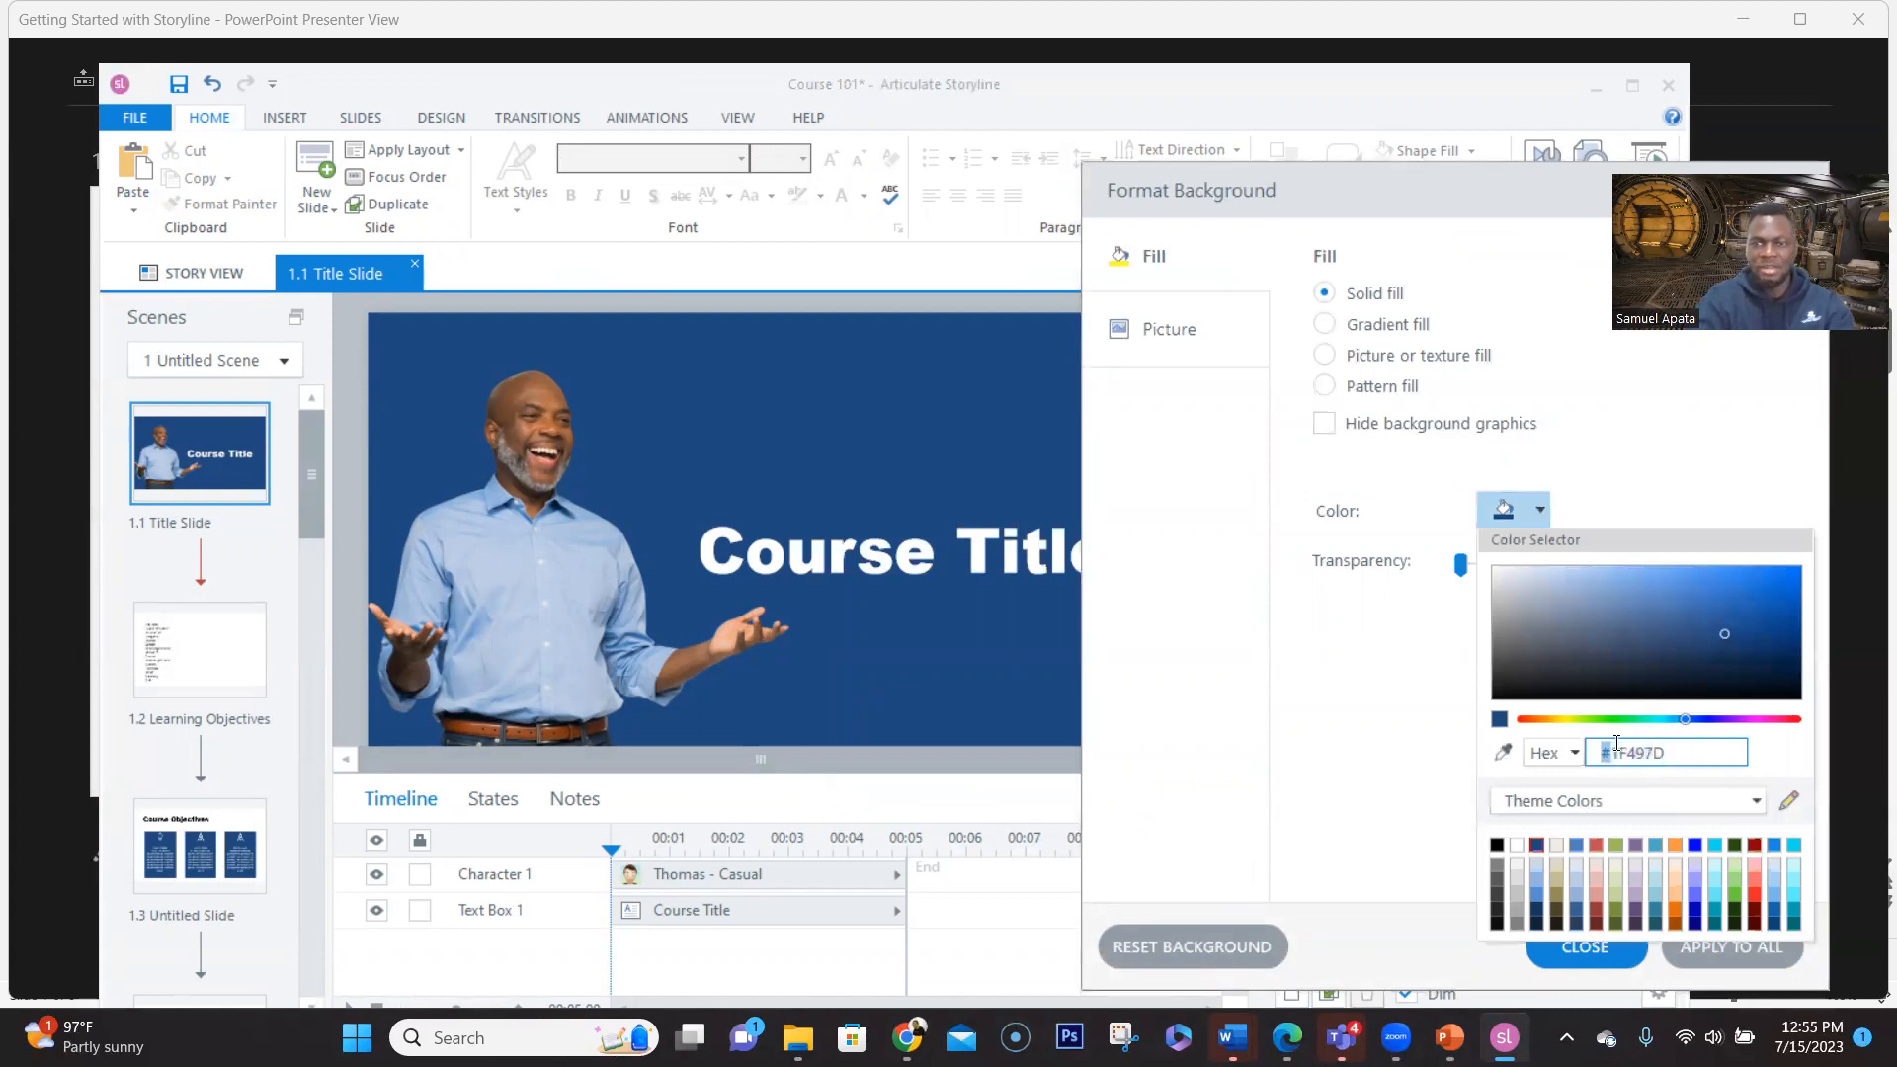
Close the background formatting of slide 1.1 and fill the rectangle on slide 1.7 Title Layout with the copied color #1F497D
{"action": "left_click", "coordinate": [1333, 820]}
{"action": "left_click", "coordinate": [1580, 951]}
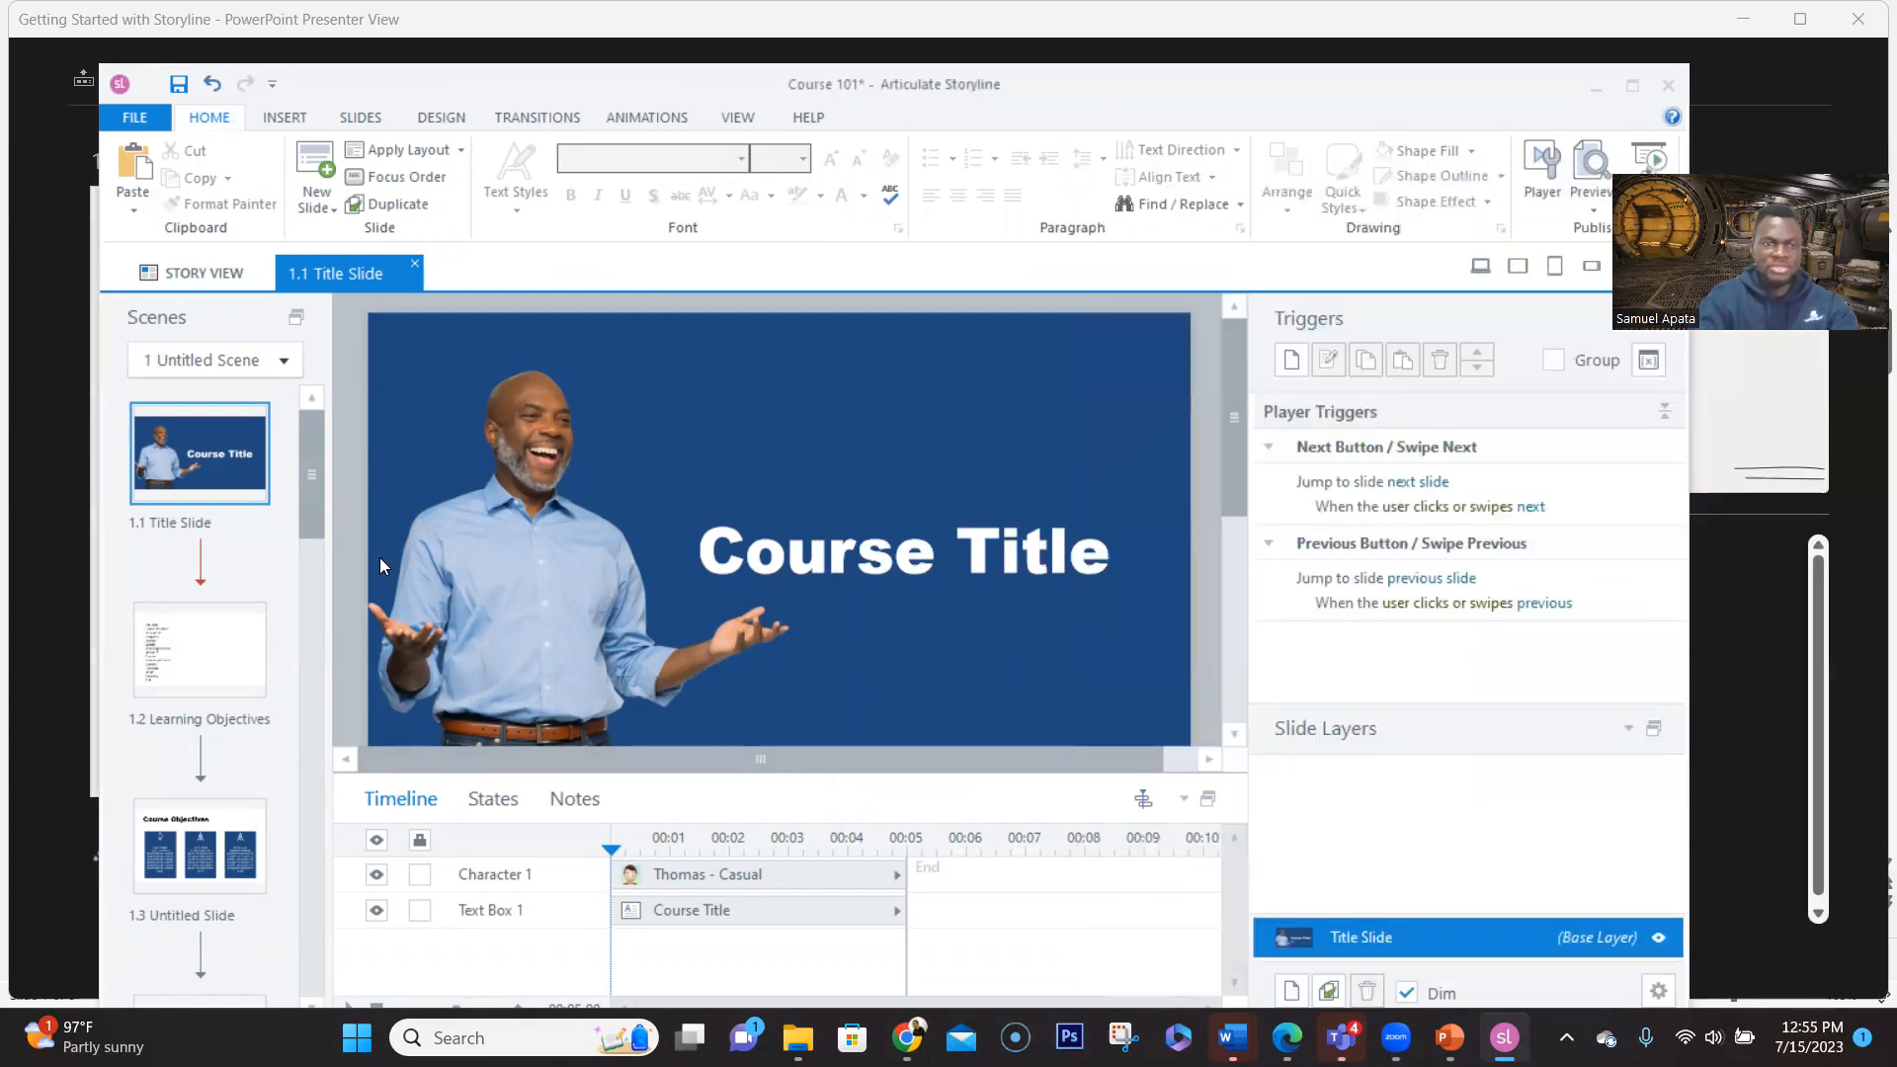
{"action": "left_click_drag", "start_coordinate": [314, 482], "coordinate": [338, 727]}
{"action": "left_click", "coordinate": [197, 578]}
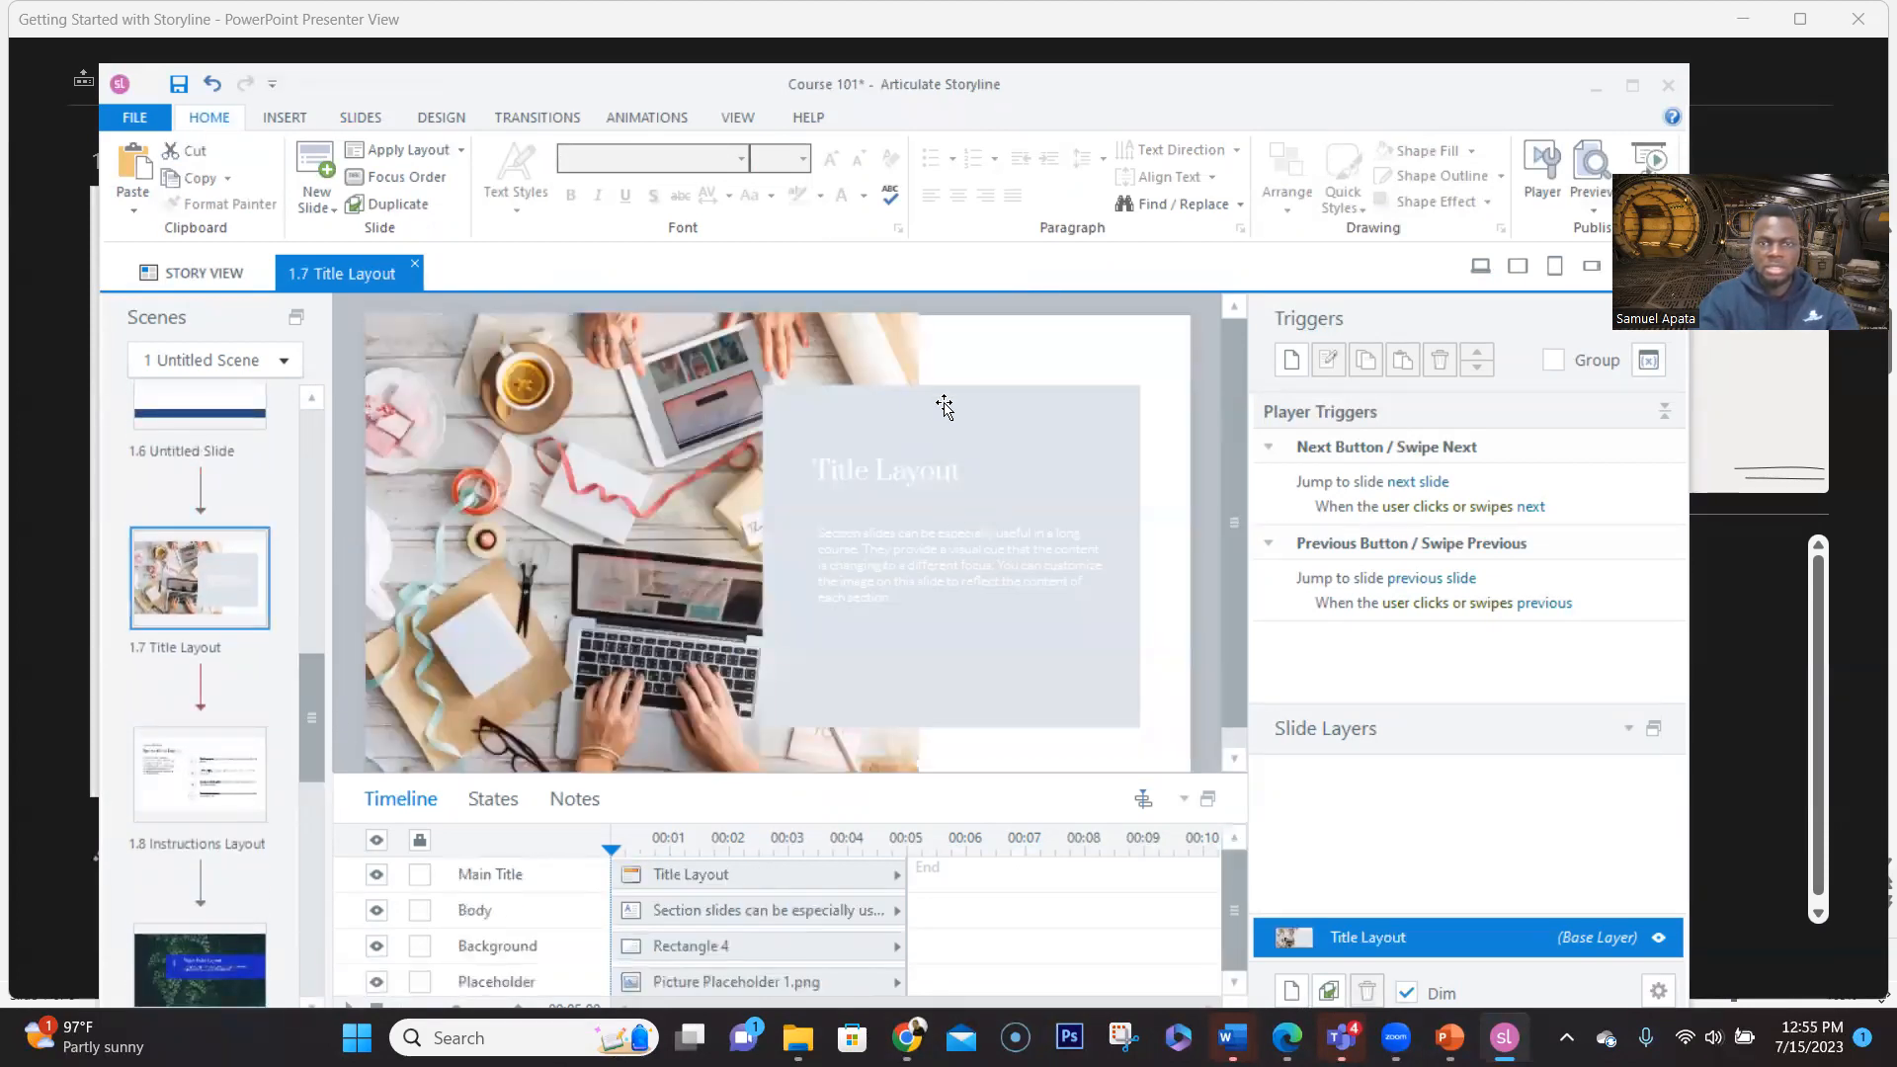
{"action": "left_click", "coordinate": [945, 406]}
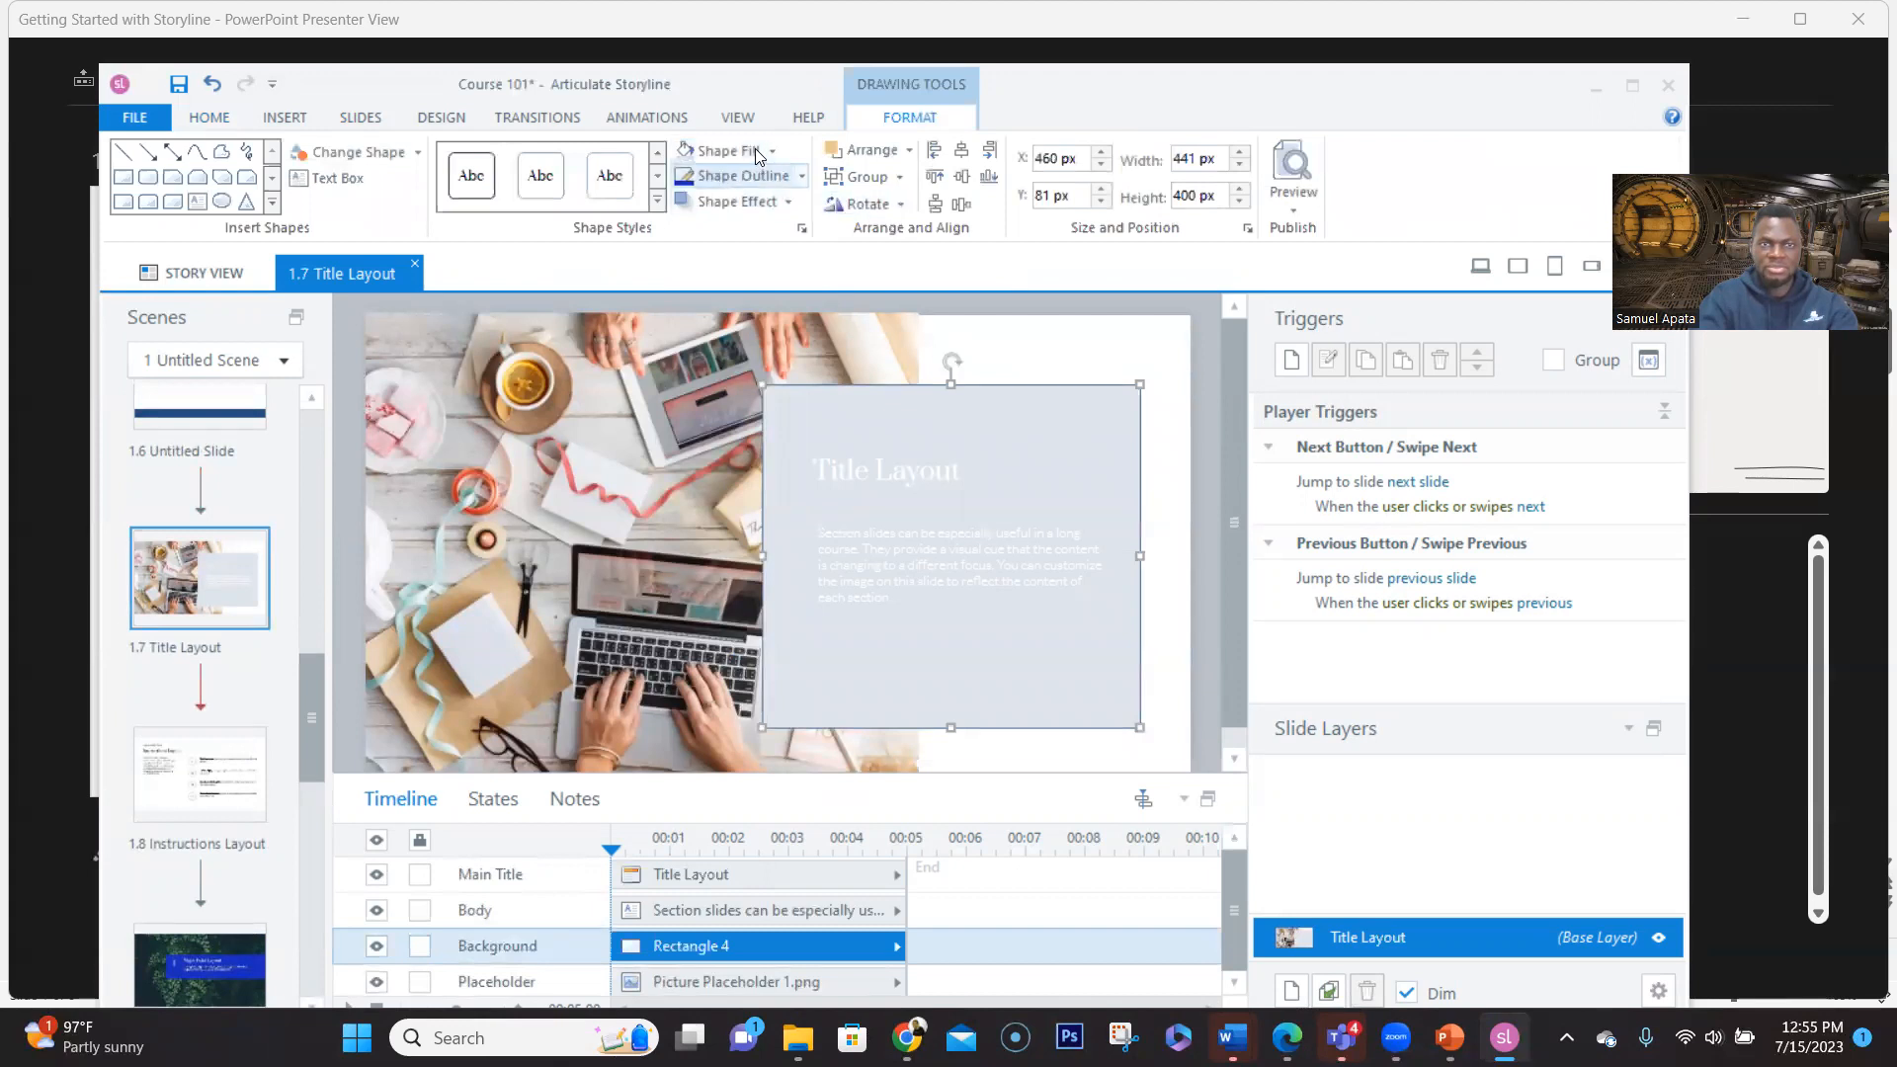
{"action": "left_click", "coordinate": [769, 152]}
{"action": "left_click", "coordinate": [867, 409]}
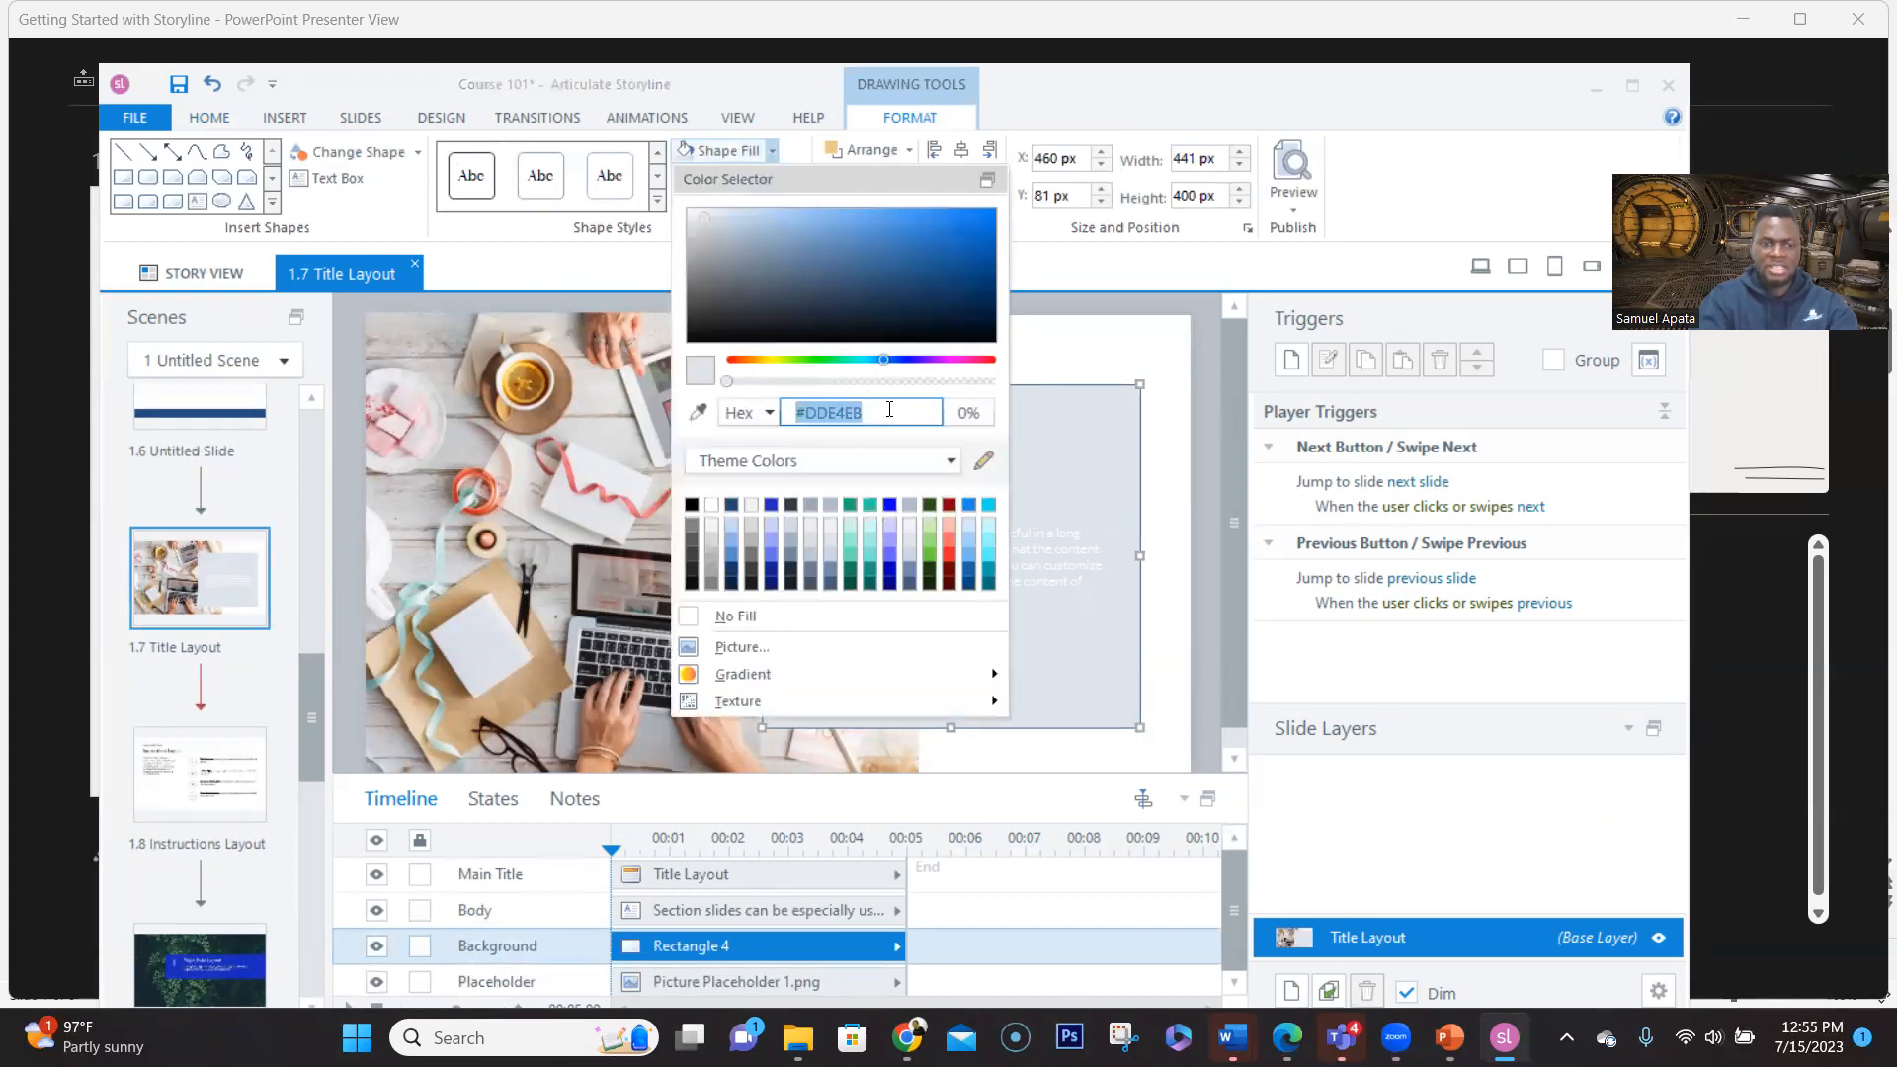
{"action": "key", "text": "ctrl+v"}
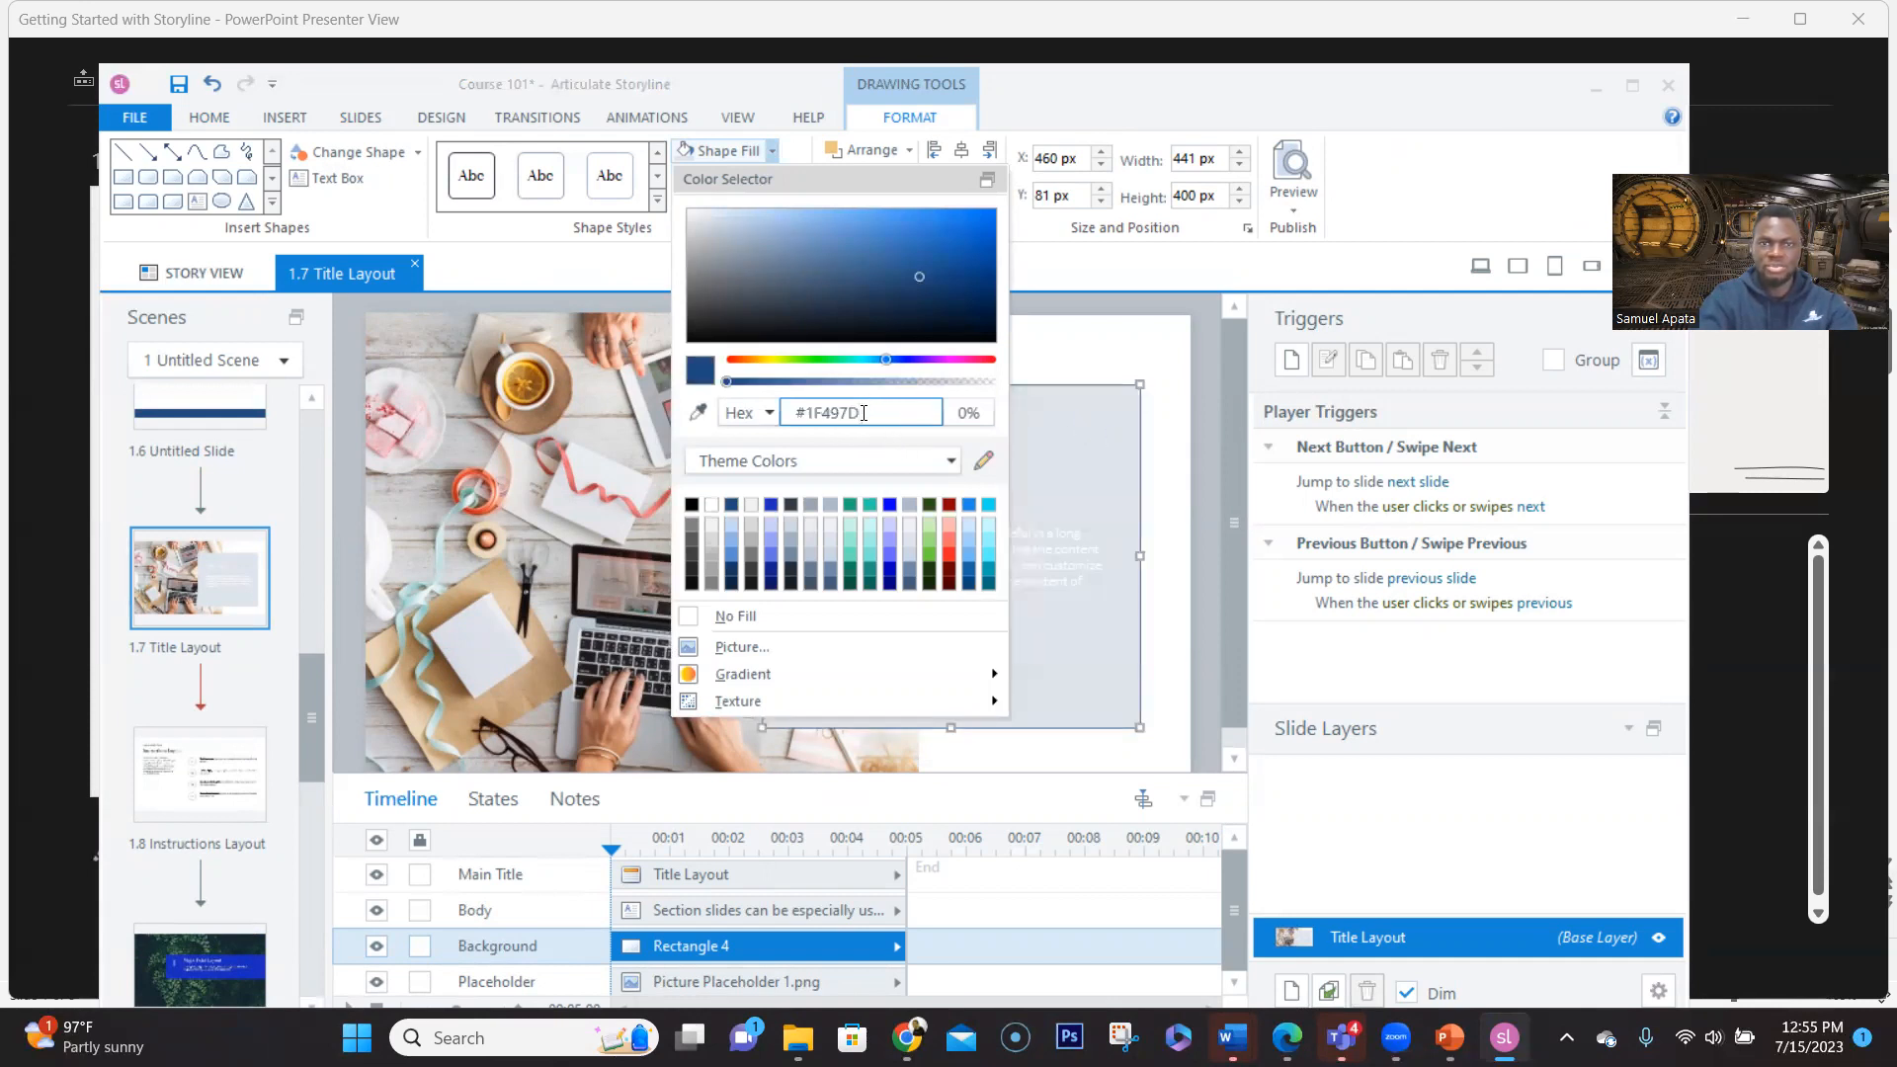
{"action": "left_click", "coordinate": [1119, 341]}
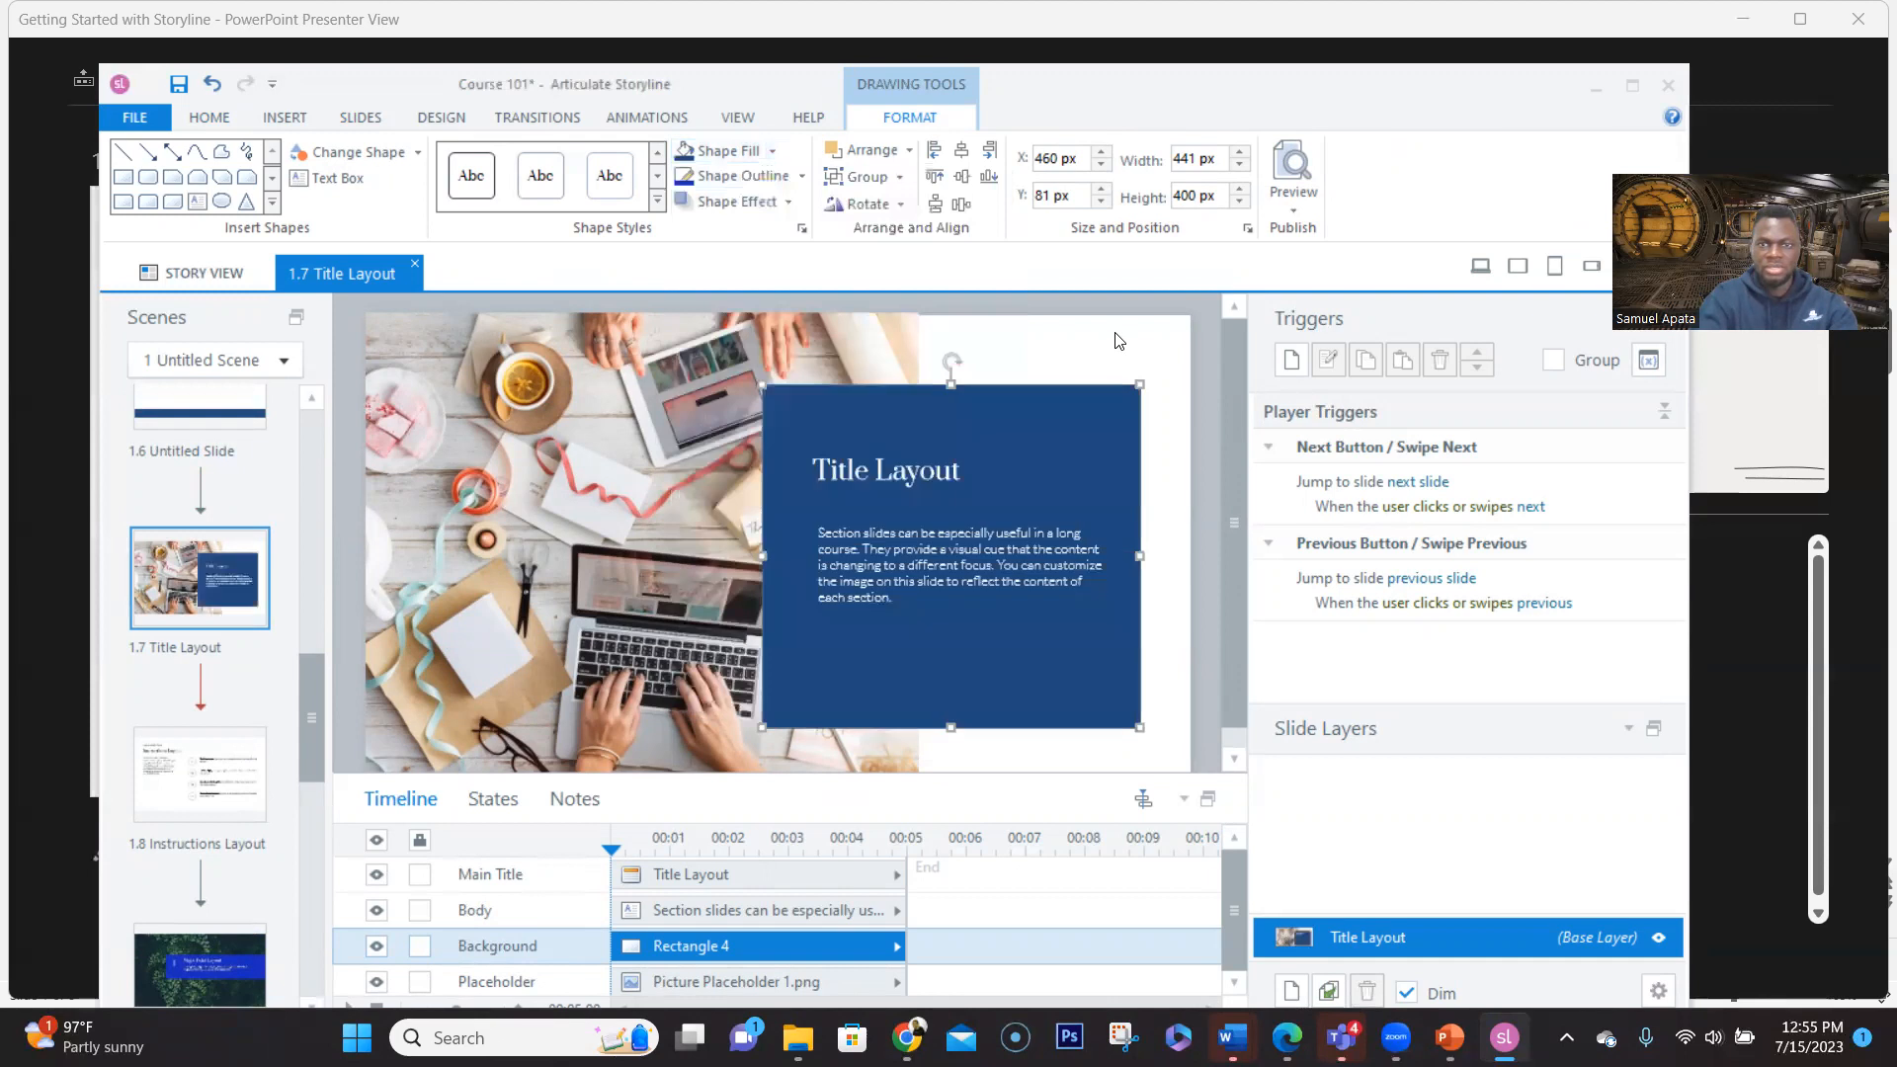
{"action": "left_click", "coordinate": [1187, 409]}
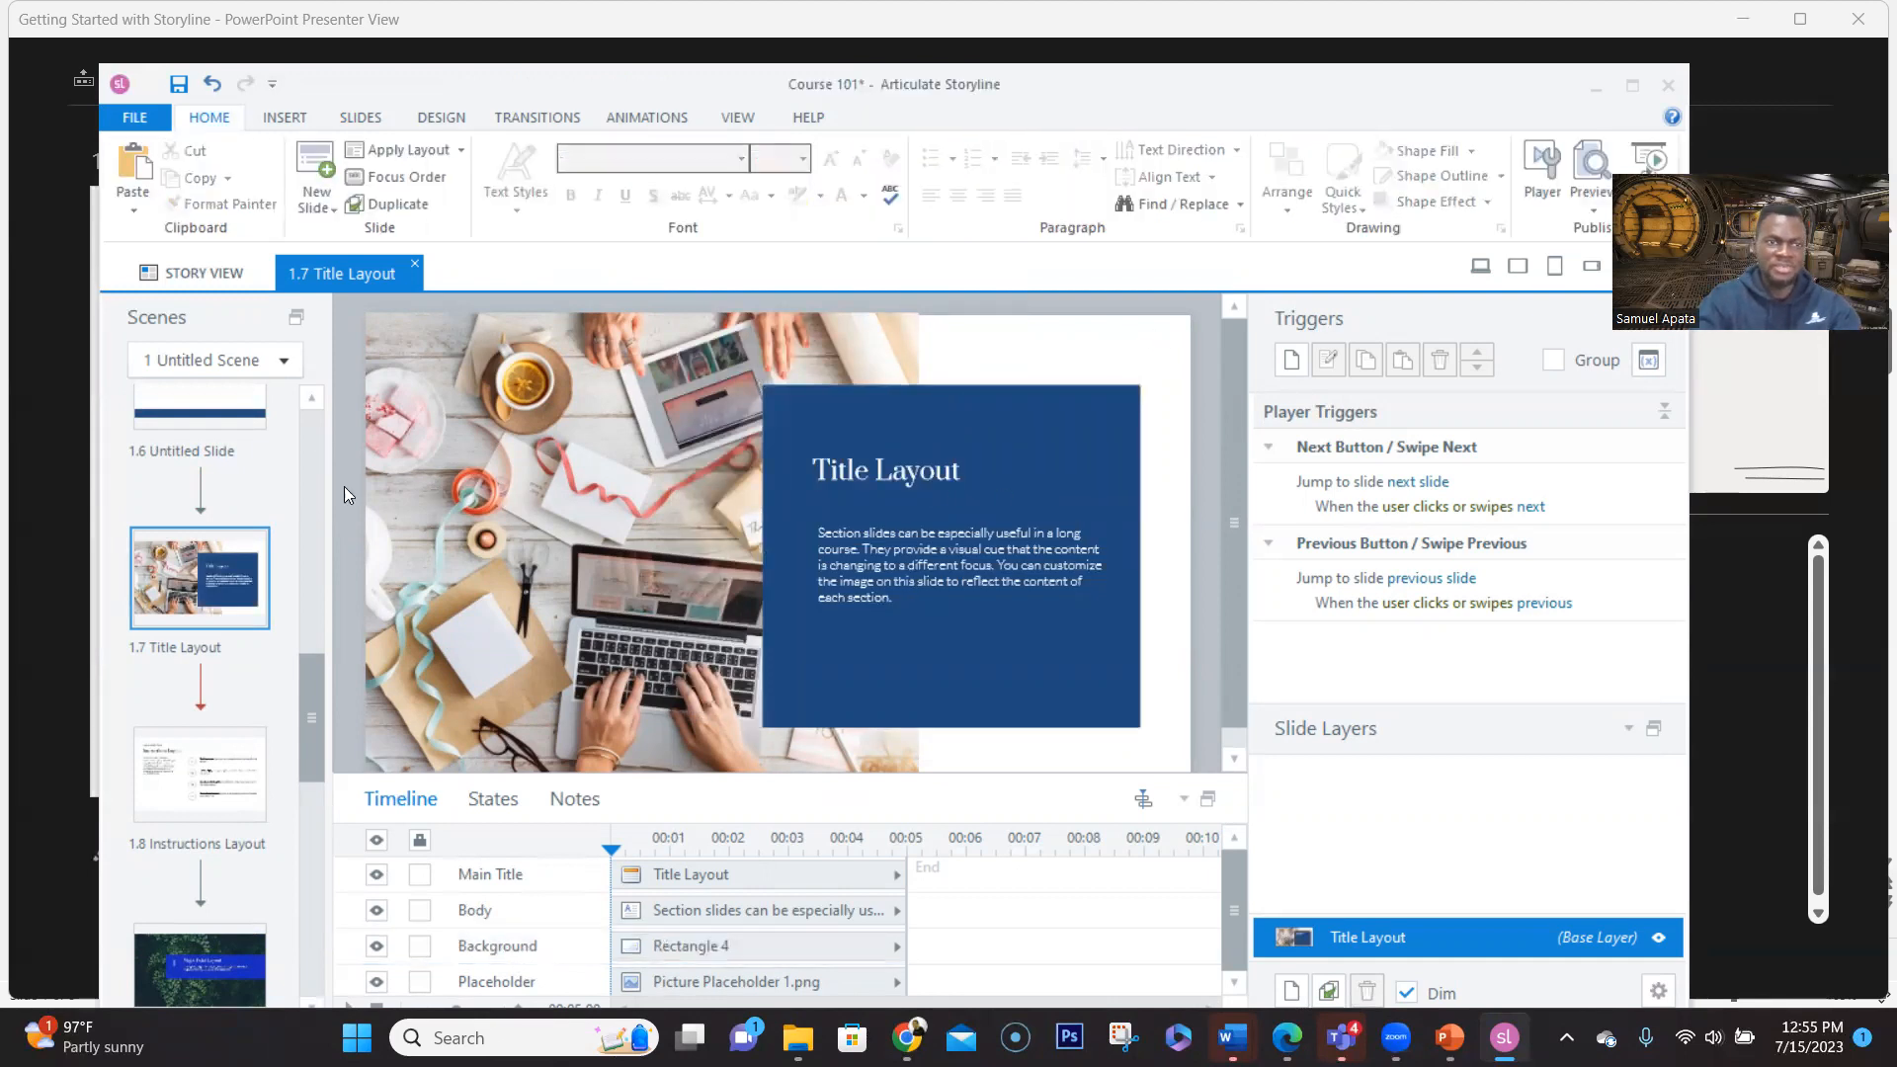
Check which fonts and sizes the question title and the White answer choice use on quiz slide 1.5
{"action": "left_click_drag", "start_coordinate": [307, 670], "coordinate": [324, 623]}
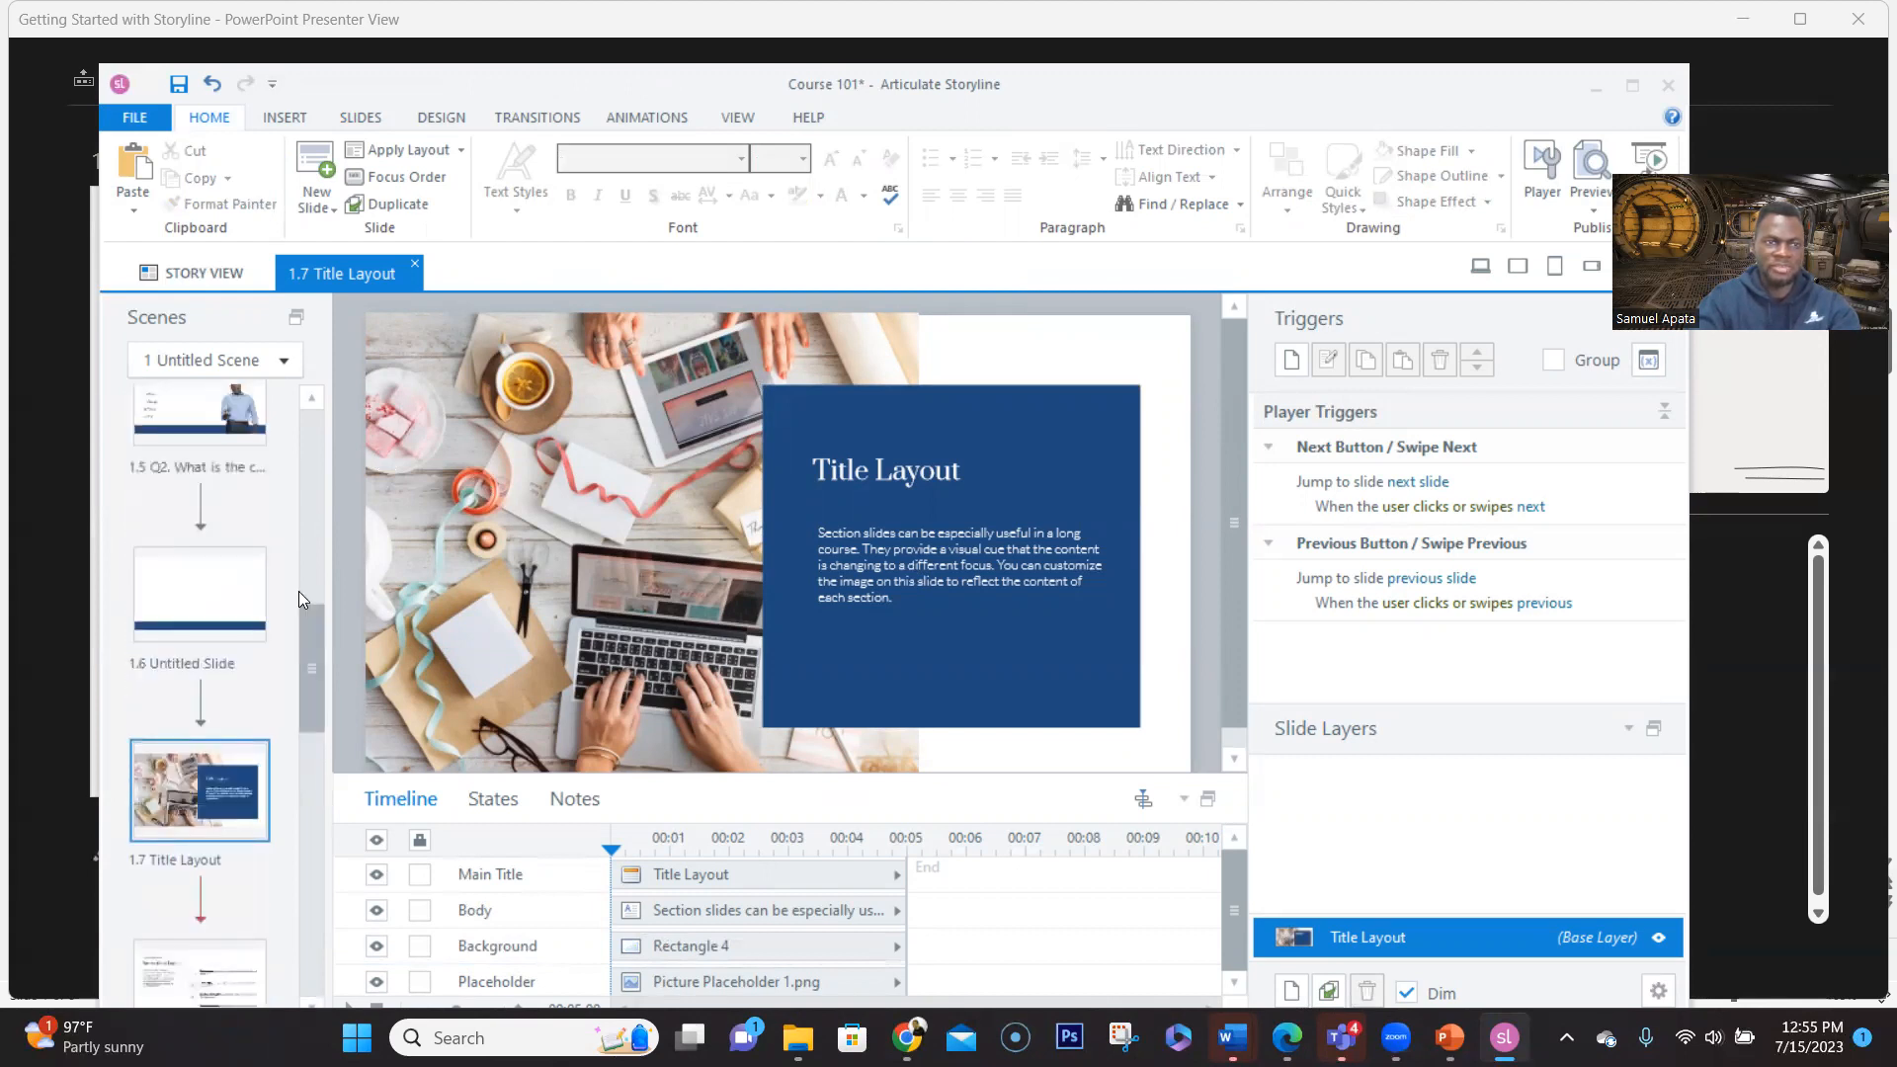
{"action": "left_click", "coordinate": [221, 411]}
{"action": "left_click", "coordinate": [632, 381]}
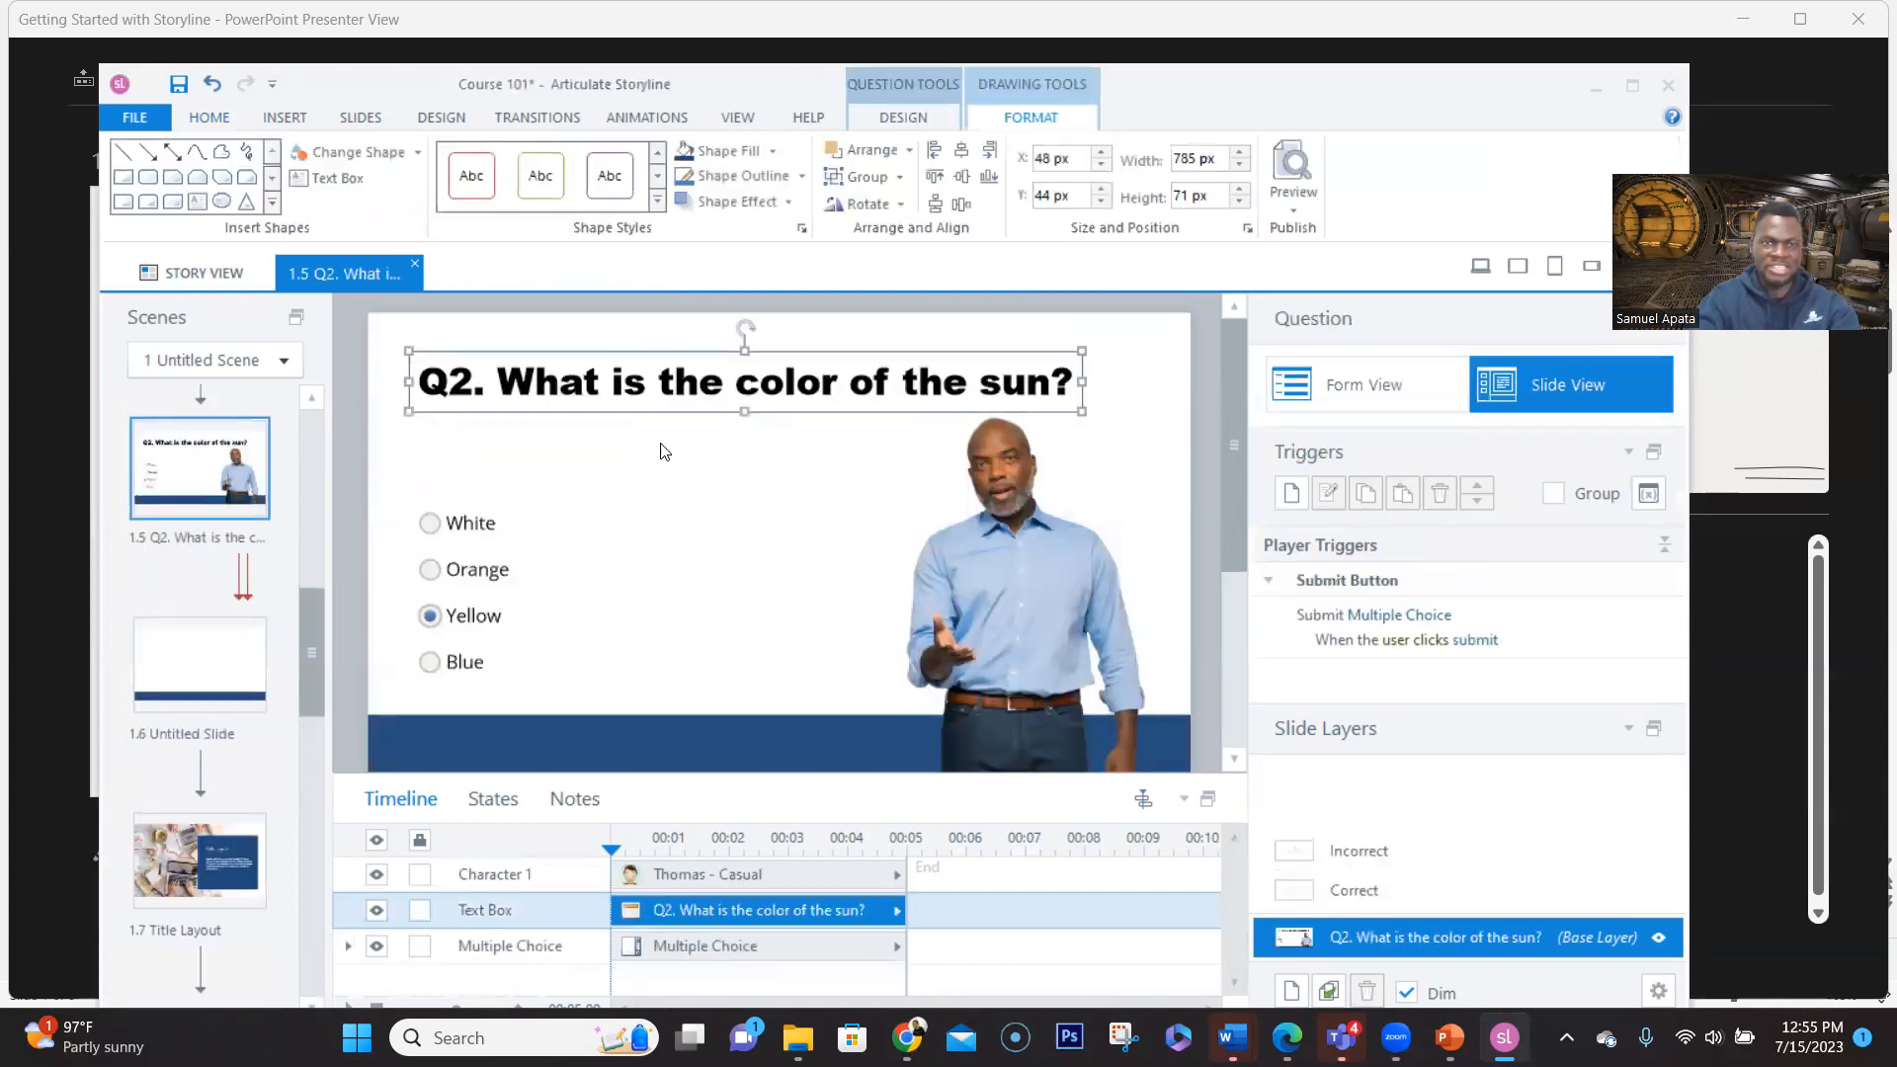
{"action": "left_click", "coordinate": [222, 123]}
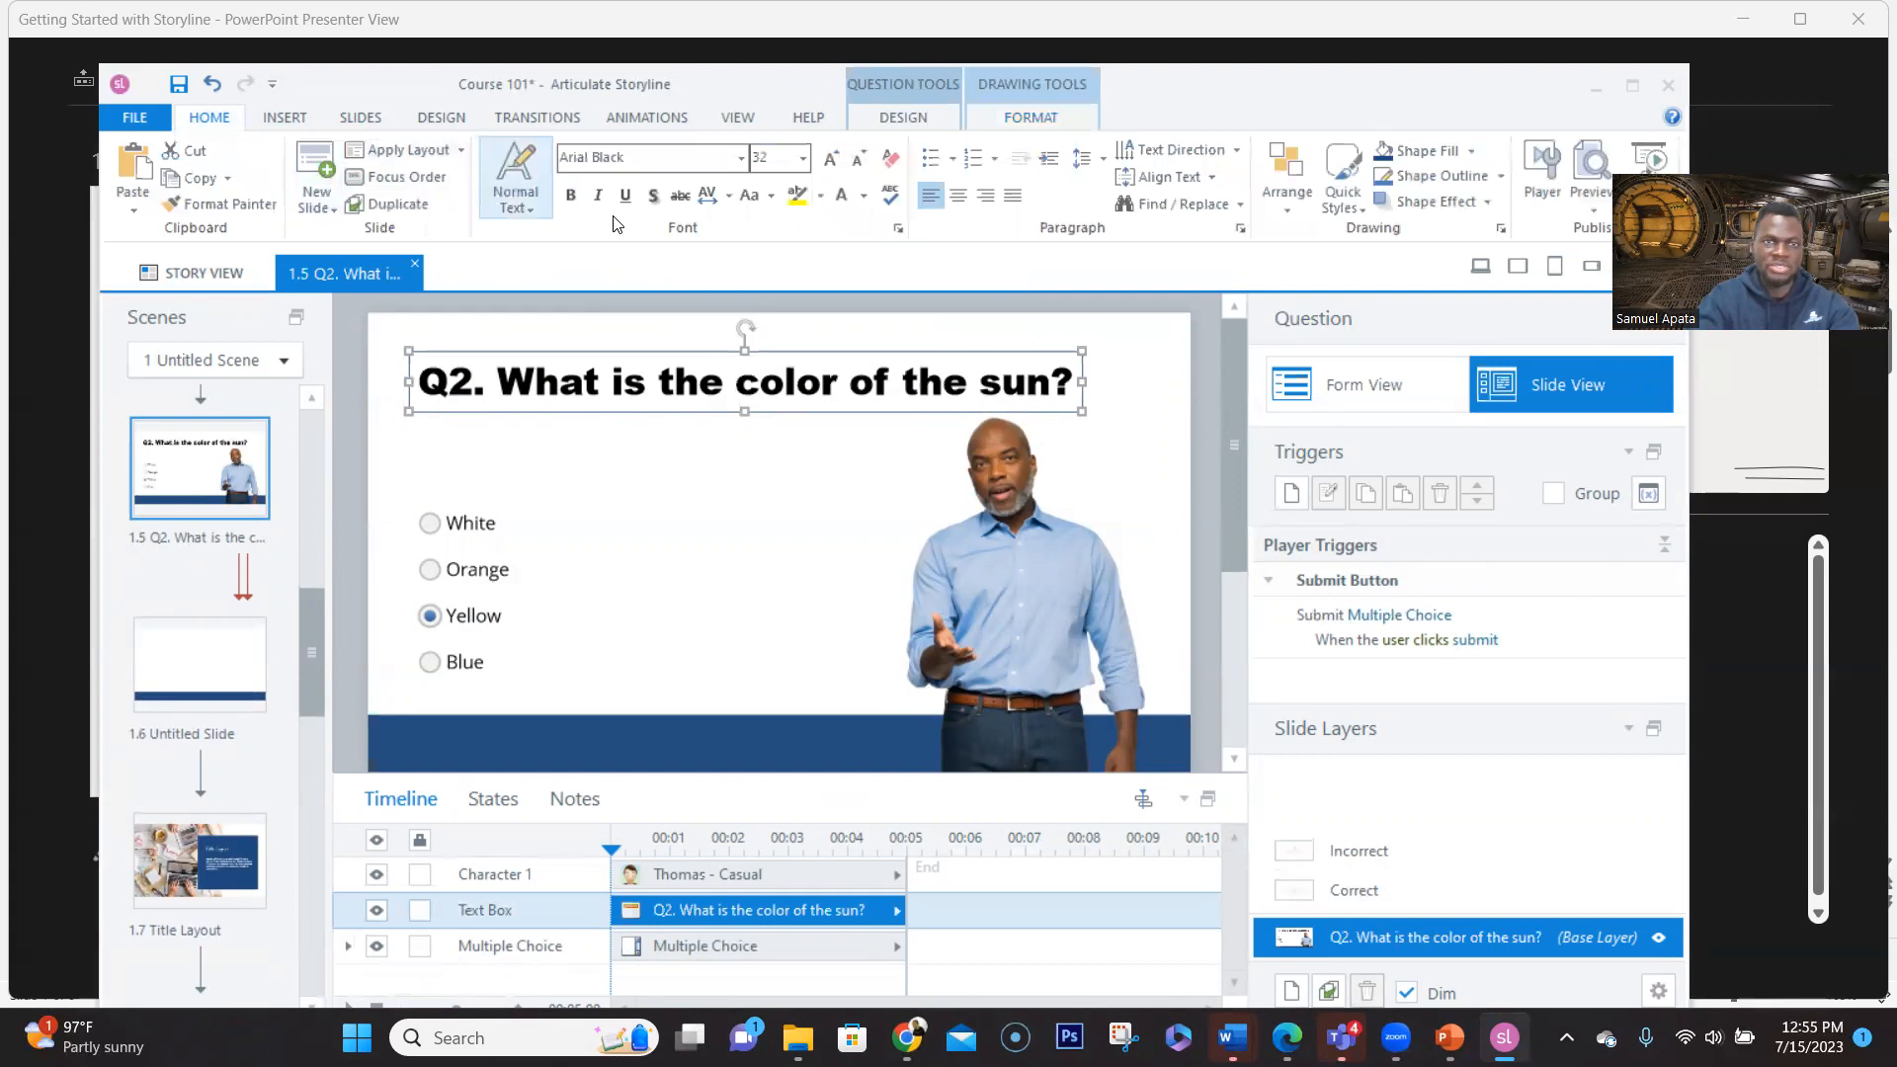
{"action": "left_click", "coordinate": [490, 520]}
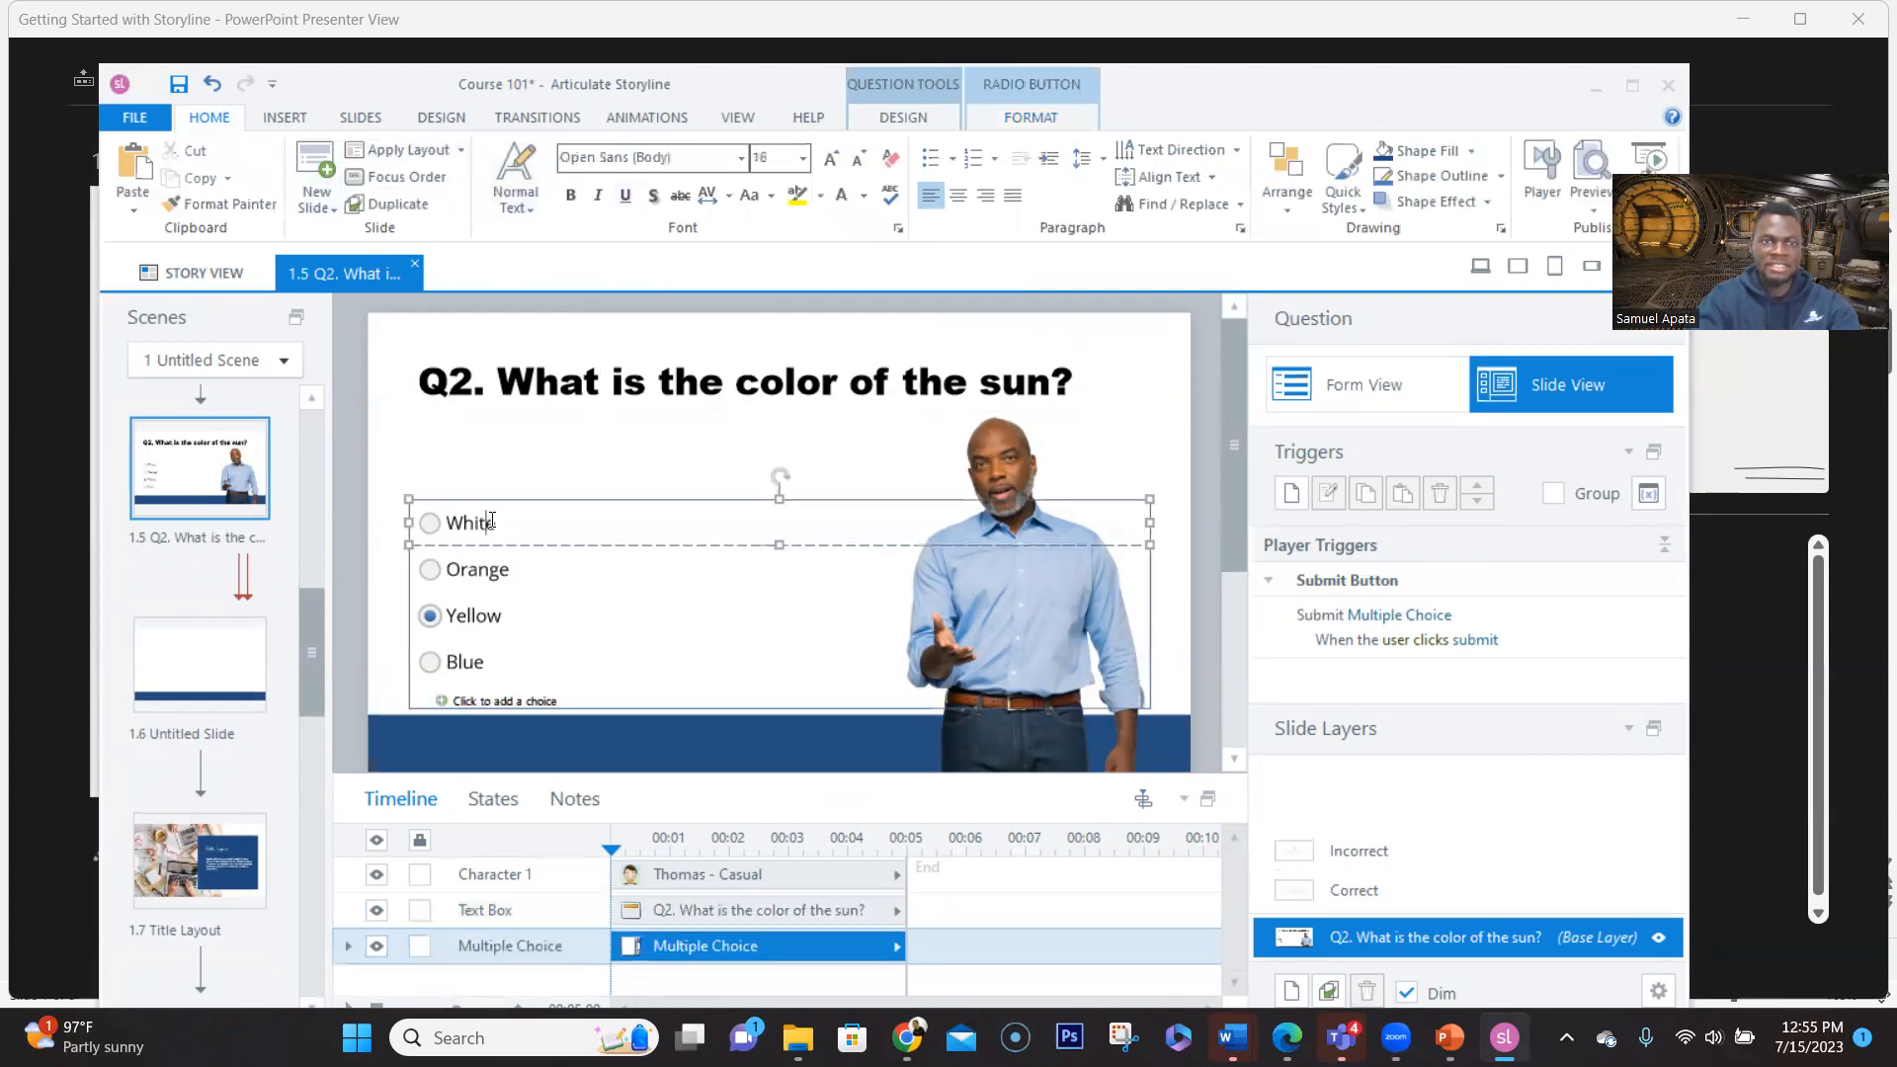
{"action": "left_click", "coordinate": [351, 503]}
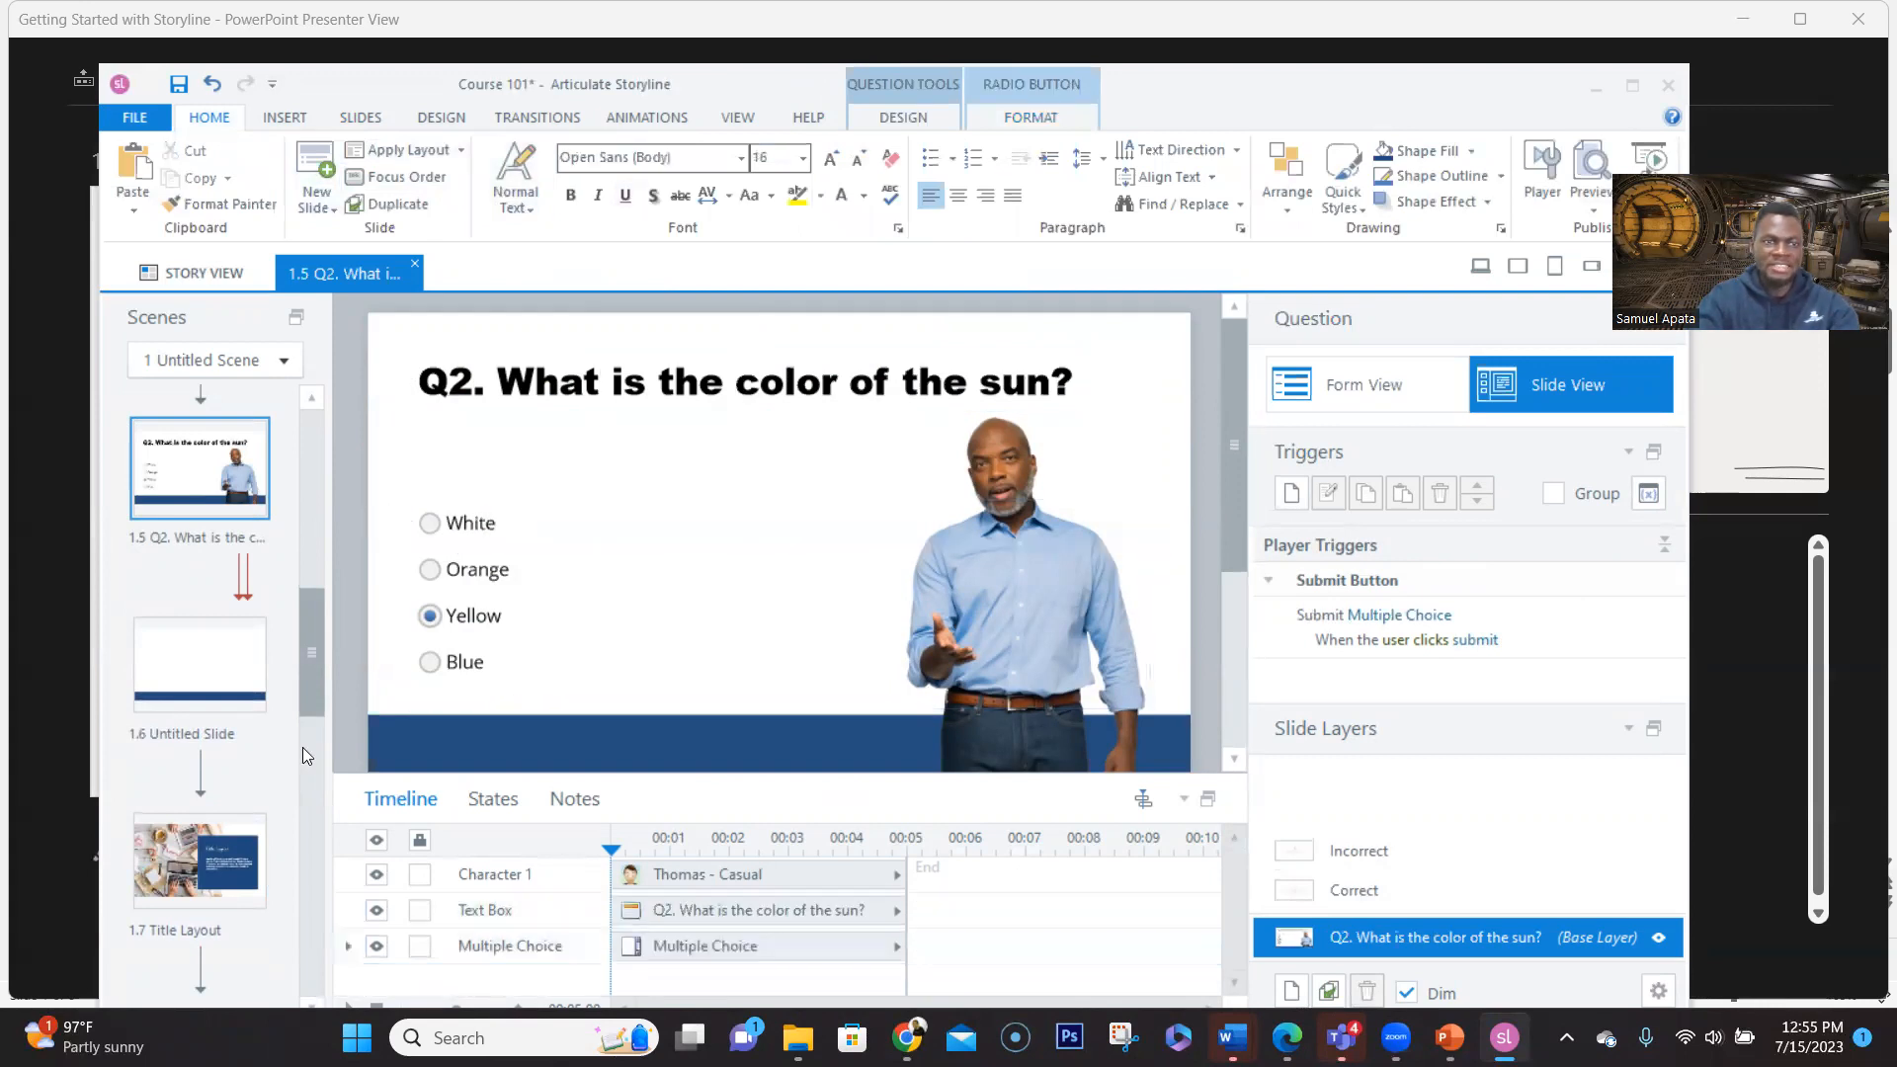
Select the Title Layout heading on slide 1.7 for editing
{"action": "left_click", "coordinate": [220, 878]}
{"action": "left_click", "coordinate": [981, 492]}
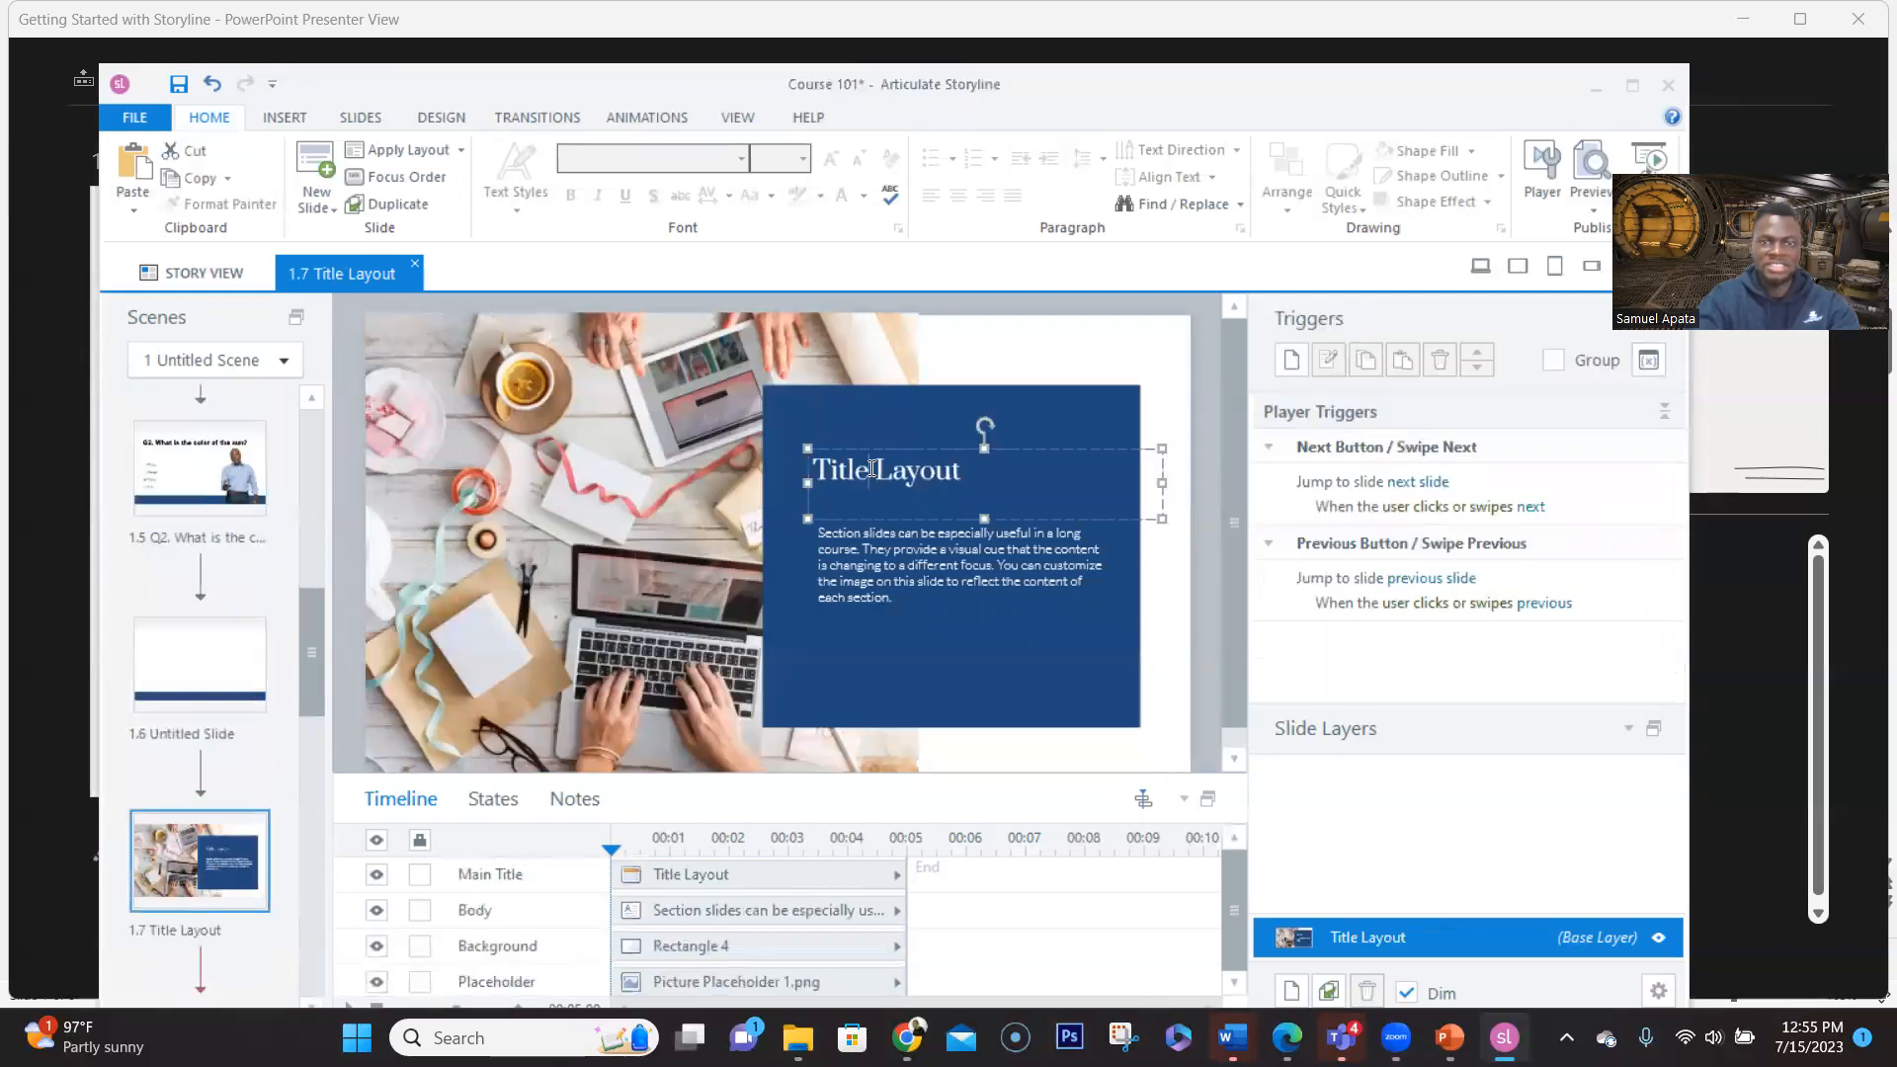